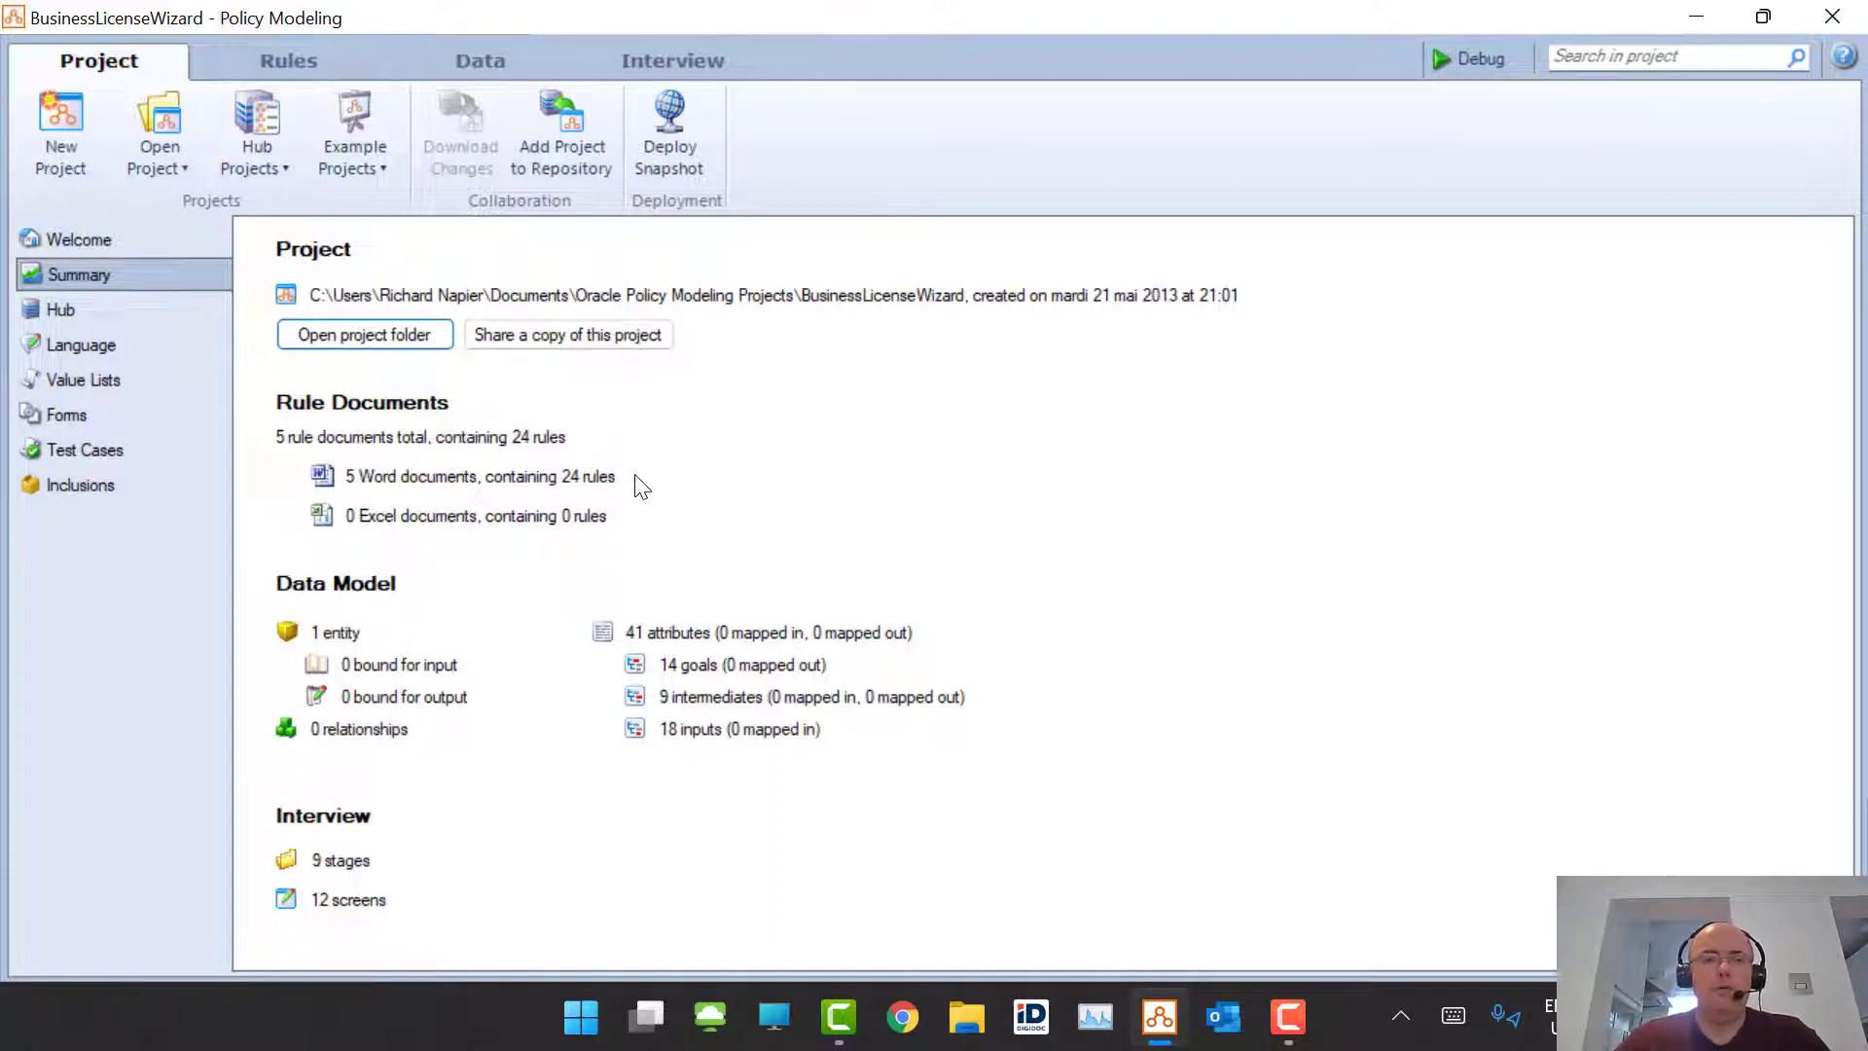
Step: Open the Business License Wizard example project, replacing the existing project with a fresh copy
left_click(317, 57)
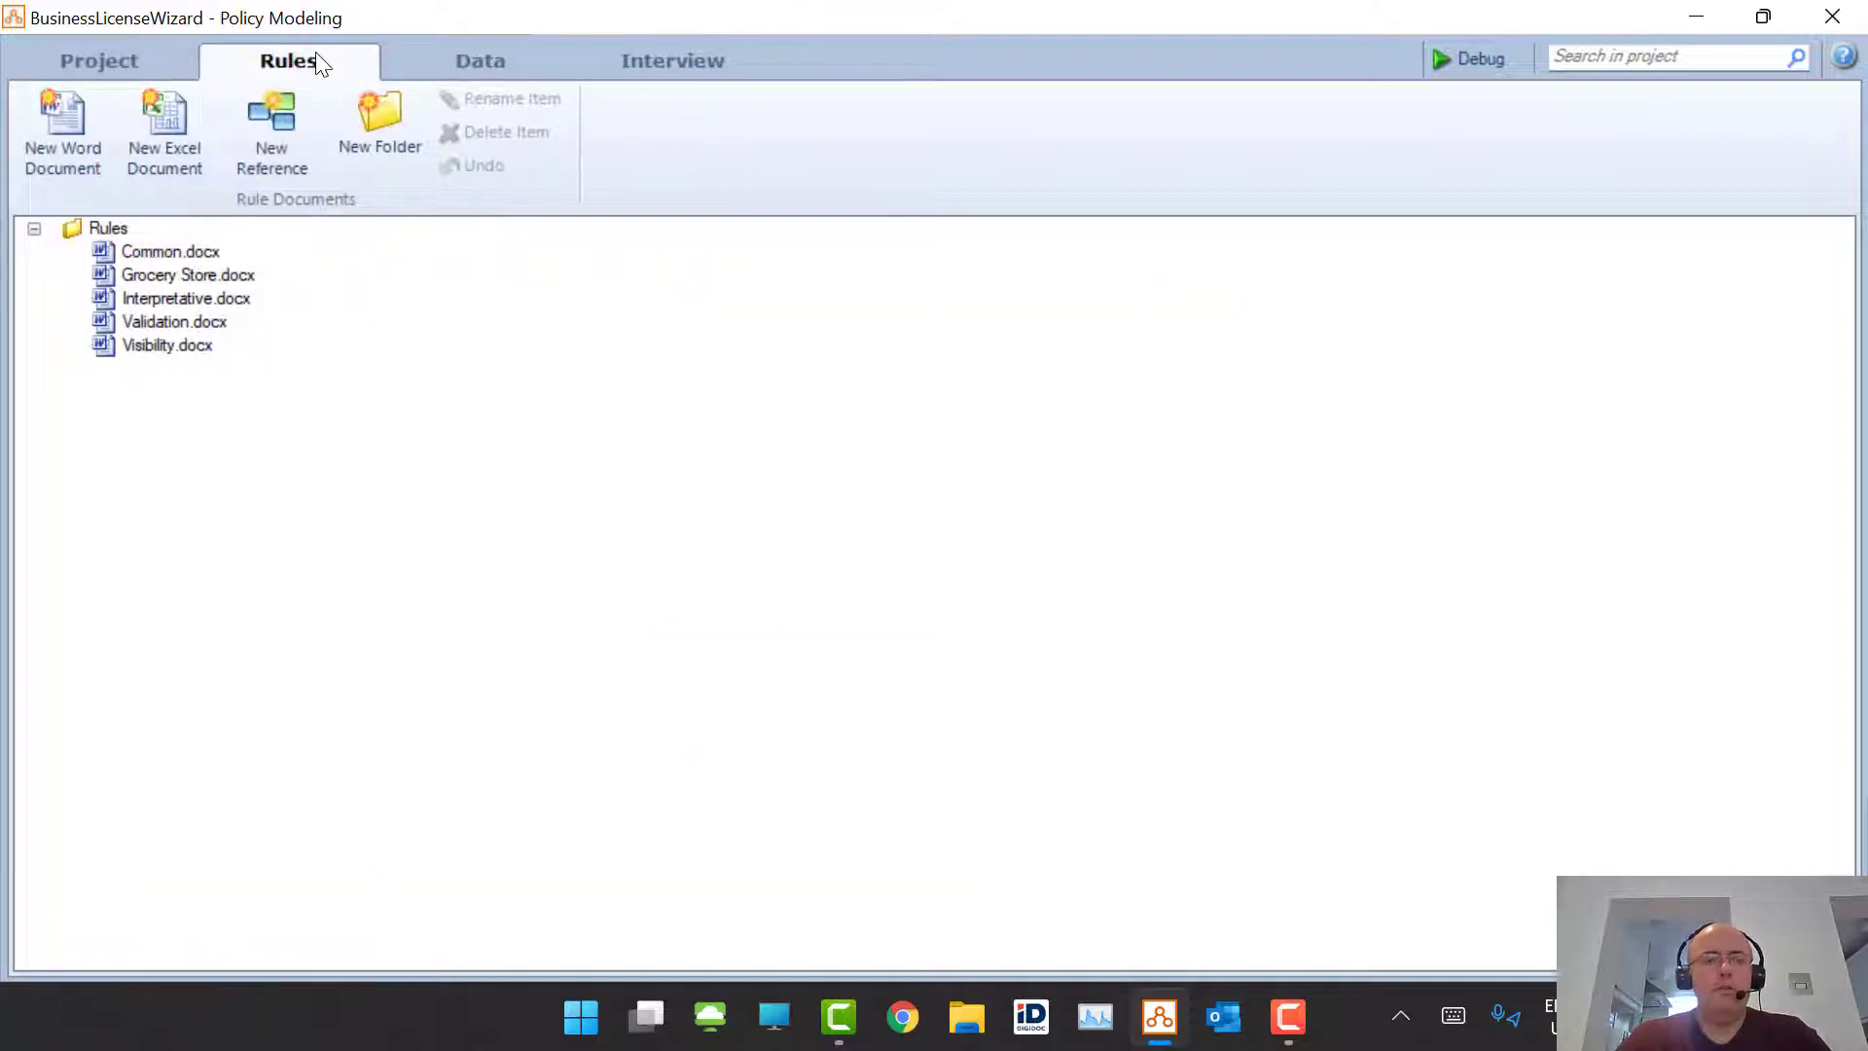
left_click(103, 59)
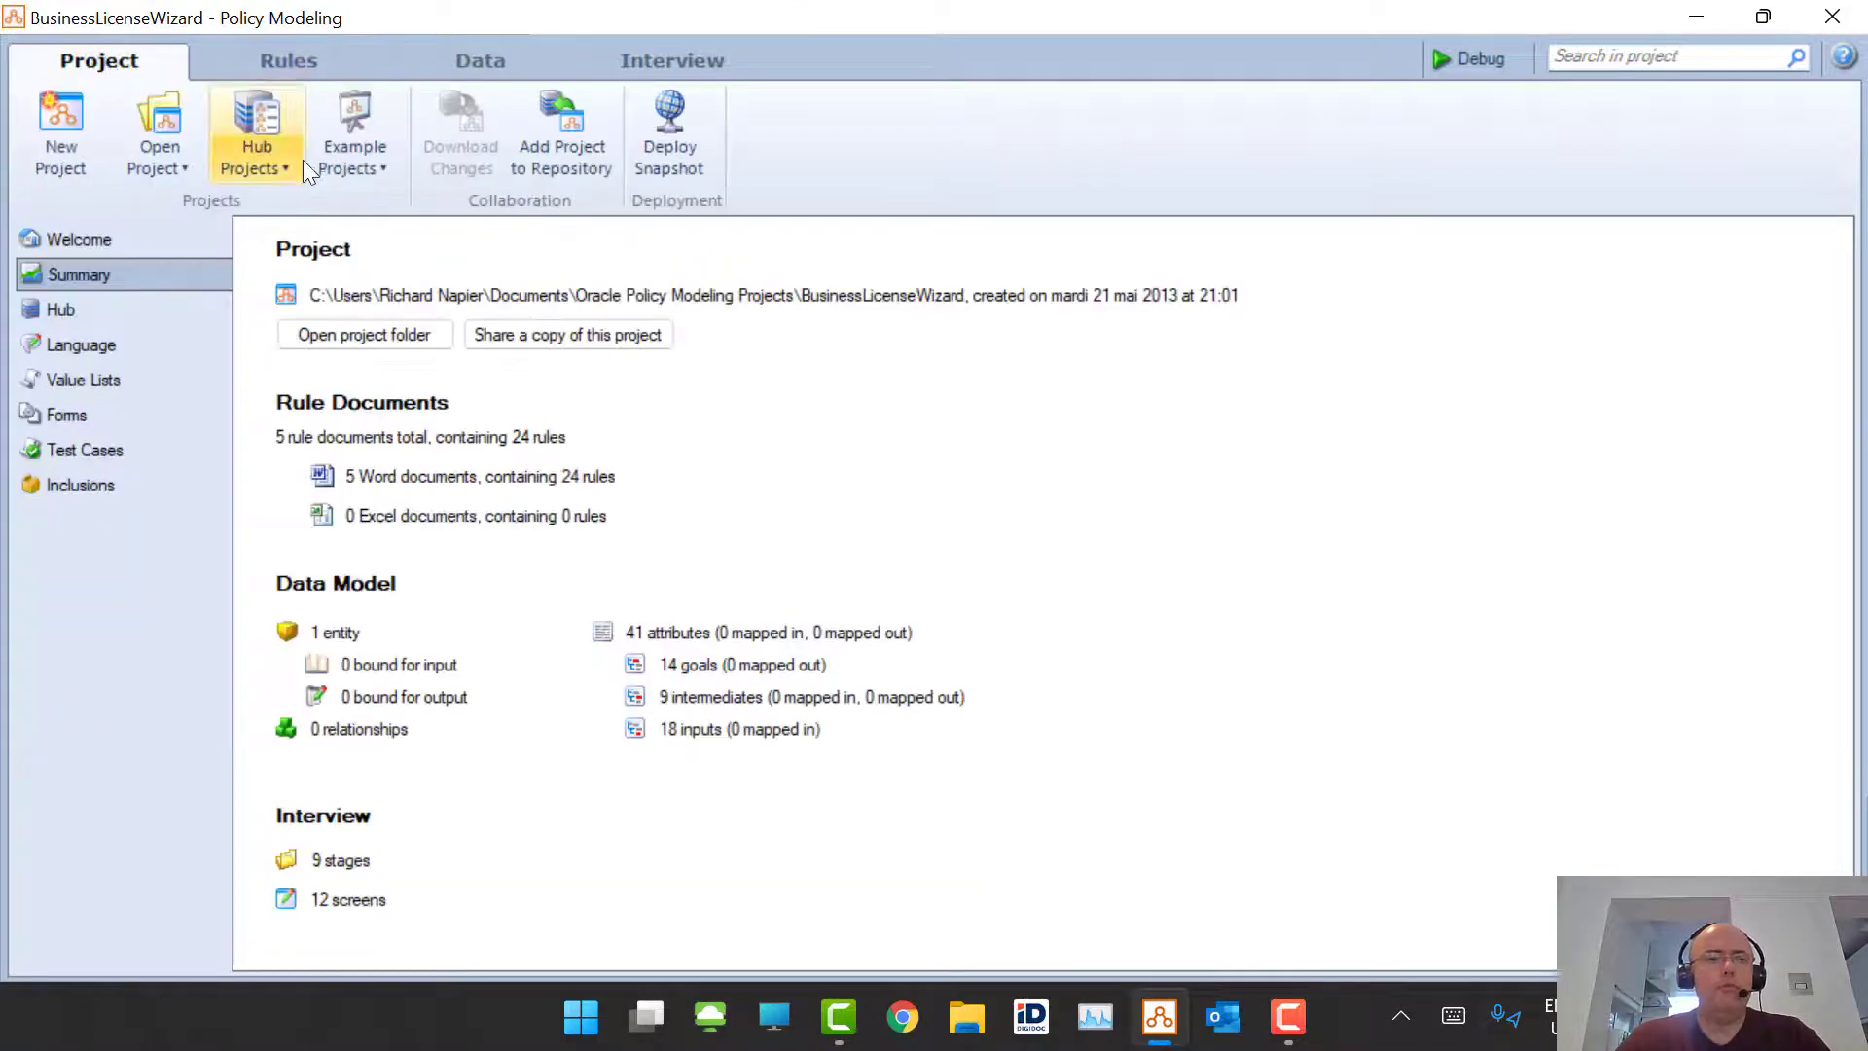
left_click(371, 161)
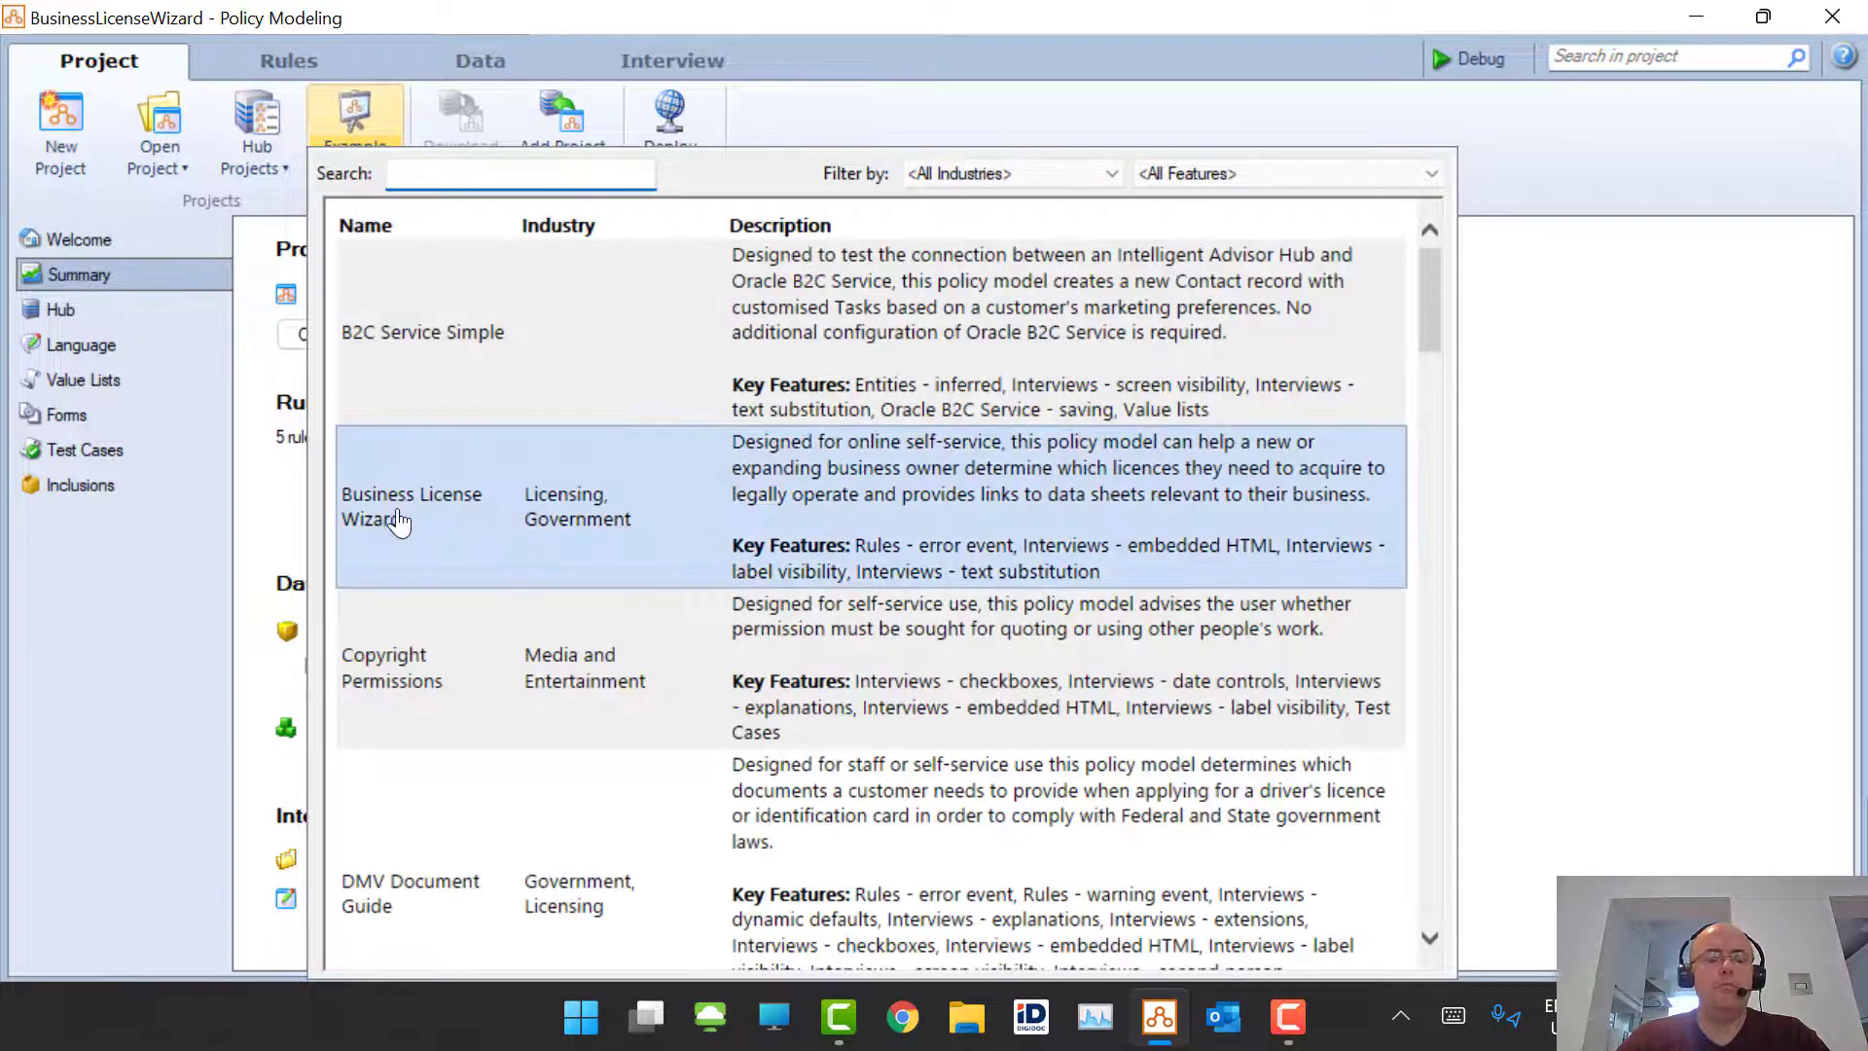
left_click(399, 520)
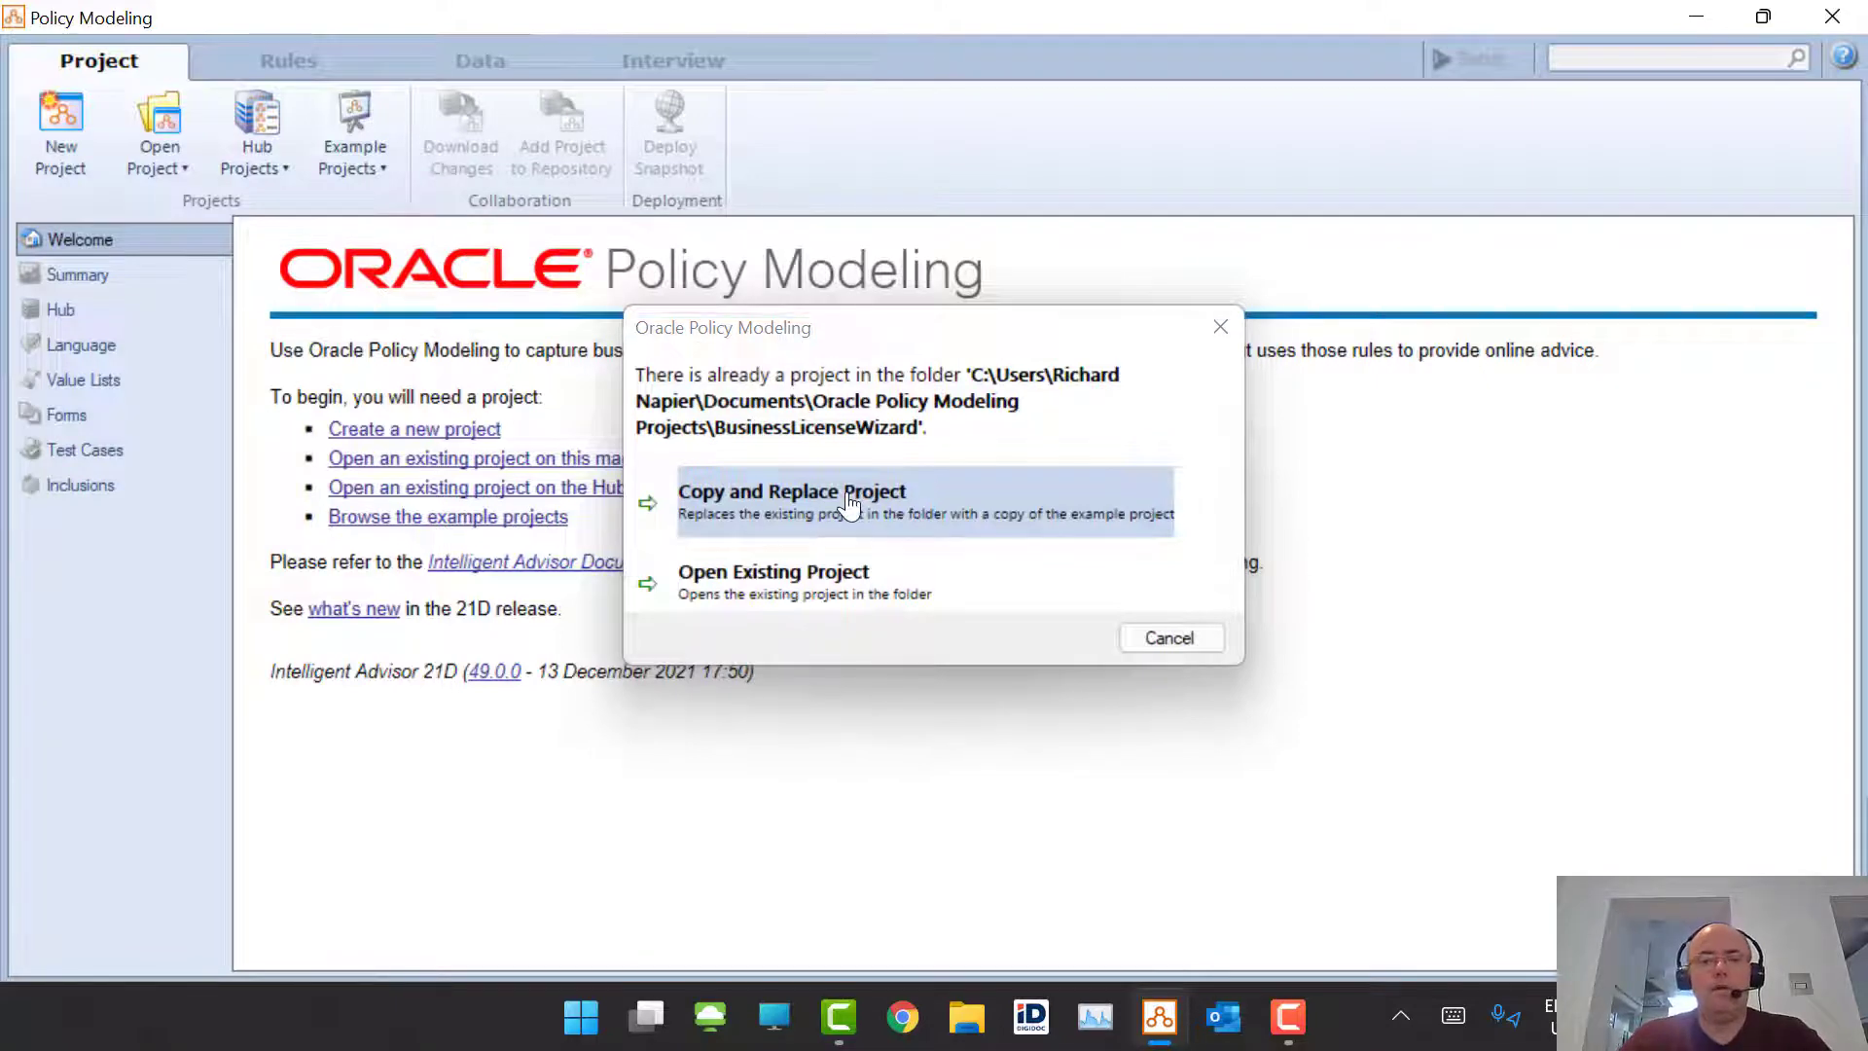
left_click(846, 506)
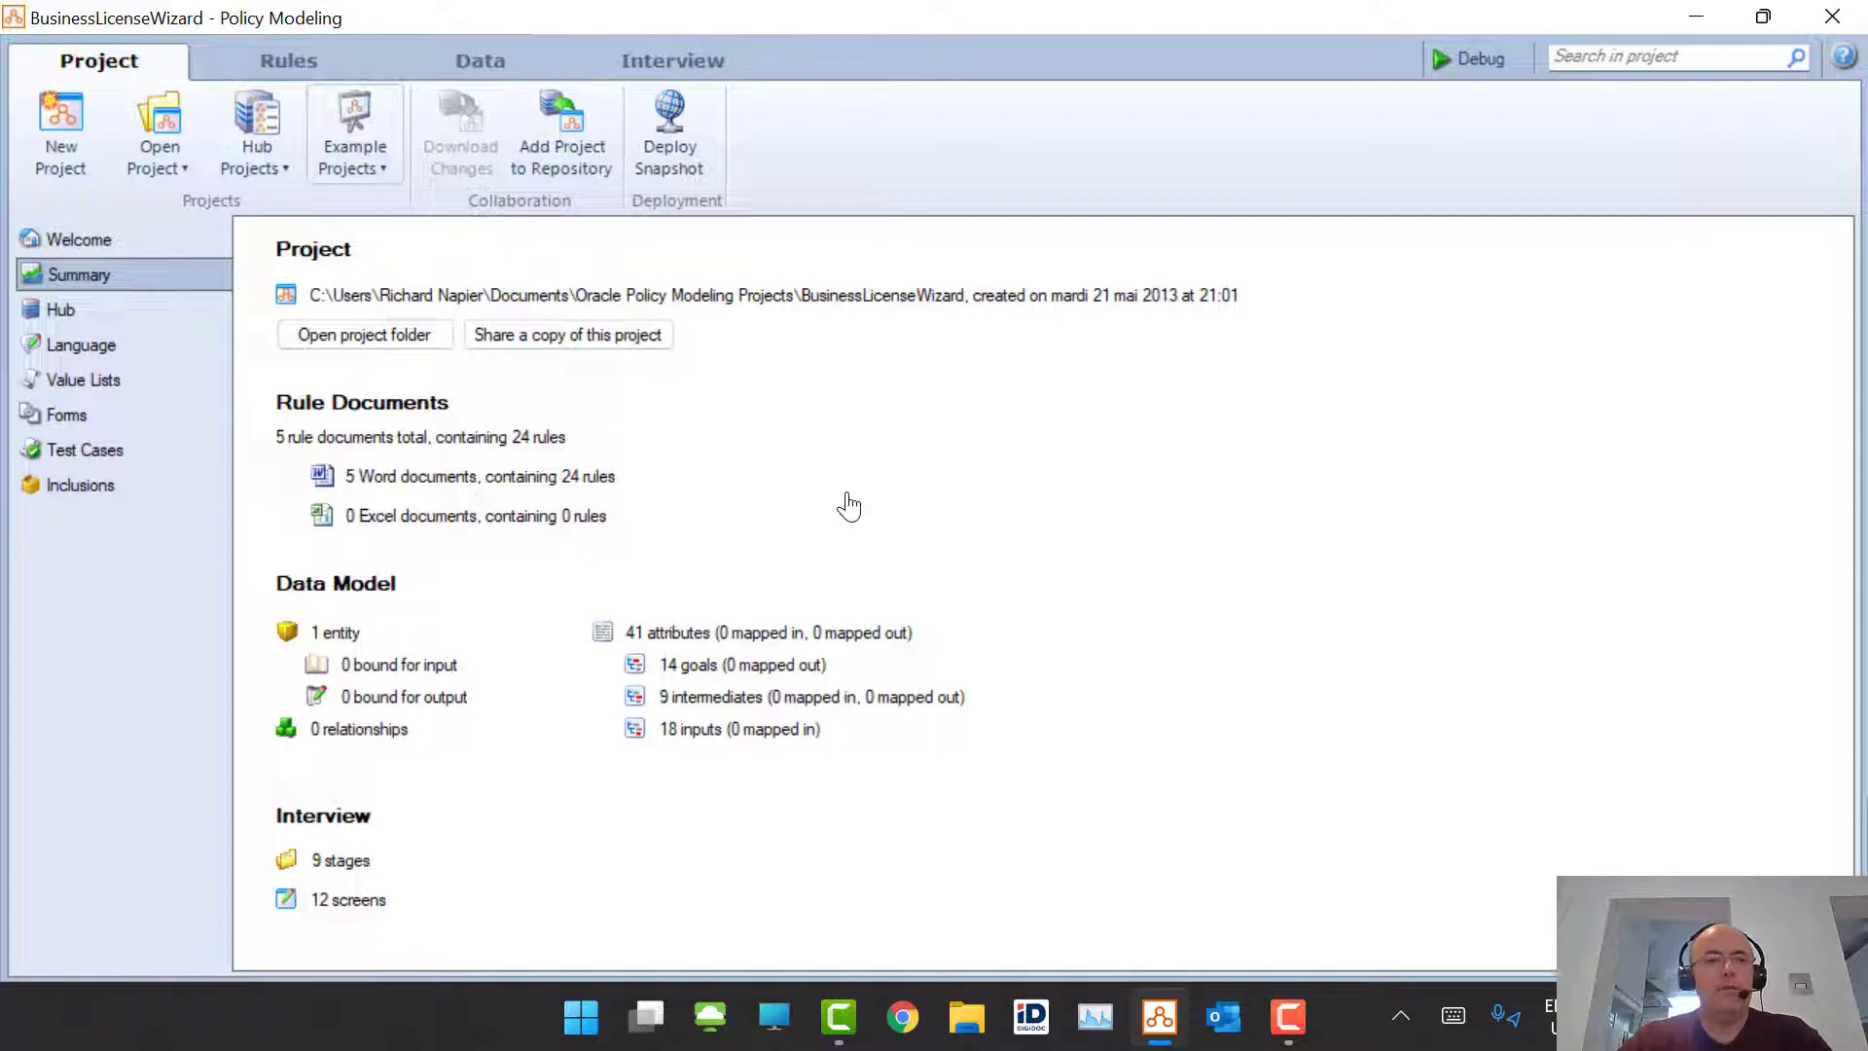
Step: Examine the interview's Business Type, Weighing and Measuring Devices, and Vending Machine screens, expanding the Food, Alcohol, Devices and Vending stages
left_click(677, 61)
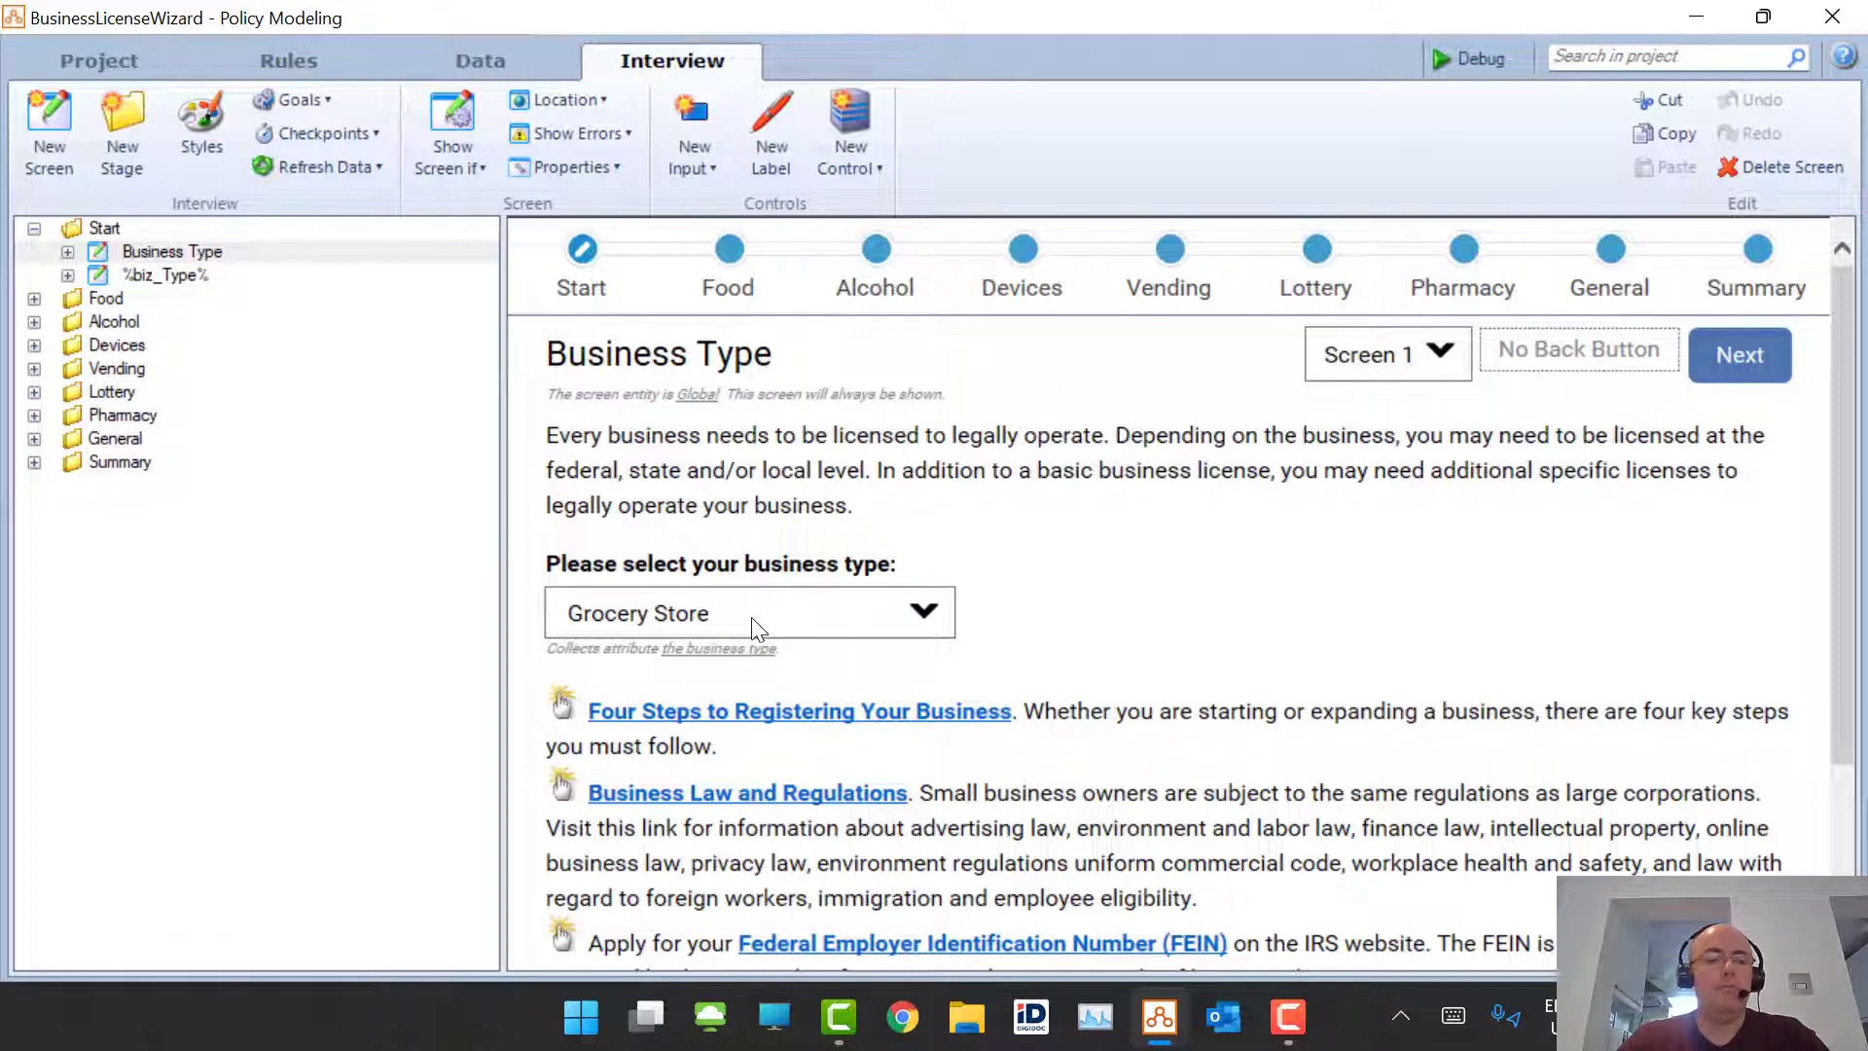
scroll(754, 615, "down", 2)
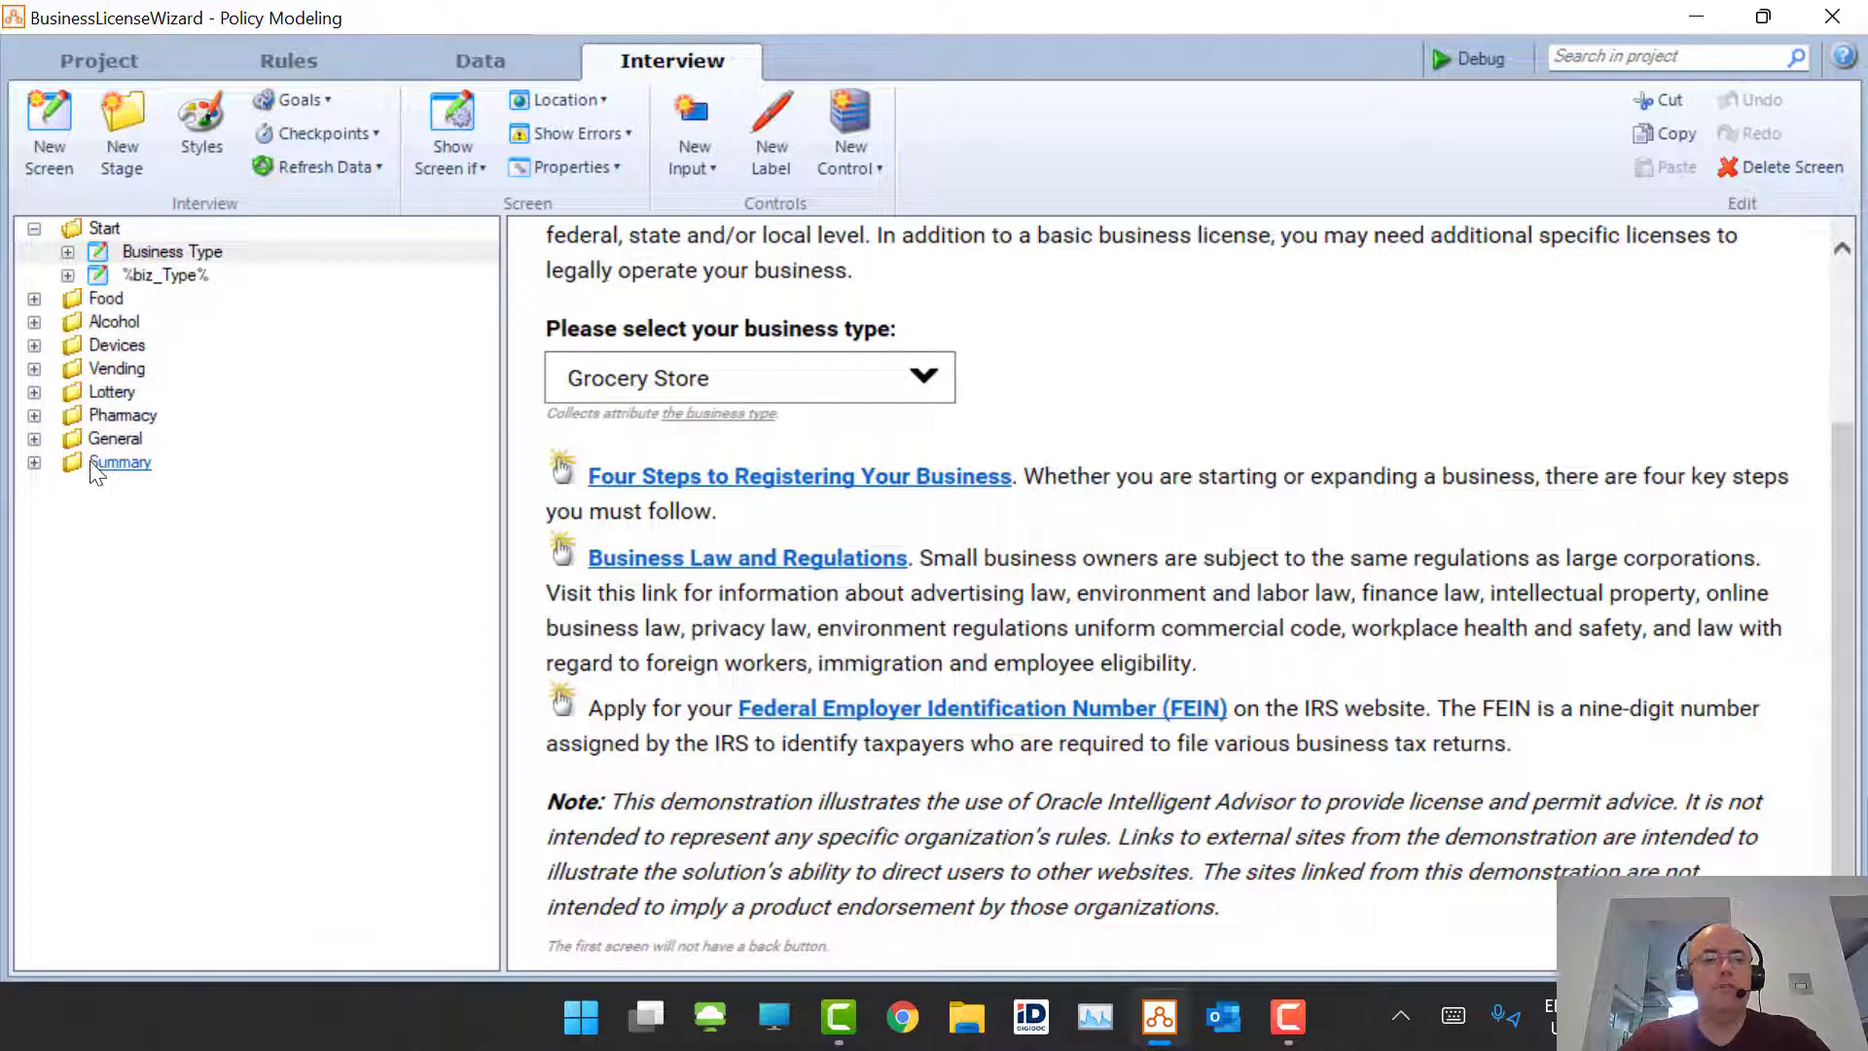
left_click(34, 298)
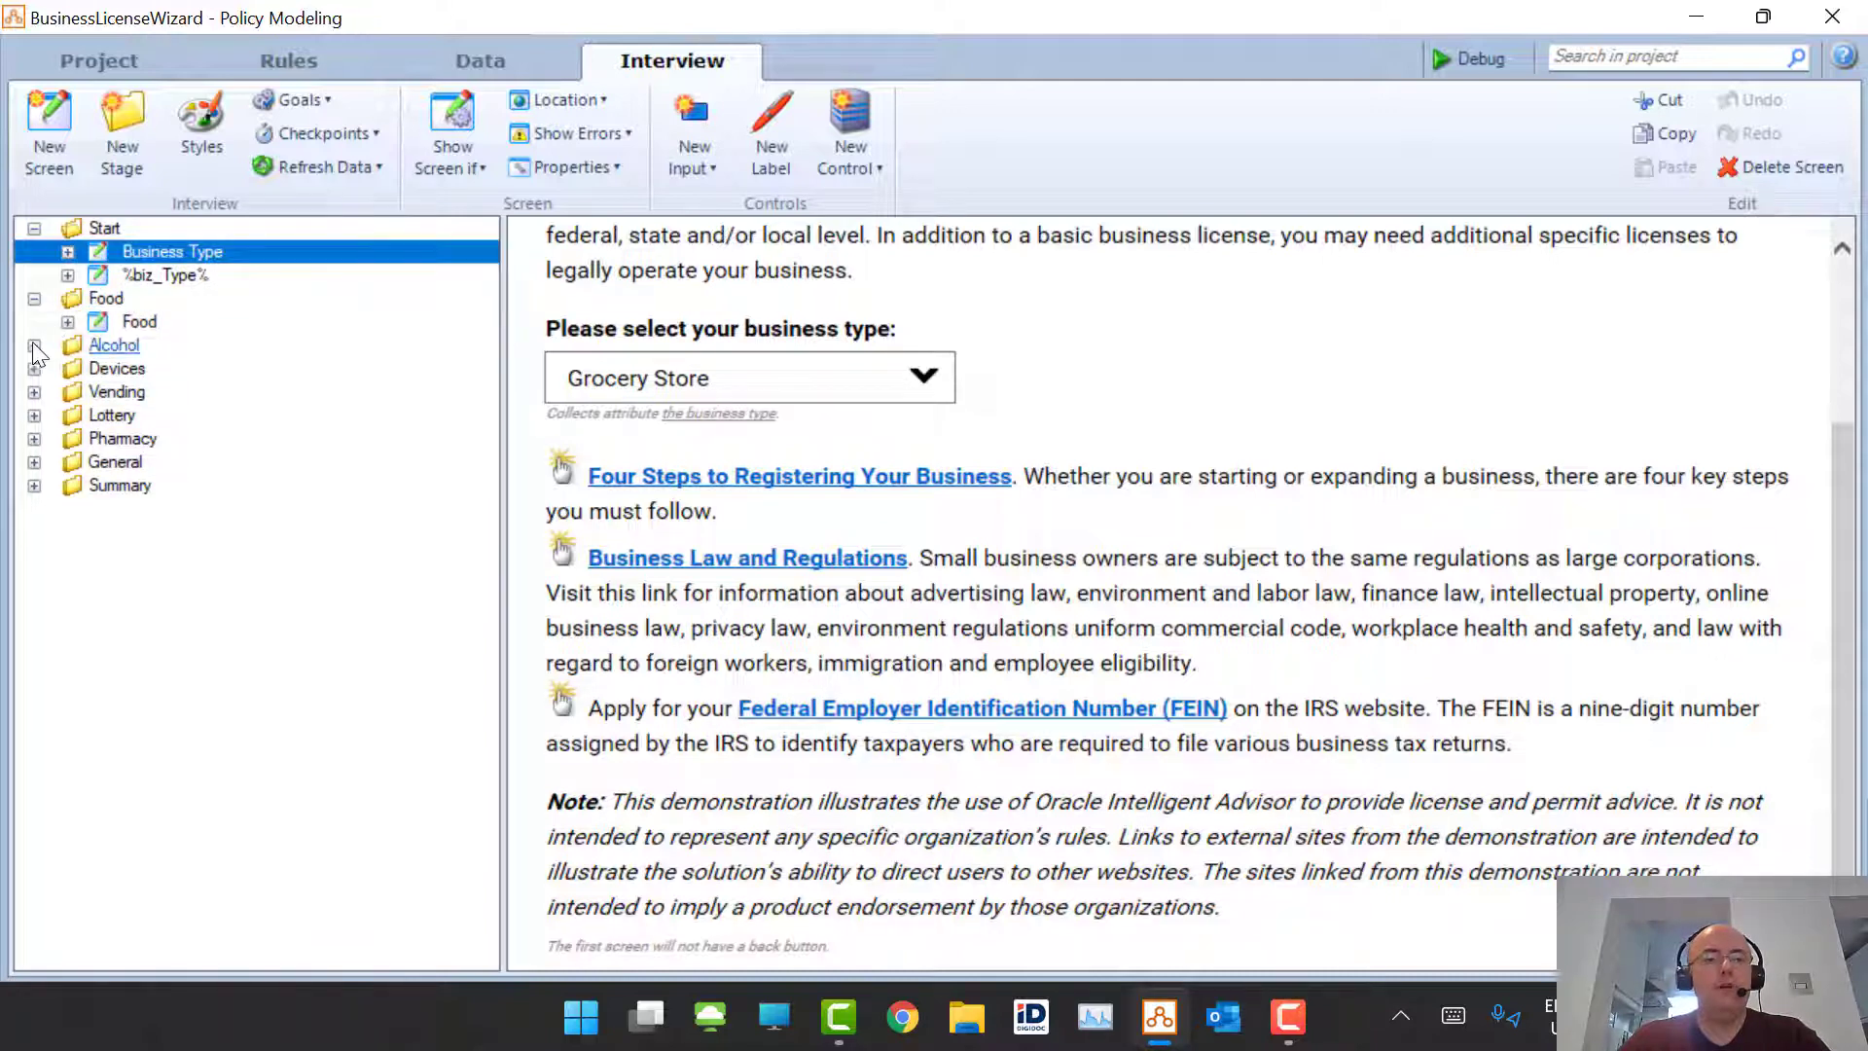
left_click(34, 346)
left_click(34, 392)
left_click(153, 416)
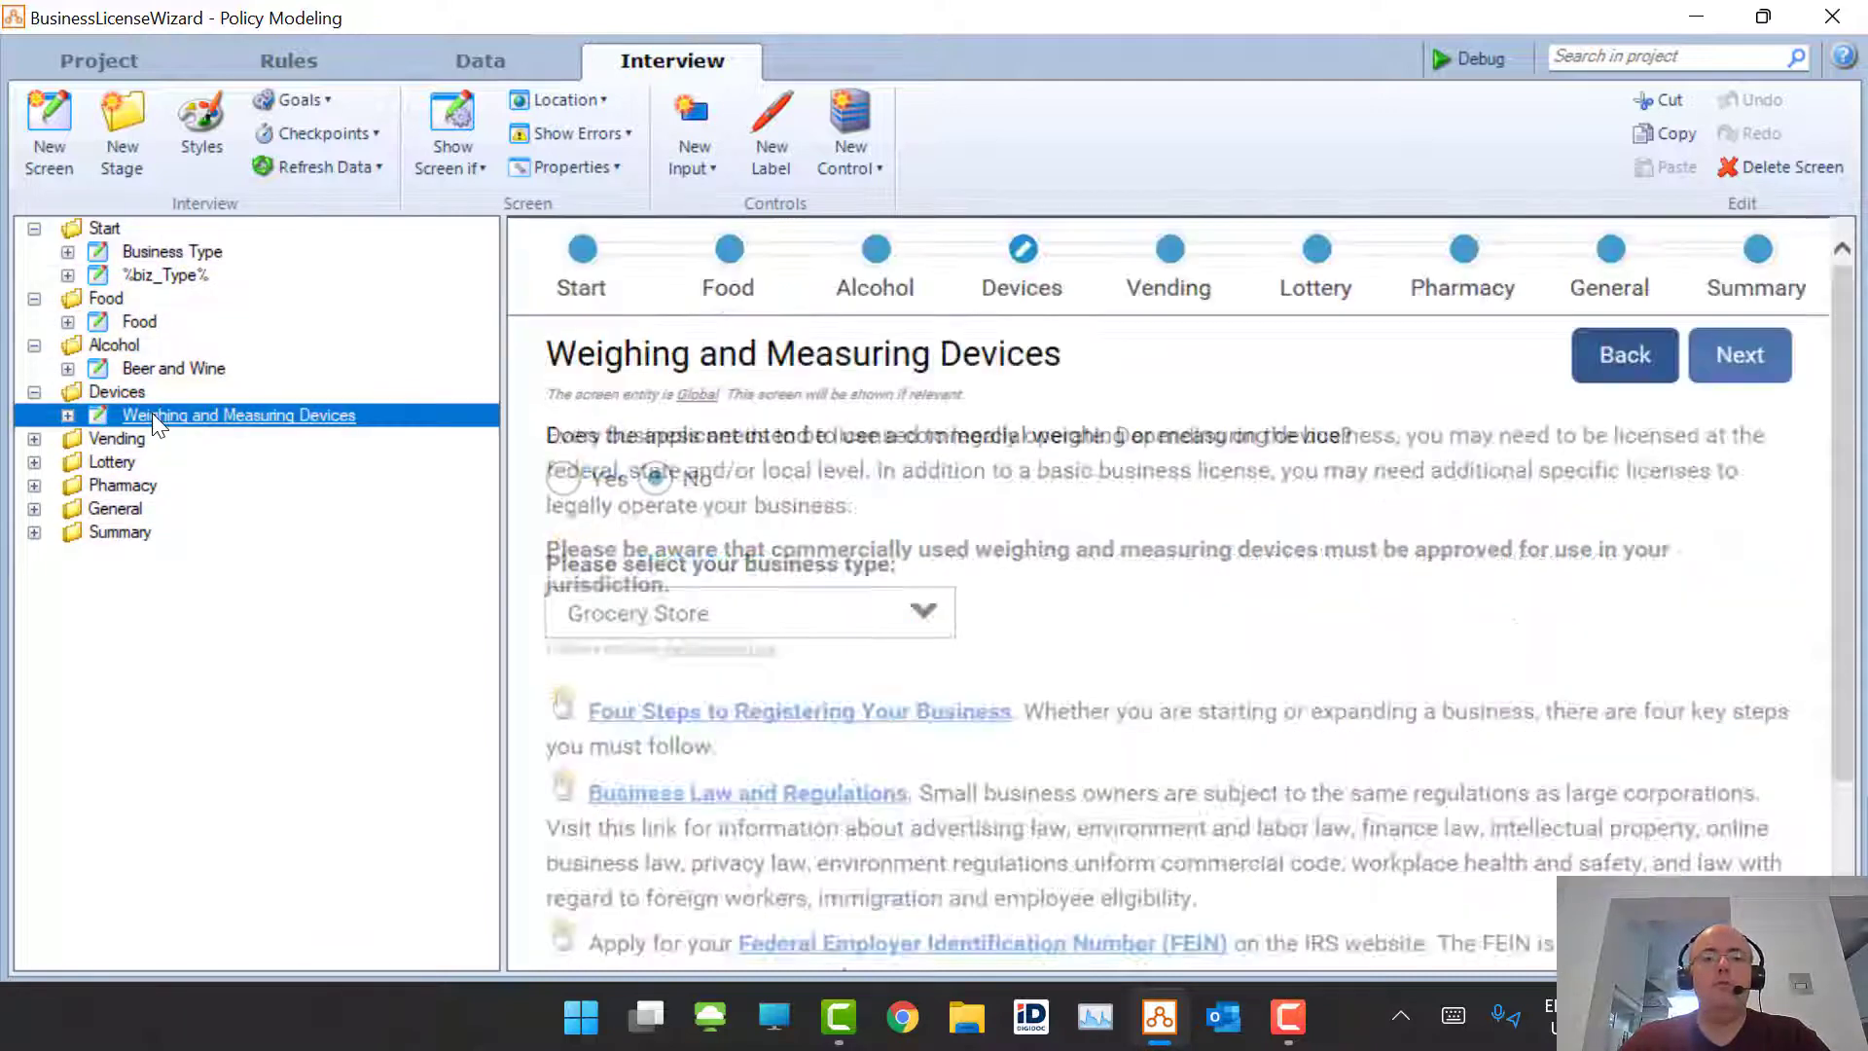
left_click(33, 438)
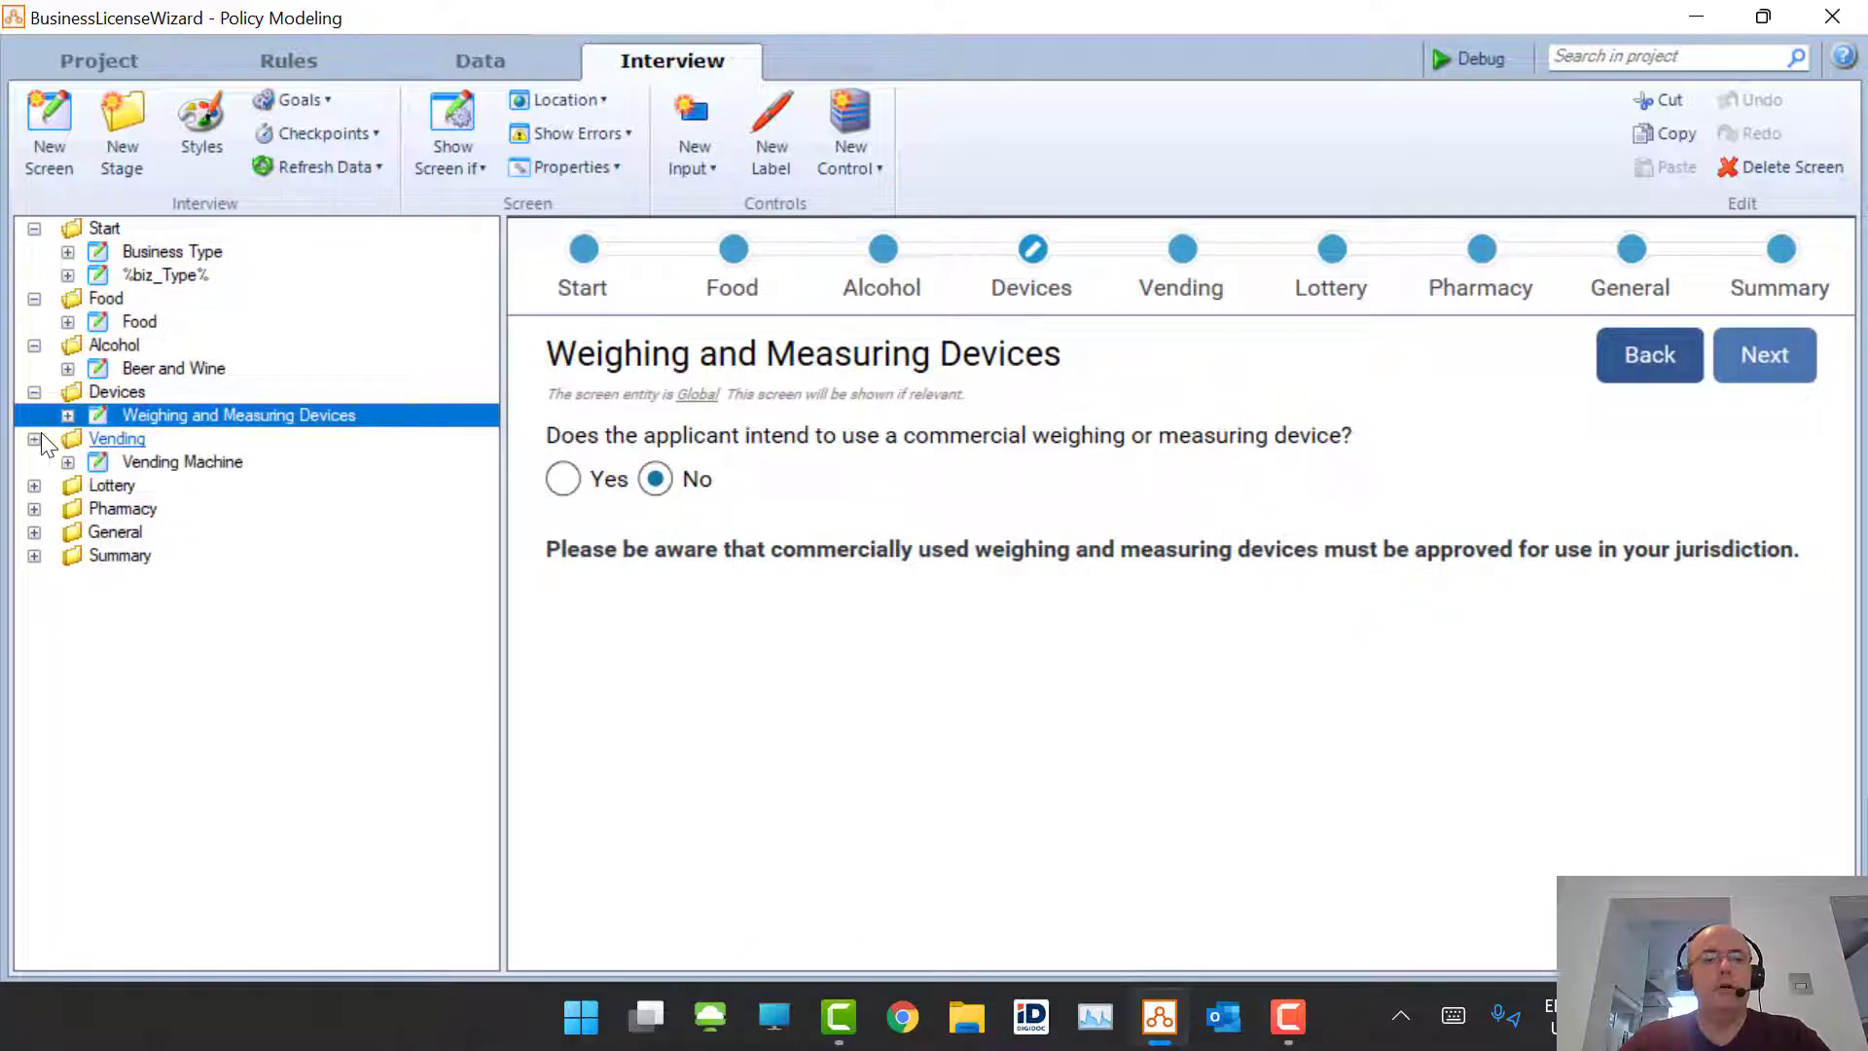
left_click(169, 476)
left_click(175, 463)
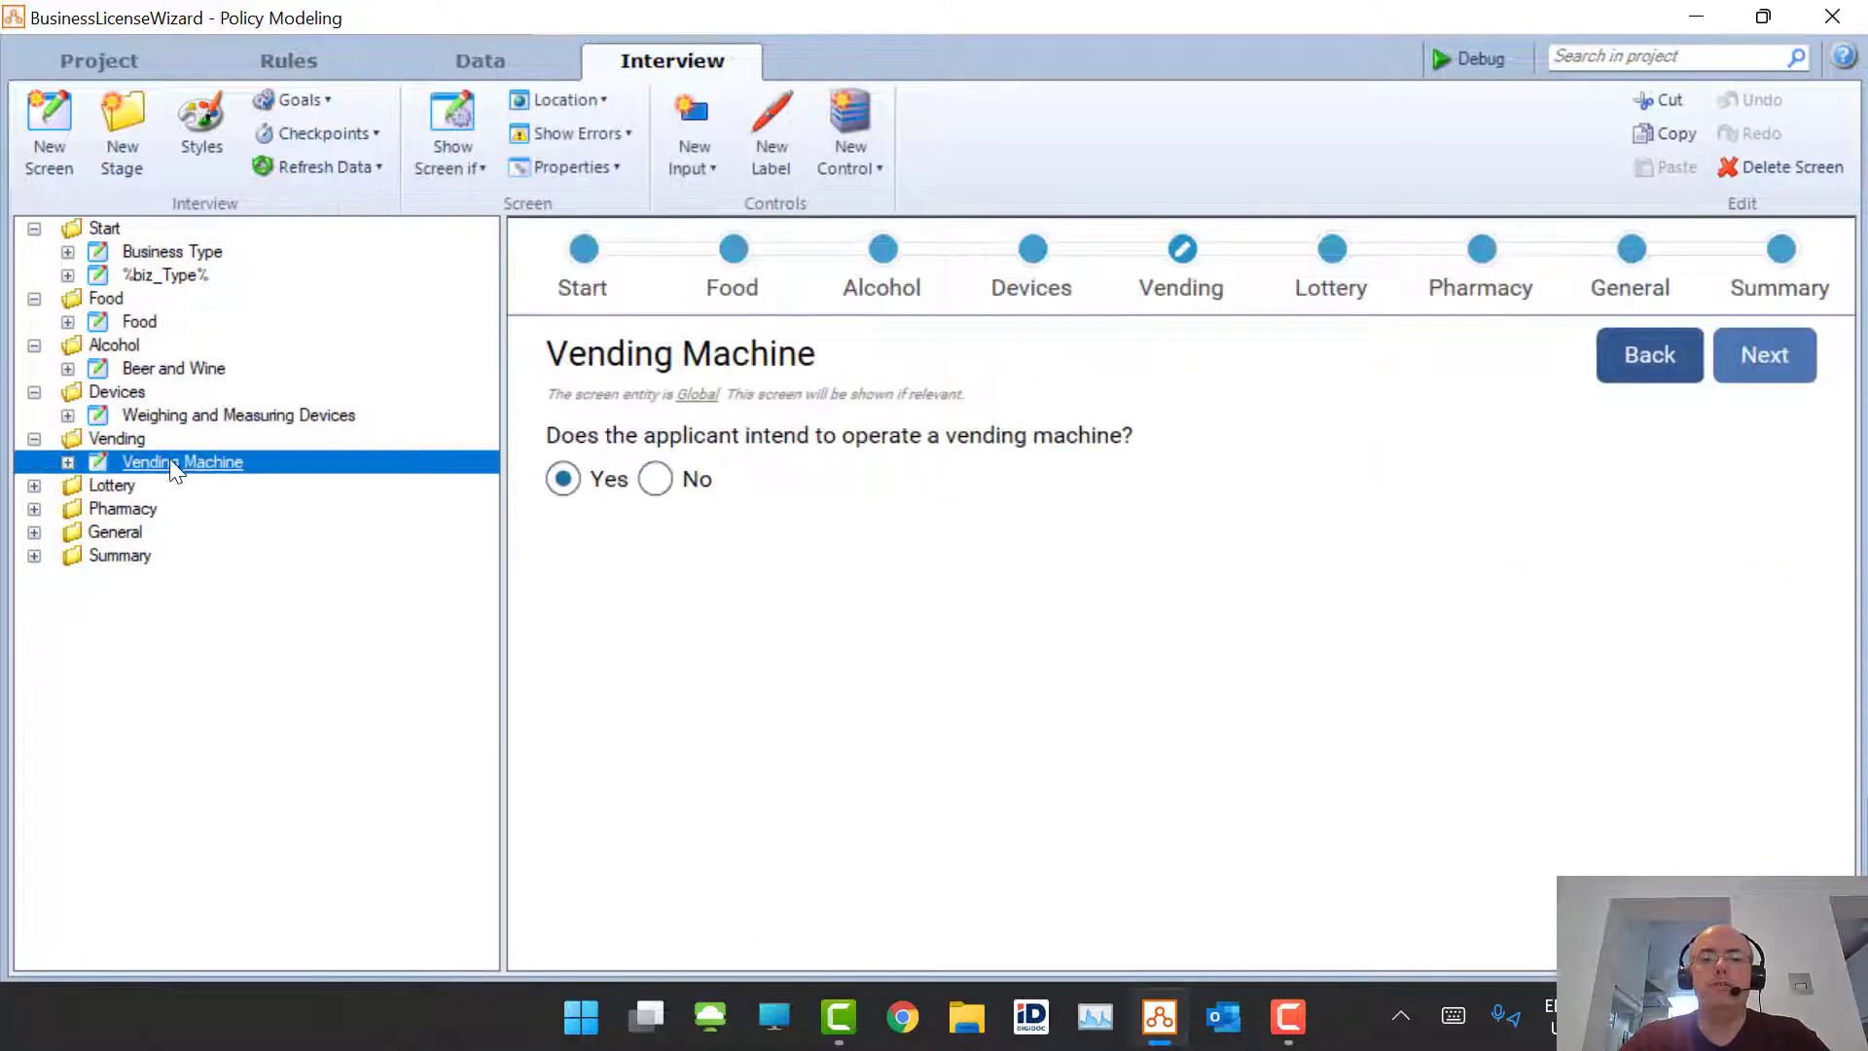
Step: Review the screens in the General stage and read through the links and visibility conditions on the Summary screen
left_click(34, 532)
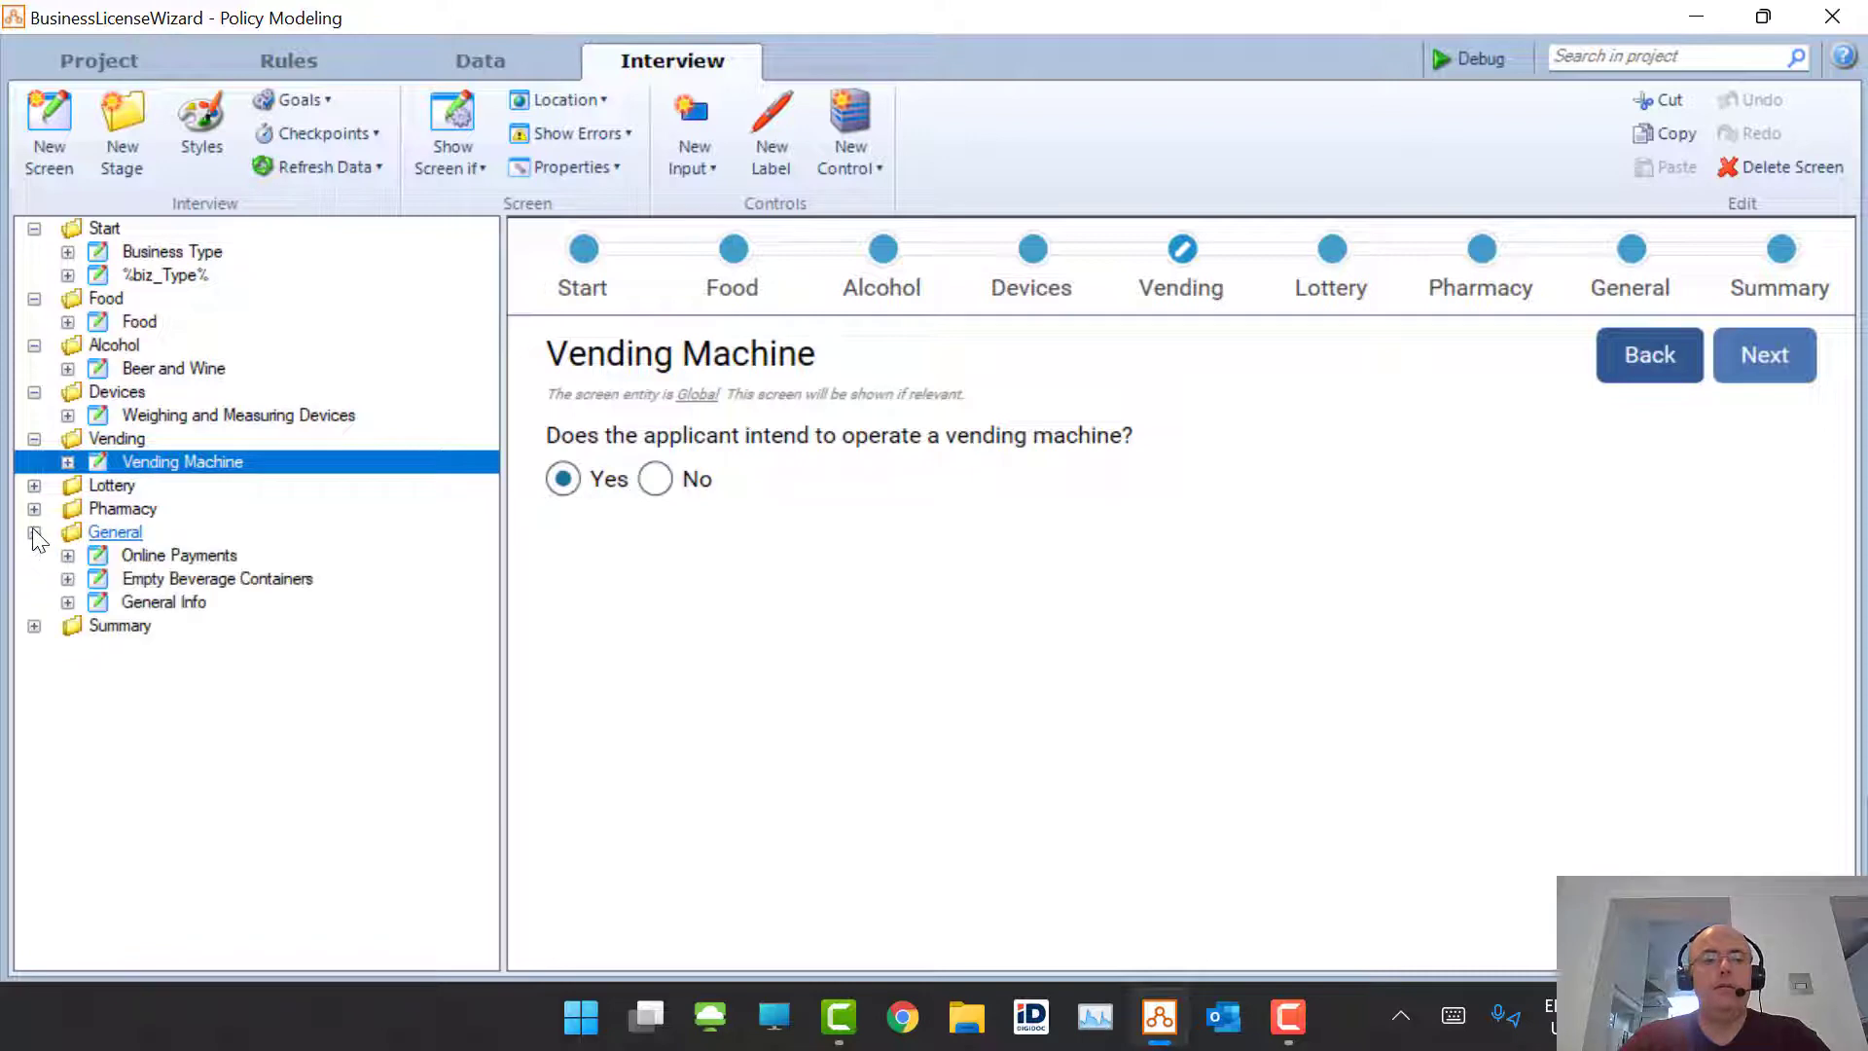
left_click(178, 553)
left_click(175, 580)
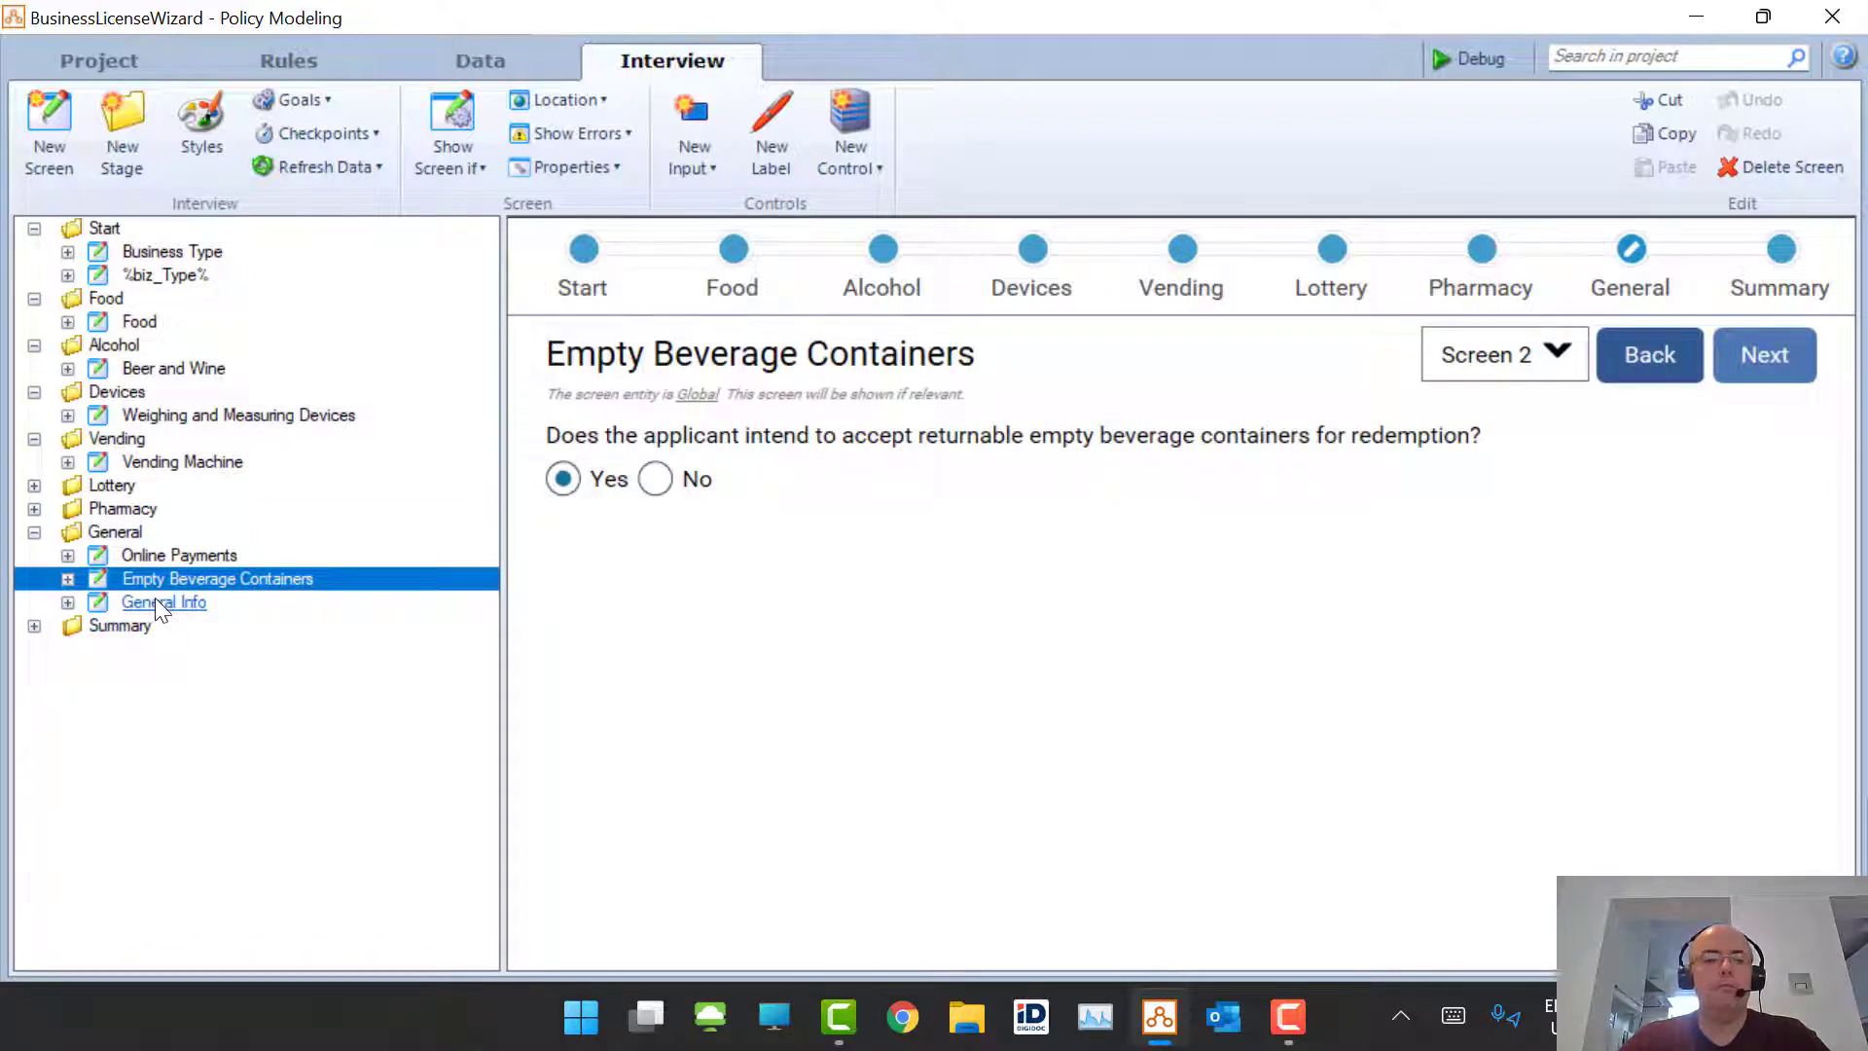
left_click(155, 599)
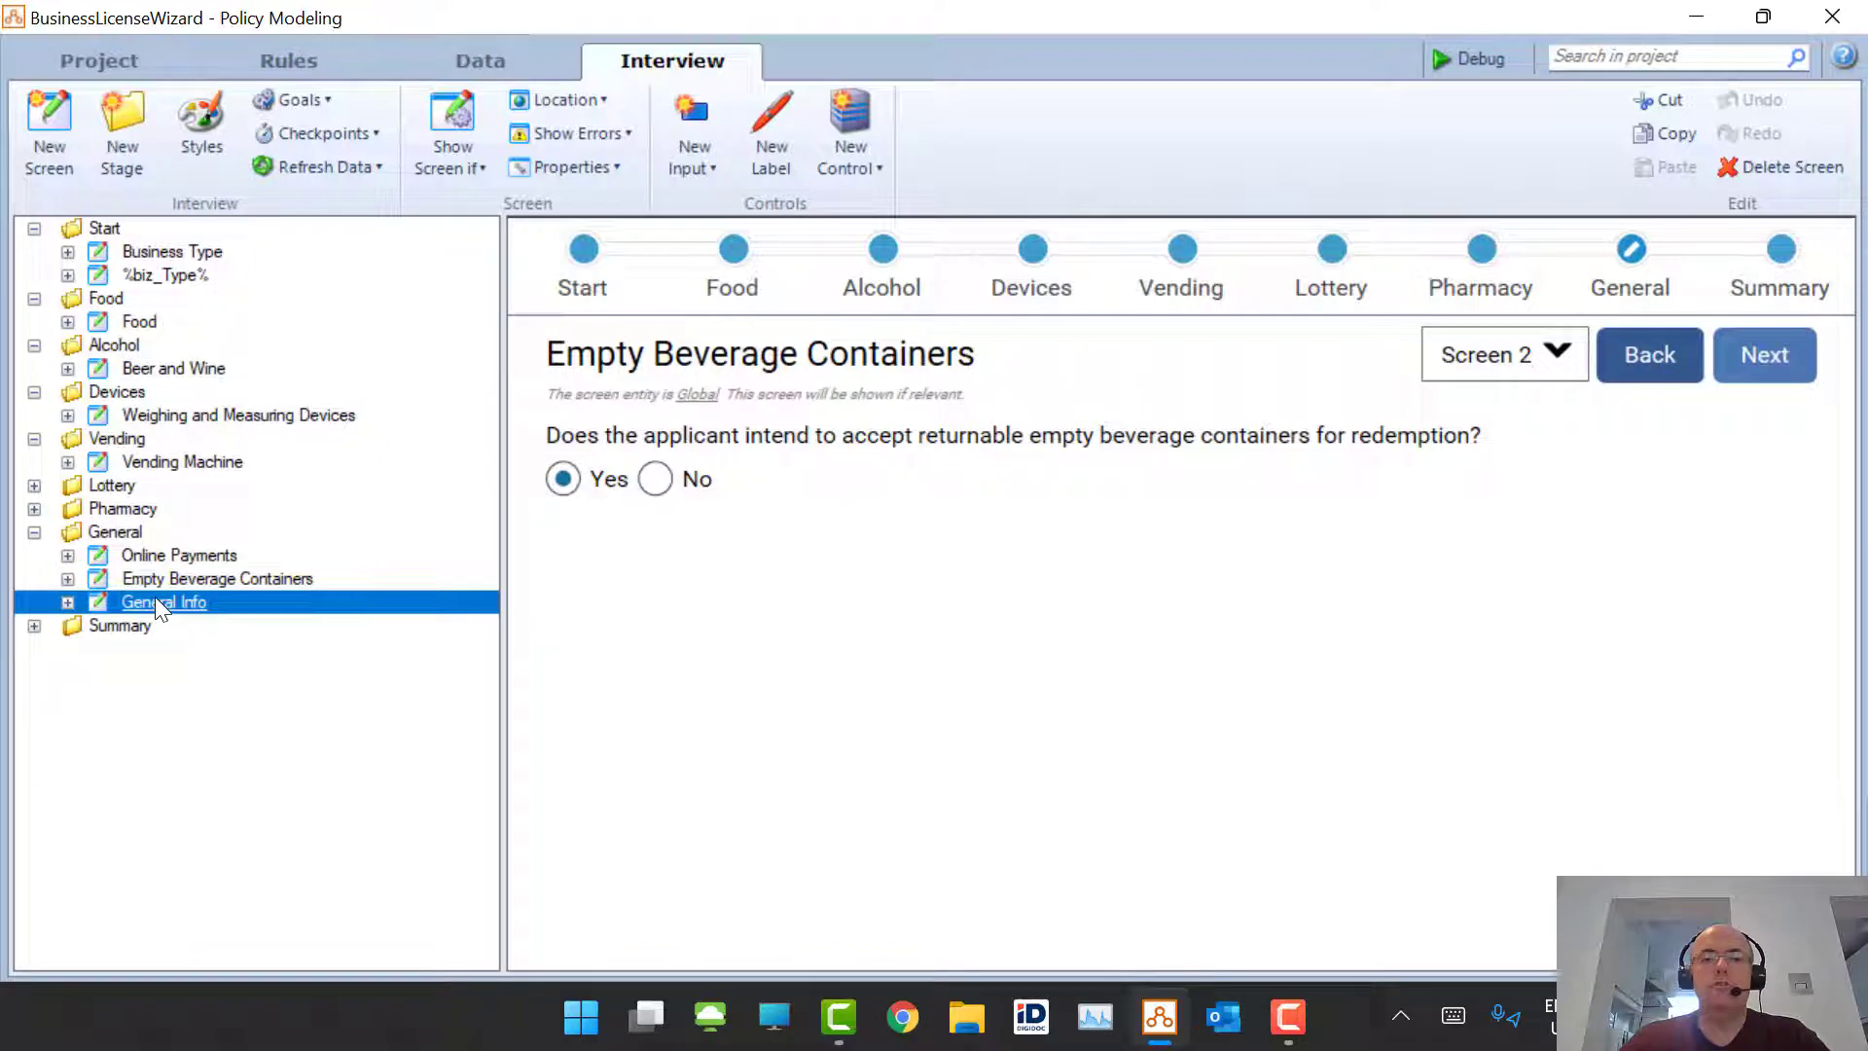
left_click(33, 626)
left_click(117, 650)
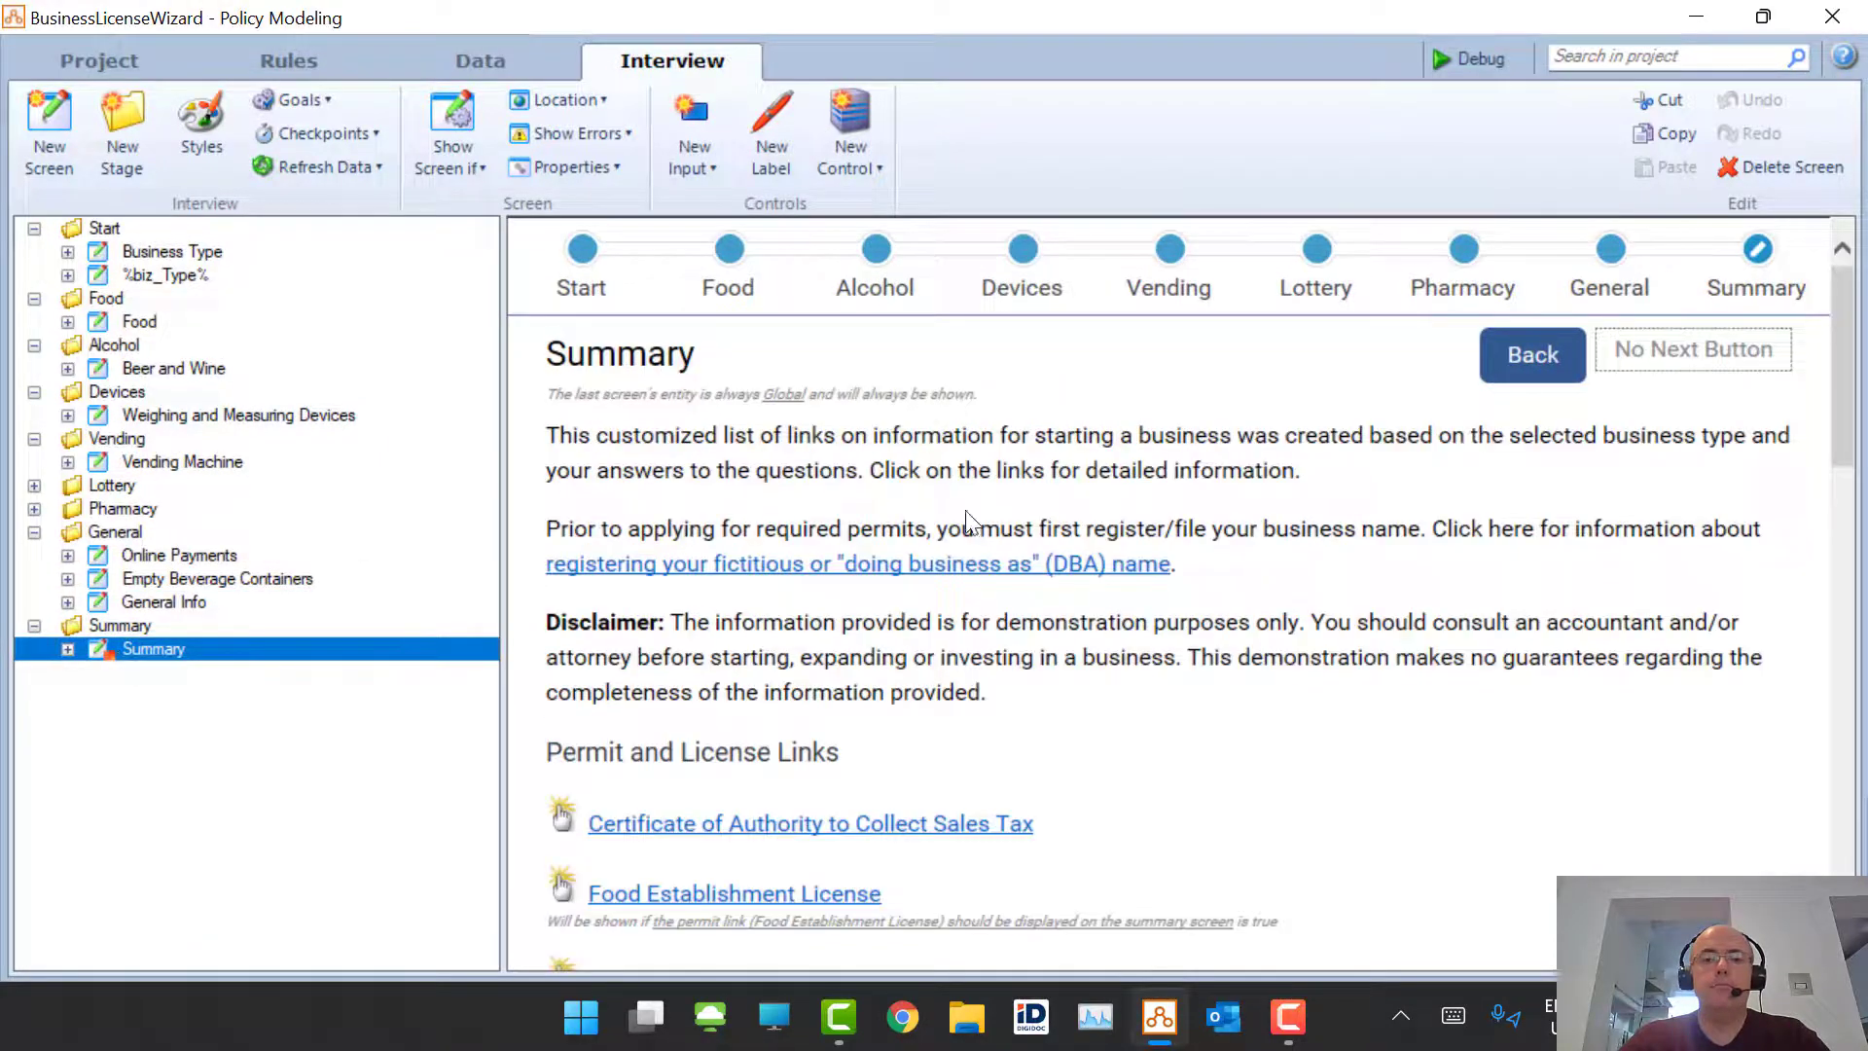
scroll(1037, 448, "down", 3)
scroll(1036, 448, "down", 12)
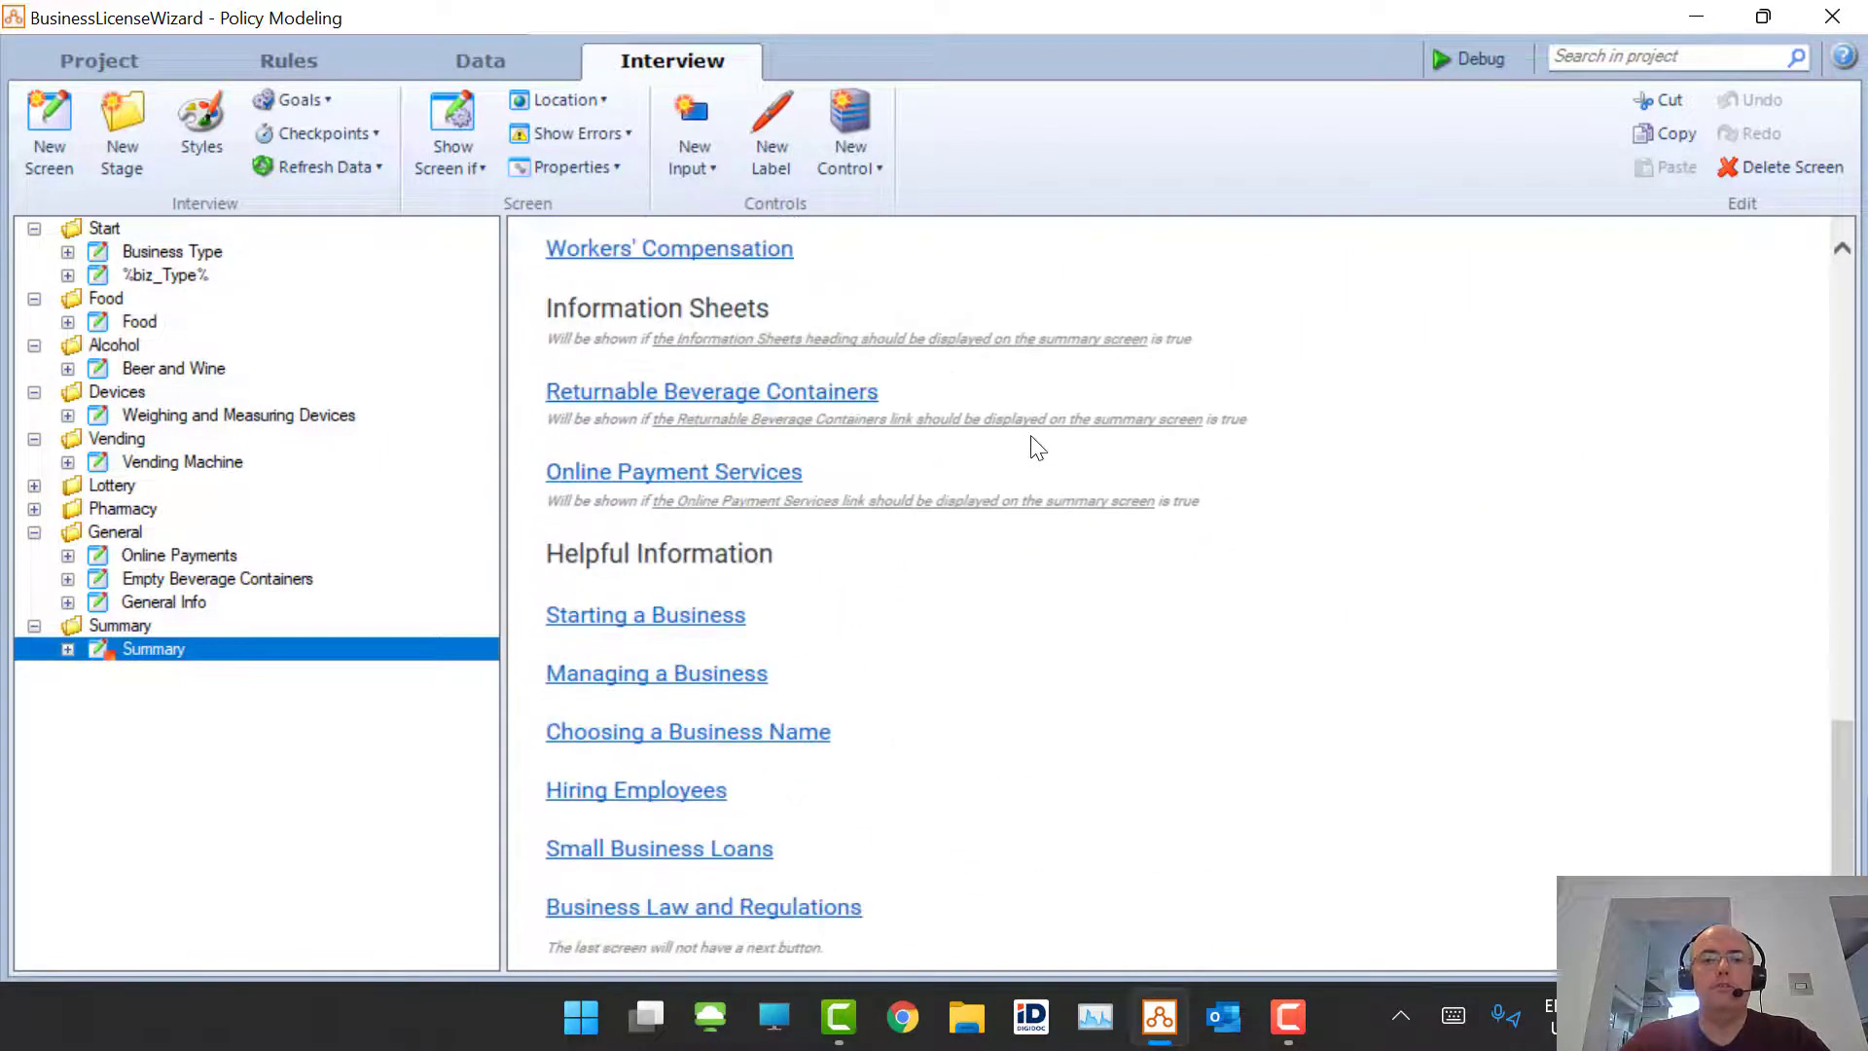
scroll(1037, 448, "up", 15)
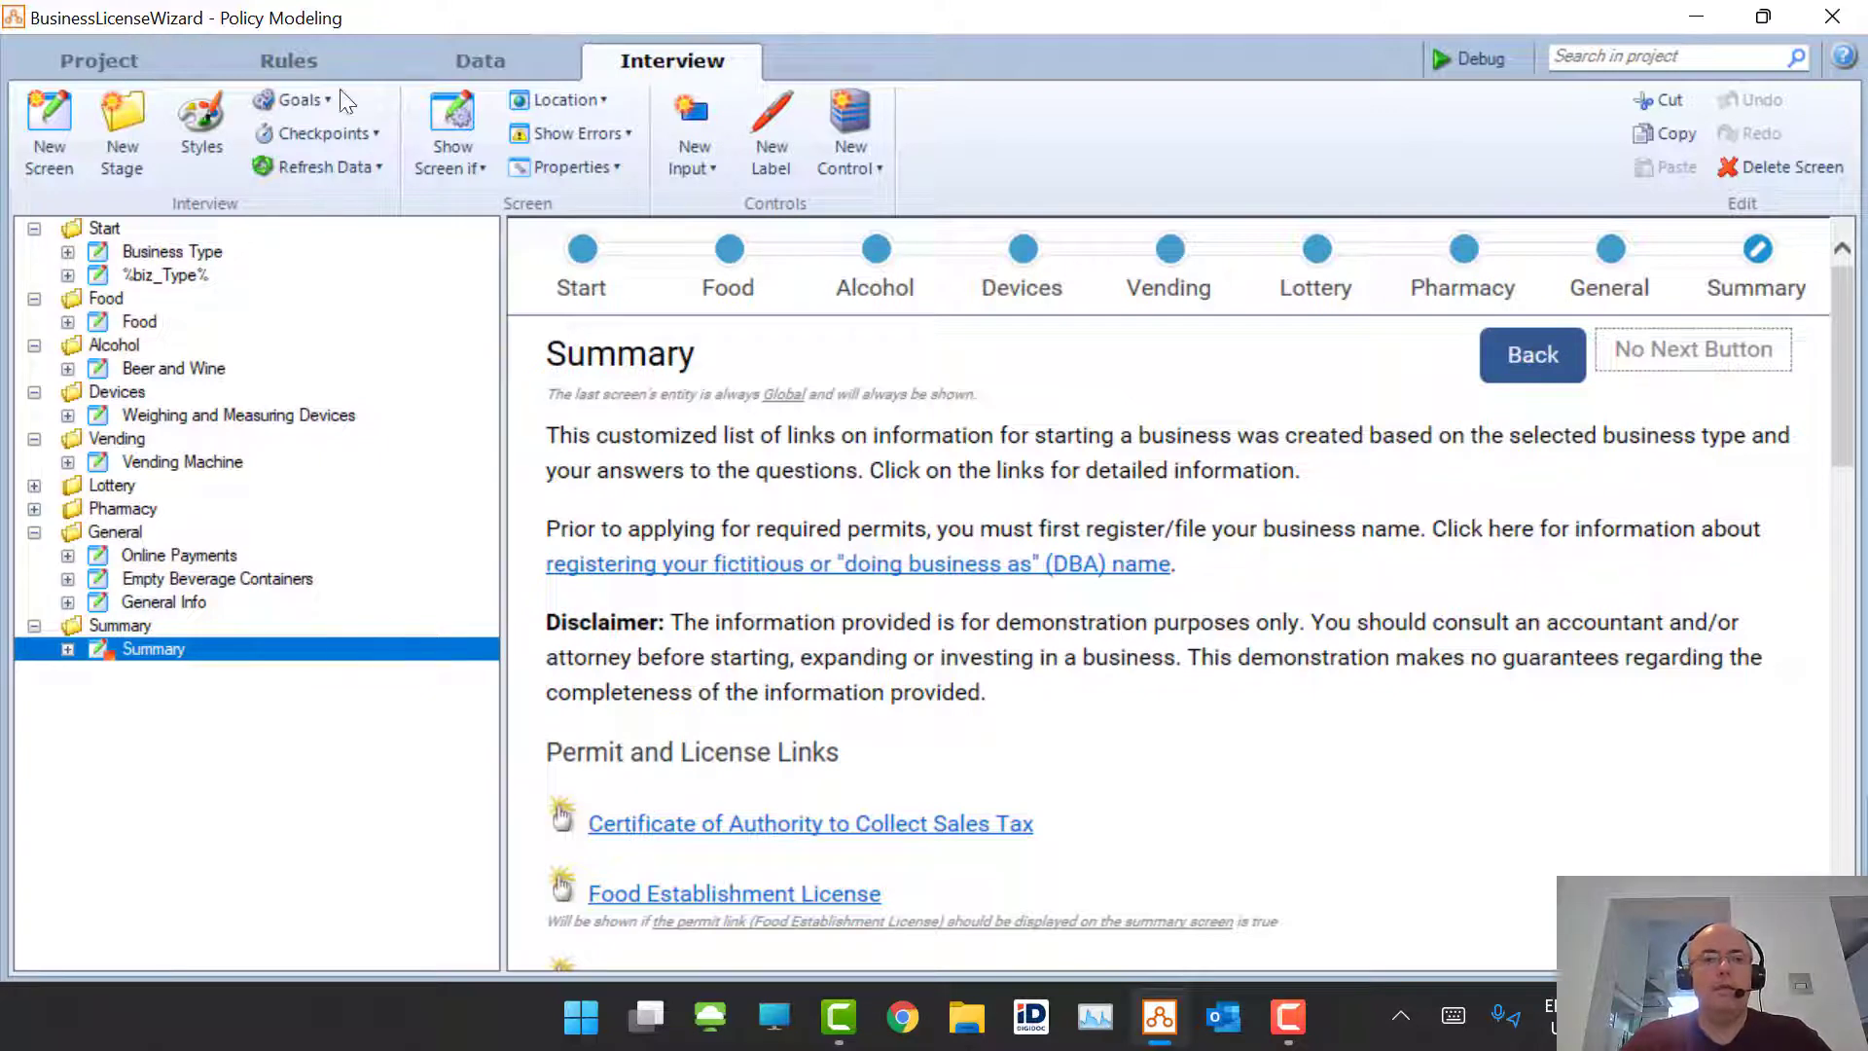
Step: In the Validation.docx rule document, extend the error message to read "Please select Grocery Store and Hair Salon for this demonstration."
left_click(300, 58)
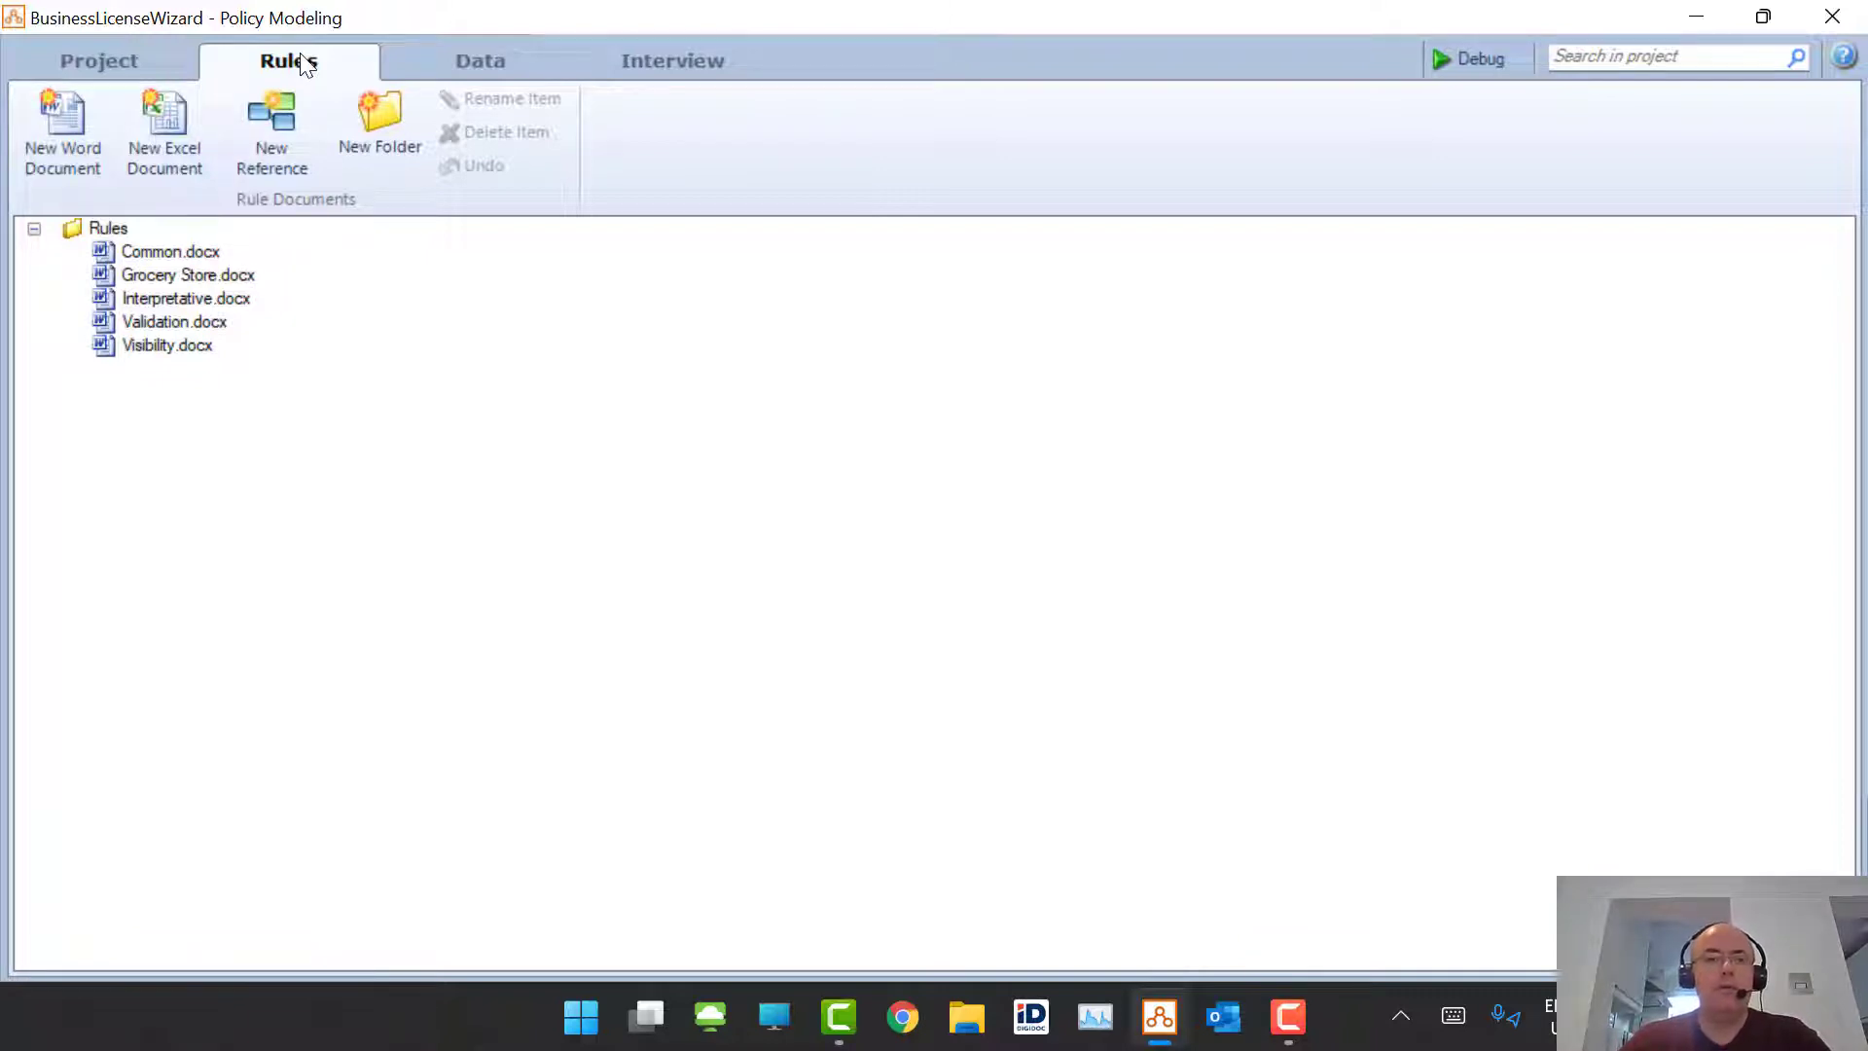
left_click(189, 319)
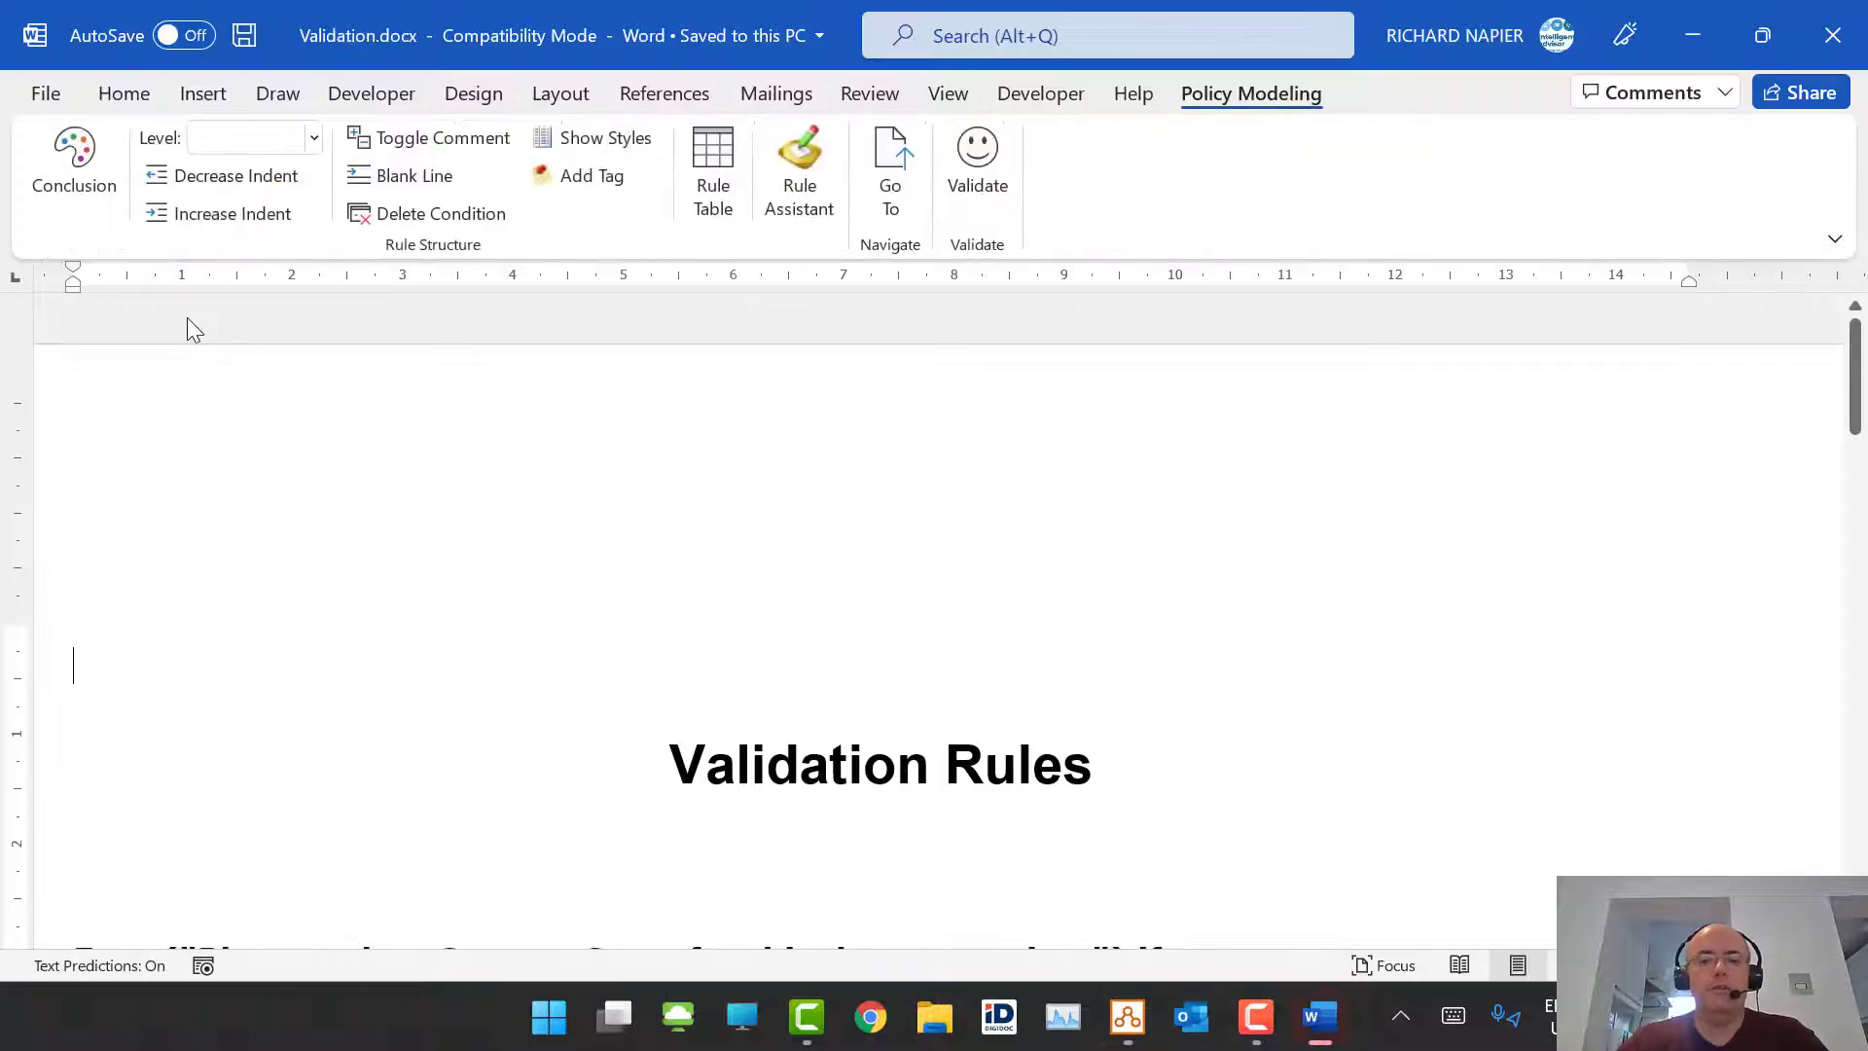
scroll(667, 527, "down", 2)
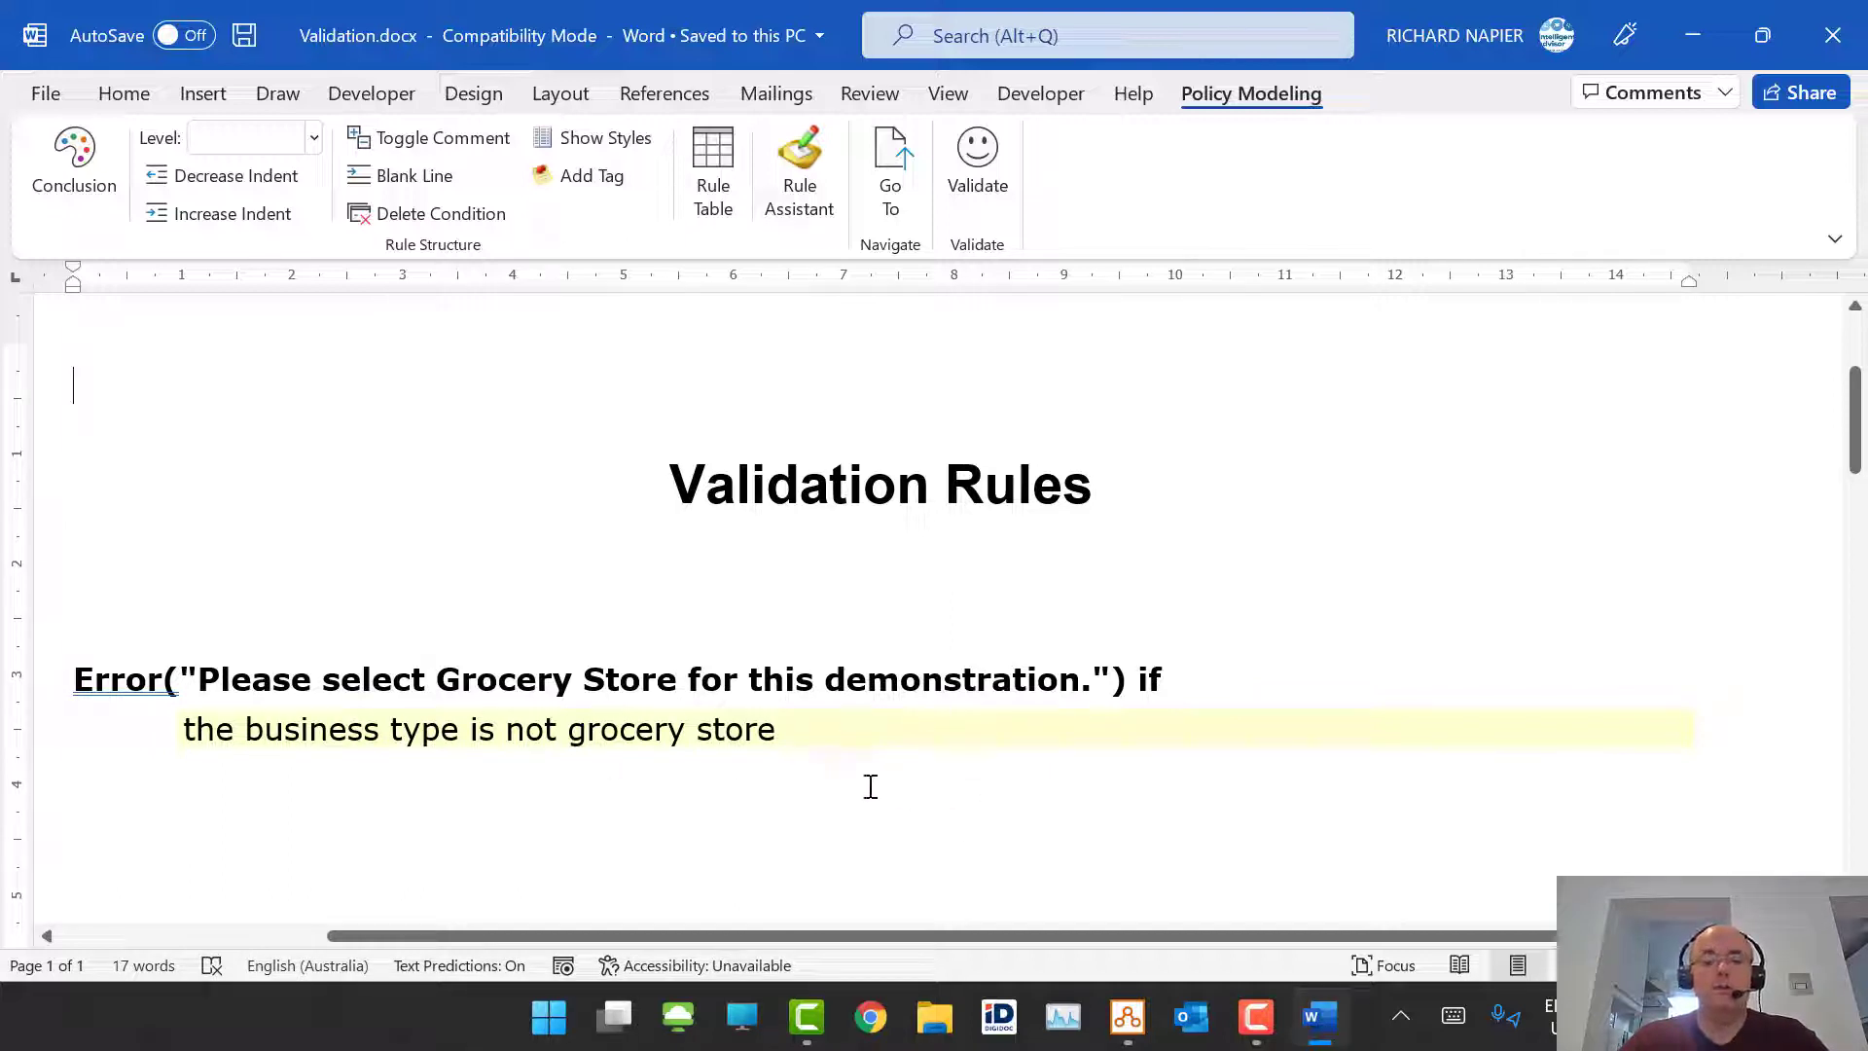
left_click(885, 730)
type("and  ")
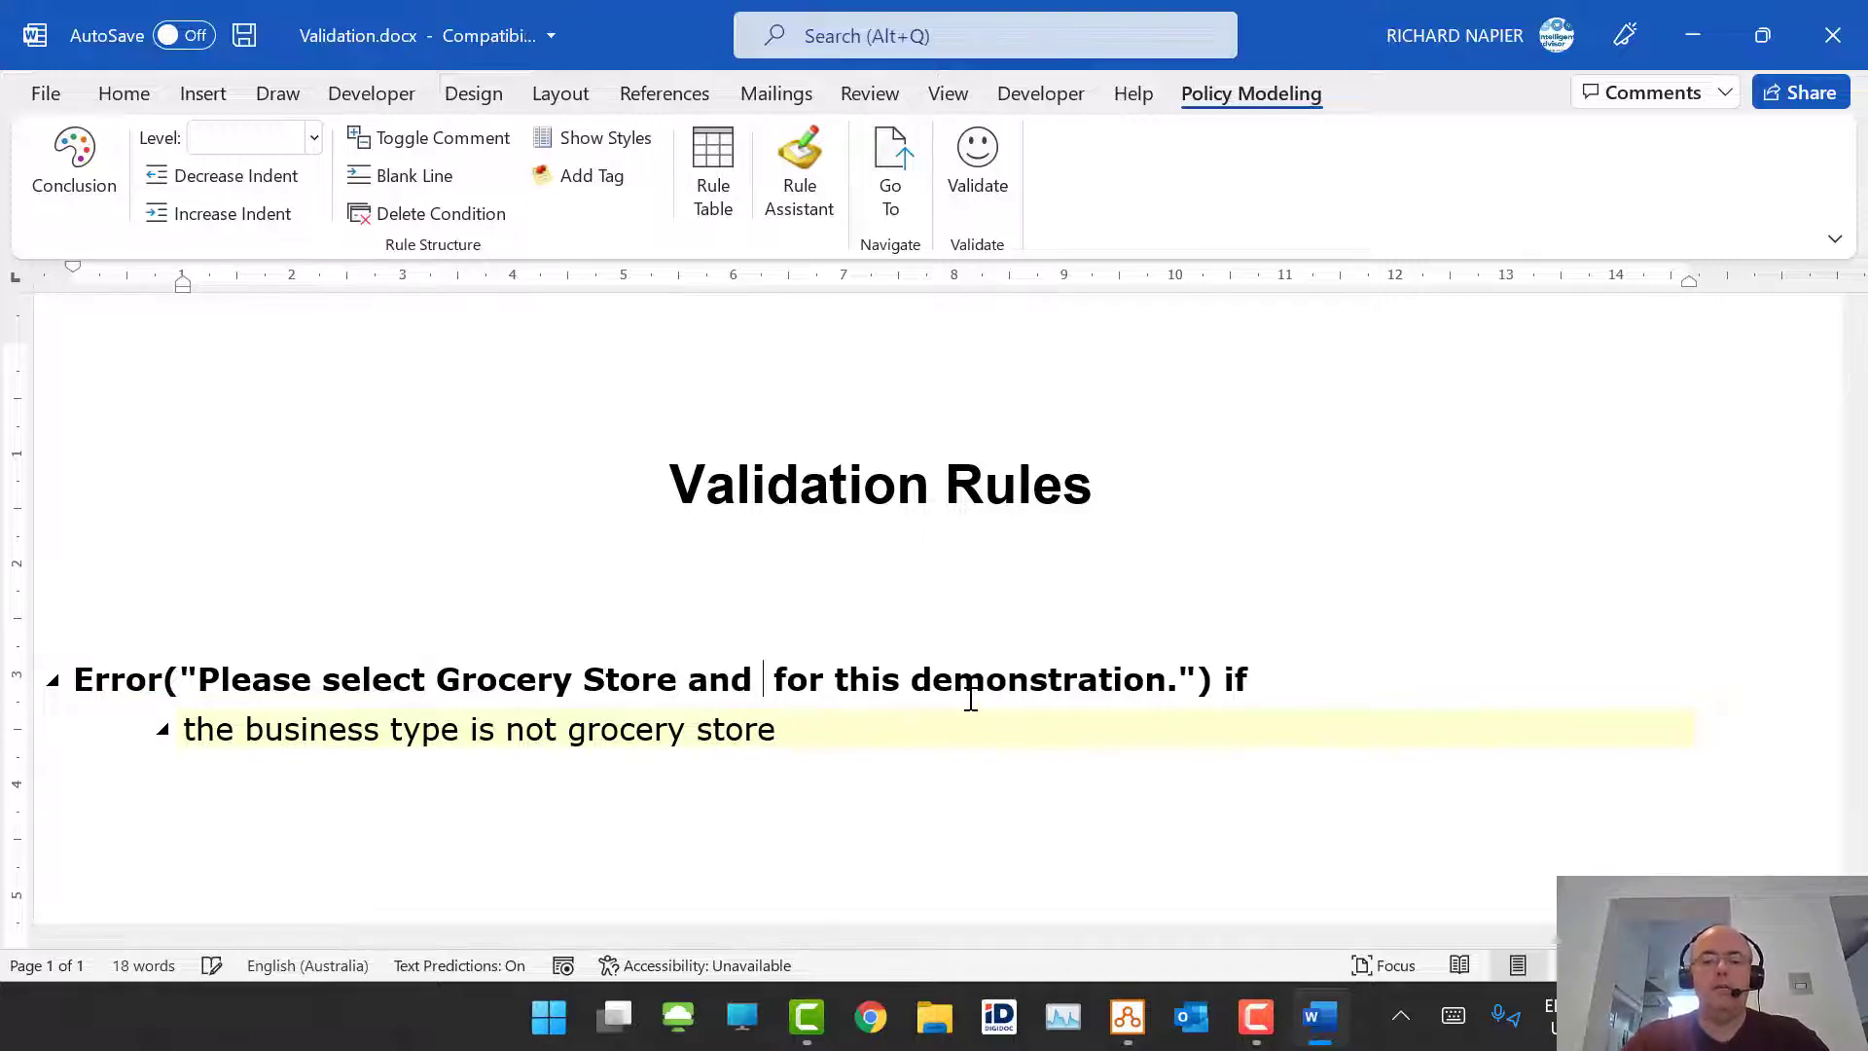
type("Hair Sal")
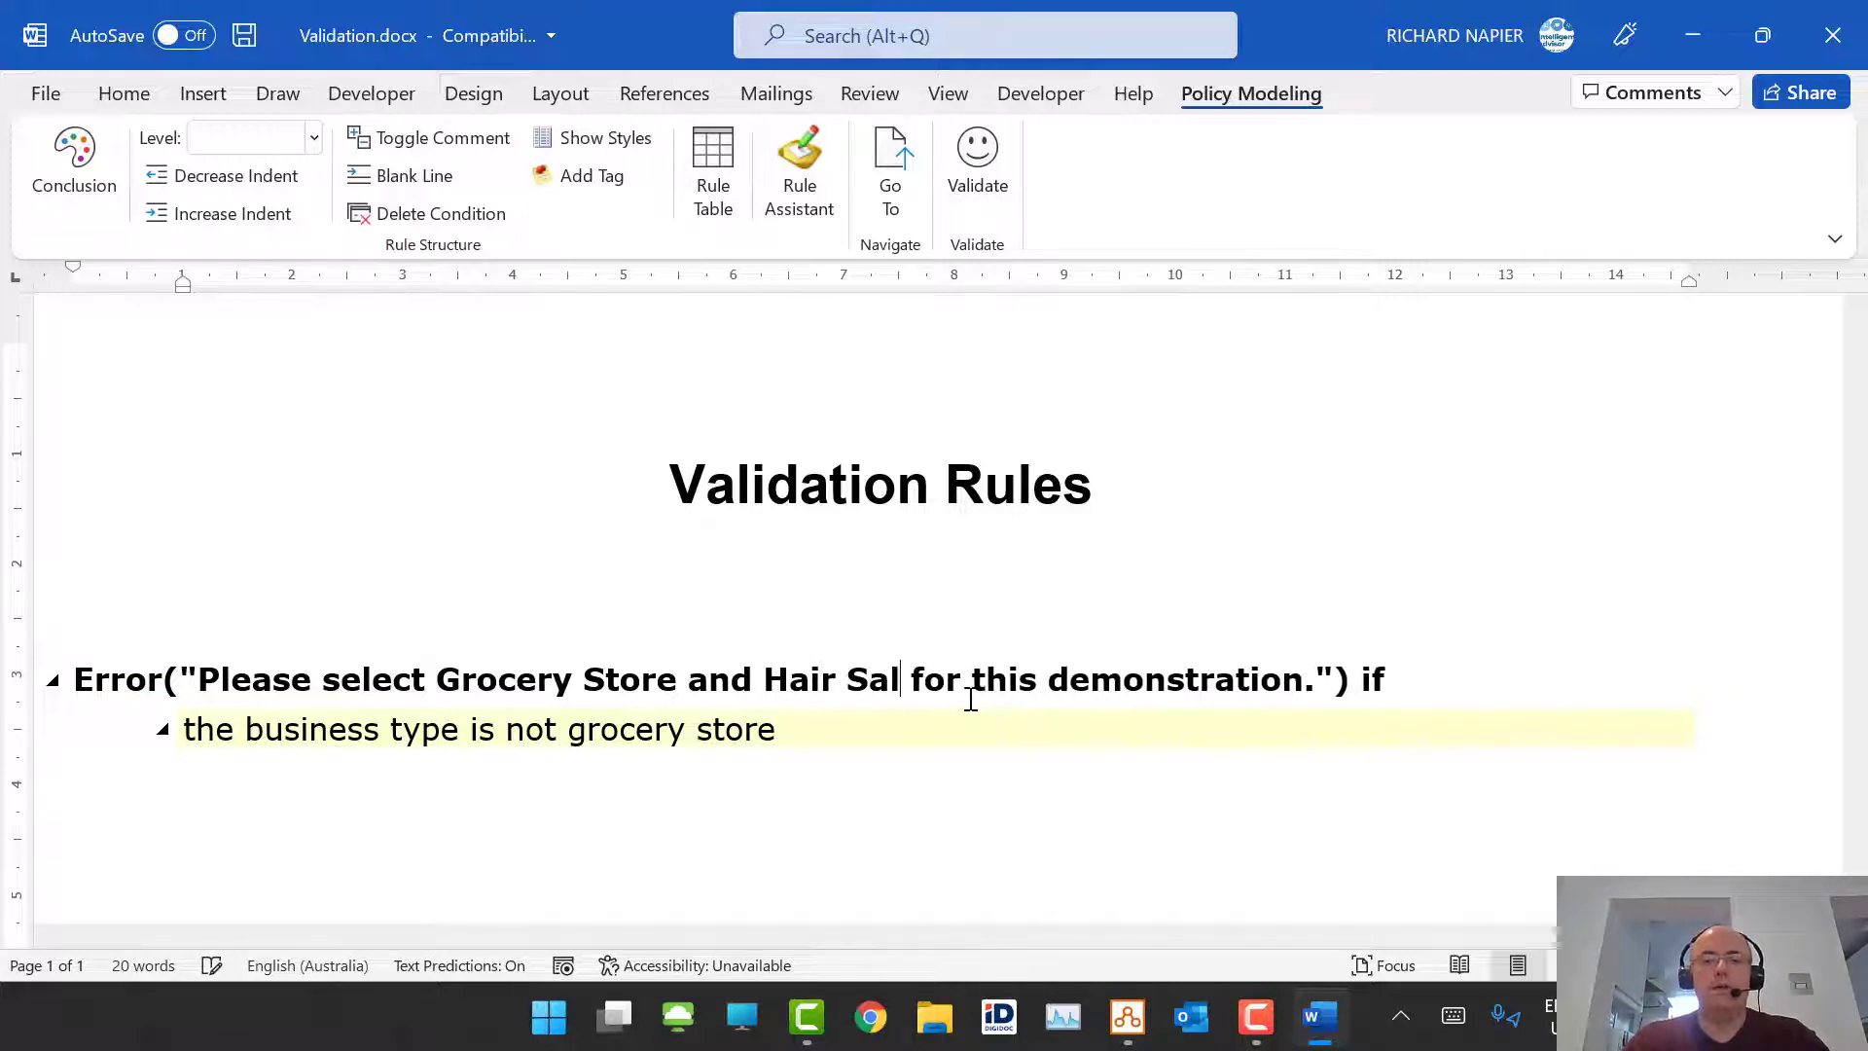
type("on")
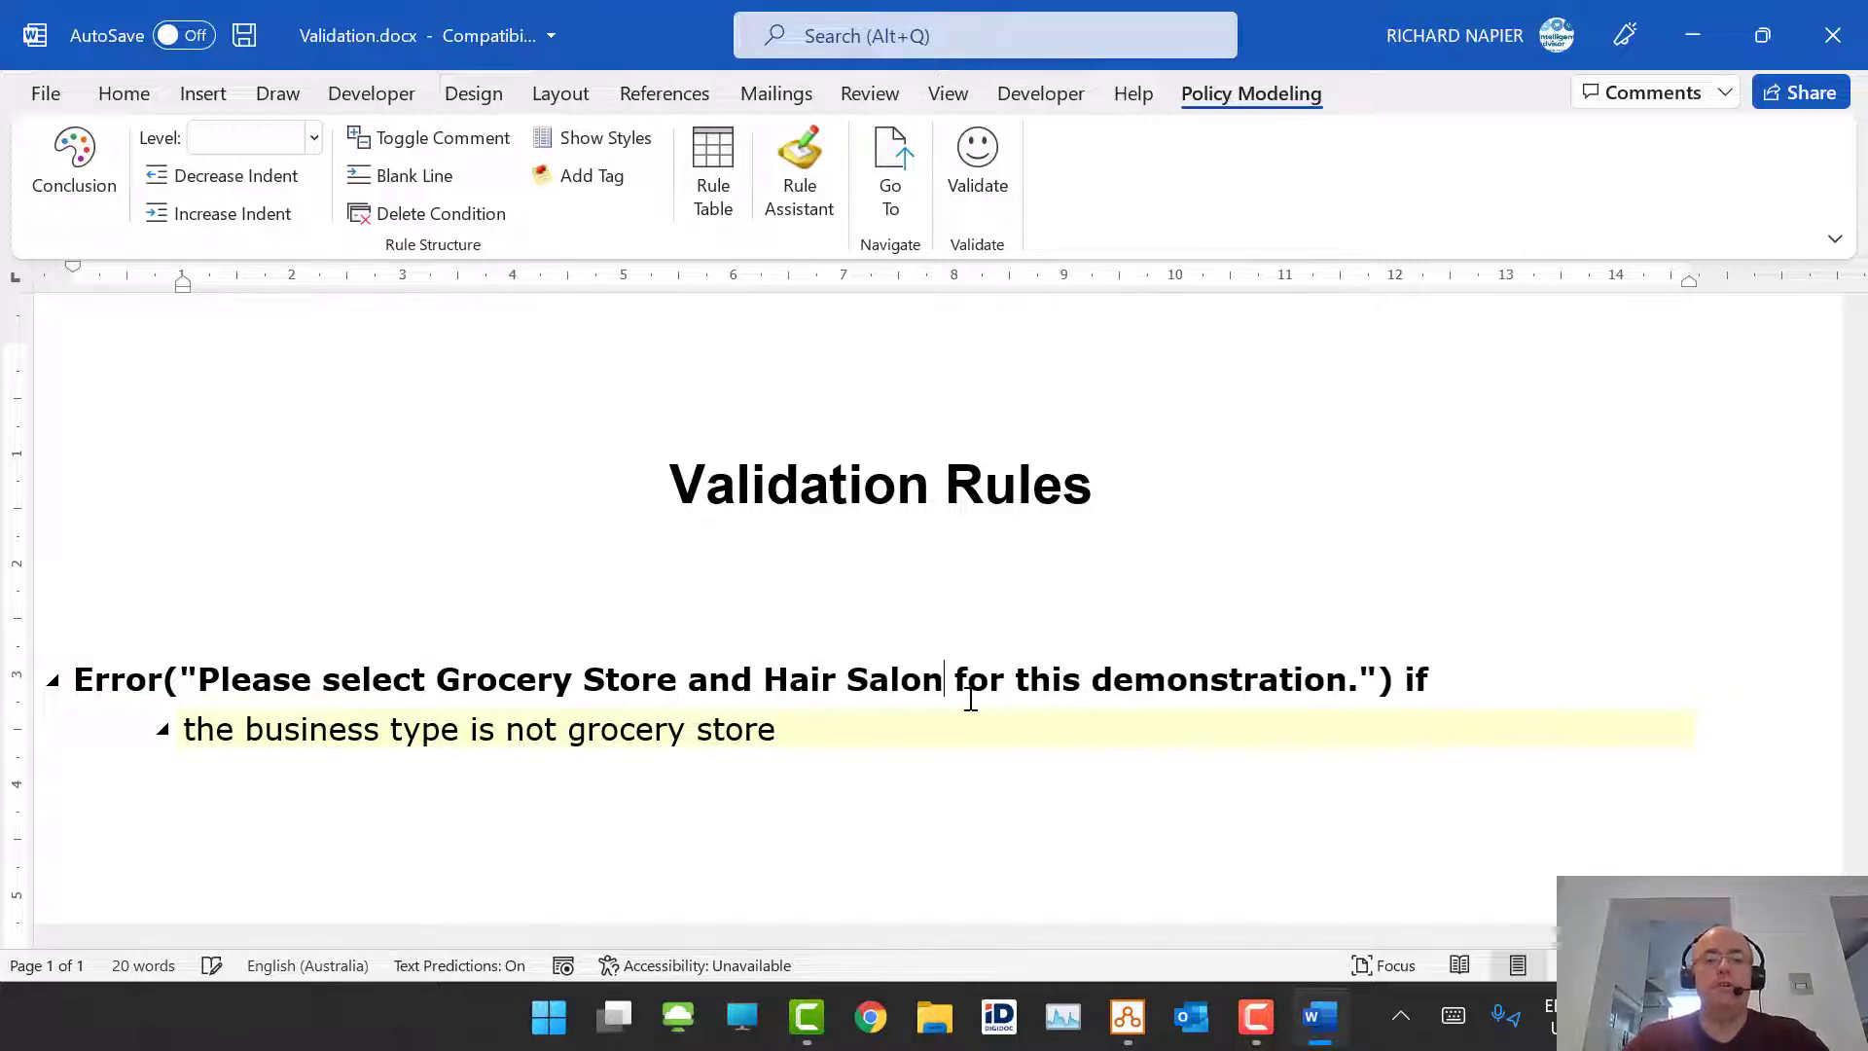
Step: Add "and" plus a second condition line, "the business type is not hair salon", to the error rule and validate the document
left_click(810, 733)
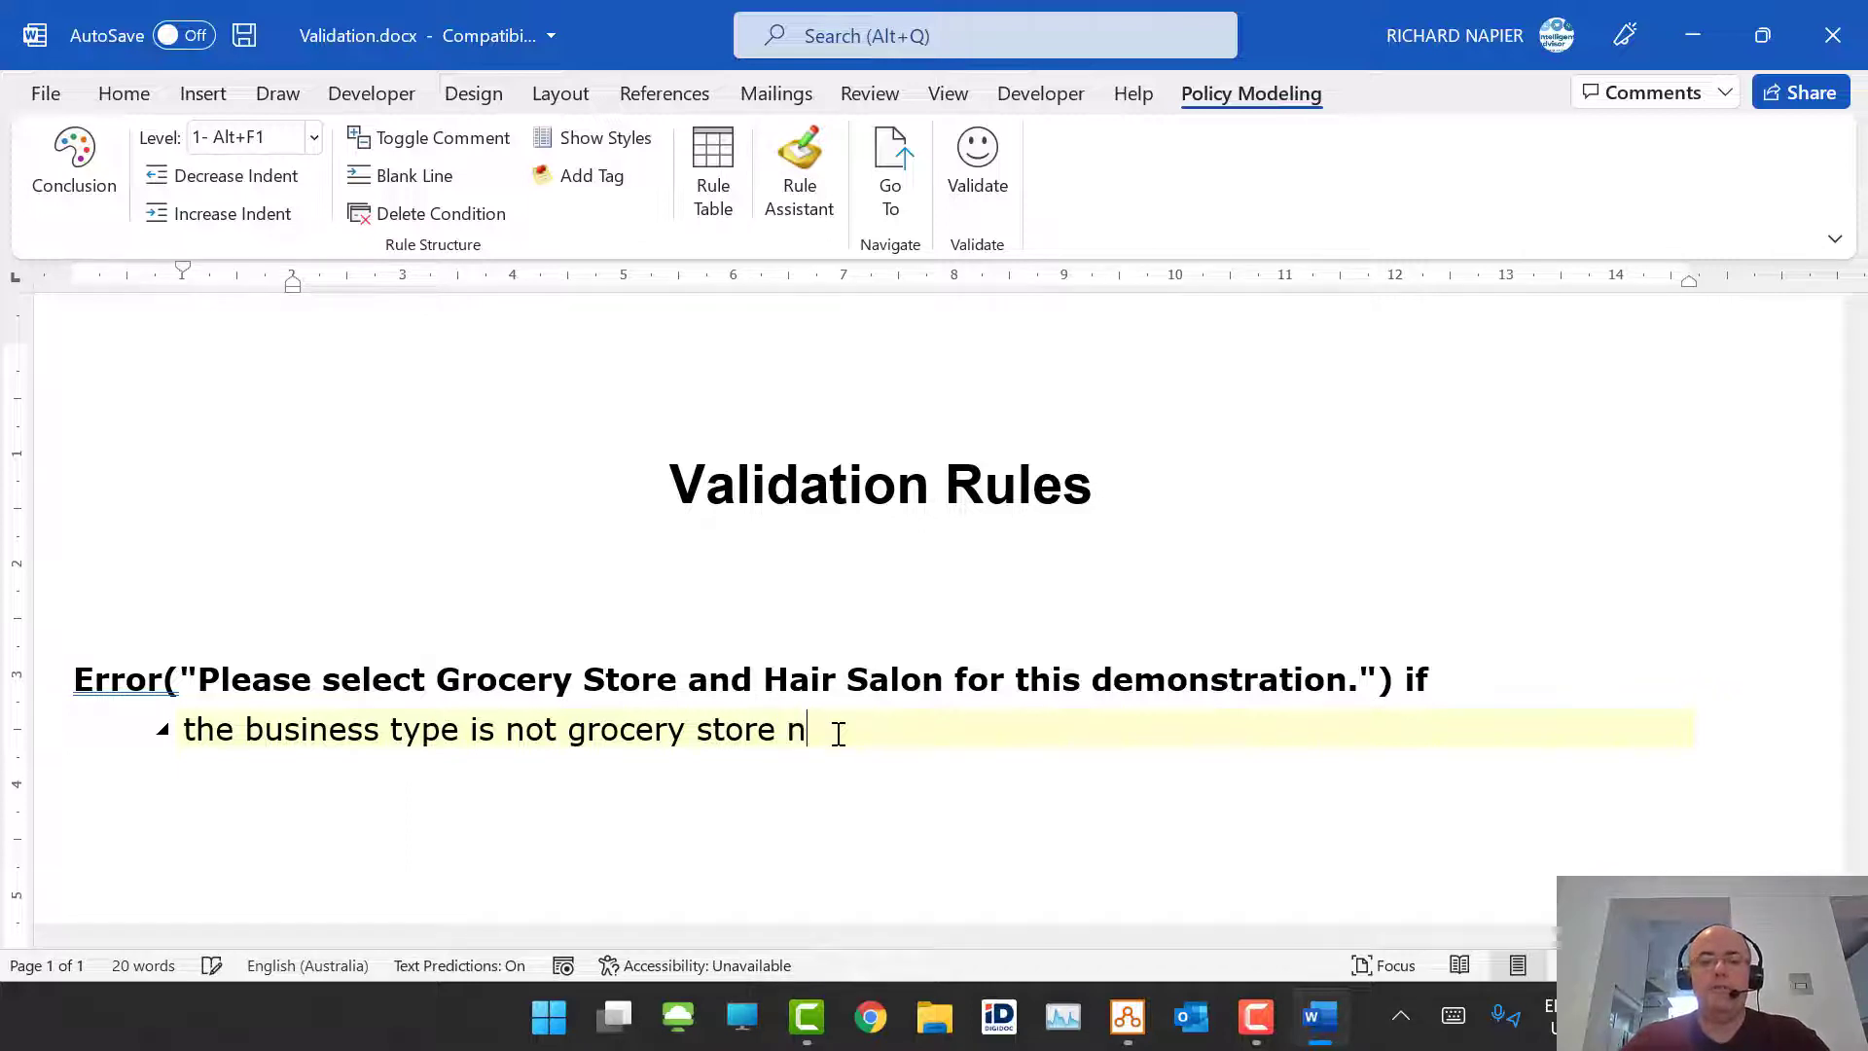
type("and")
key("Return")
type("th")
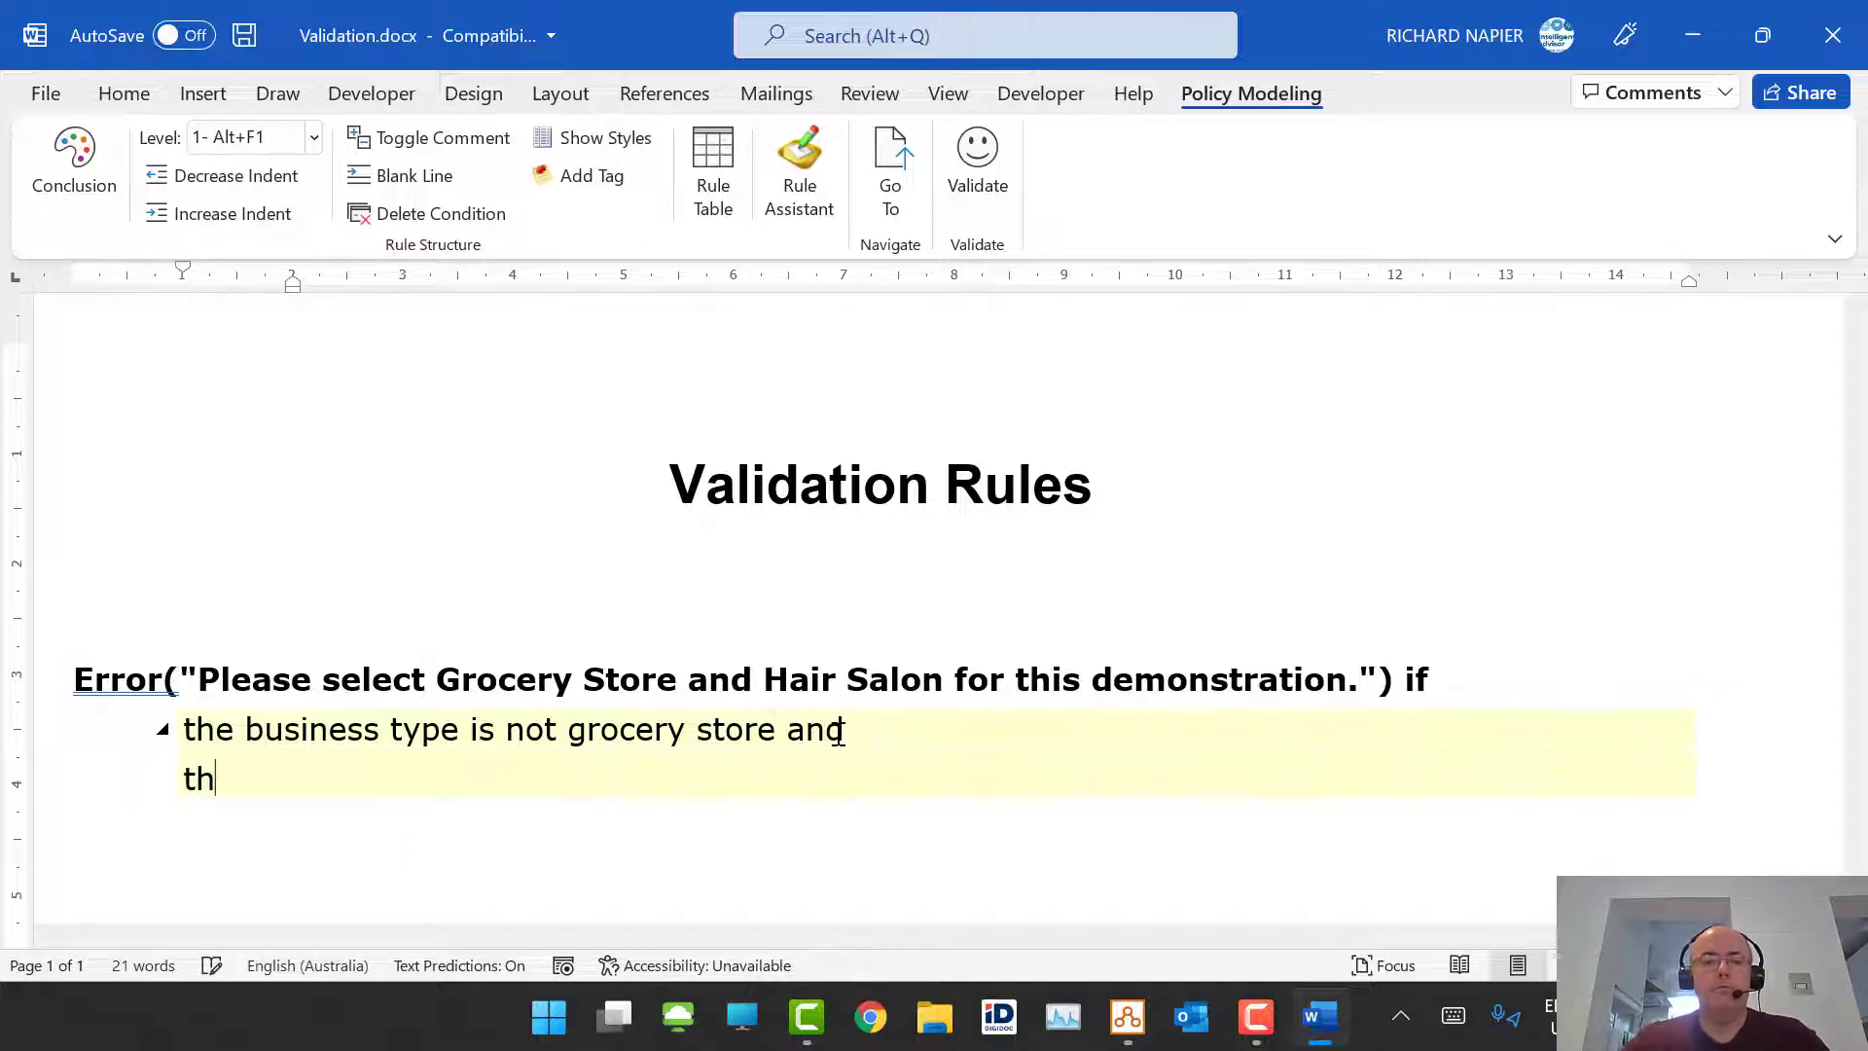
type("e business type")
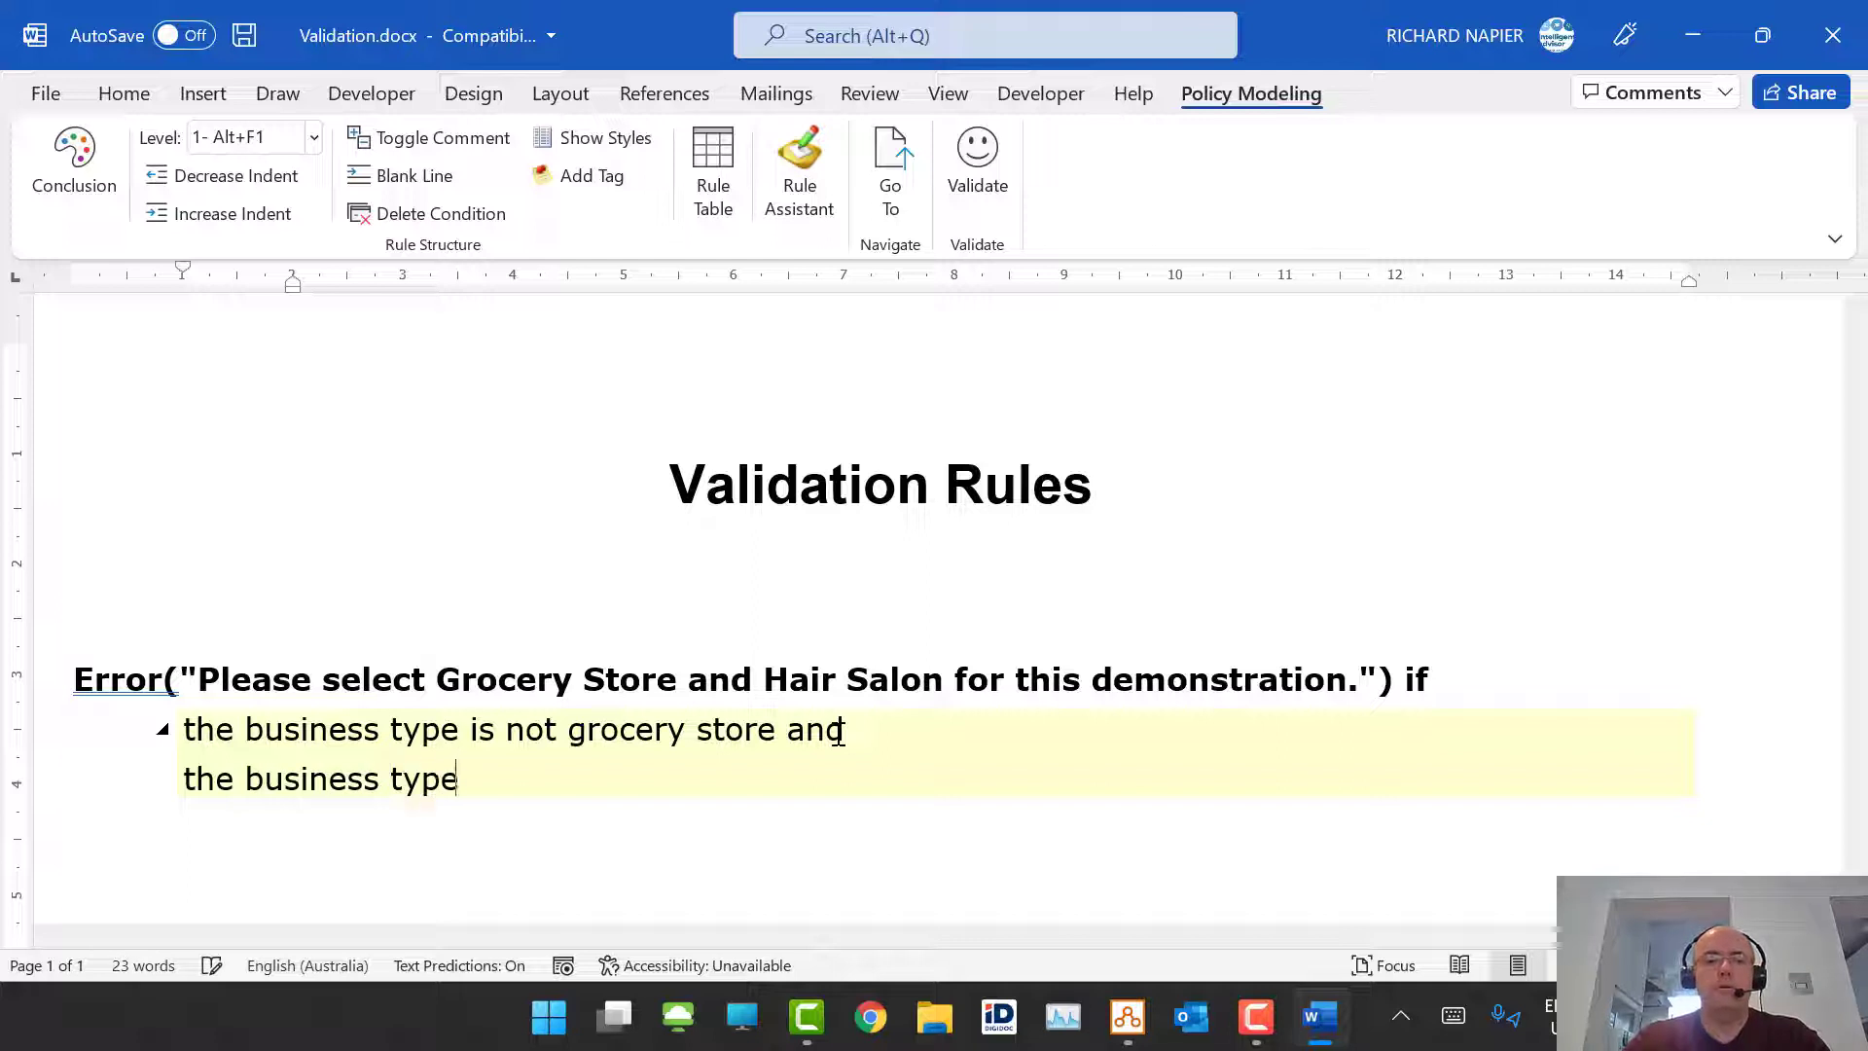
type(" is not hair ")
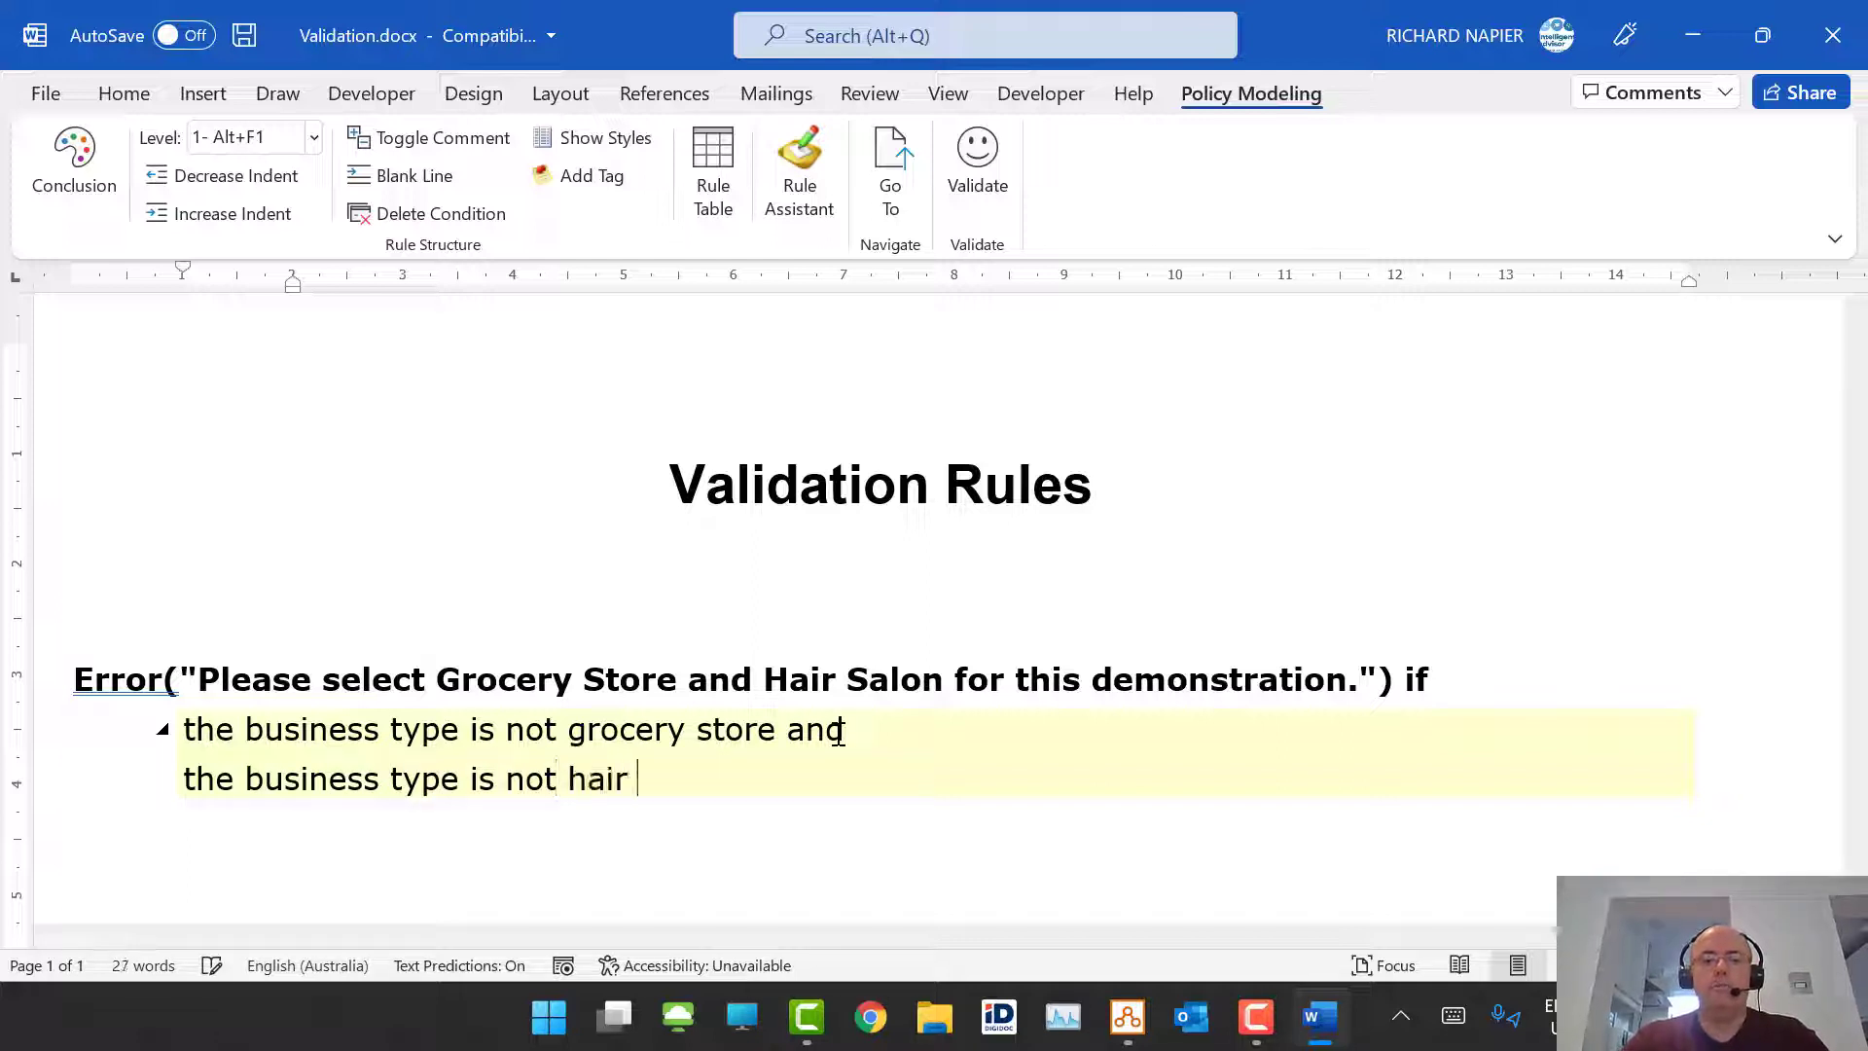
type("salom")
key("BackSpace")
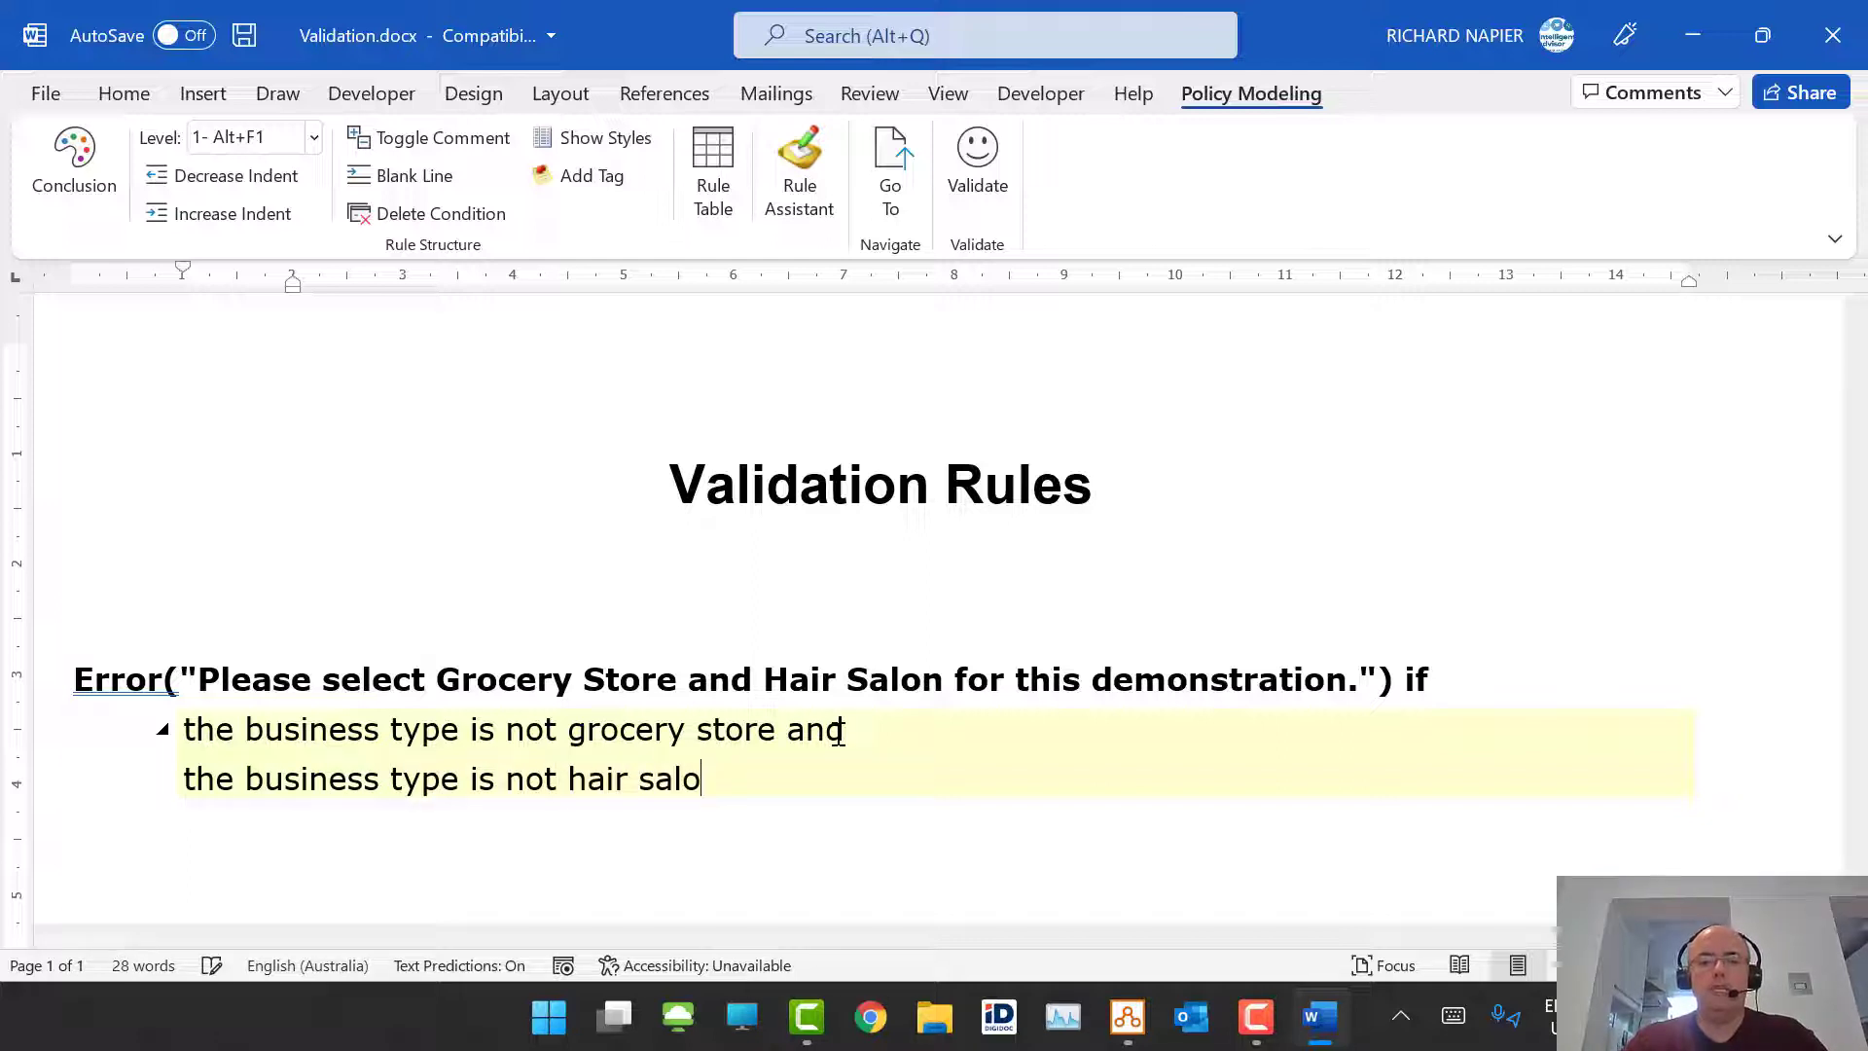
type("n")
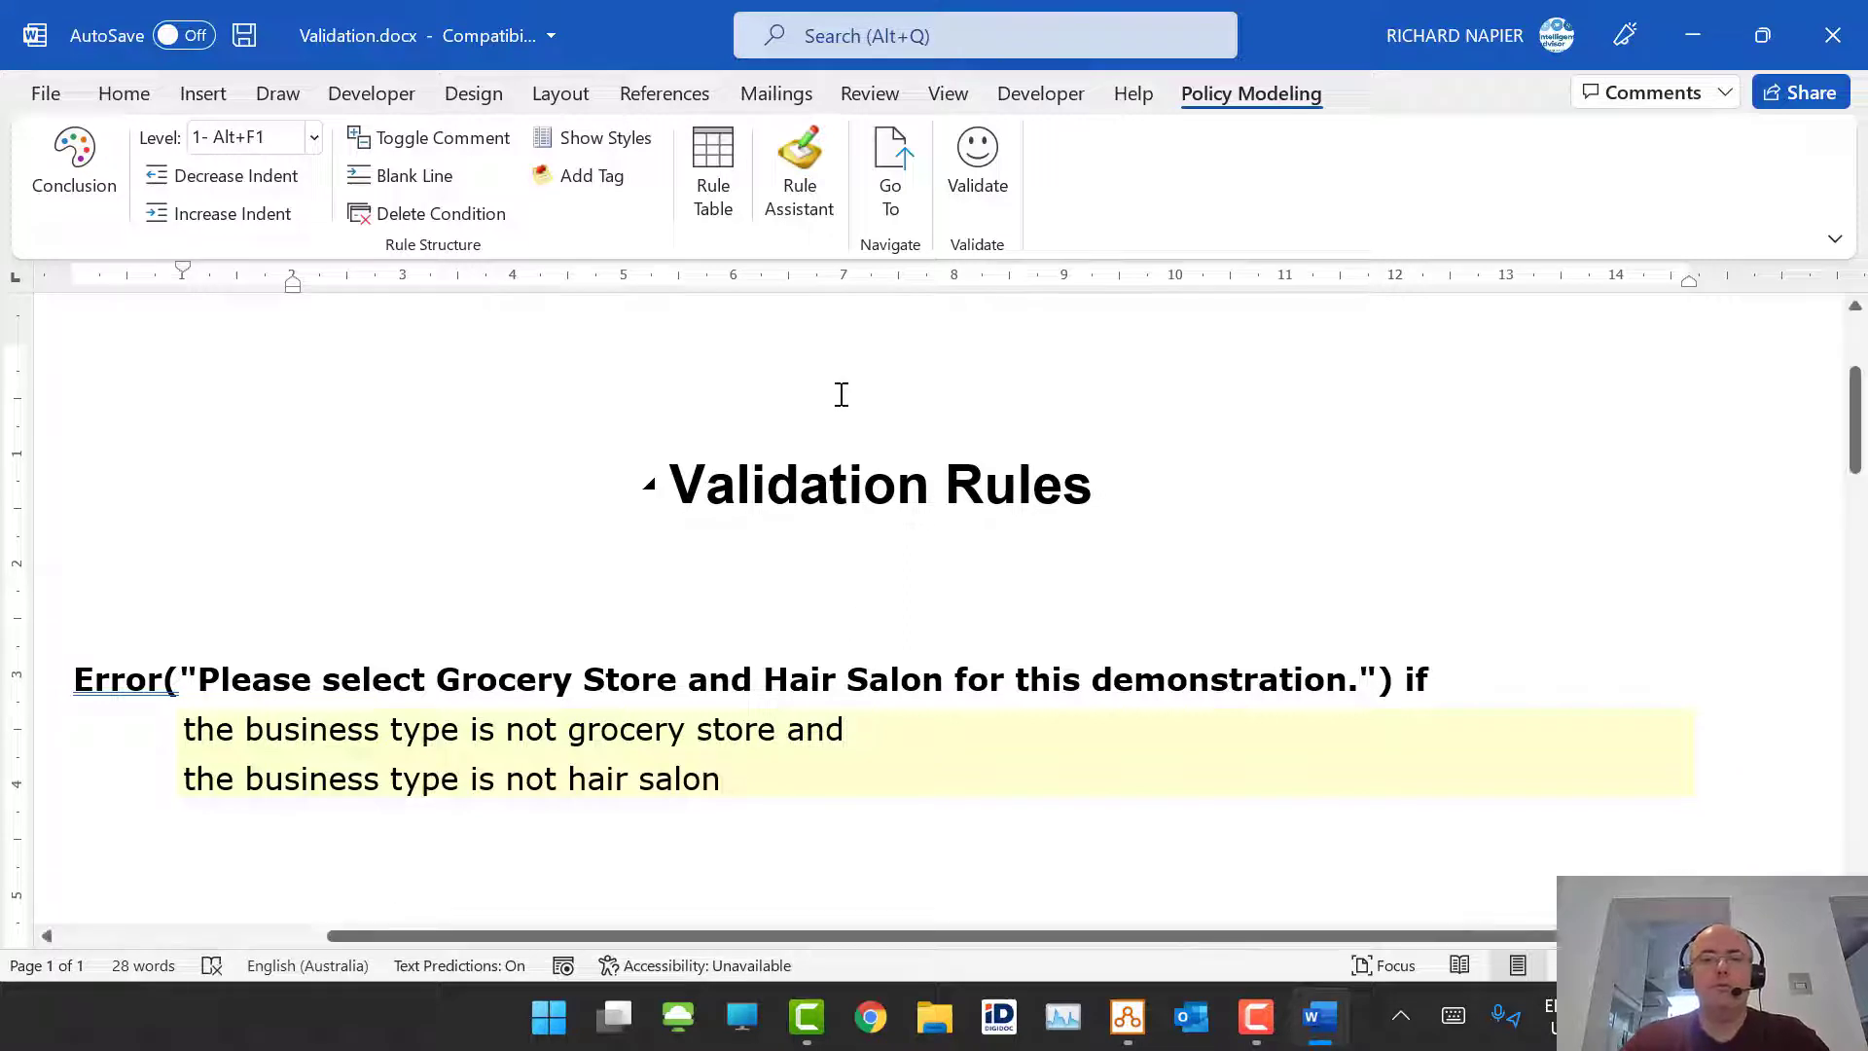
left_click(989, 183)
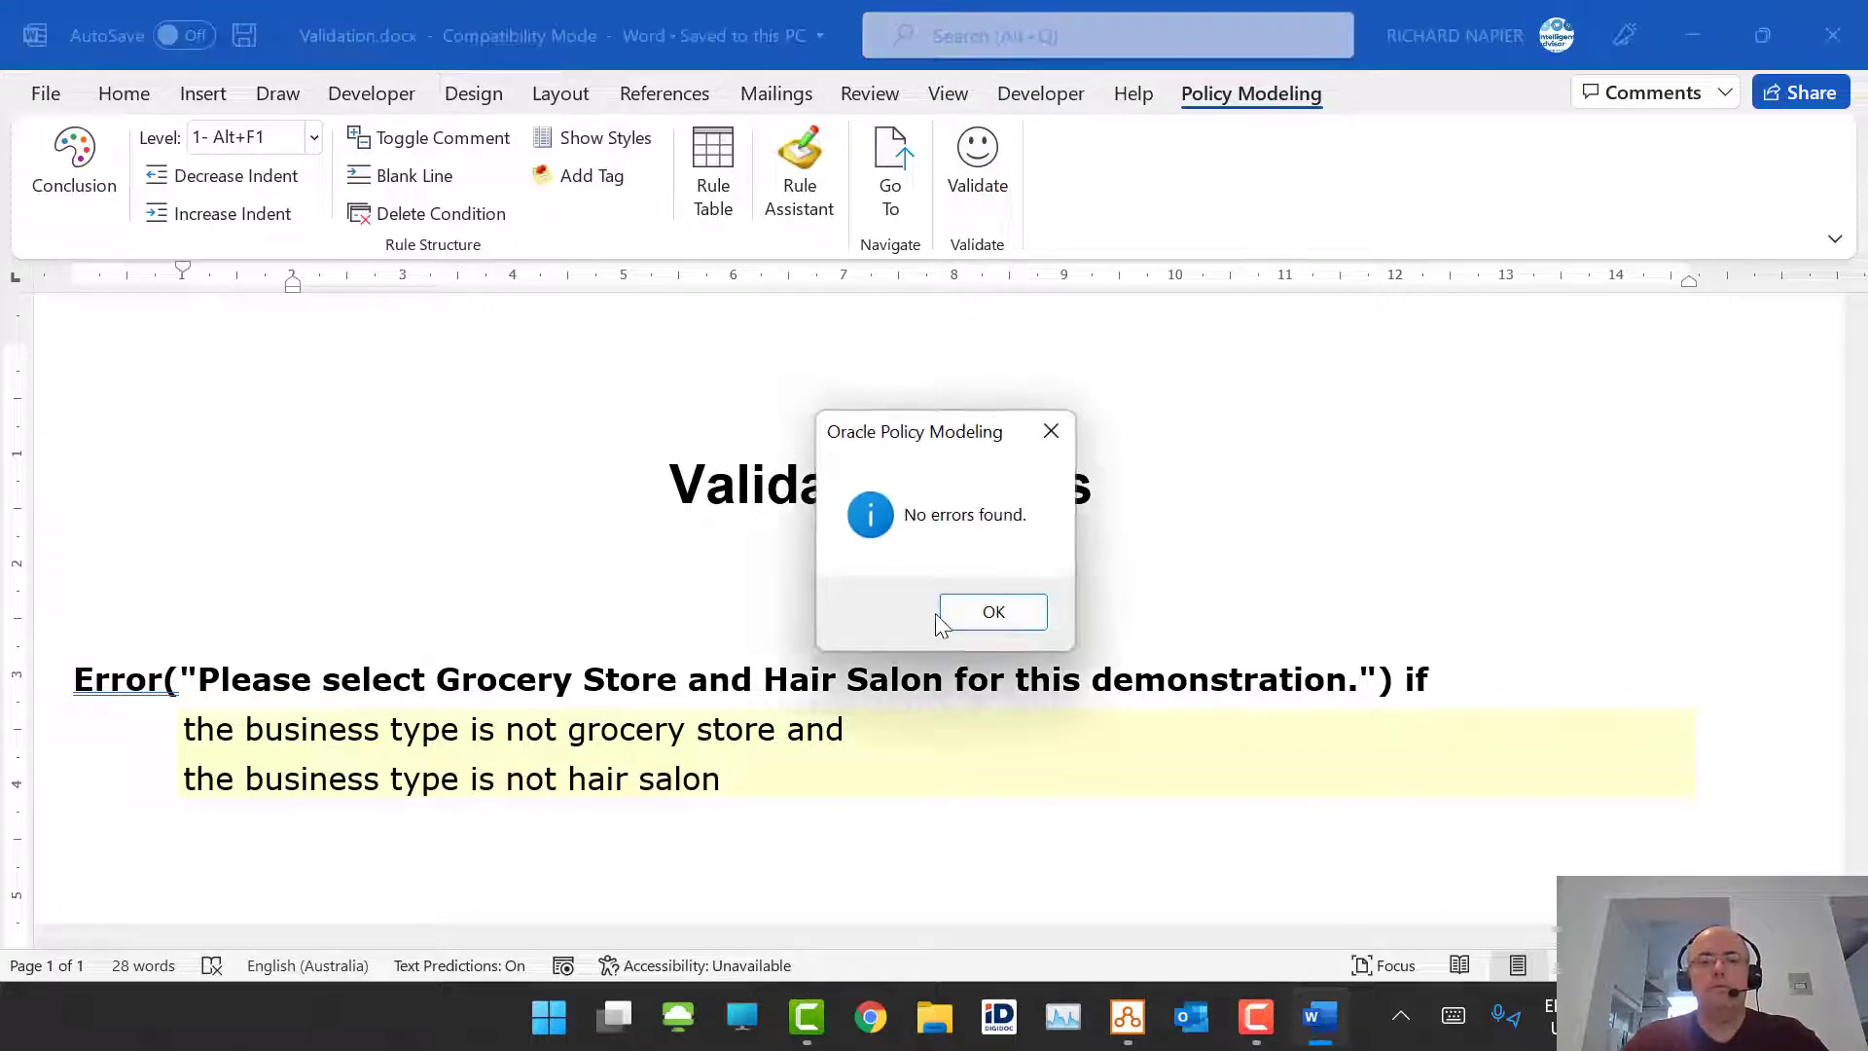
left_click(987, 613)
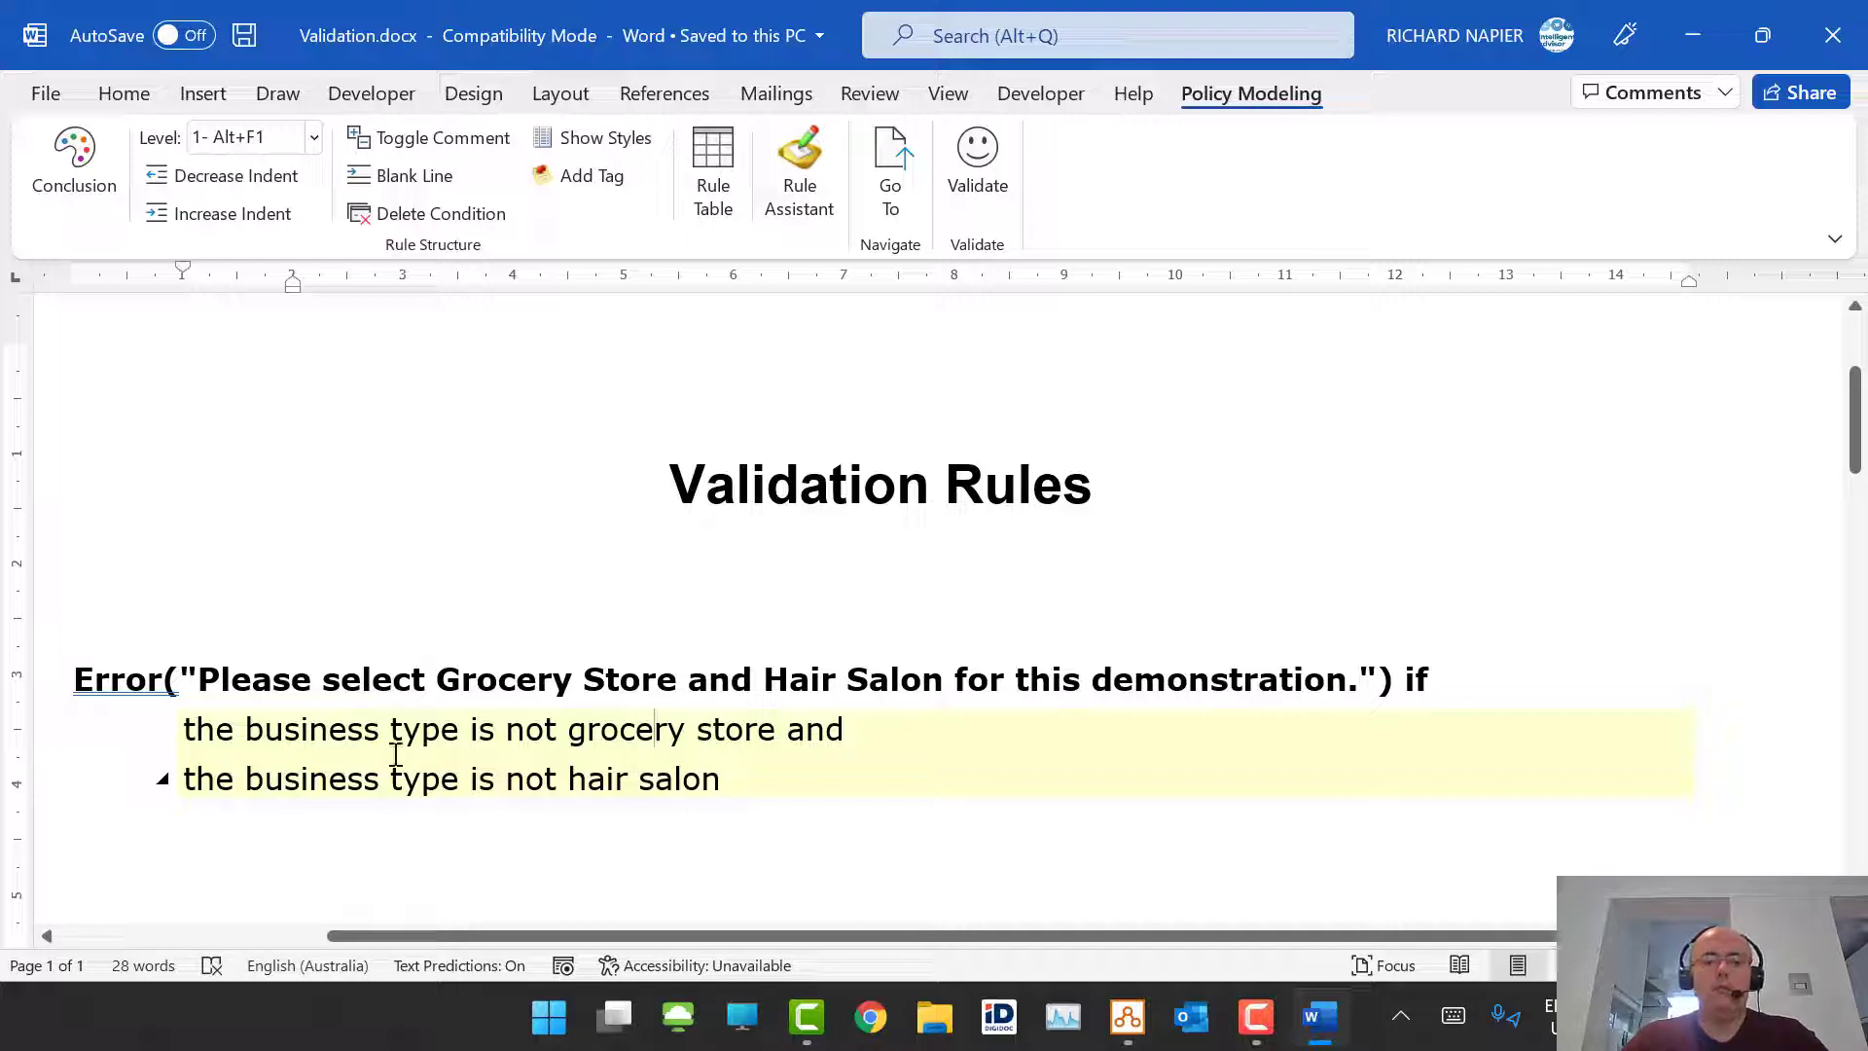
Step: Follow the "the business type is grocery store" condition to its defining rule in Interpretative.docx
left_click(890, 175)
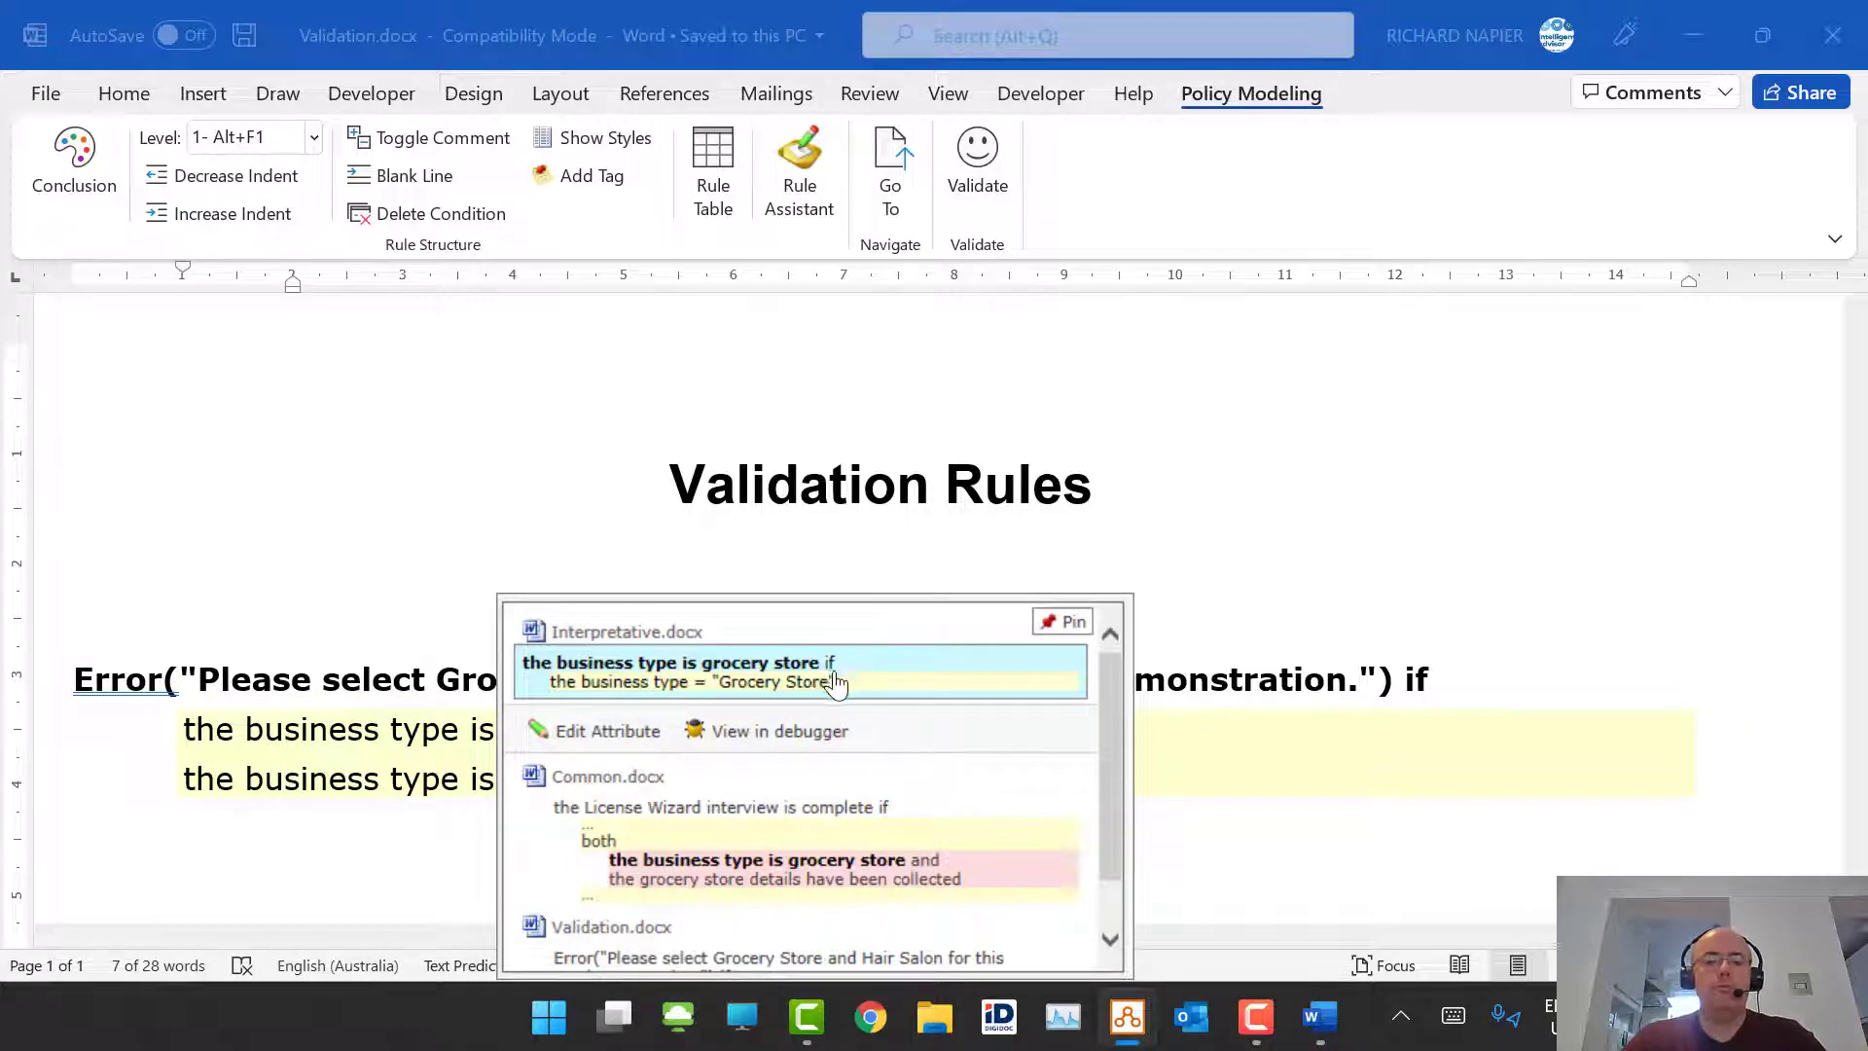
left_click(730, 681)
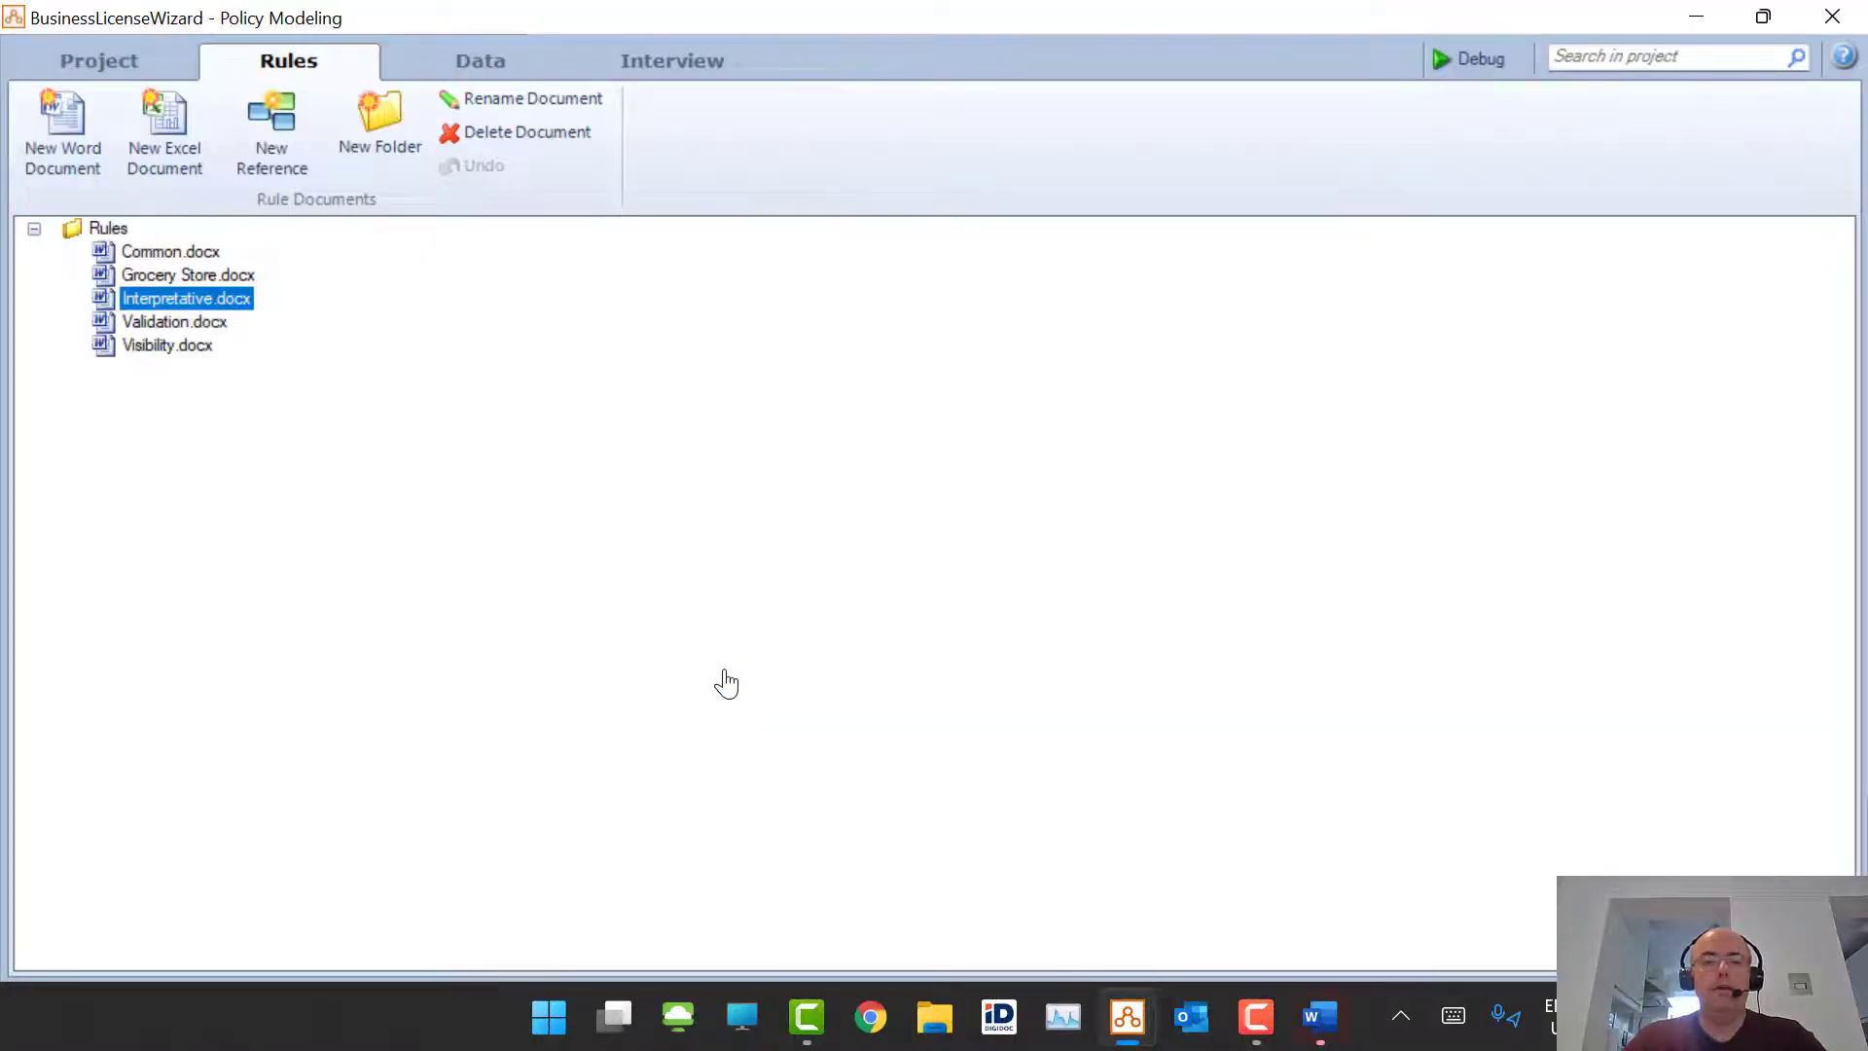
scroll(721, 615, "down", 4)
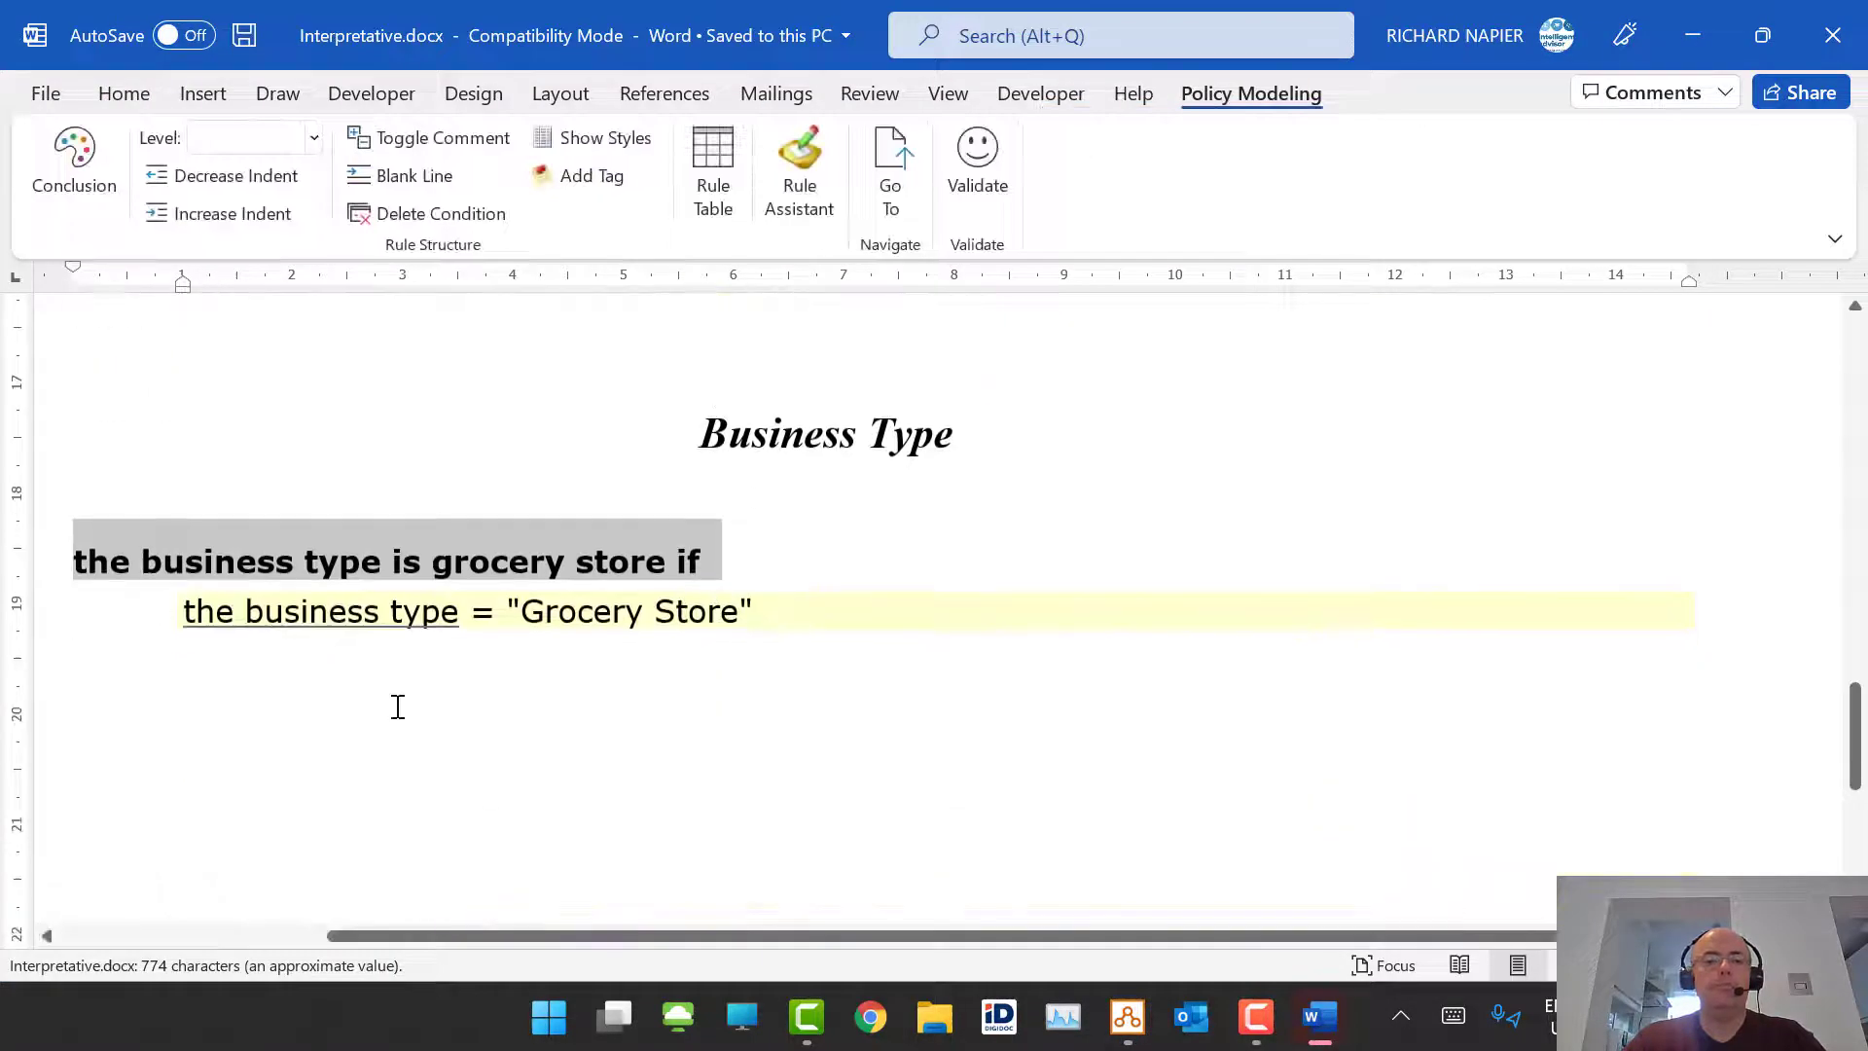
Step: Duplicate the two-line grocery store rule below the original in the Business Type section
left_click(398, 707)
left_click_drag(783, 622, 54, 561)
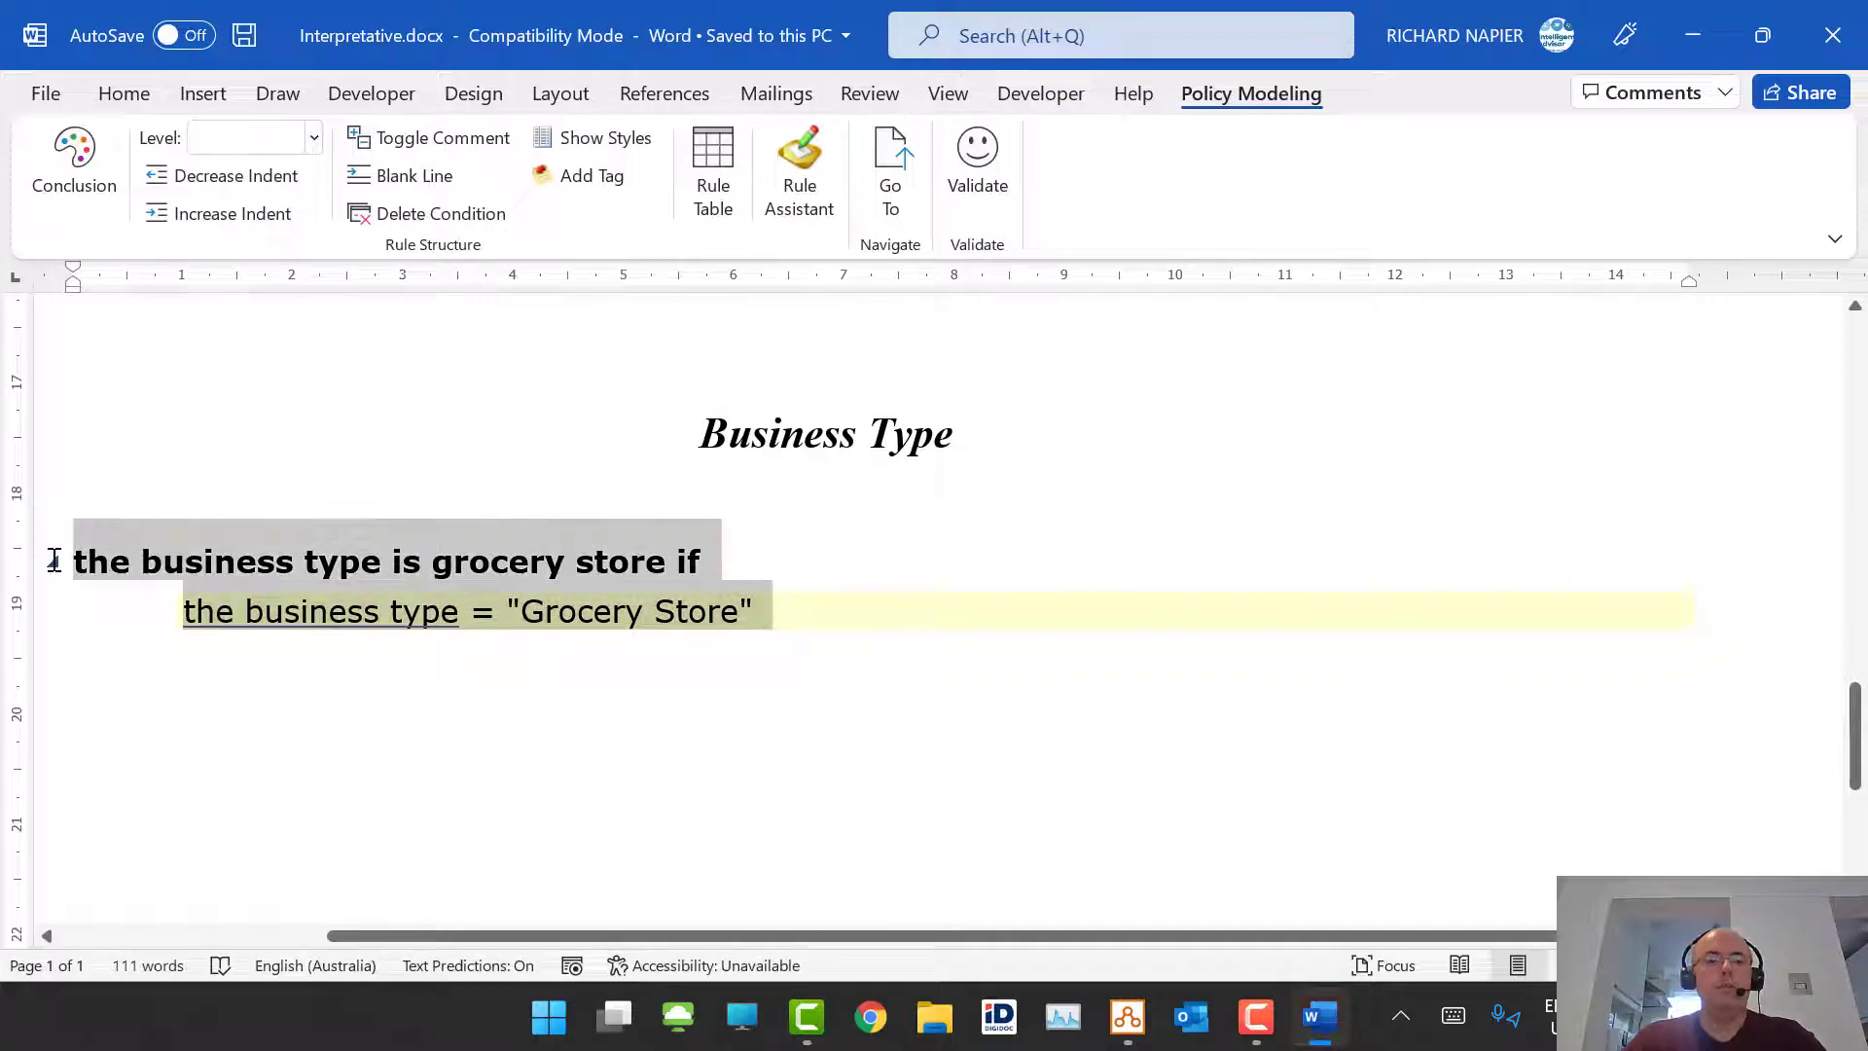
key("ctrl+c")
left_click(246, 723)
key("ctrl+v")
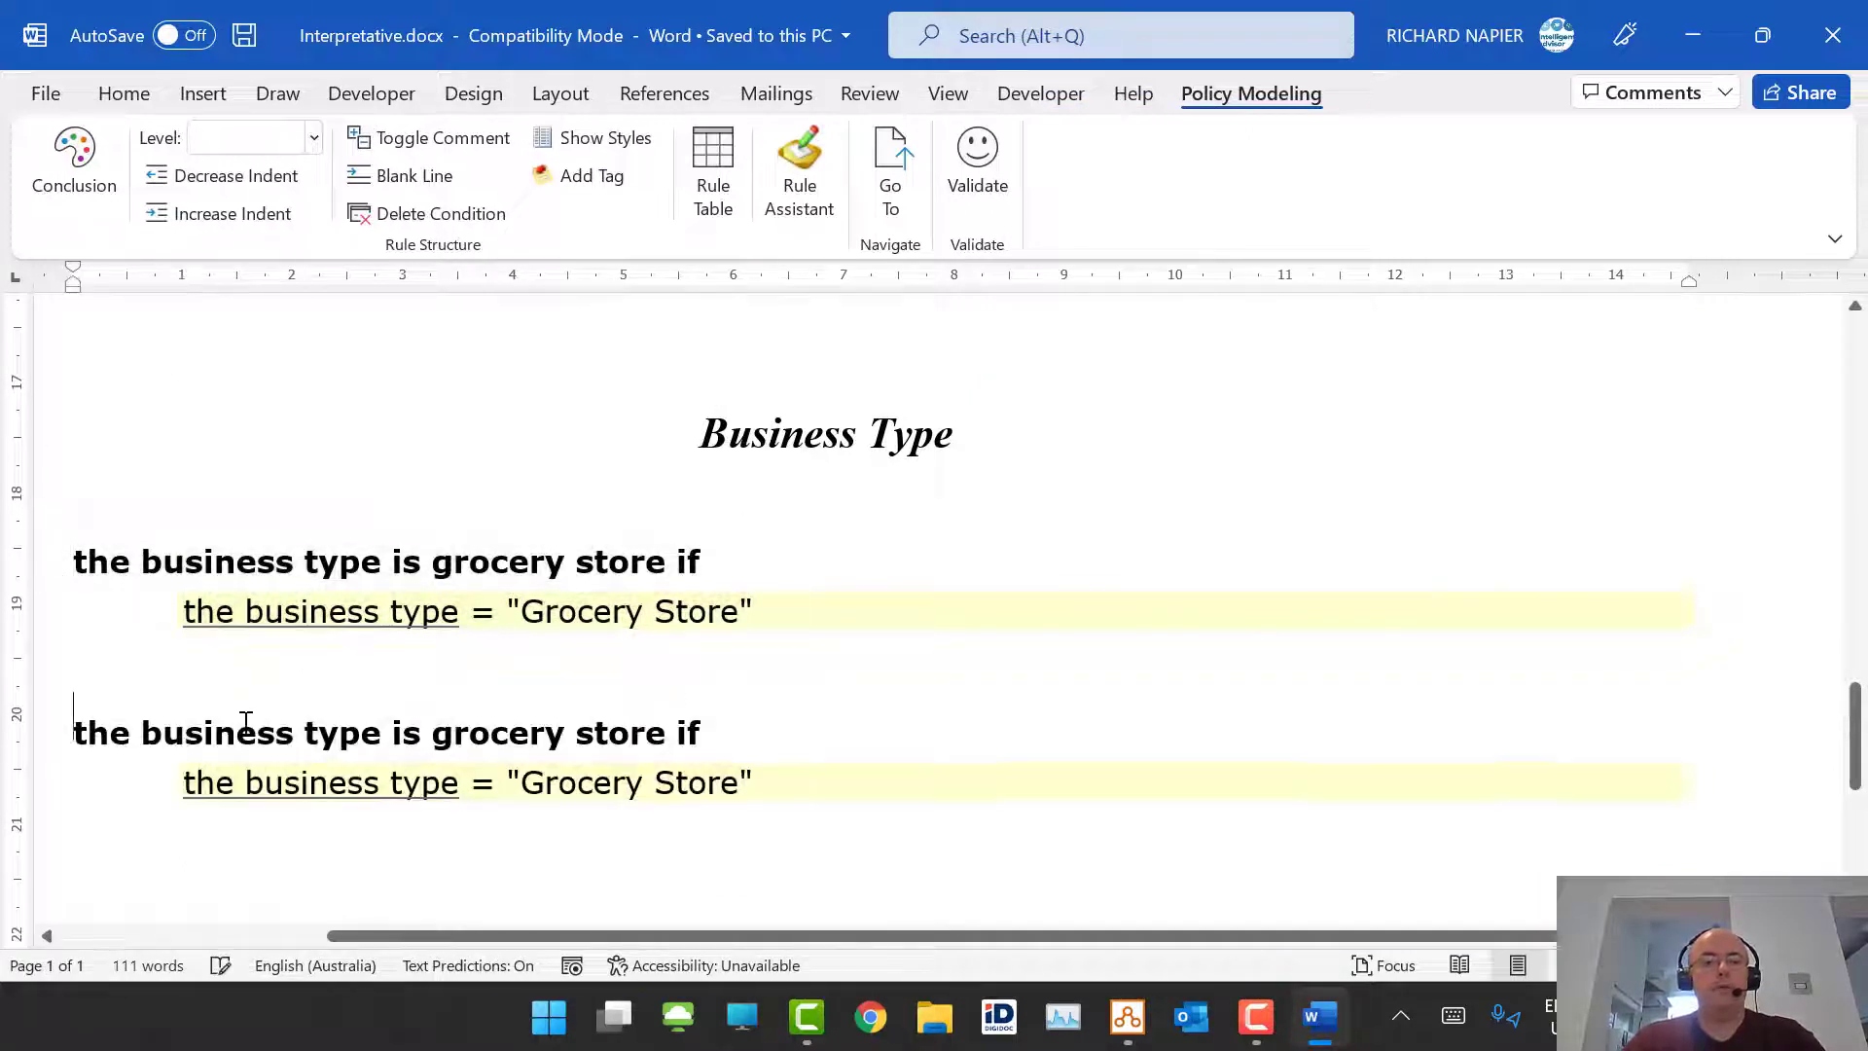
Step: Change the duplicated rule's conclusion to read "the business type is hair salon if"
double_click(496, 734)
type("h")
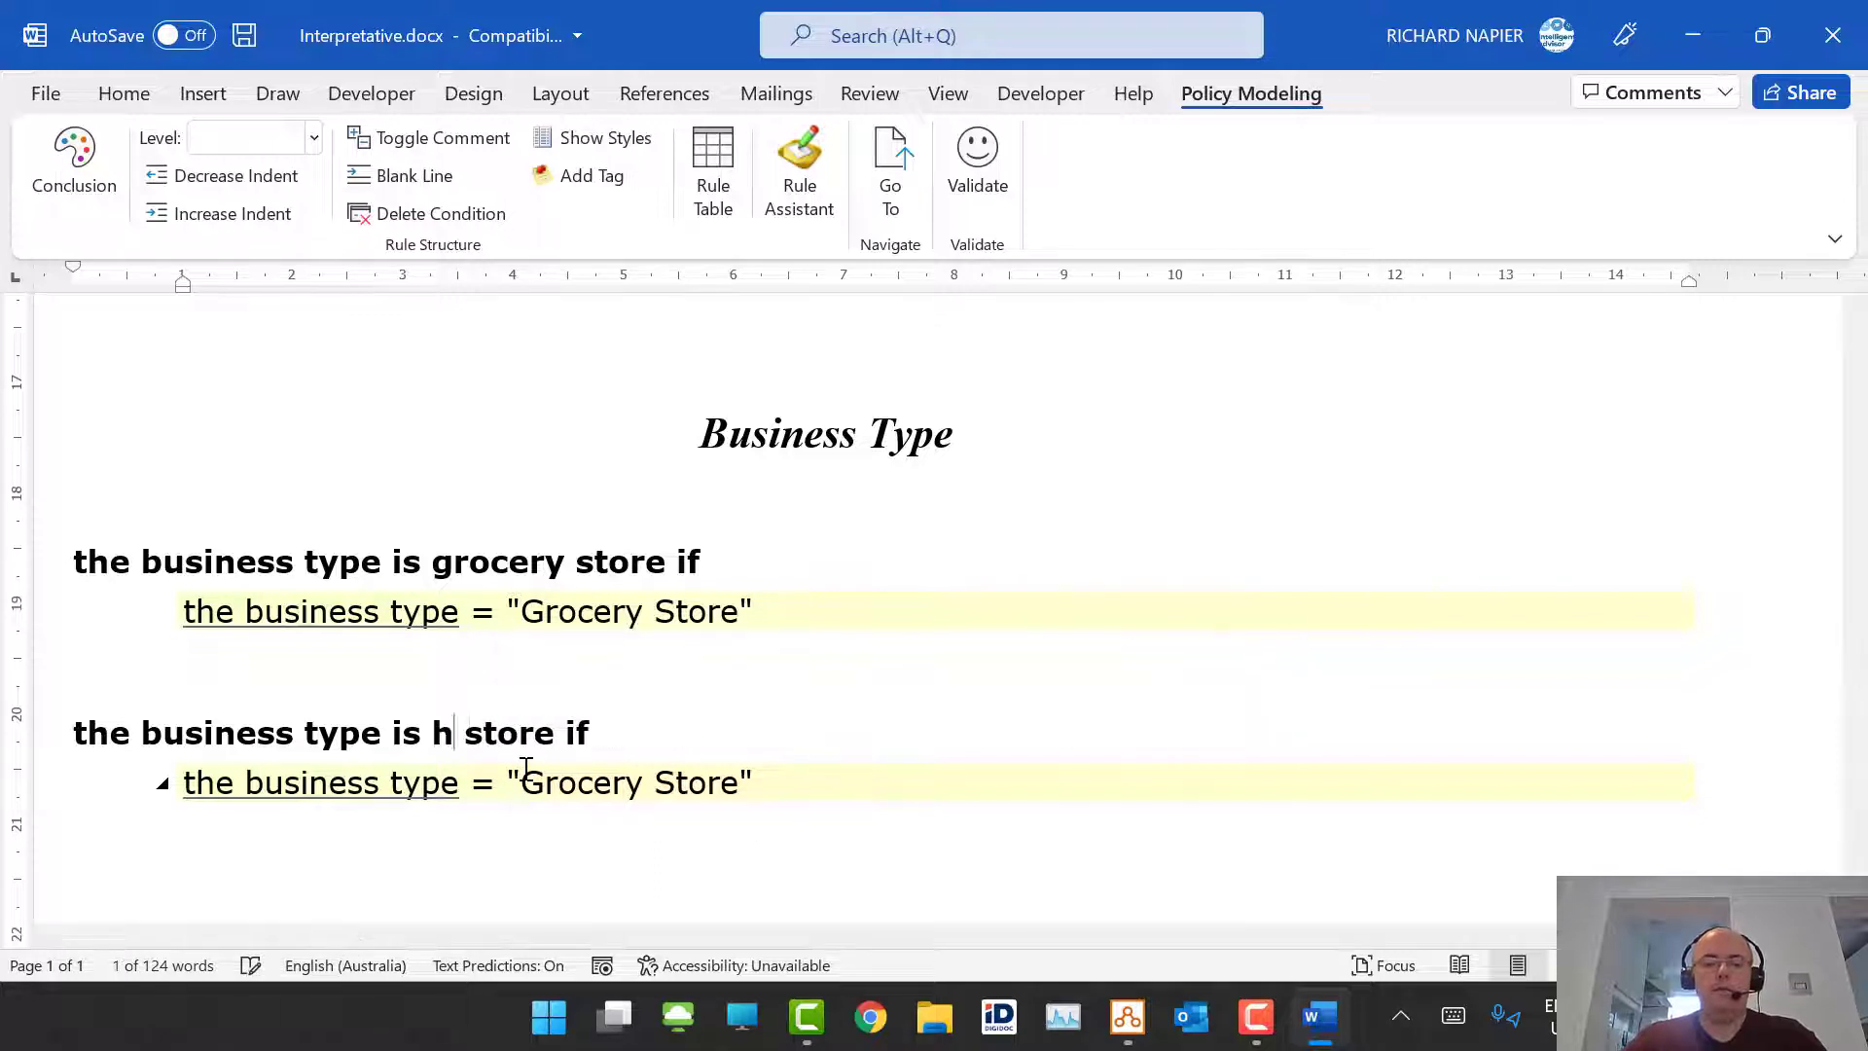
type("air saln")
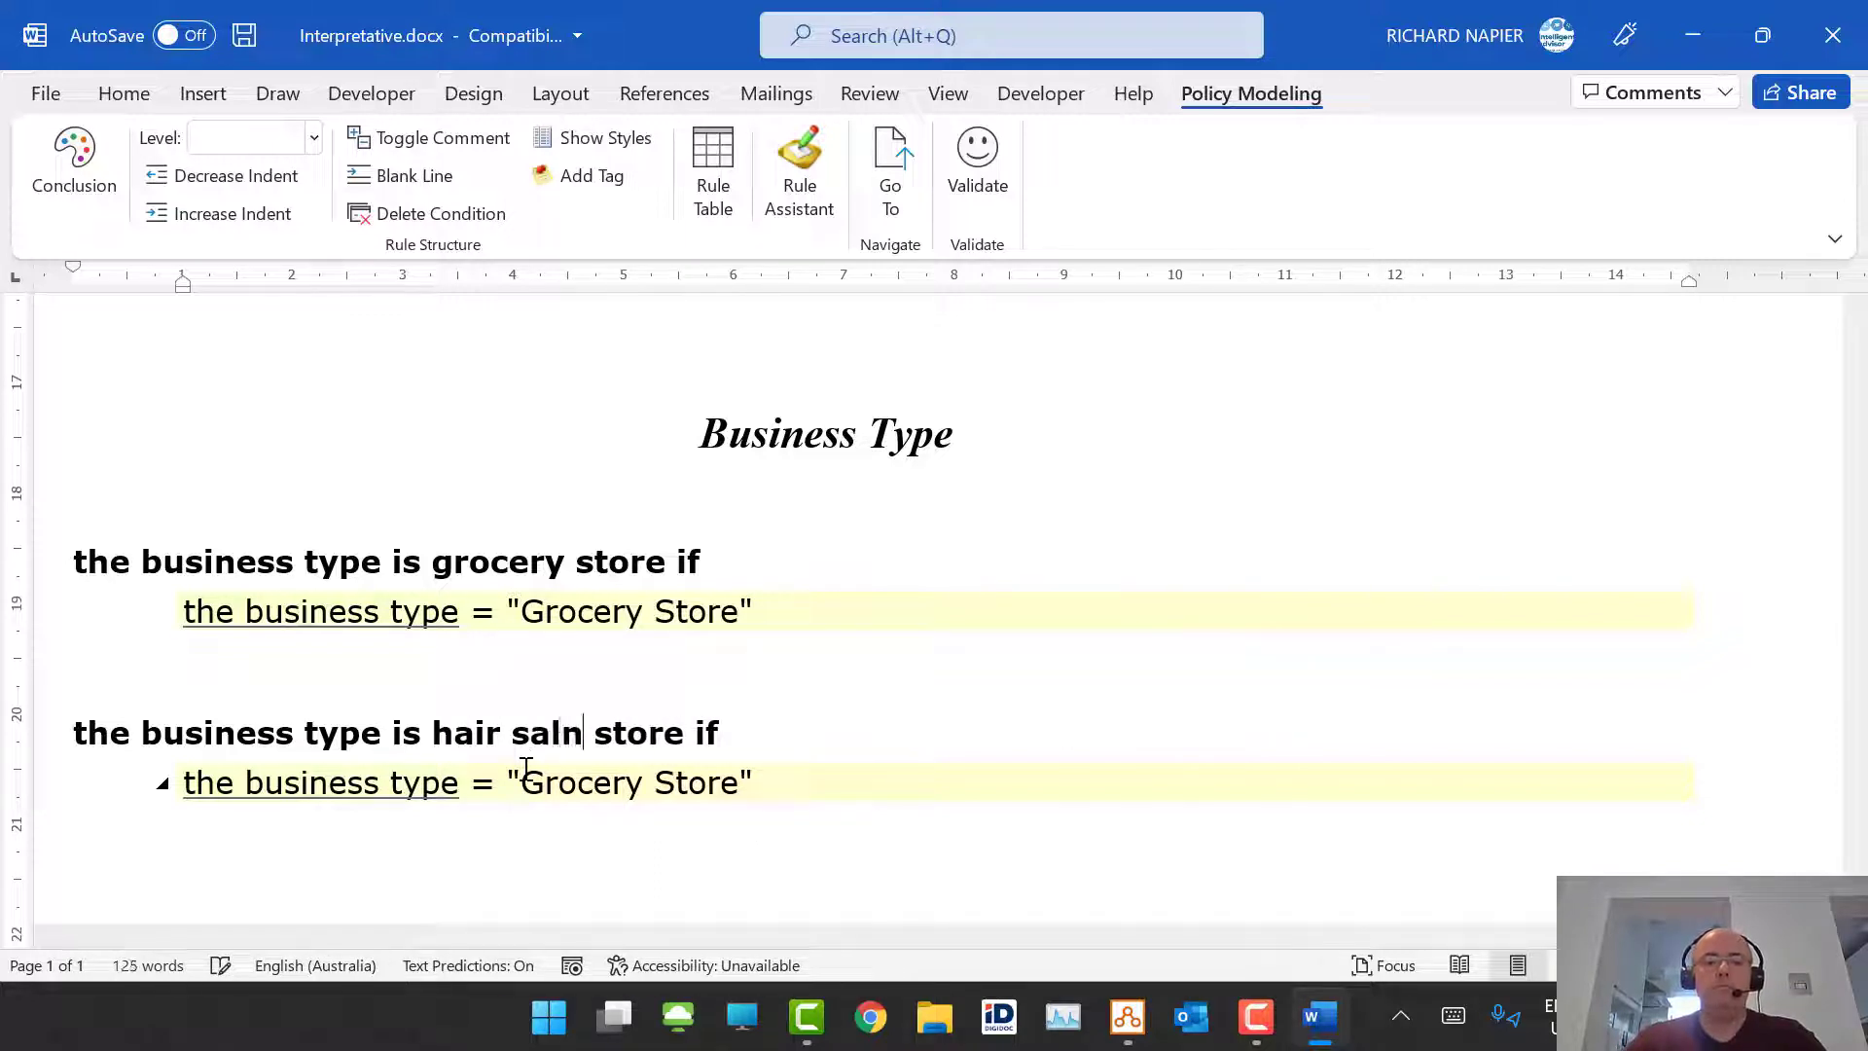
key("BackSpace")
type("on")
key("Delete")
key("Delete")
key("Delete")
key("Delete")
key("Delete")
key("Delete")
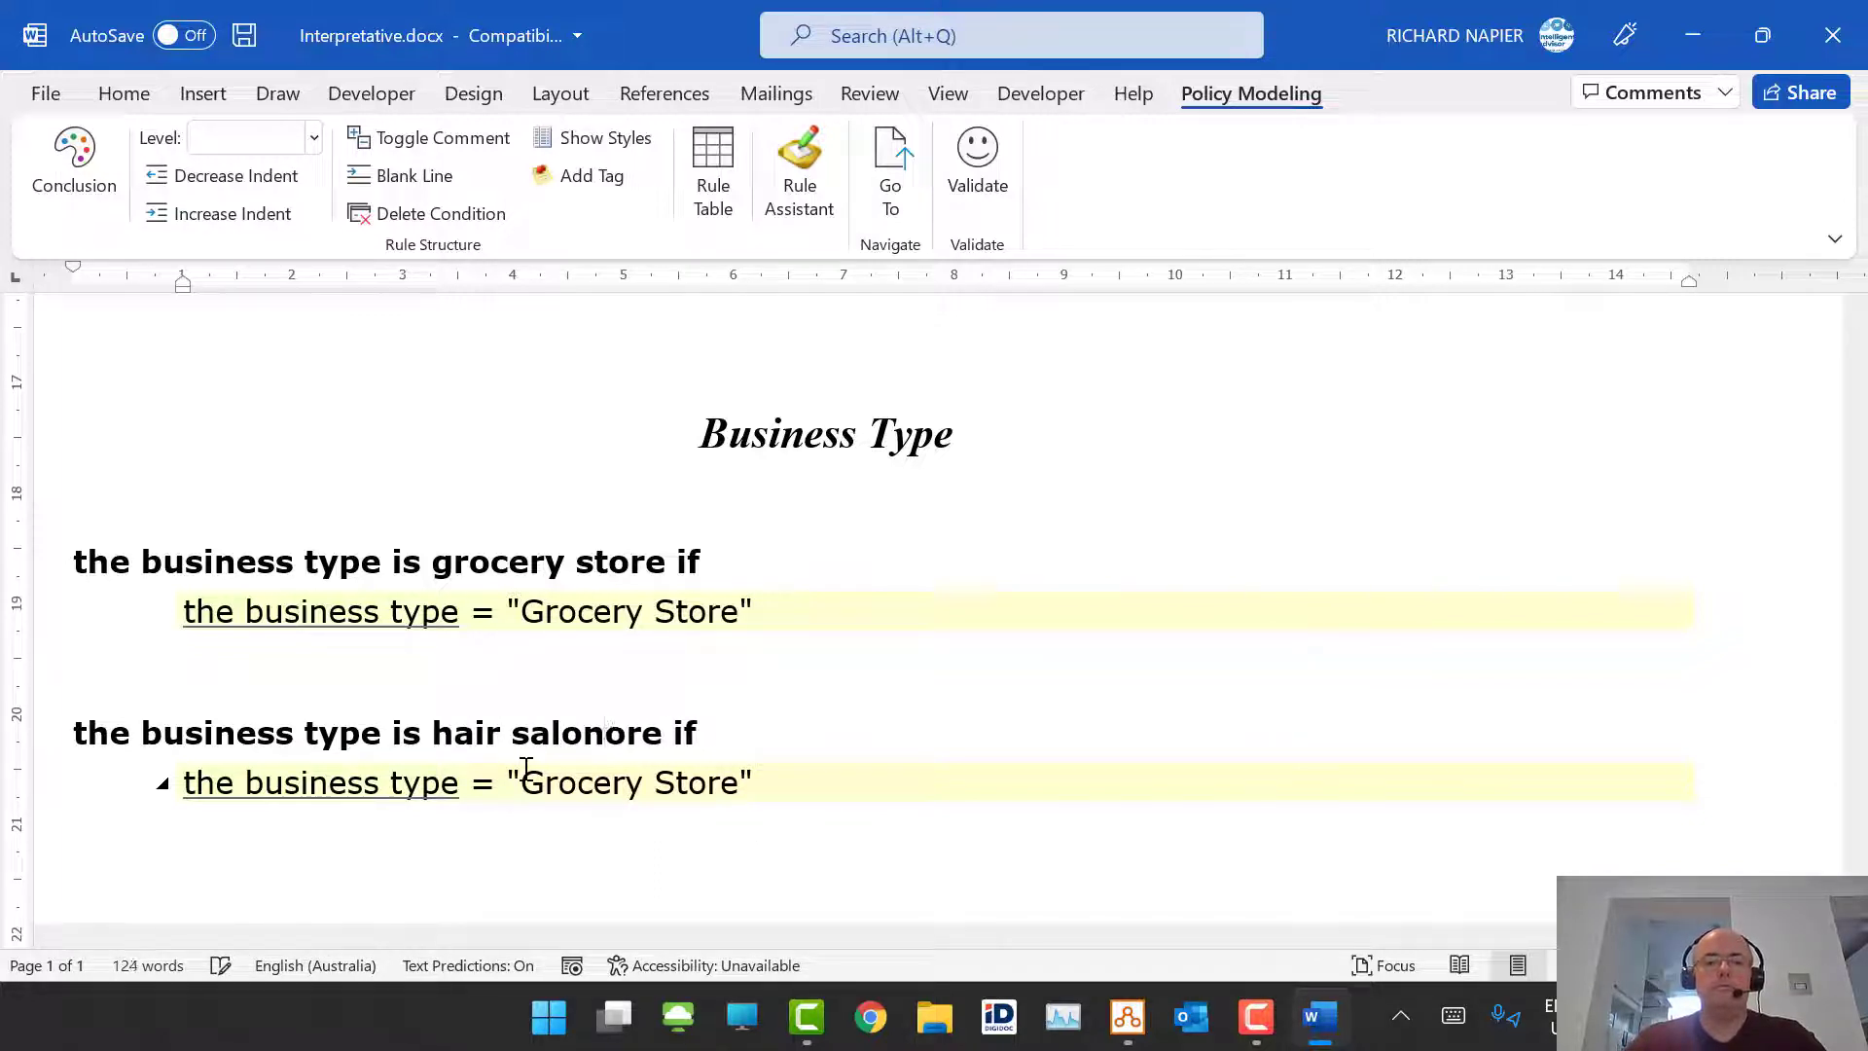
Step: Set the compared value in the duplicated rule's condition to "Hair Salon" and validate the document
left_click_drag(522, 783, 742, 775)
type("Hair Salon")
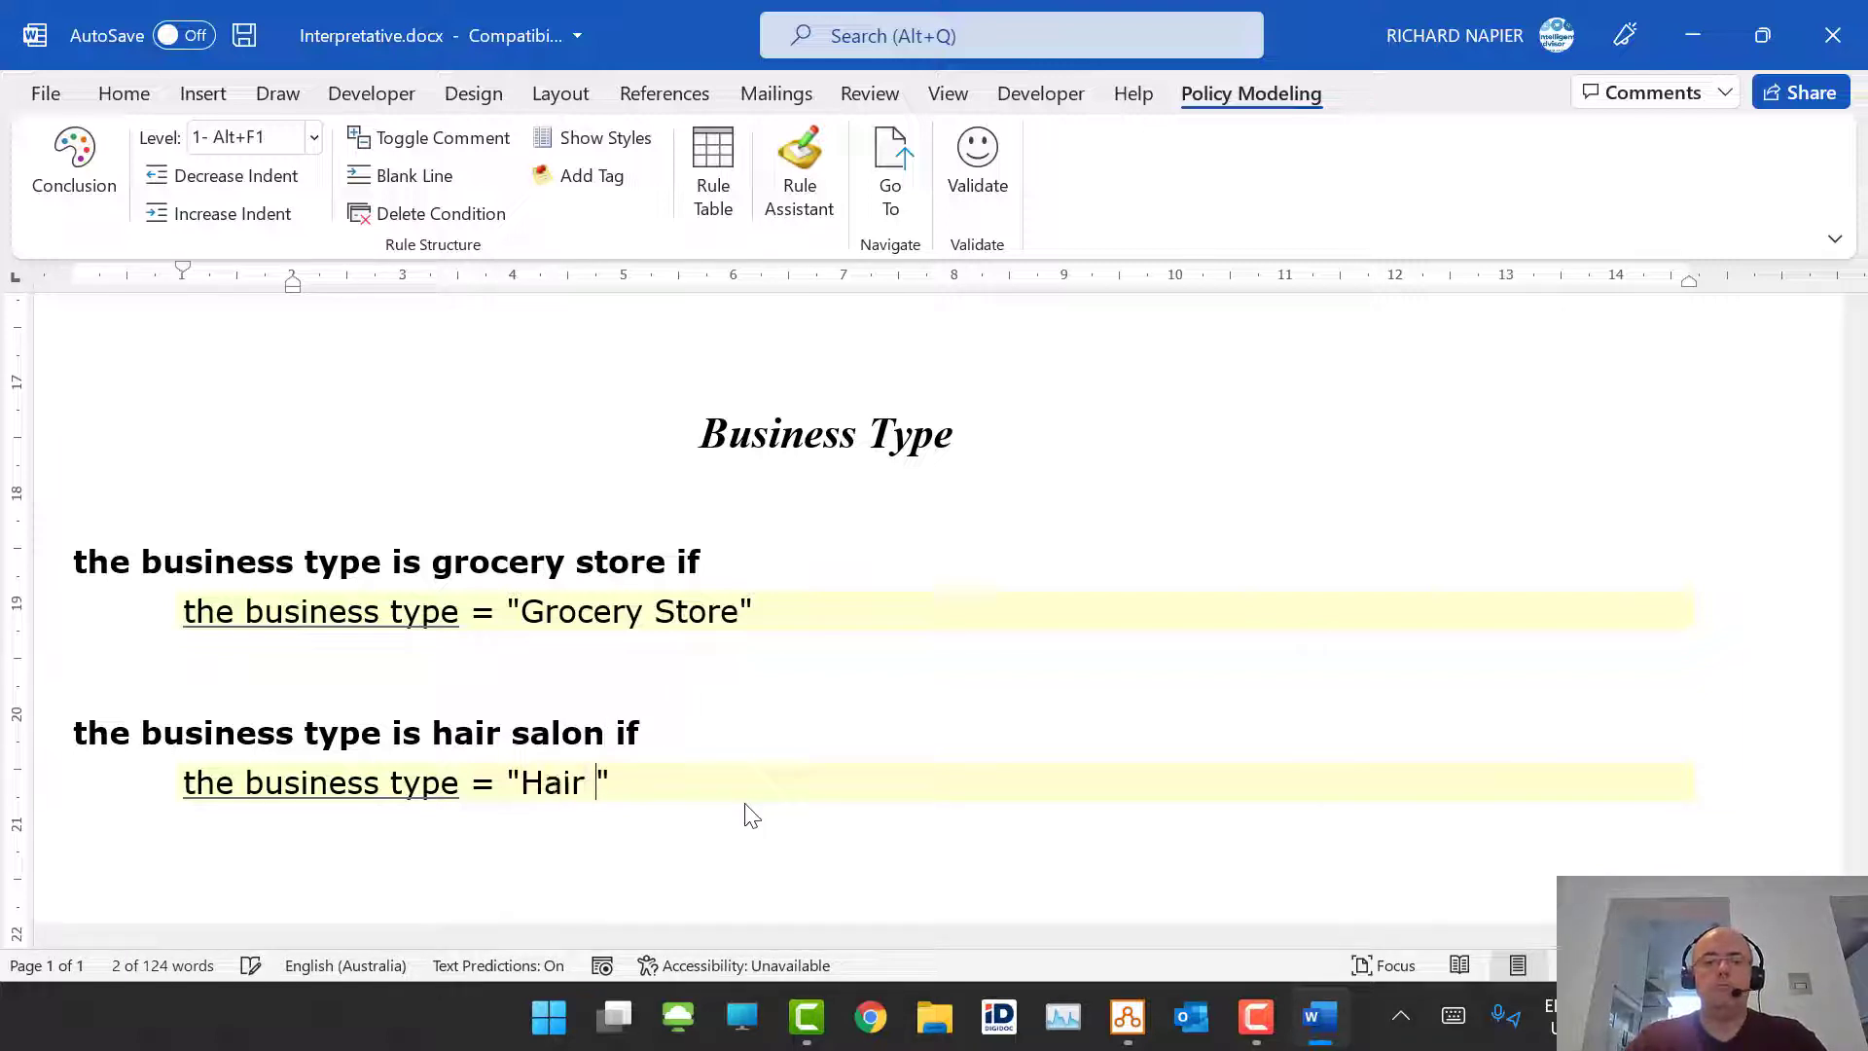
left_click(977, 160)
left_click(992, 613)
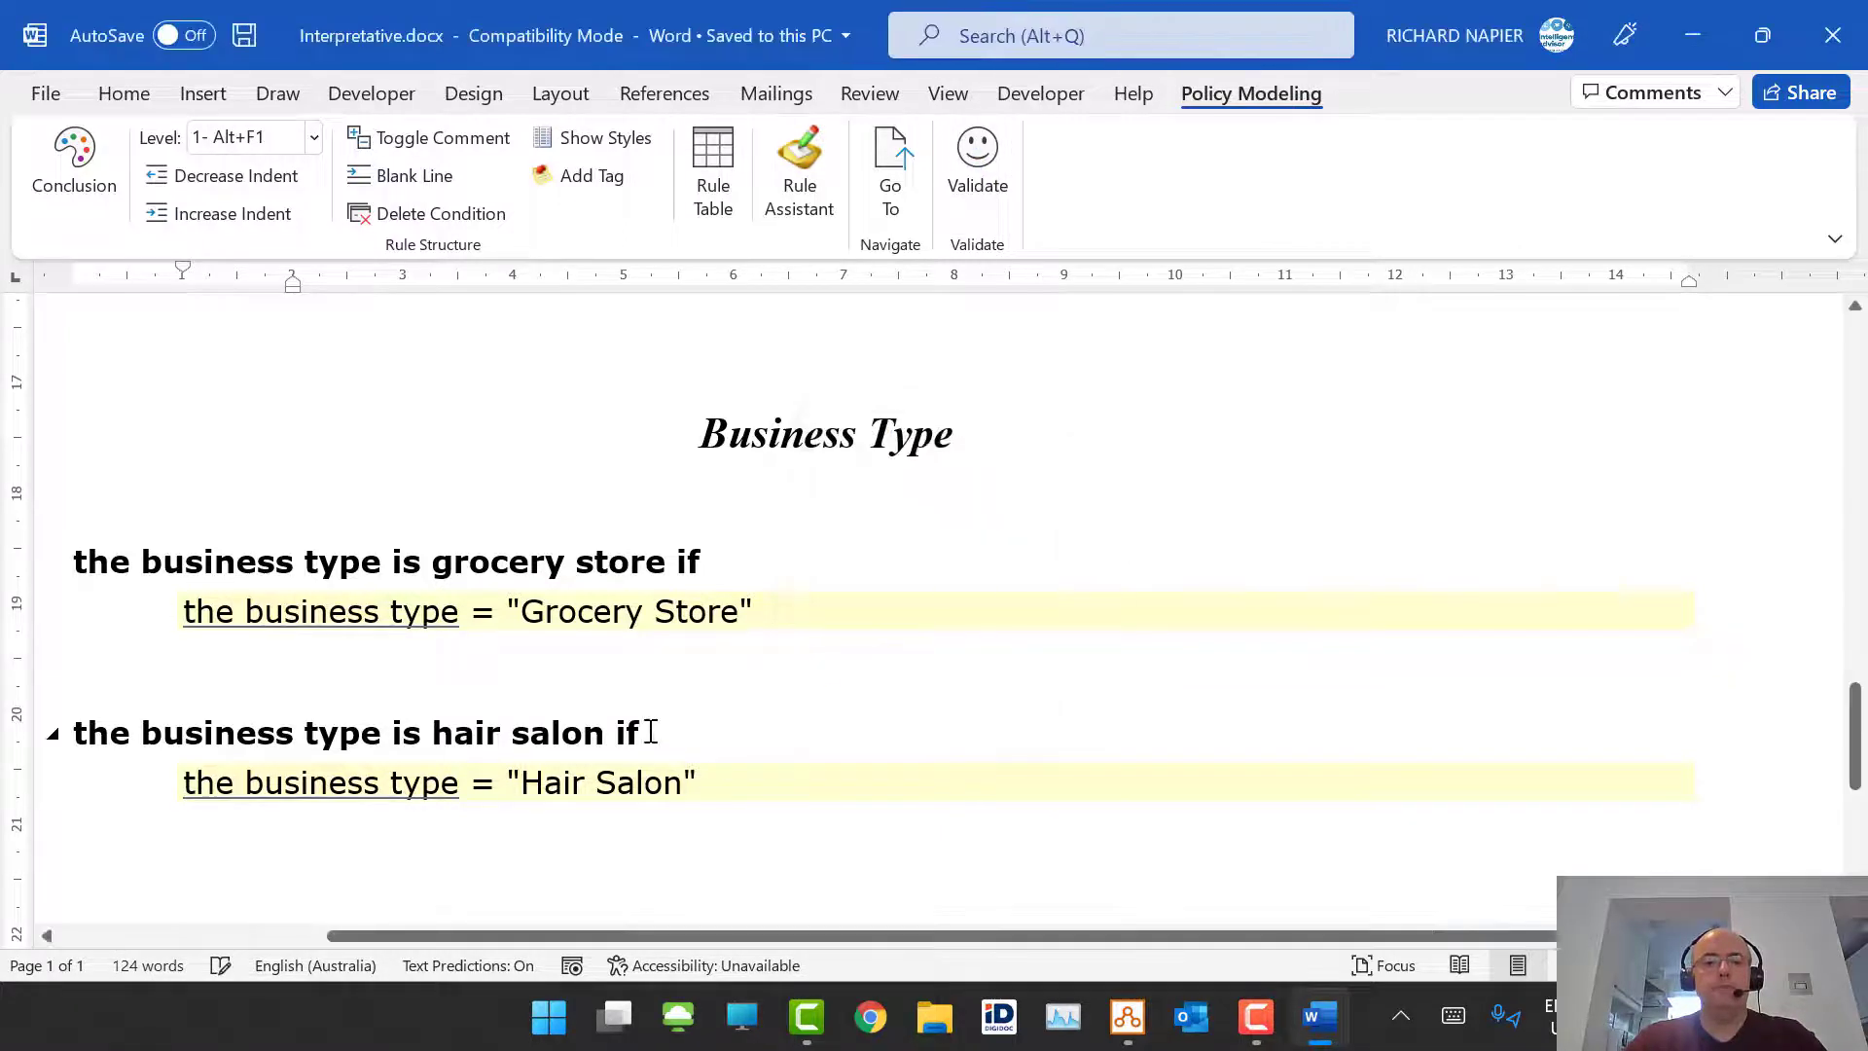
Step: Look up where the hair salon conclusion is used across the rule documents, and close Interpretative.docx
left_click(528, 732)
left_click(890, 170)
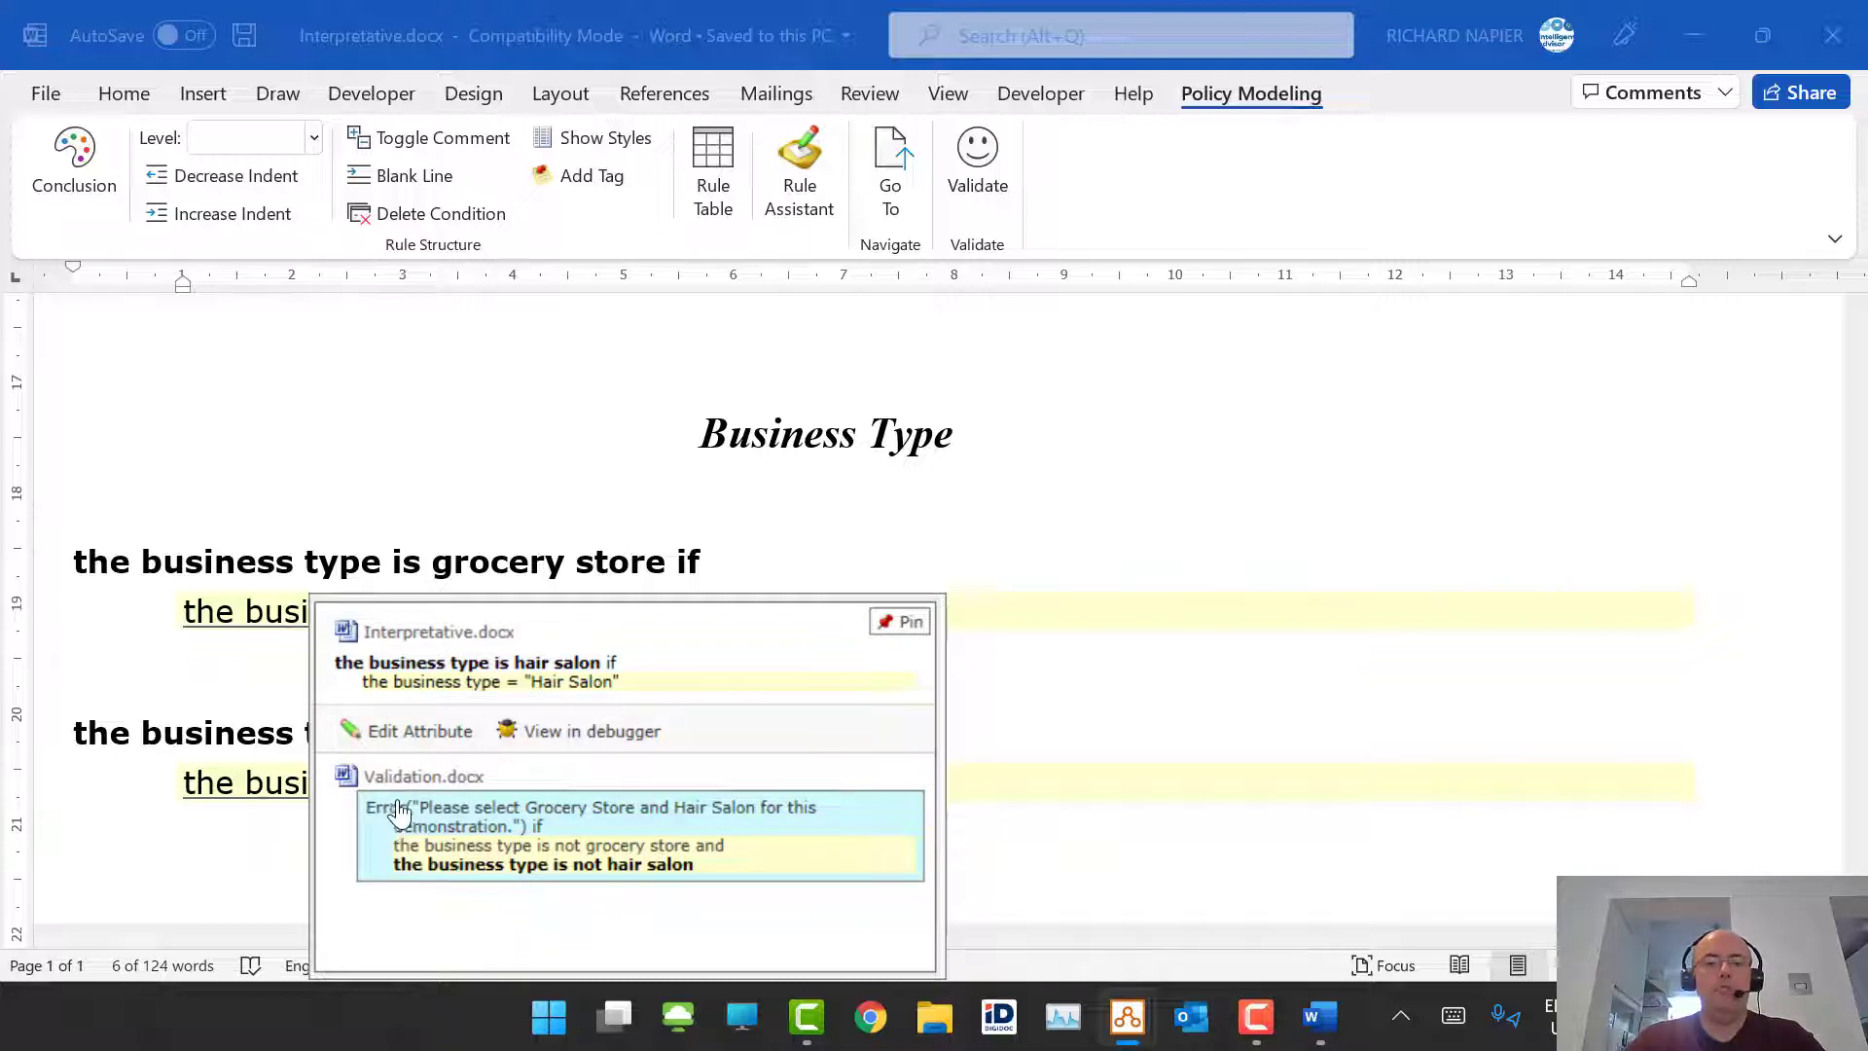
left_click(1832, 36)
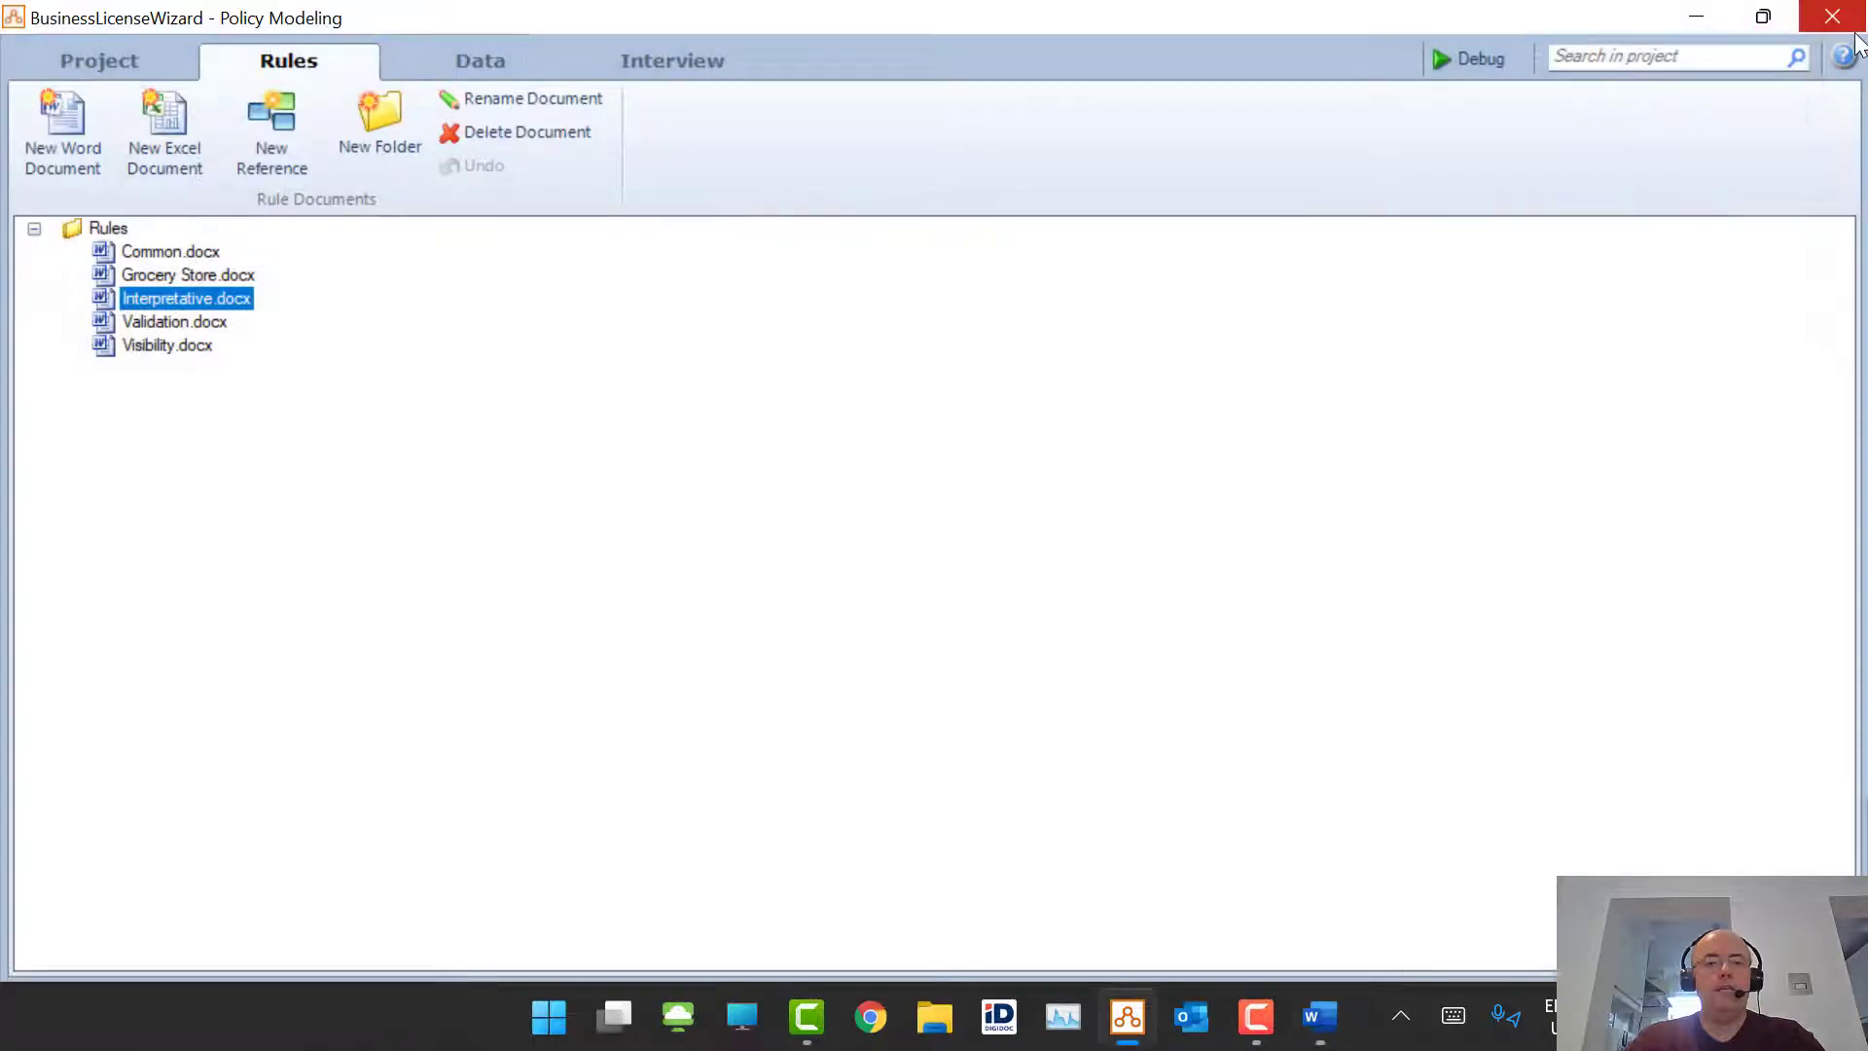
Step: On the interview's Business Type screen, review the list of values offered by the business type input
left_click(680, 67)
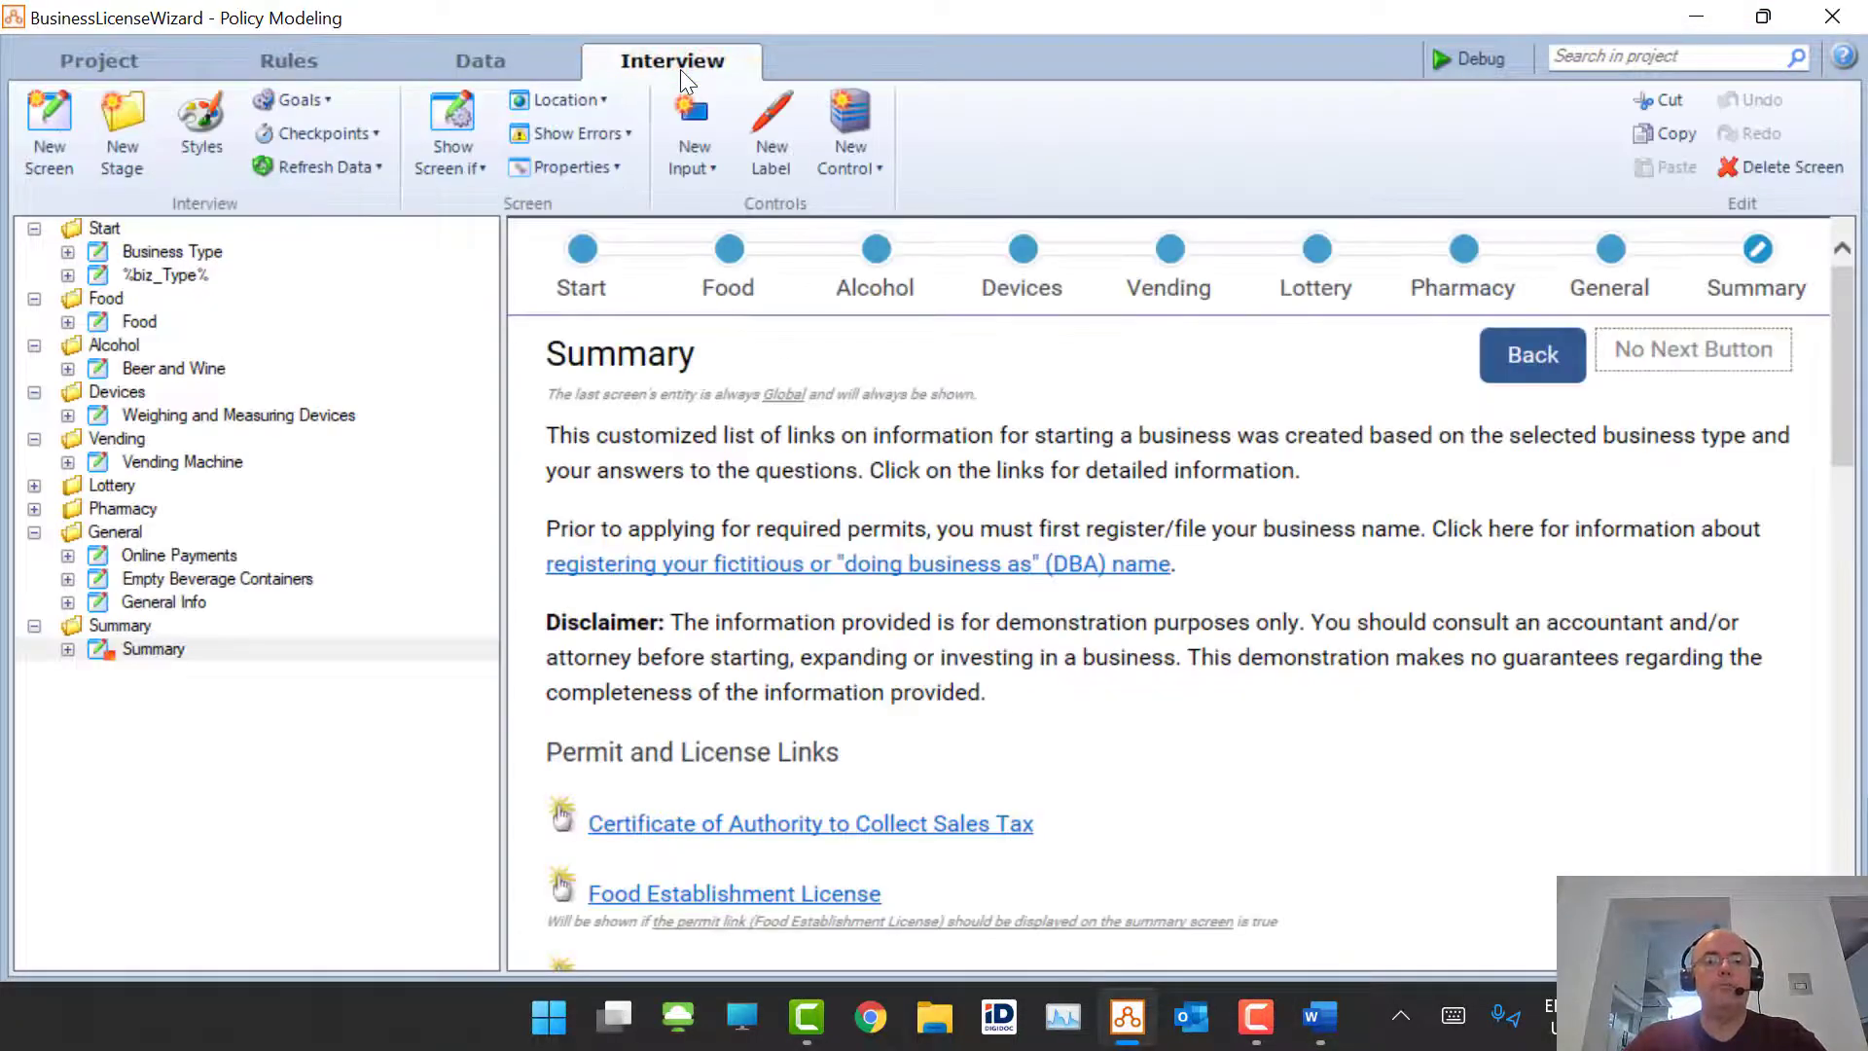
left_click(179, 252)
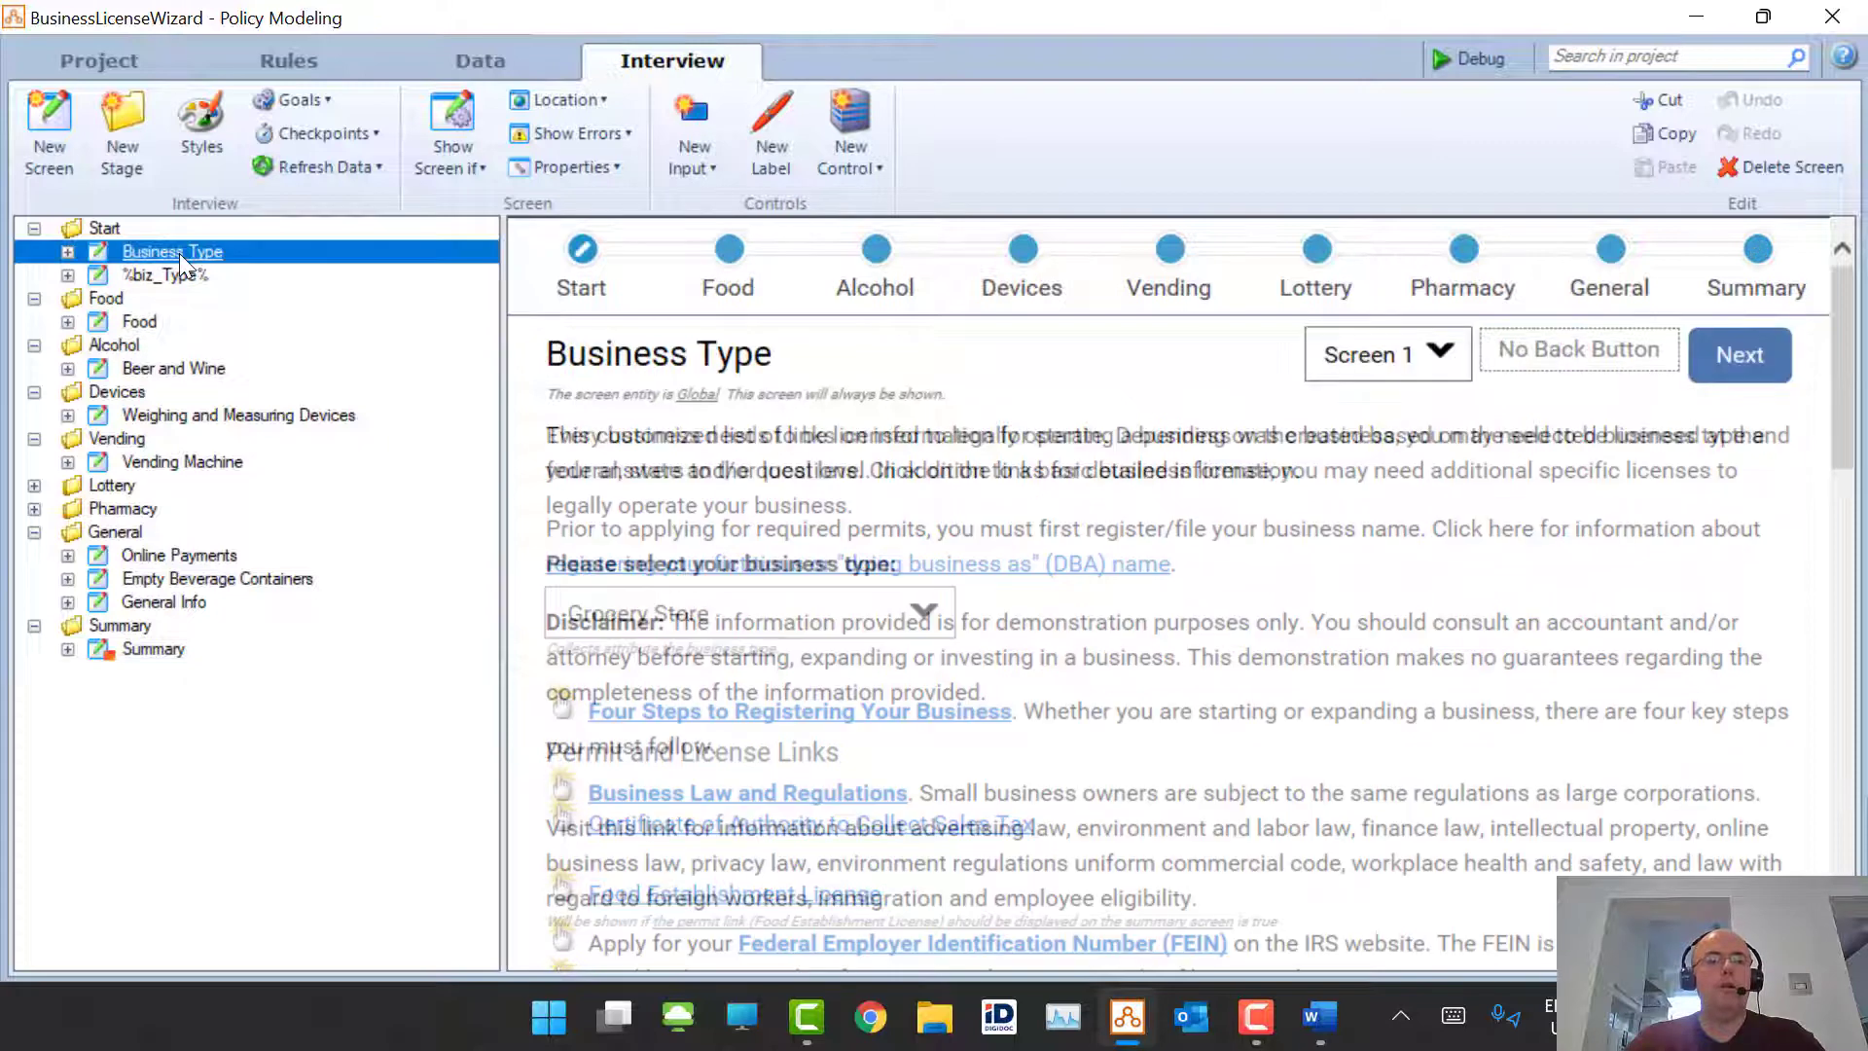
left_click(809, 566)
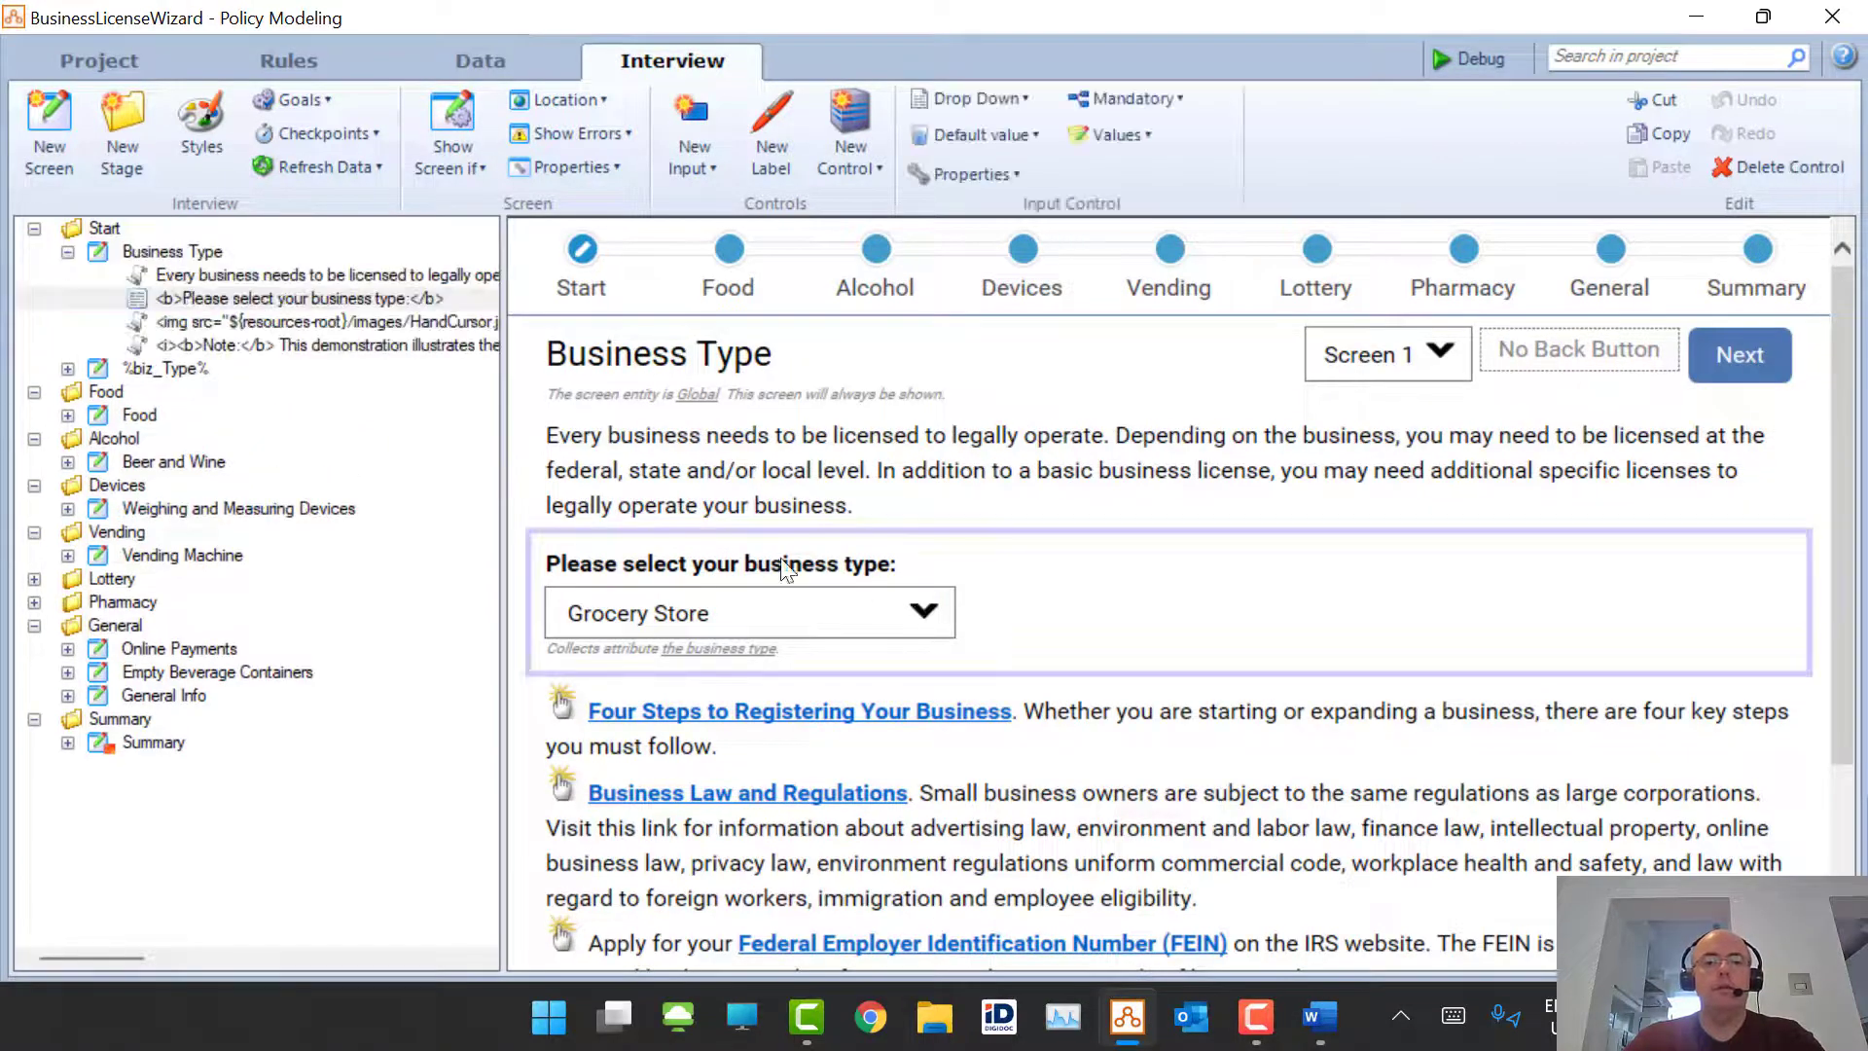
left_click(1126, 136)
left_click_drag(1494, 202, 1491, 261)
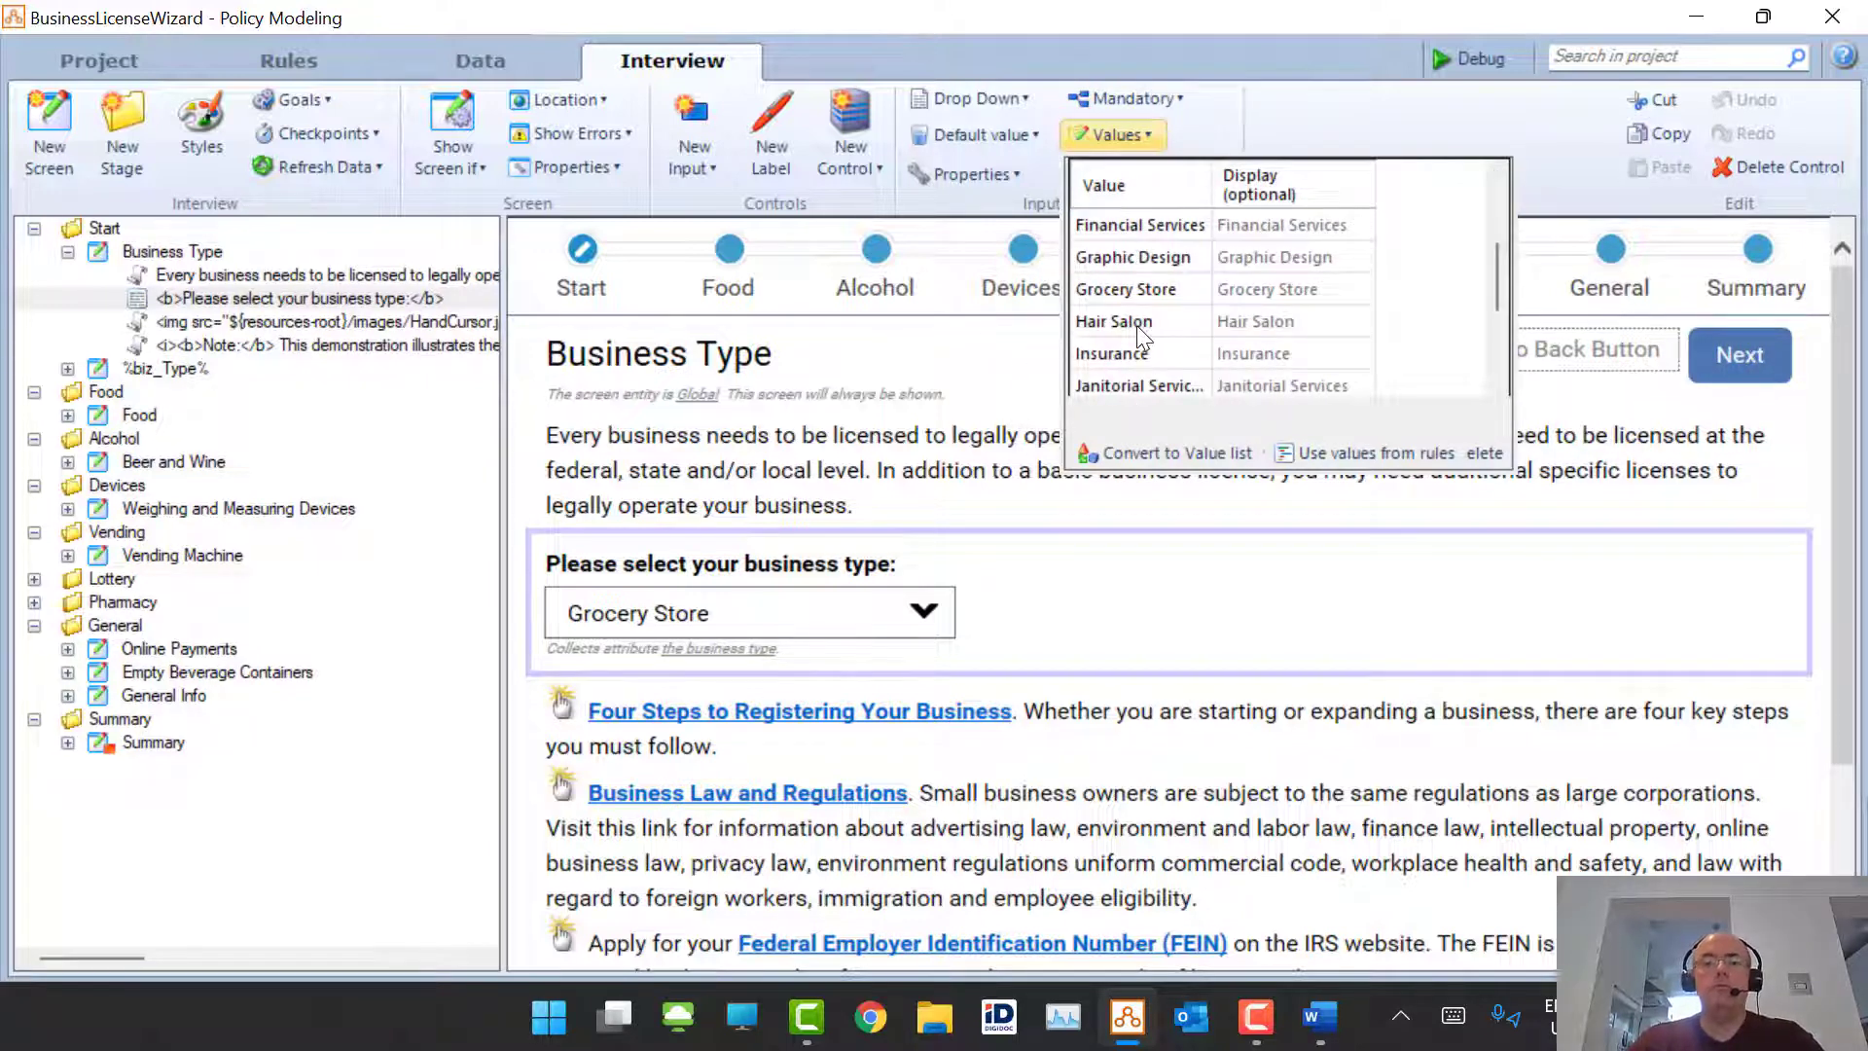
scroll(1136, 325, "down", 3)
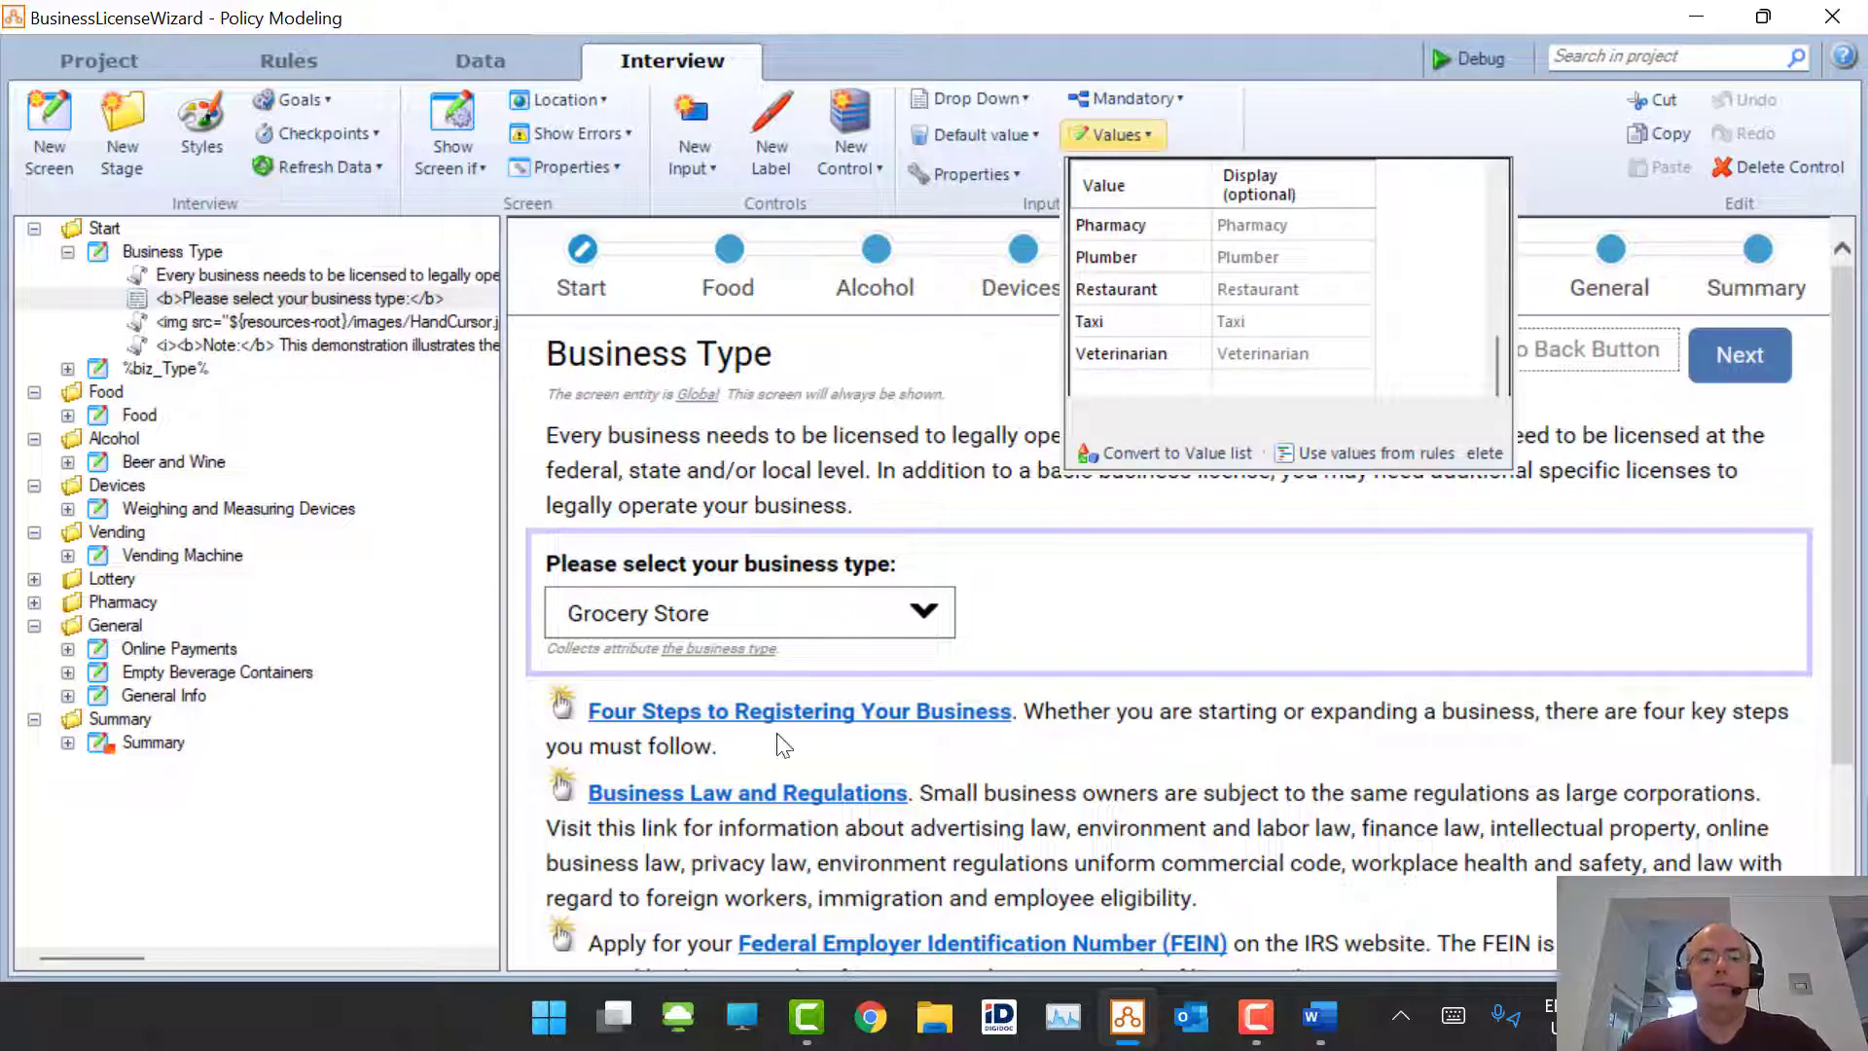
Step: Set the static default of the business type input to Hair Salon
left_click(1019, 132)
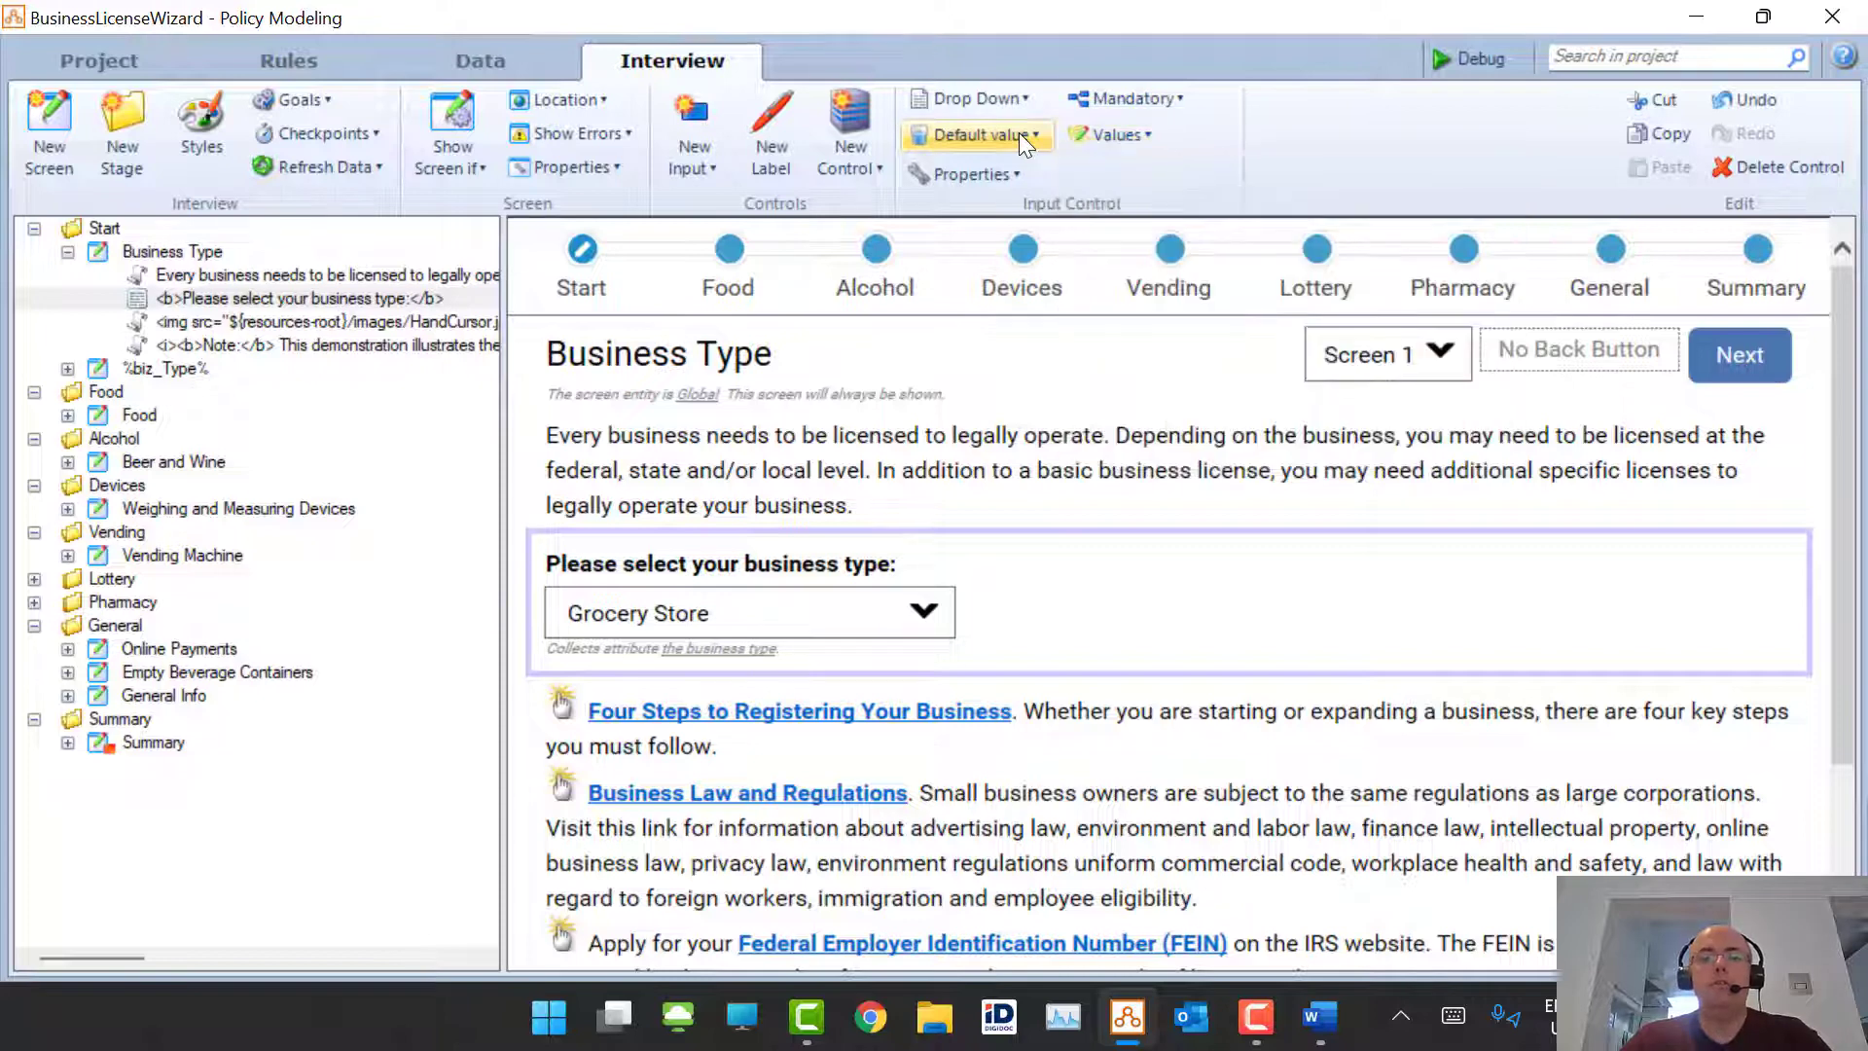
left_click(1583, 224)
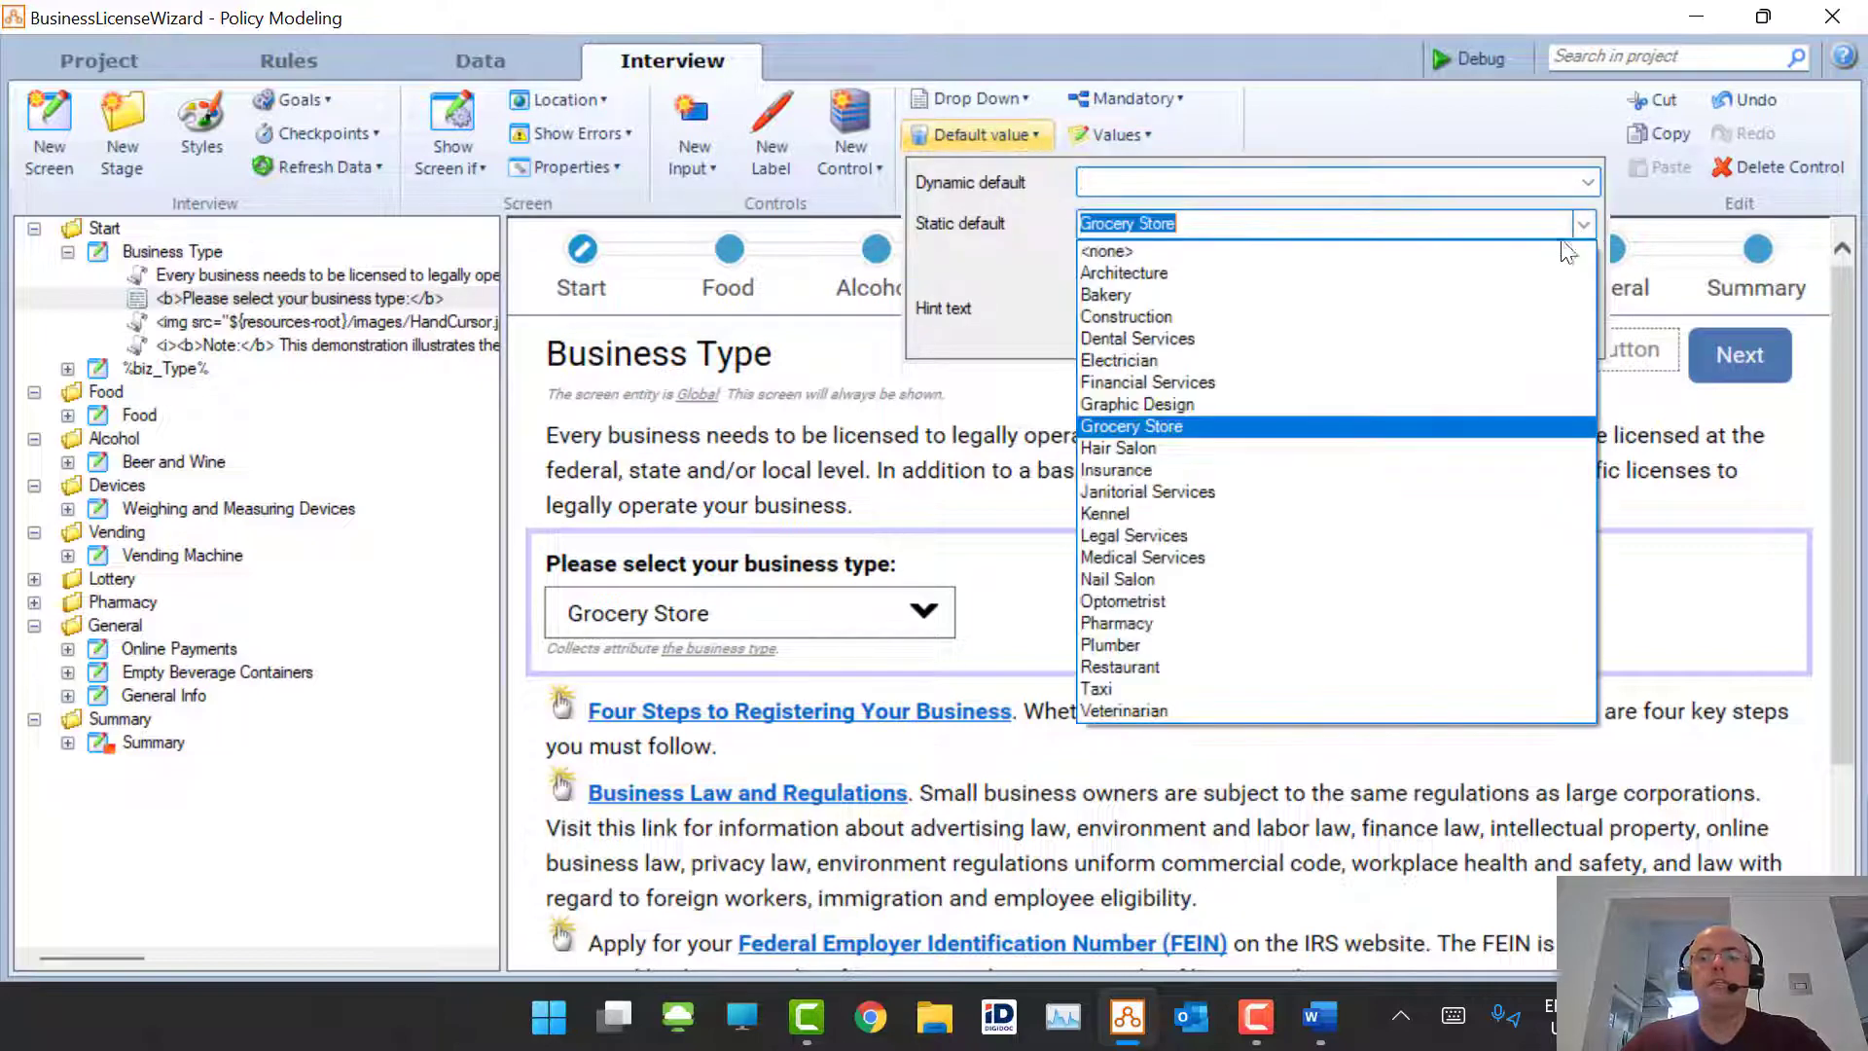
left_click(1295, 253)
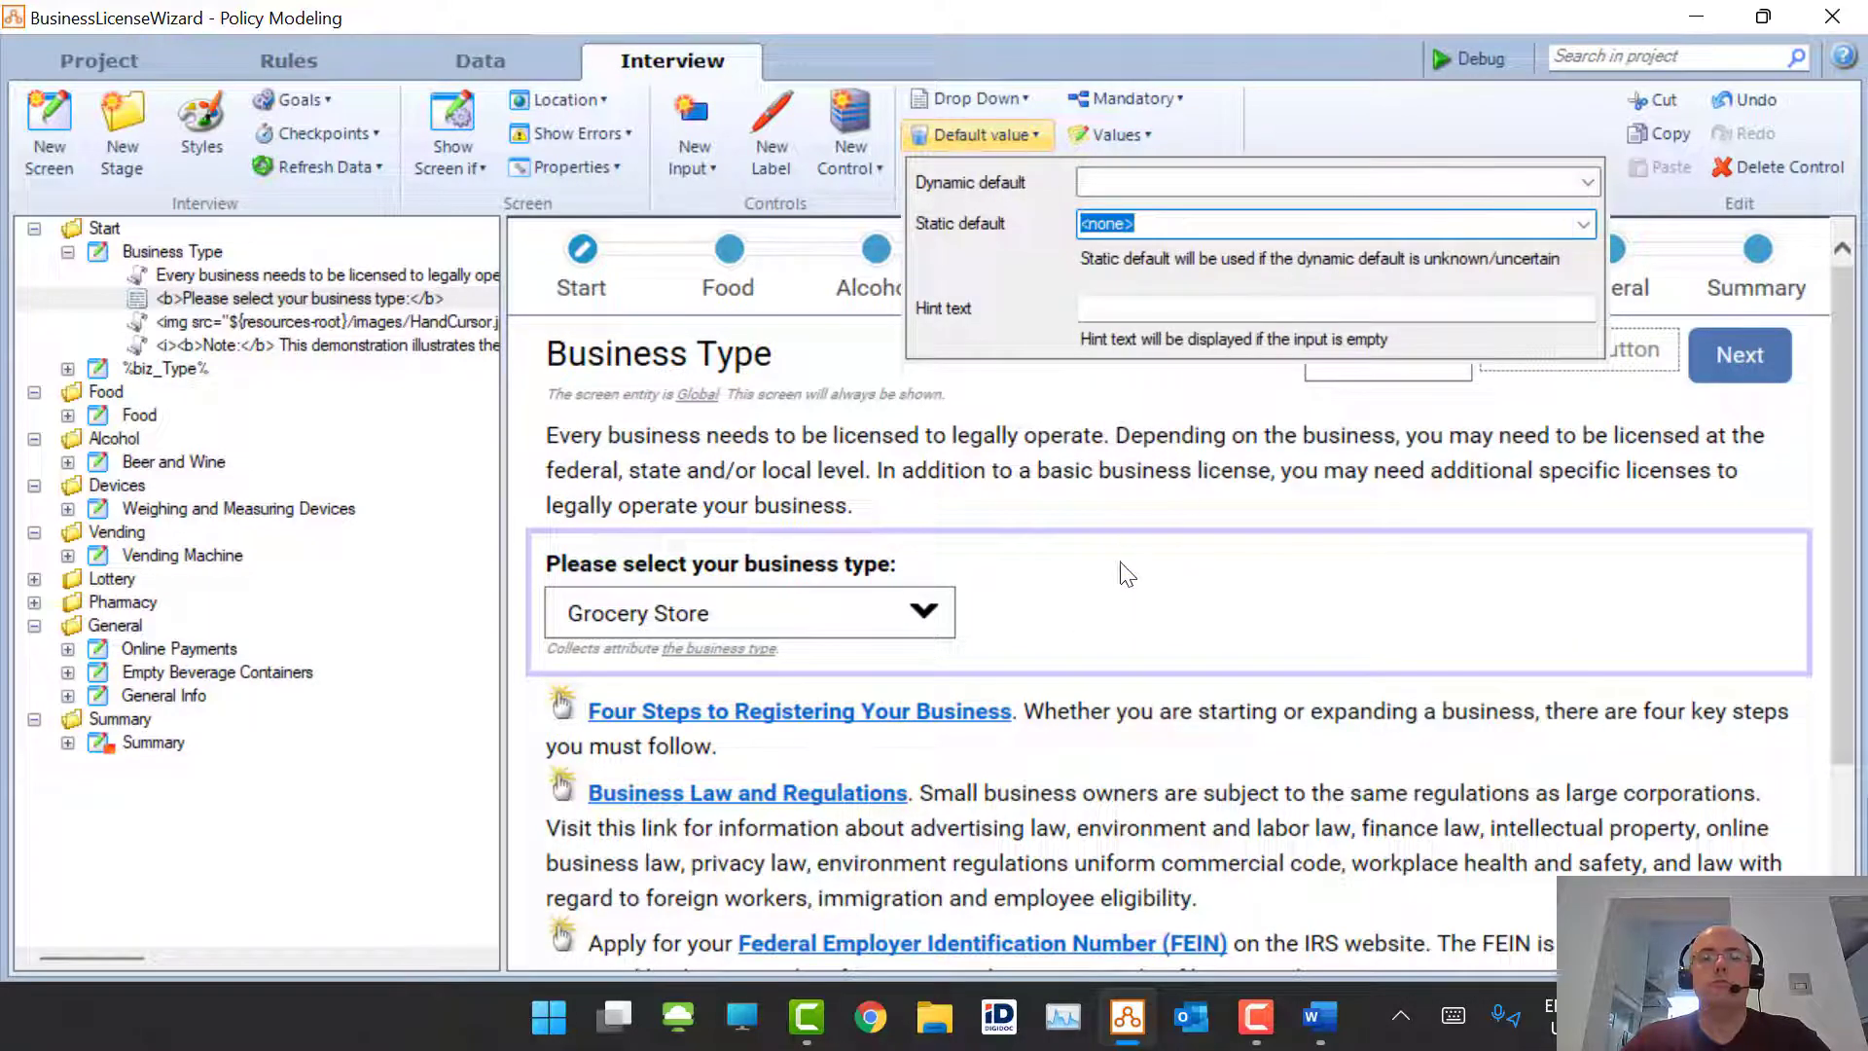
left_click(1583, 224)
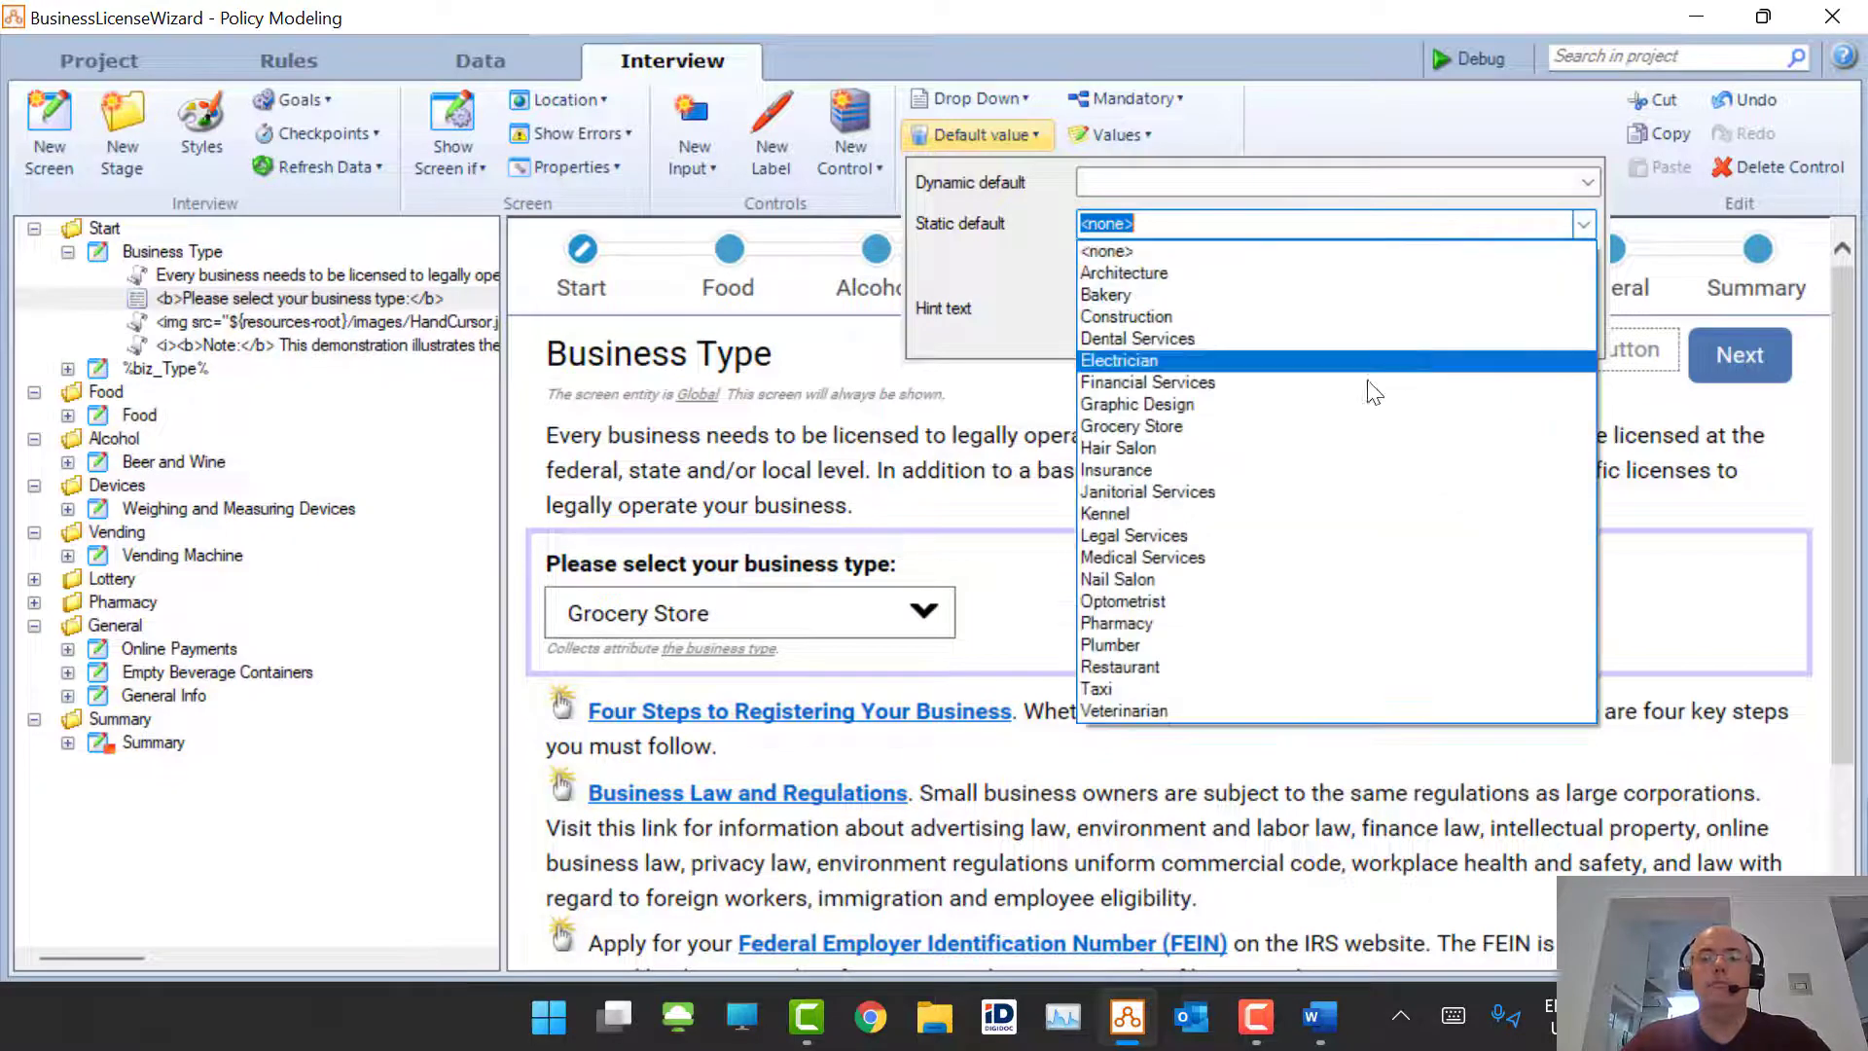
left_click(1291, 450)
left_click(1079, 491)
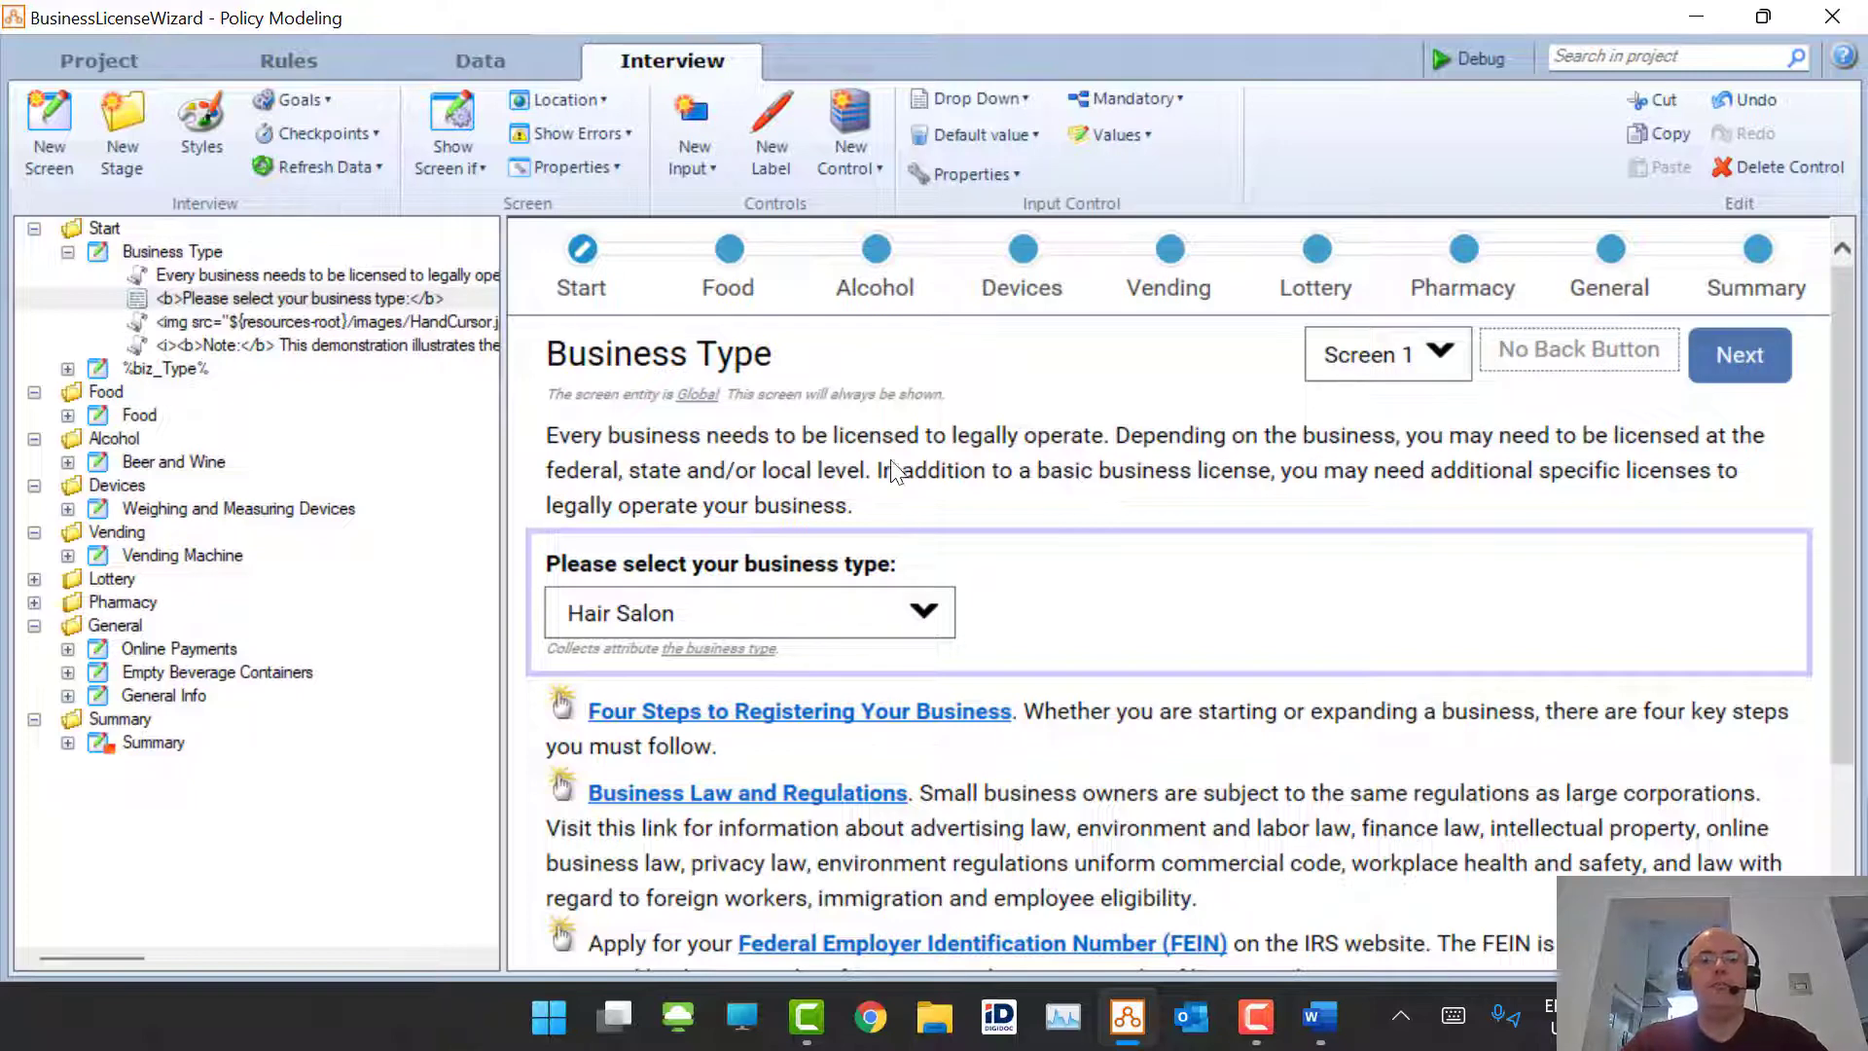
Step: Open the Common.docx rule document at the rule for when the License Wizard interview is complete
left_click(286, 60)
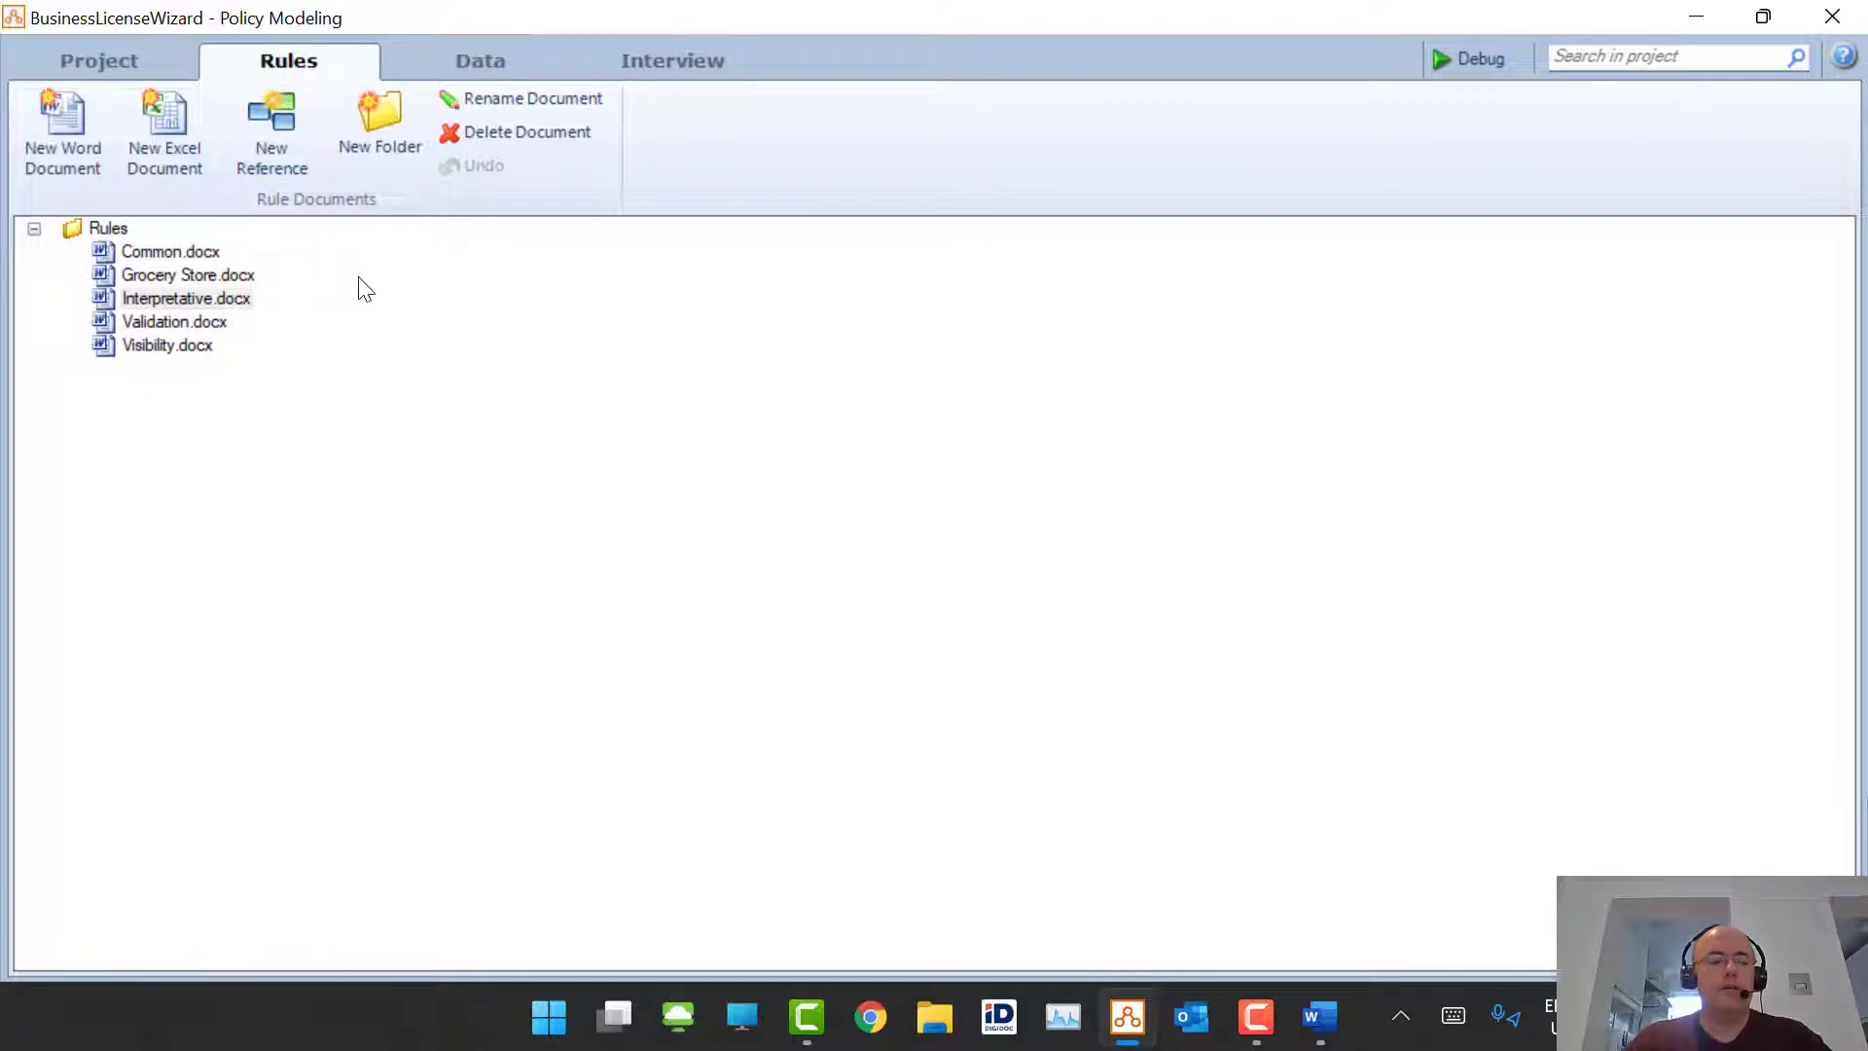
left_click(201, 252)
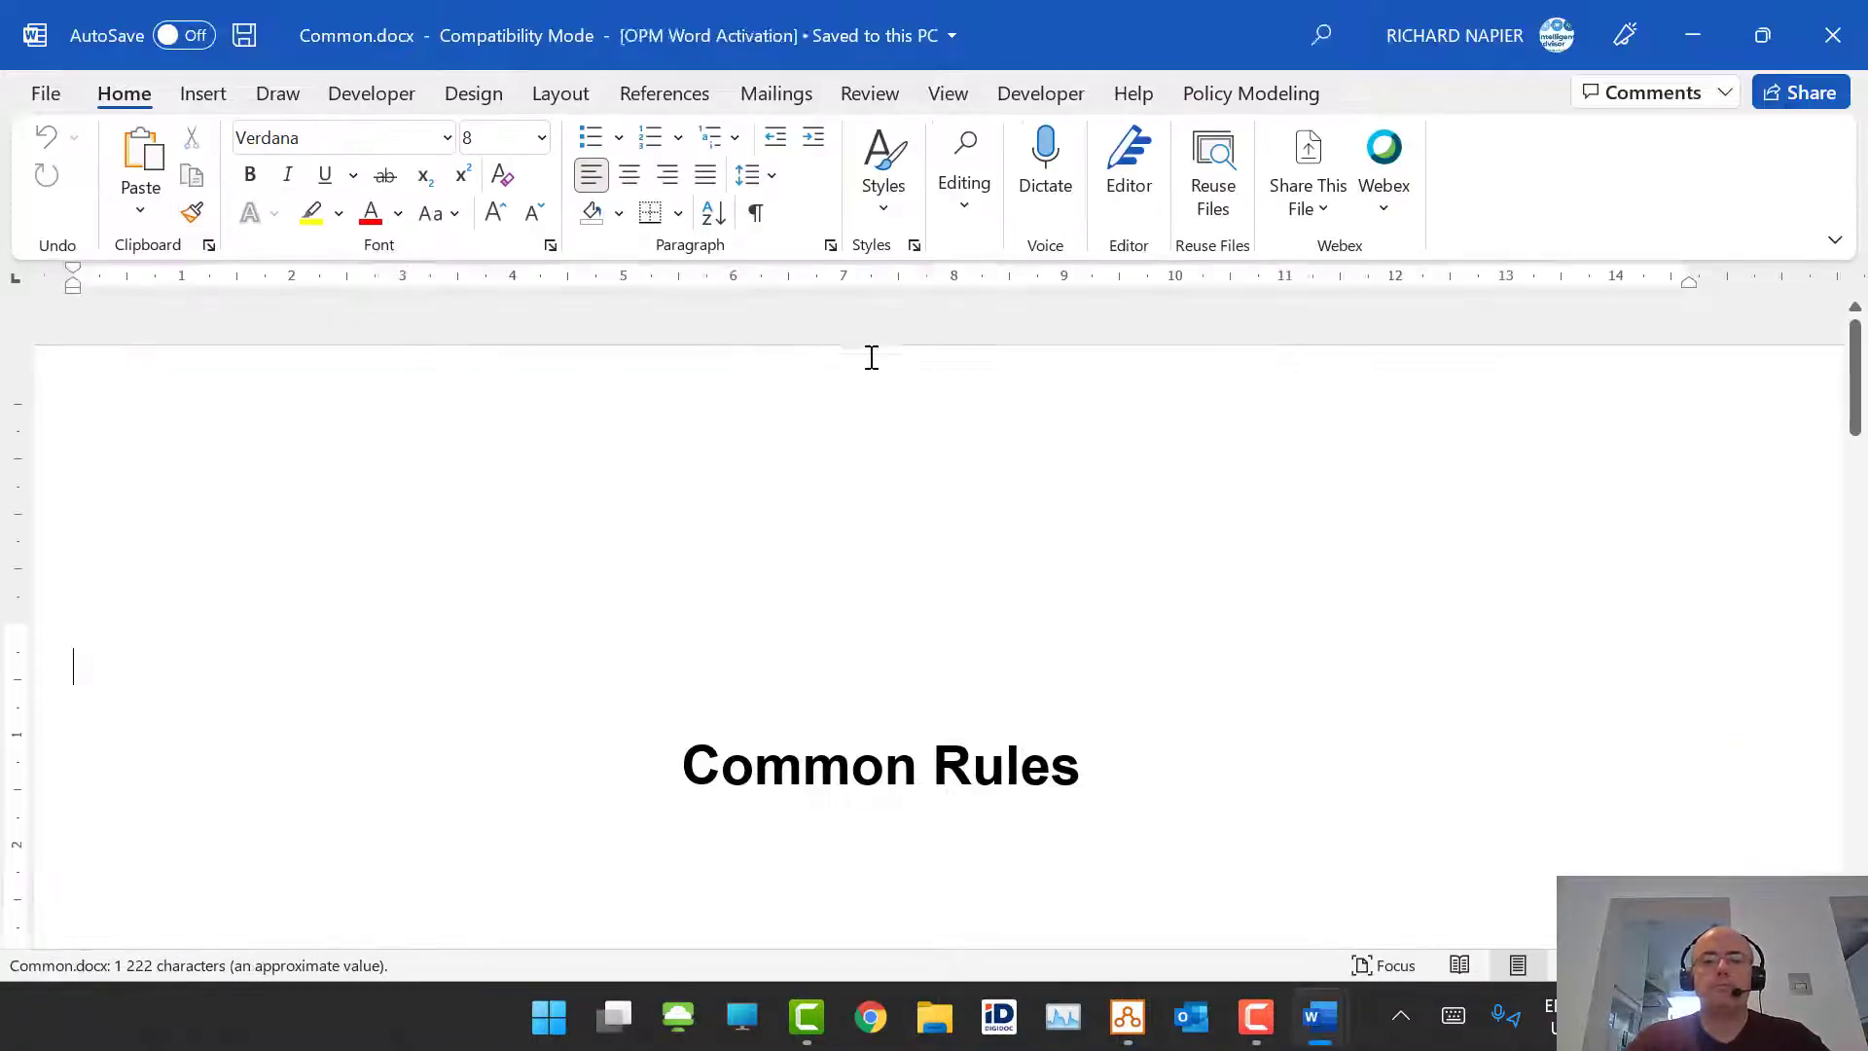
scroll(896, 347, "down", 4)
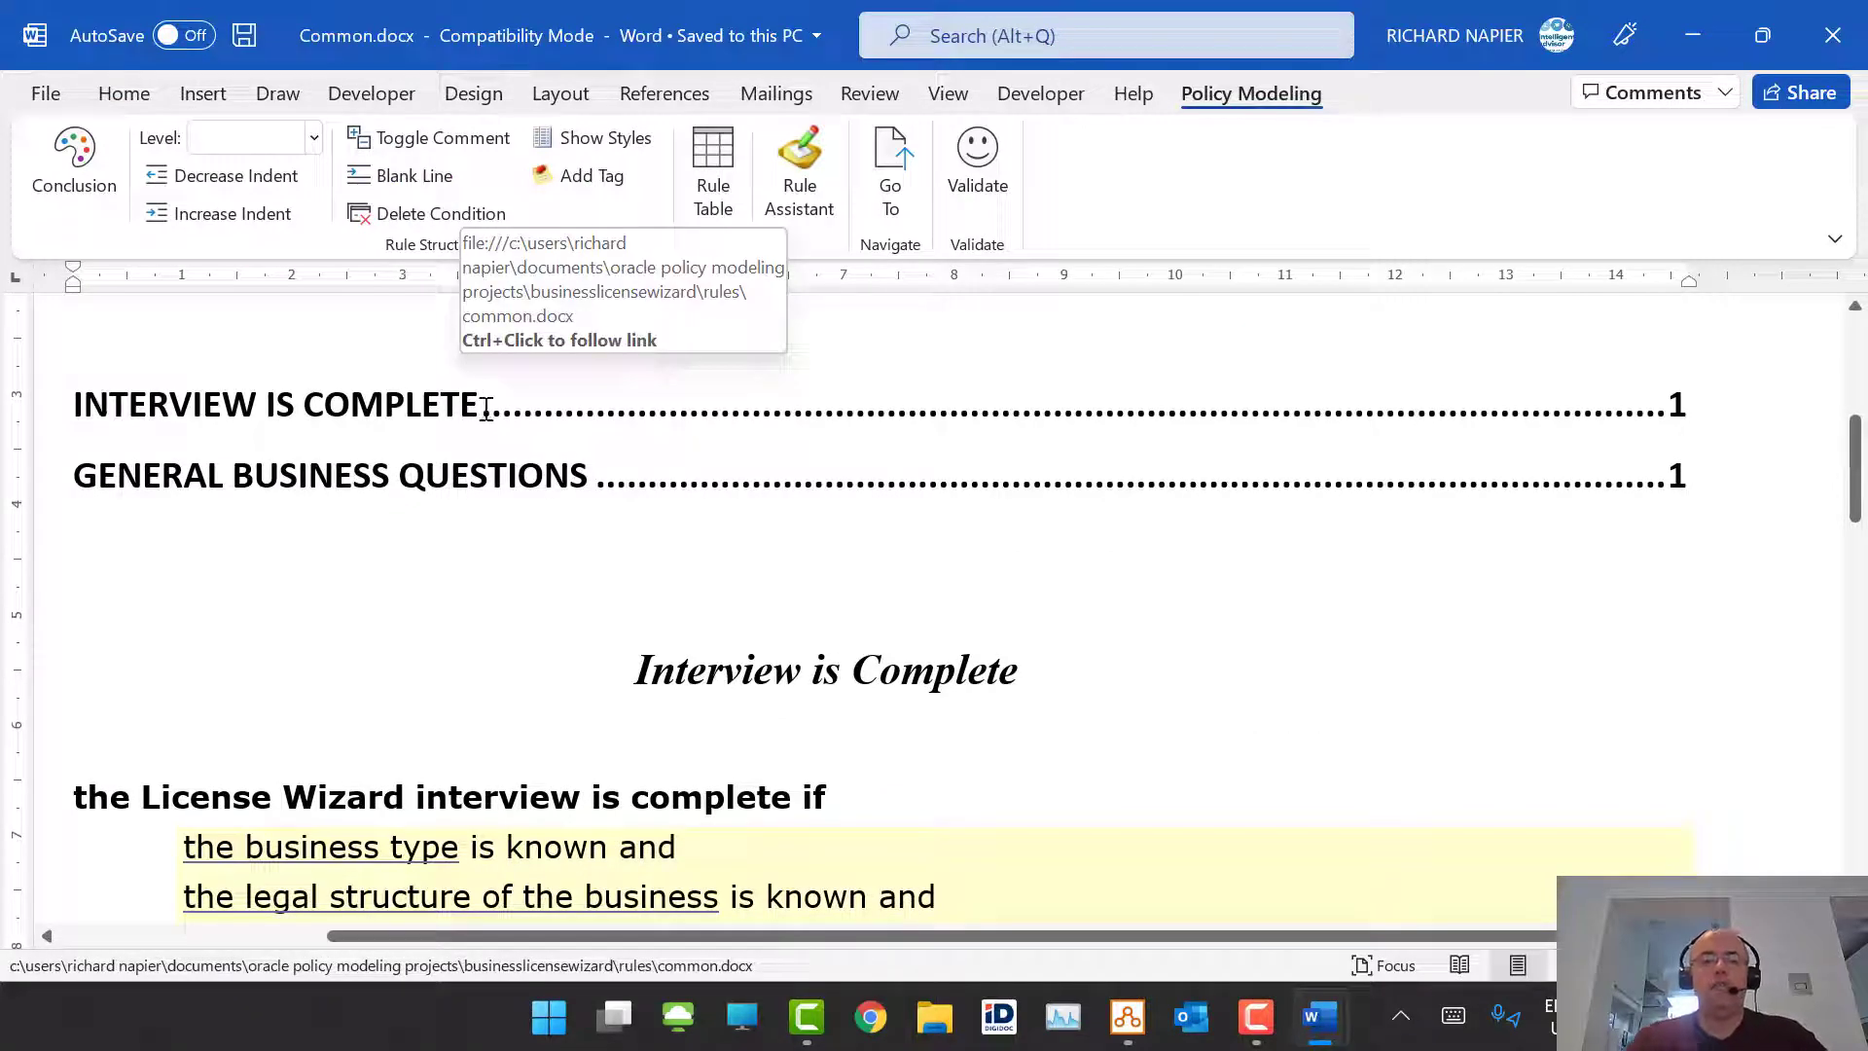
scroll(720, 517, "down", 3)
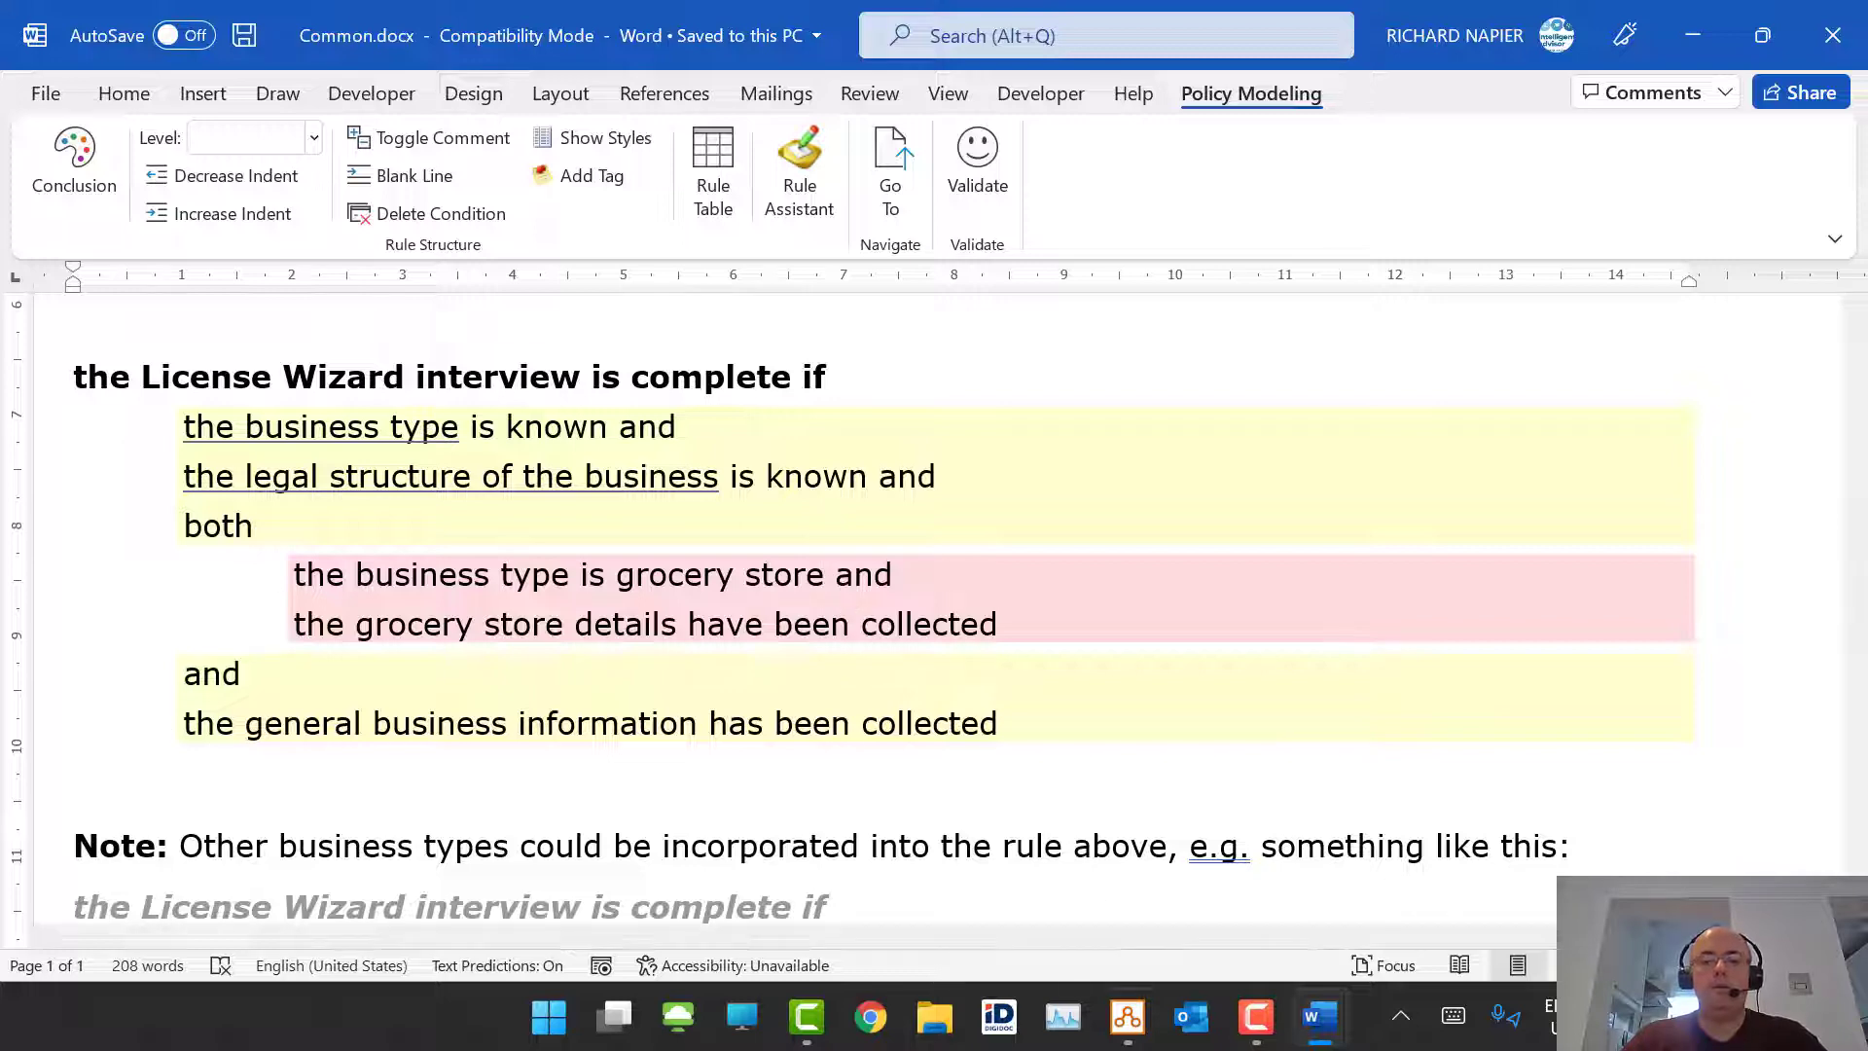
Step: Compare the interview-complete rule with the greyed sample in the note on incorporating other business types
scroll(1195, 499, "up", 1)
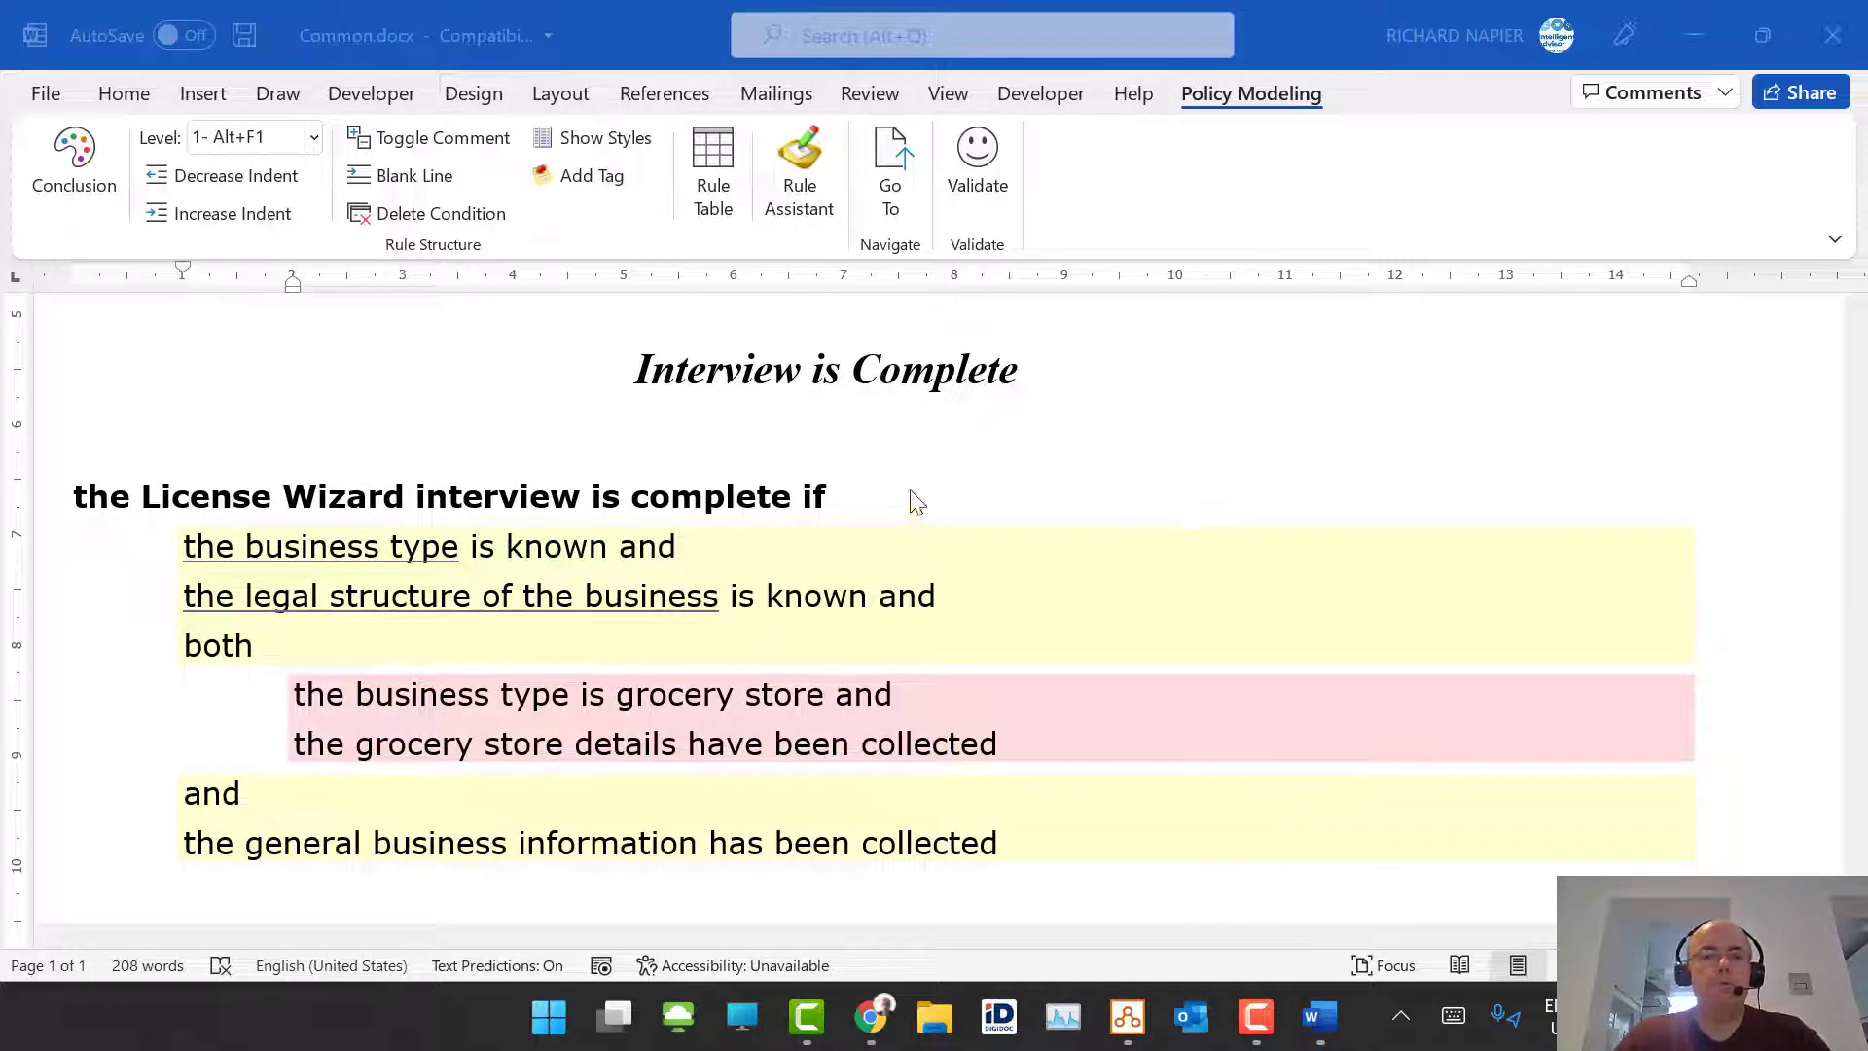
scroll(1067, 516, "down", 1)
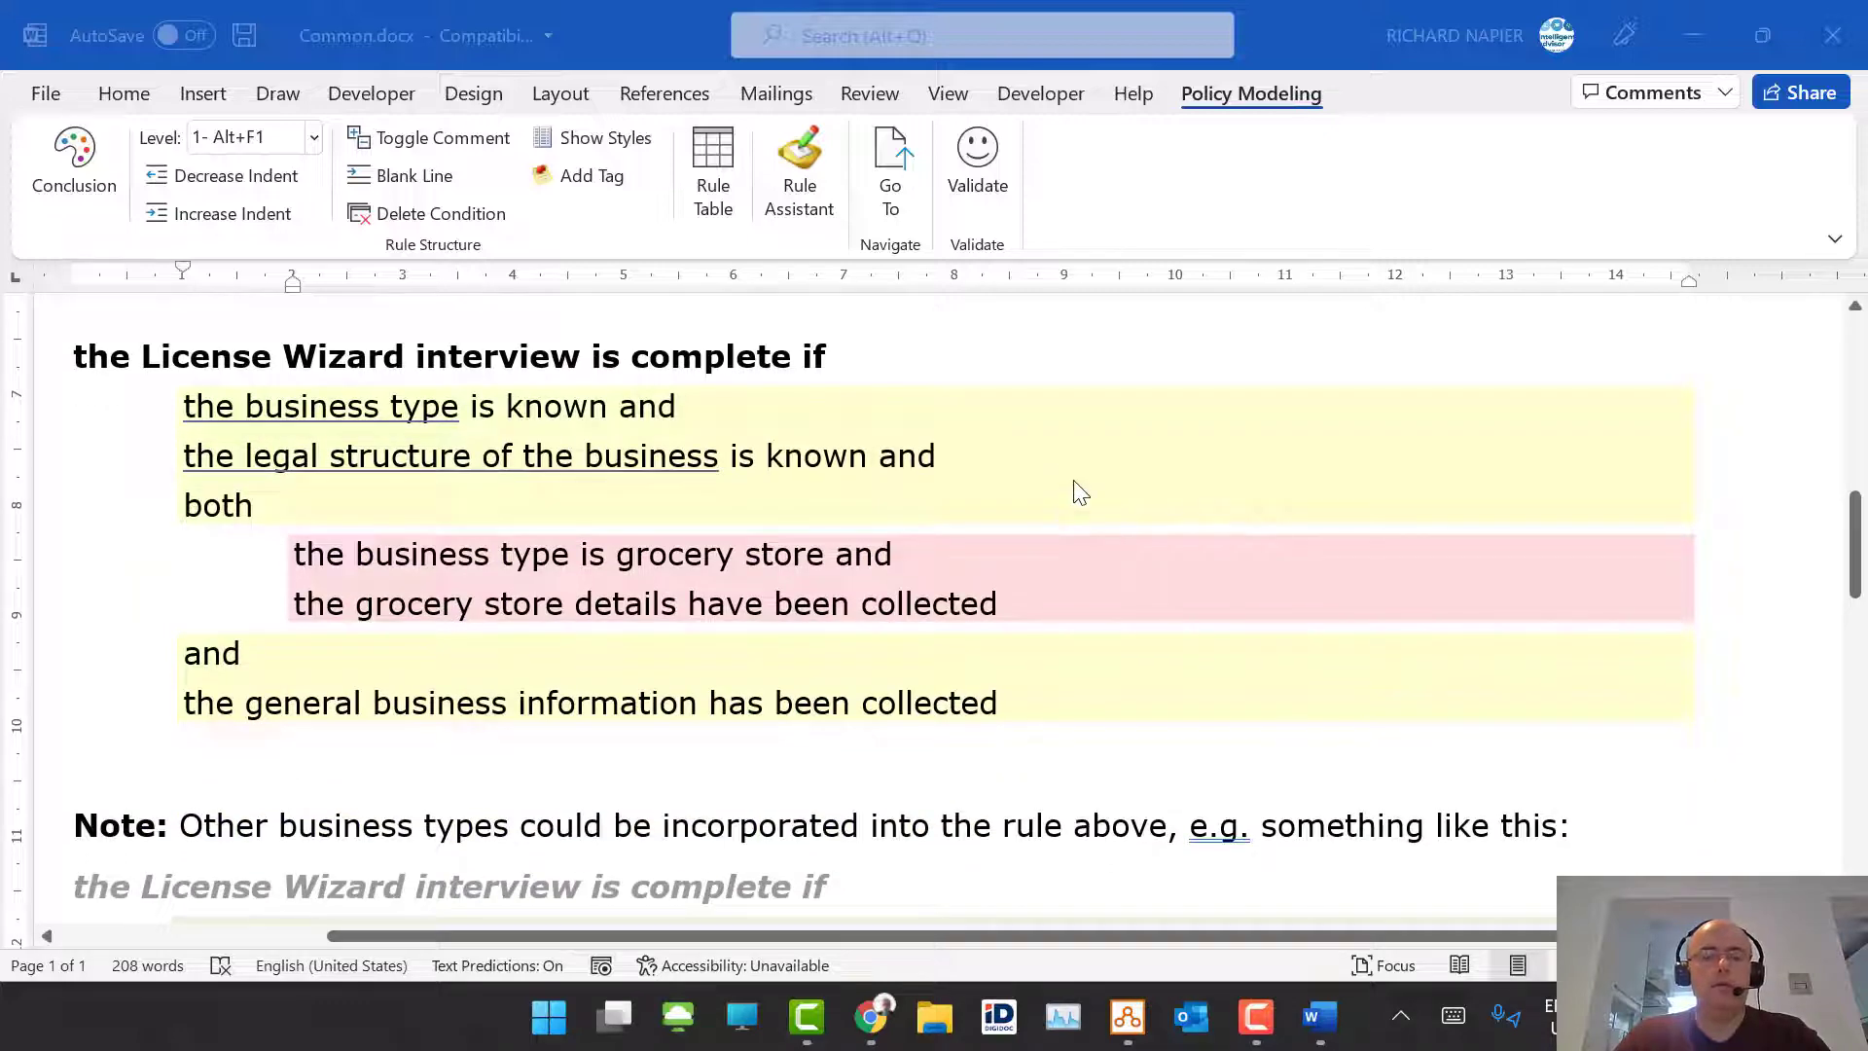
scroll(1080, 491, "down", 3)
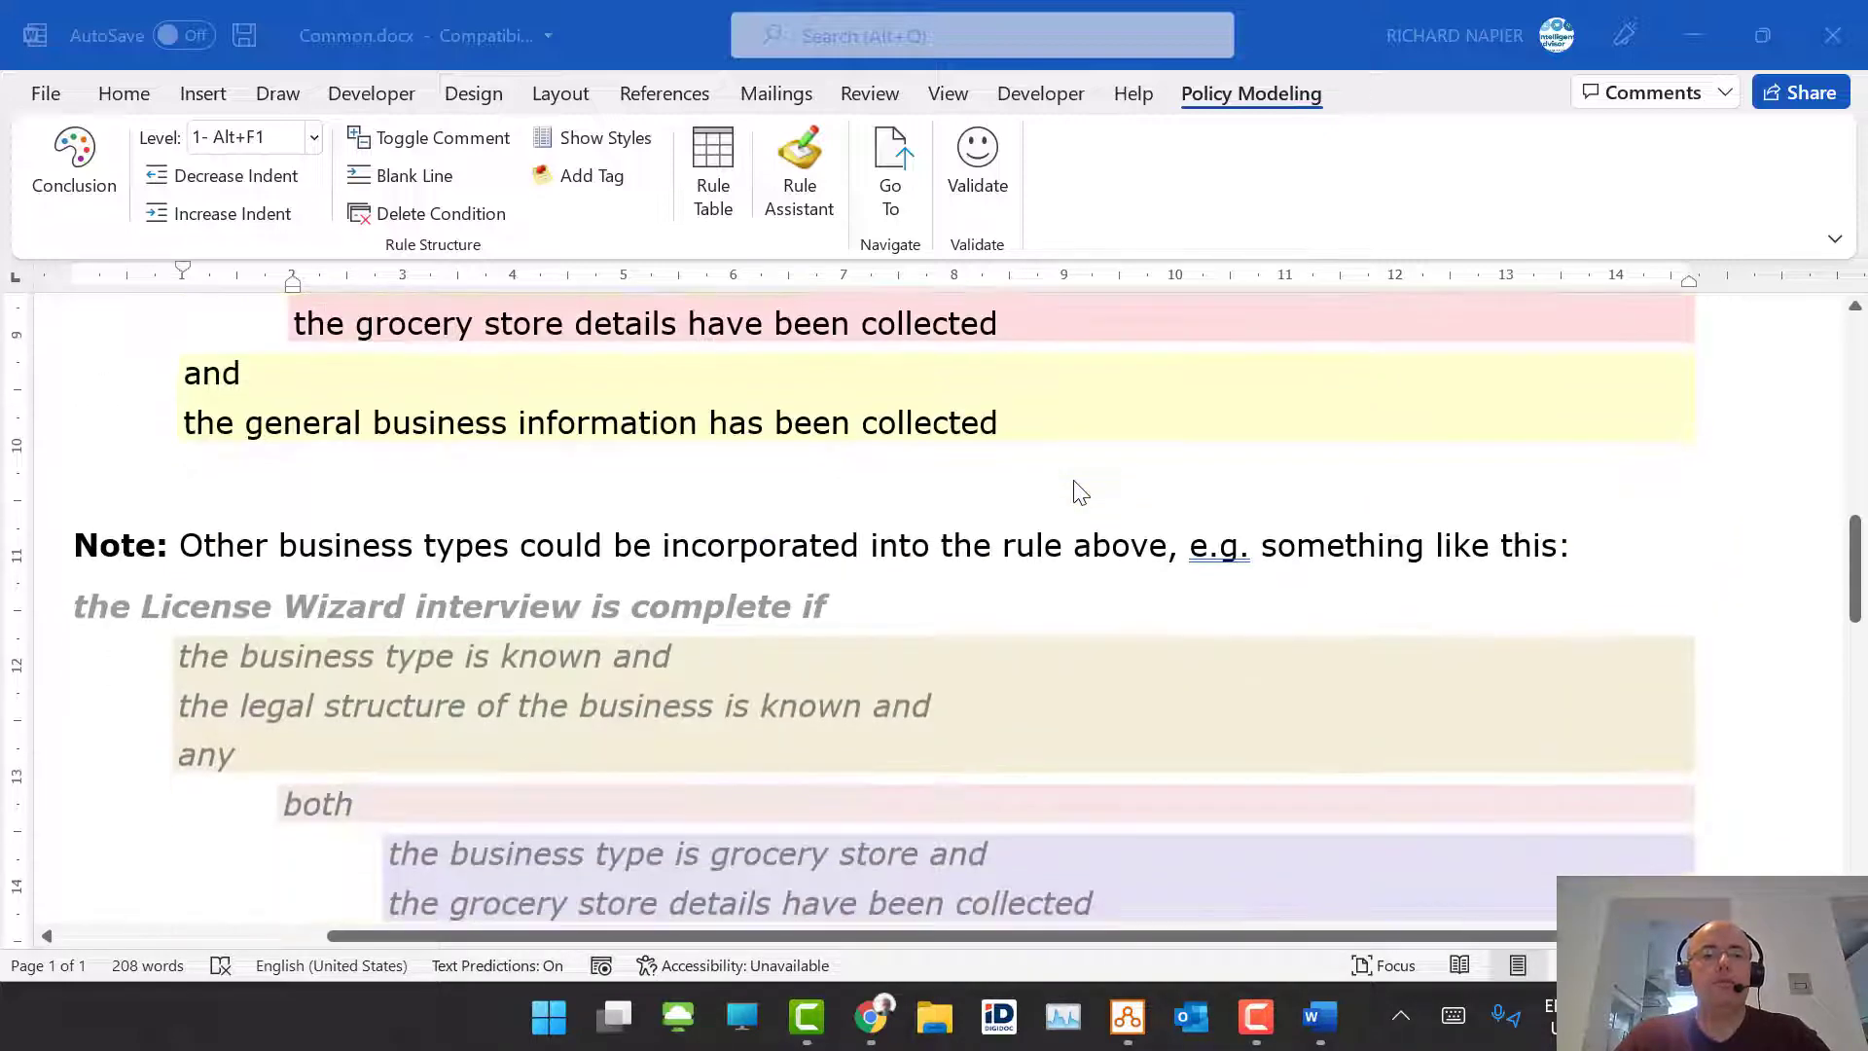
scroll(1145, 500, "down", 3)
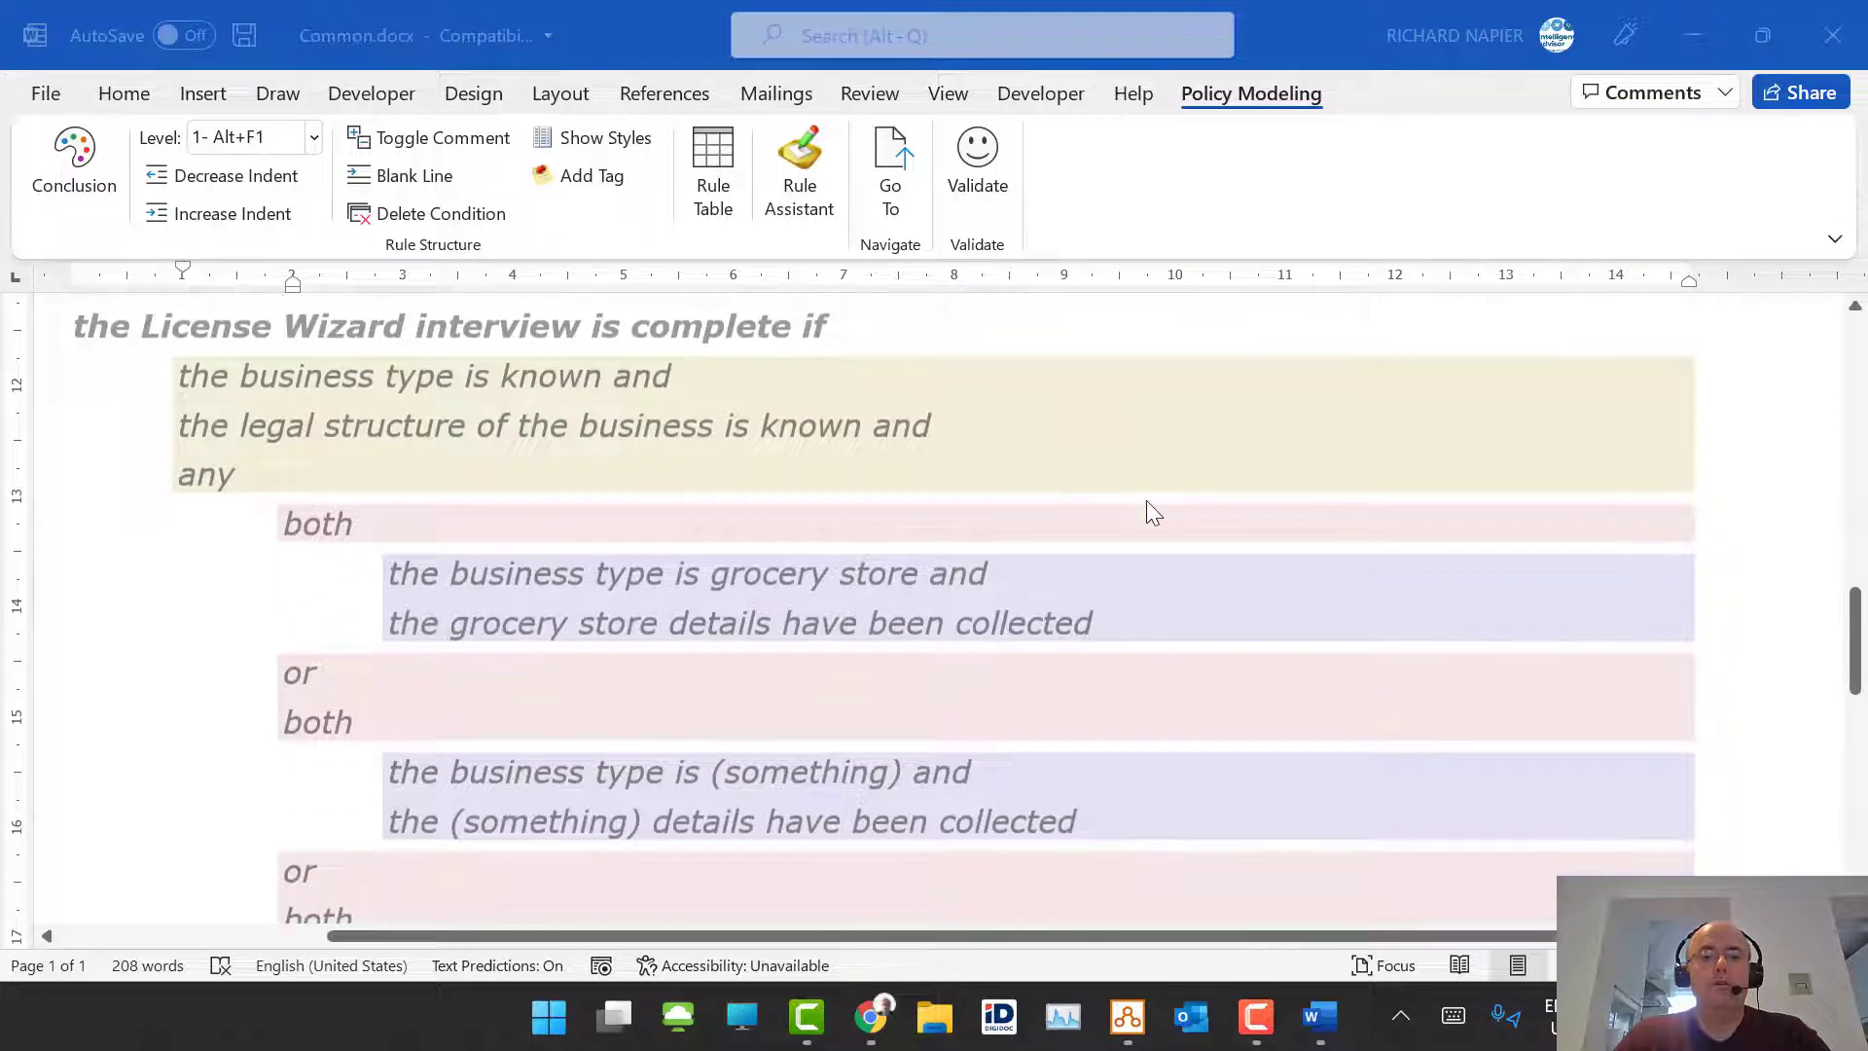
scroll(1146, 500, "up", 3)
scroll(1146, 500, "up", 1)
scroll(1146, 500, "down", 1)
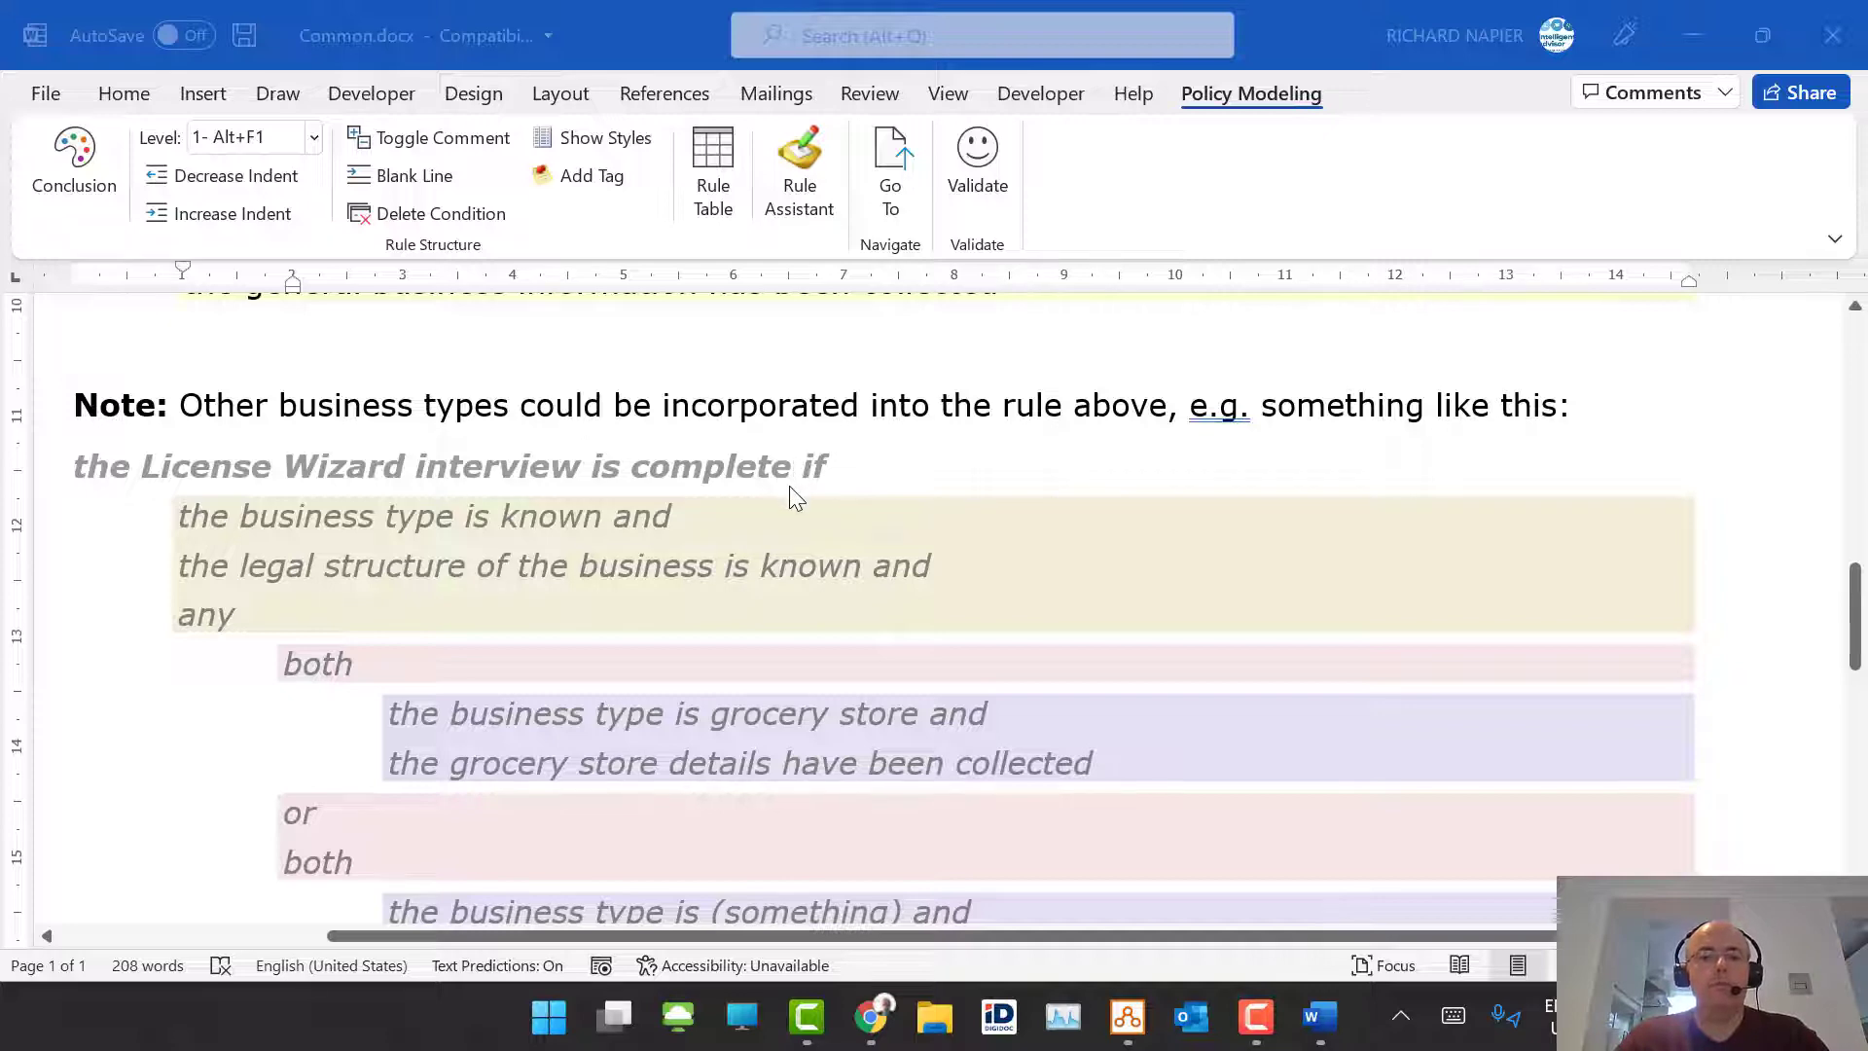
scroll(790, 487, "up", 5)
scroll(790, 491, "down", 1)
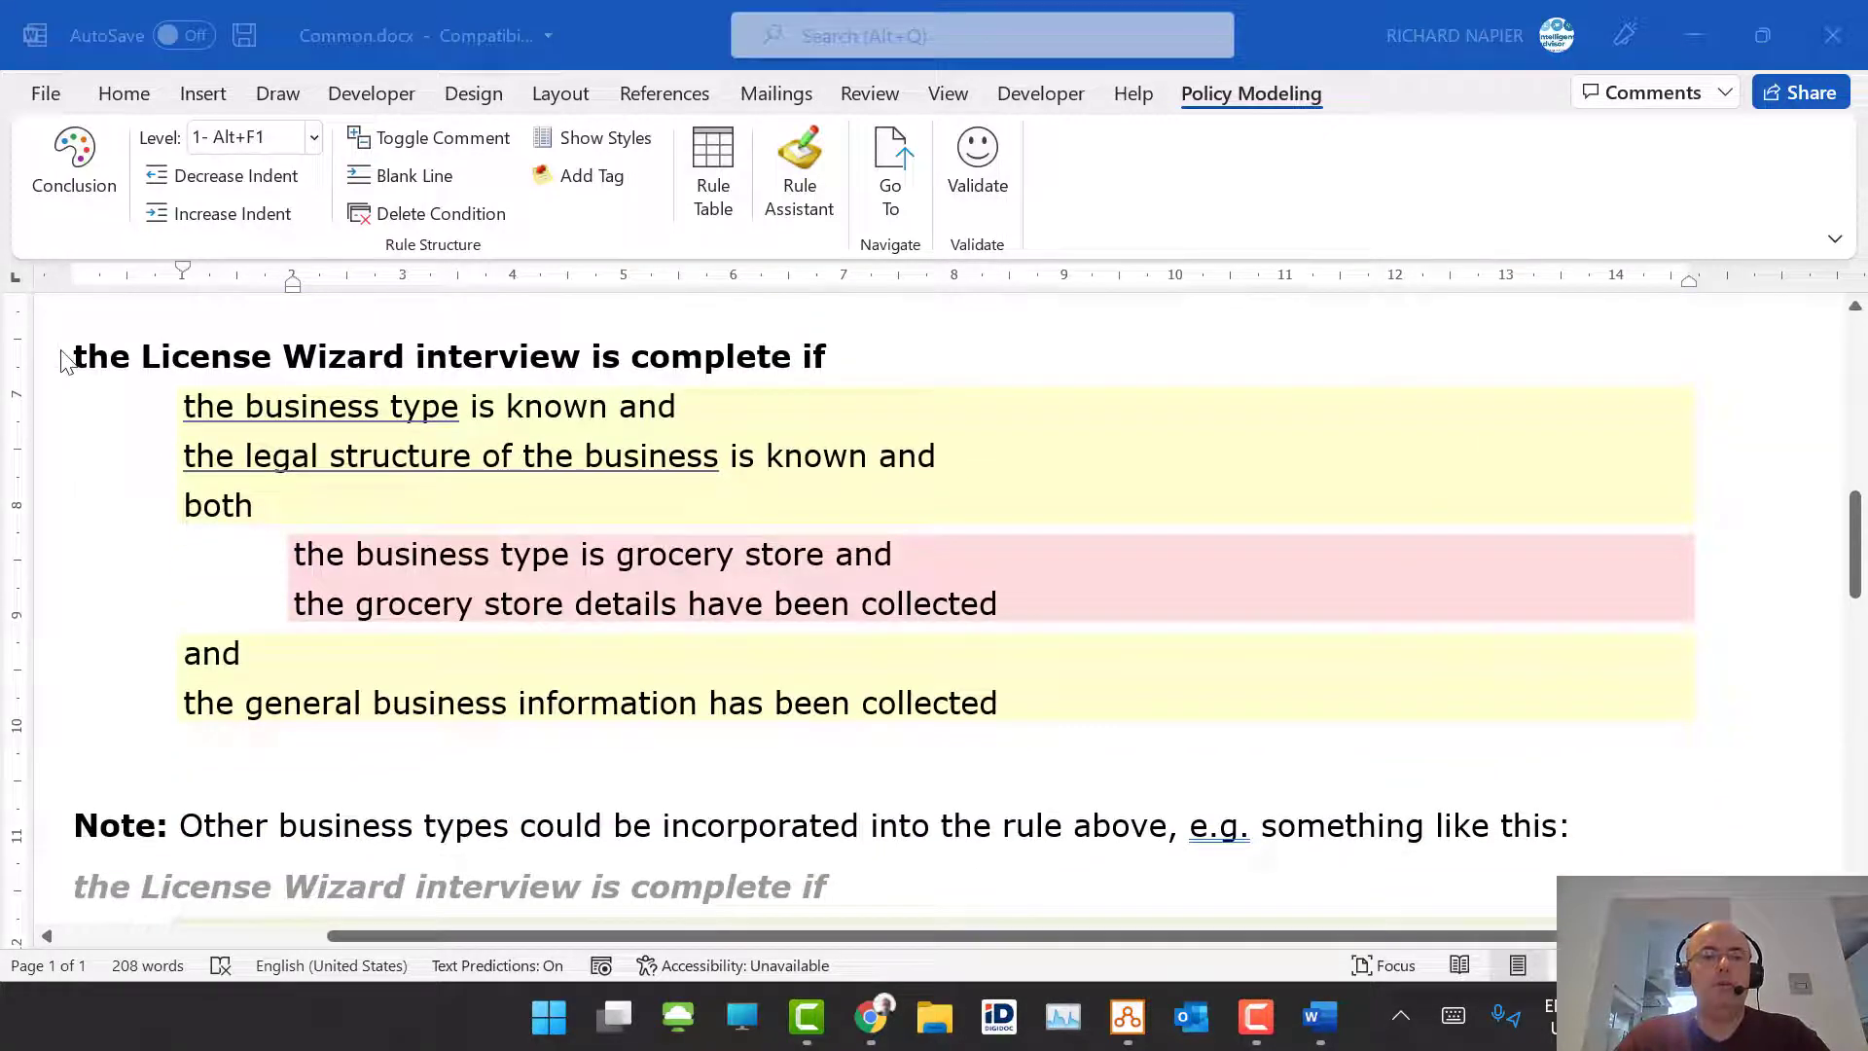
scroll(977, 671, "down", 1)
scroll(977, 671, "down", 4)
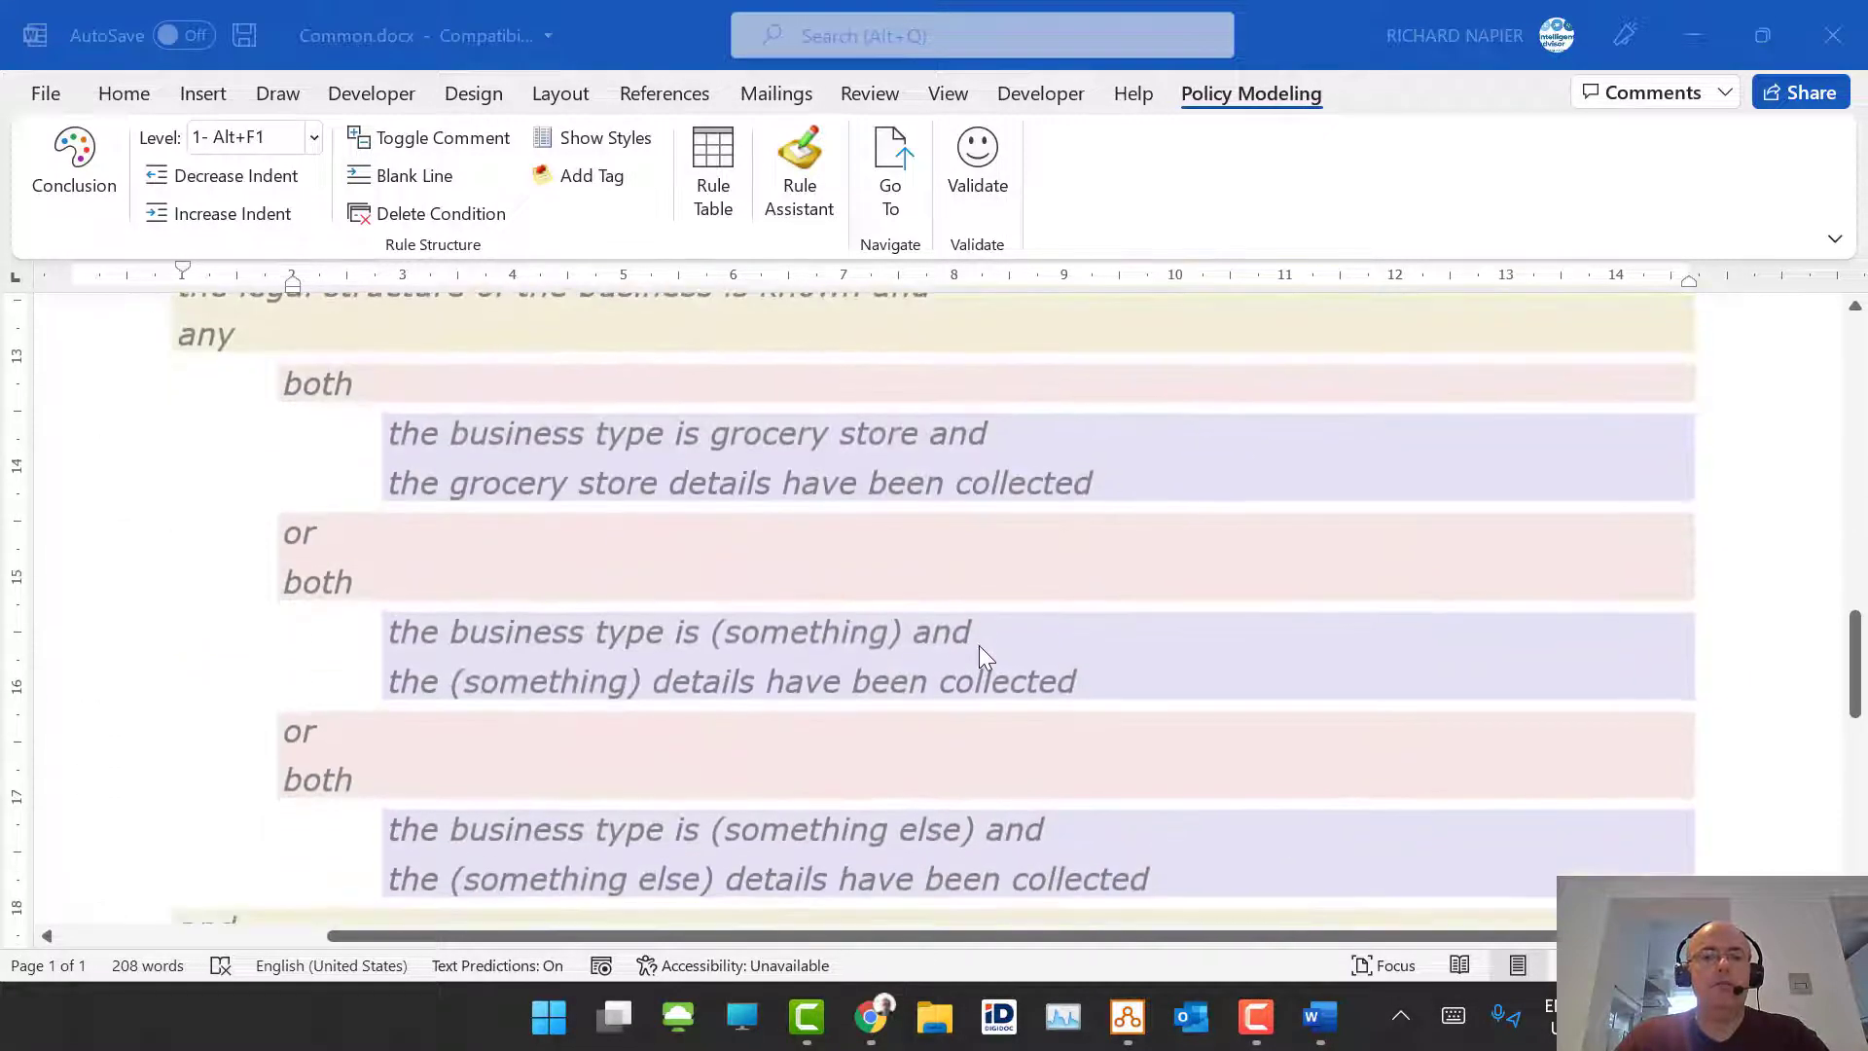
scroll(983, 652, "up", 1)
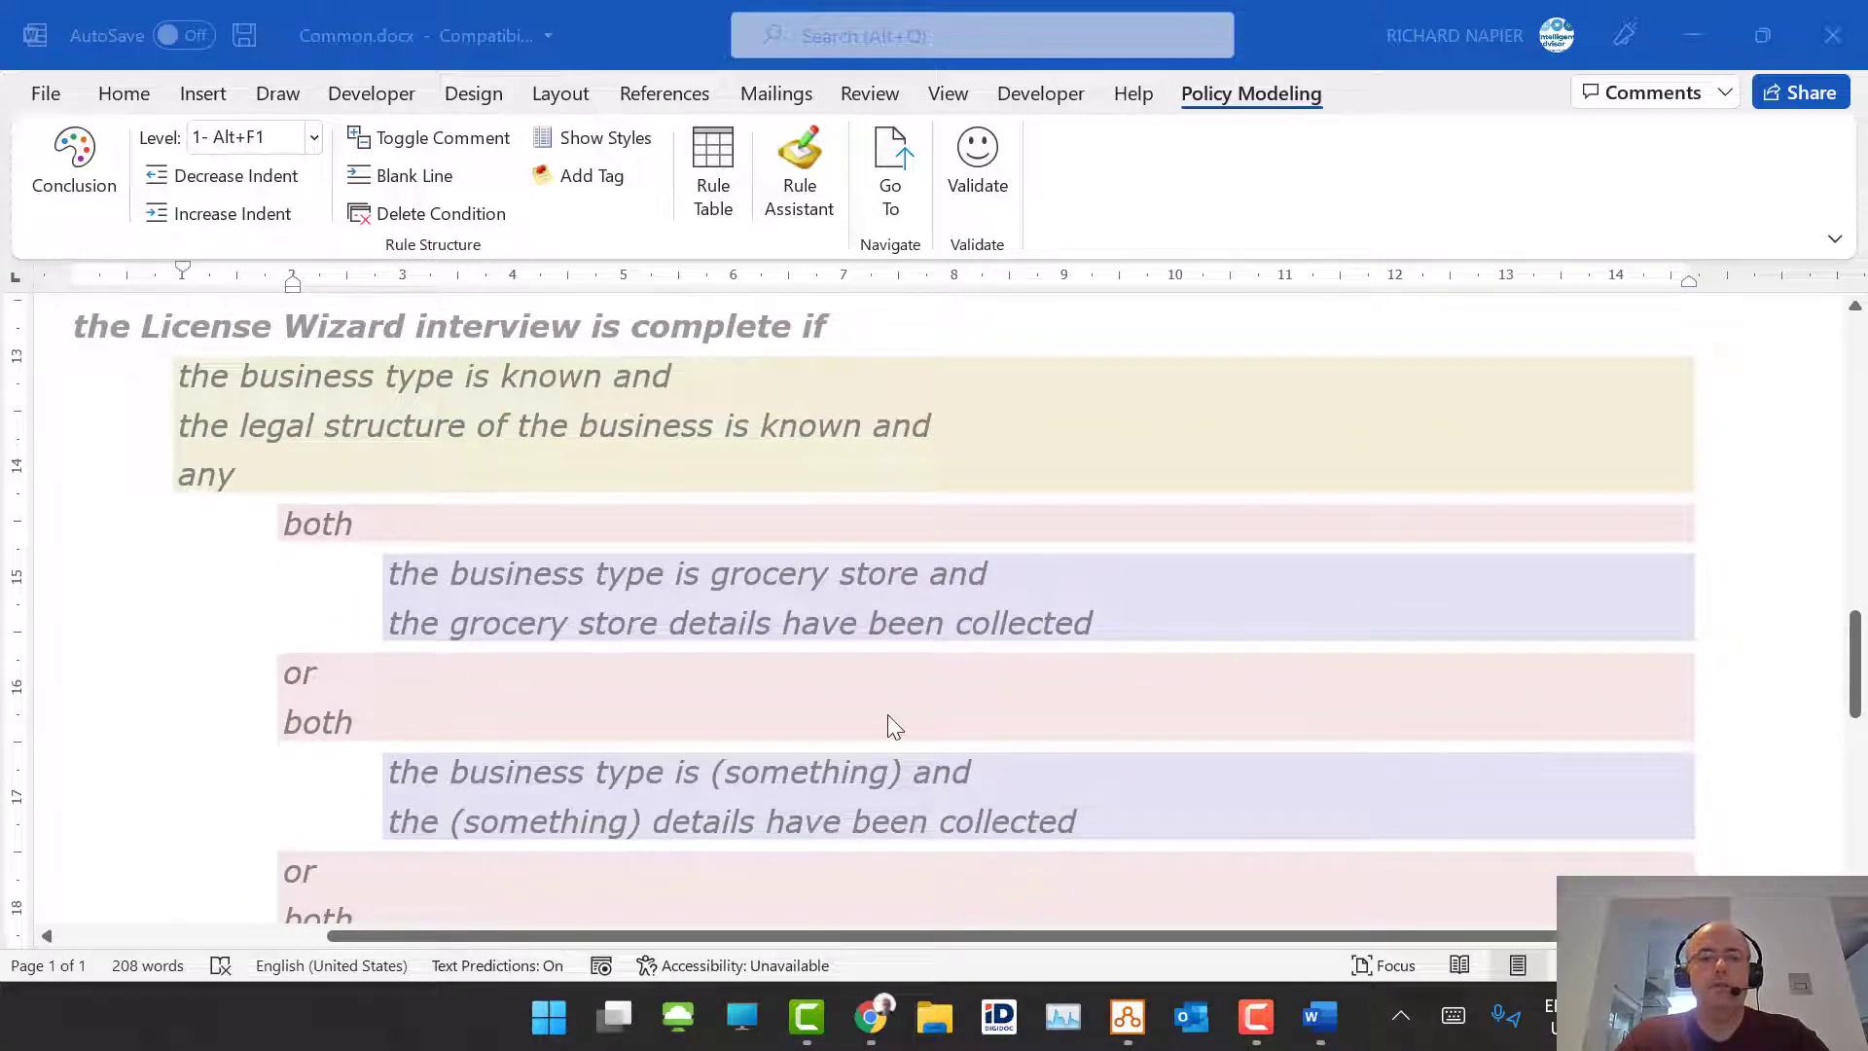
scroll(817, 717, "down", 1)
scroll(1097, 689, "down", 1)
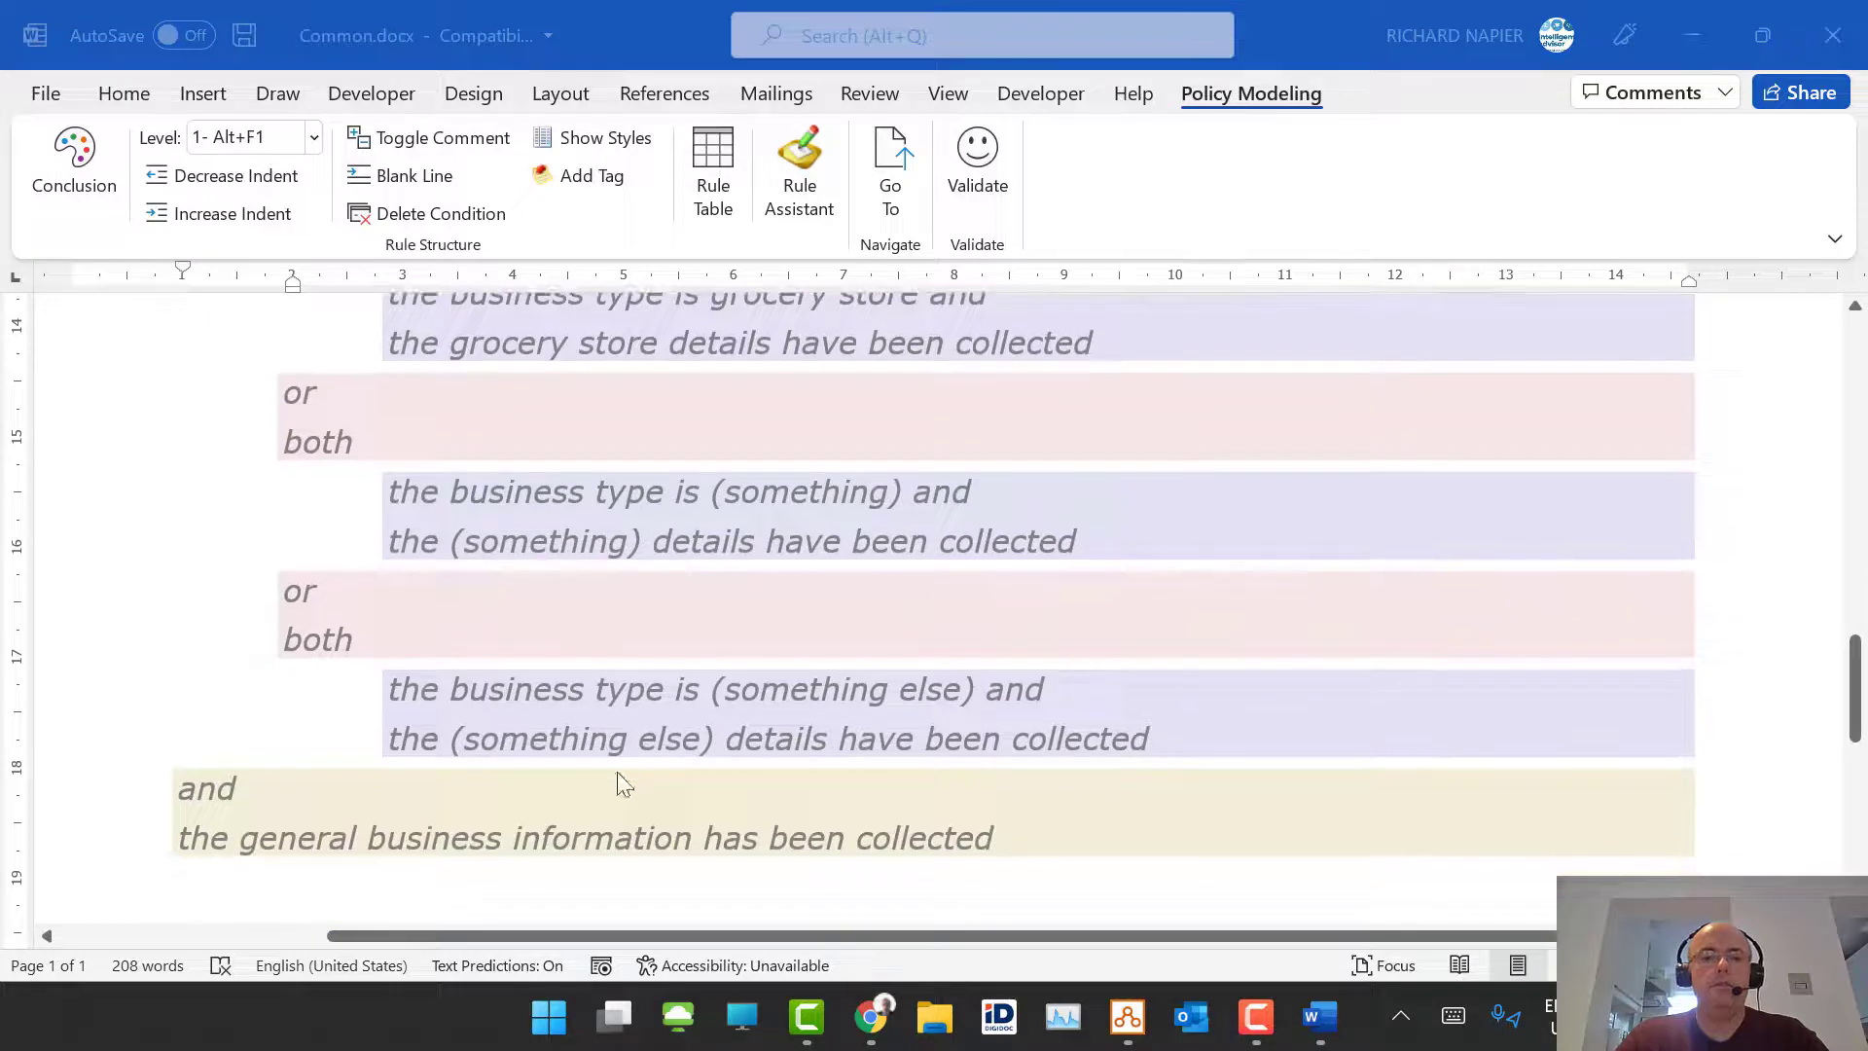
Step: Study how the note's sample rule nests further business types under any, compared with the single grocery store condition in the active rule
scroll(1239, 720, "up", 3)
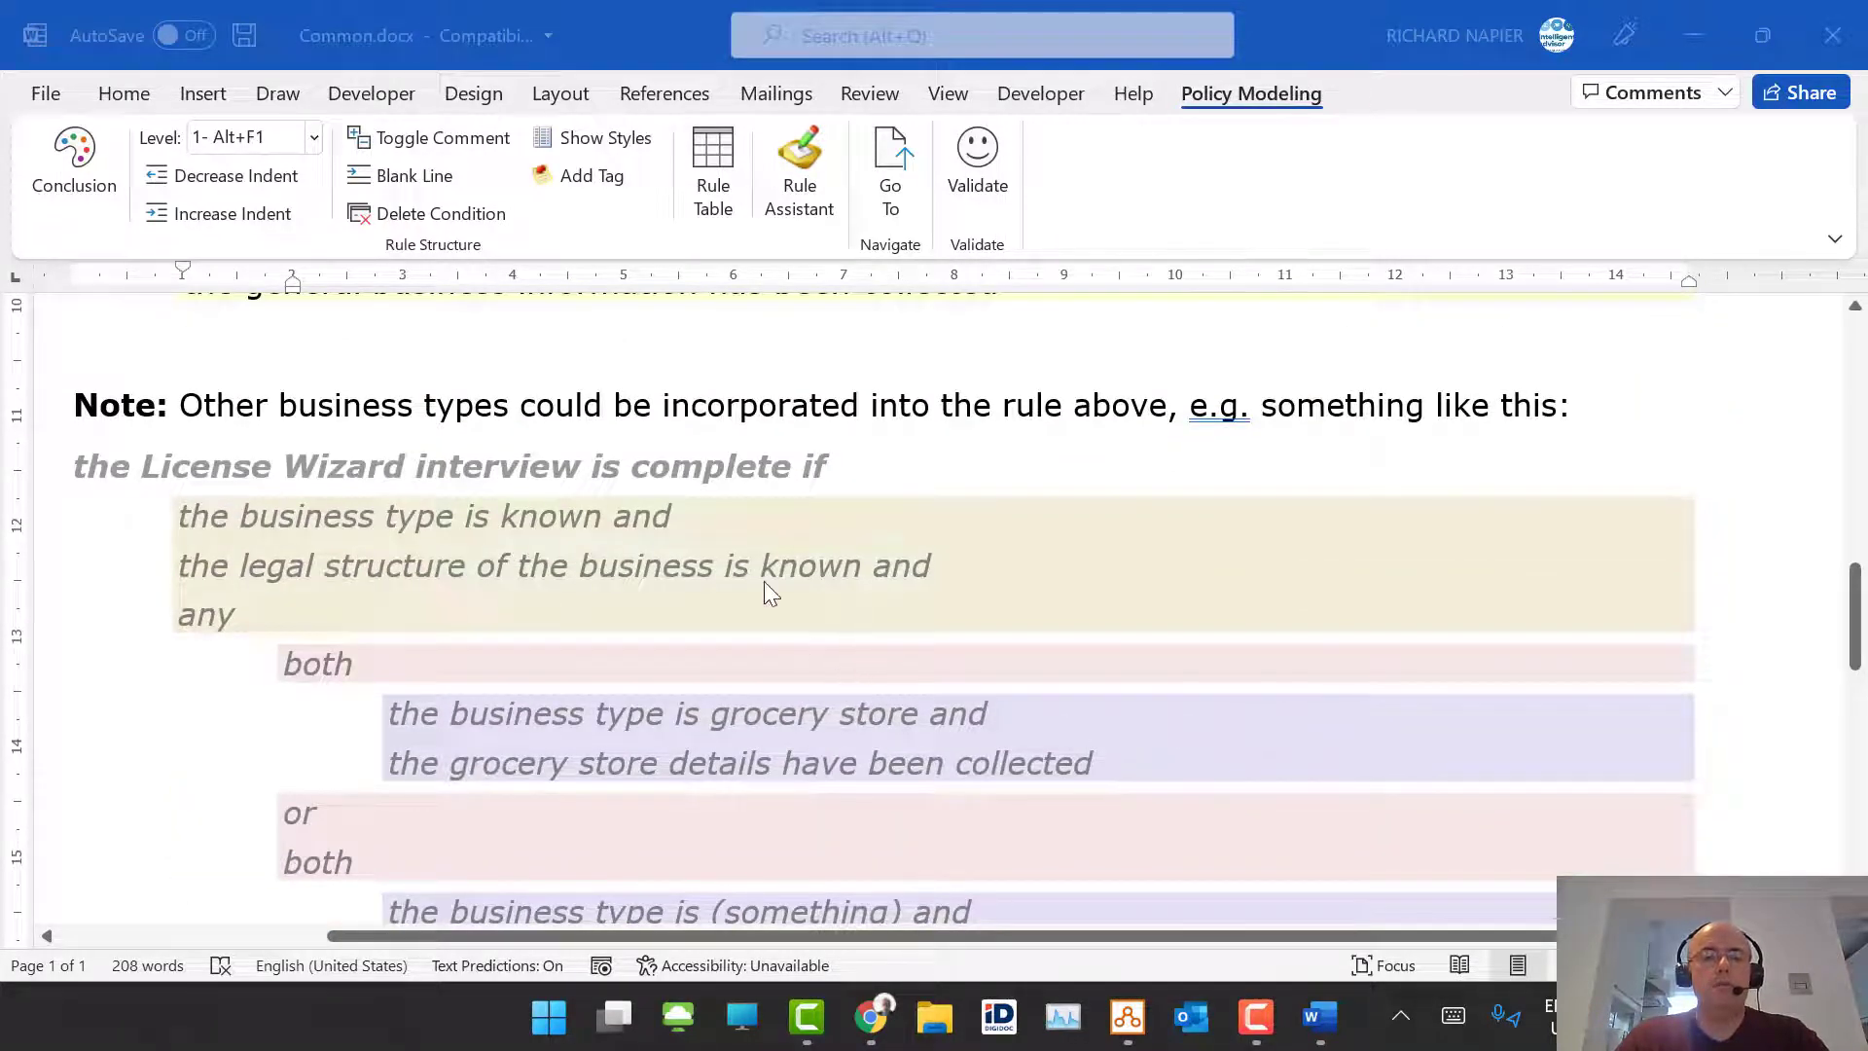
scroll(765, 591, "down", 3)
scroll(764, 592, "up", 7)
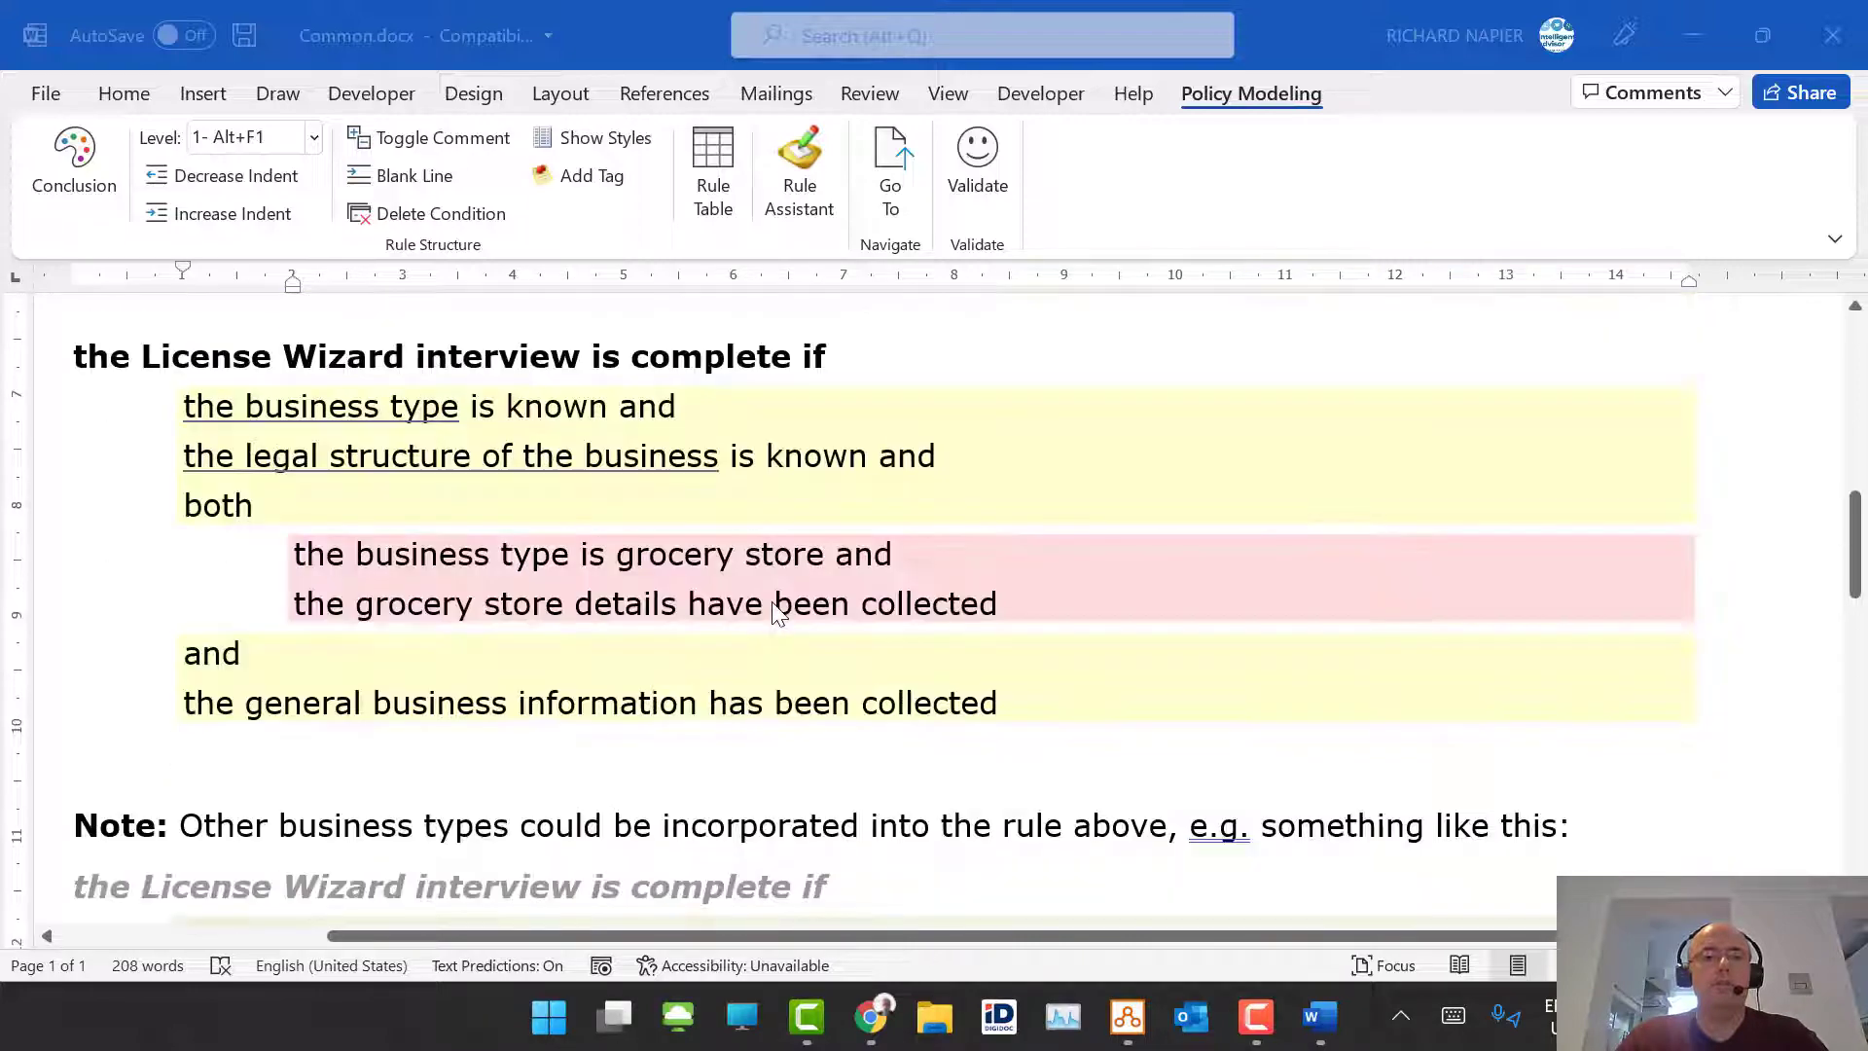
scroll(775, 610, "down", 5)
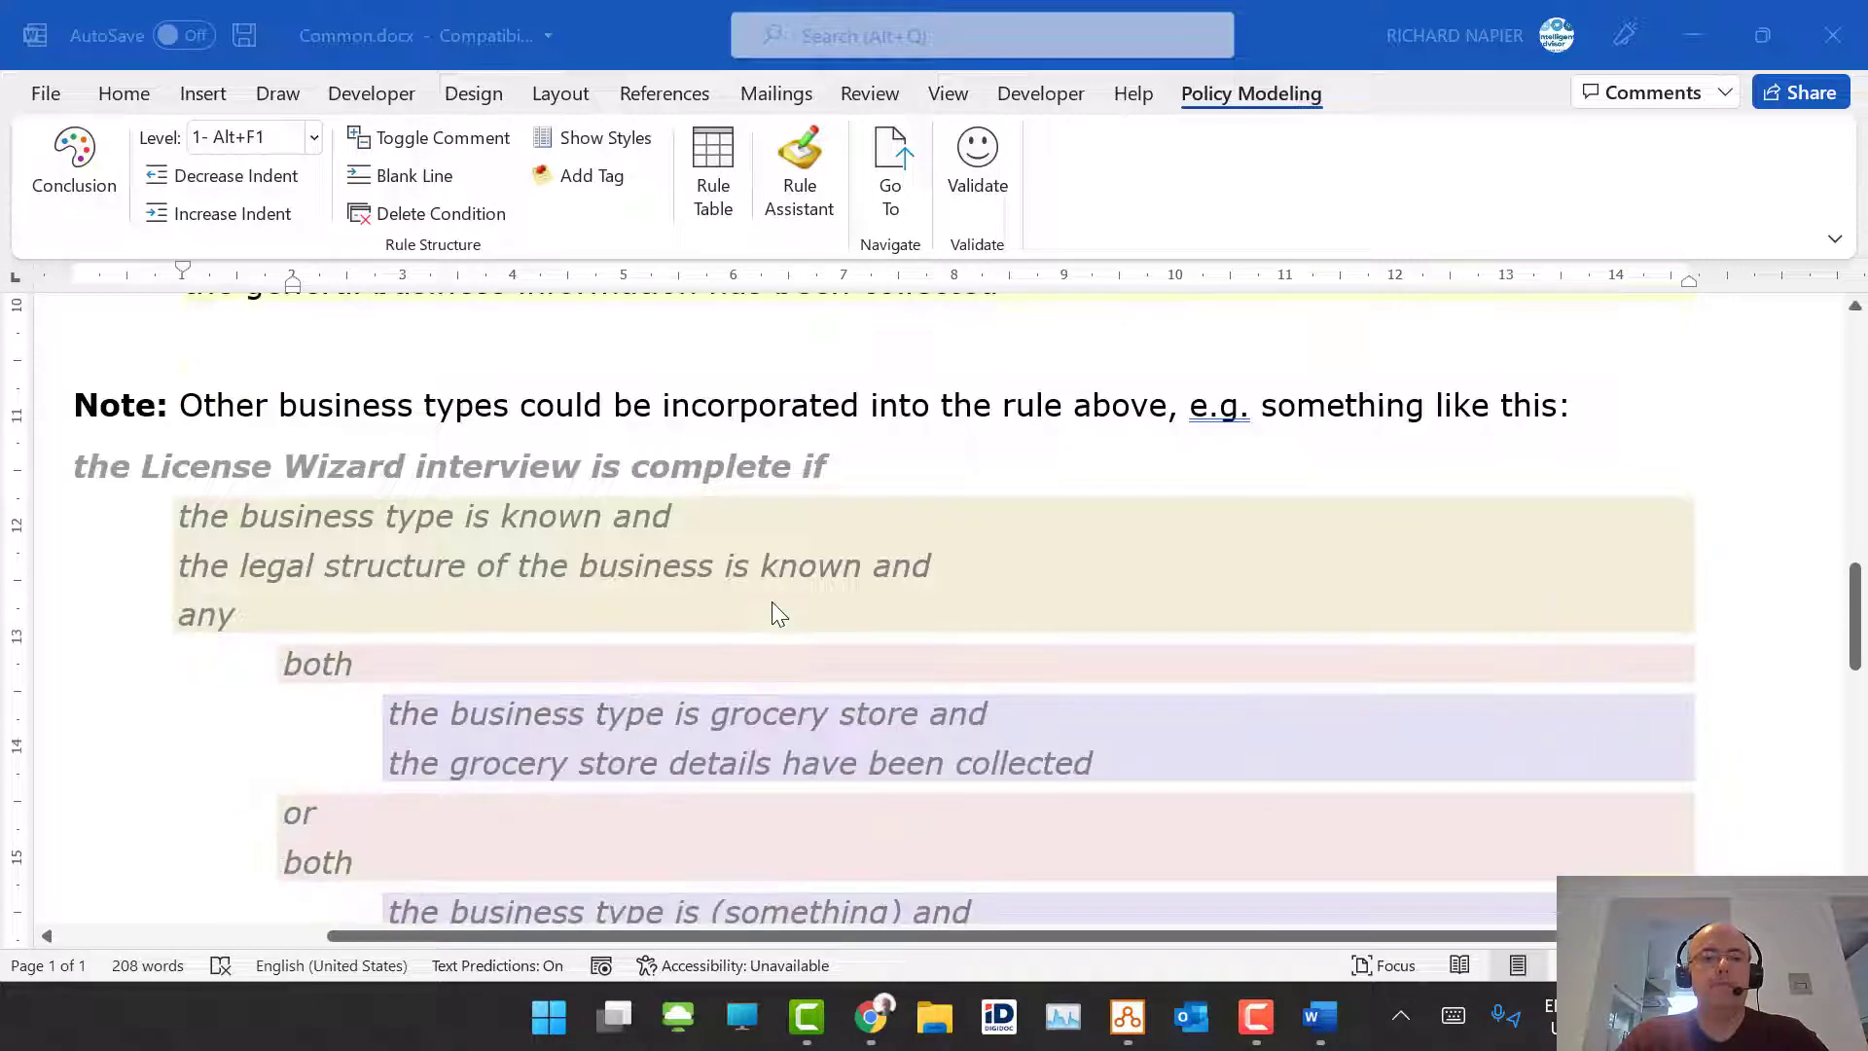
scroll(775, 610, "up", 2)
scroll(772, 608, "up", 4)
scroll(772, 608, "down", 1)
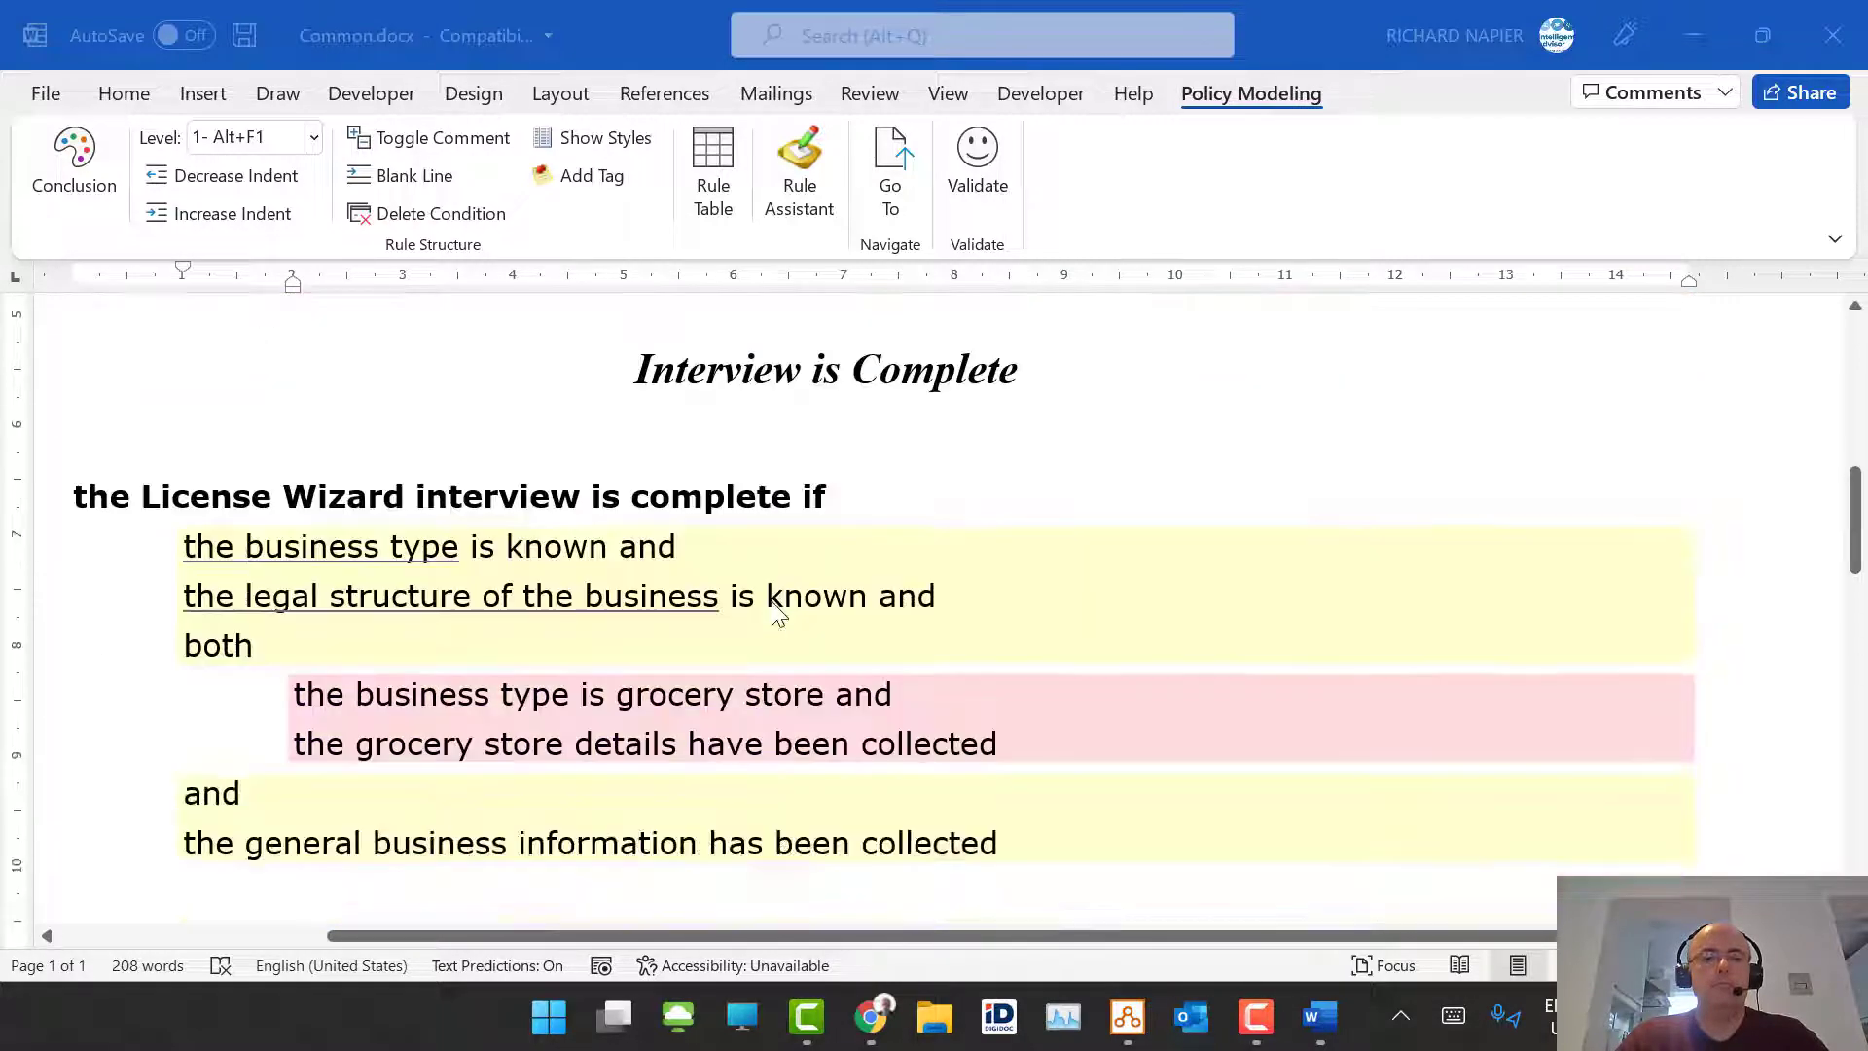
scroll(302, 550, "down", 4)
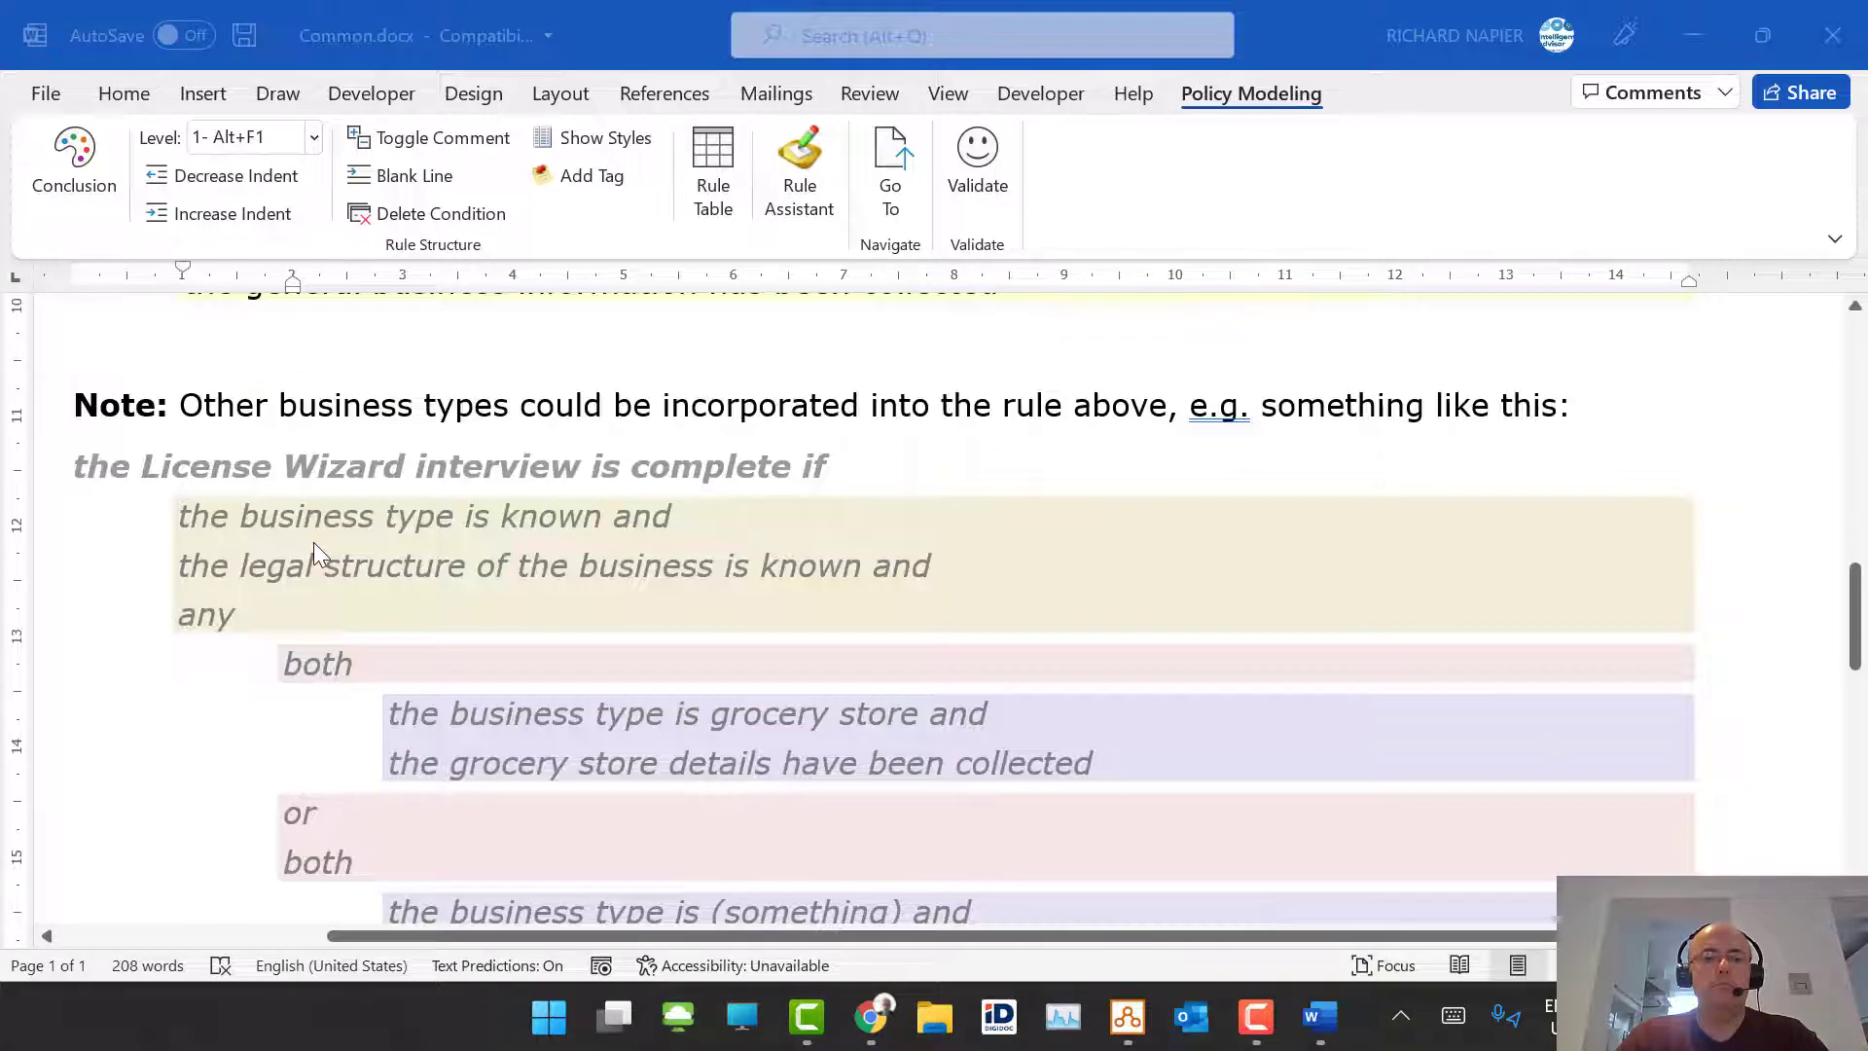
Step: Comment out the original License Wizard interview-complete rule, from its conclusion down to the general business information condition
scroll(313, 540, "up", 4)
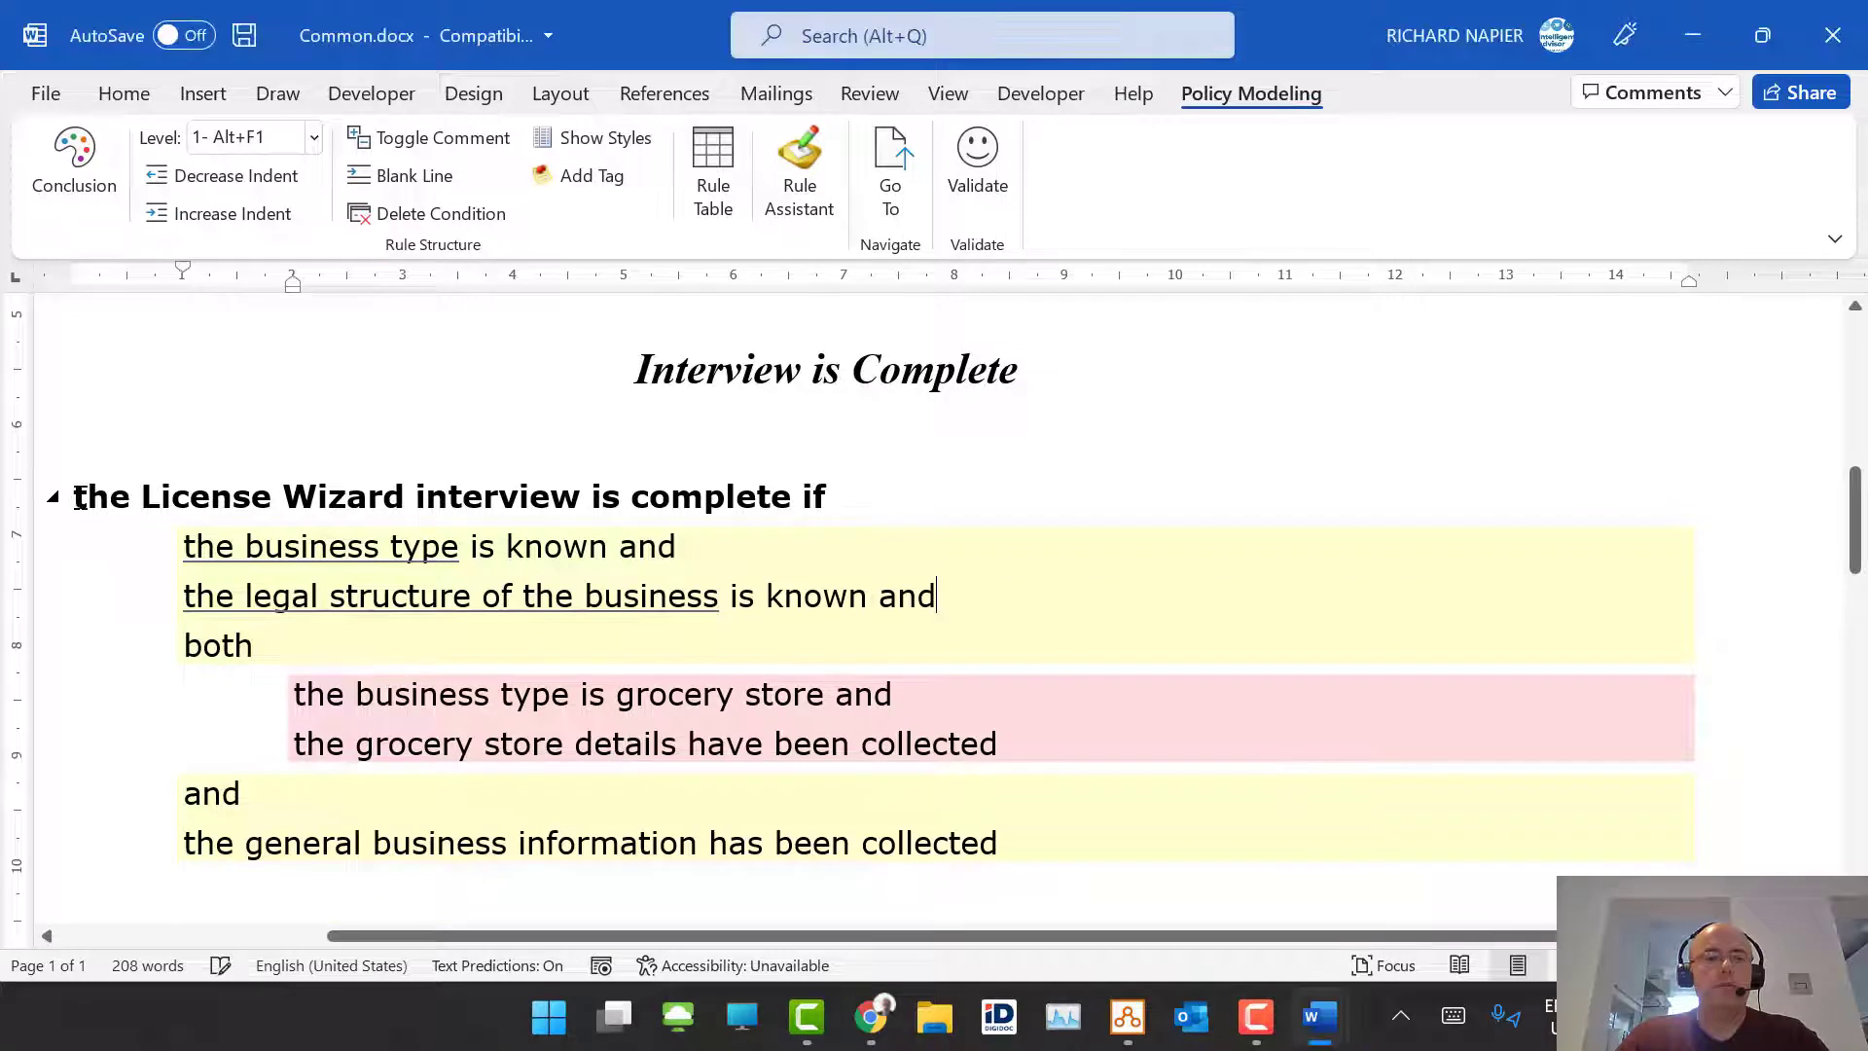
left_click_drag(50, 494, 1060, 842)
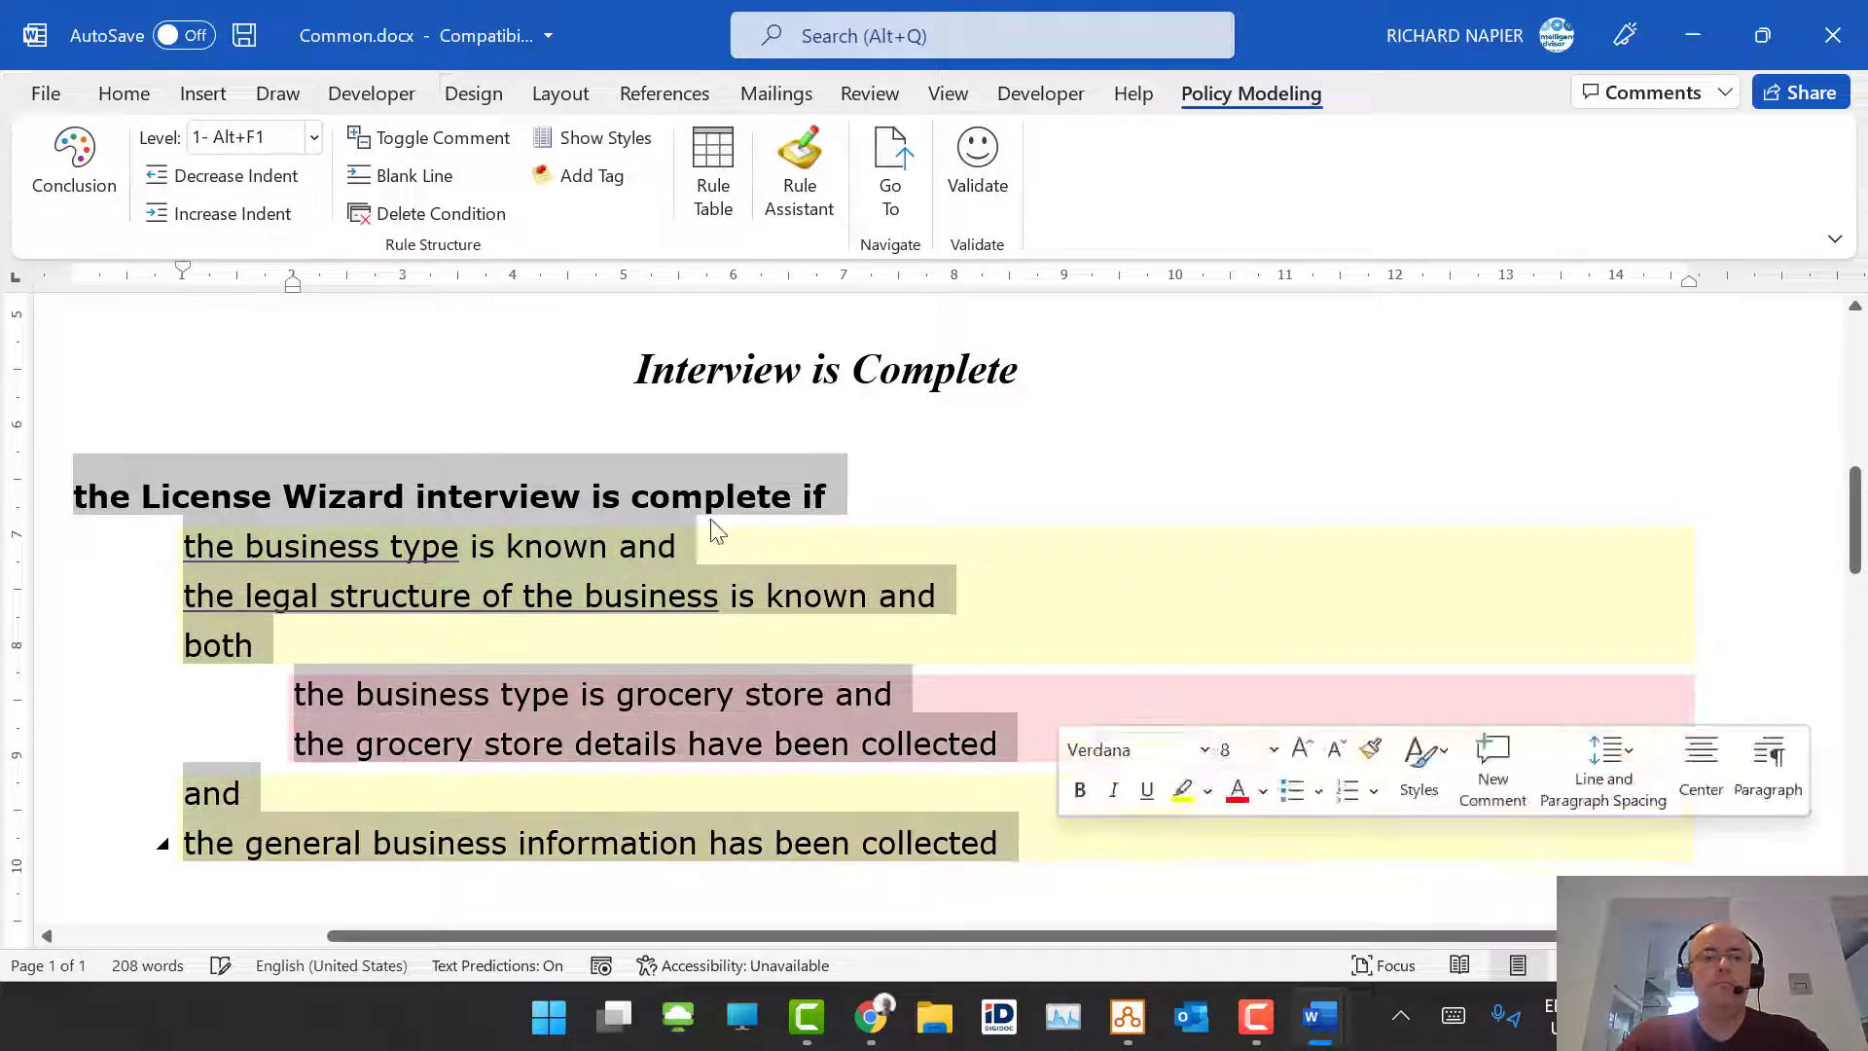
left_click(457, 142)
Step: Uncomment the note's sample rule from its conclusion through the (something) details condition
scroll(112, 525, "down", 6)
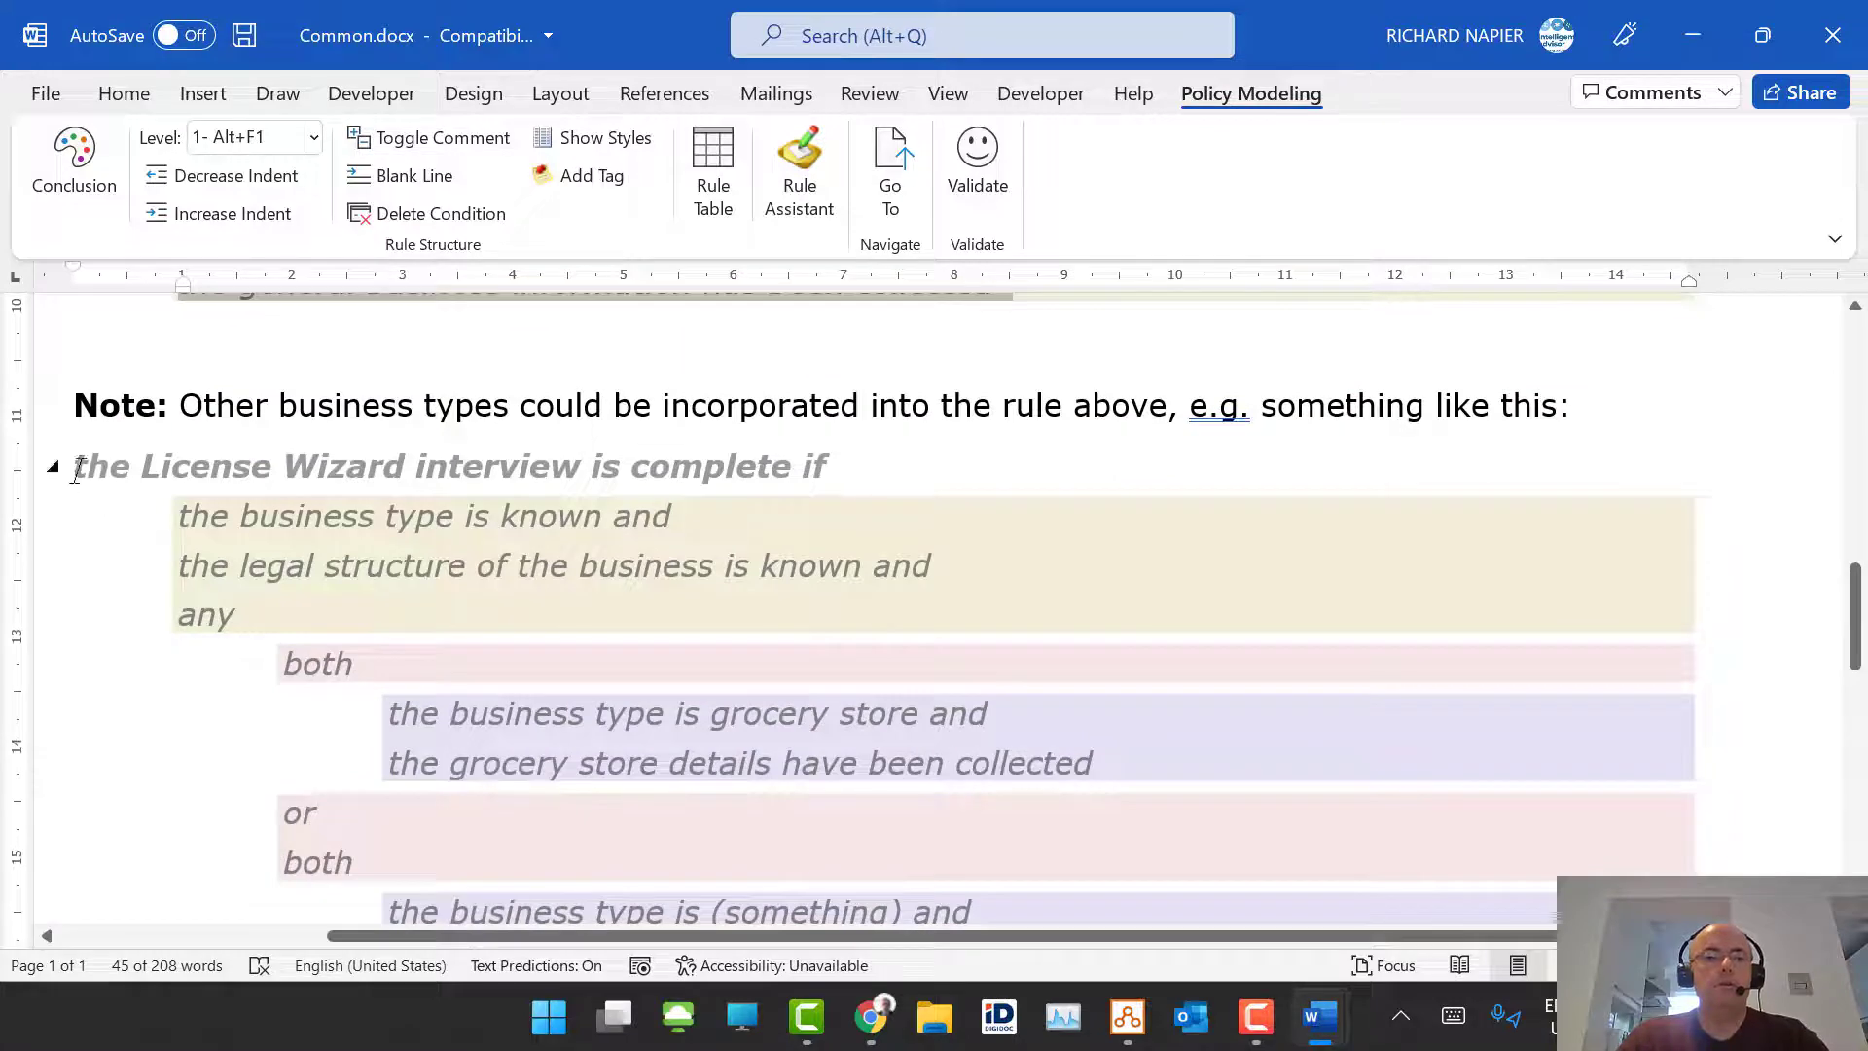
left_click_drag(106, 472, 1098, 604)
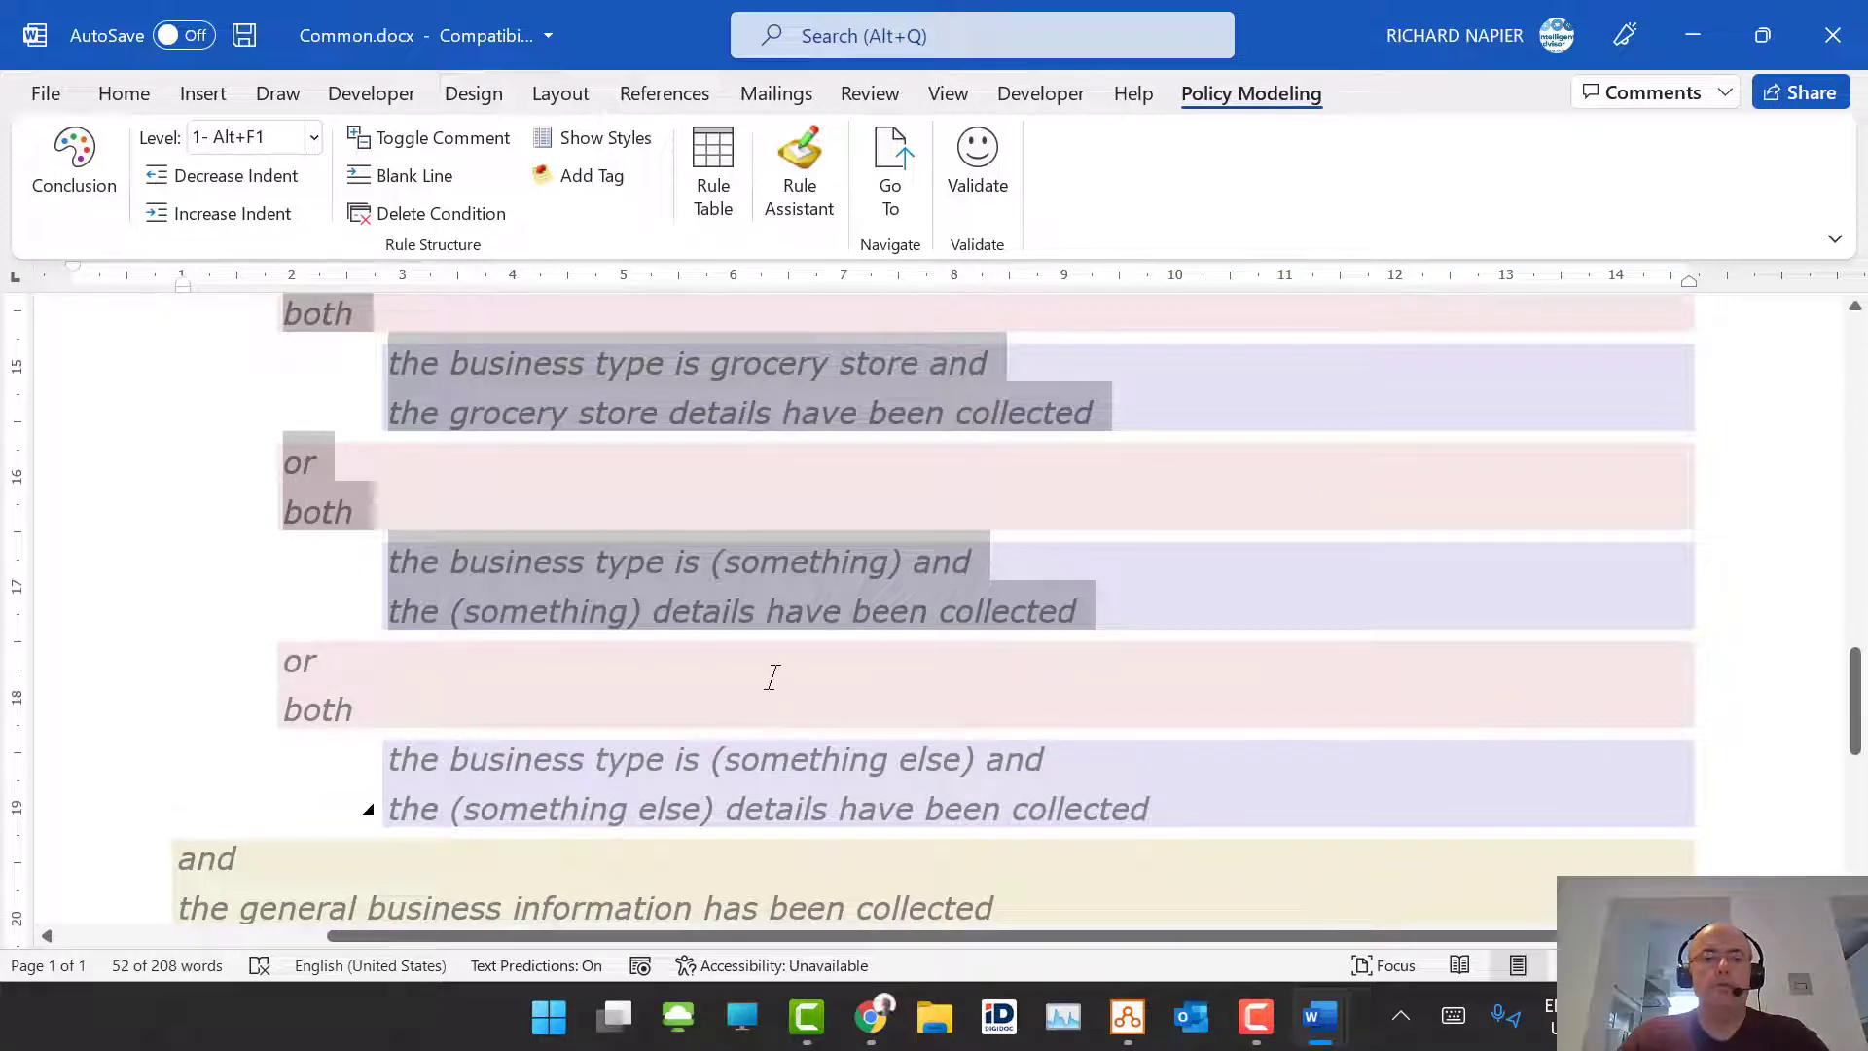
scroll(772, 676, "down", 1)
scroll(800, 654, "up", 3)
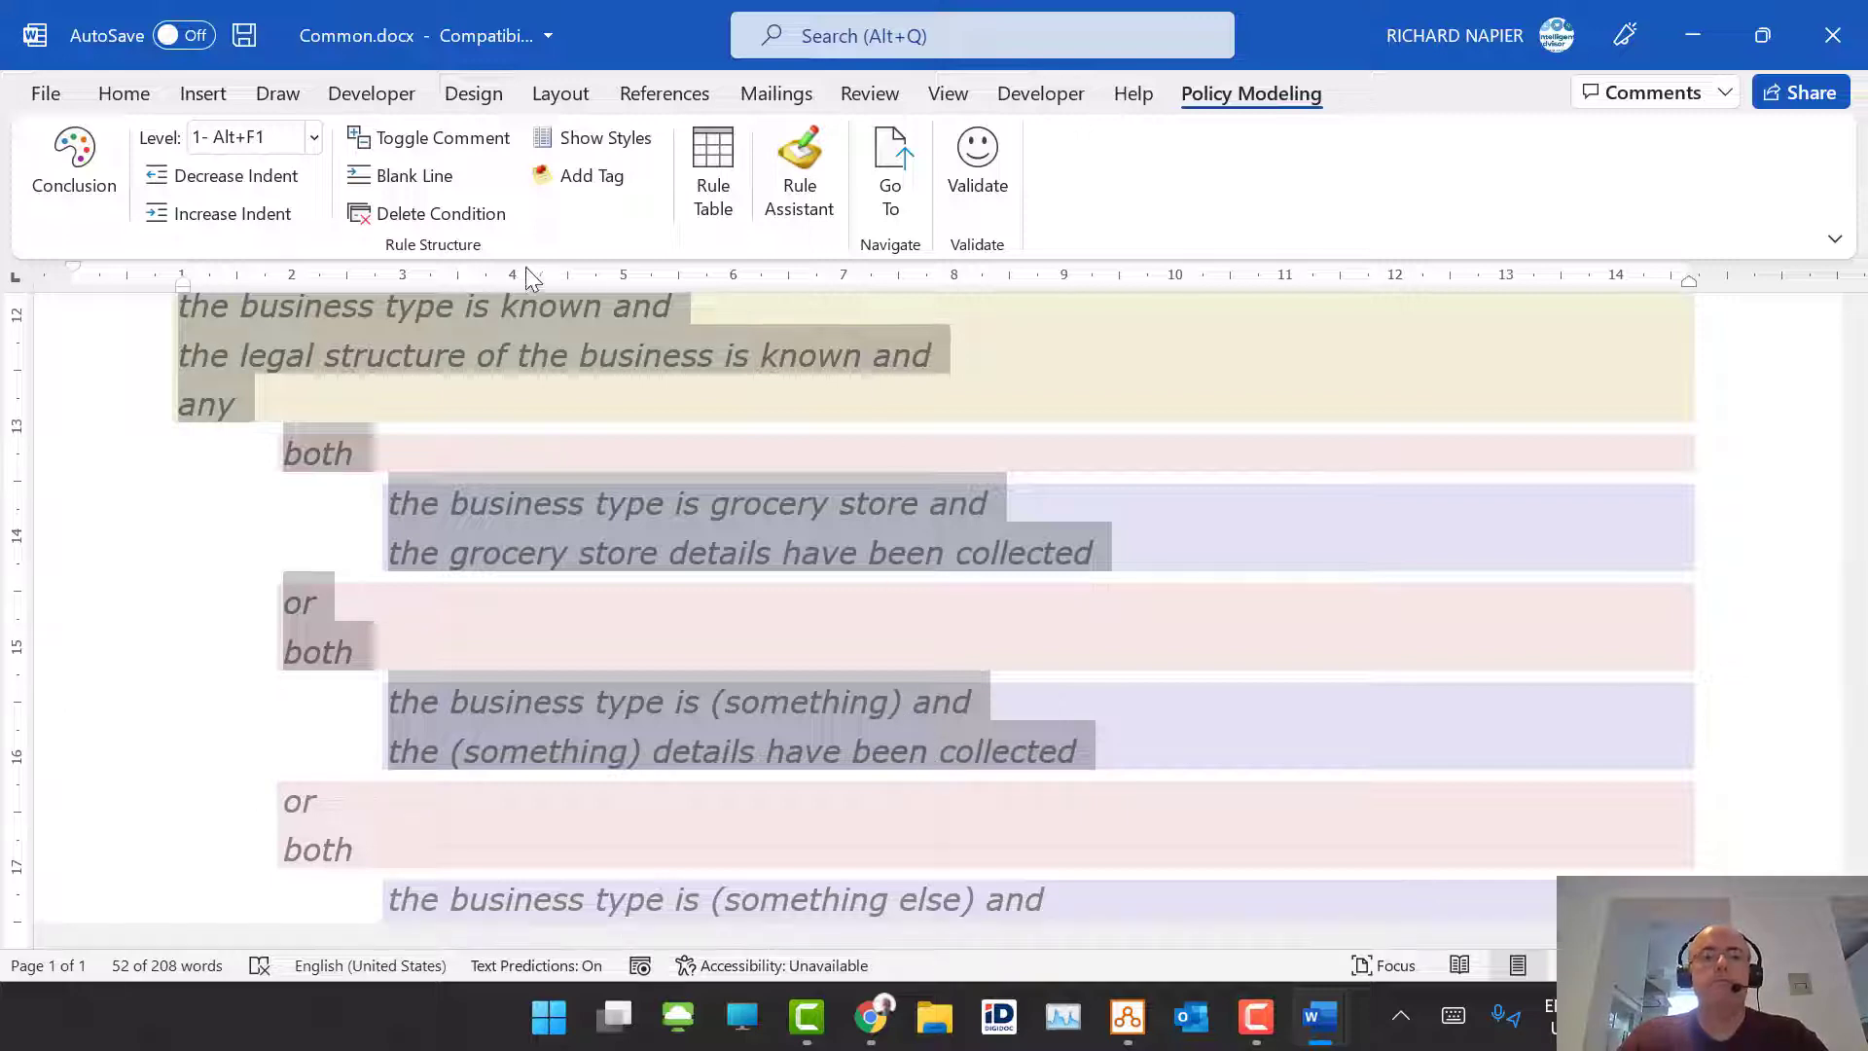
left_click(471, 148)
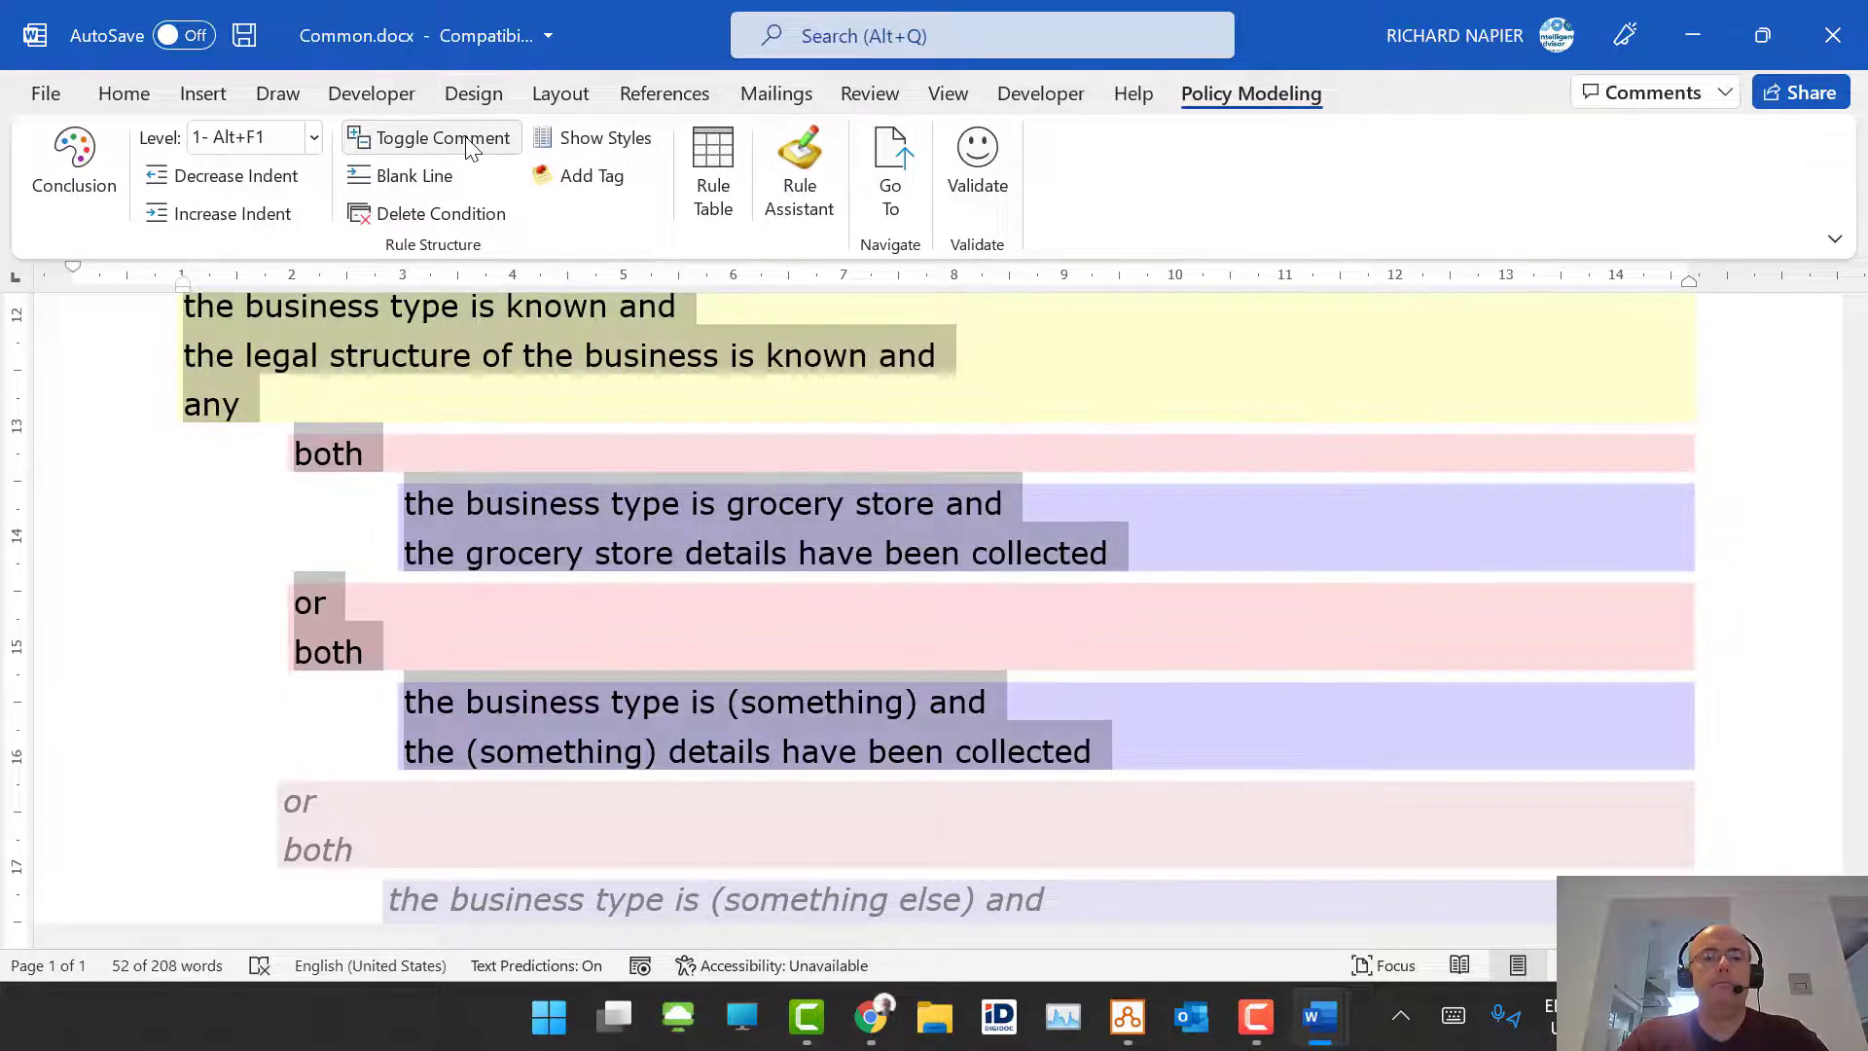
Step: Delete the greyed (something else) alternative from the sample rule and uncomment its closing general business information condition
scroll(623, 360, "down", 2)
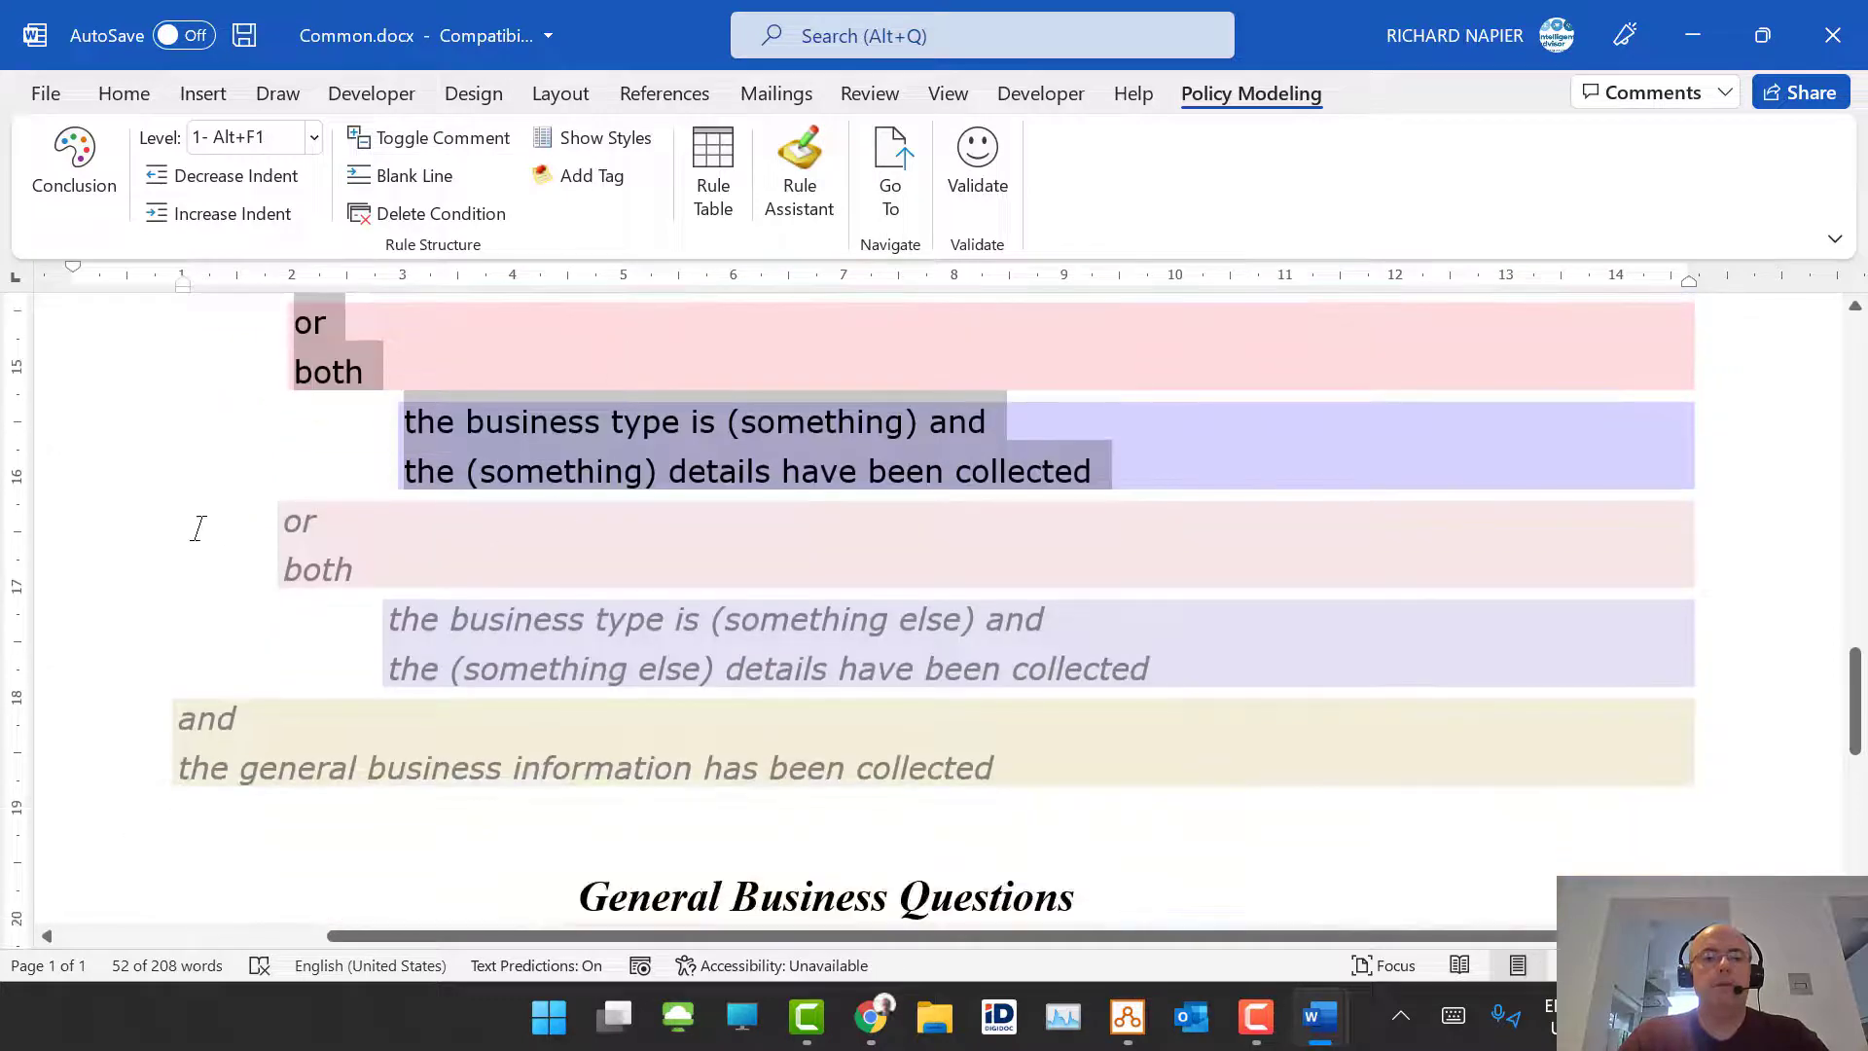
left_click_drag(57, 514, 59, 681)
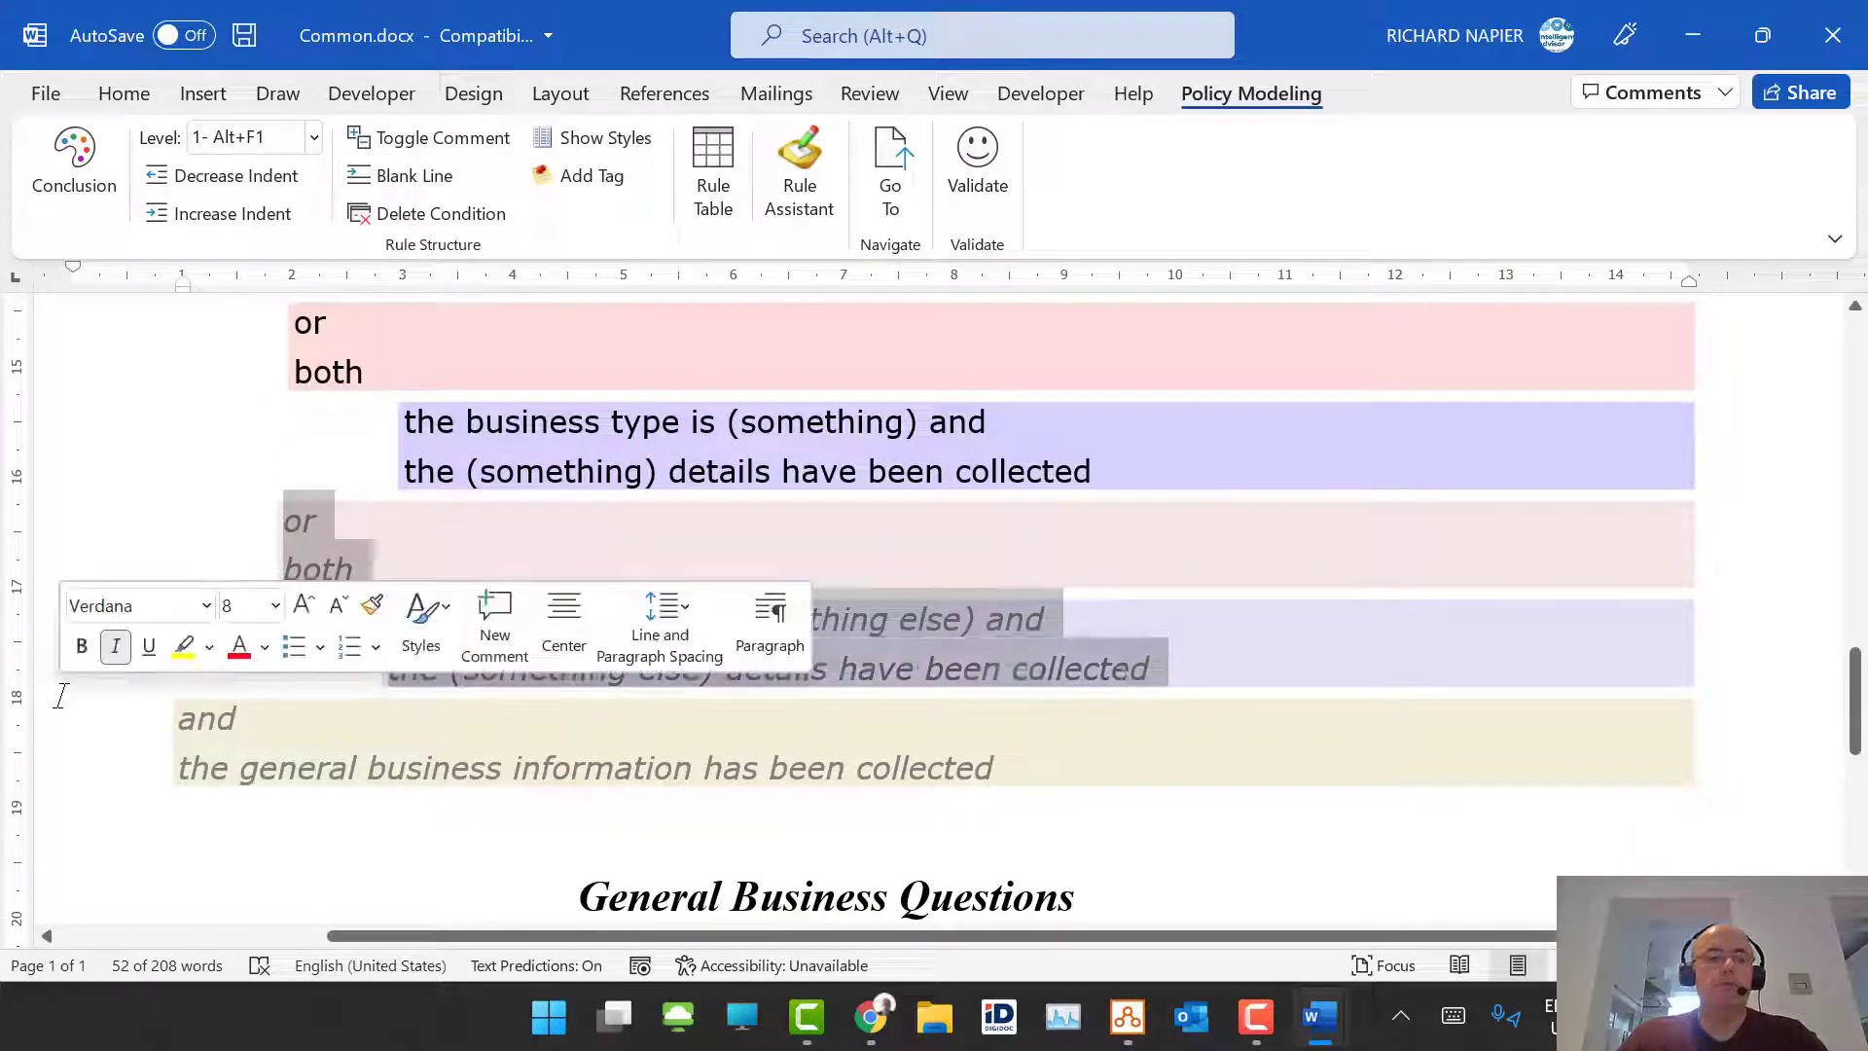
key("Delete")
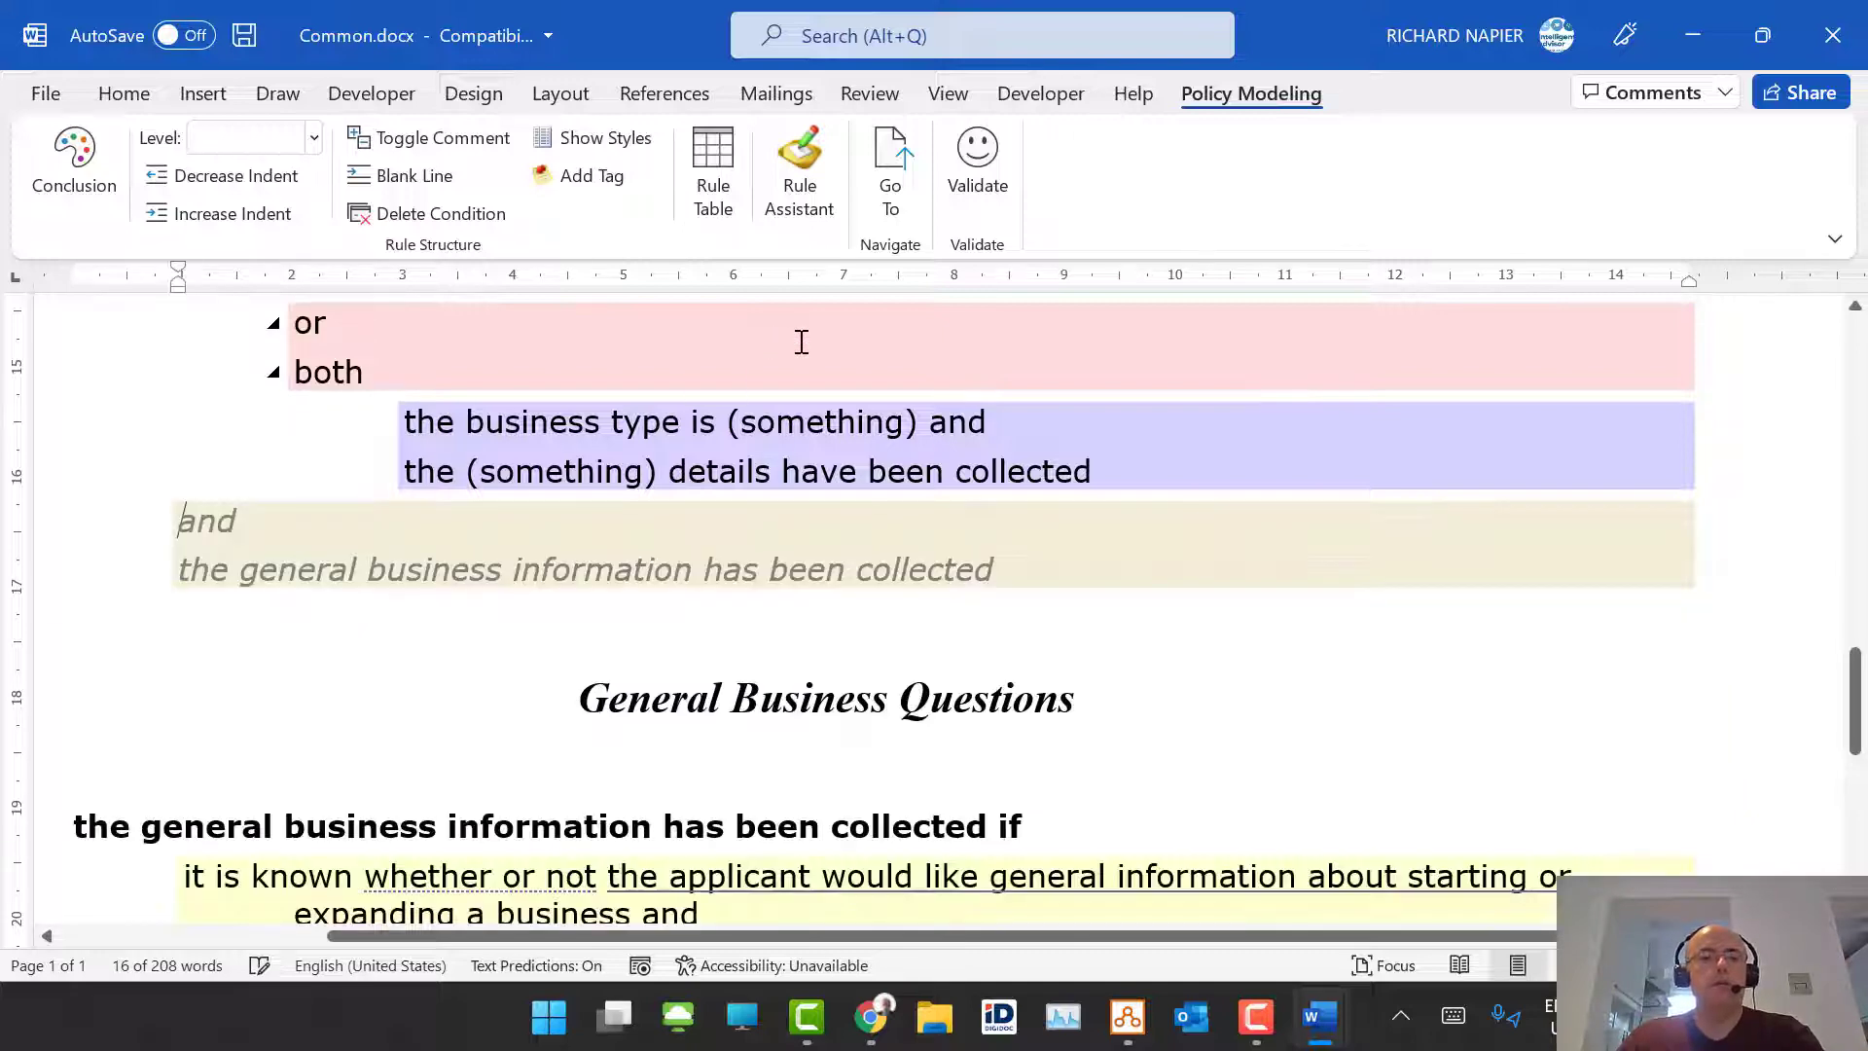
left_click_drag(41, 531, 55, 562)
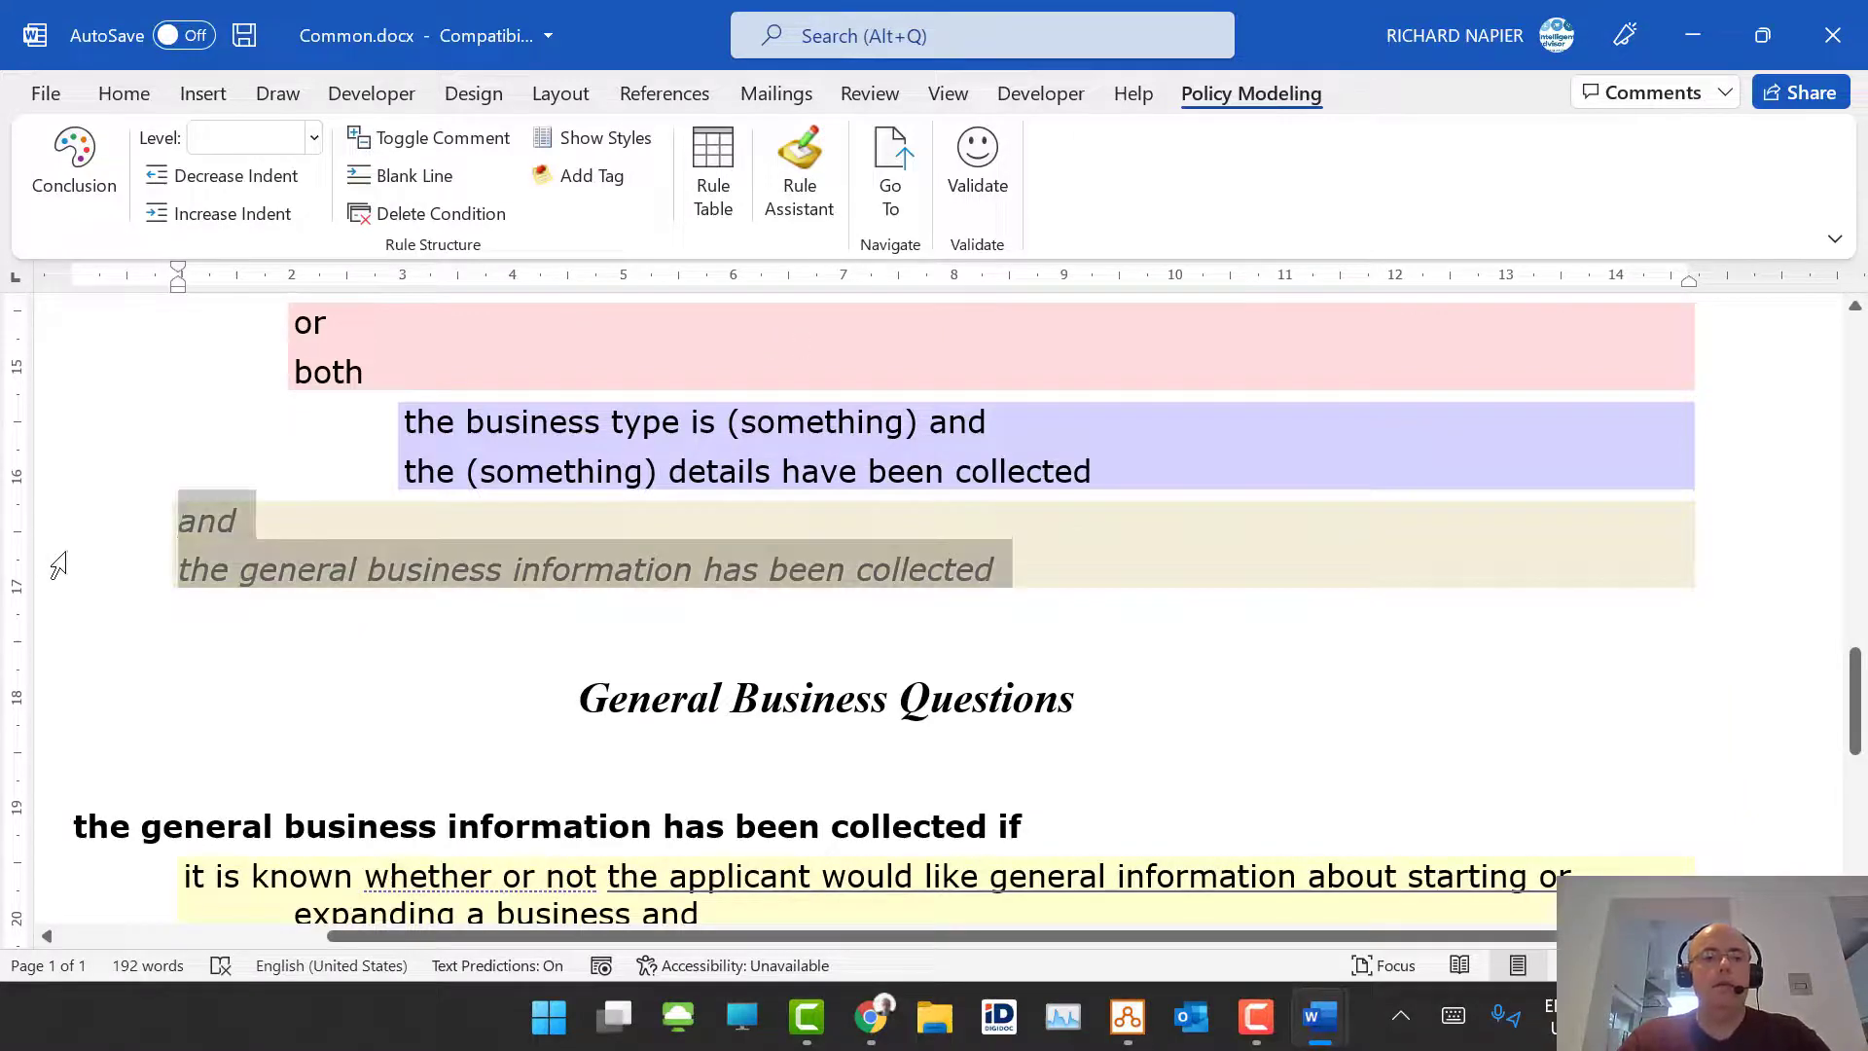
left_click(420, 142)
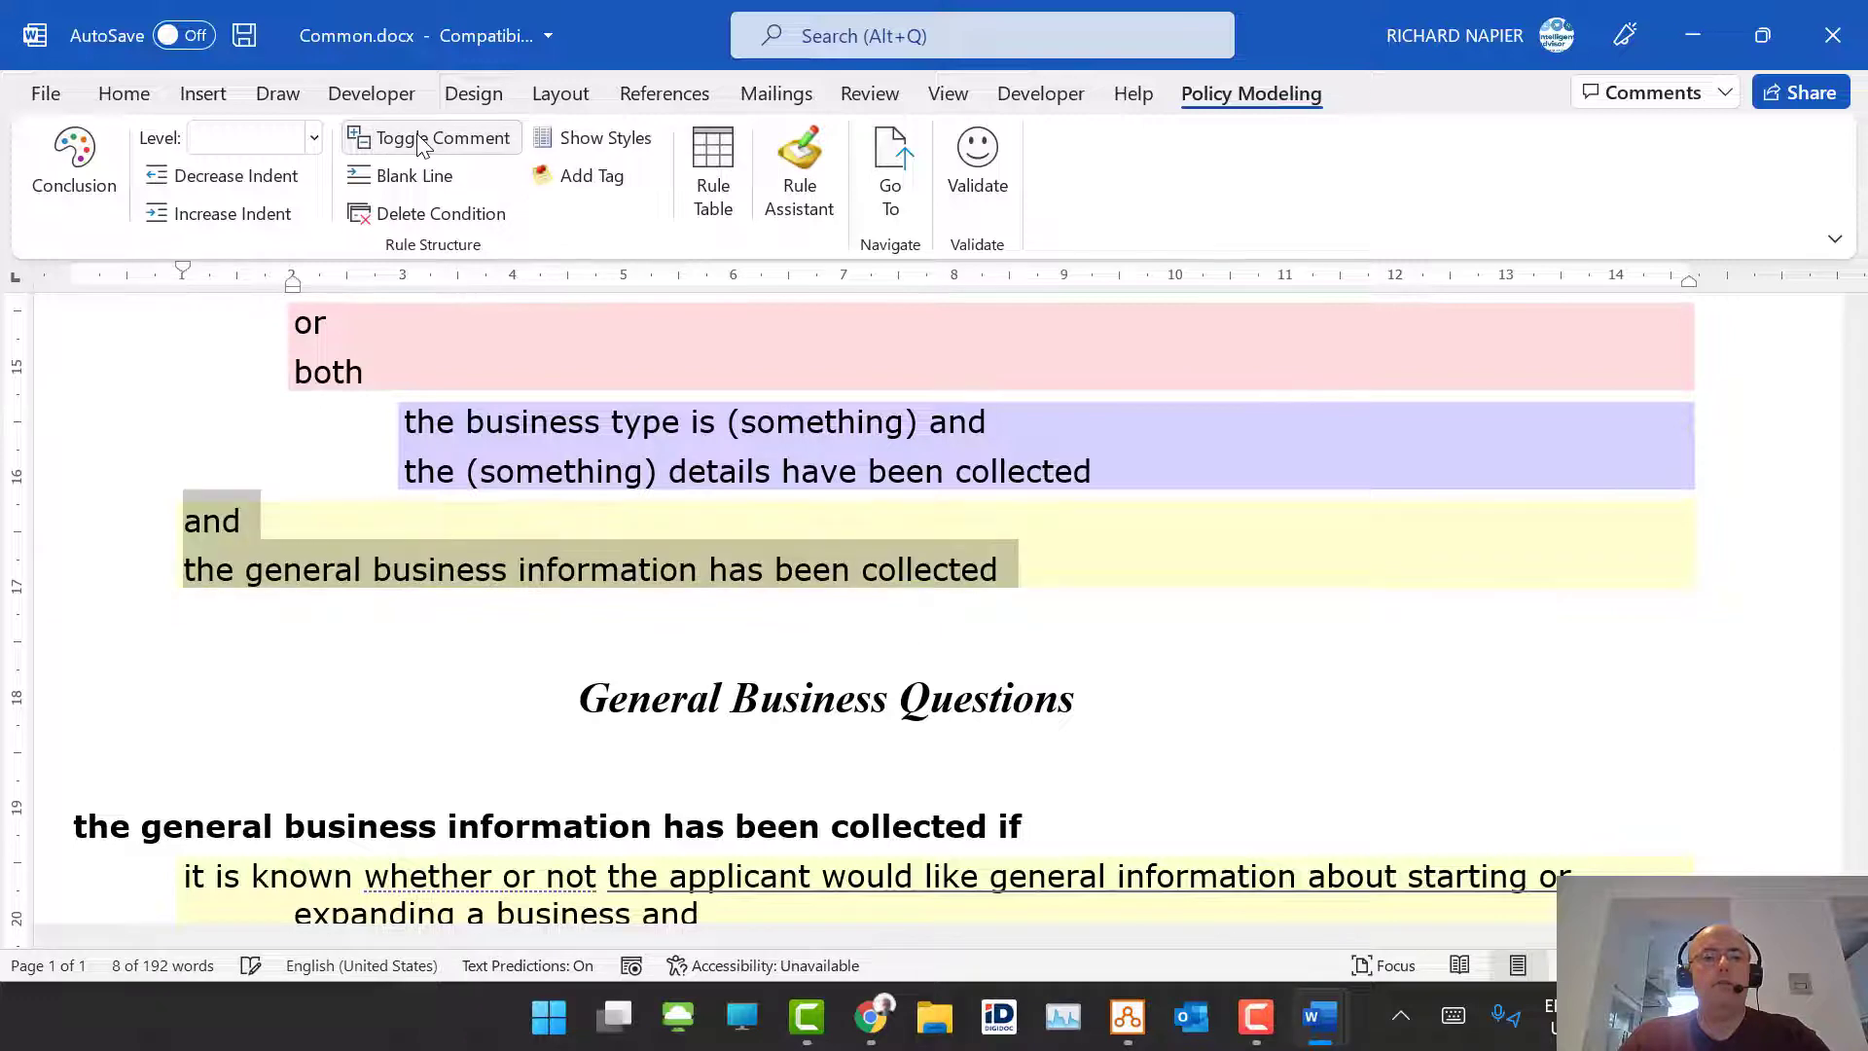
Step: Replace the (something) placeholder in the sample rule's second business type condition with hair salon
scroll(603, 416, "up", 3)
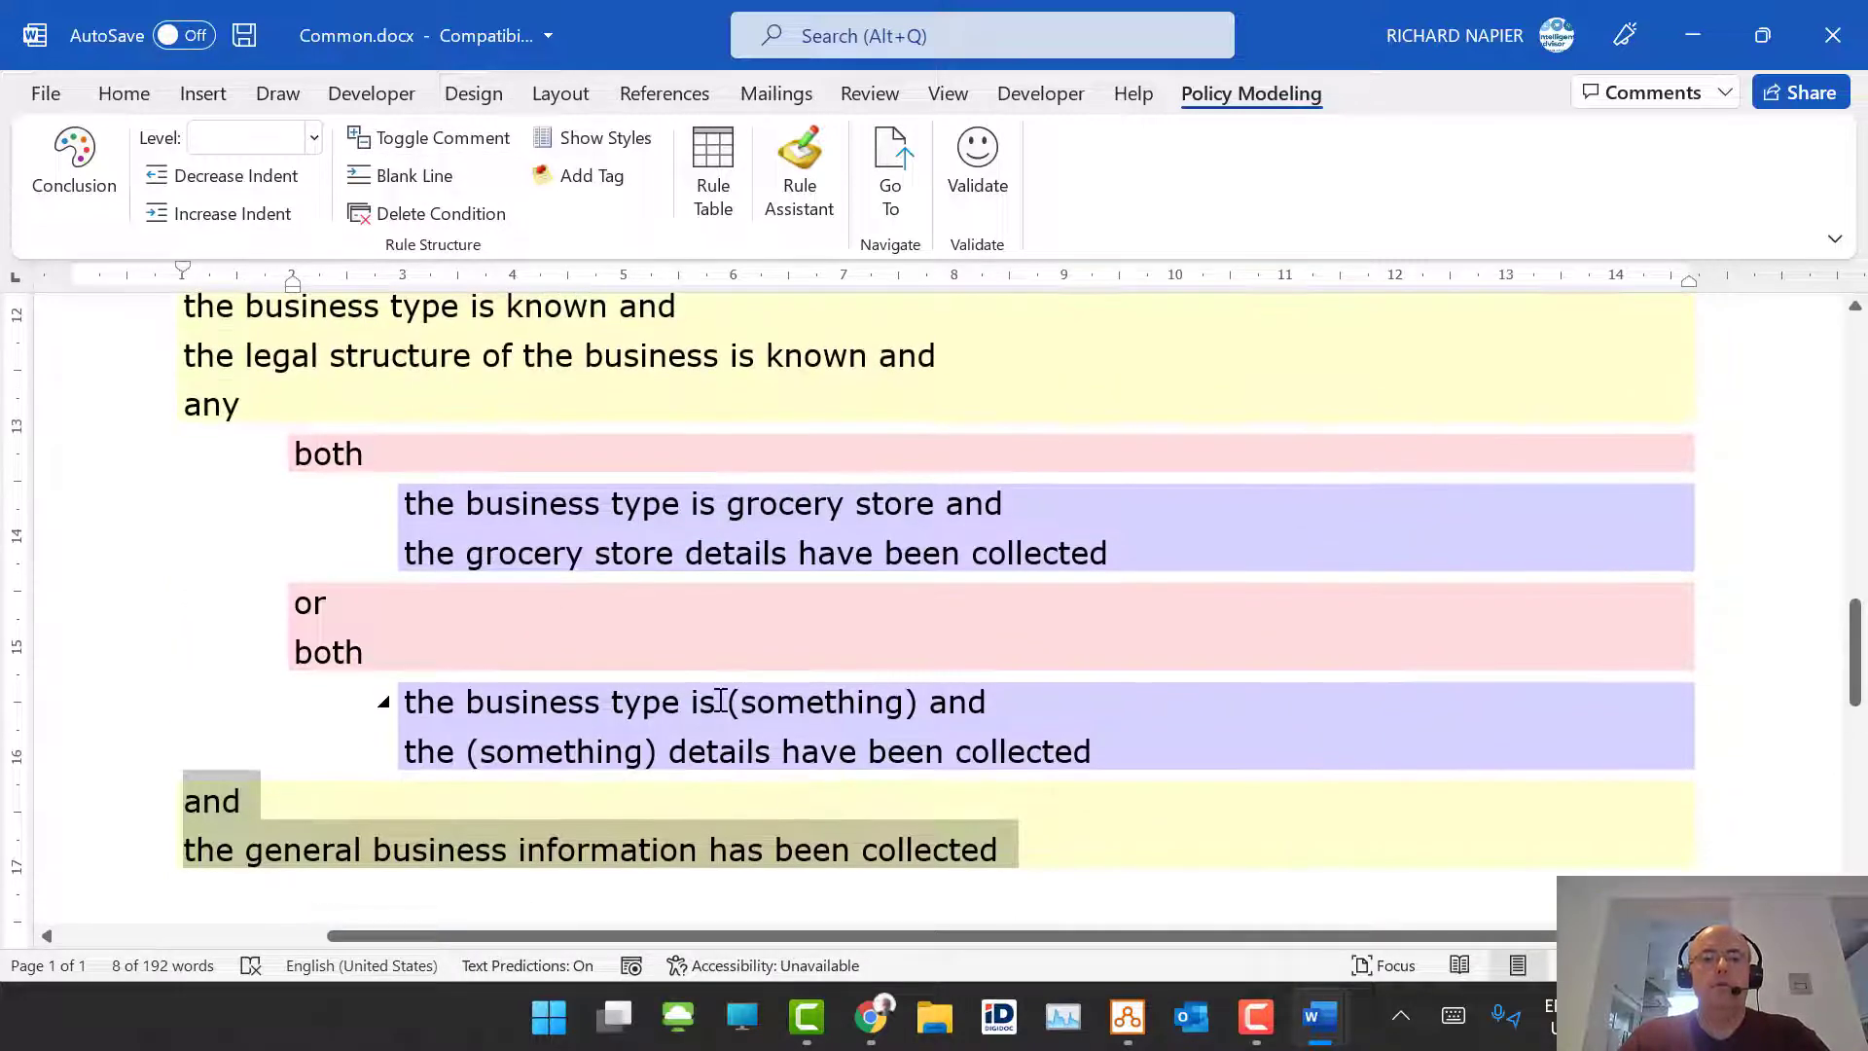
left_click_drag(739, 700, 926, 724)
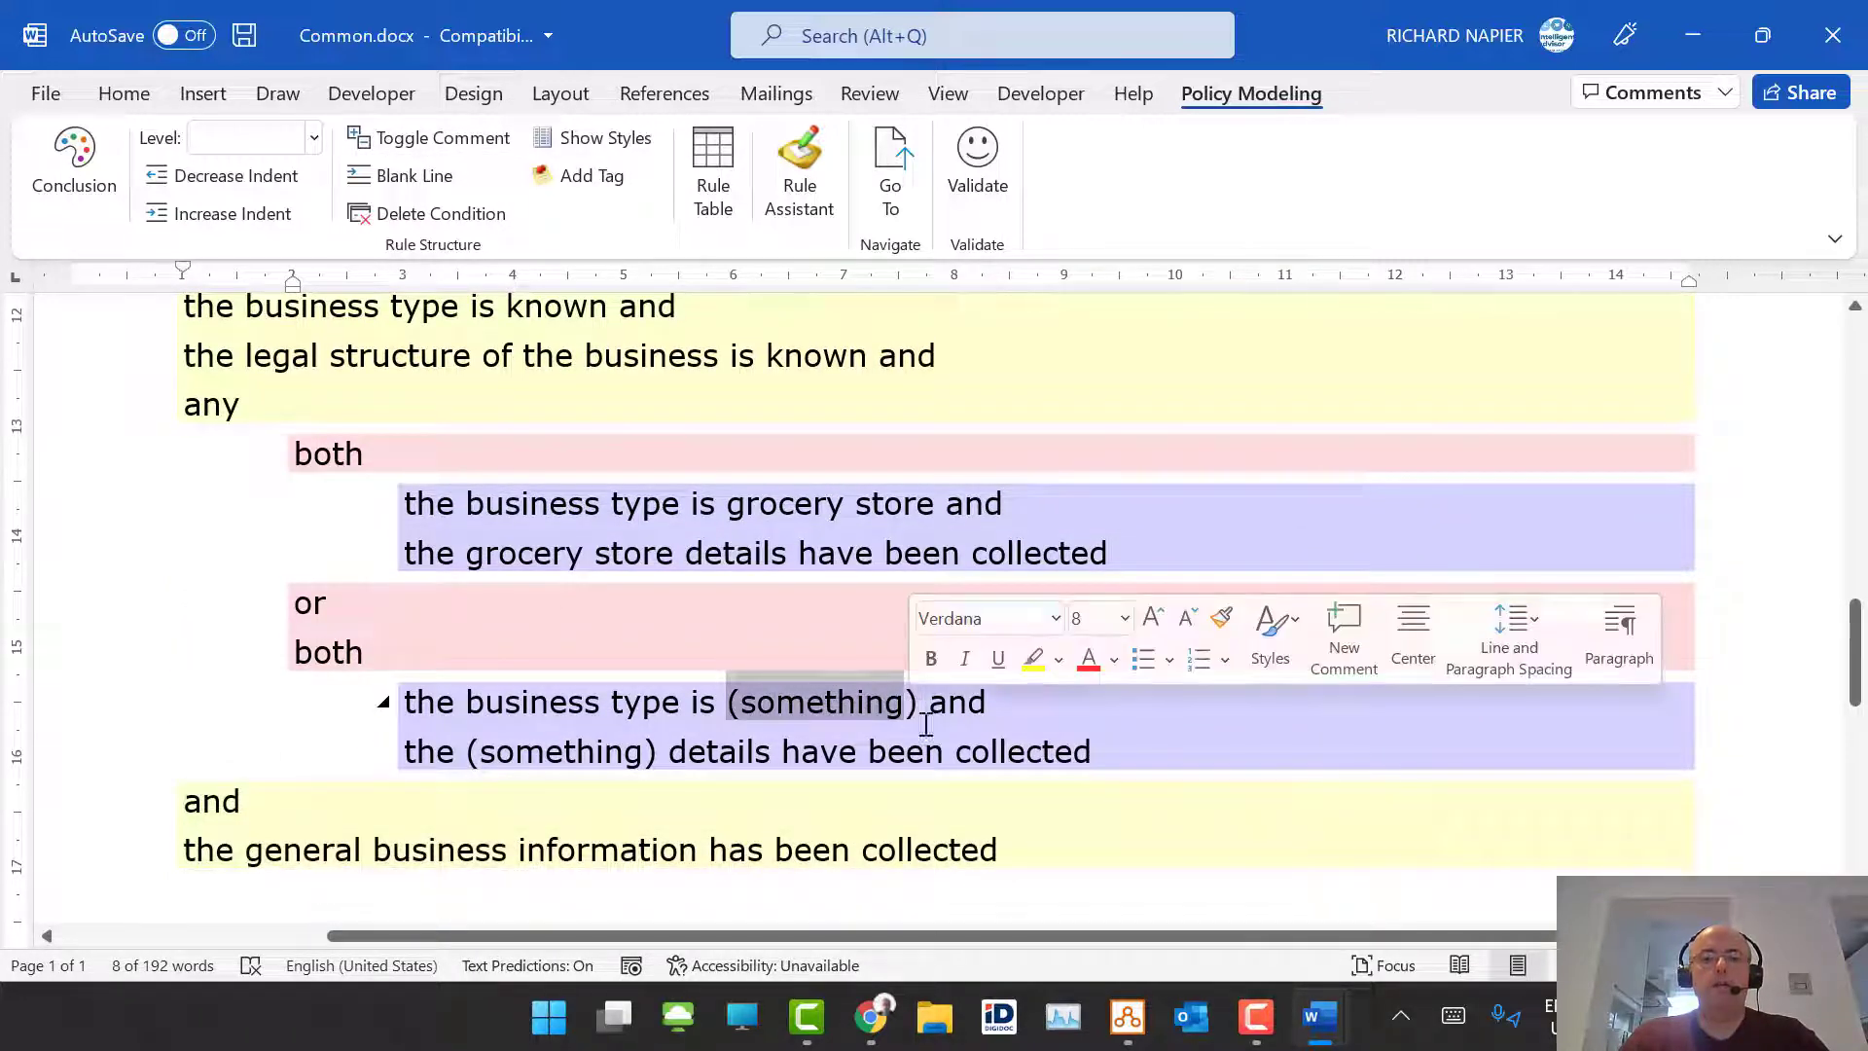
key("shift+Right")
type("h")
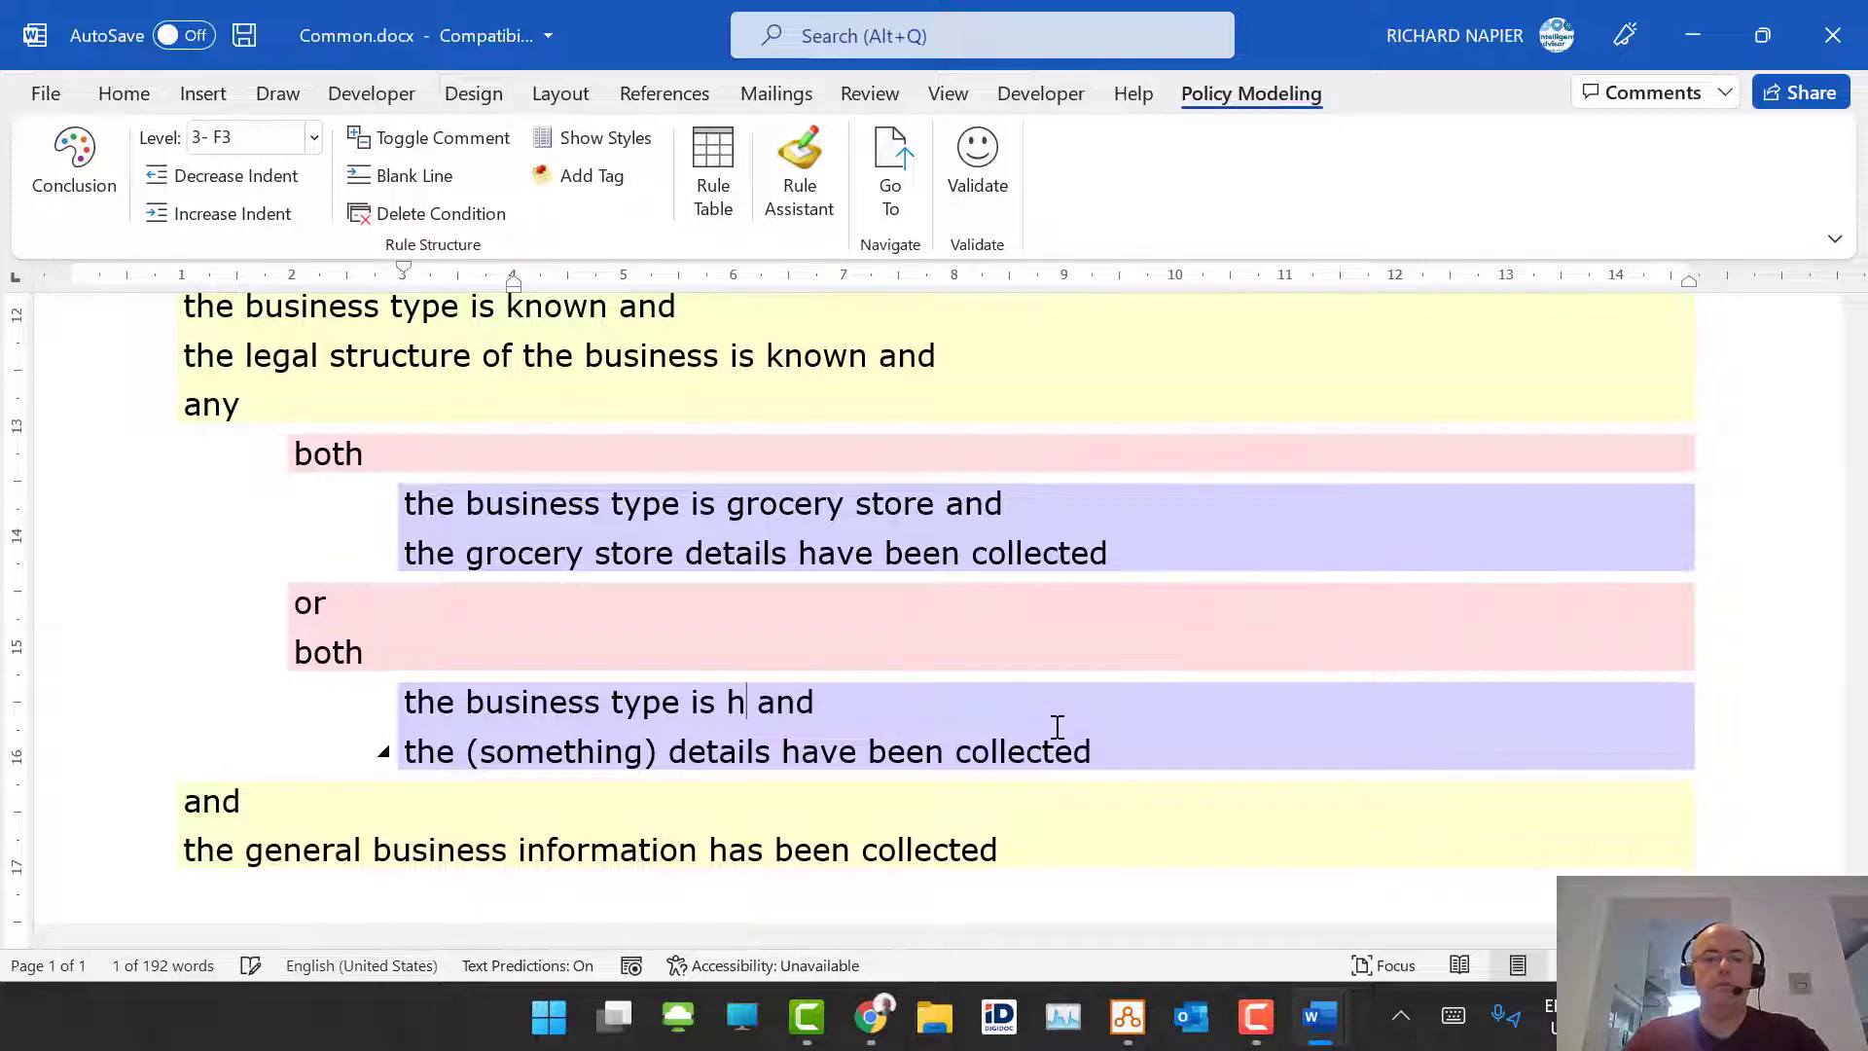
type("air")
key("BackSpace")
type("ir")
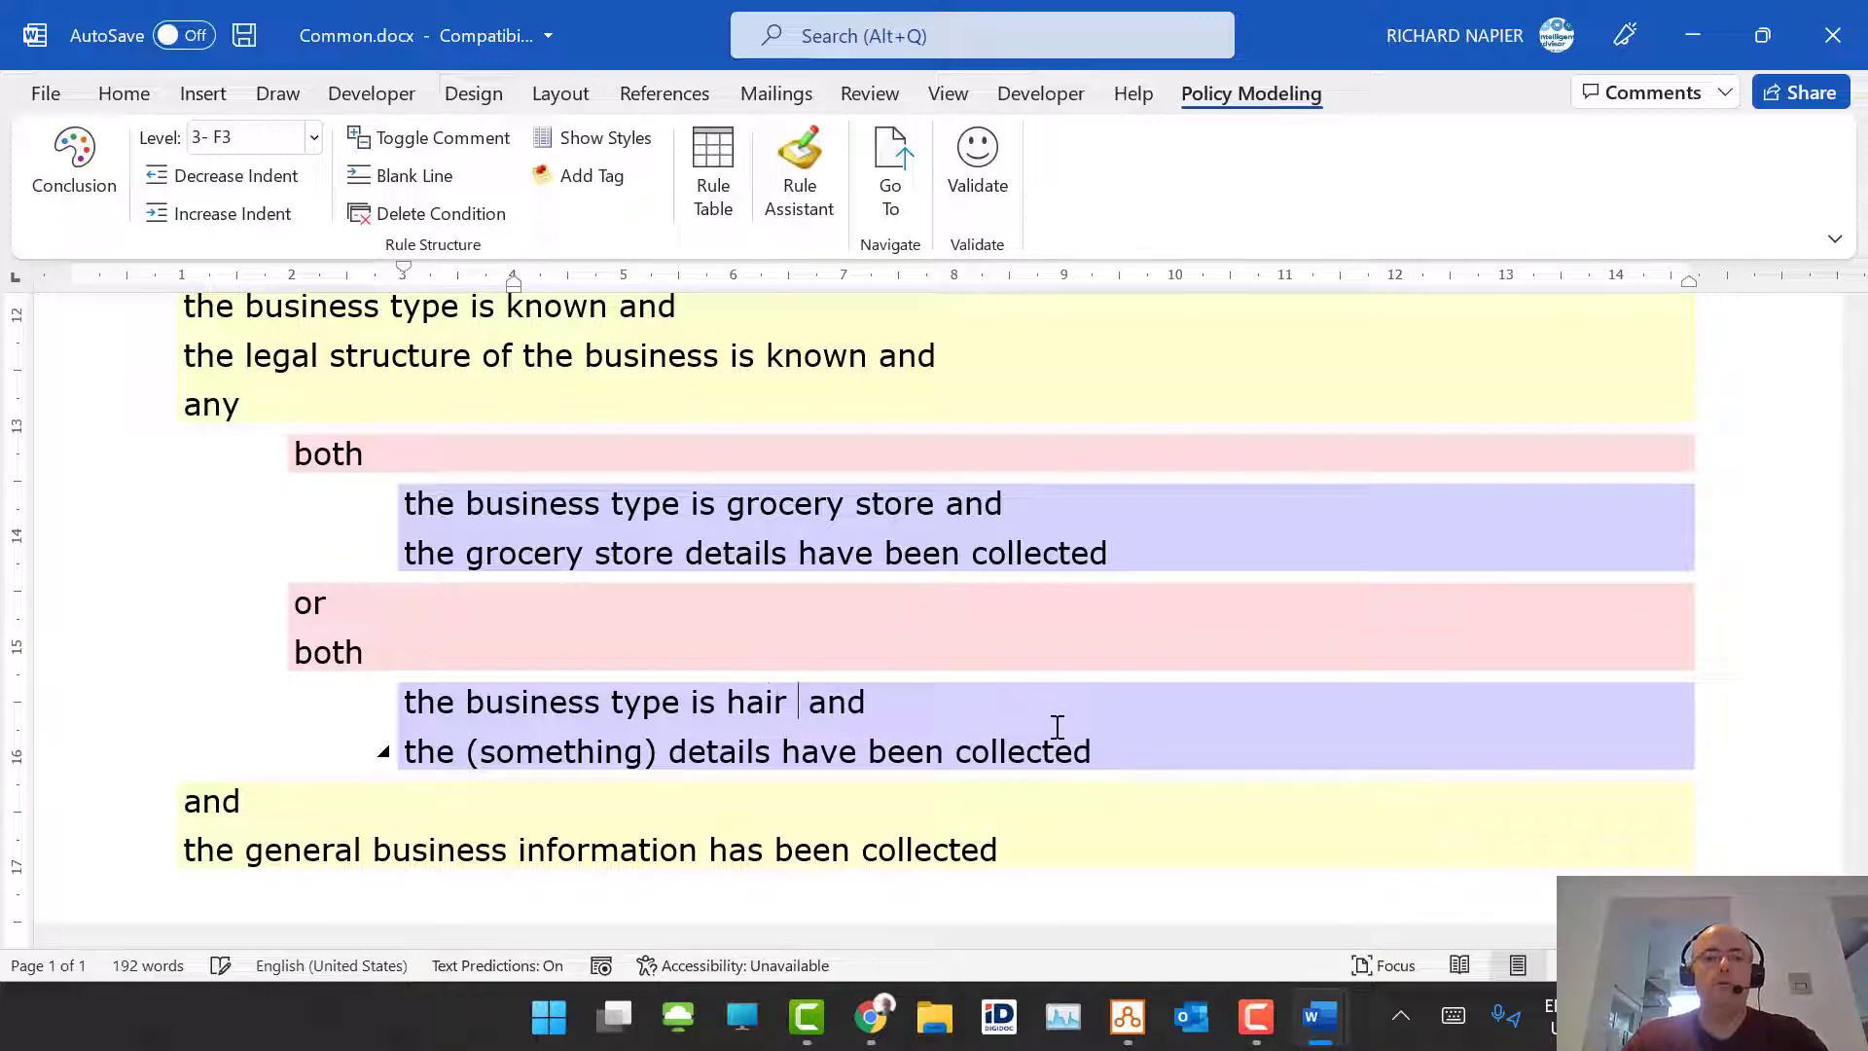
key("BackSpace")
key("BackSpace")
key("BackSpace")
type("r")
key("BackSpace")
type("r")
key("BackSpace")
type("ir salon")
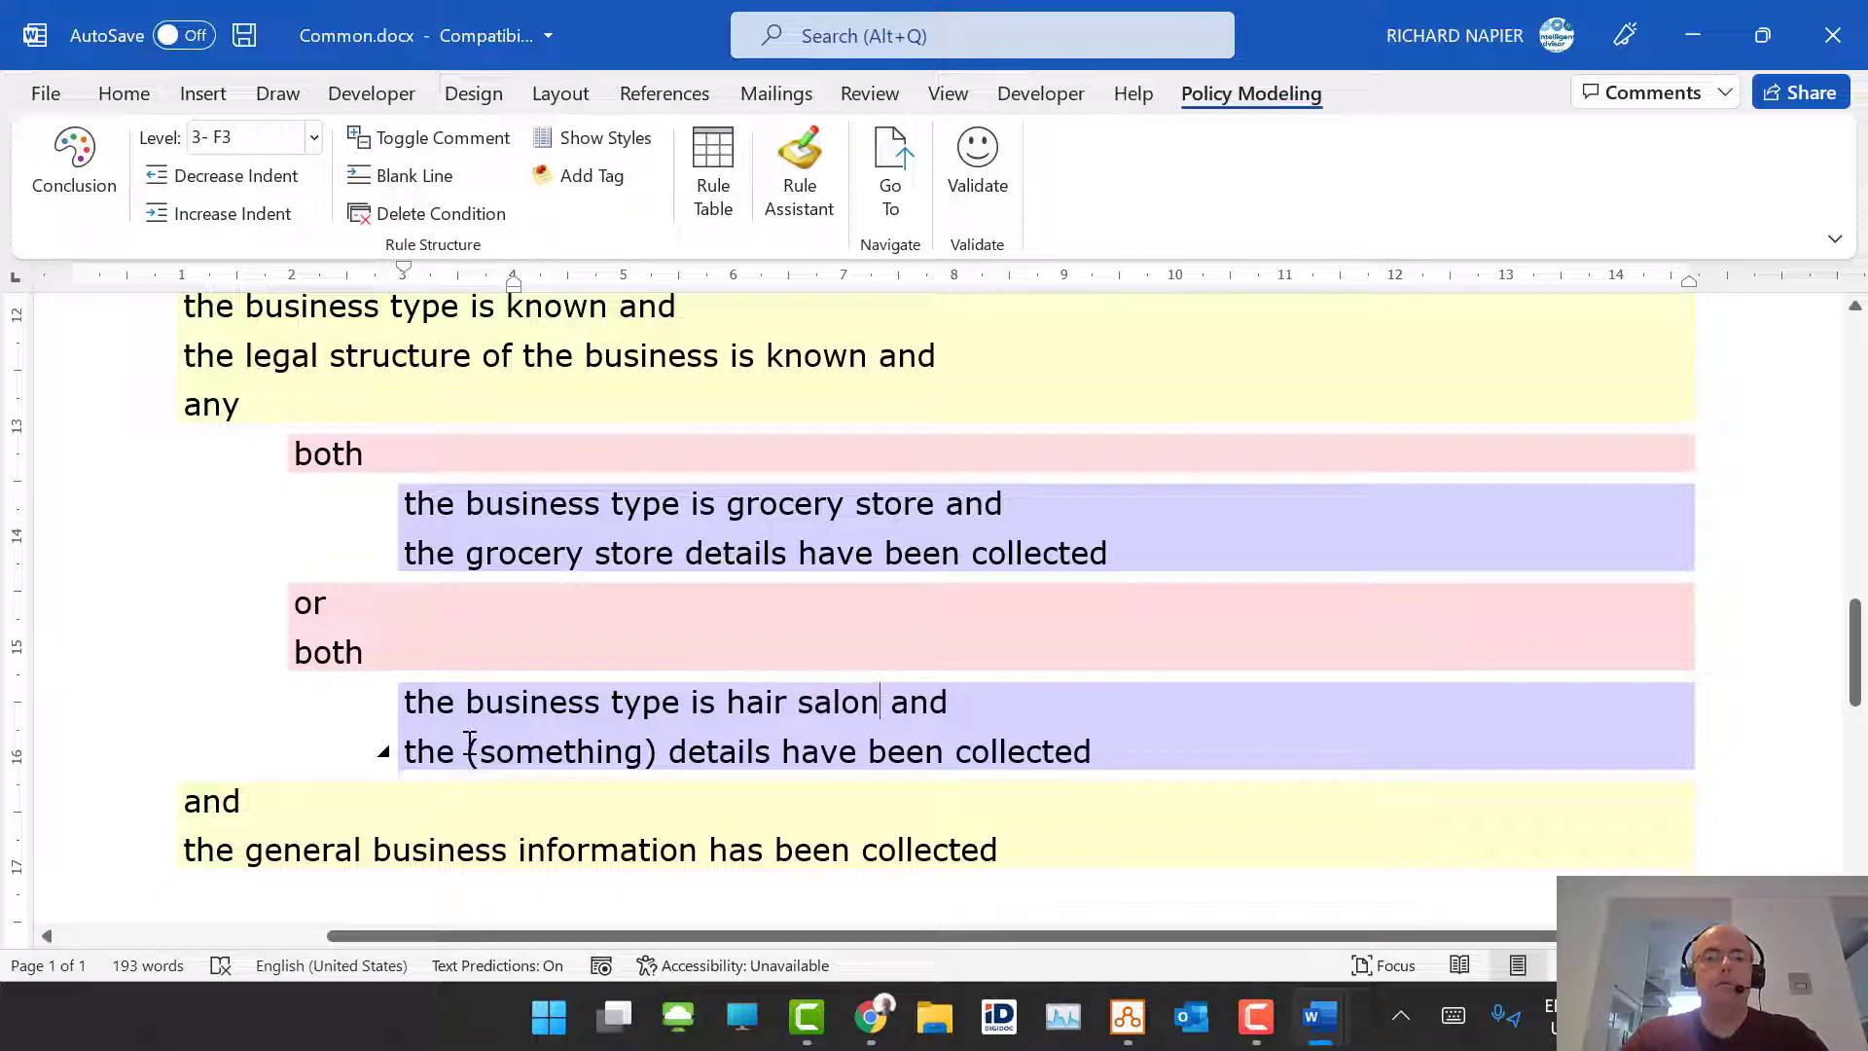
Step: Replace (something) in the details-collected condition with hair salon and validate the rule document
left_click_drag(470, 742, 658, 755)
key("Delete")
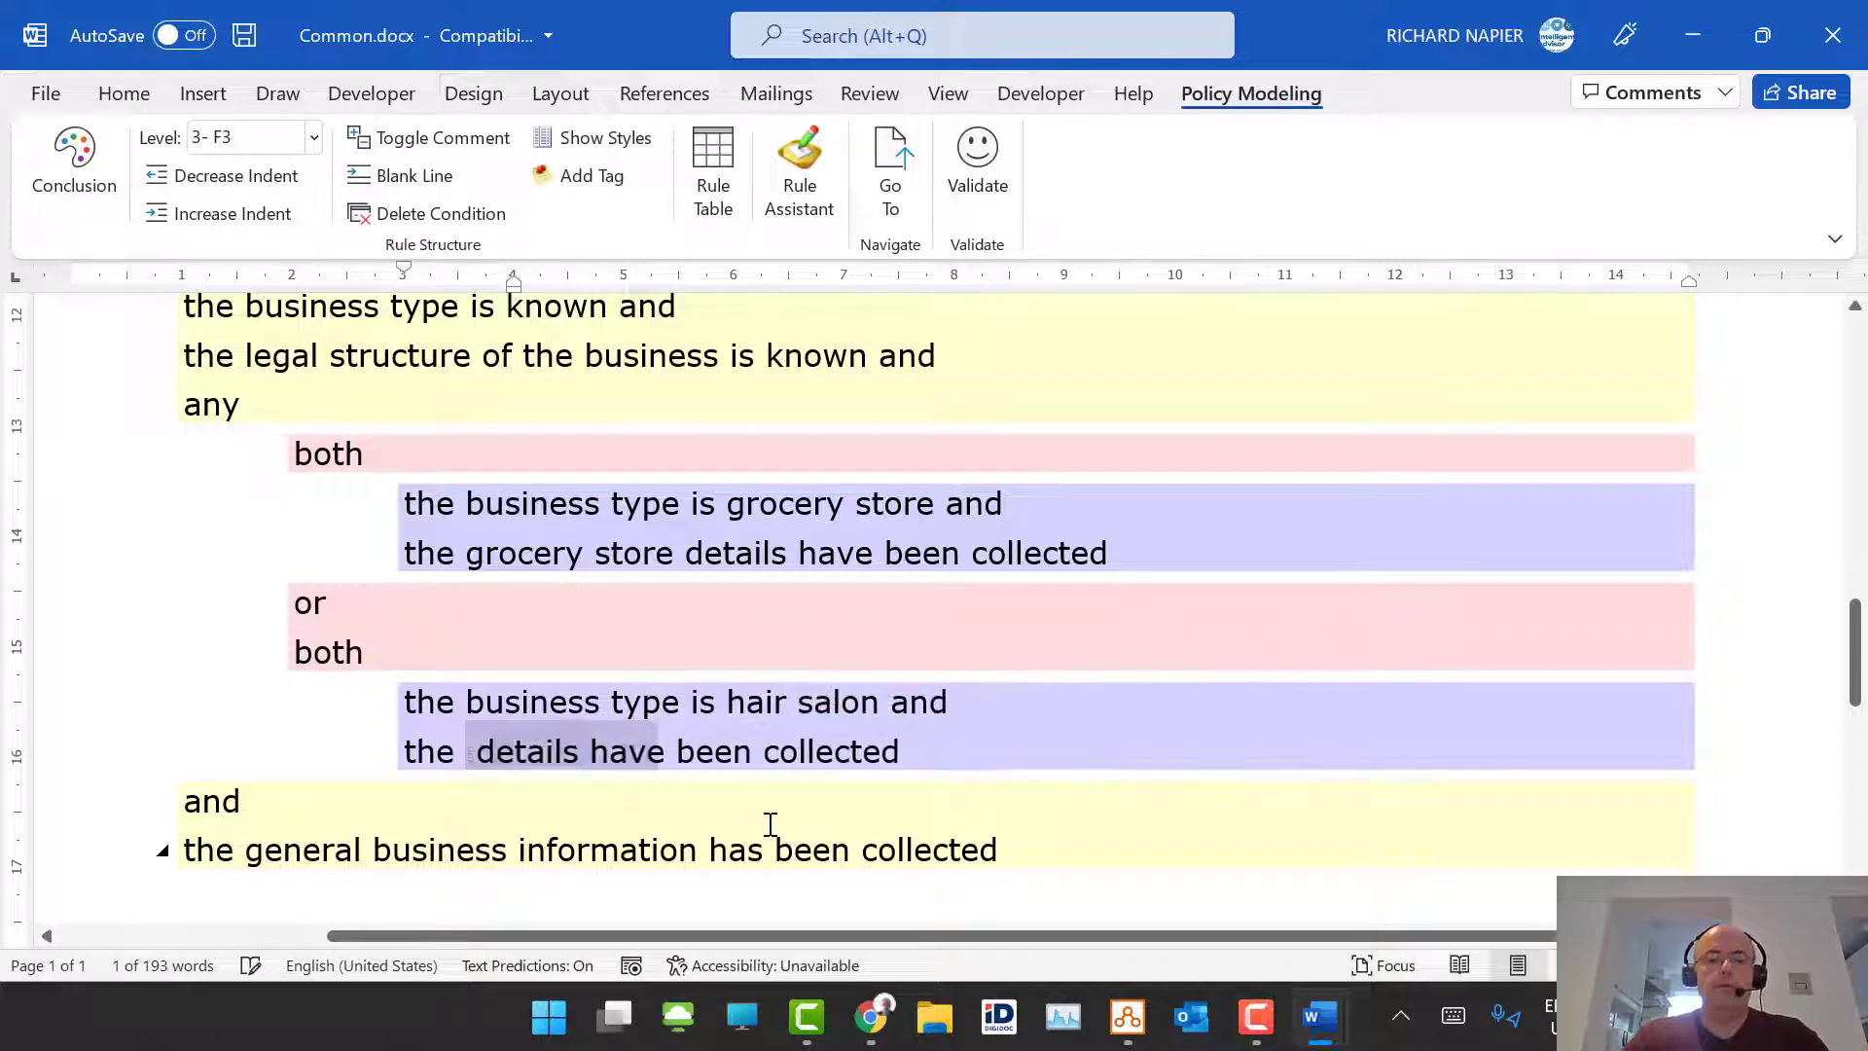
type("hair salon")
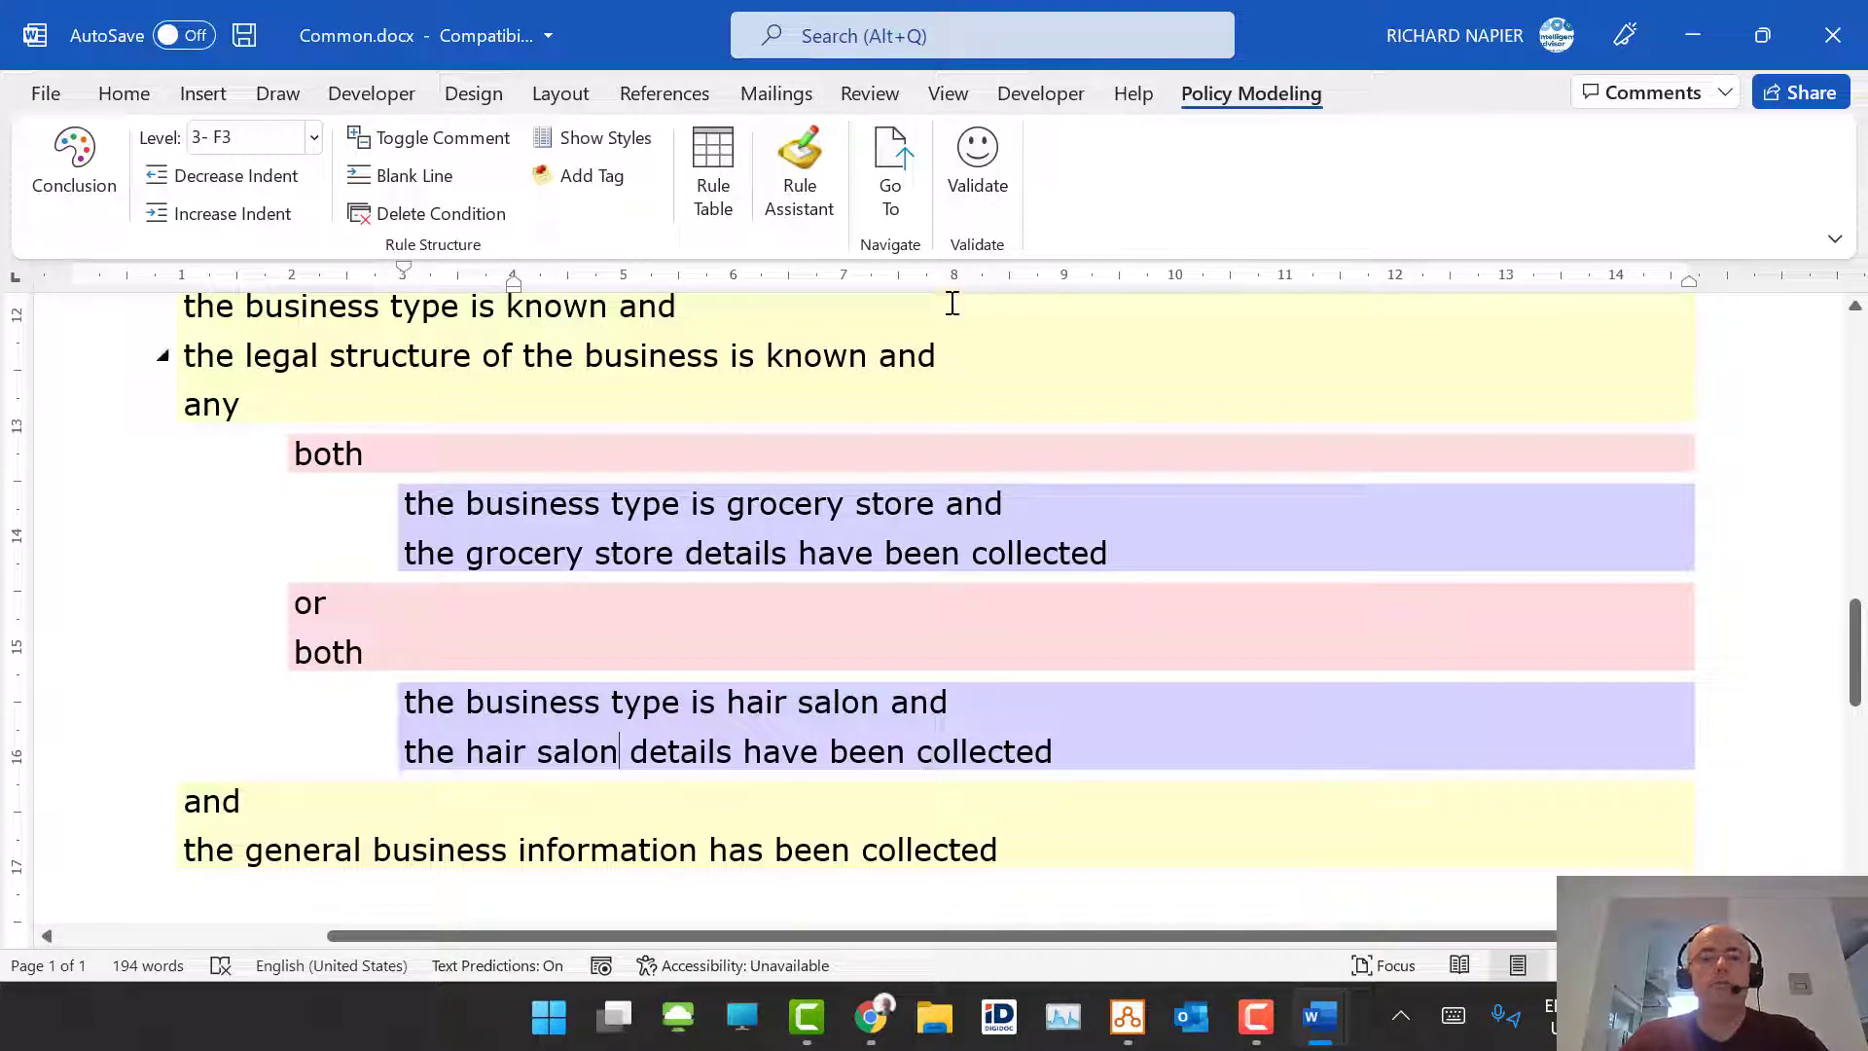
left_click(974, 174)
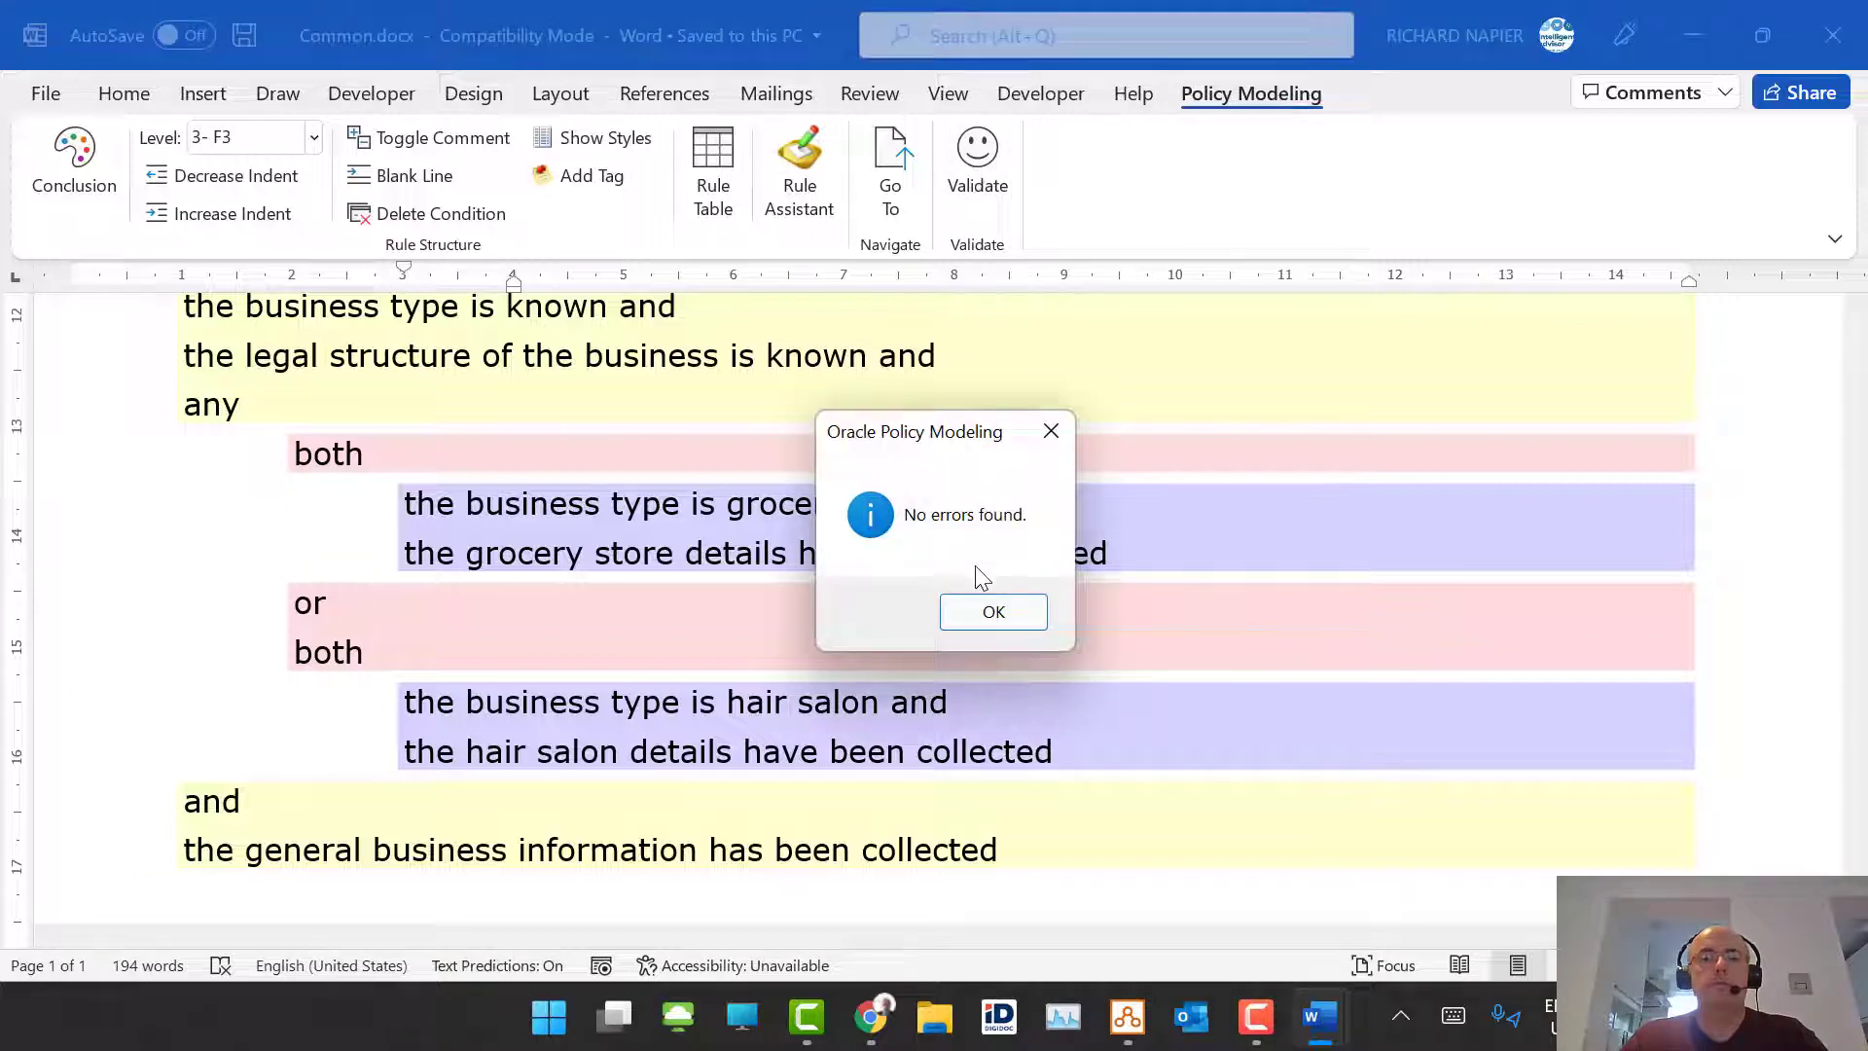
left_click(988, 616)
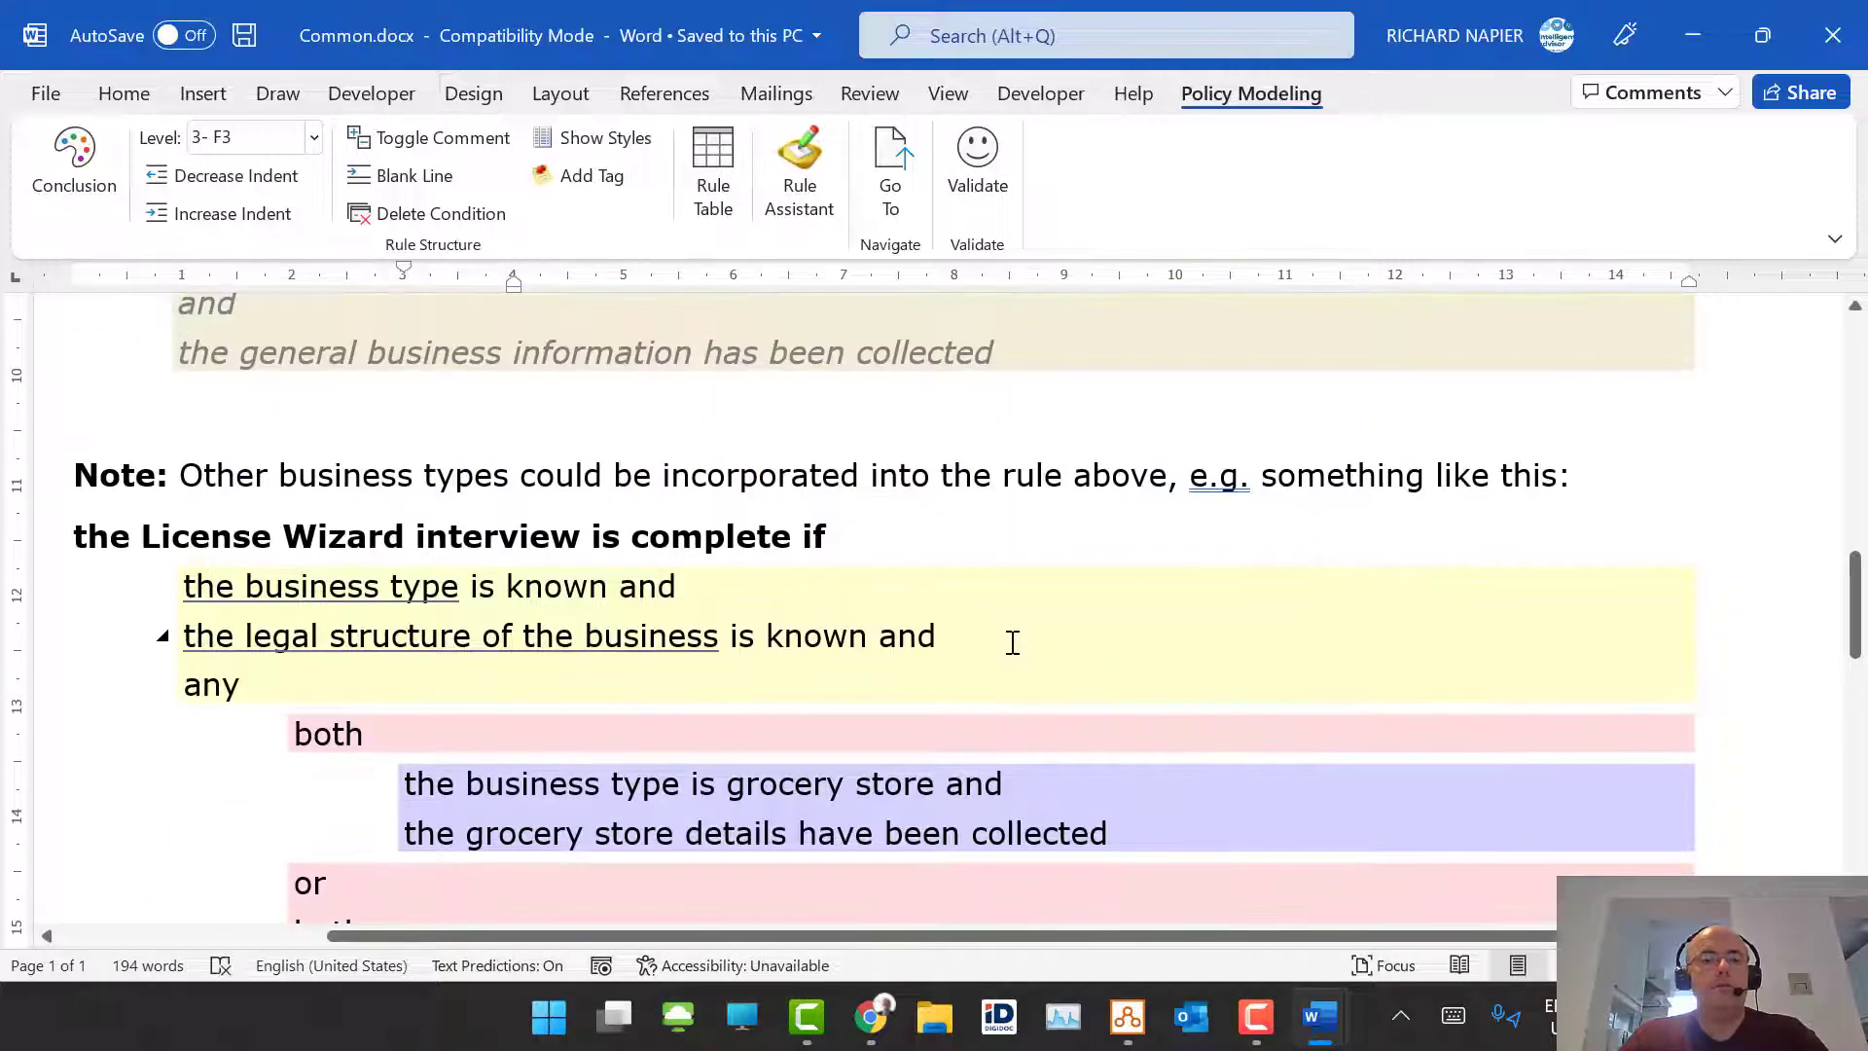
Step: Review the revised interview-complete rule and the general business information rule that its last condition relies on
scroll(1011, 642, "down", 4)
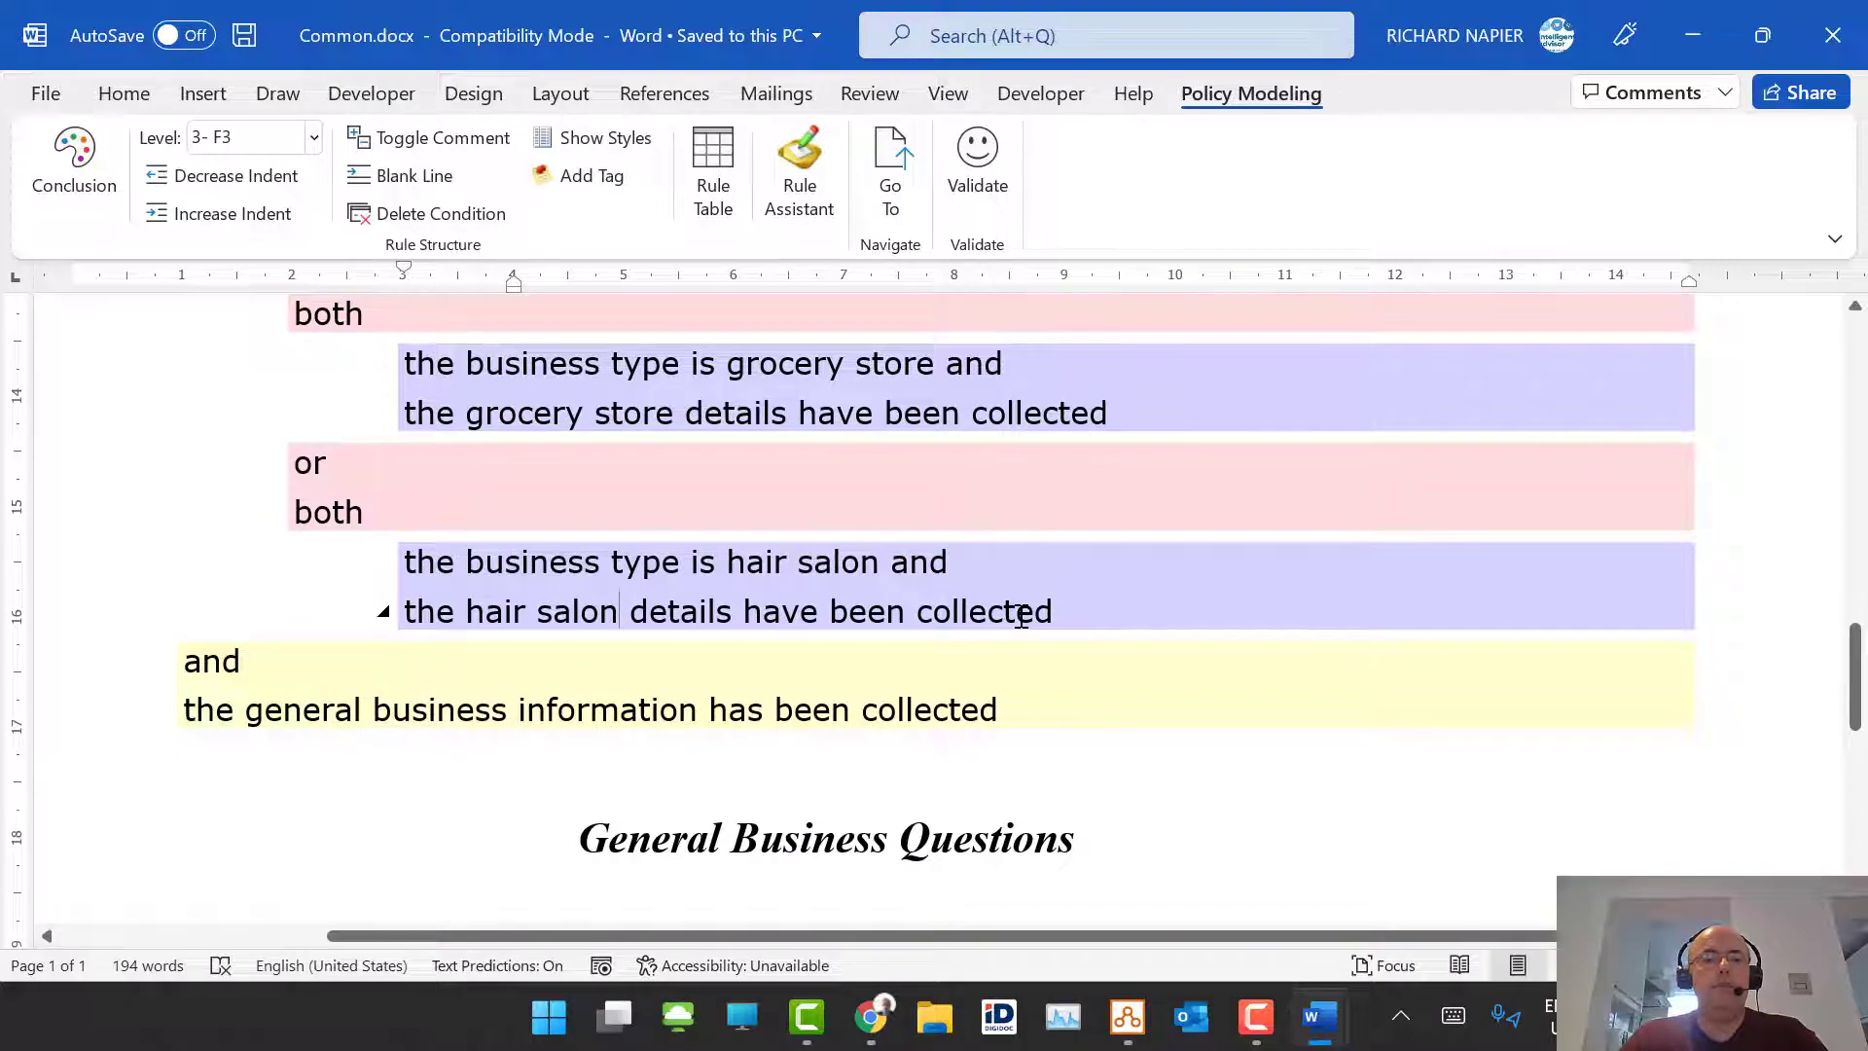
scroll(1020, 615, "up", 4)
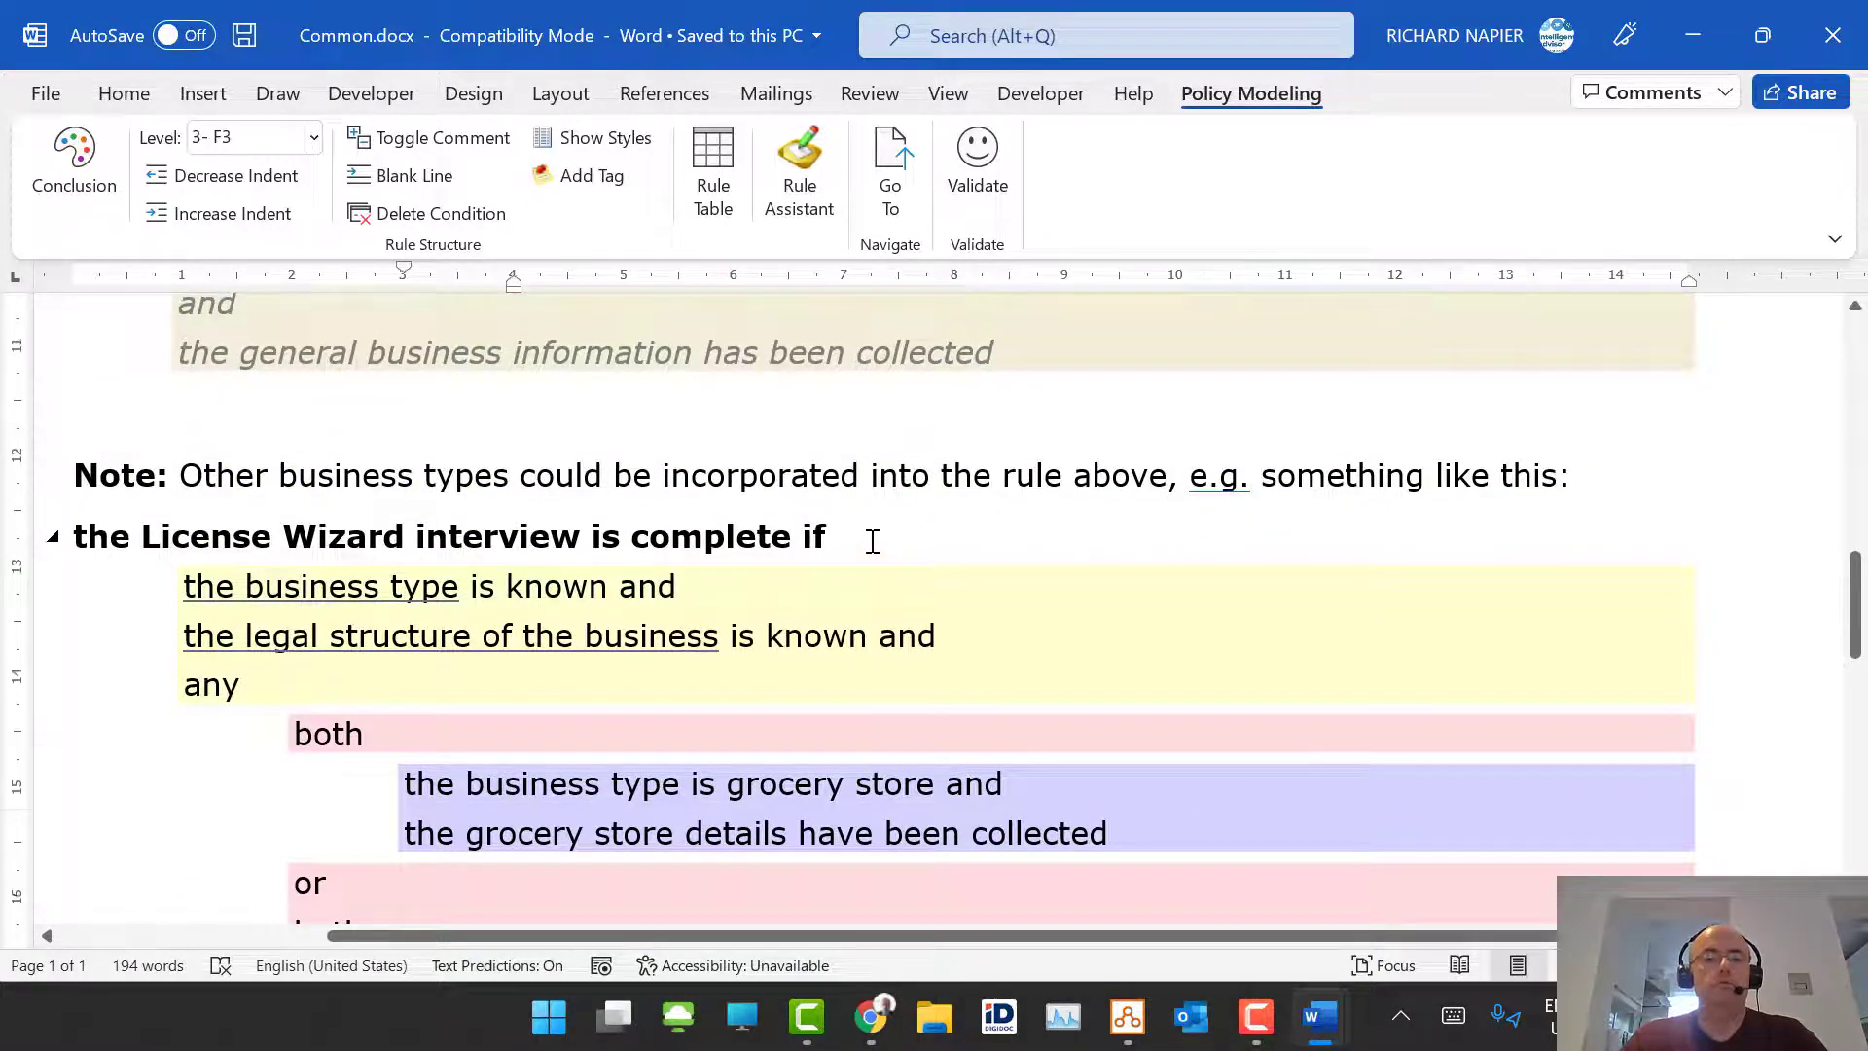
scroll(875, 538, "down", 8)
scroll(887, 533, "down", 1)
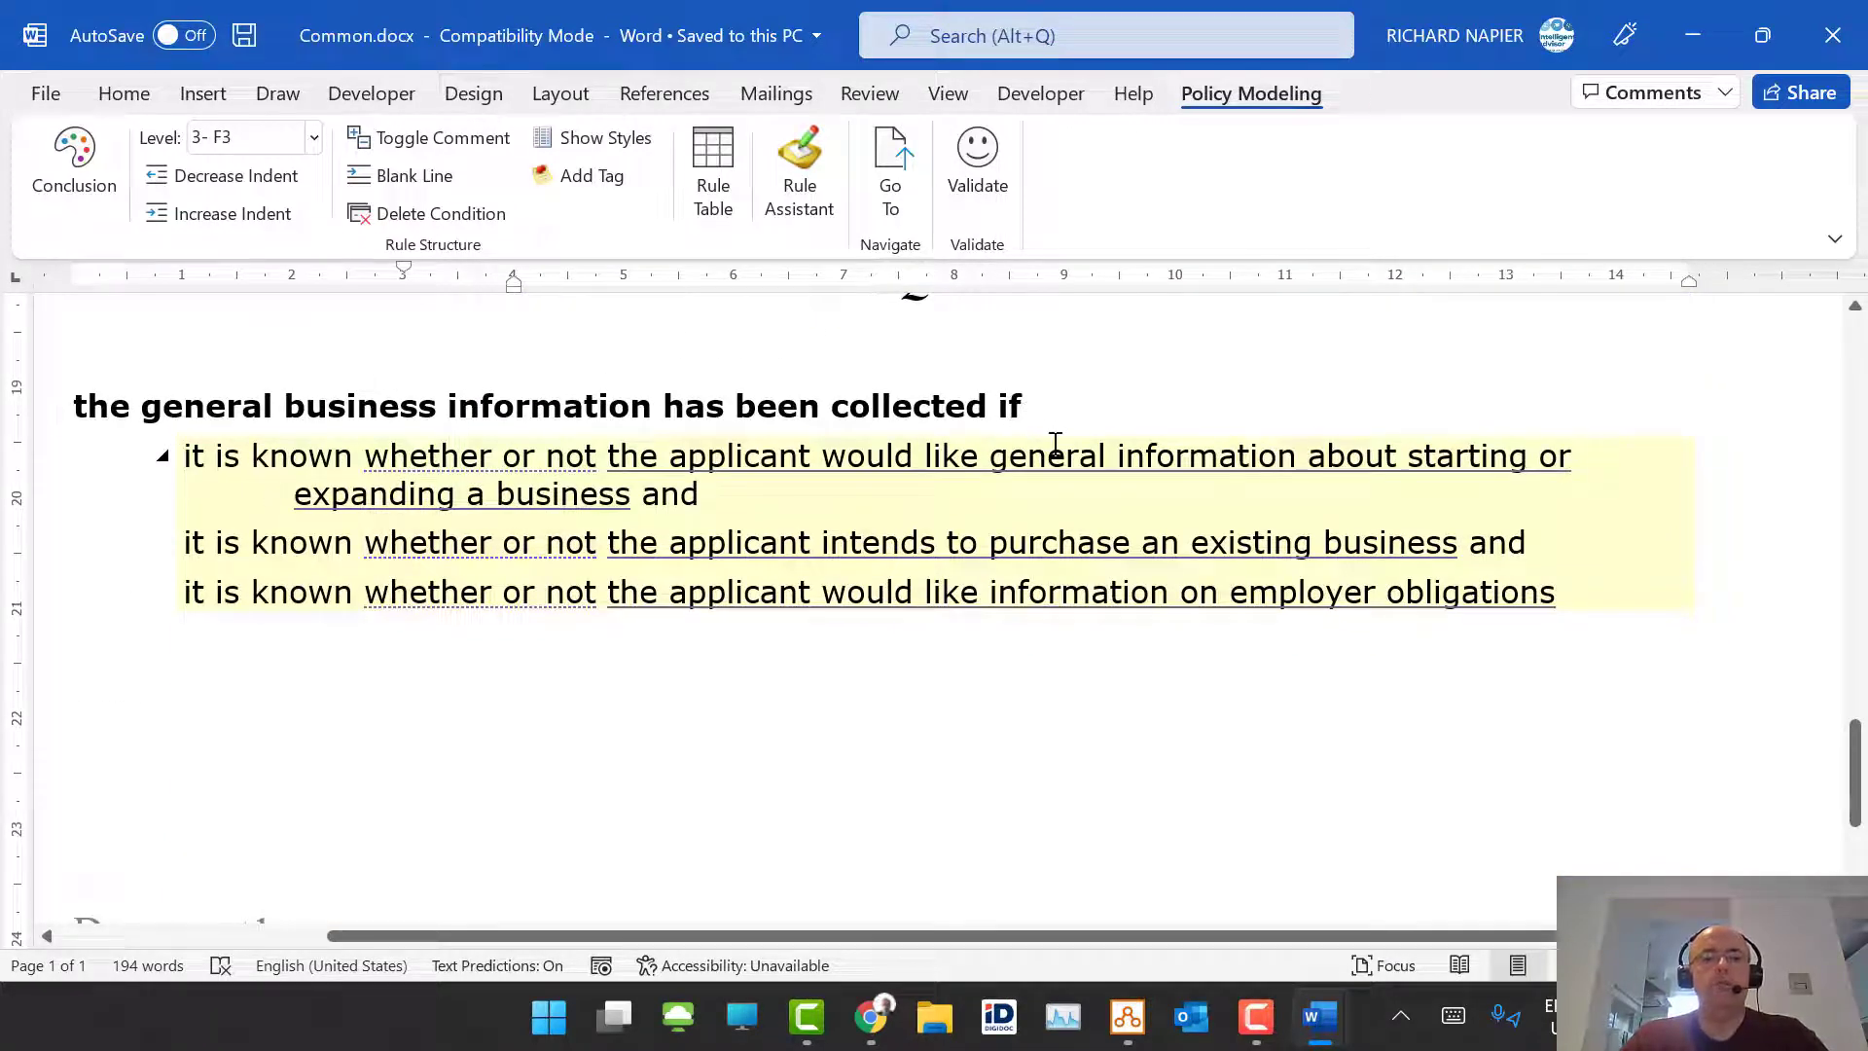
scroll(1051, 489, "up", 4)
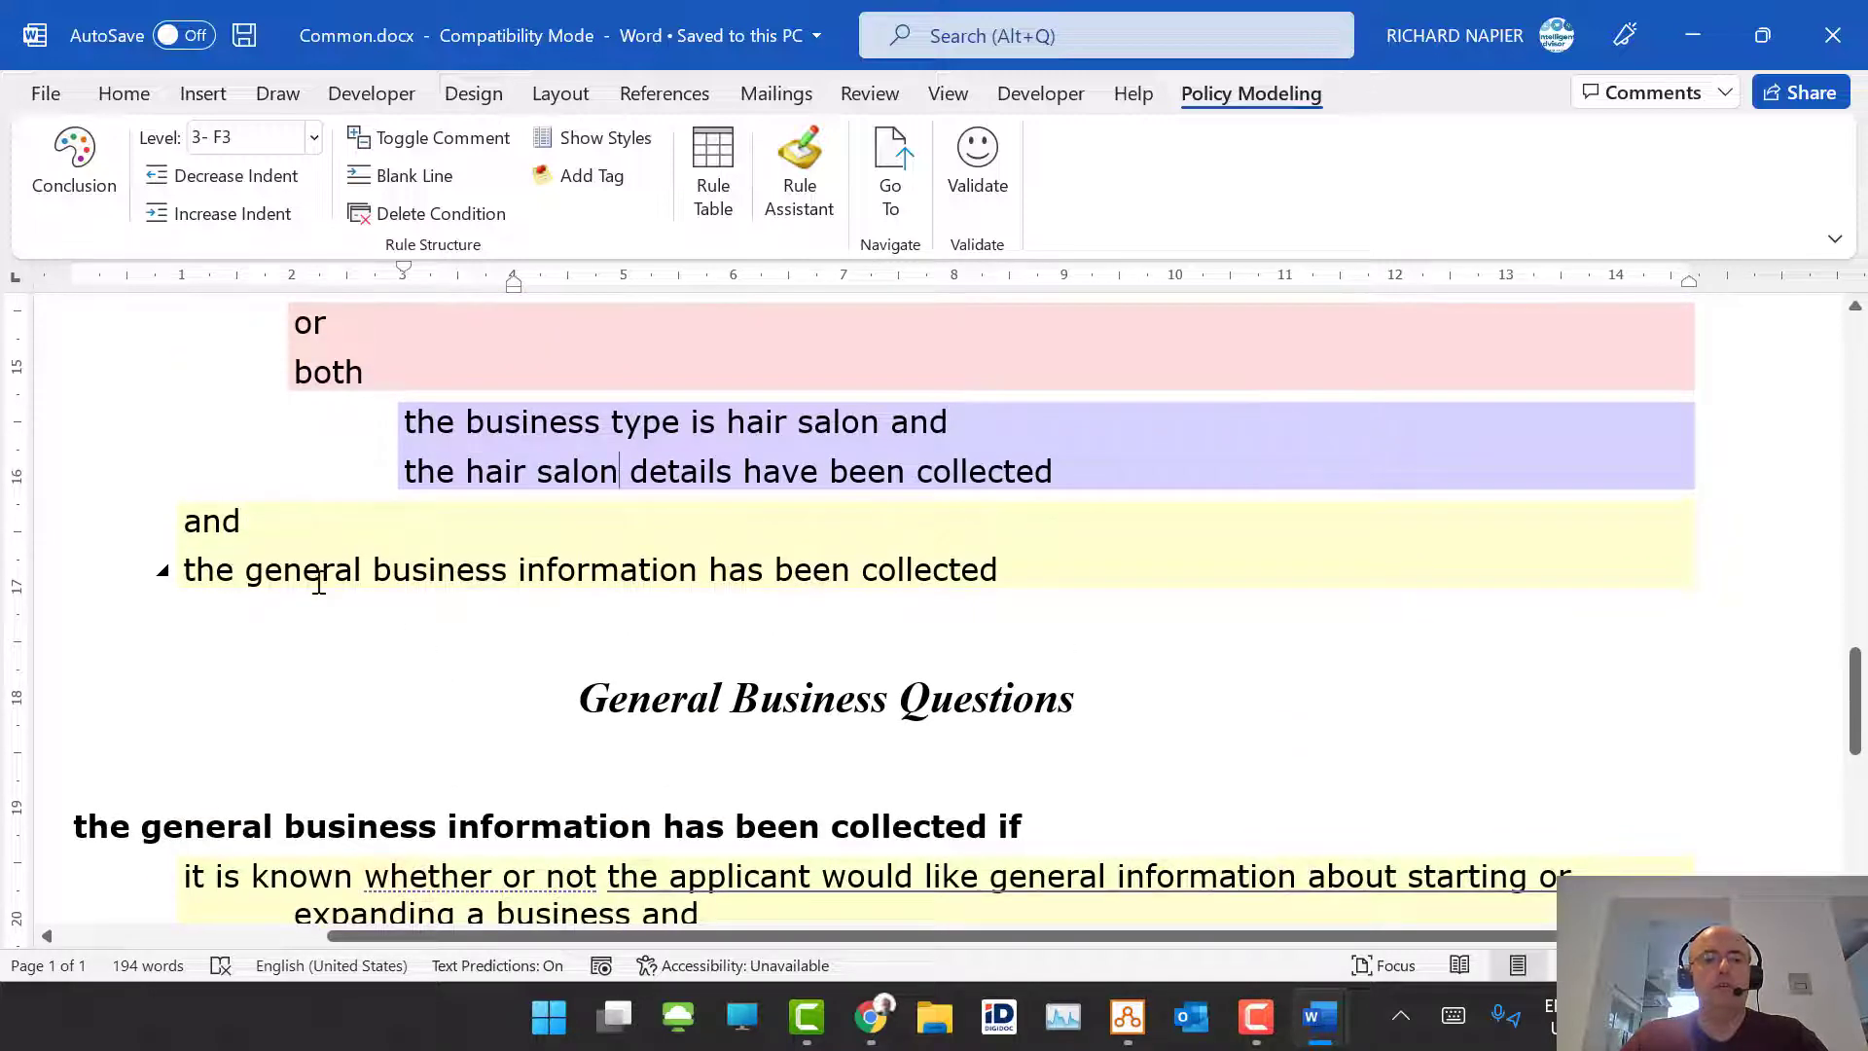
scroll(1020, 584, "down", 3)
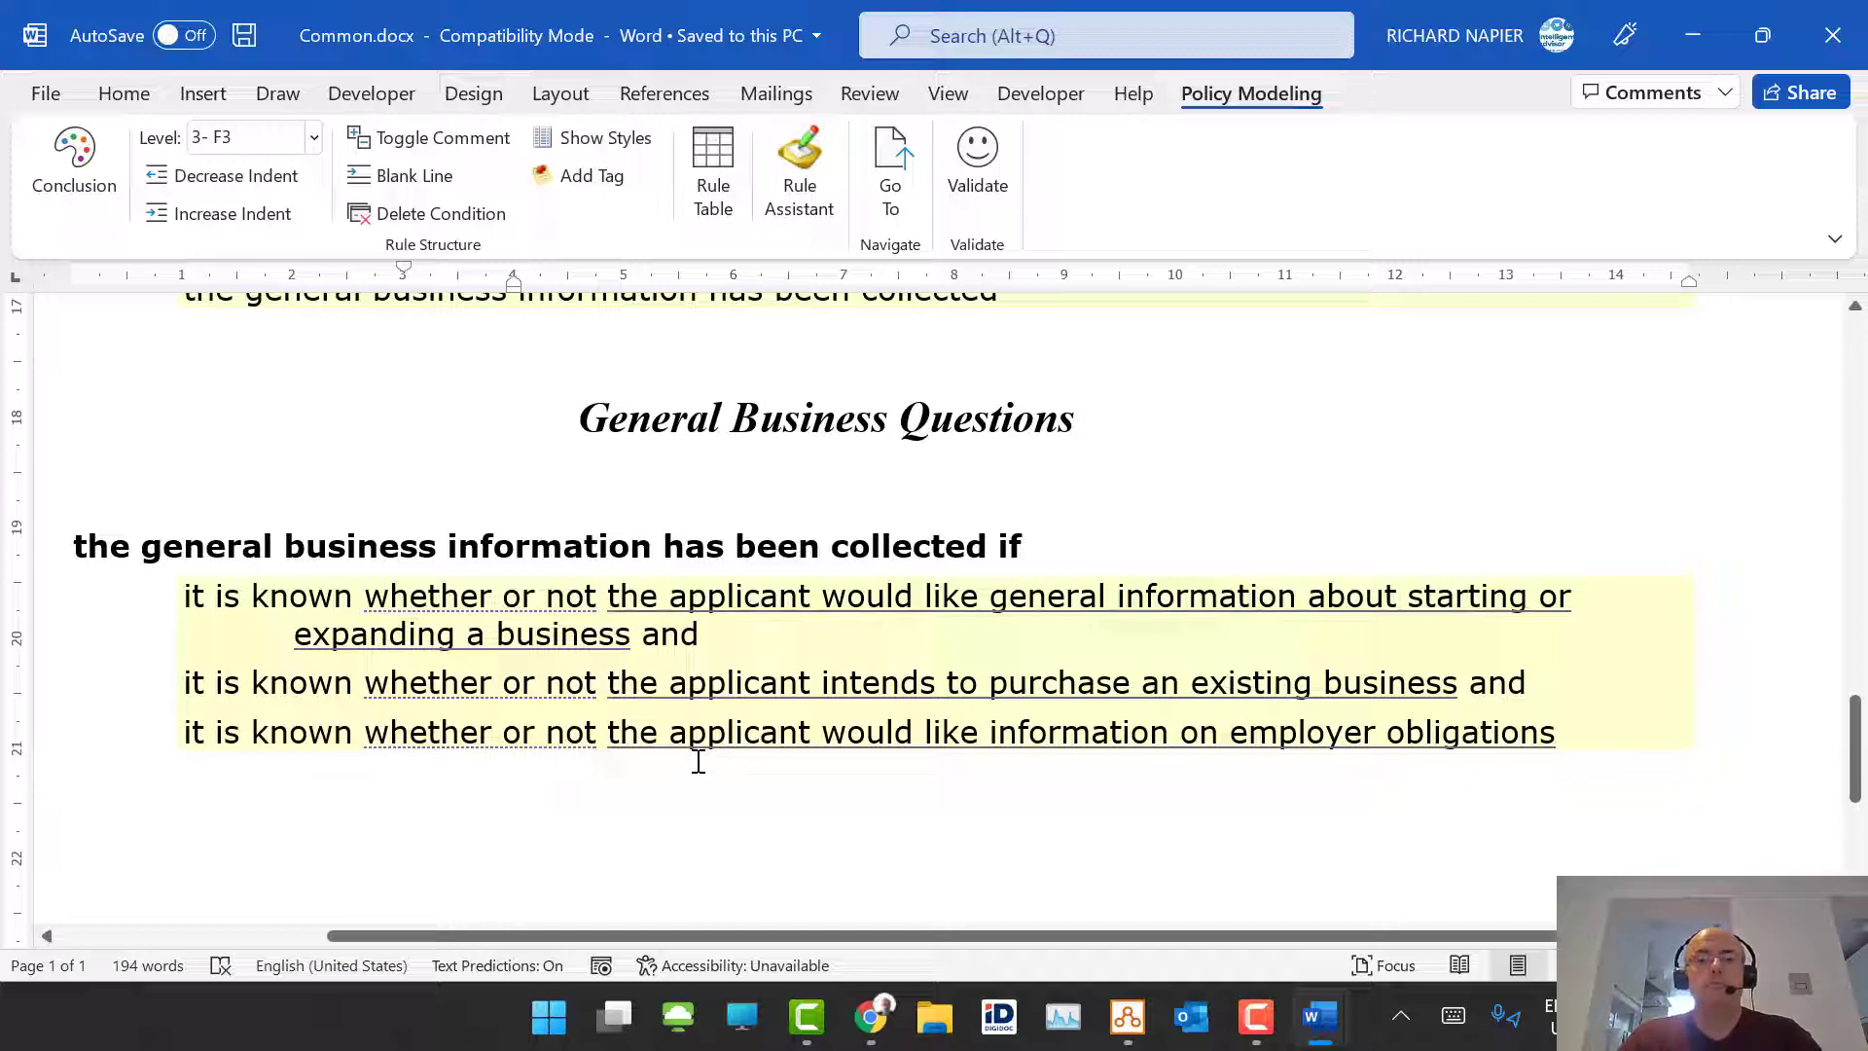
left_click(1264, 1029)
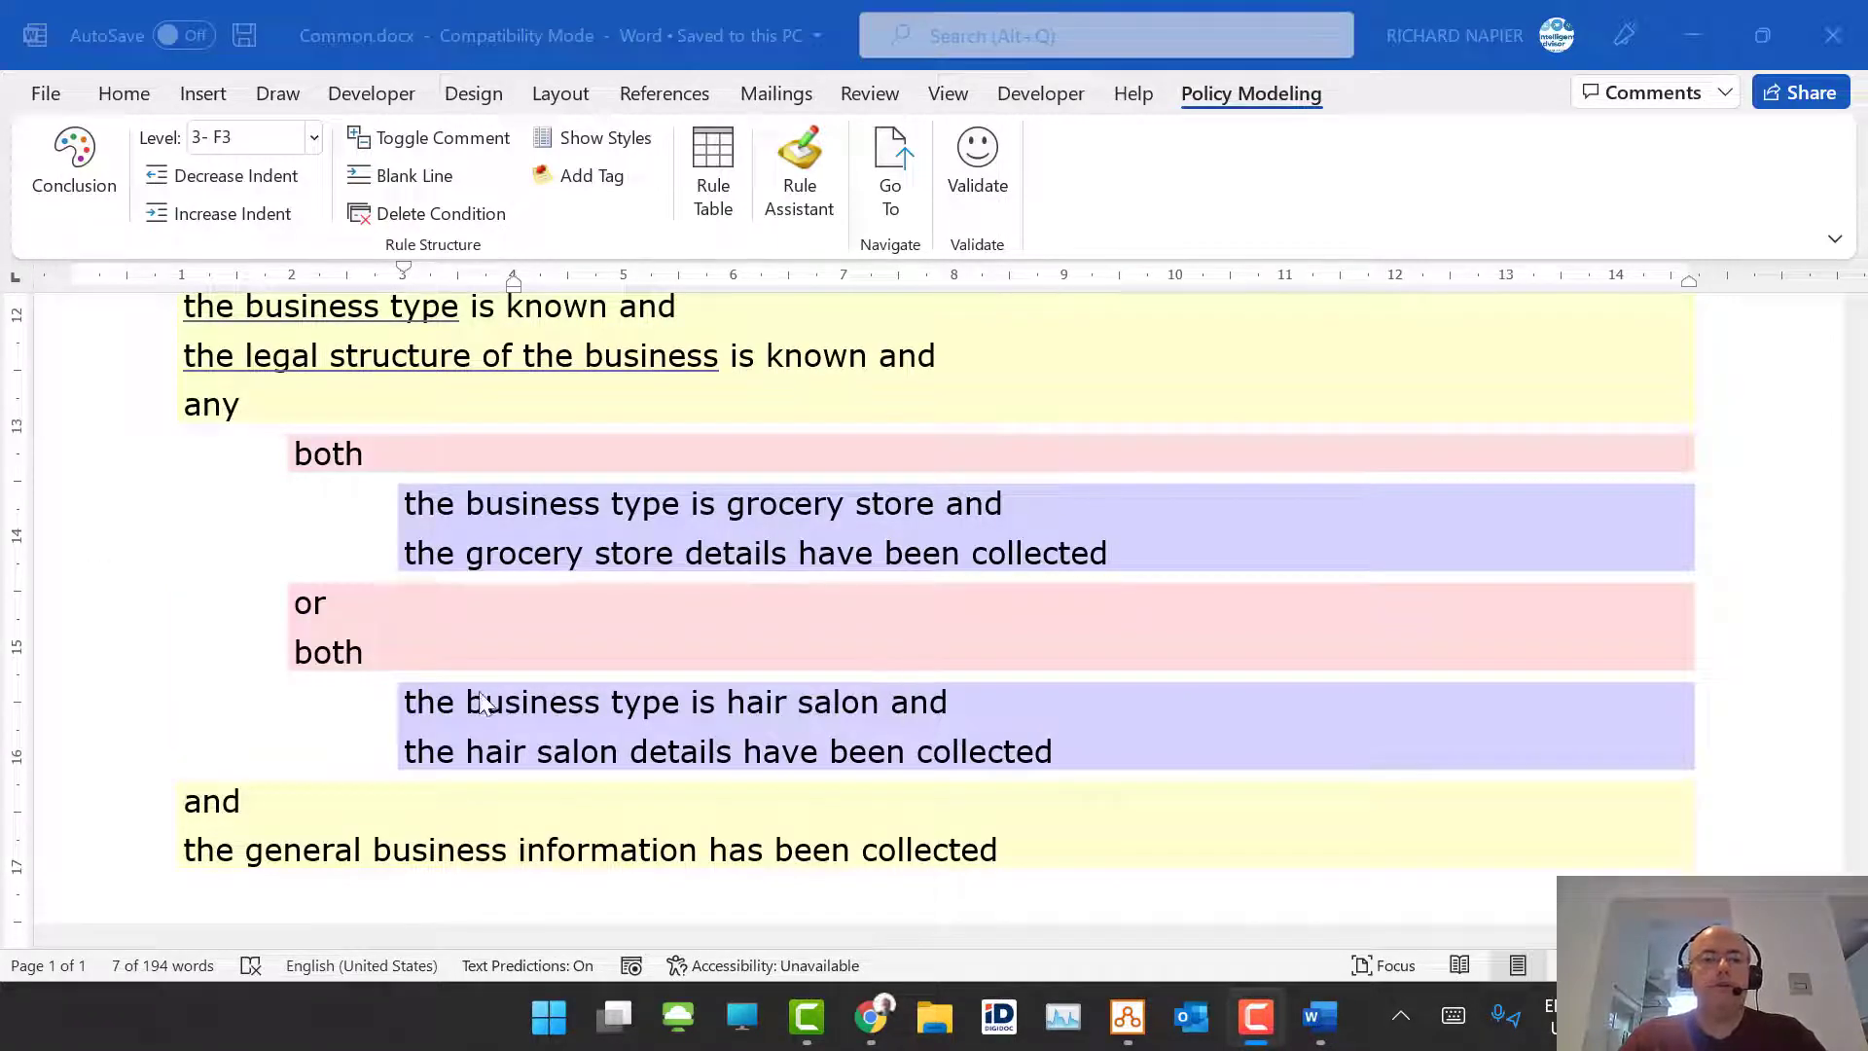
Step: Use Go To on the grocery store details condition to look up where it is defined and used
left_click_drag(399, 747, 1052, 737)
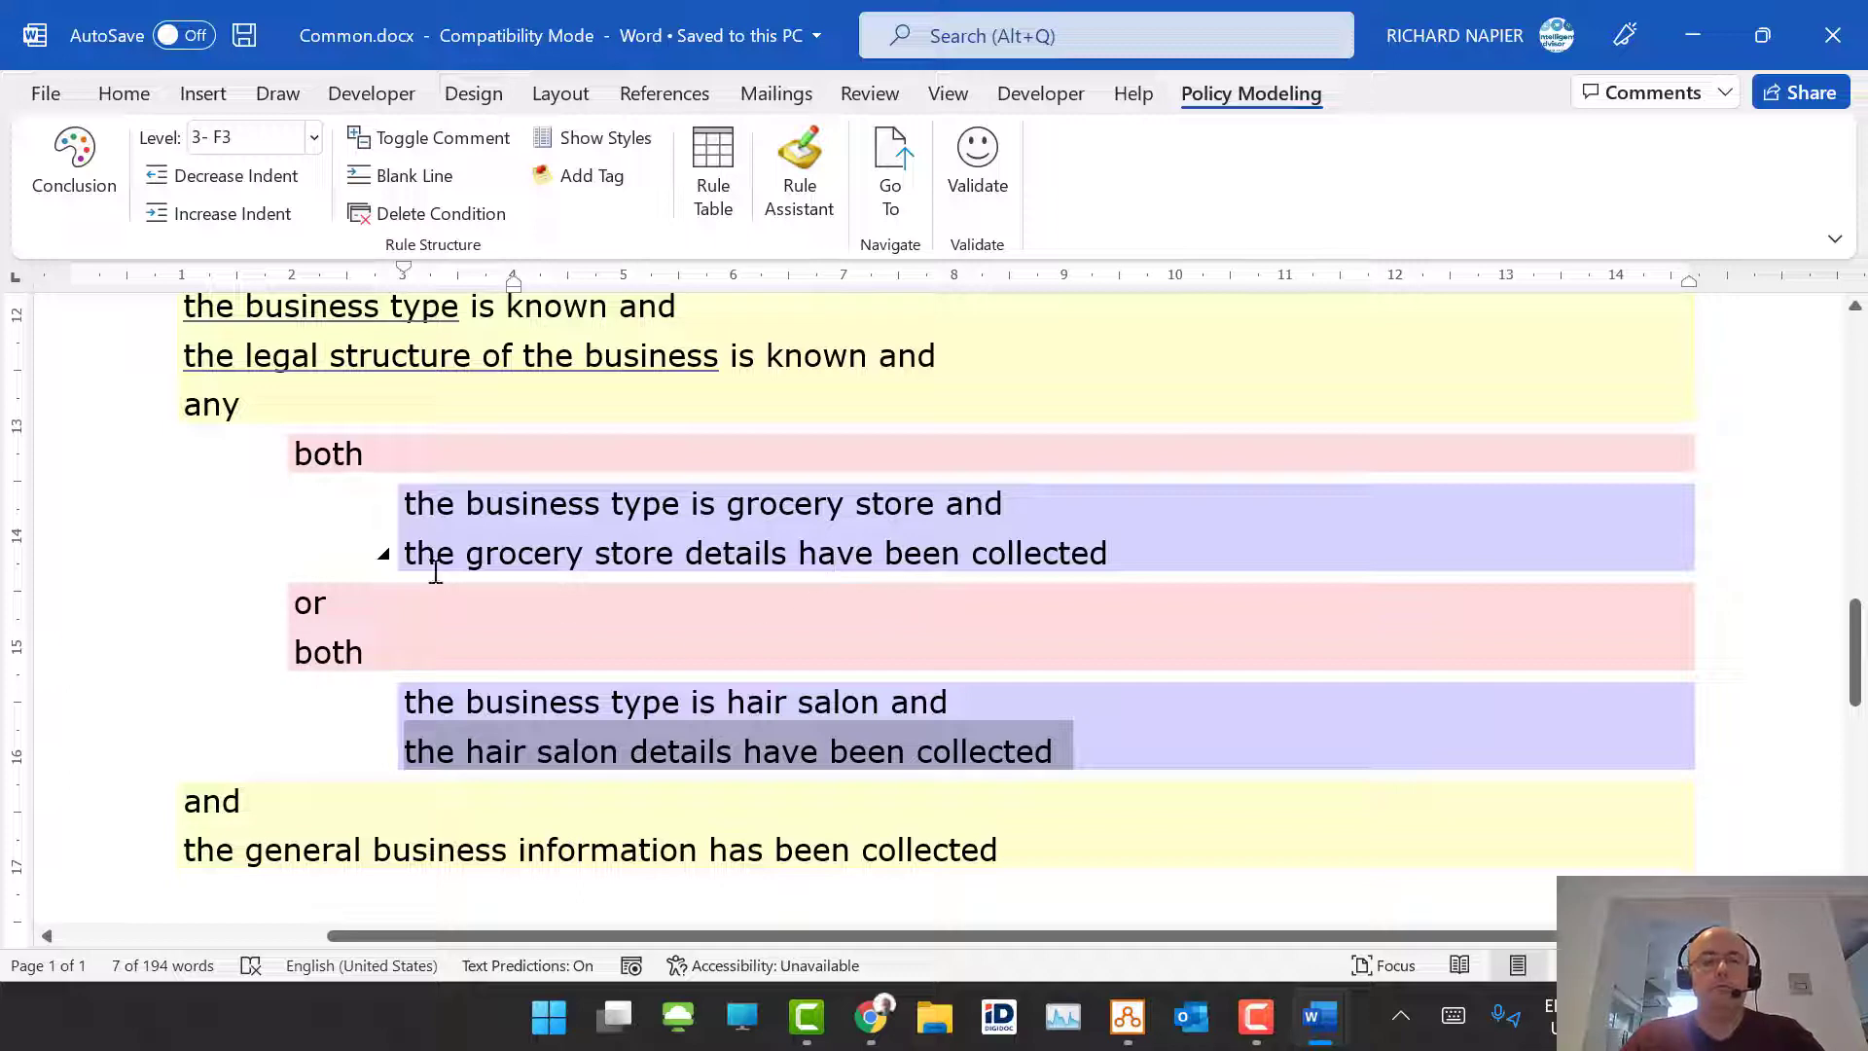
left_click_drag(407, 553, 1093, 550)
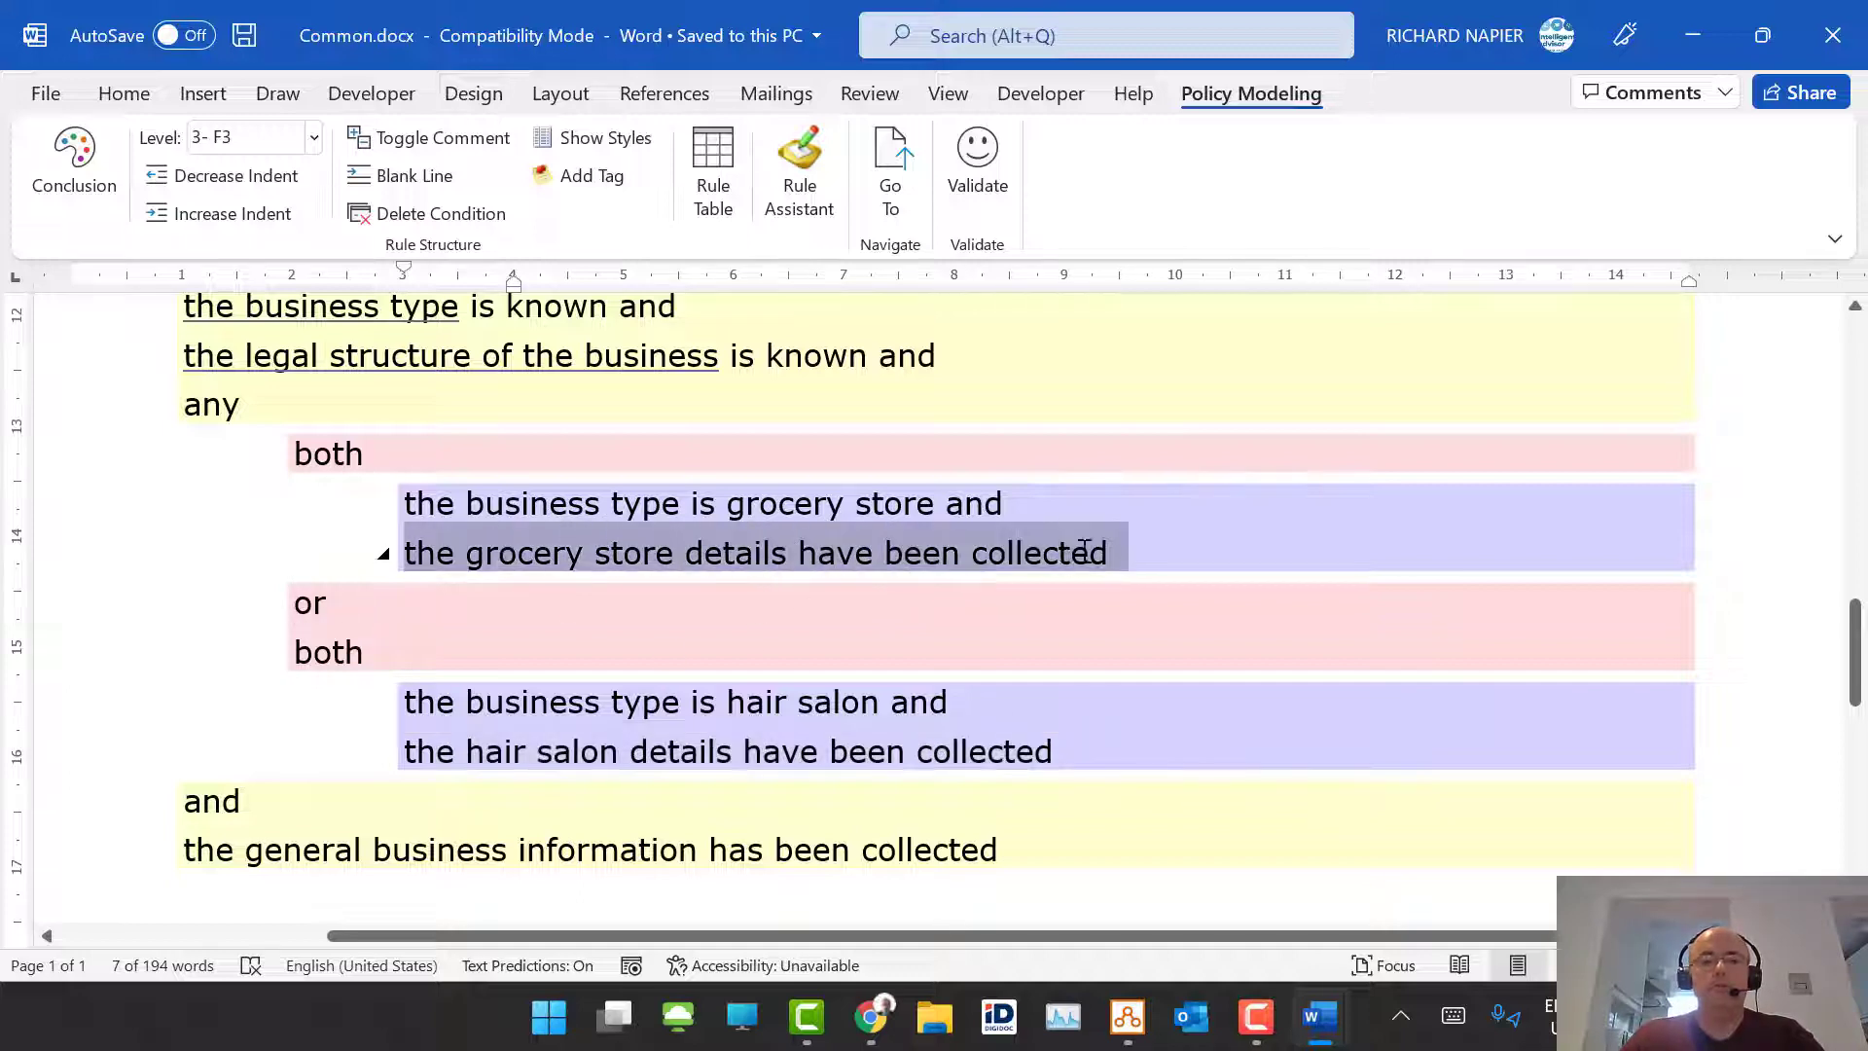
left_click(948, 556)
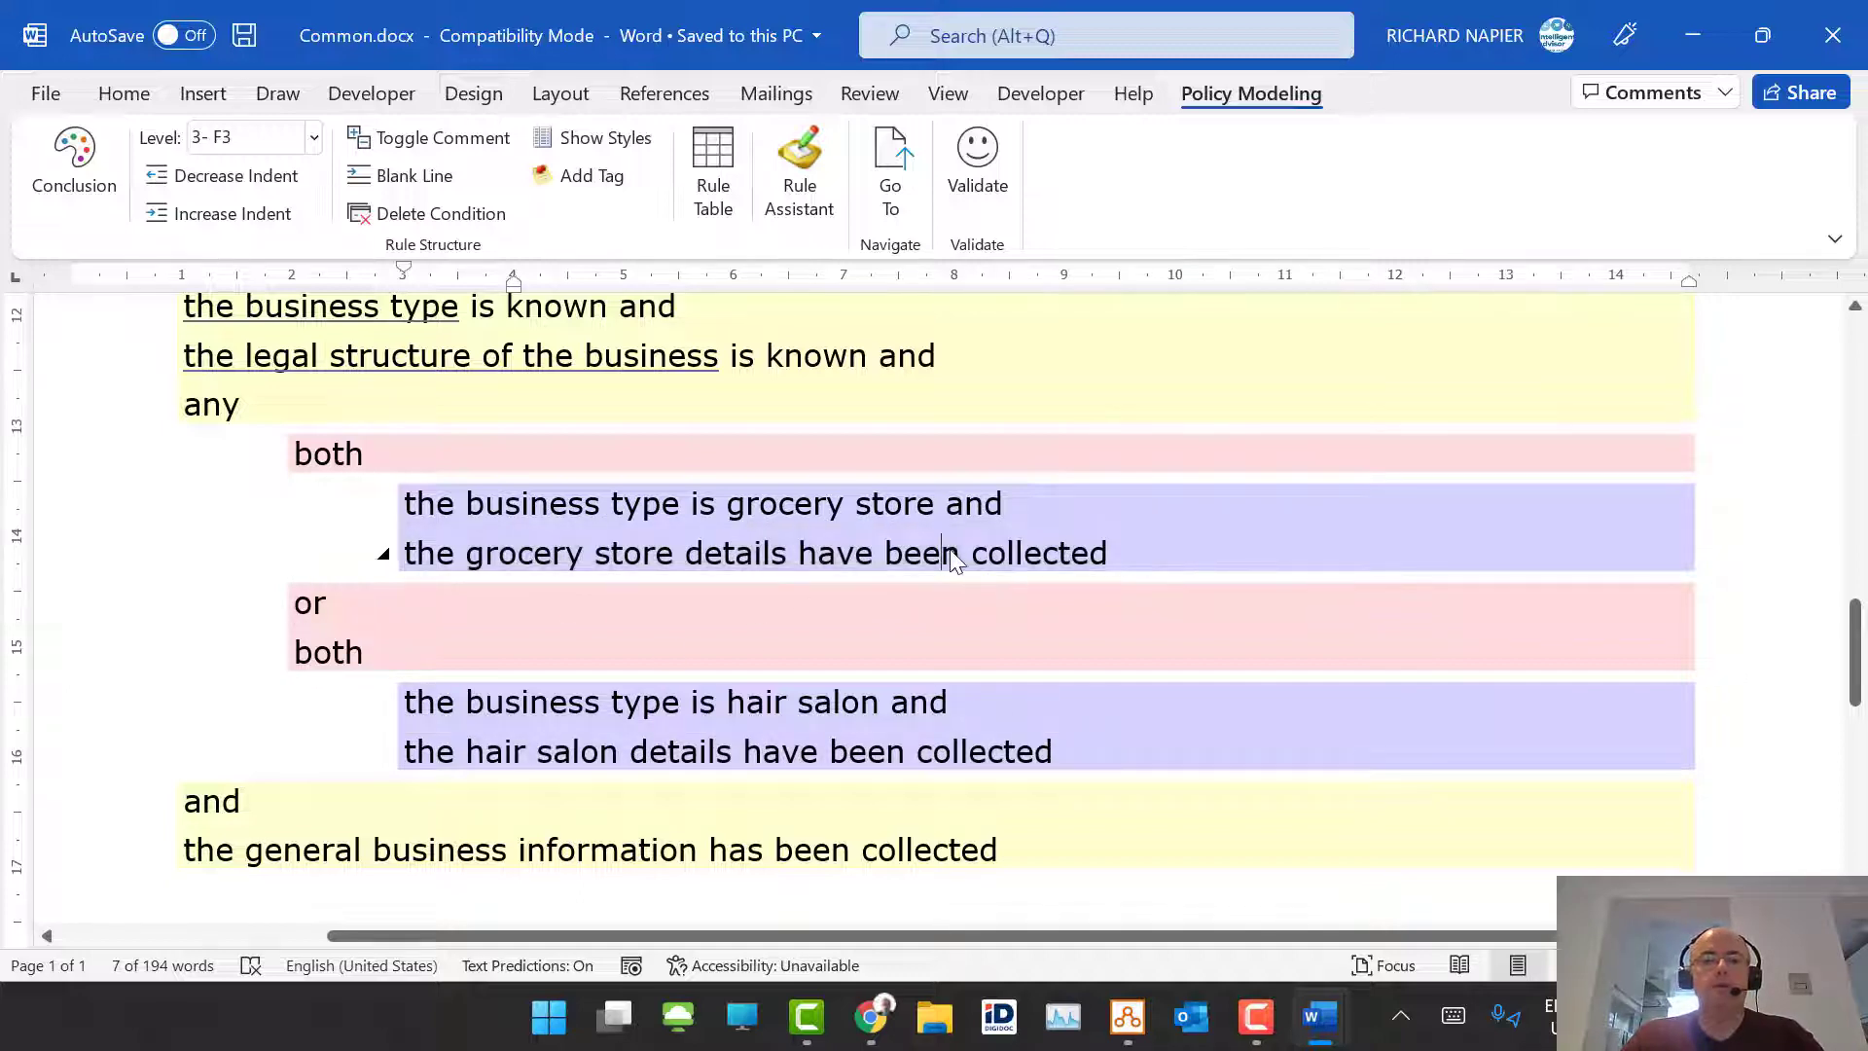
left_click(818, 553)
left_click(890, 182)
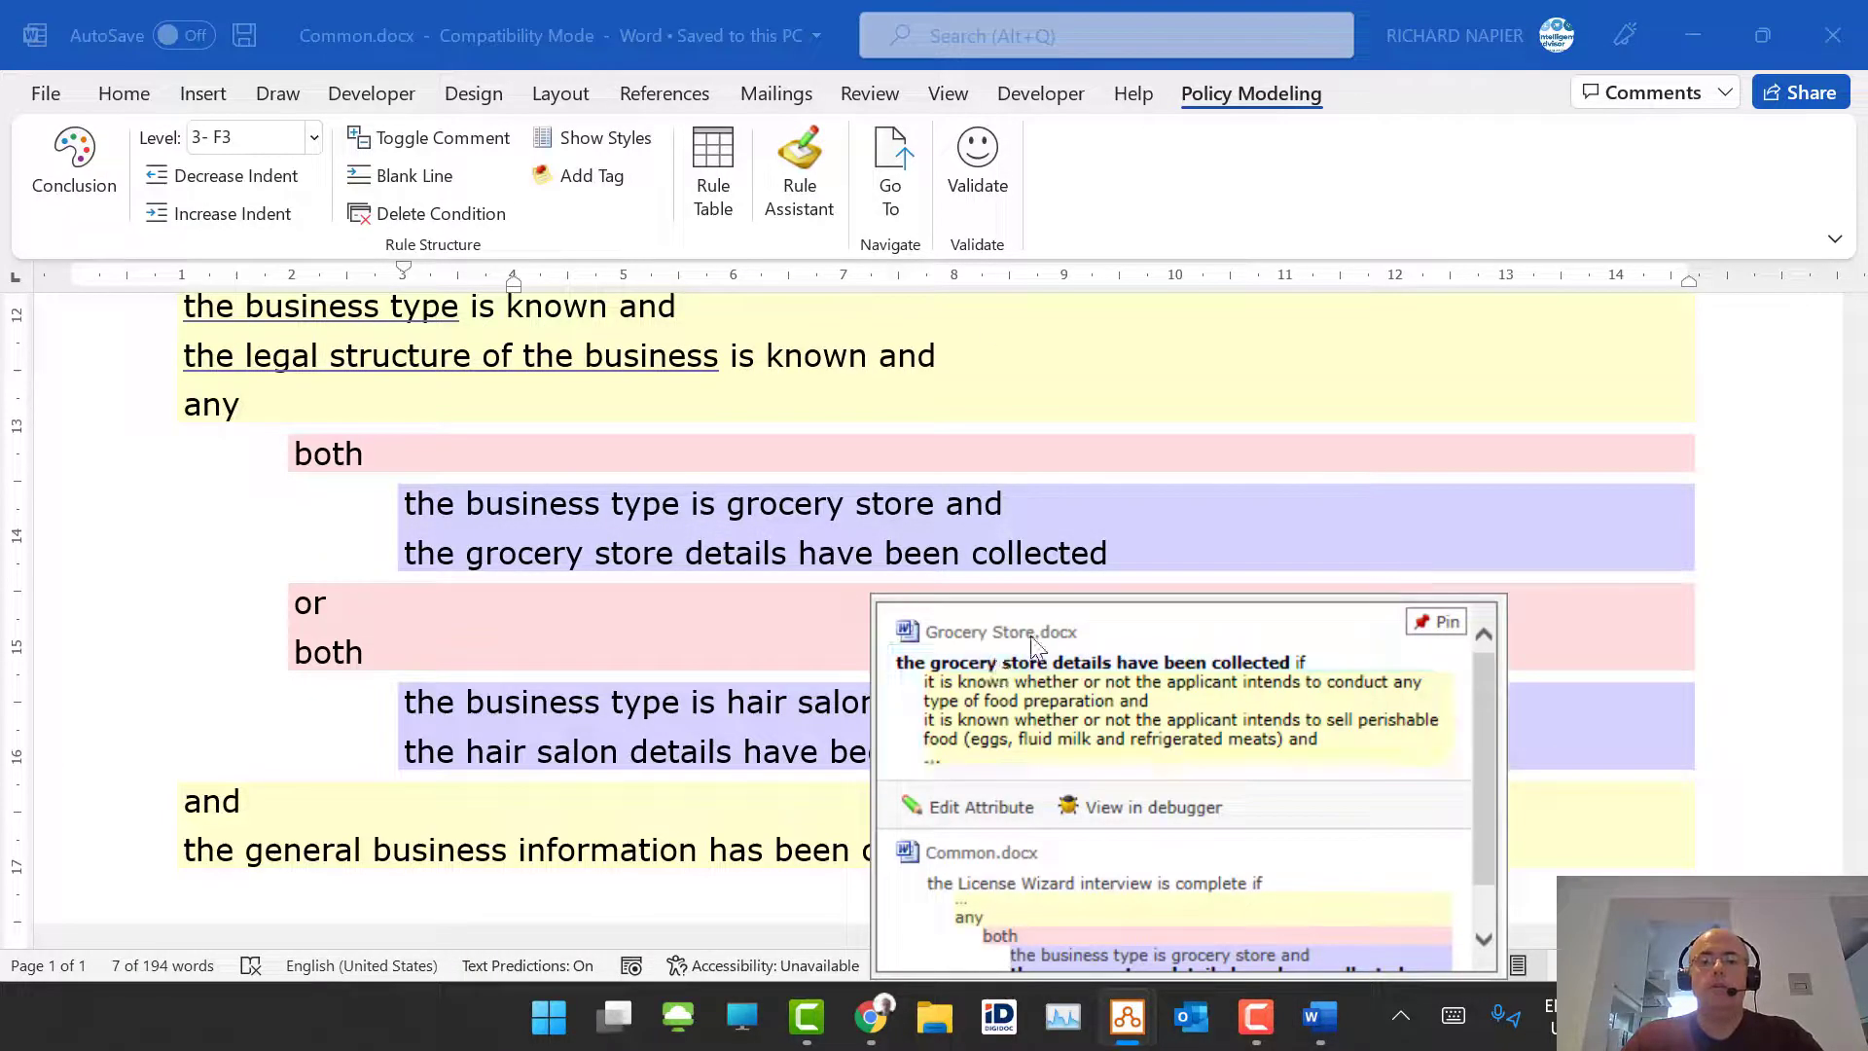
Step: Open the grocery store details rule in Grocery Store.docx and review its list of conditions
left_click(1063, 676)
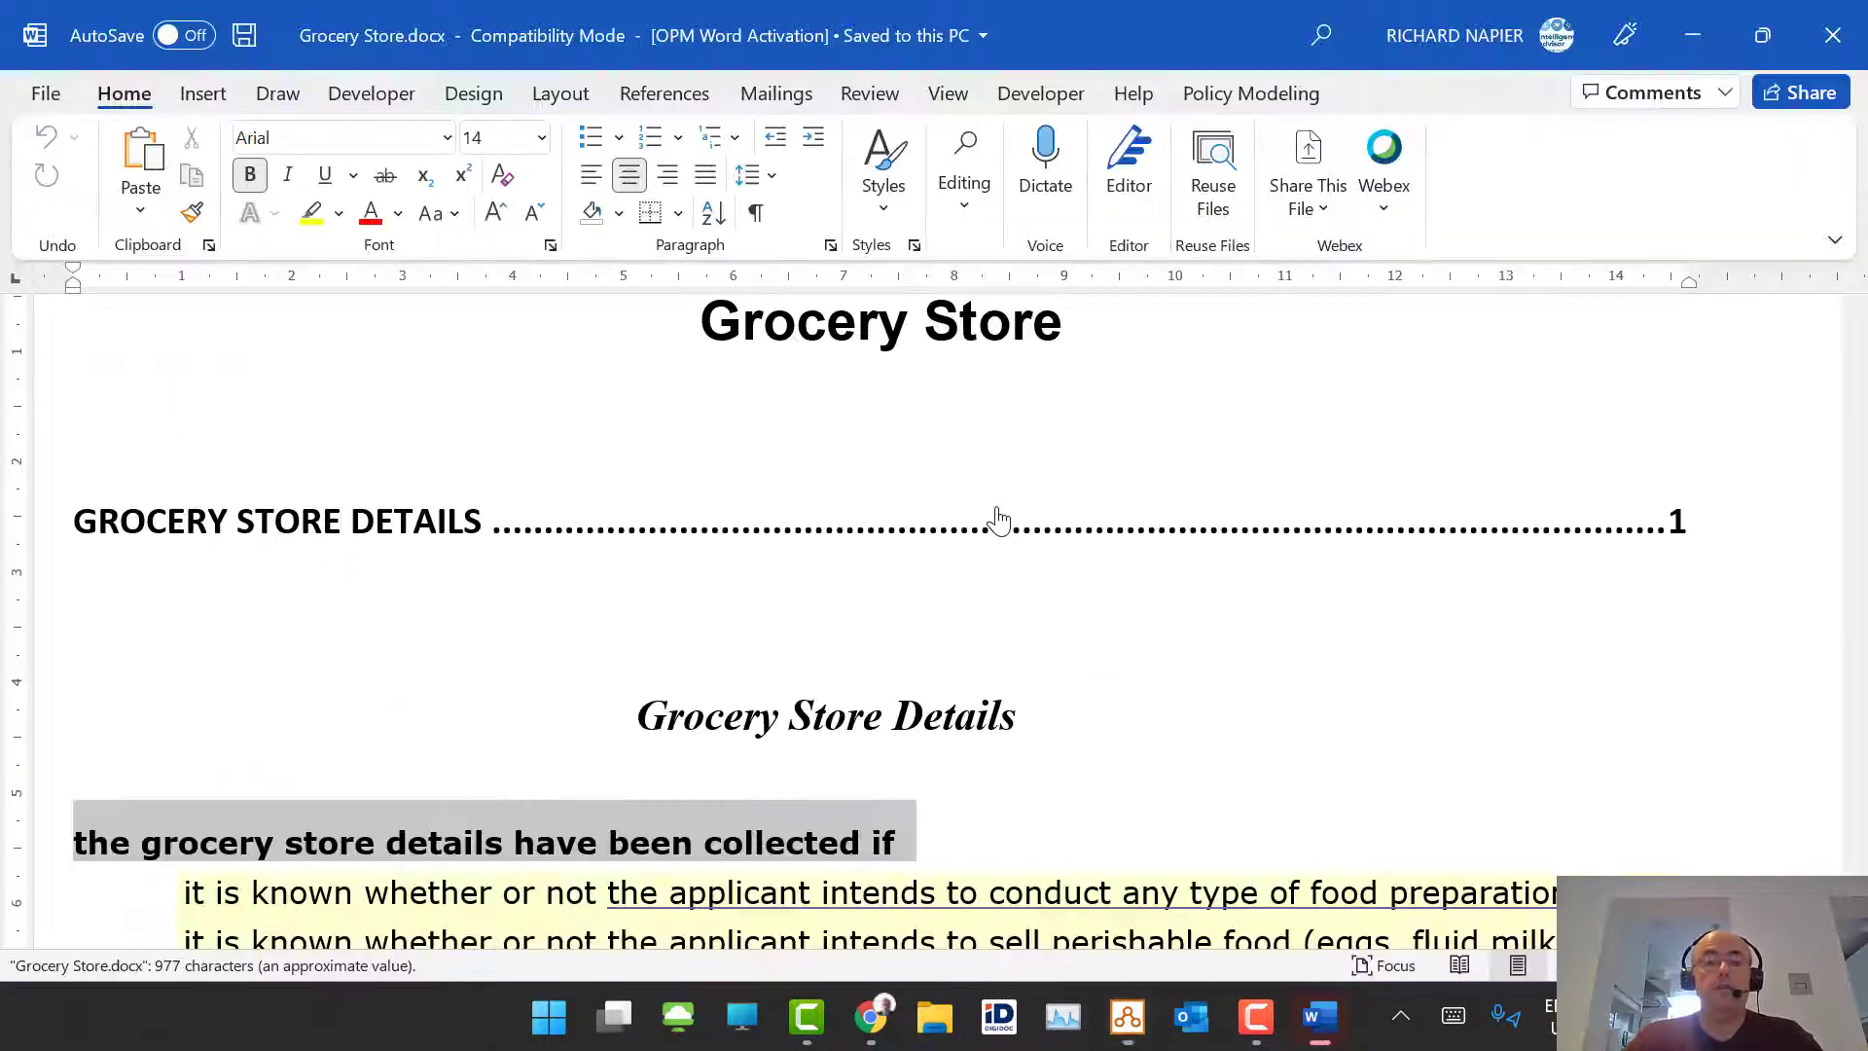
scroll(973, 520, "down", 3)
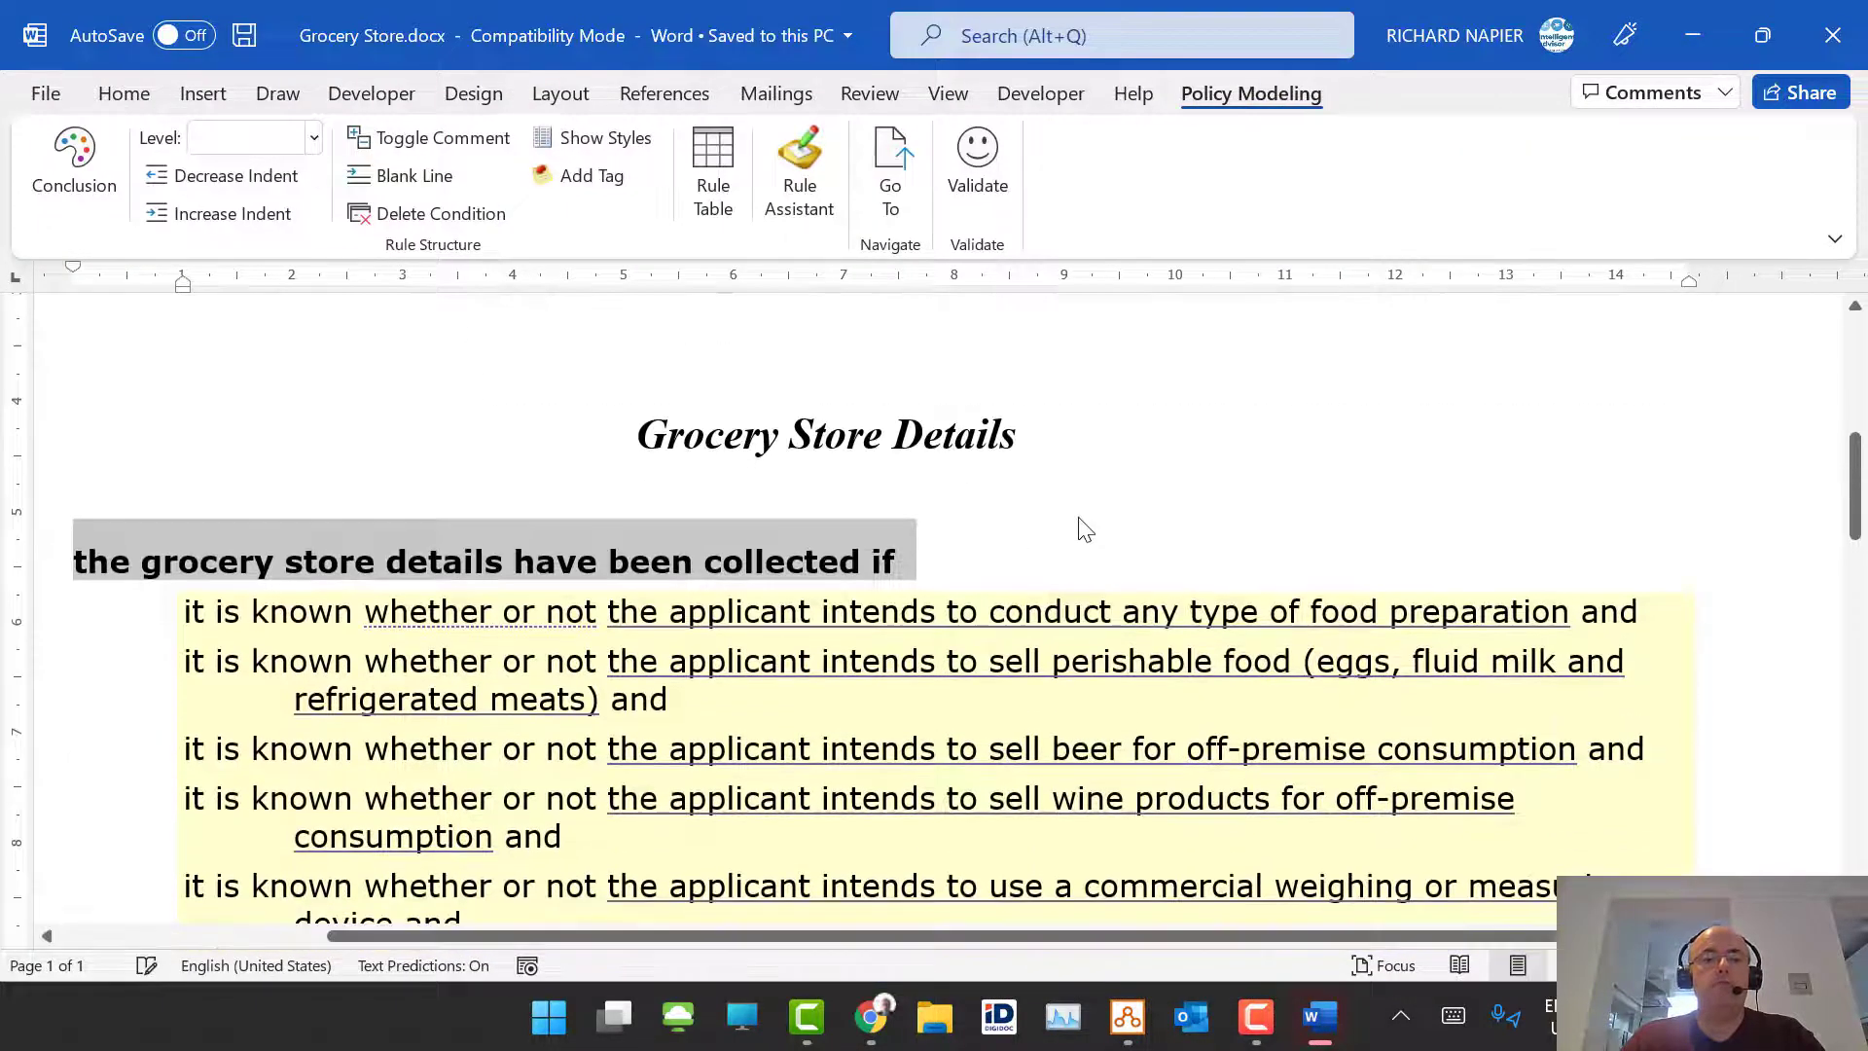
scroll(1084, 507, "down", 7)
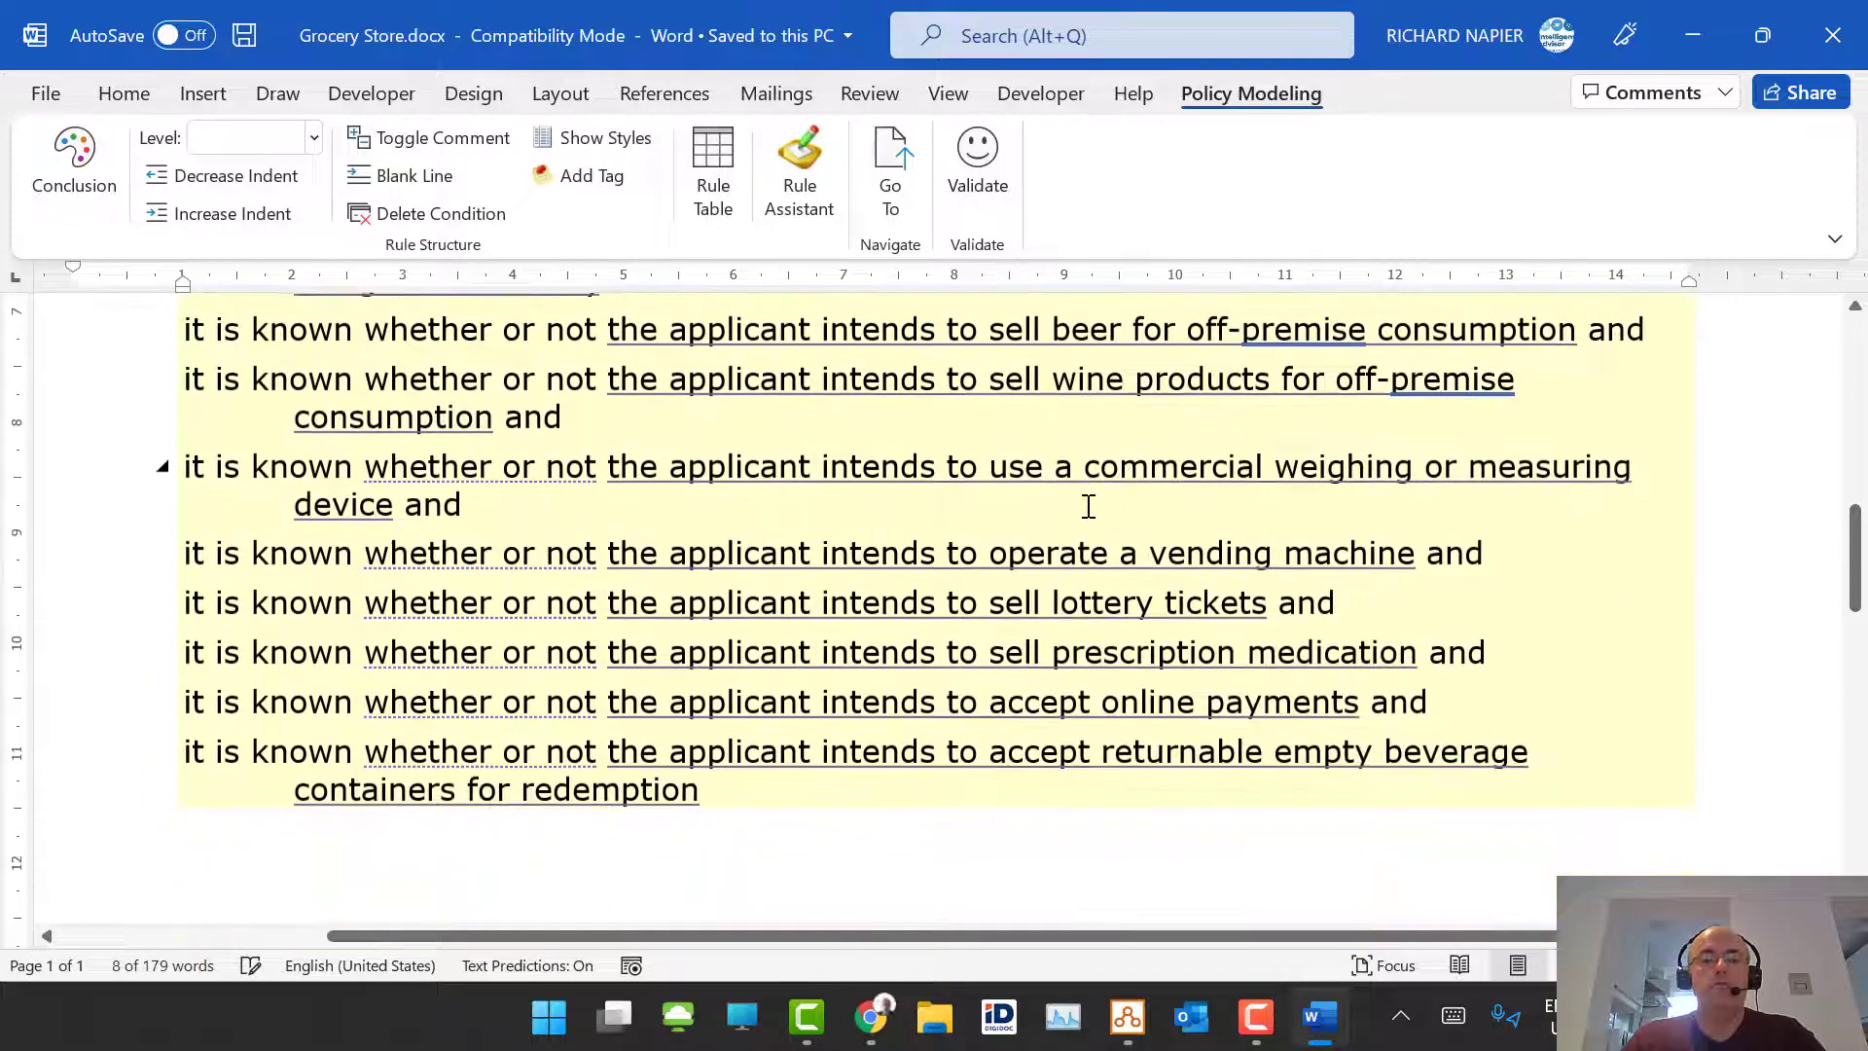
scroll(1097, 501, "up", 3)
scroll(1097, 501, "up", 4)
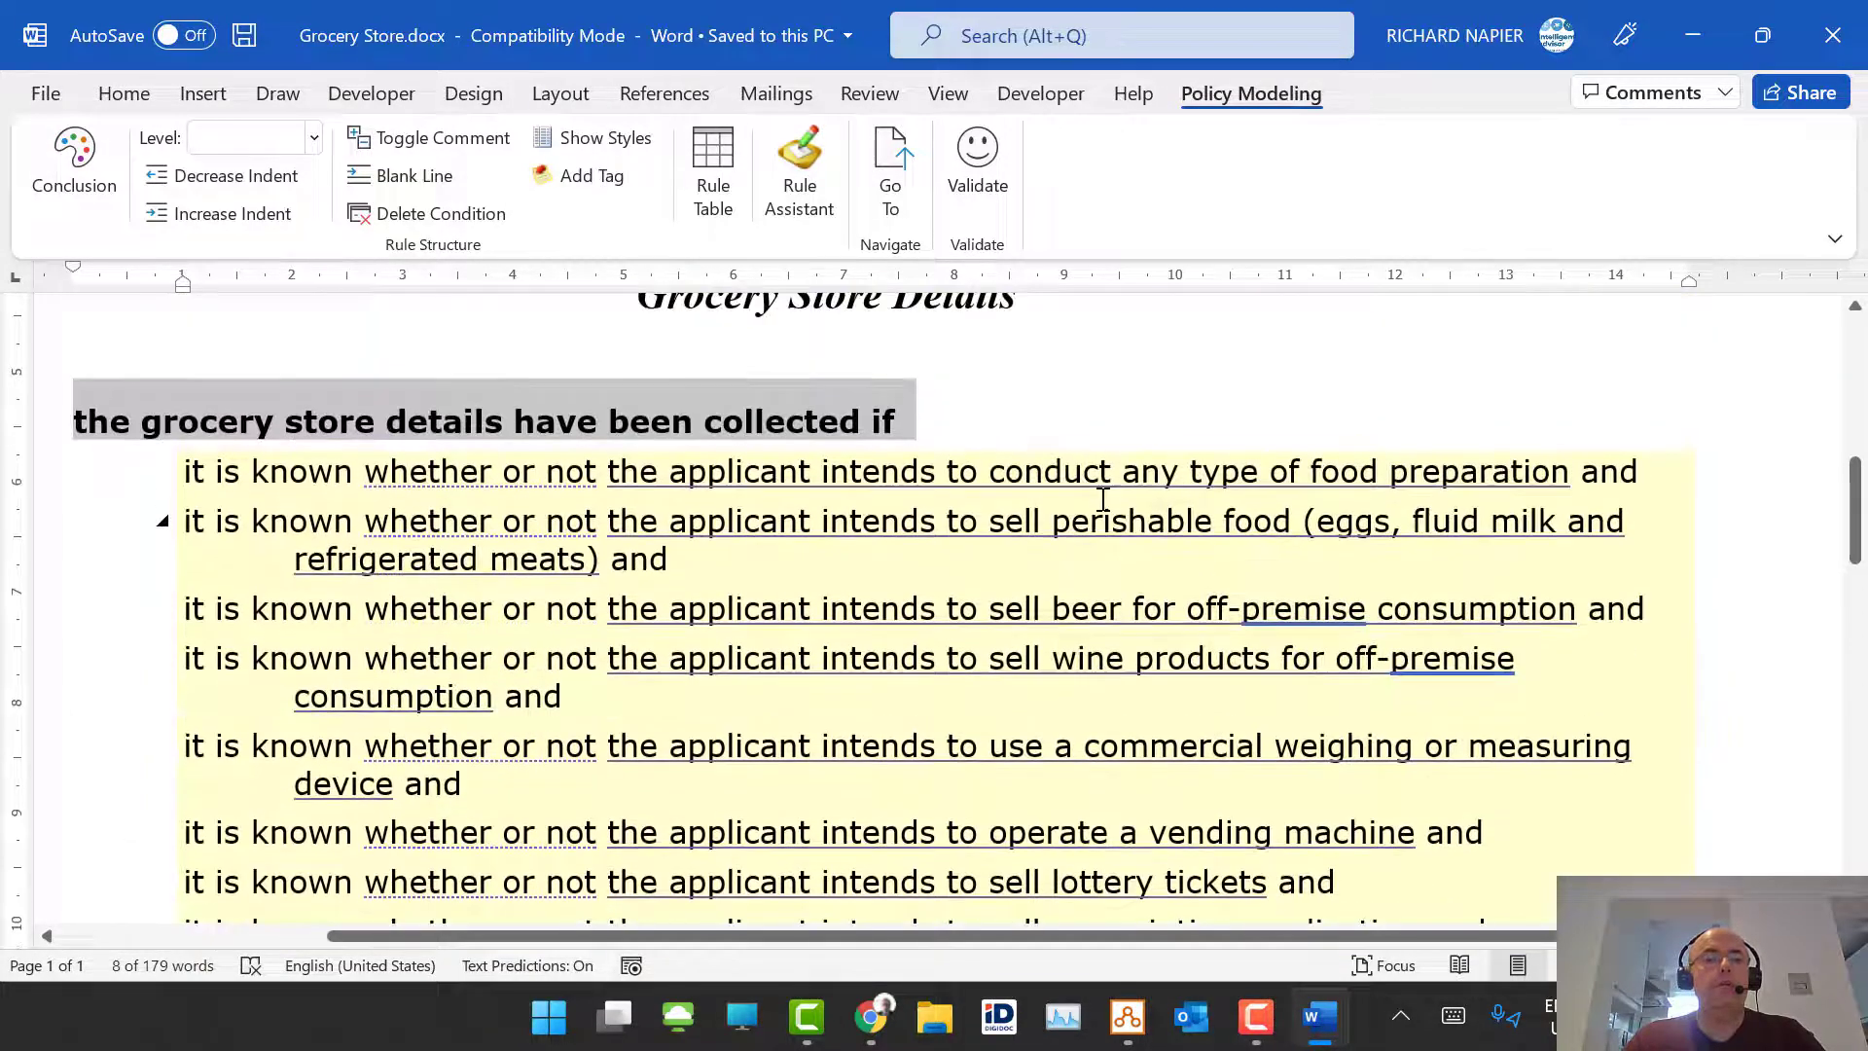
scroll(1097, 492, "down", 1)
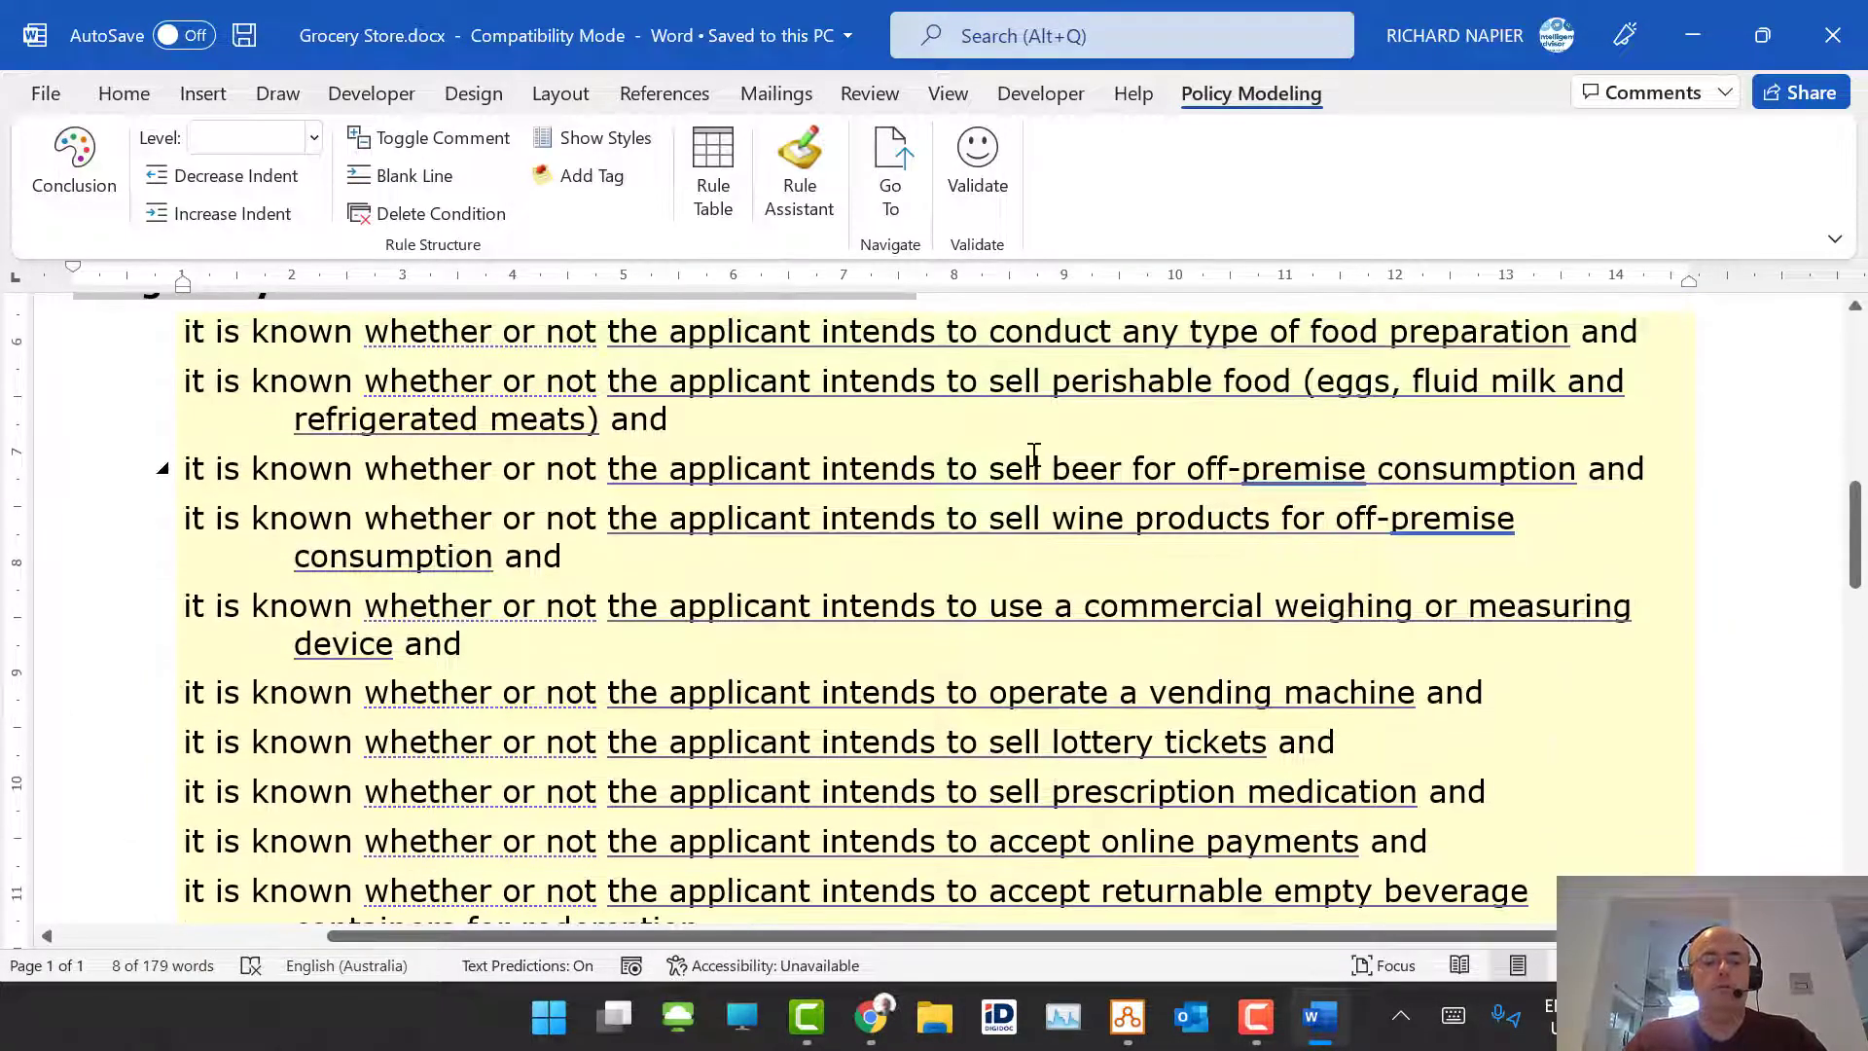
scroll(1063, 491, "up", 1)
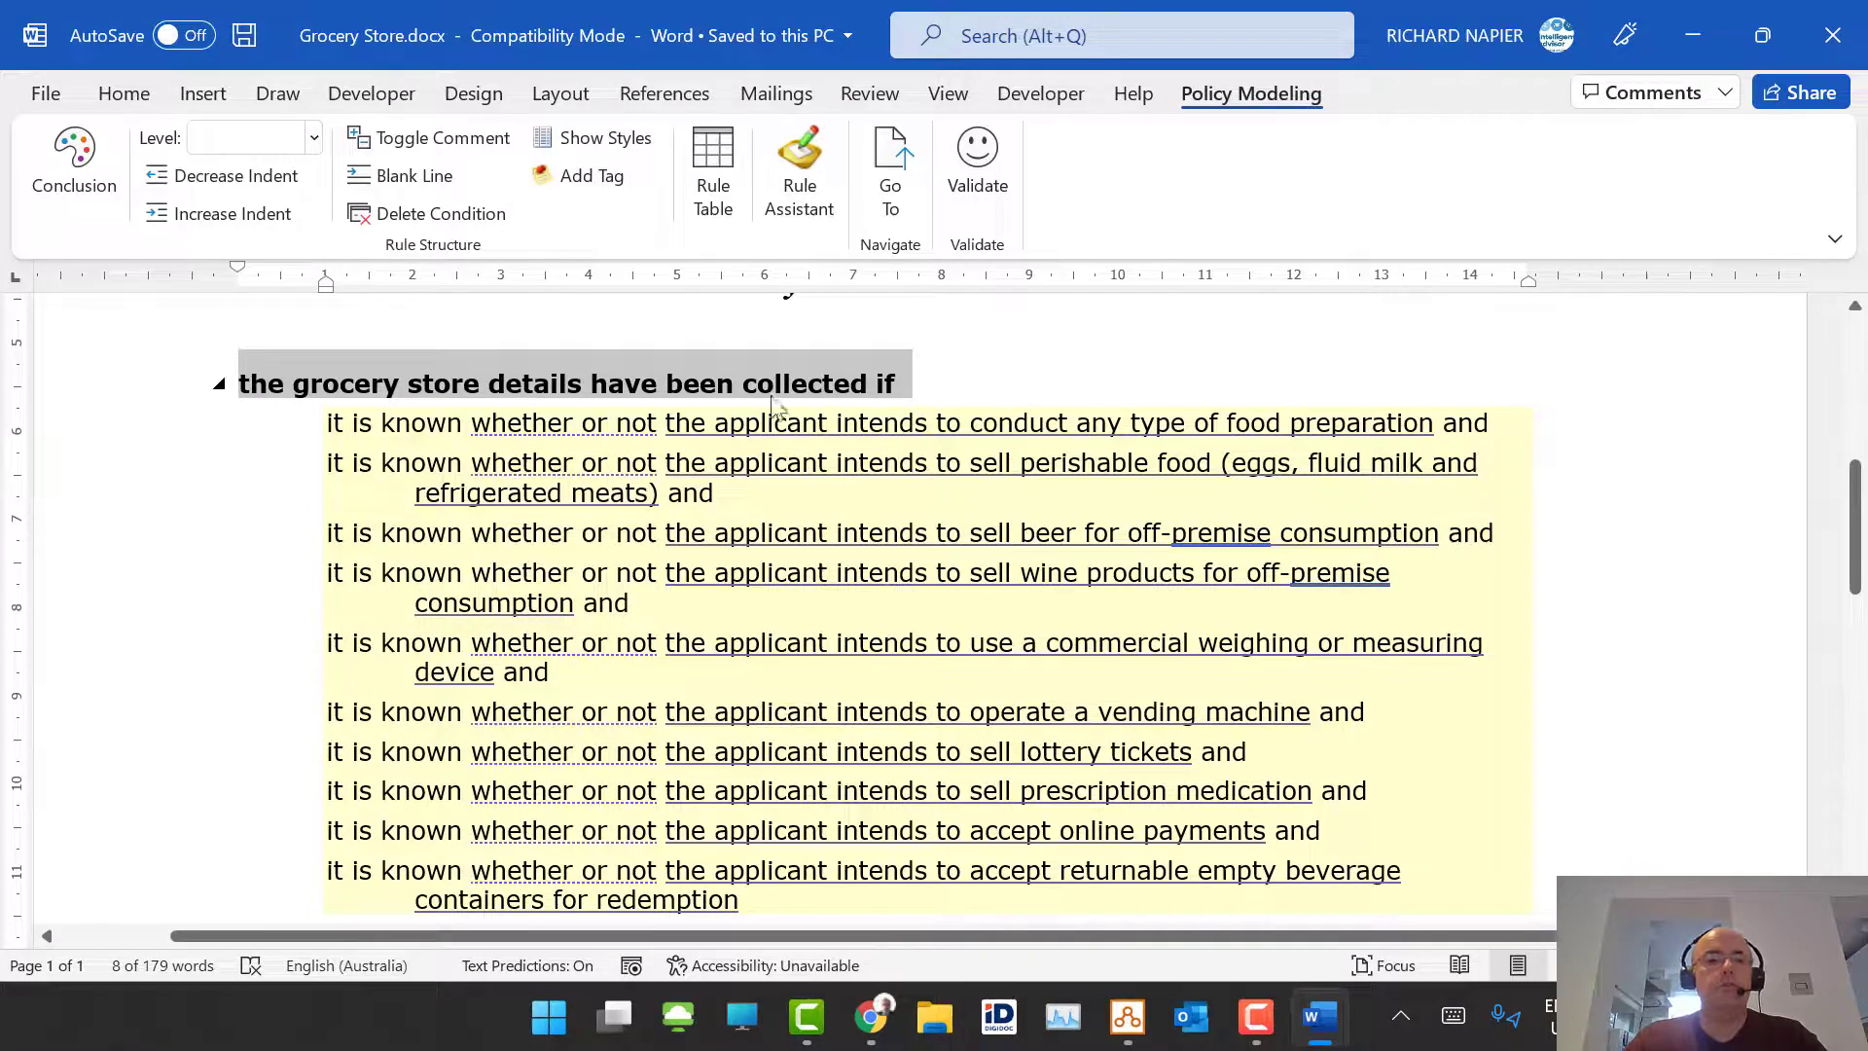
Step: Copy the whole grocery store details rule with all its conditions and close the open rule documents
left_click_drag(146, 406, 200, 764)
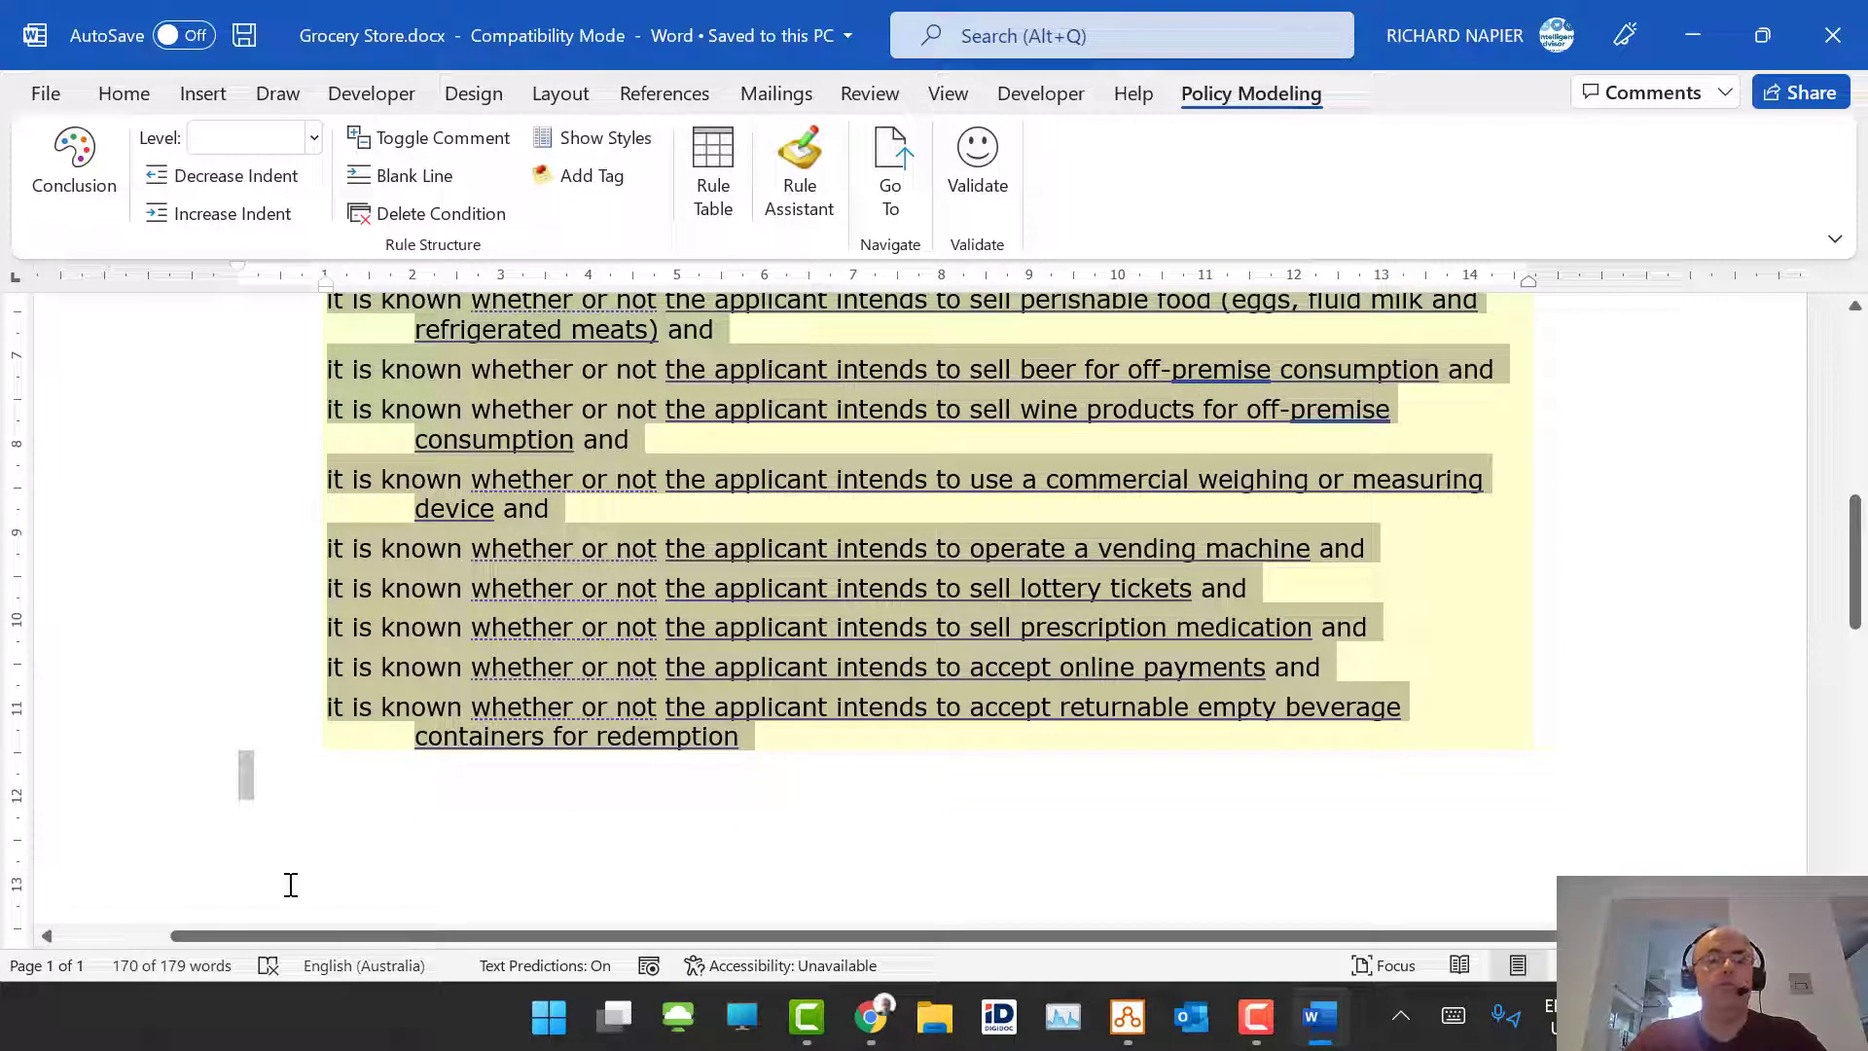
left_click(1834, 39)
left_click(1841, 41)
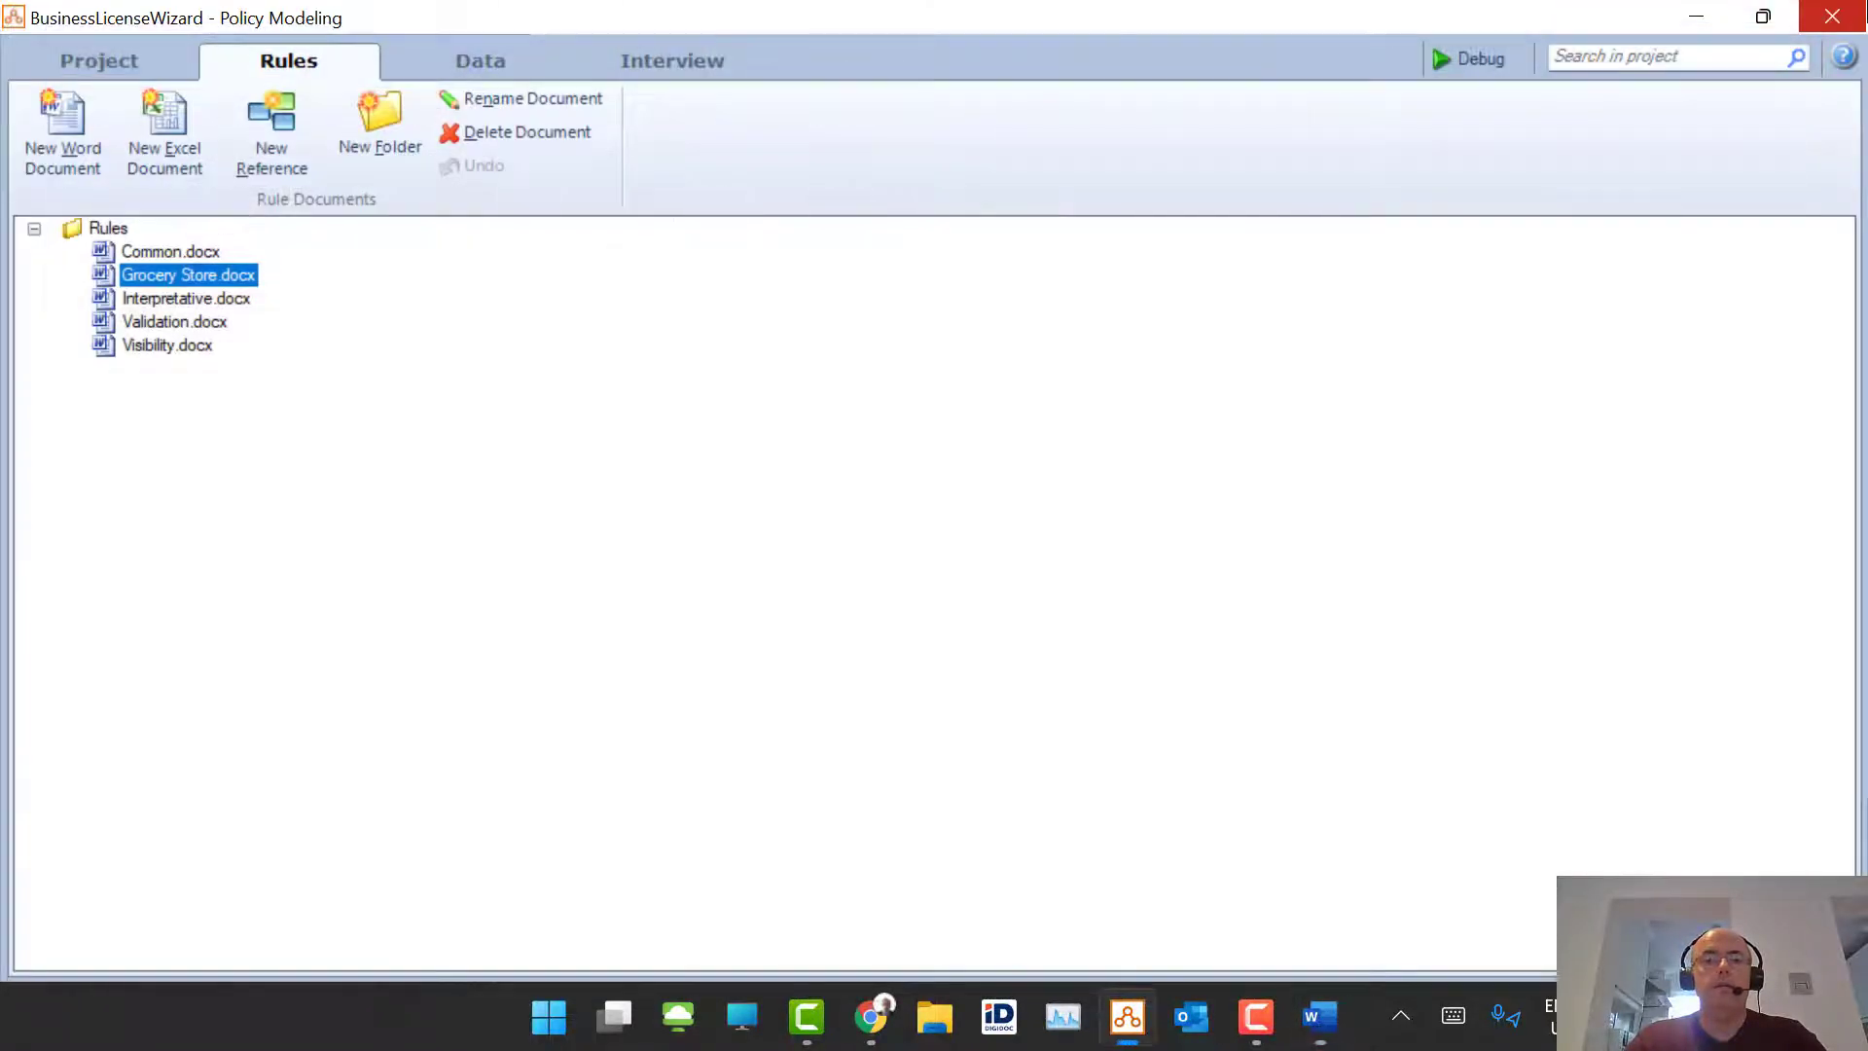
Step: Create a new Word rule document named Hair Salon and paste the copied grocery store rule into it
left_click(49, 172)
type("Ha")
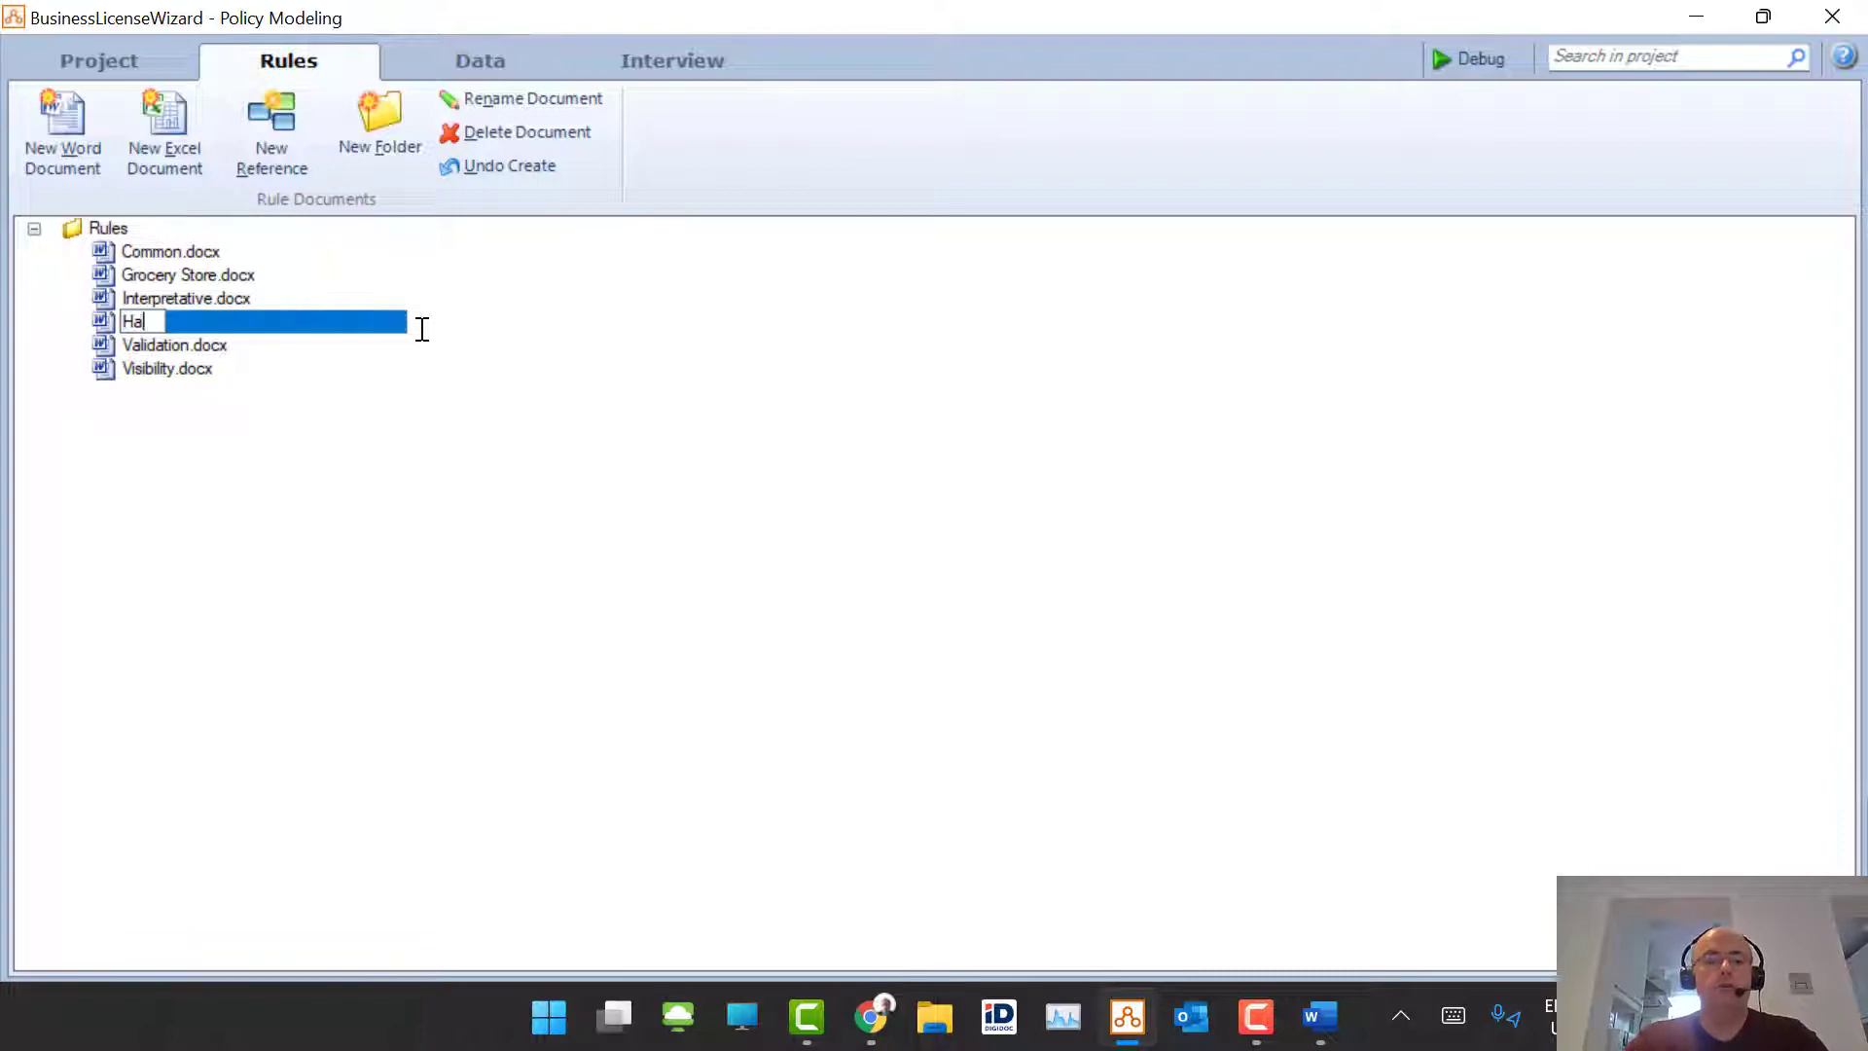
type("ir Salon")
key("Return")
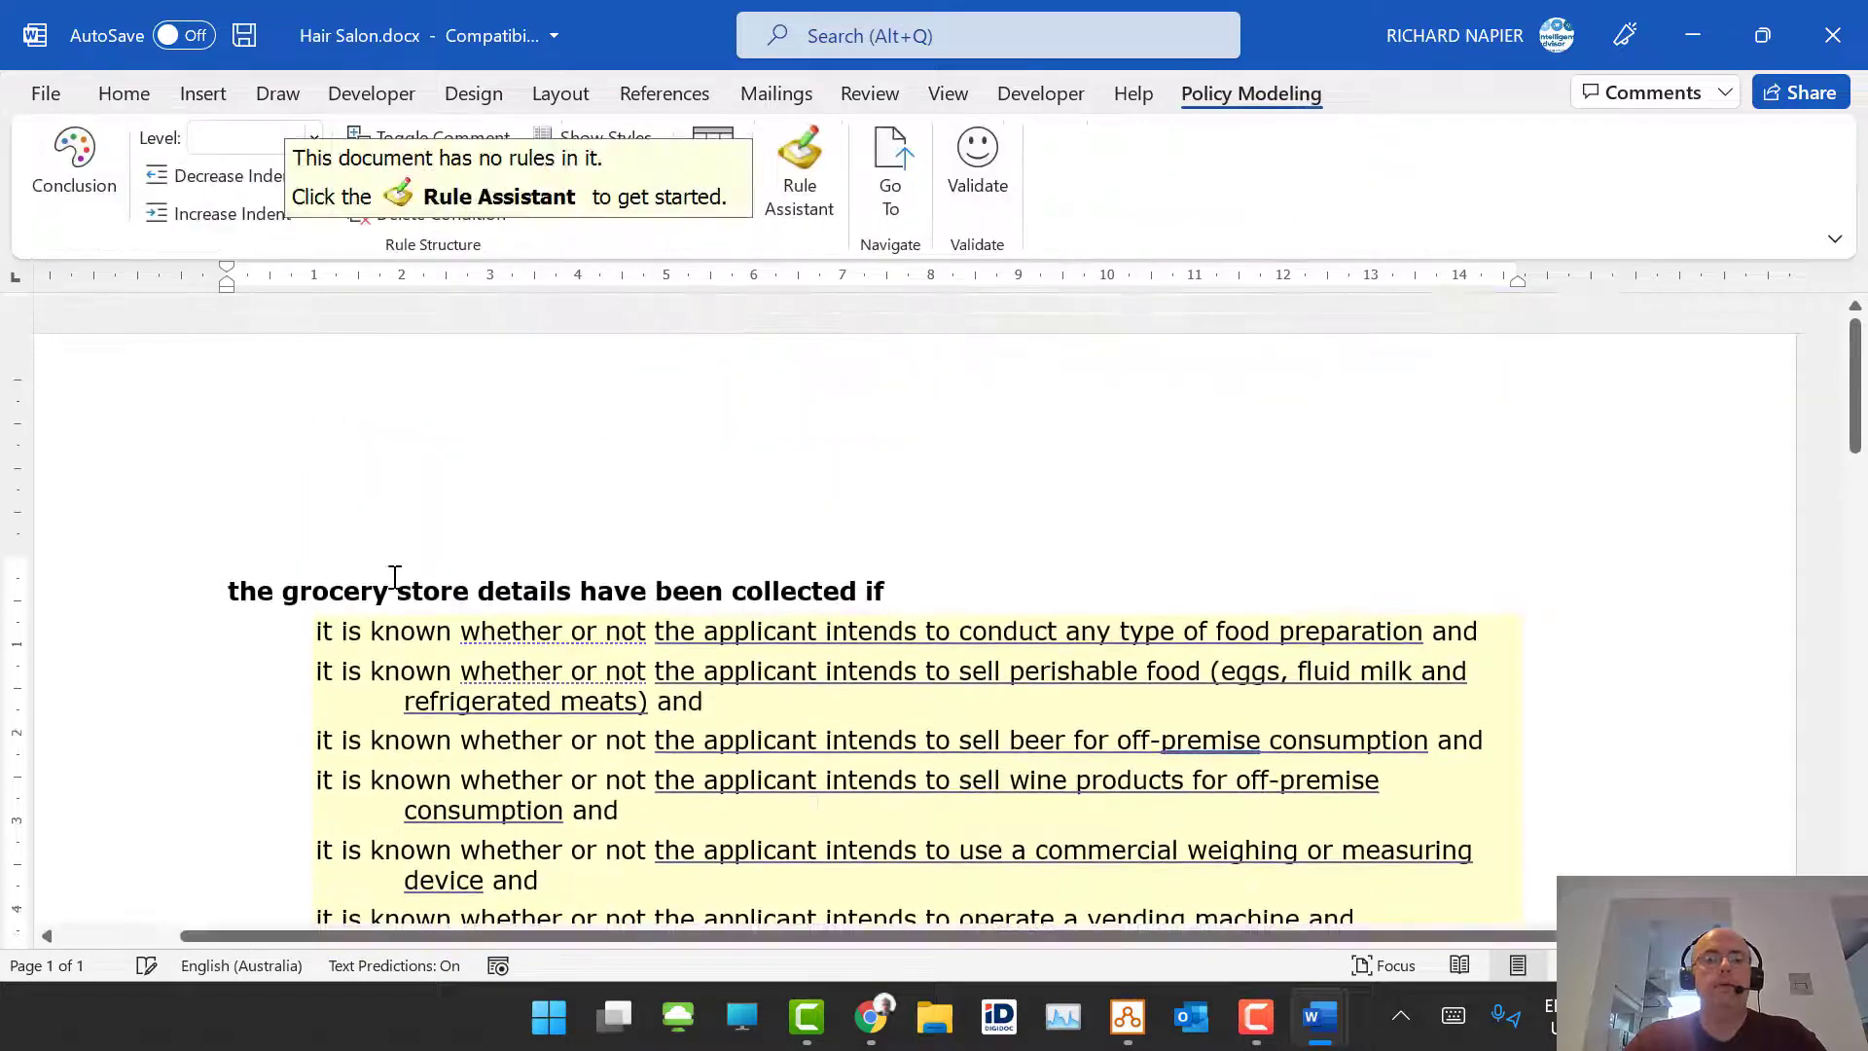
Step: Replace grocery store with hair salon in the pasted rule's conclusion and validate the document
left_click_drag(283, 590, 470, 583)
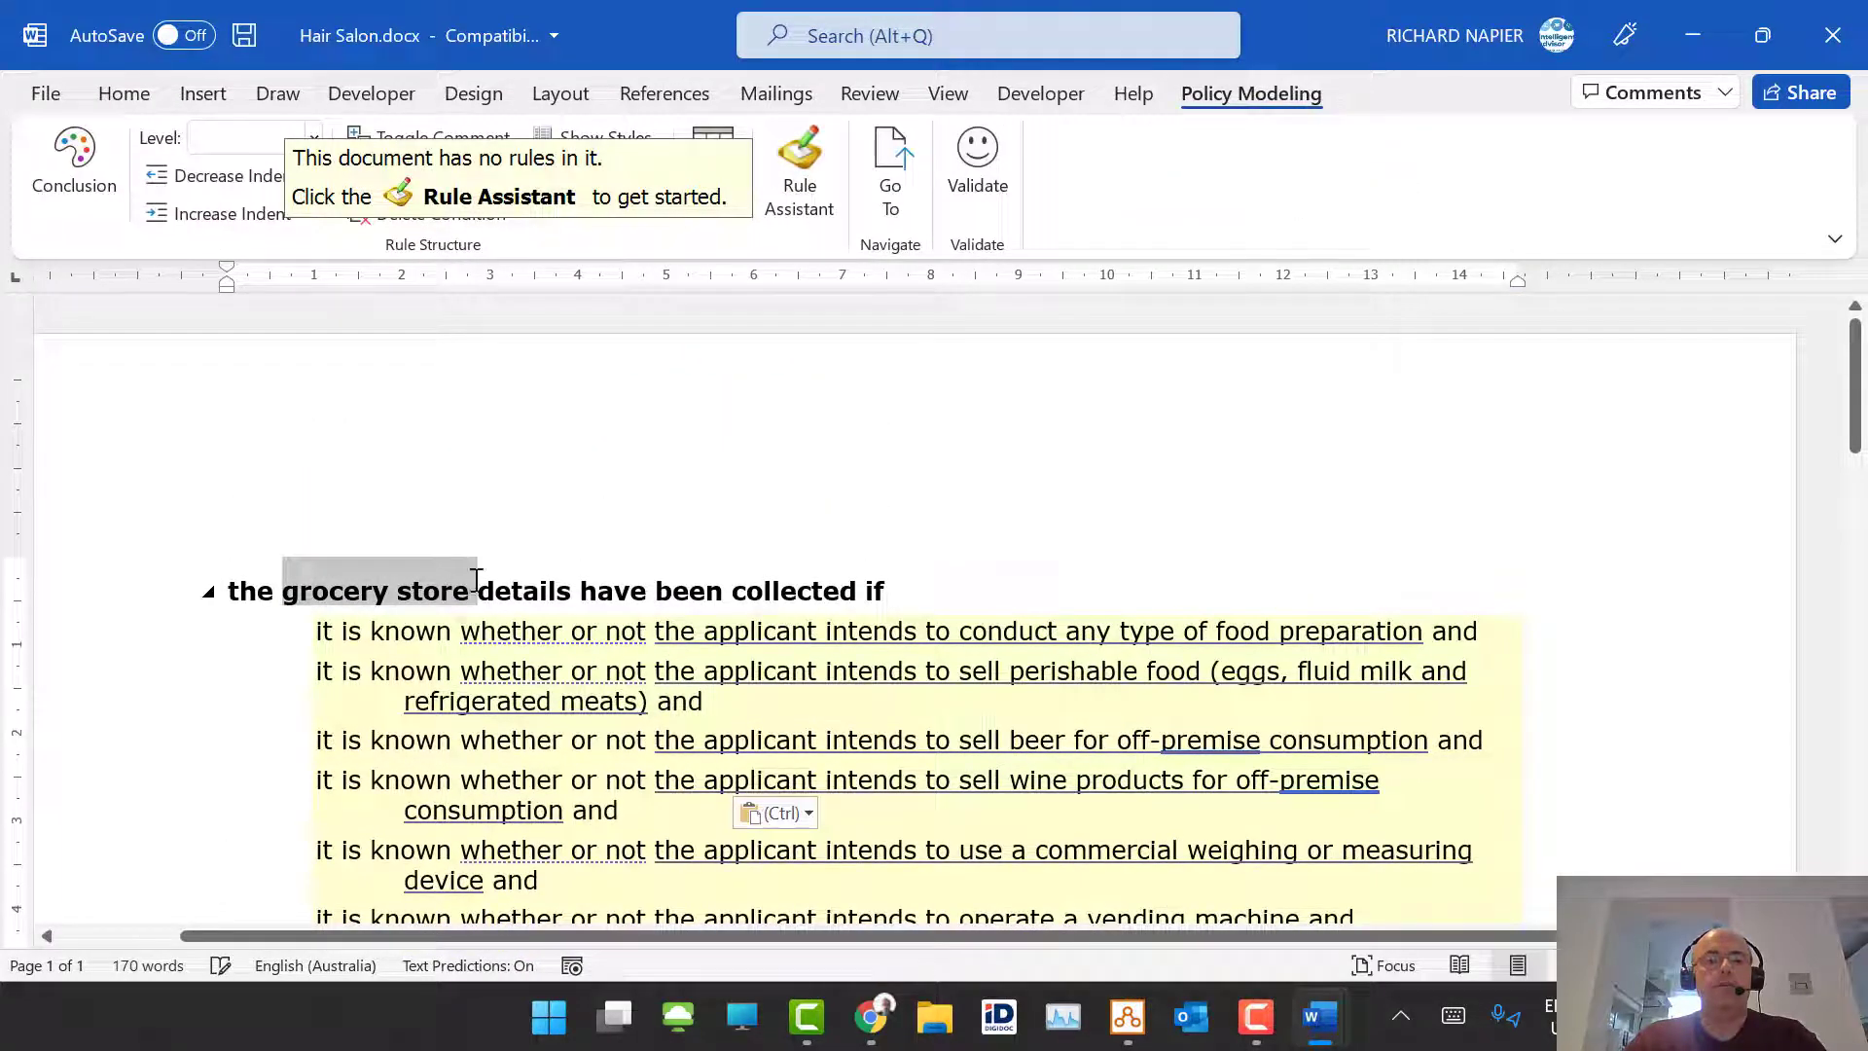
type("hair salon")
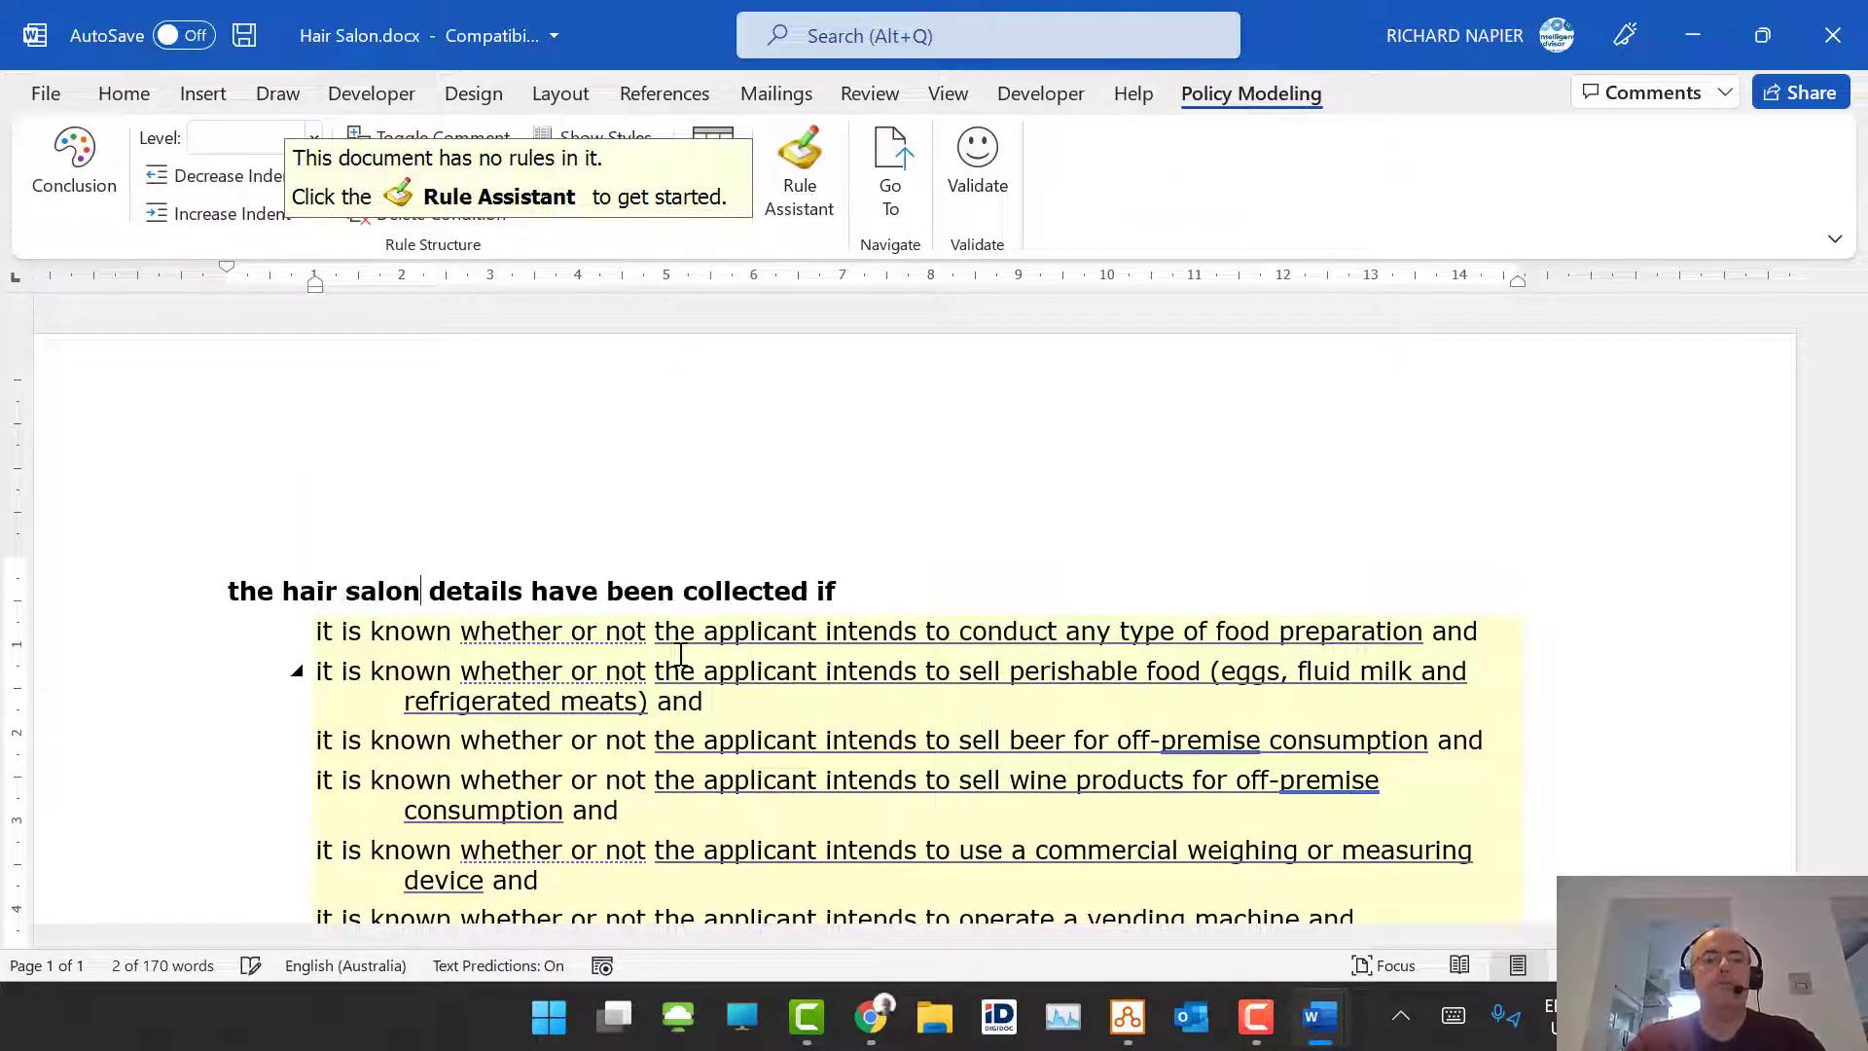
left_click(977, 175)
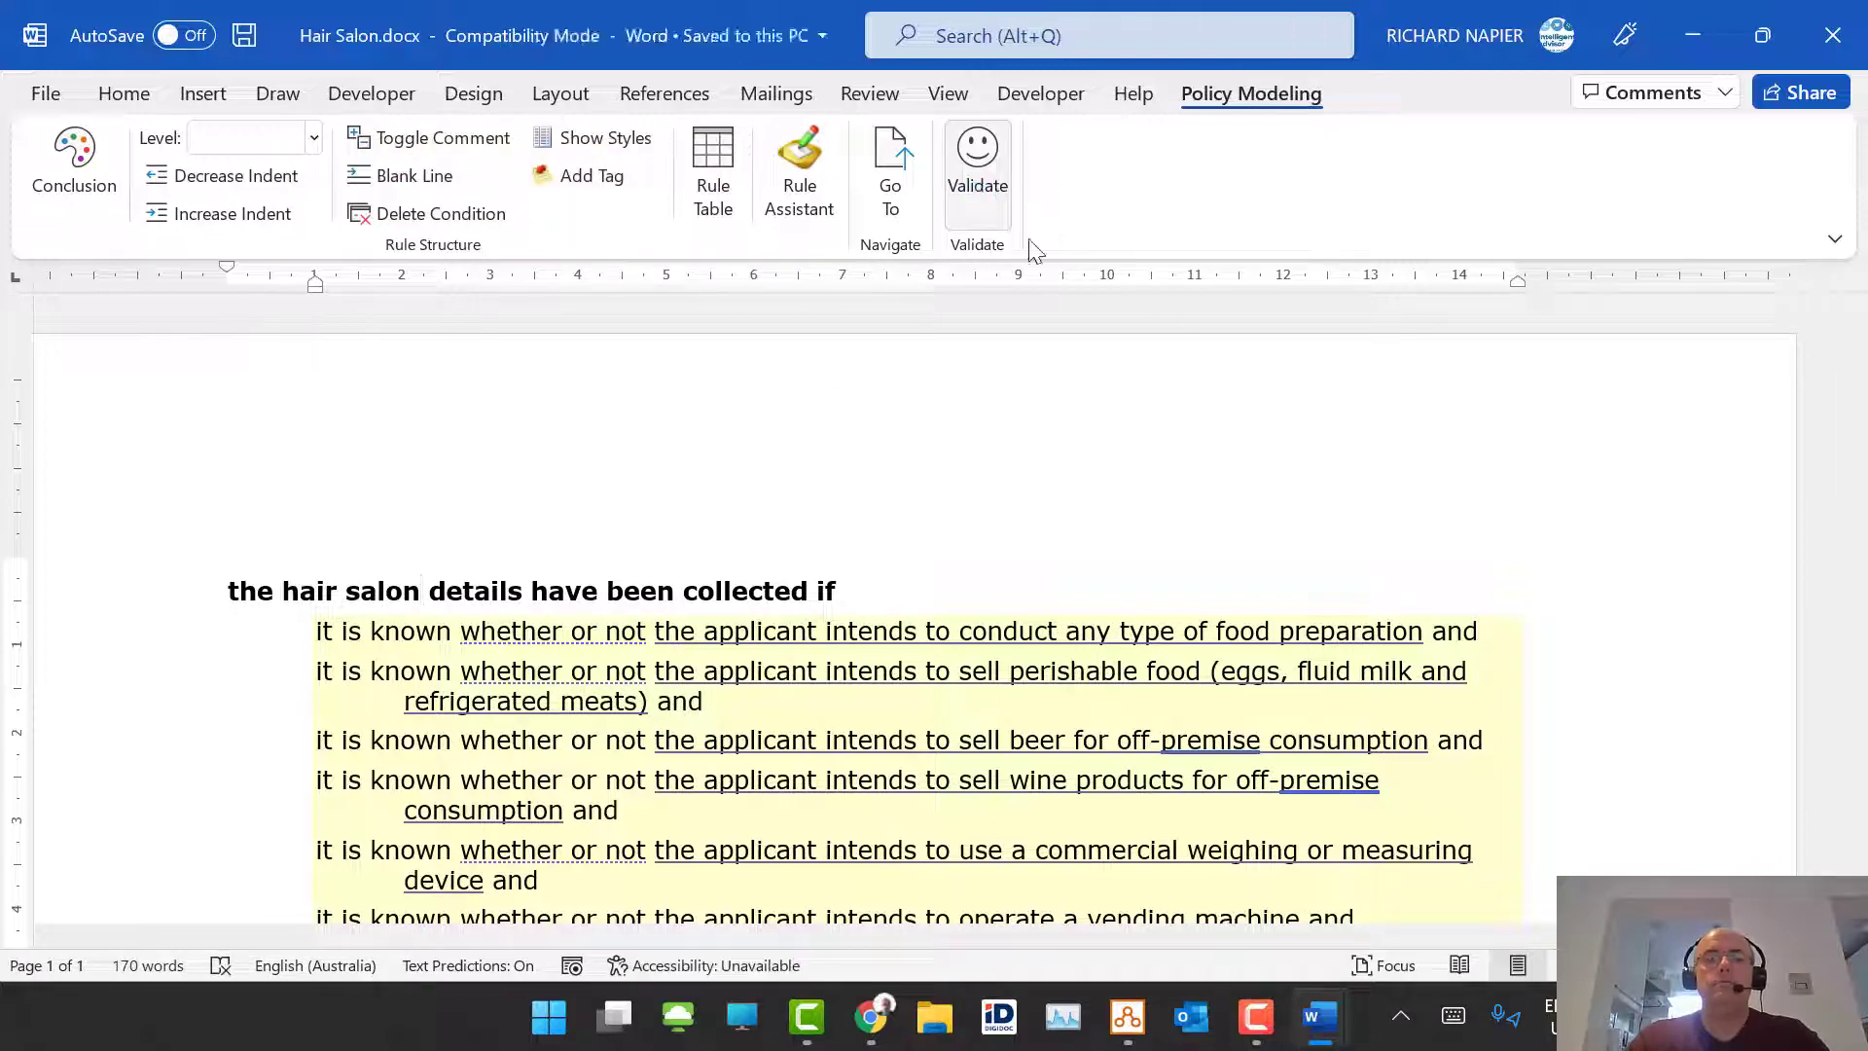
left_click(993, 612)
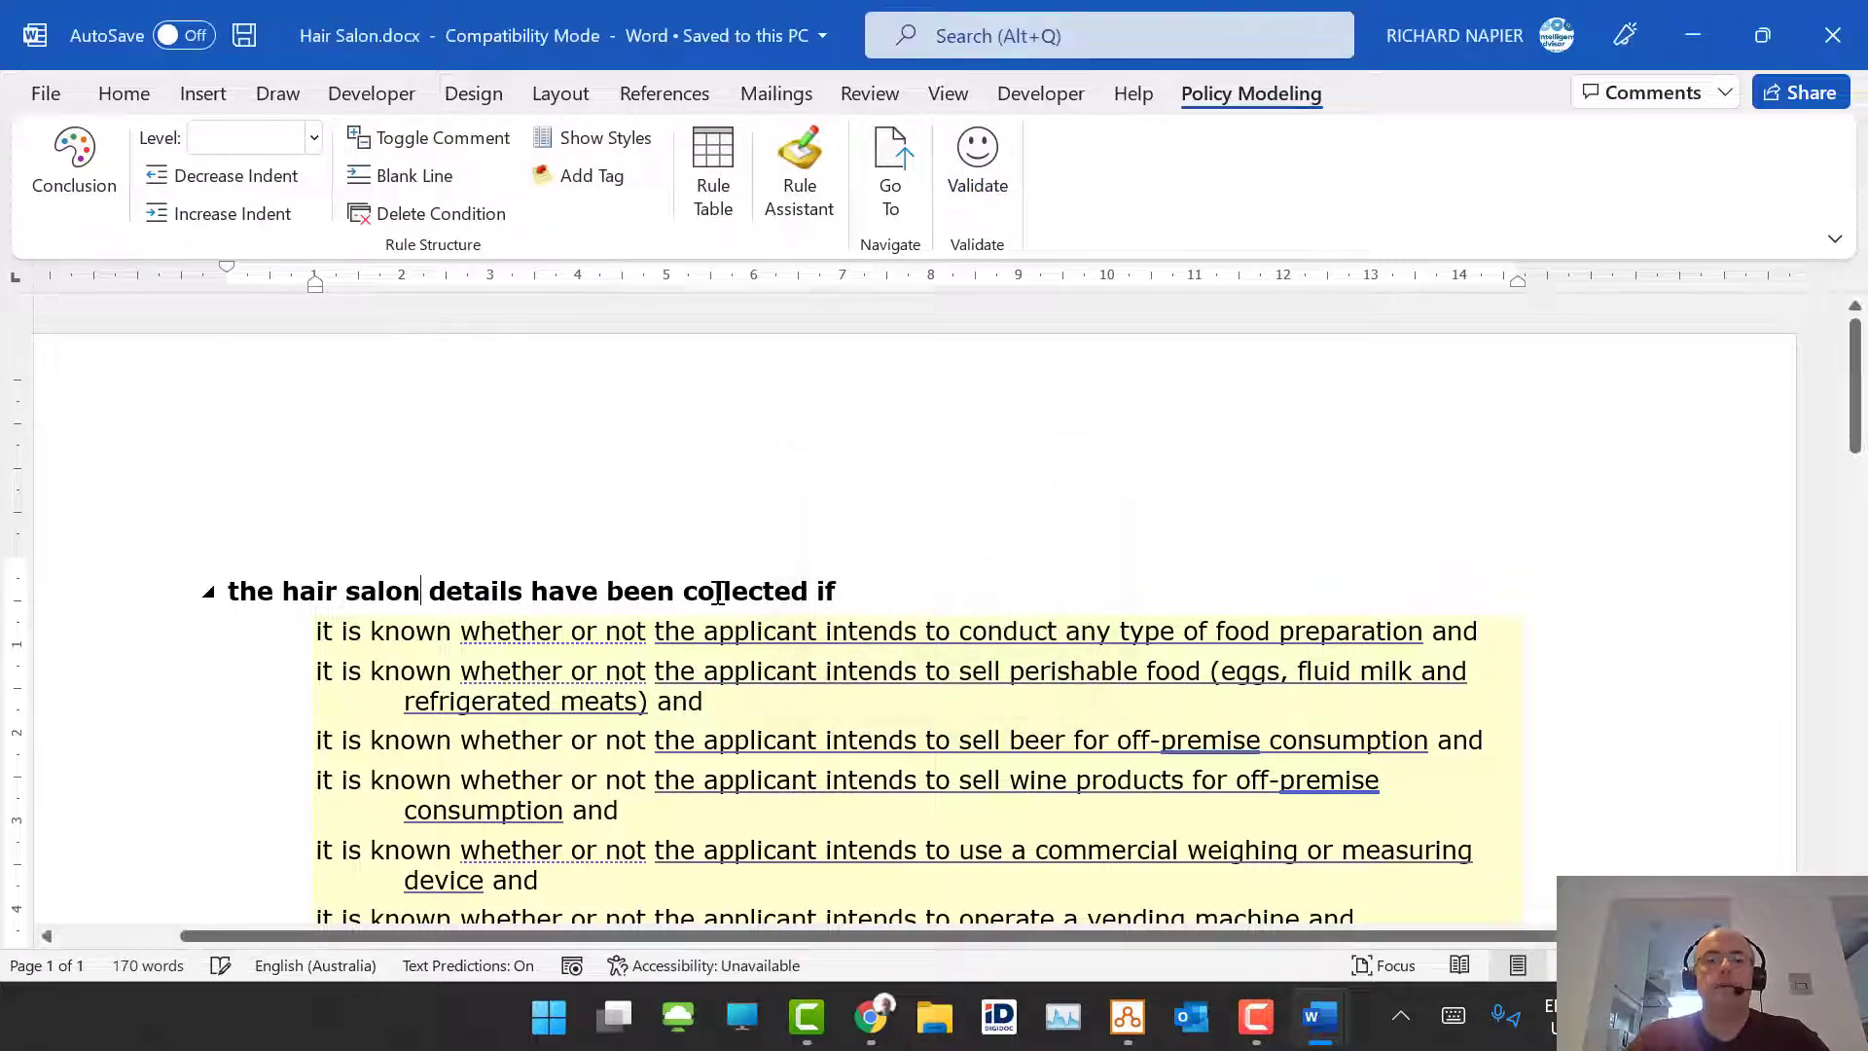
Step: Use Go To on the hair salon details conclusion to look up where it is defined and used
left_click(891, 187)
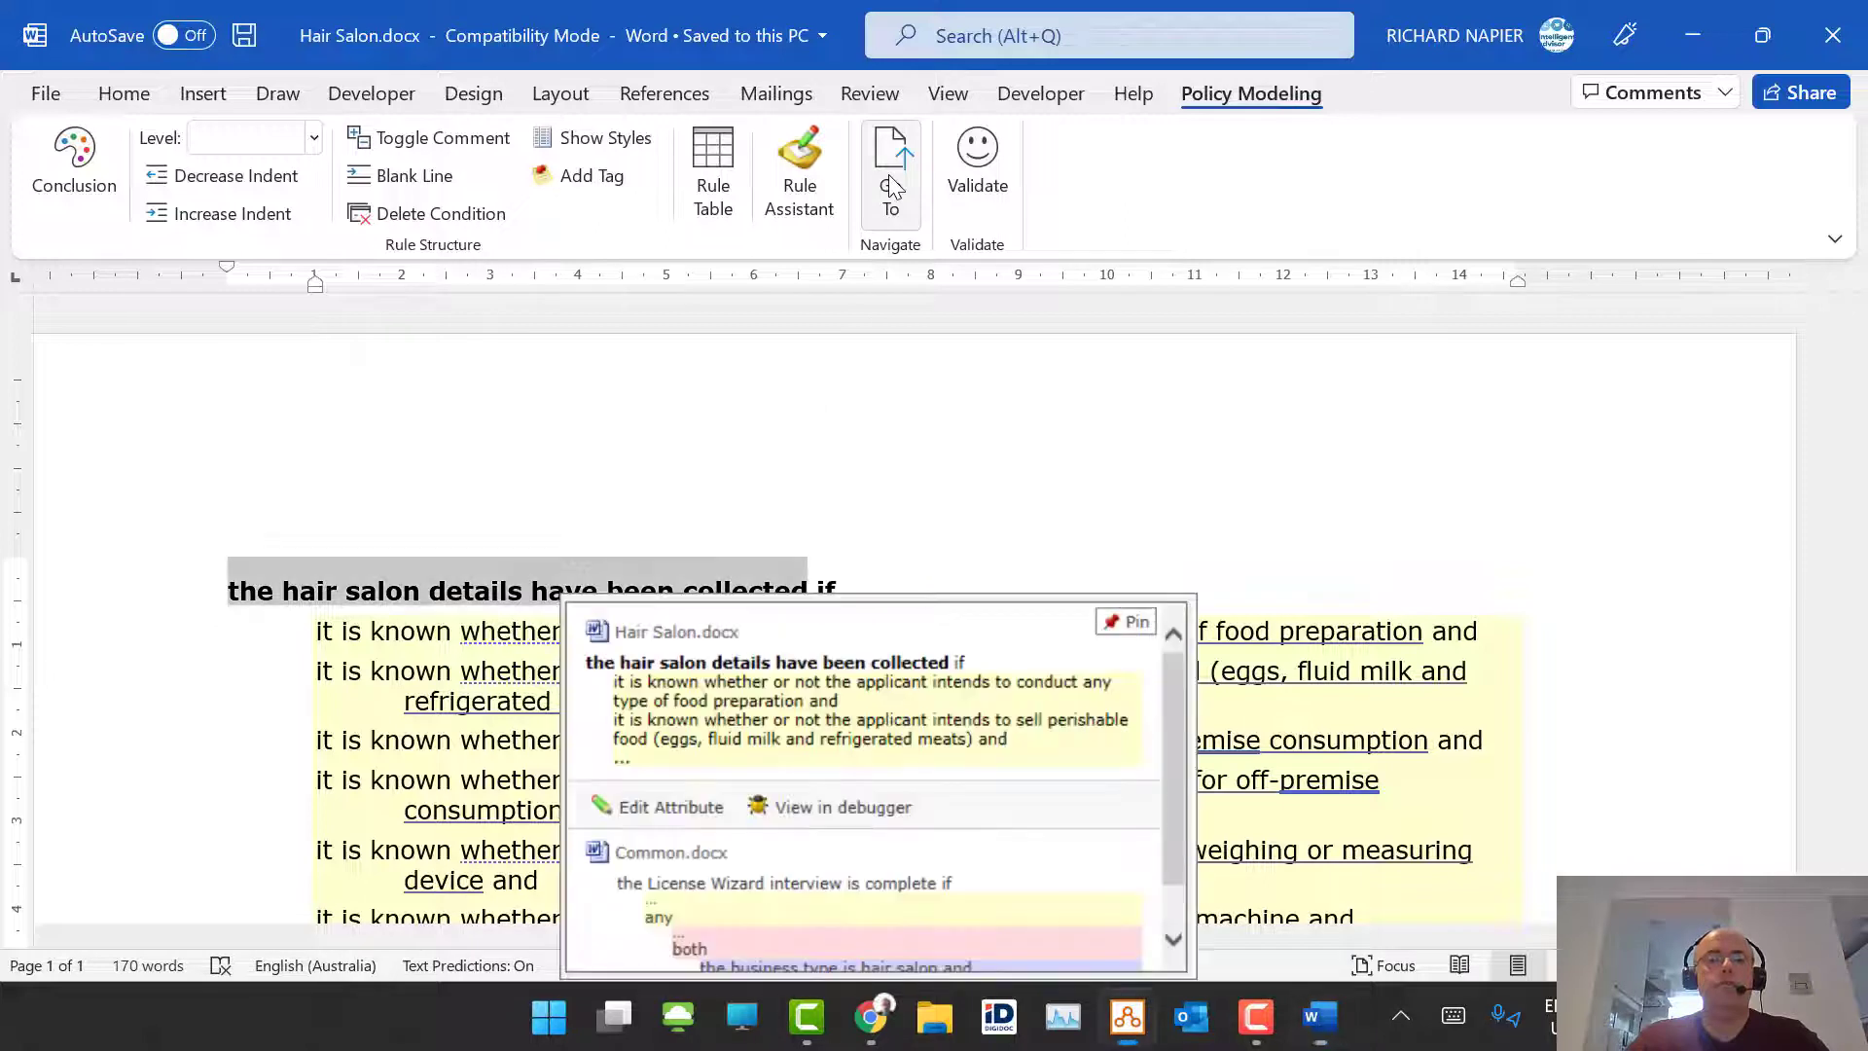
scroll(702, 678, "down", 1)
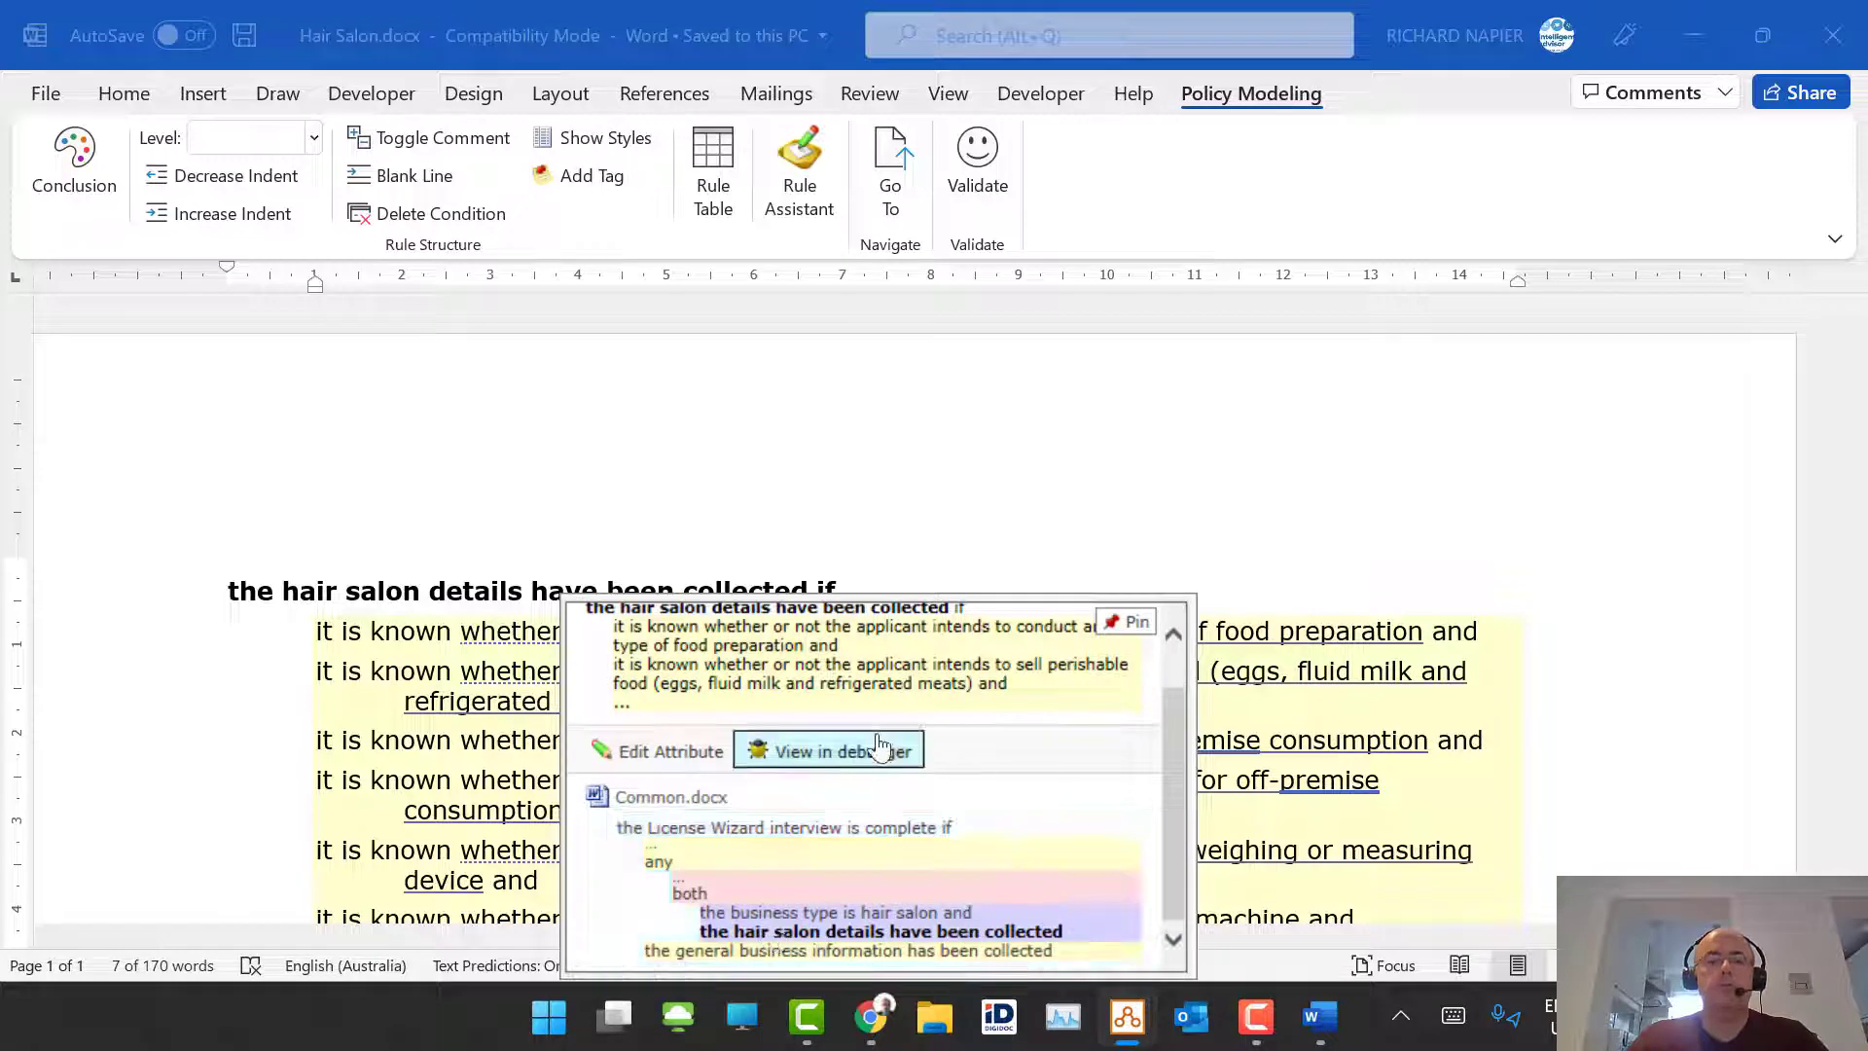
scroll(871, 754, "up", 1)
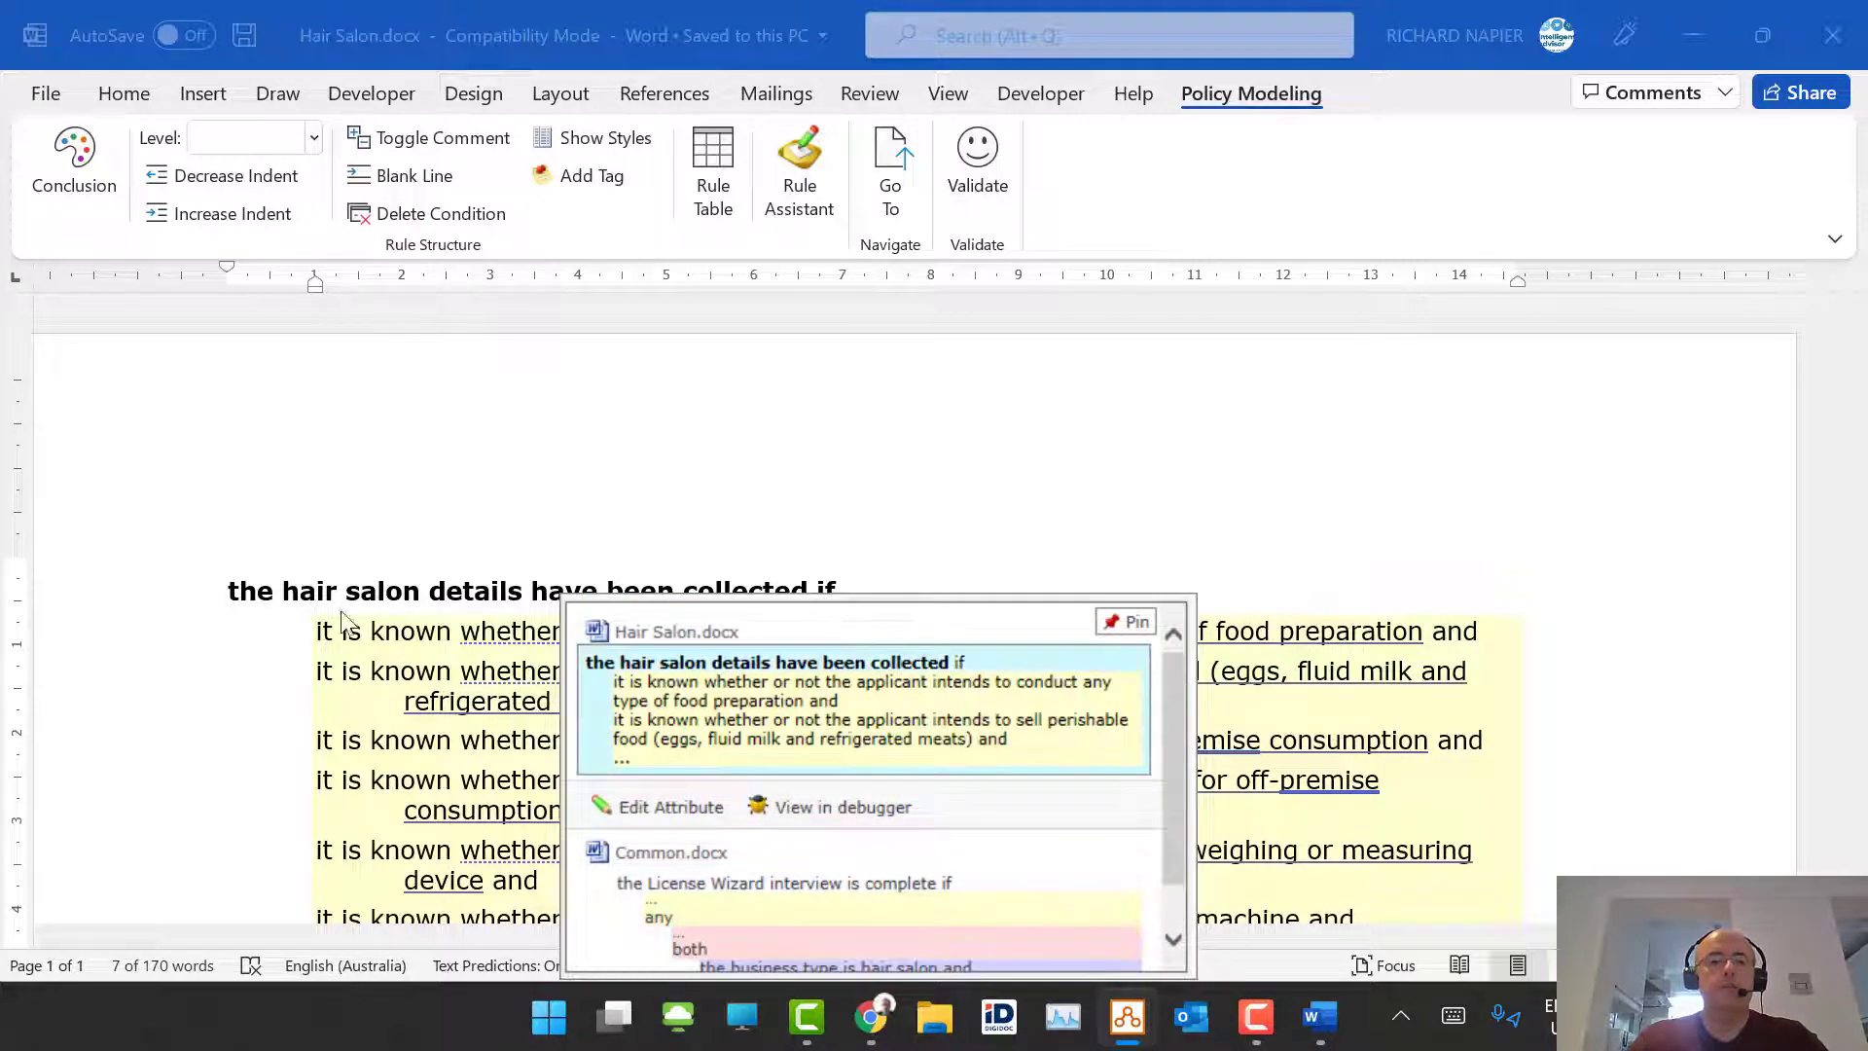
left_click(289, 511)
Step: Use Go To on the food preparation condition and open the interview question that collects it
scroll(668, 479, "down", 1)
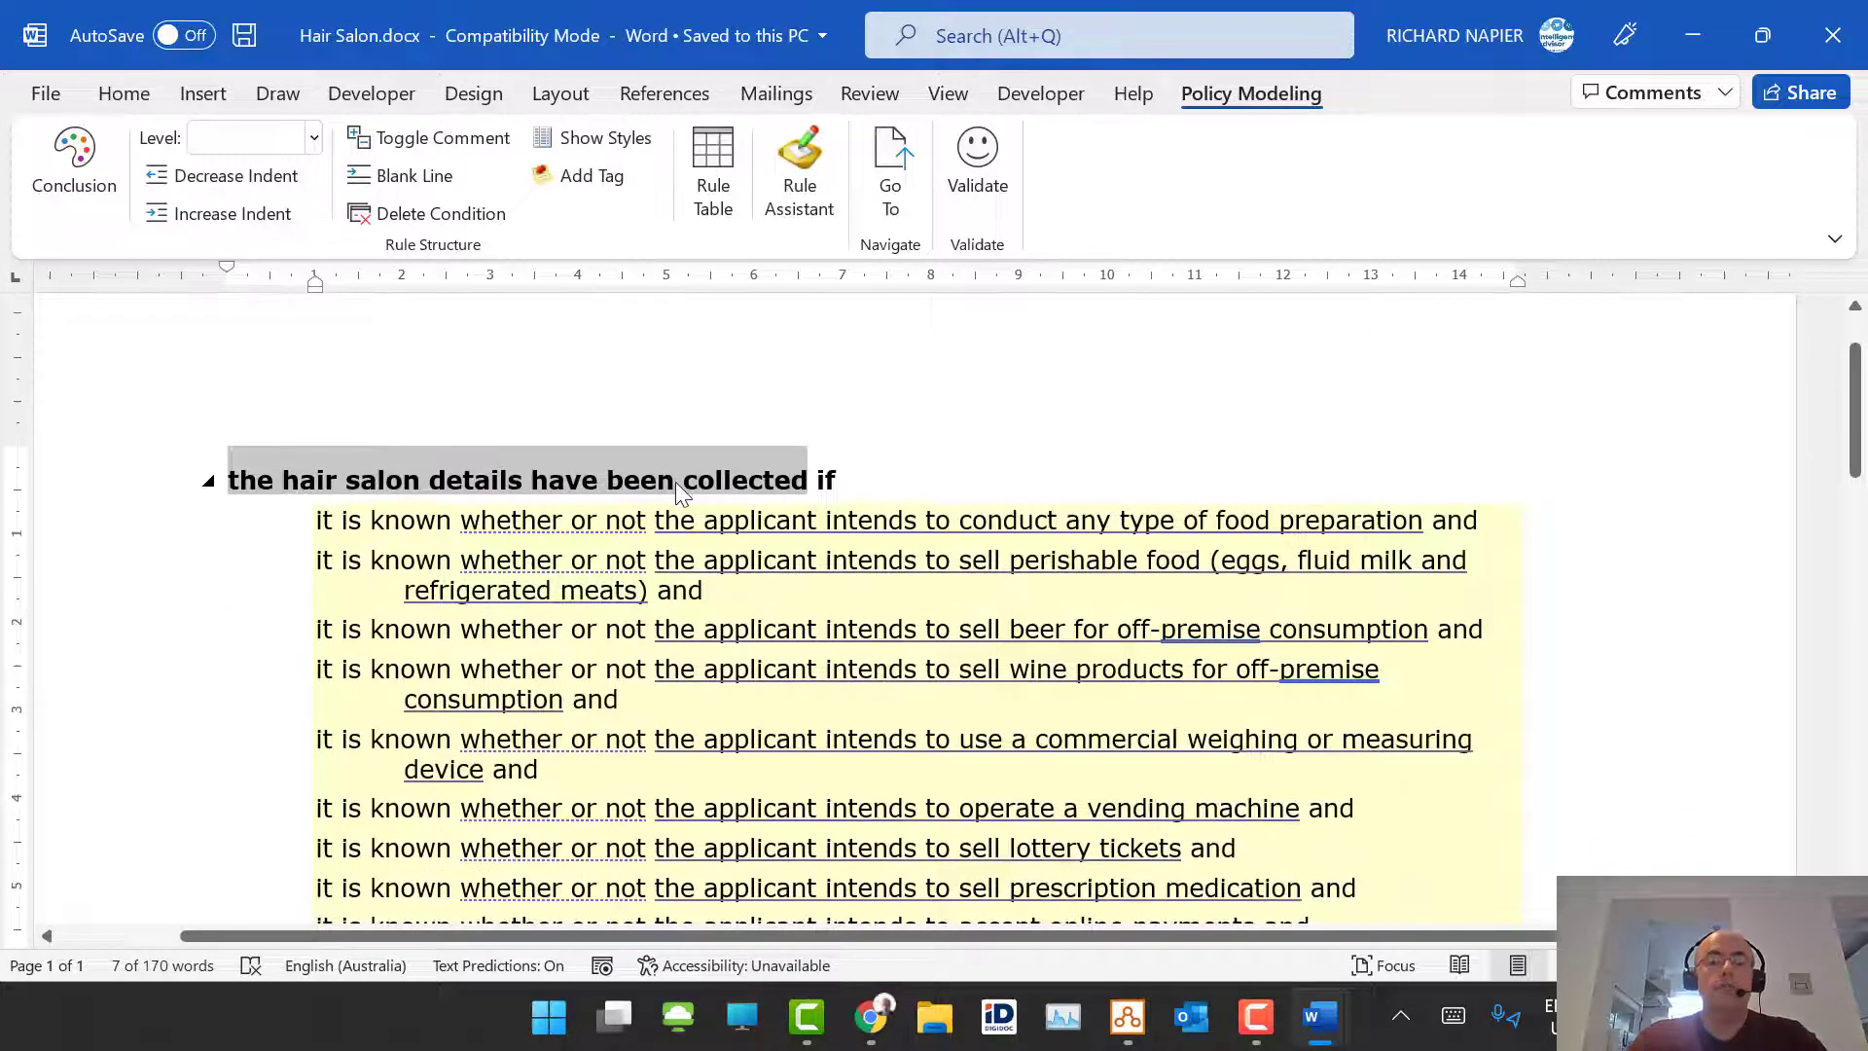
scroll(675, 481, "down", 2)
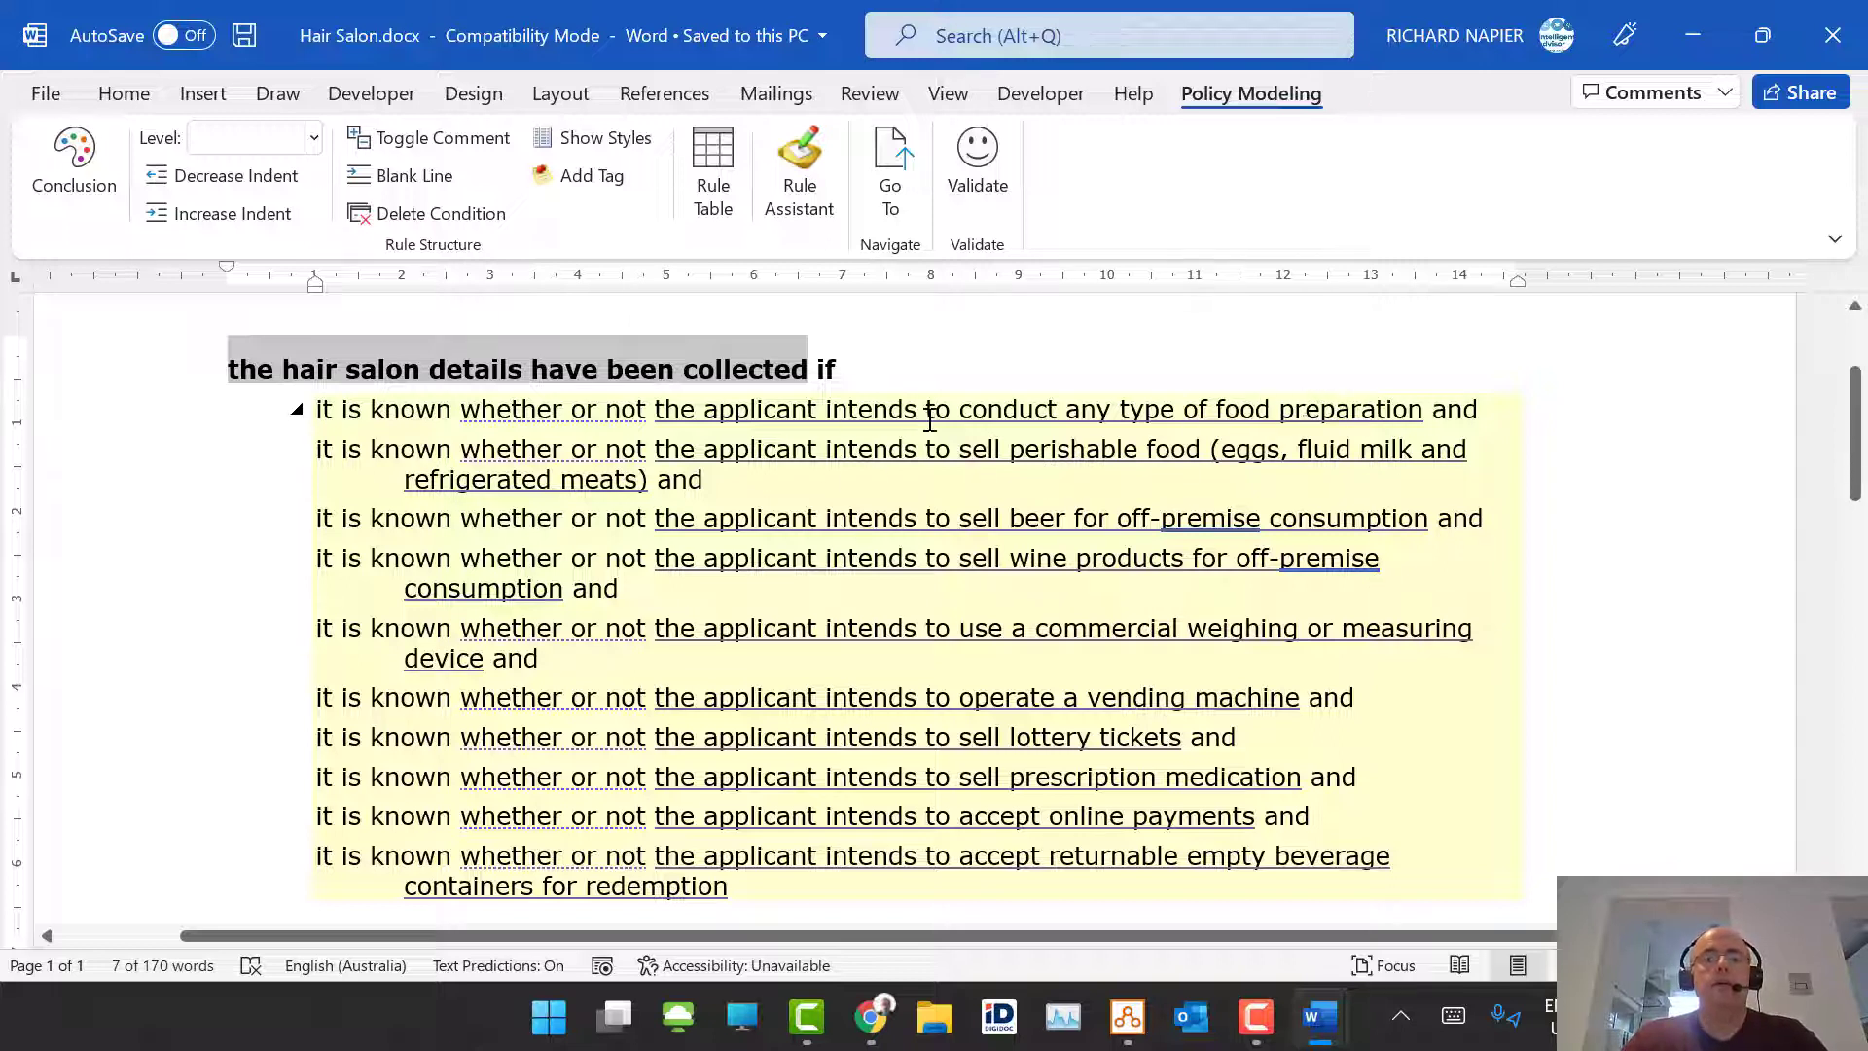
left_click(1131, 409)
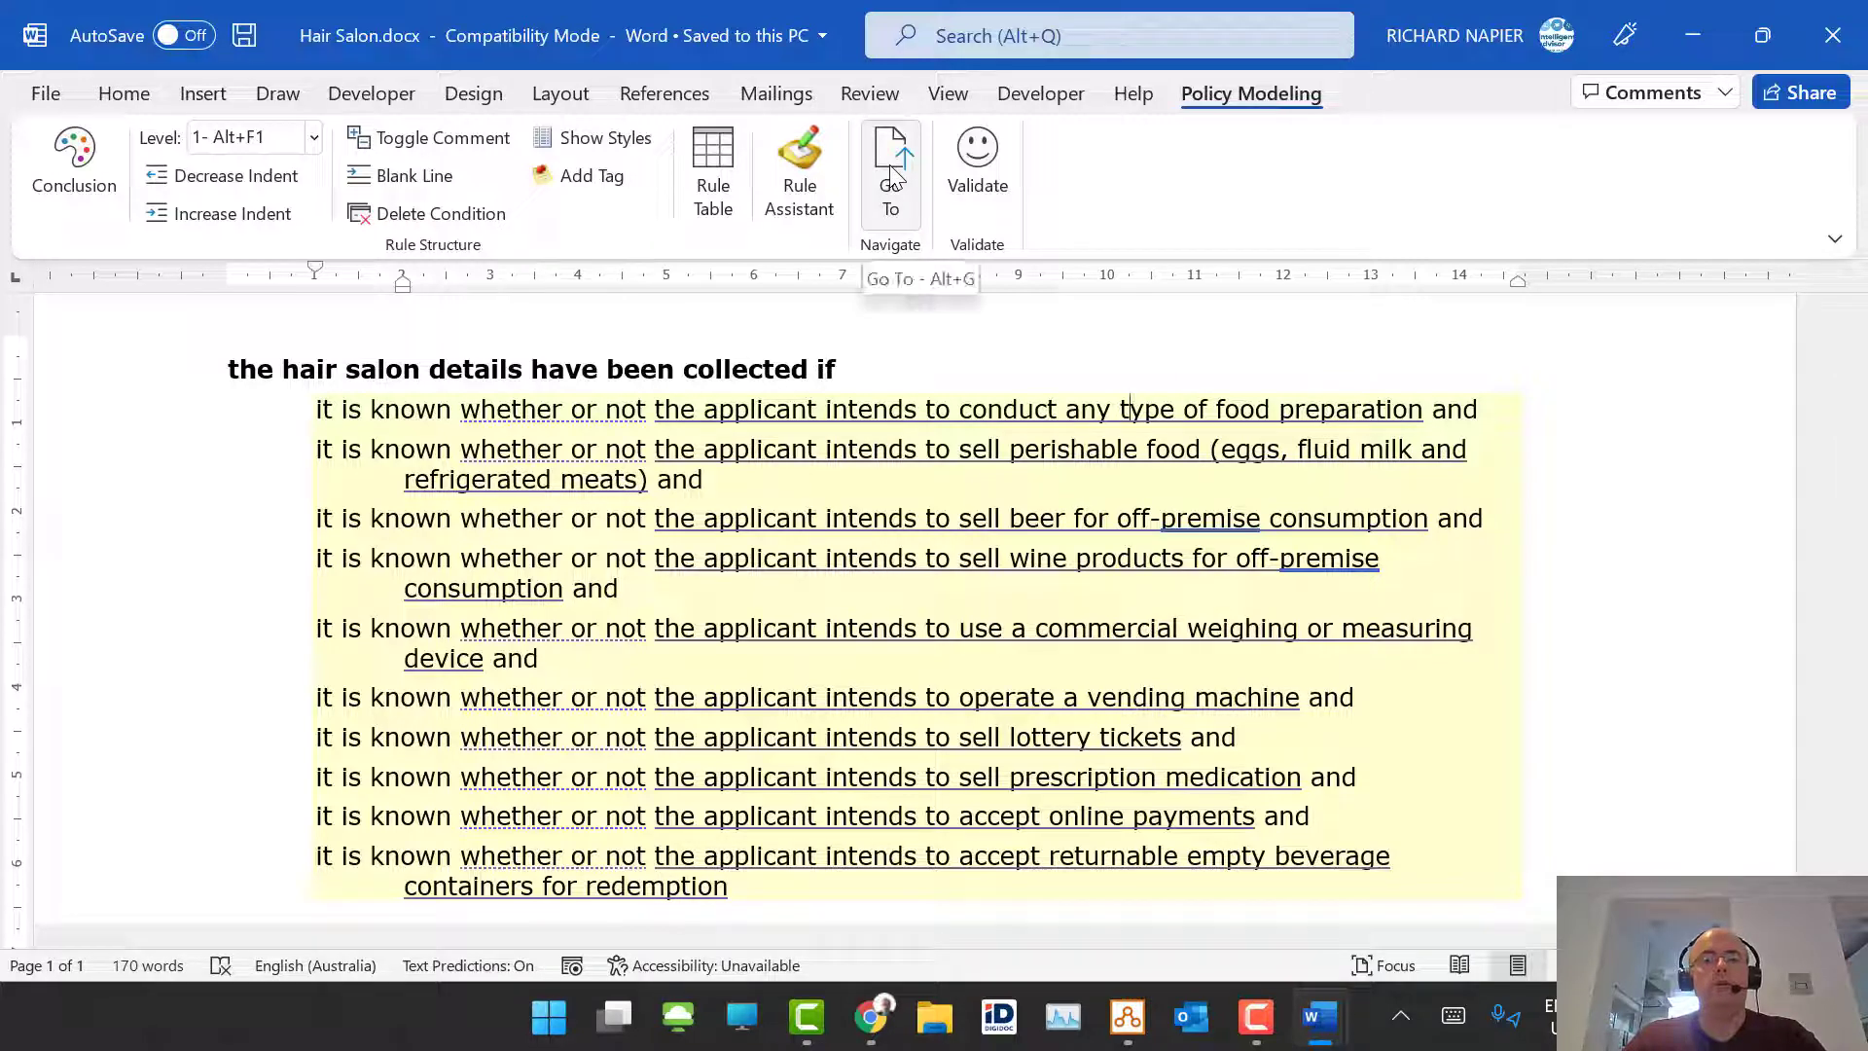
left_click(1008, 415)
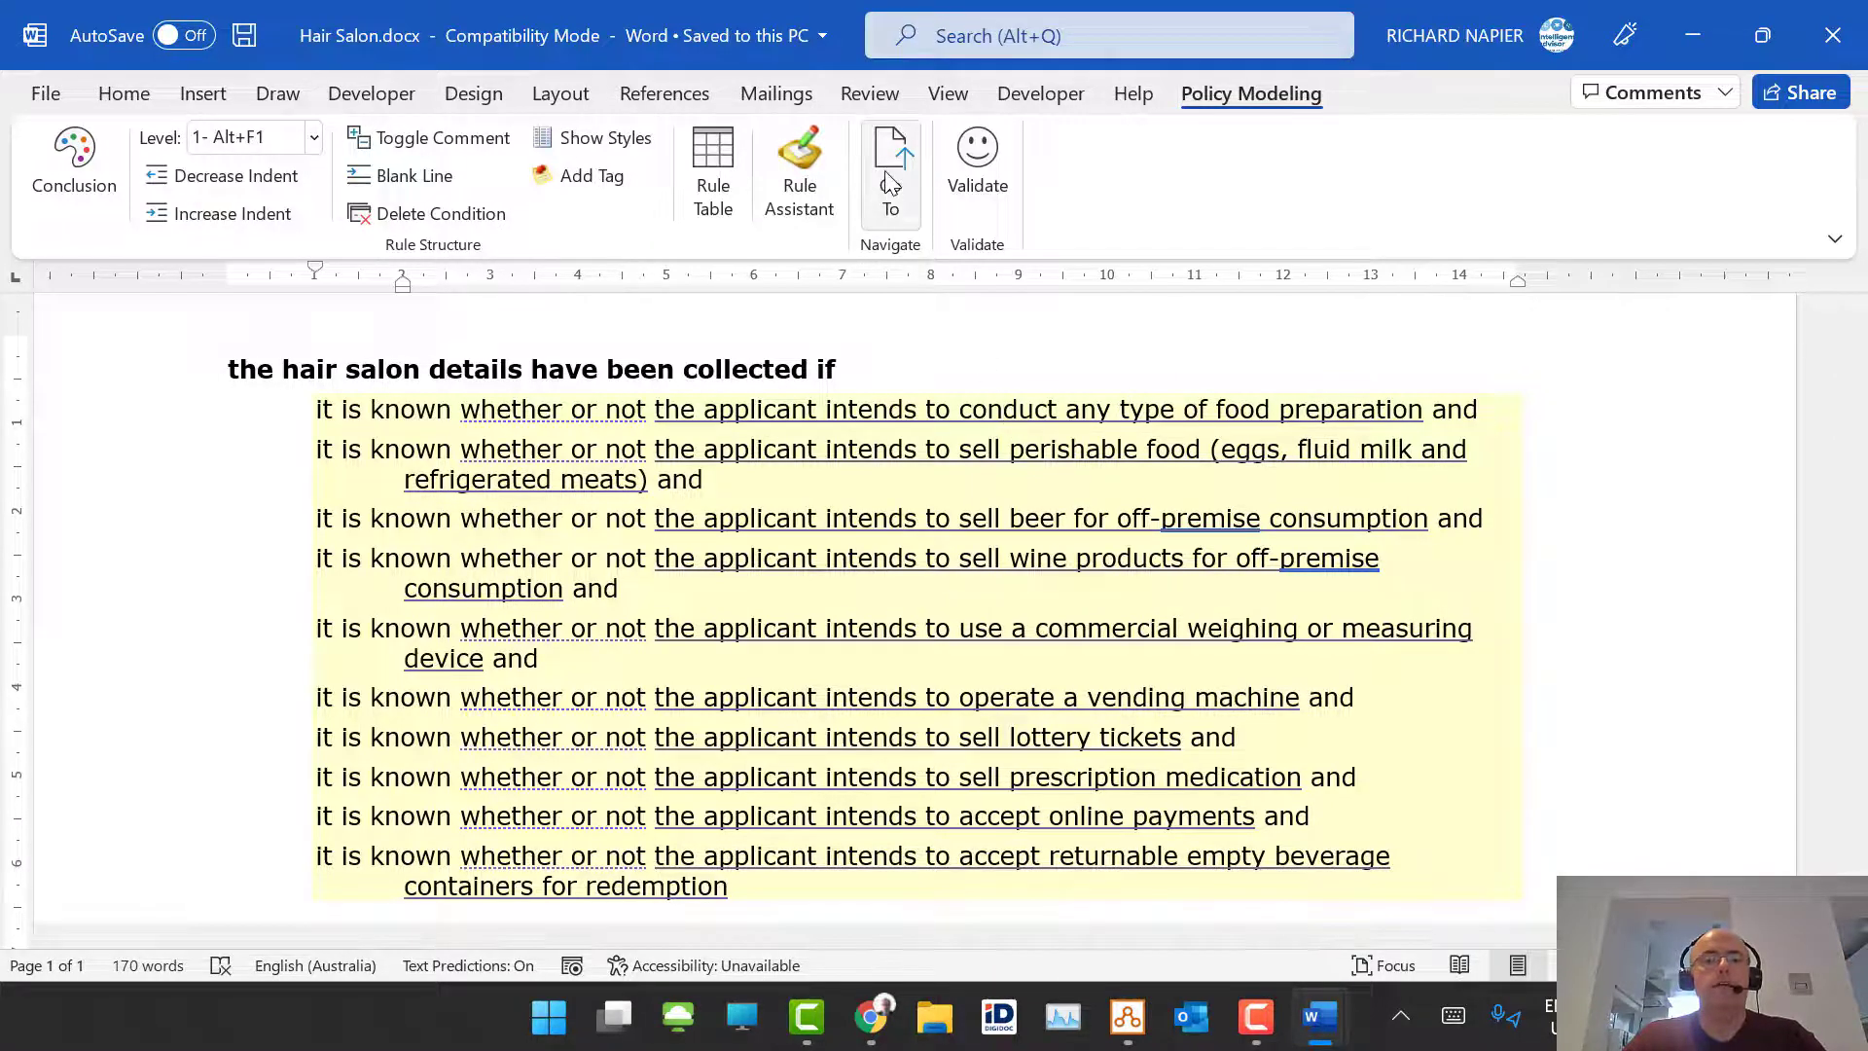
left_click(891, 183)
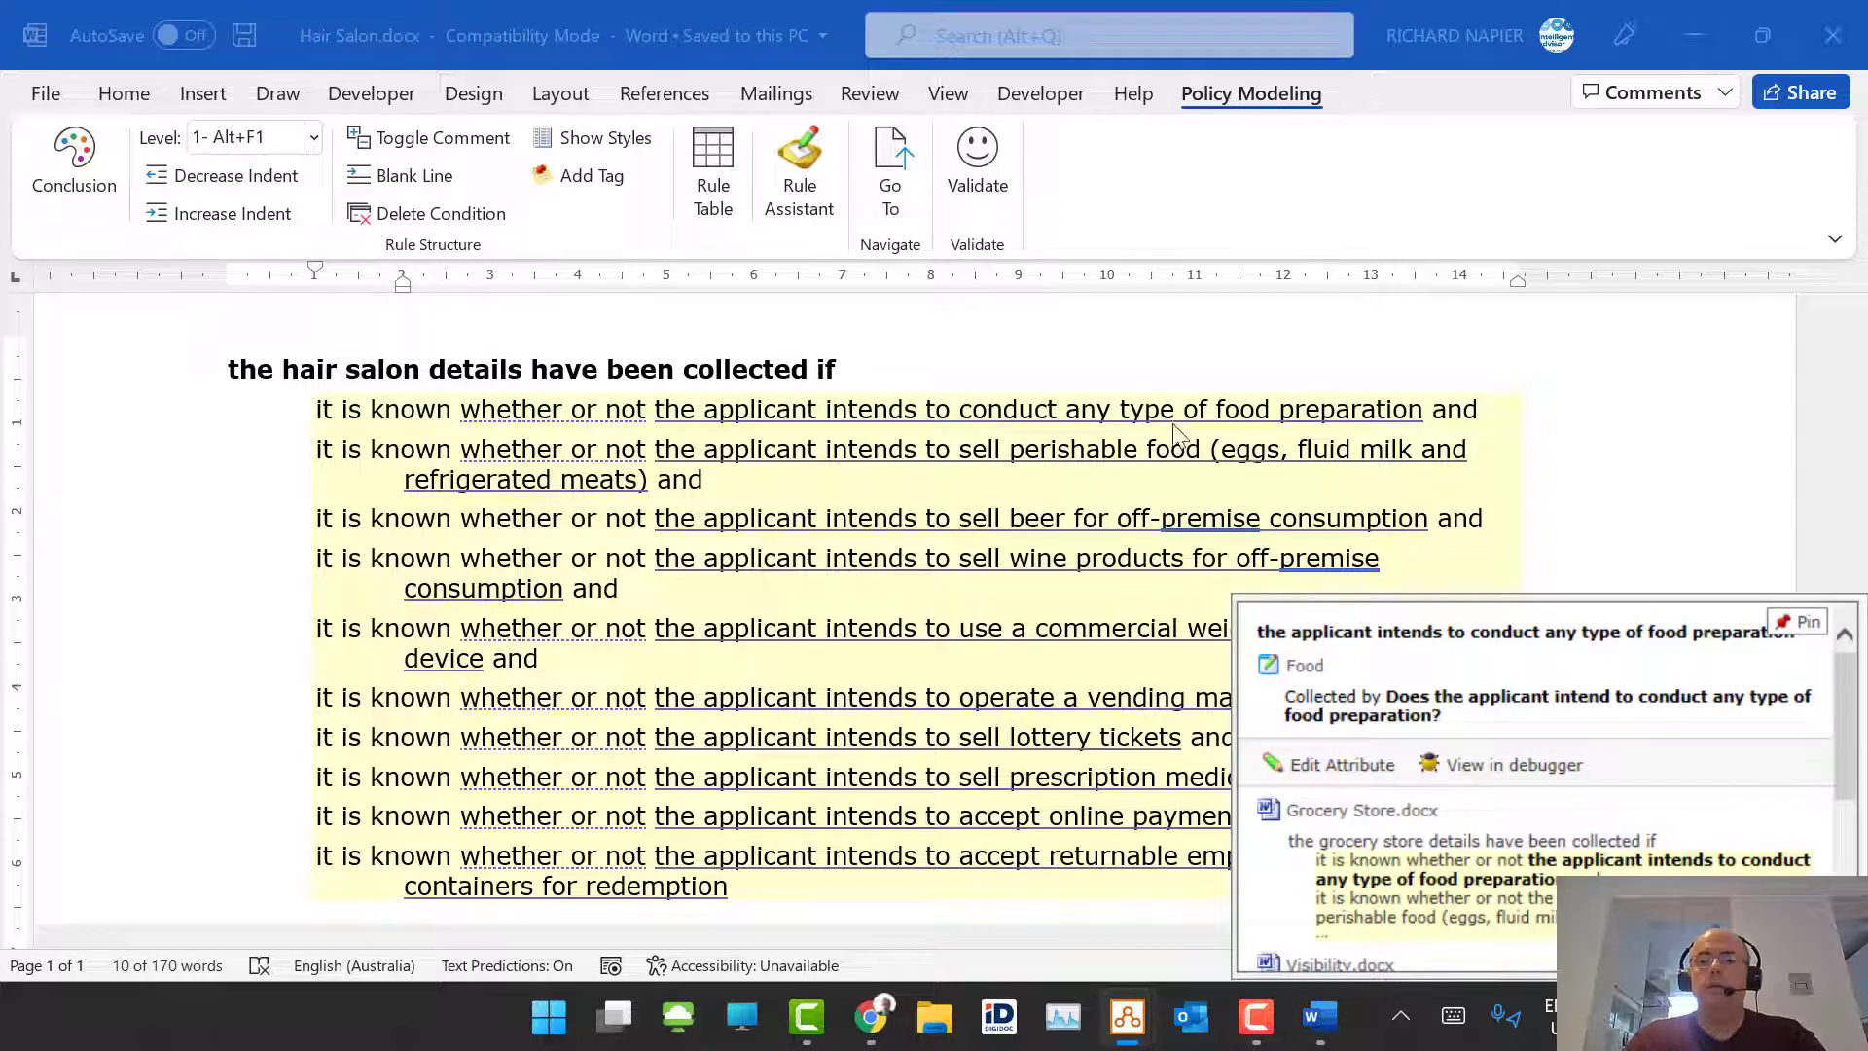
left_click(1416, 720)
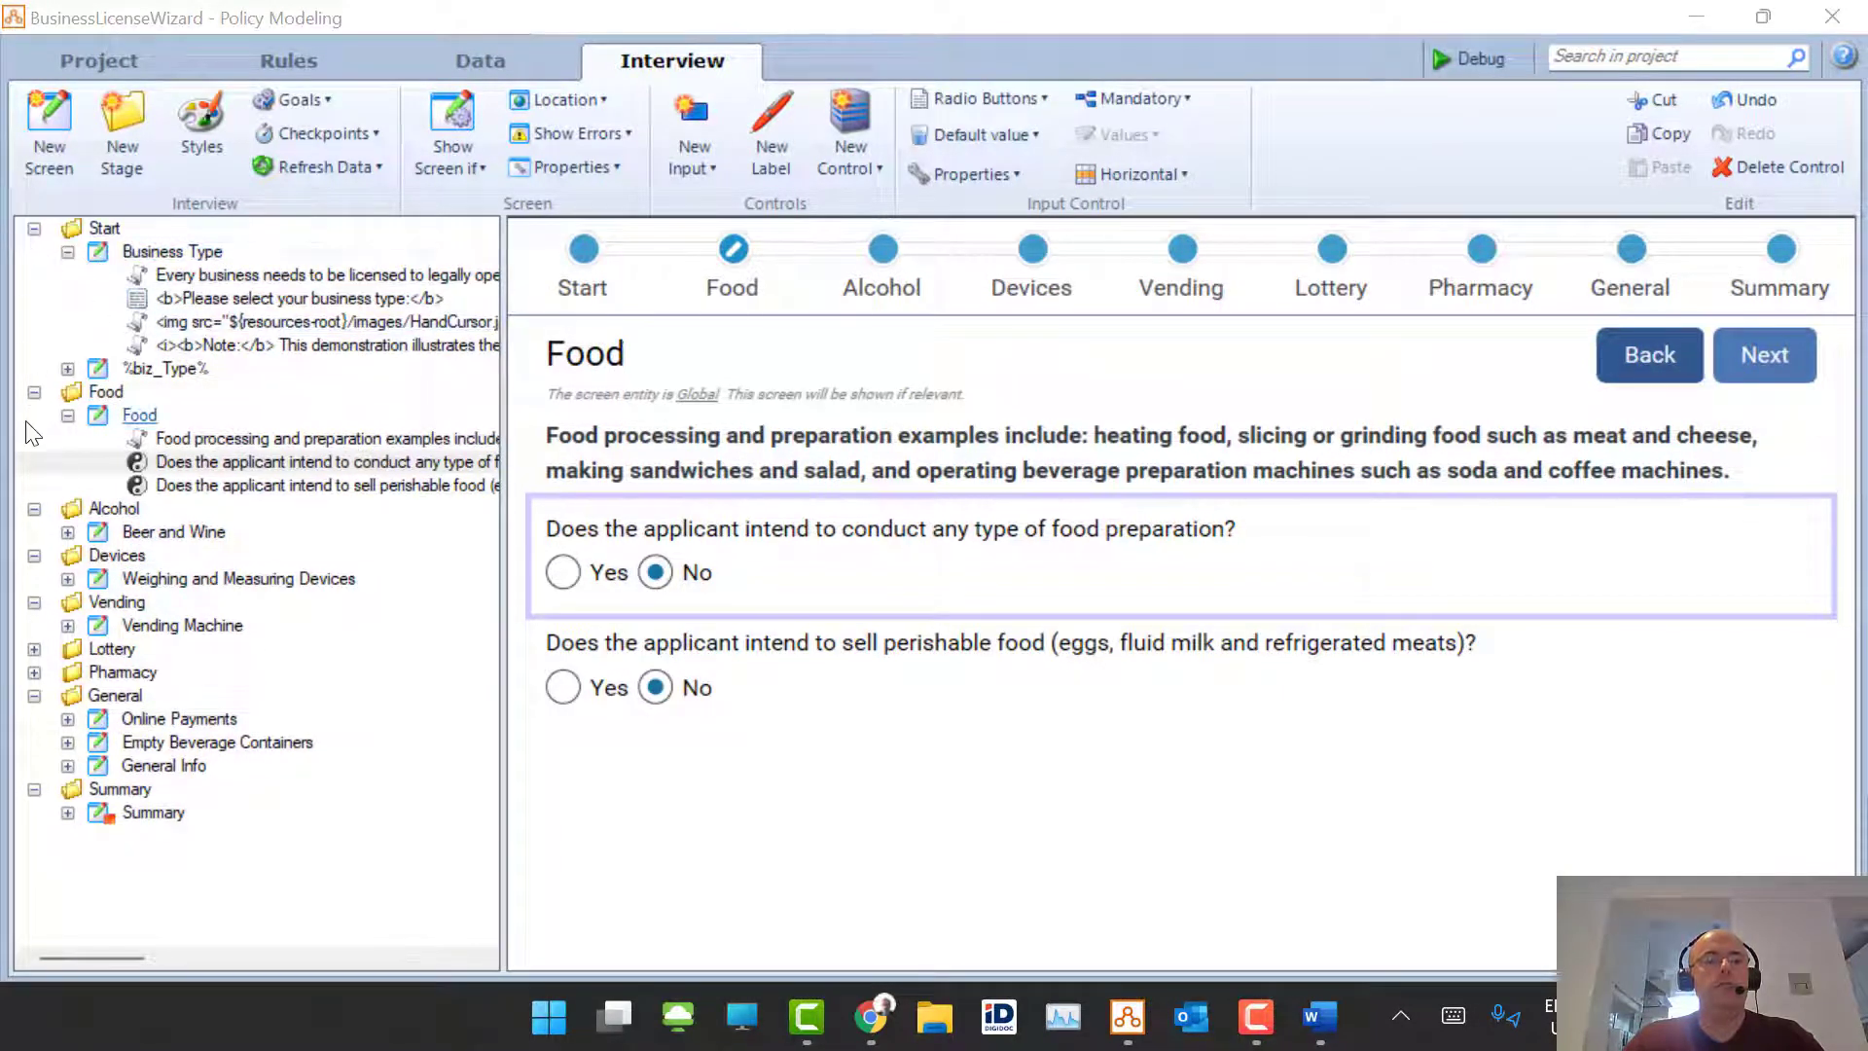
Step: Collapse the expanded Food, Start, Alcohol, Devices, Vending and General stages in the interview outline
double_click(105, 391)
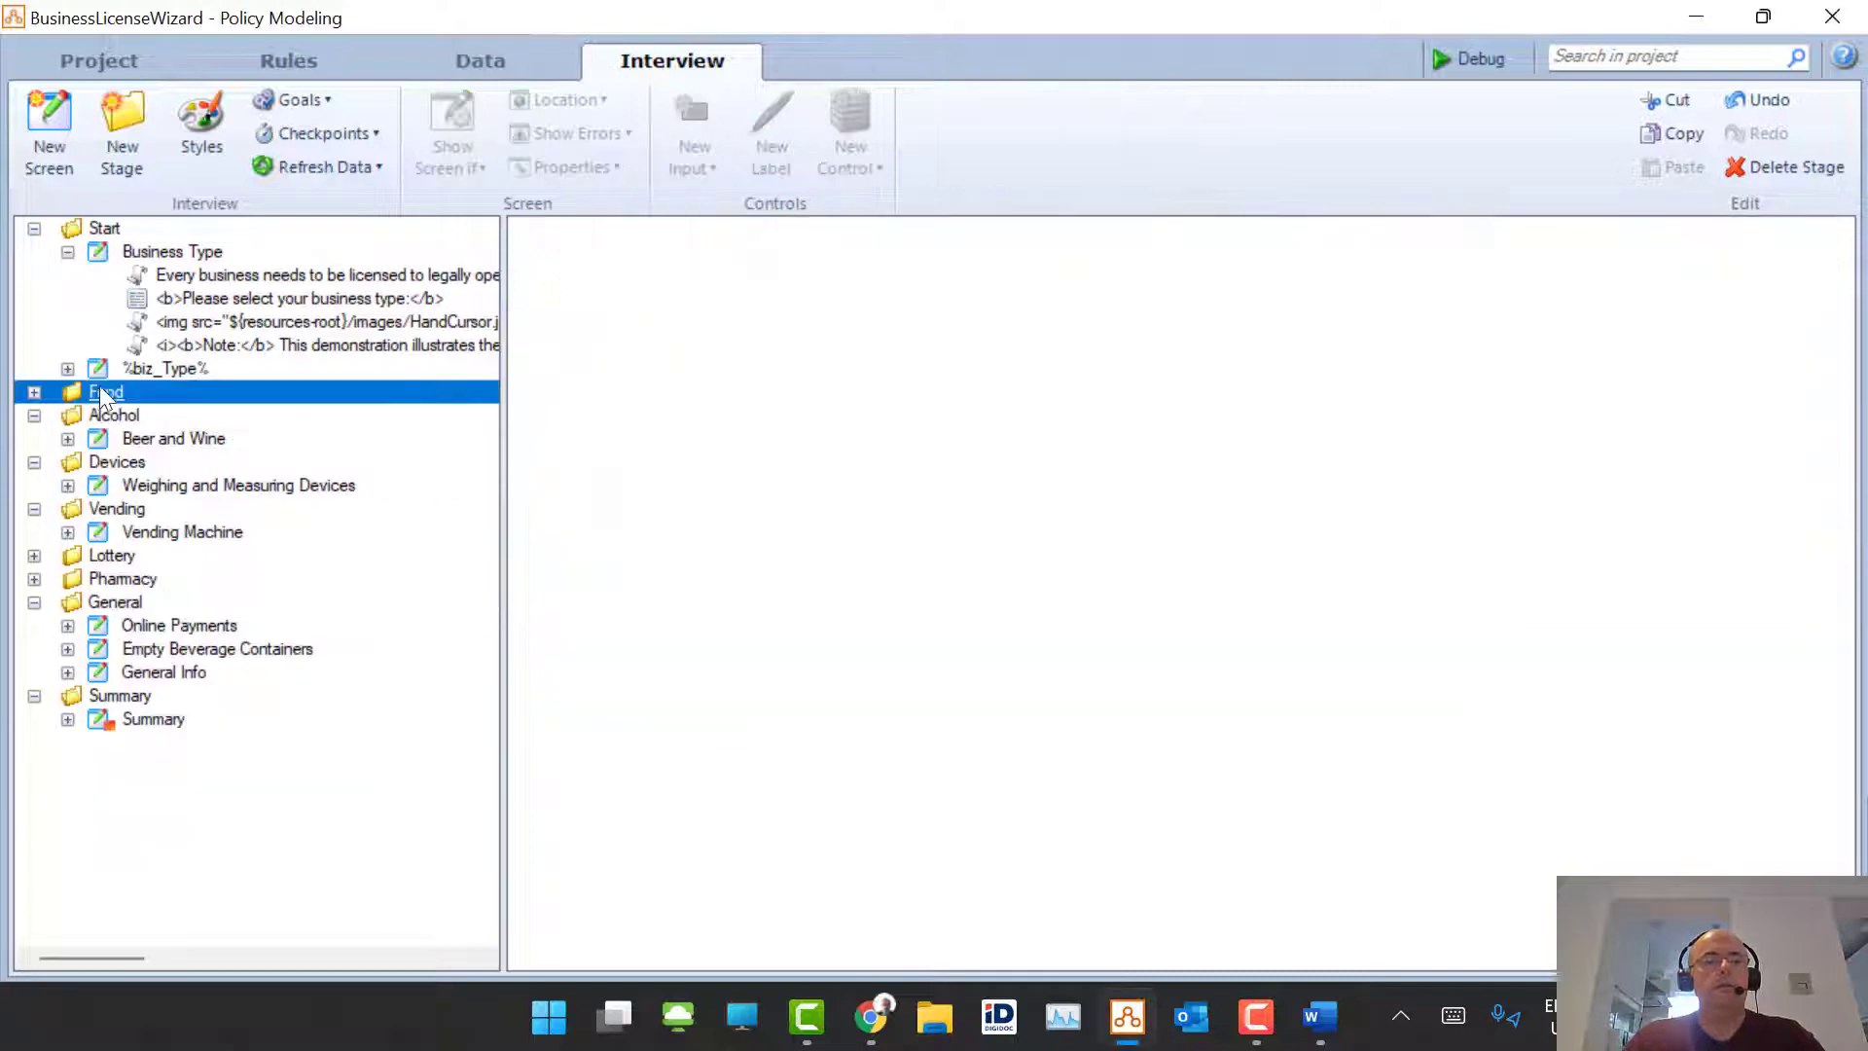
left_click(34, 228)
left_click(34, 275)
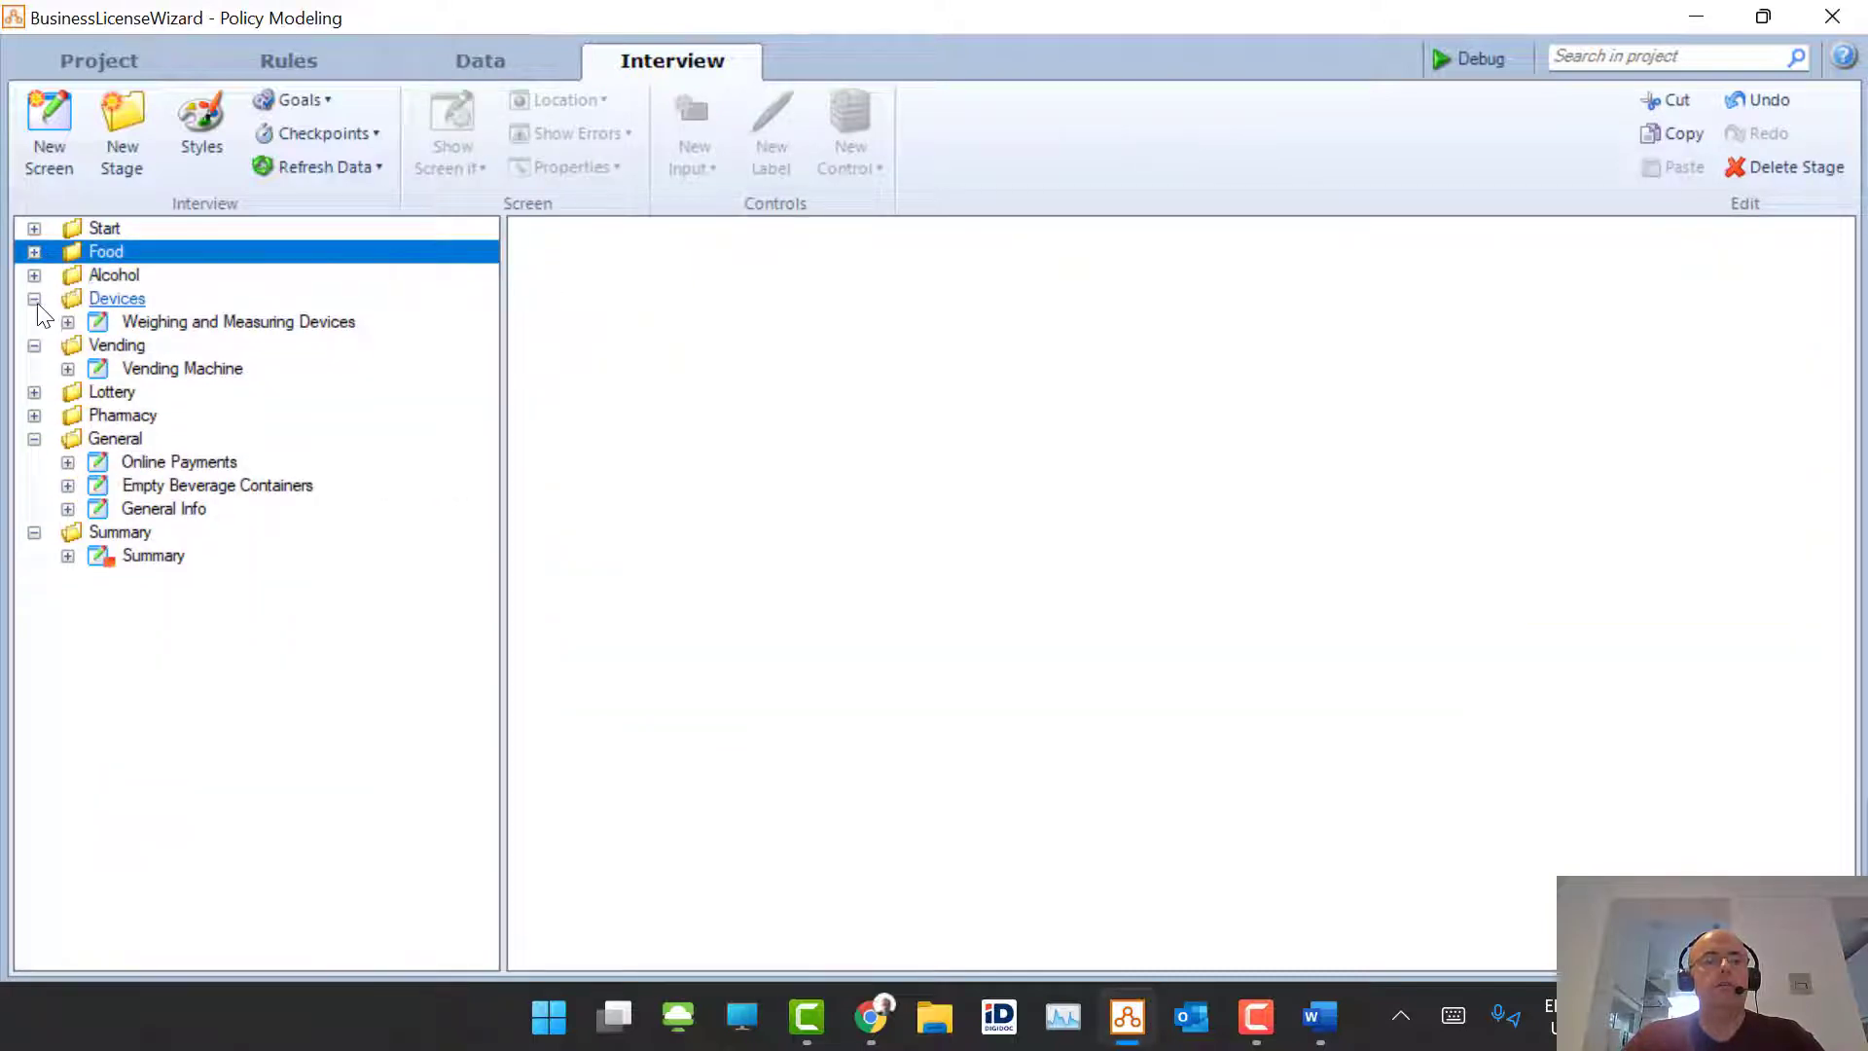
left_click(34, 298)
left_click(34, 321)
left_click(34, 391)
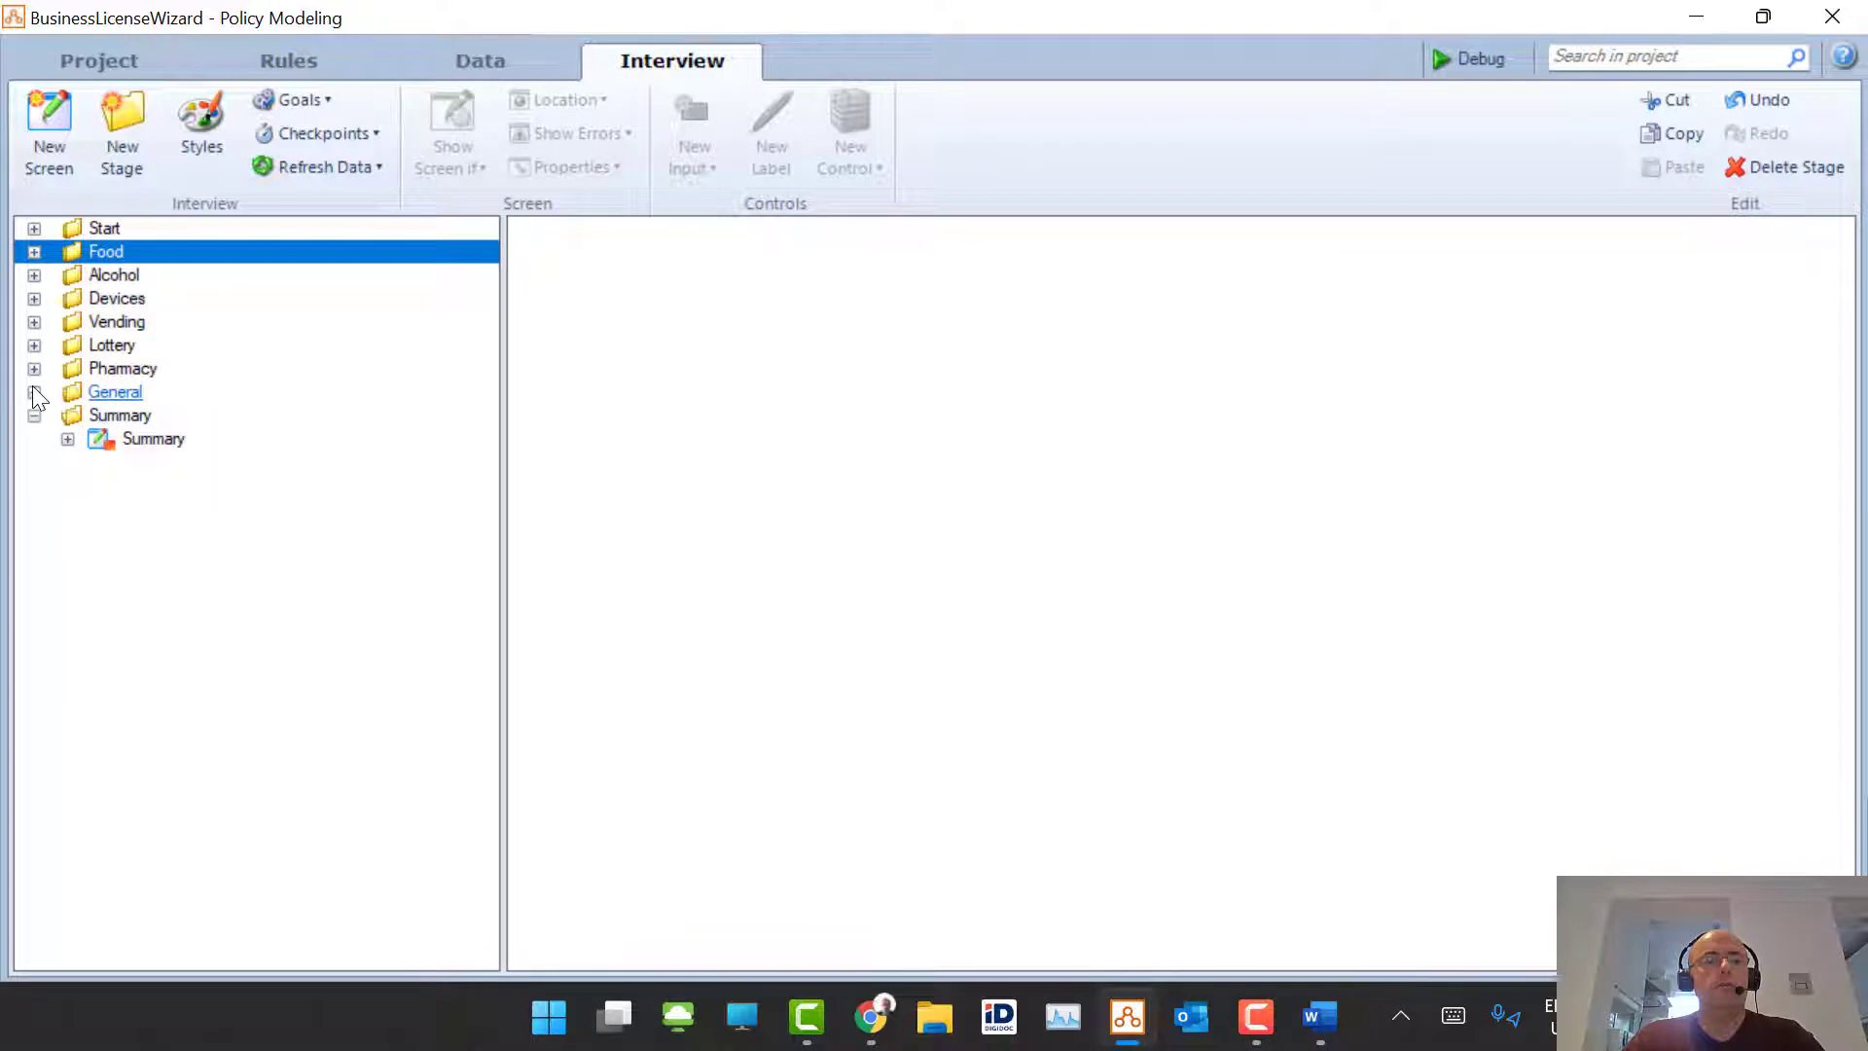
Step: Add a new interview stage between Pharmacy and General and name it Hair Salon
left_click(112, 368)
left_click(120, 148)
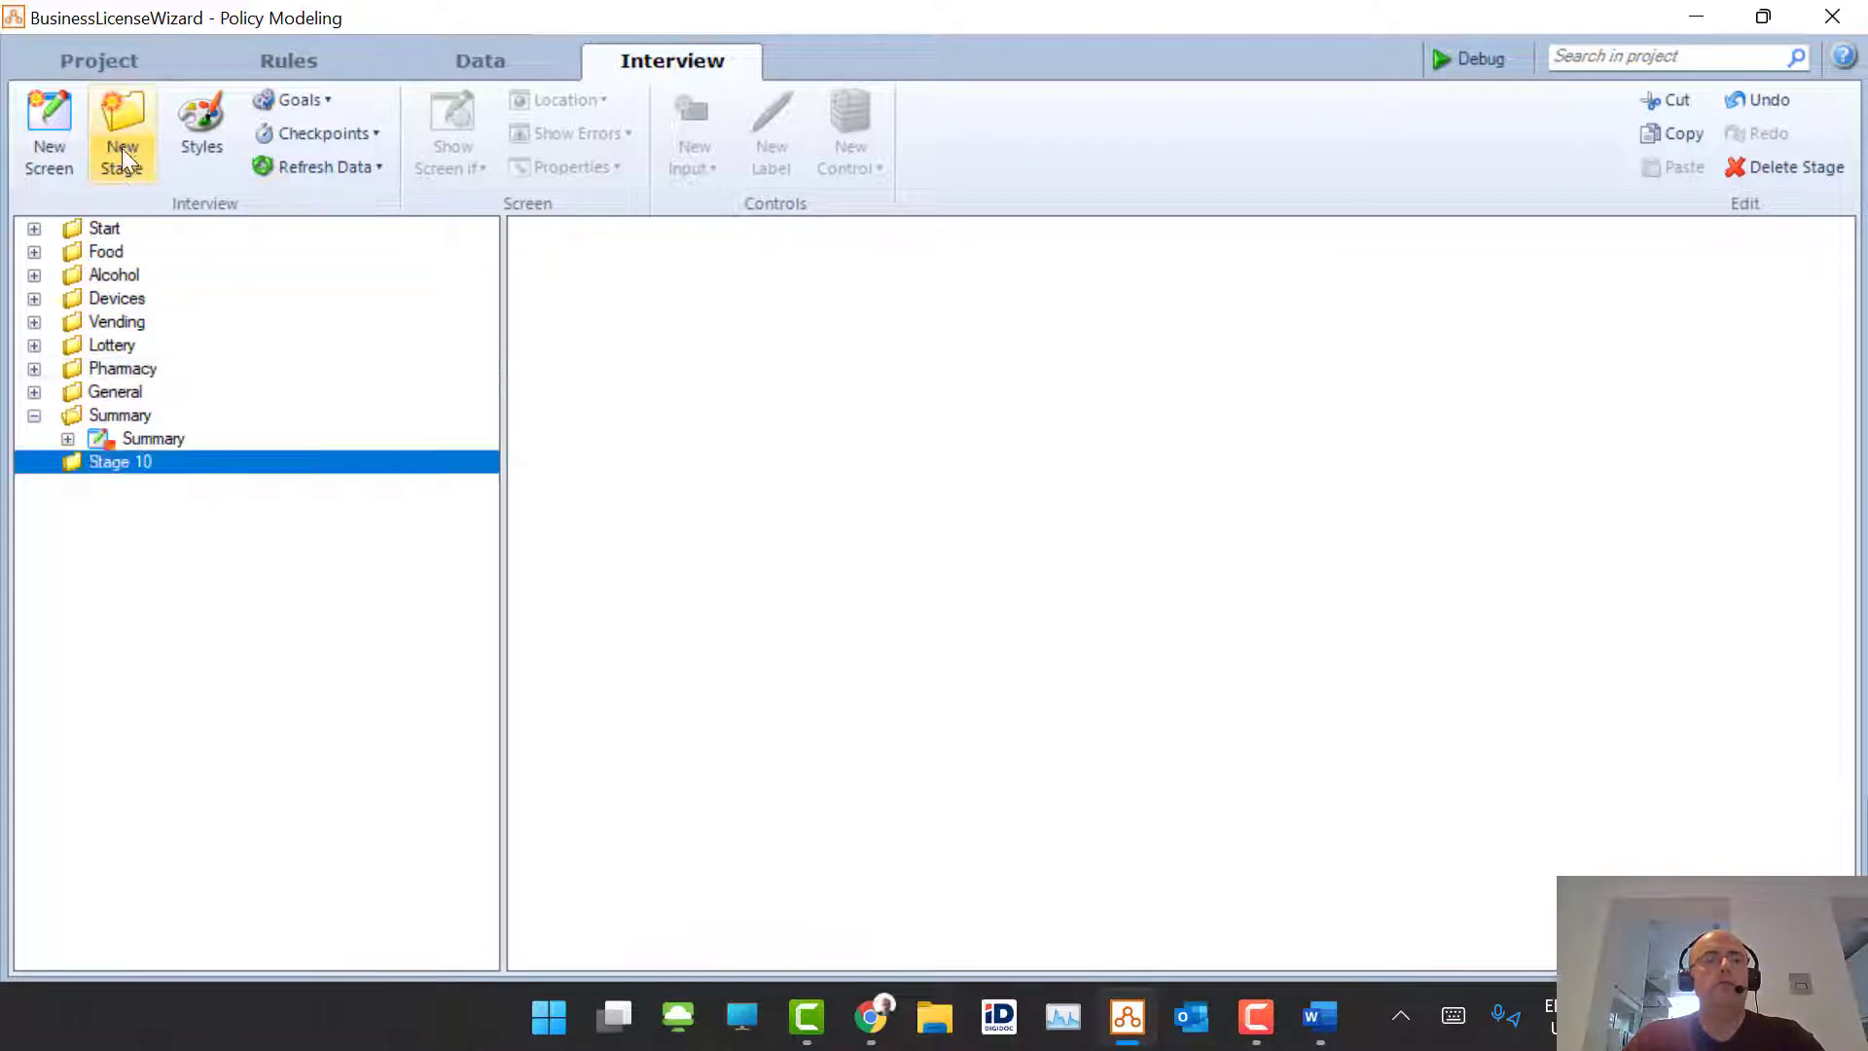
left_click_drag(124, 464, 146, 389)
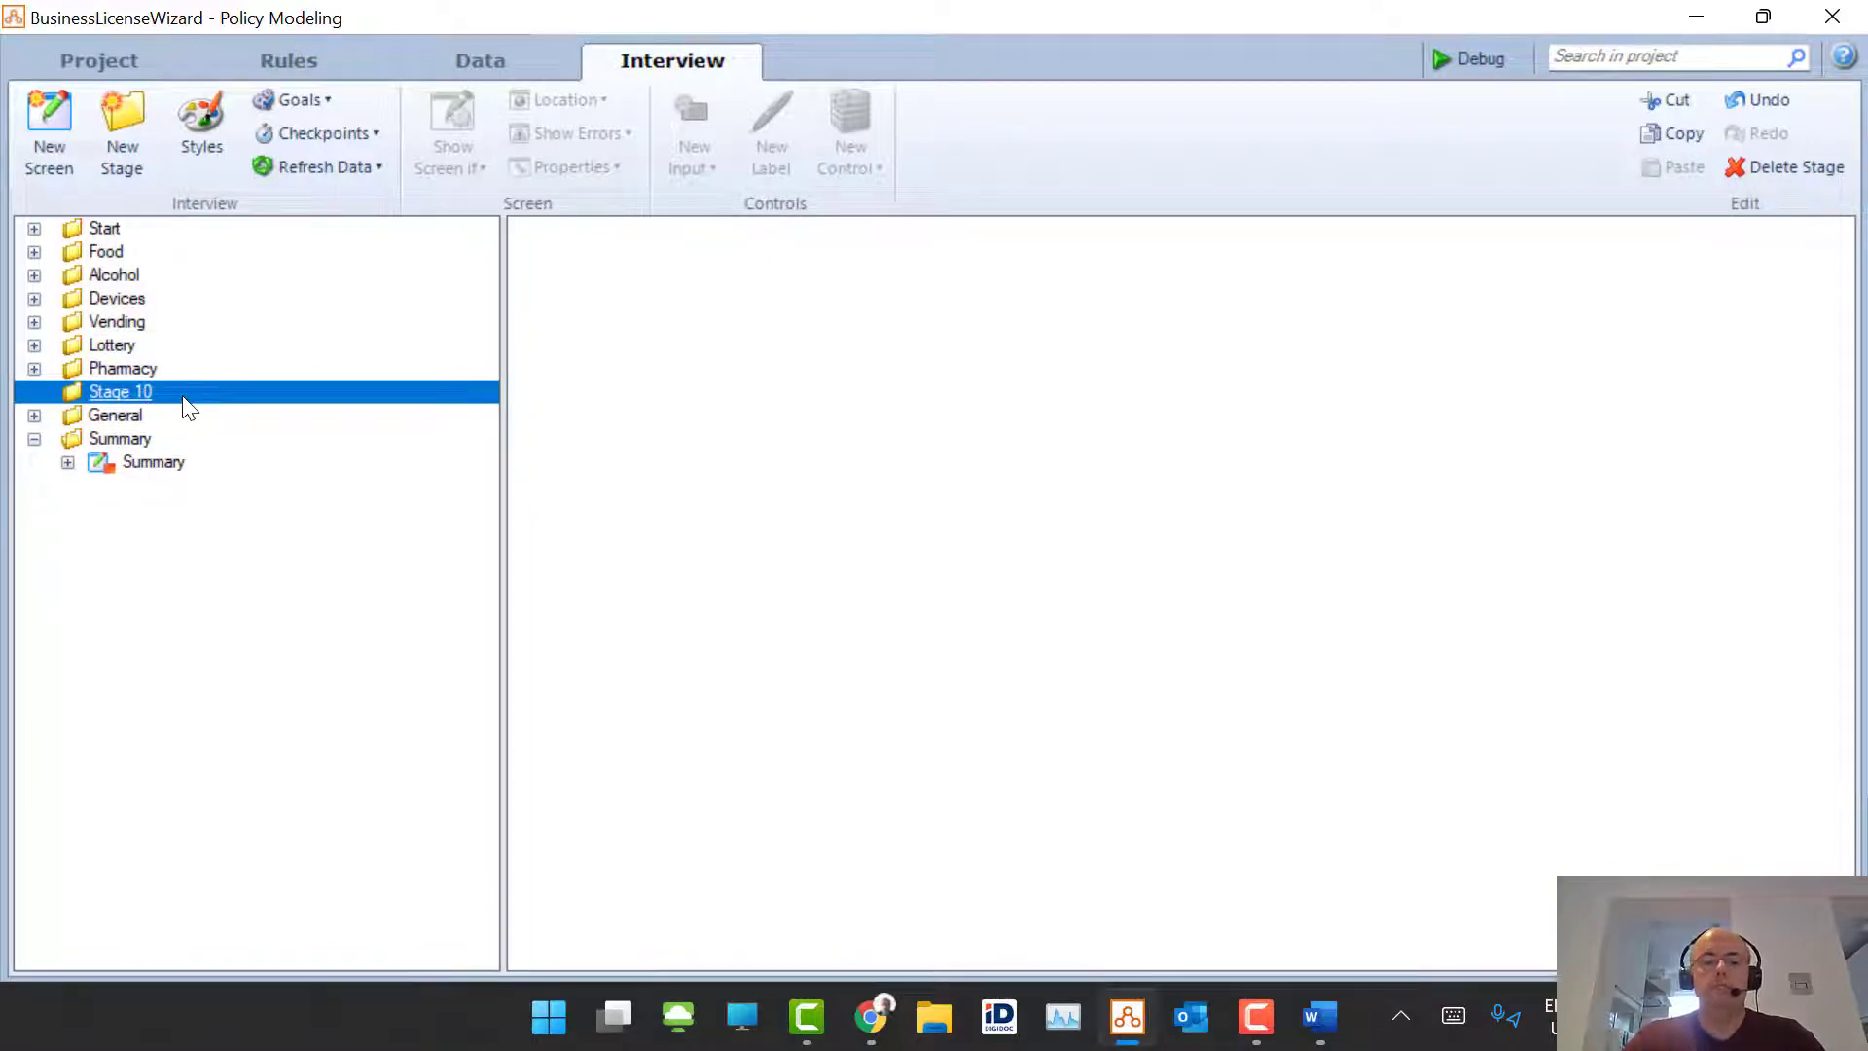
left_click(125, 394)
type("Hair")
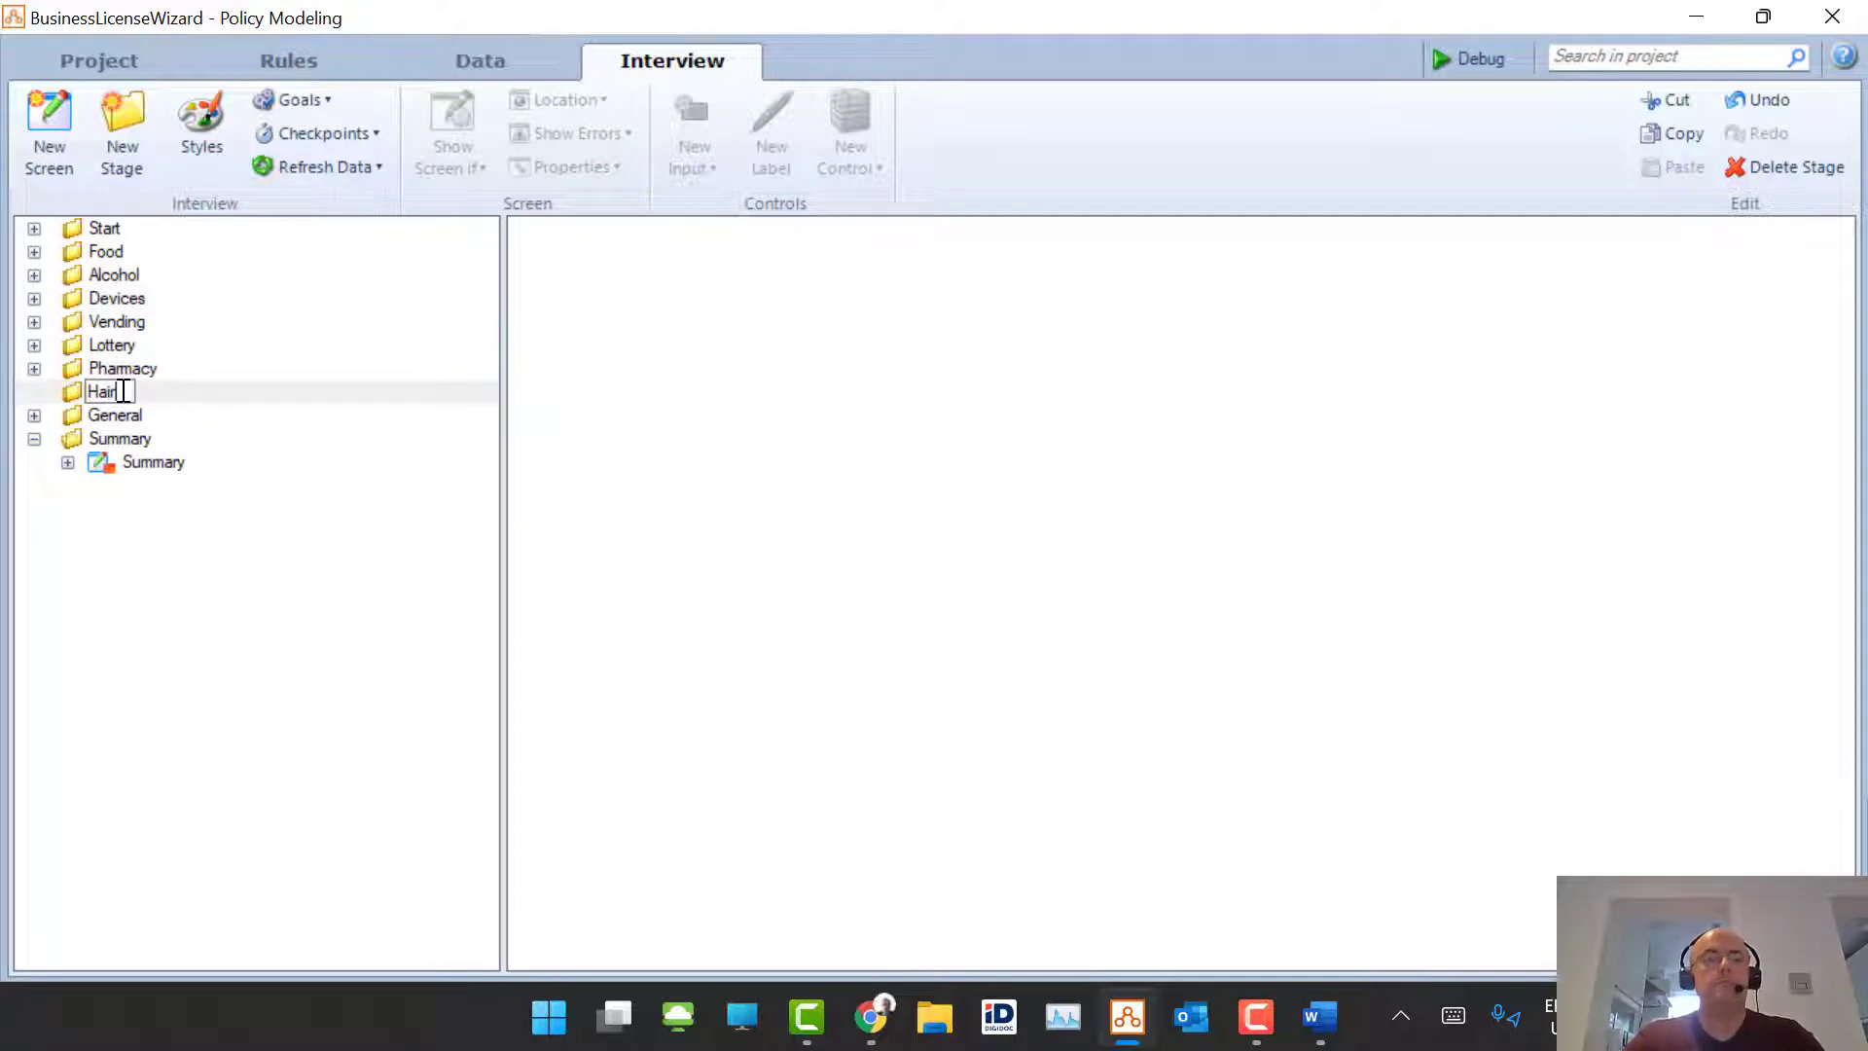
type(" Salon")
key("Return")
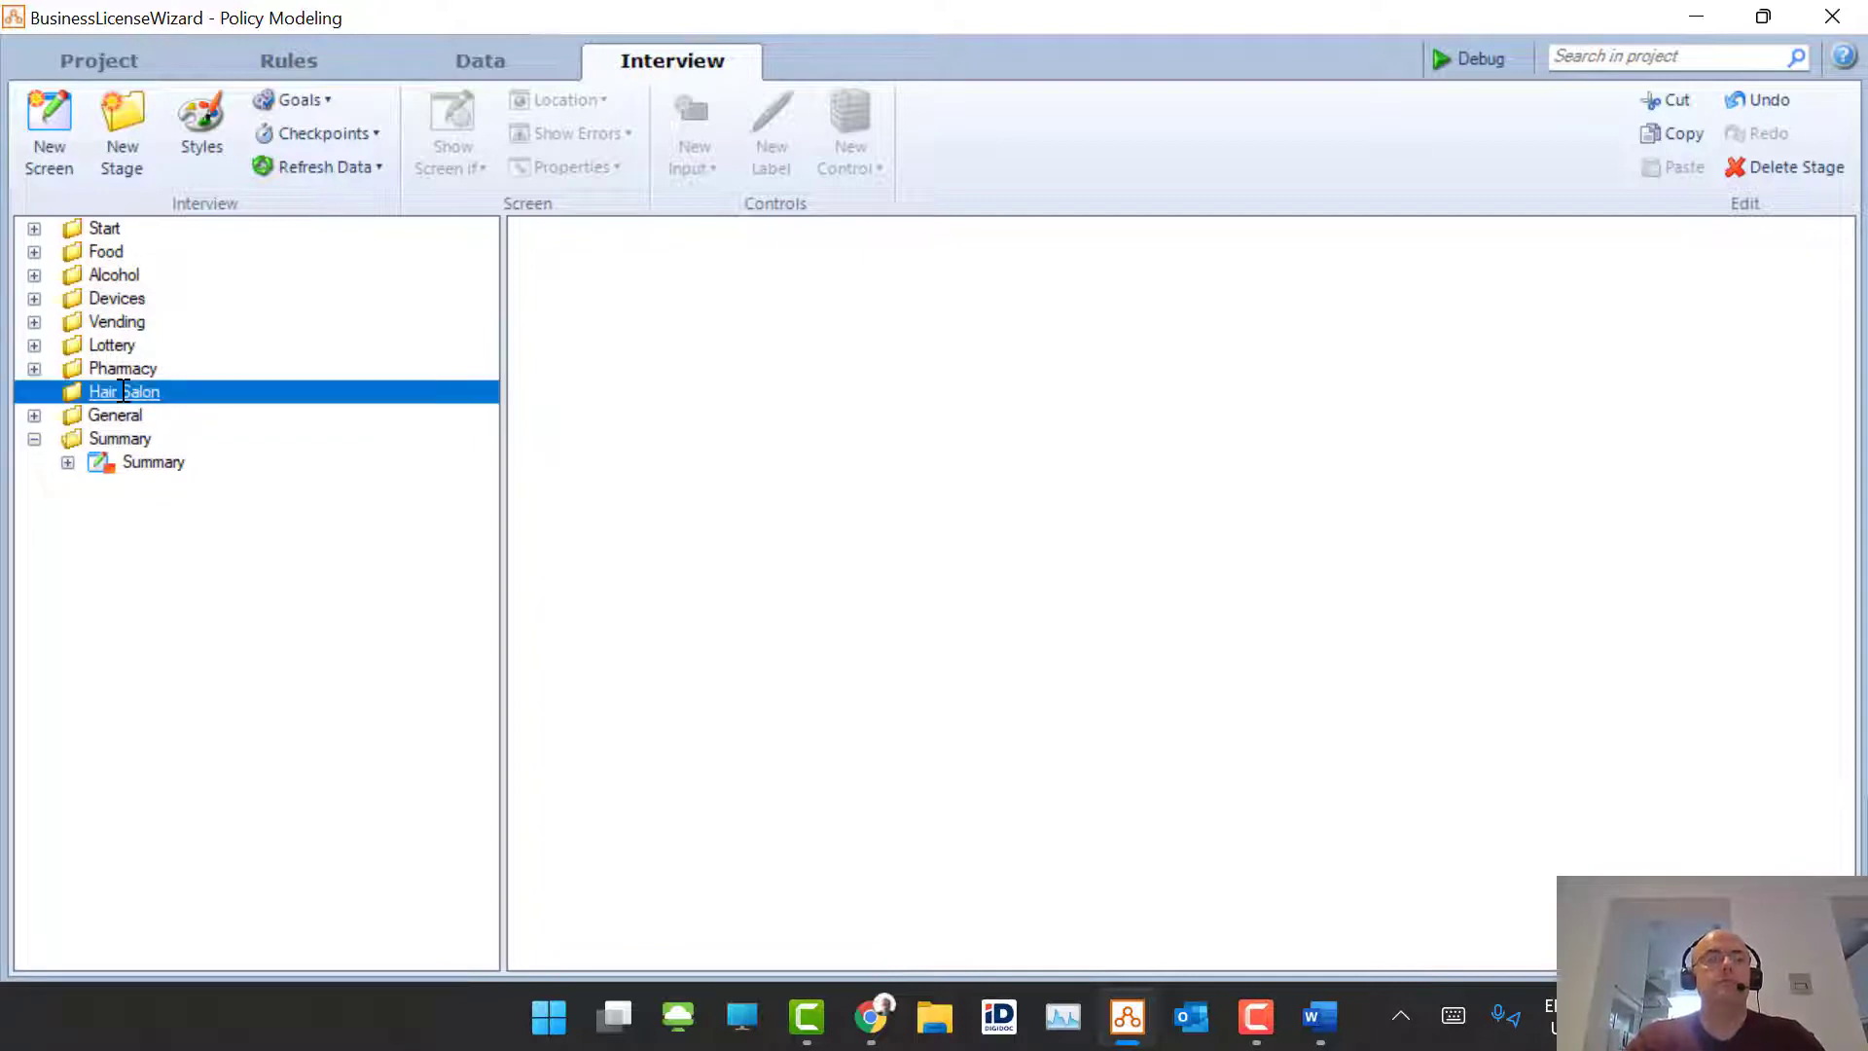
Step: Add a new screen to the Hair Salon stage and title it Hair Salon Specifics
left_click(44, 126)
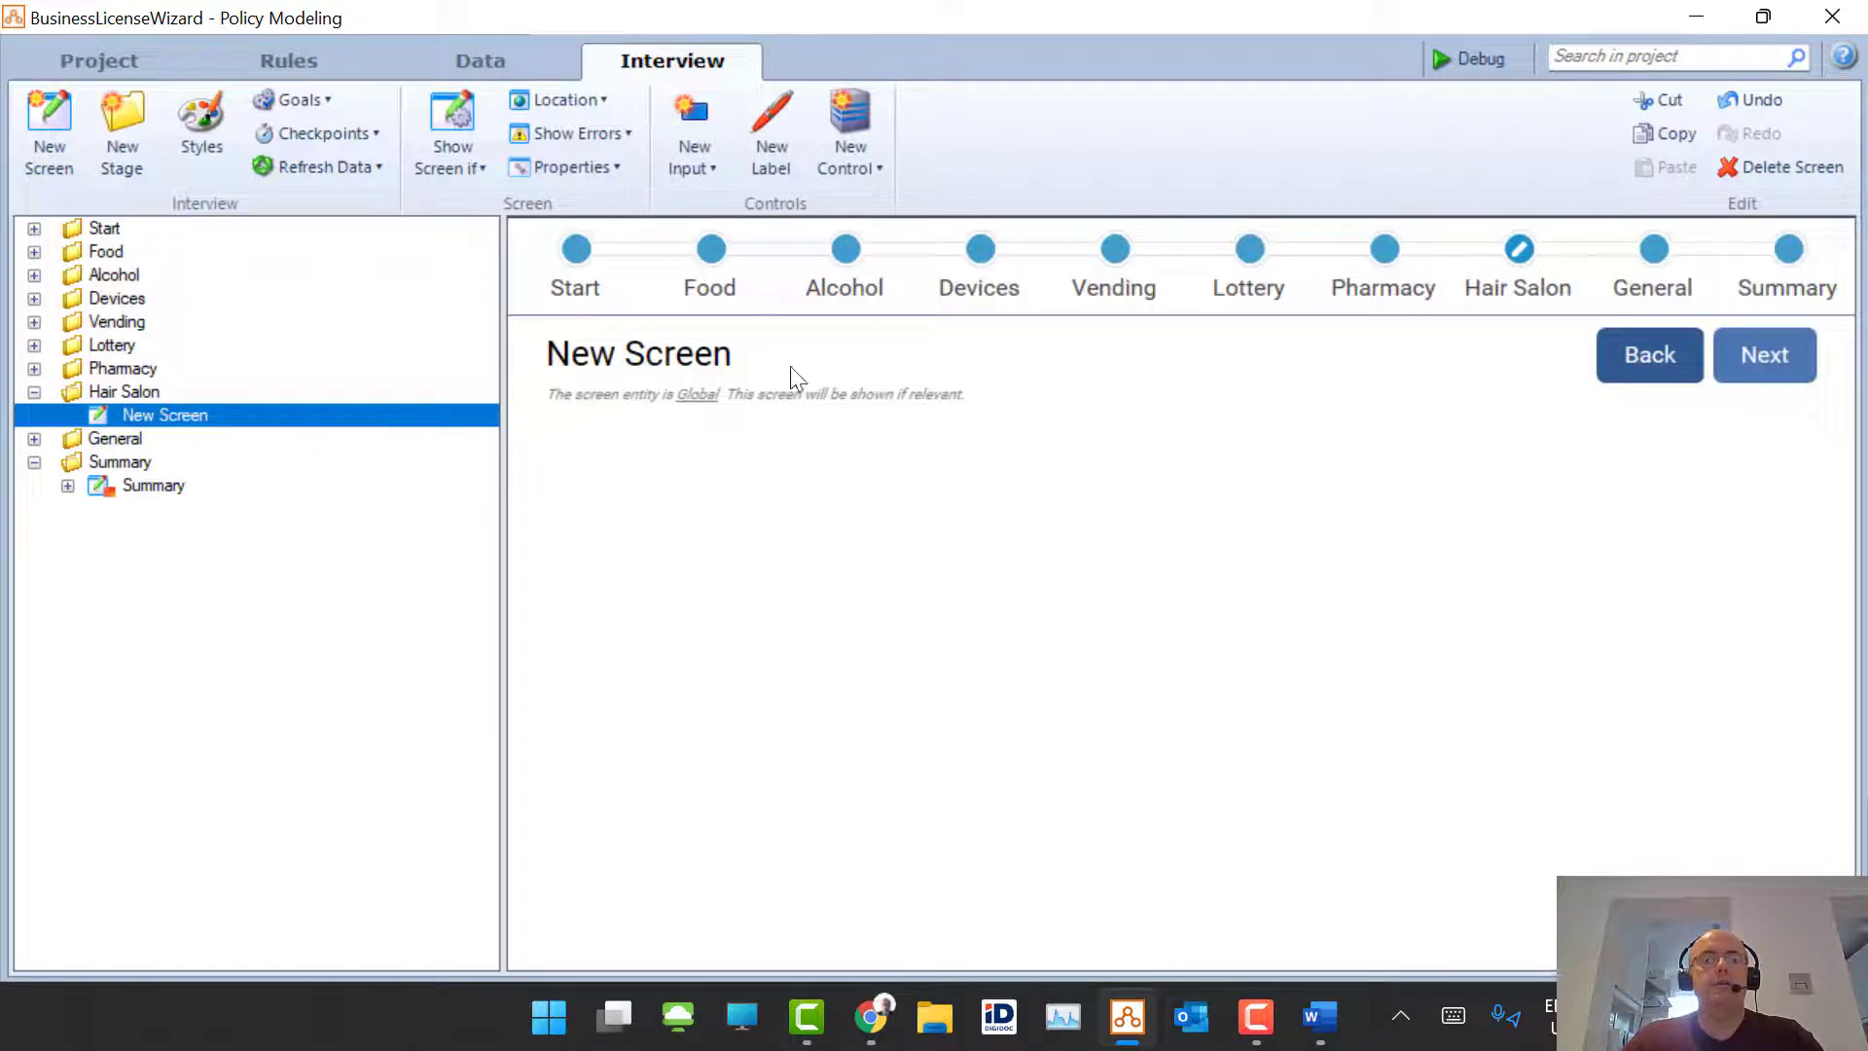
left_click(650, 376)
triple_click(655, 354)
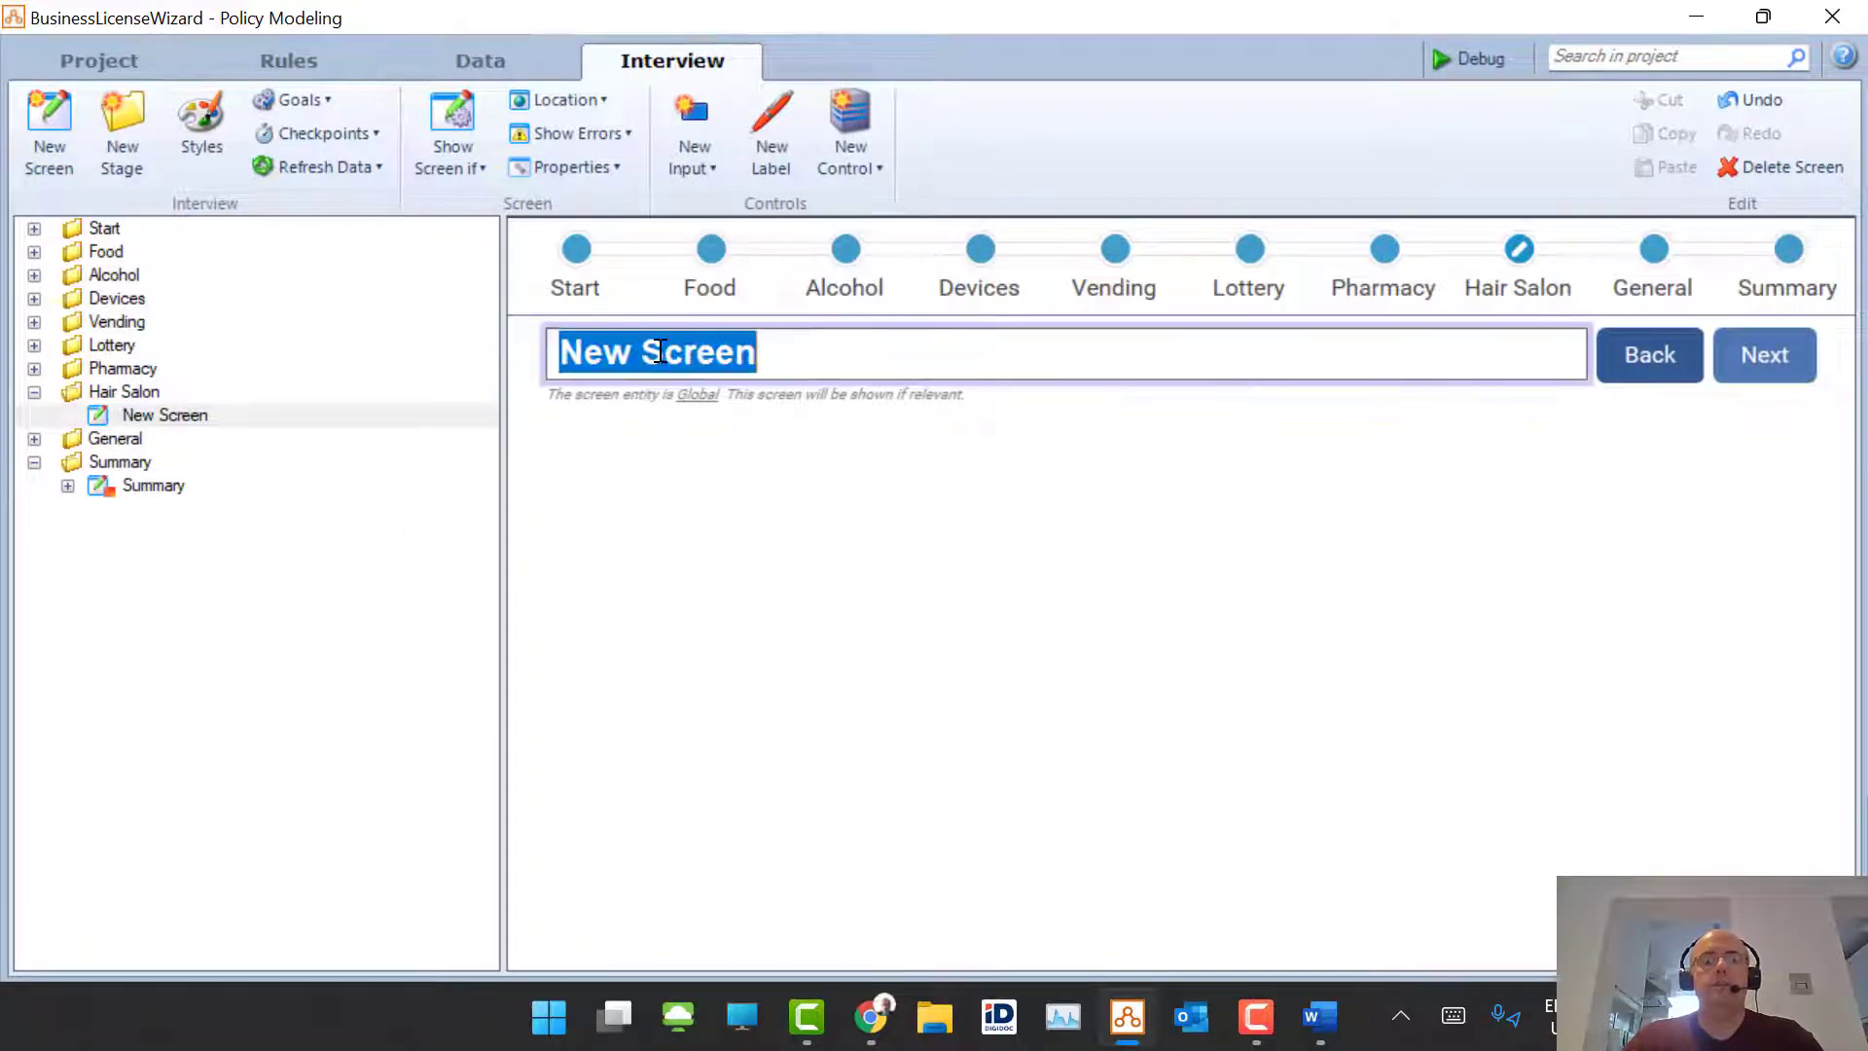
type("Hair Salon")
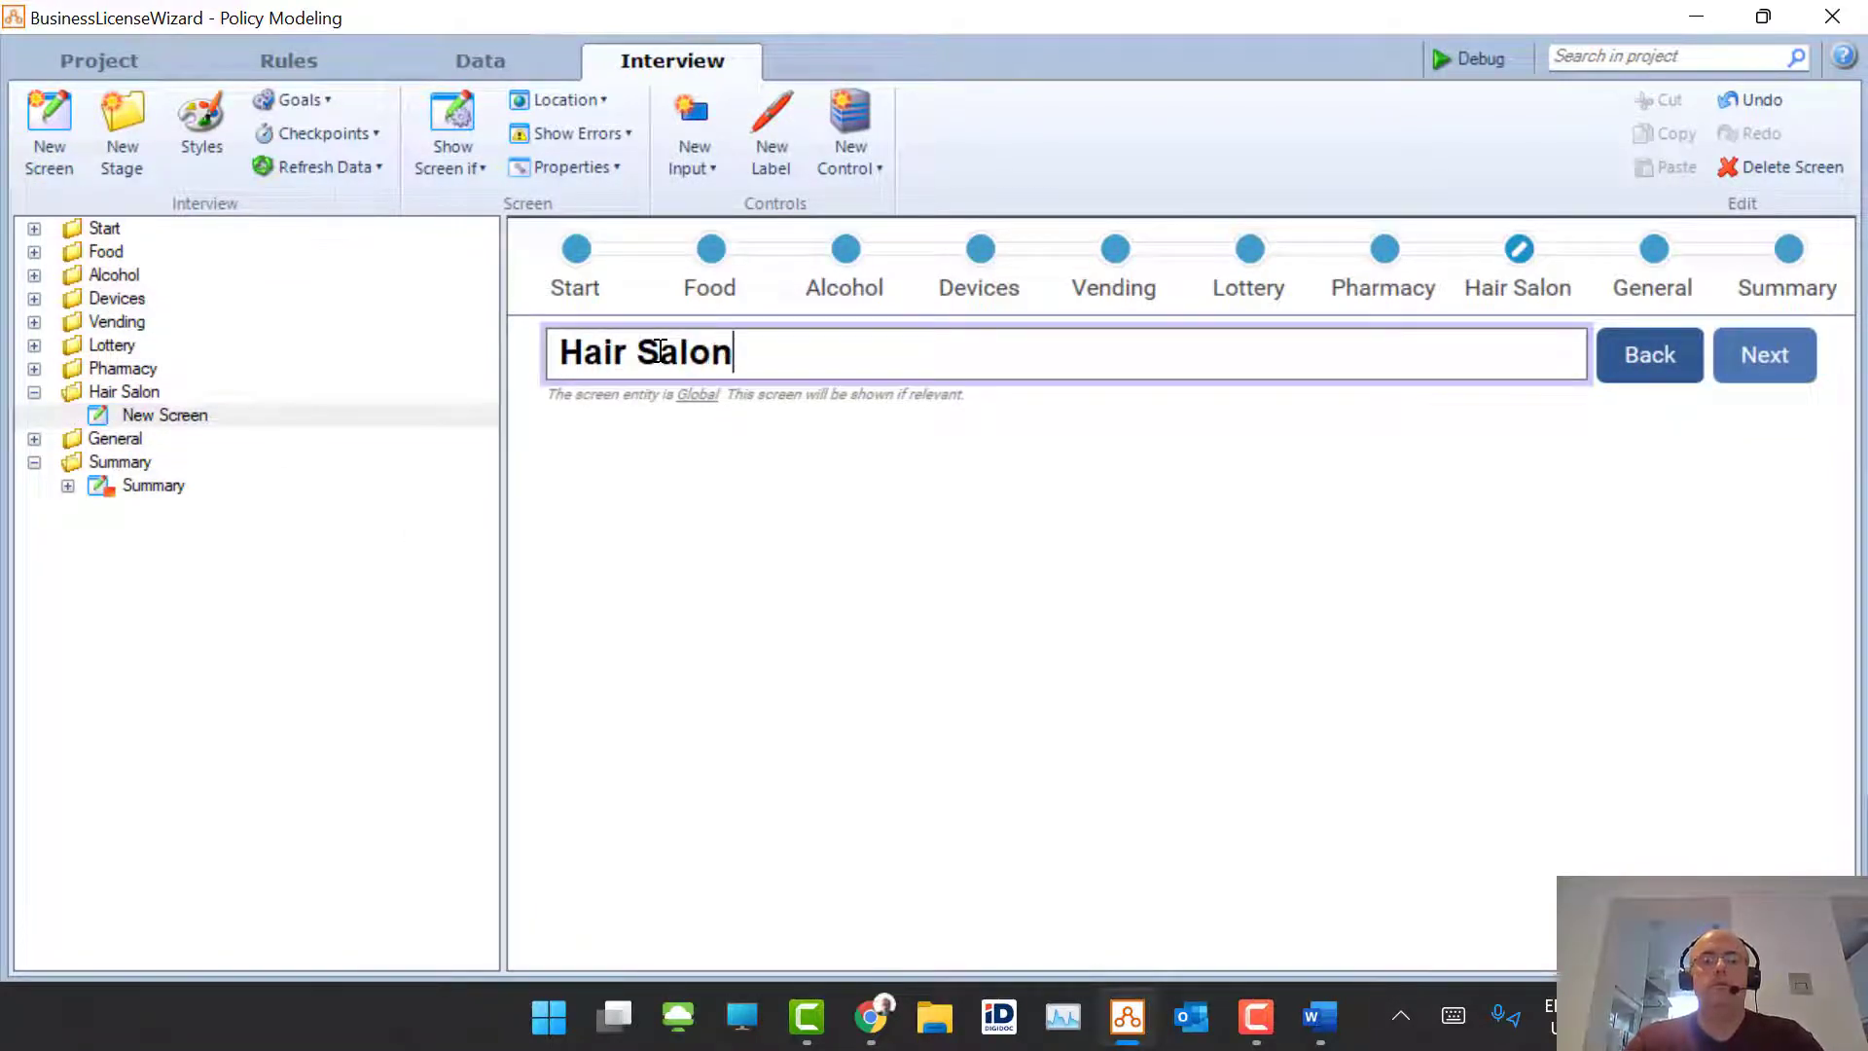
type(" Sprci")
key("BackSpace")
key("BackSpace")
key("BackSpace")
type("e")
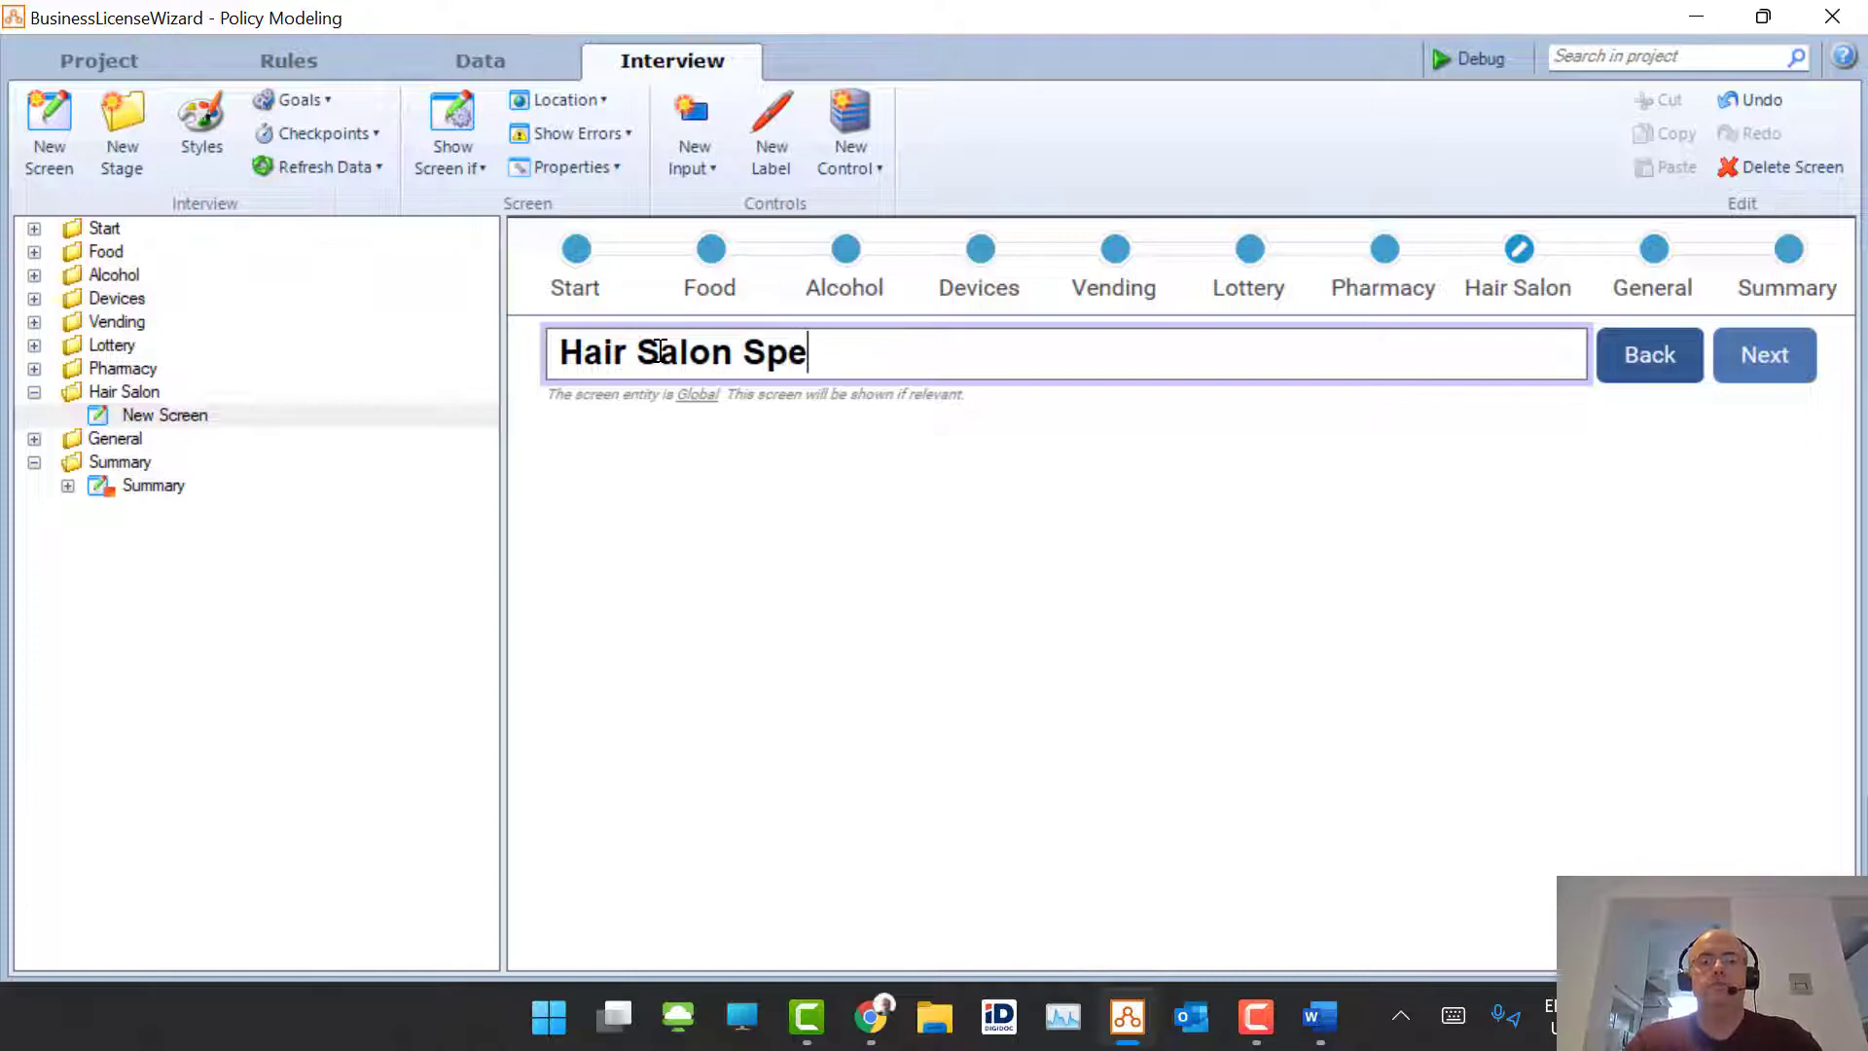
type("cifics")
key("Return")
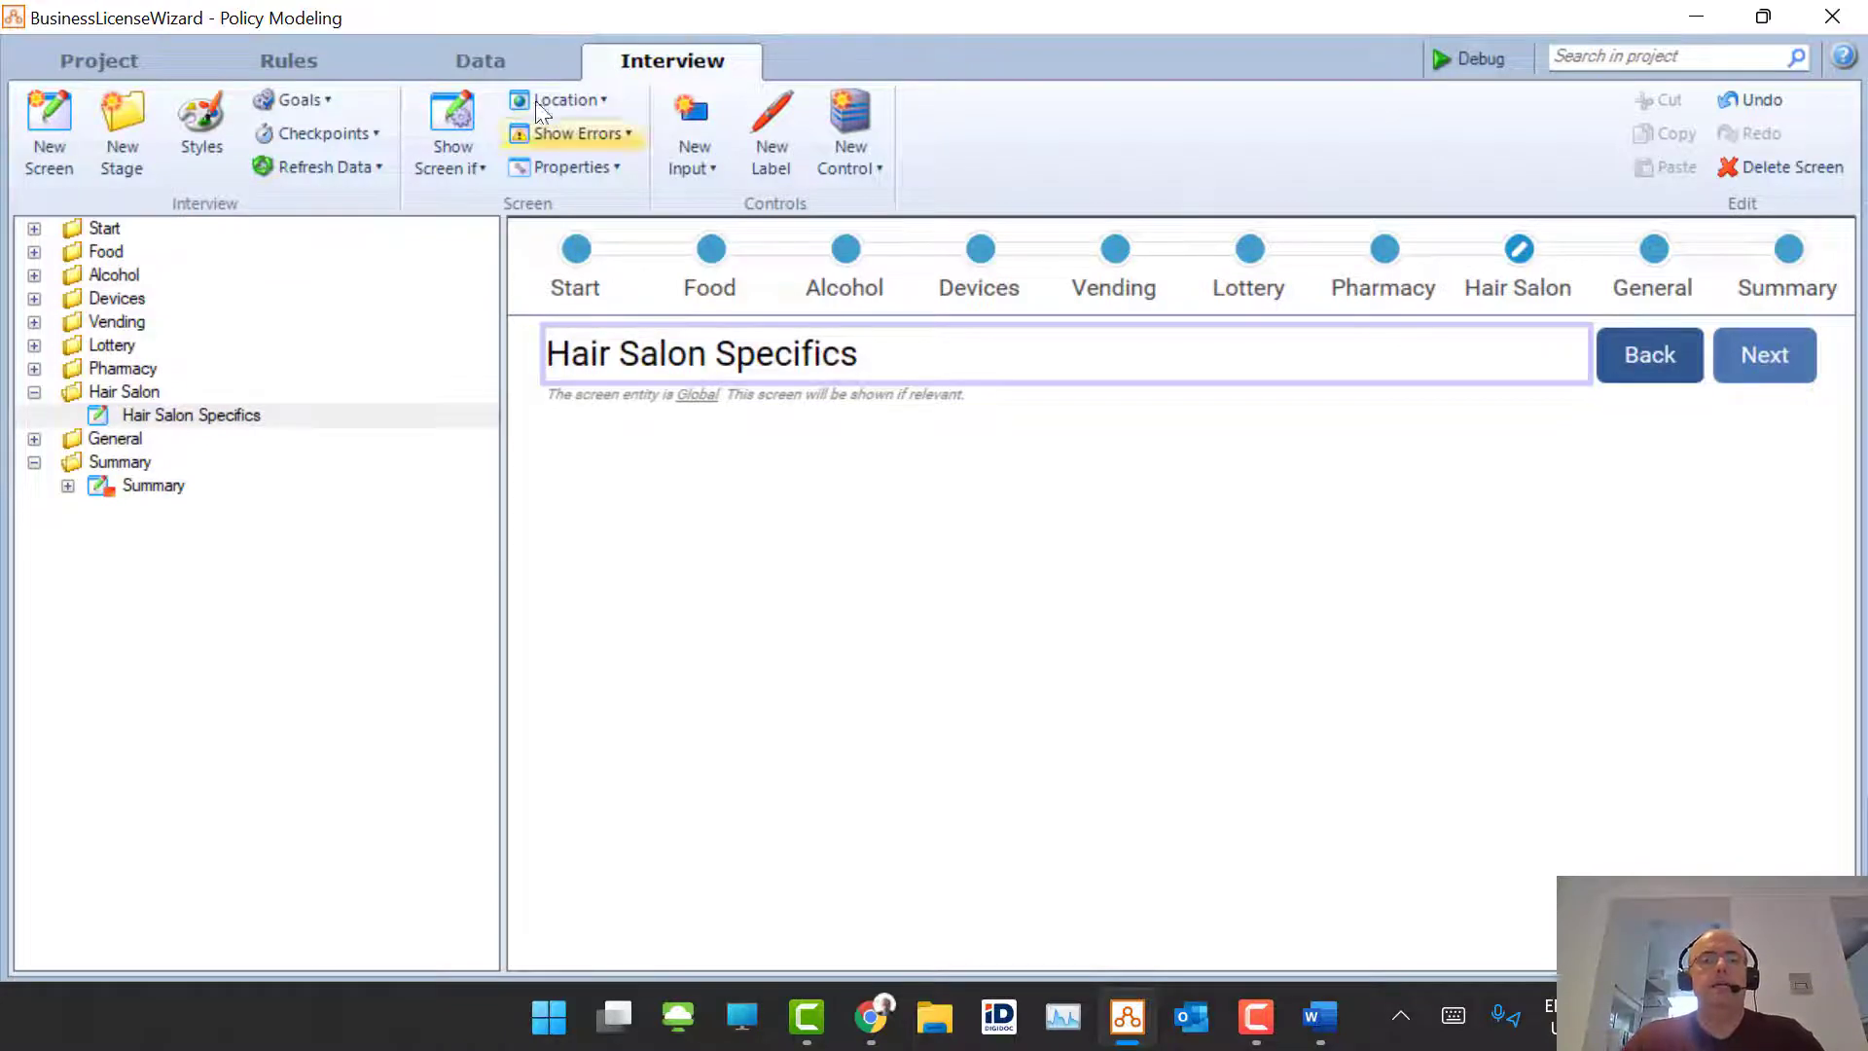
Step: Create a new Boolean attribute in the data model with the text "the applicant intends to provide head massage services"
left_click(478, 85)
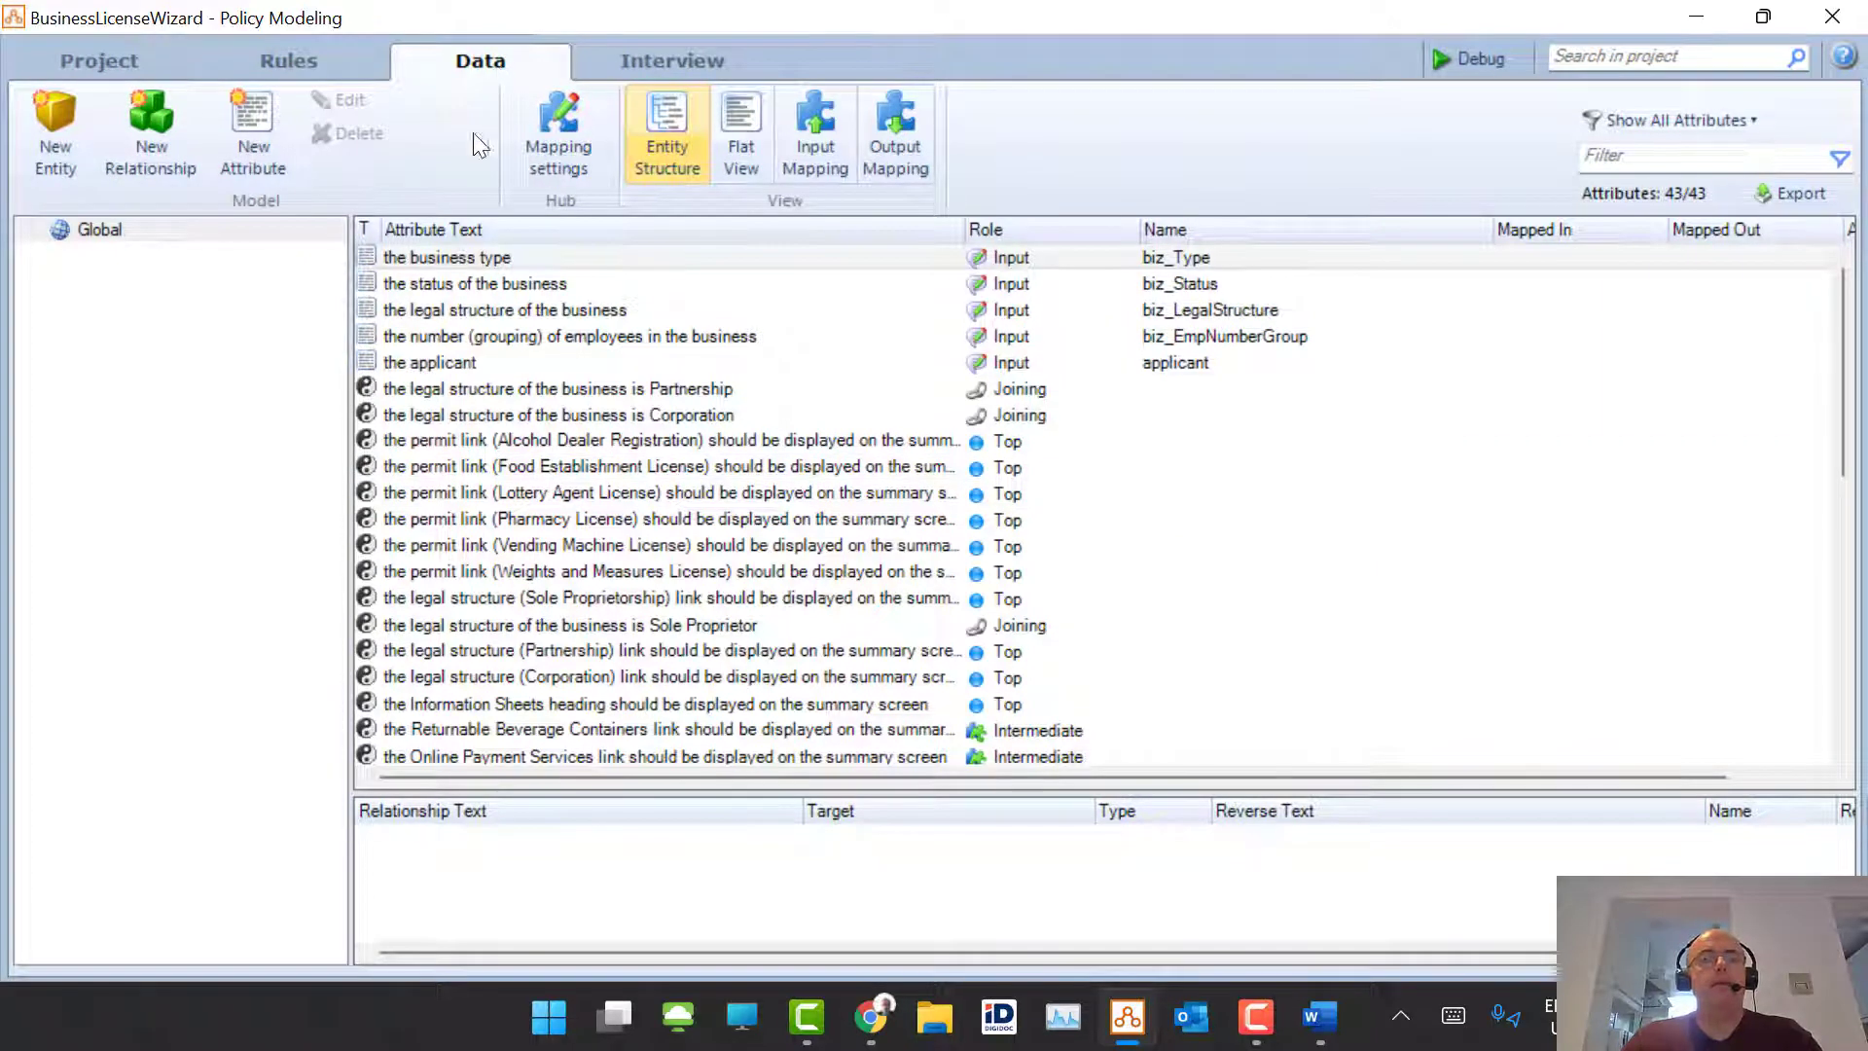
left_click(252, 138)
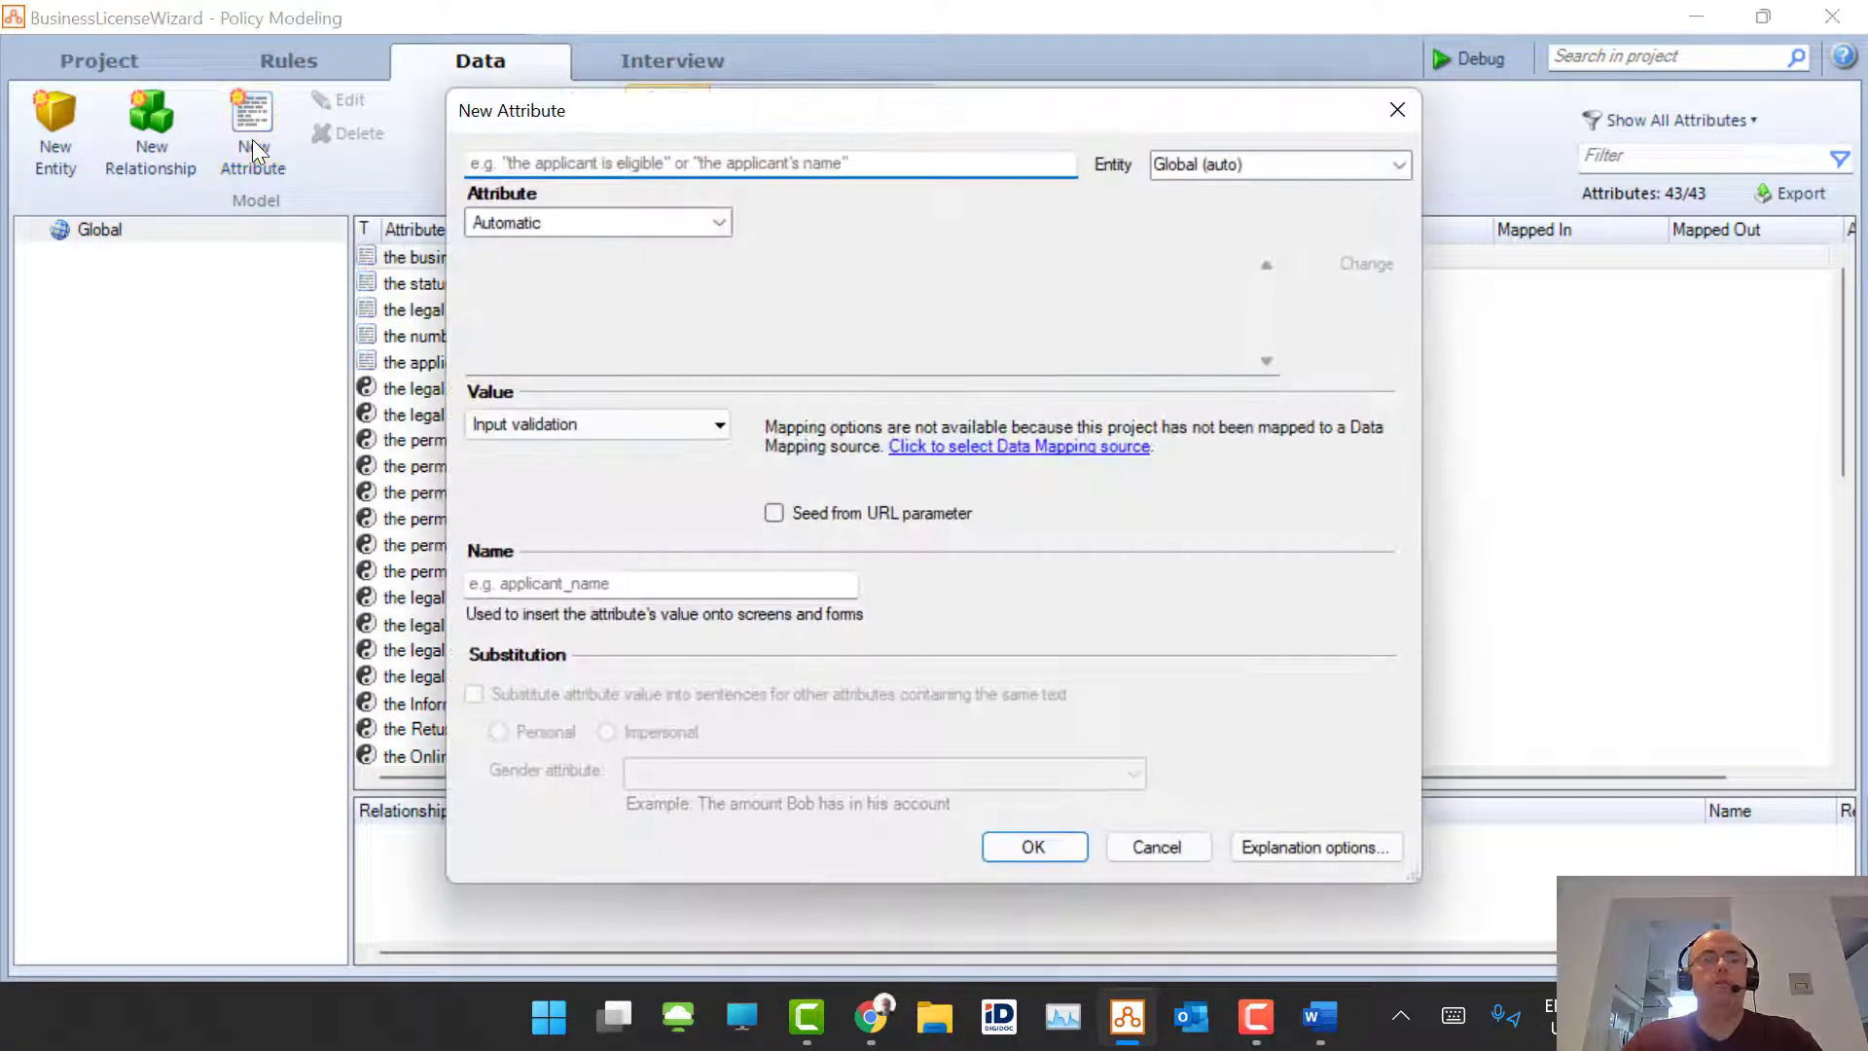
left_click(720, 218)
left_click(675, 247)
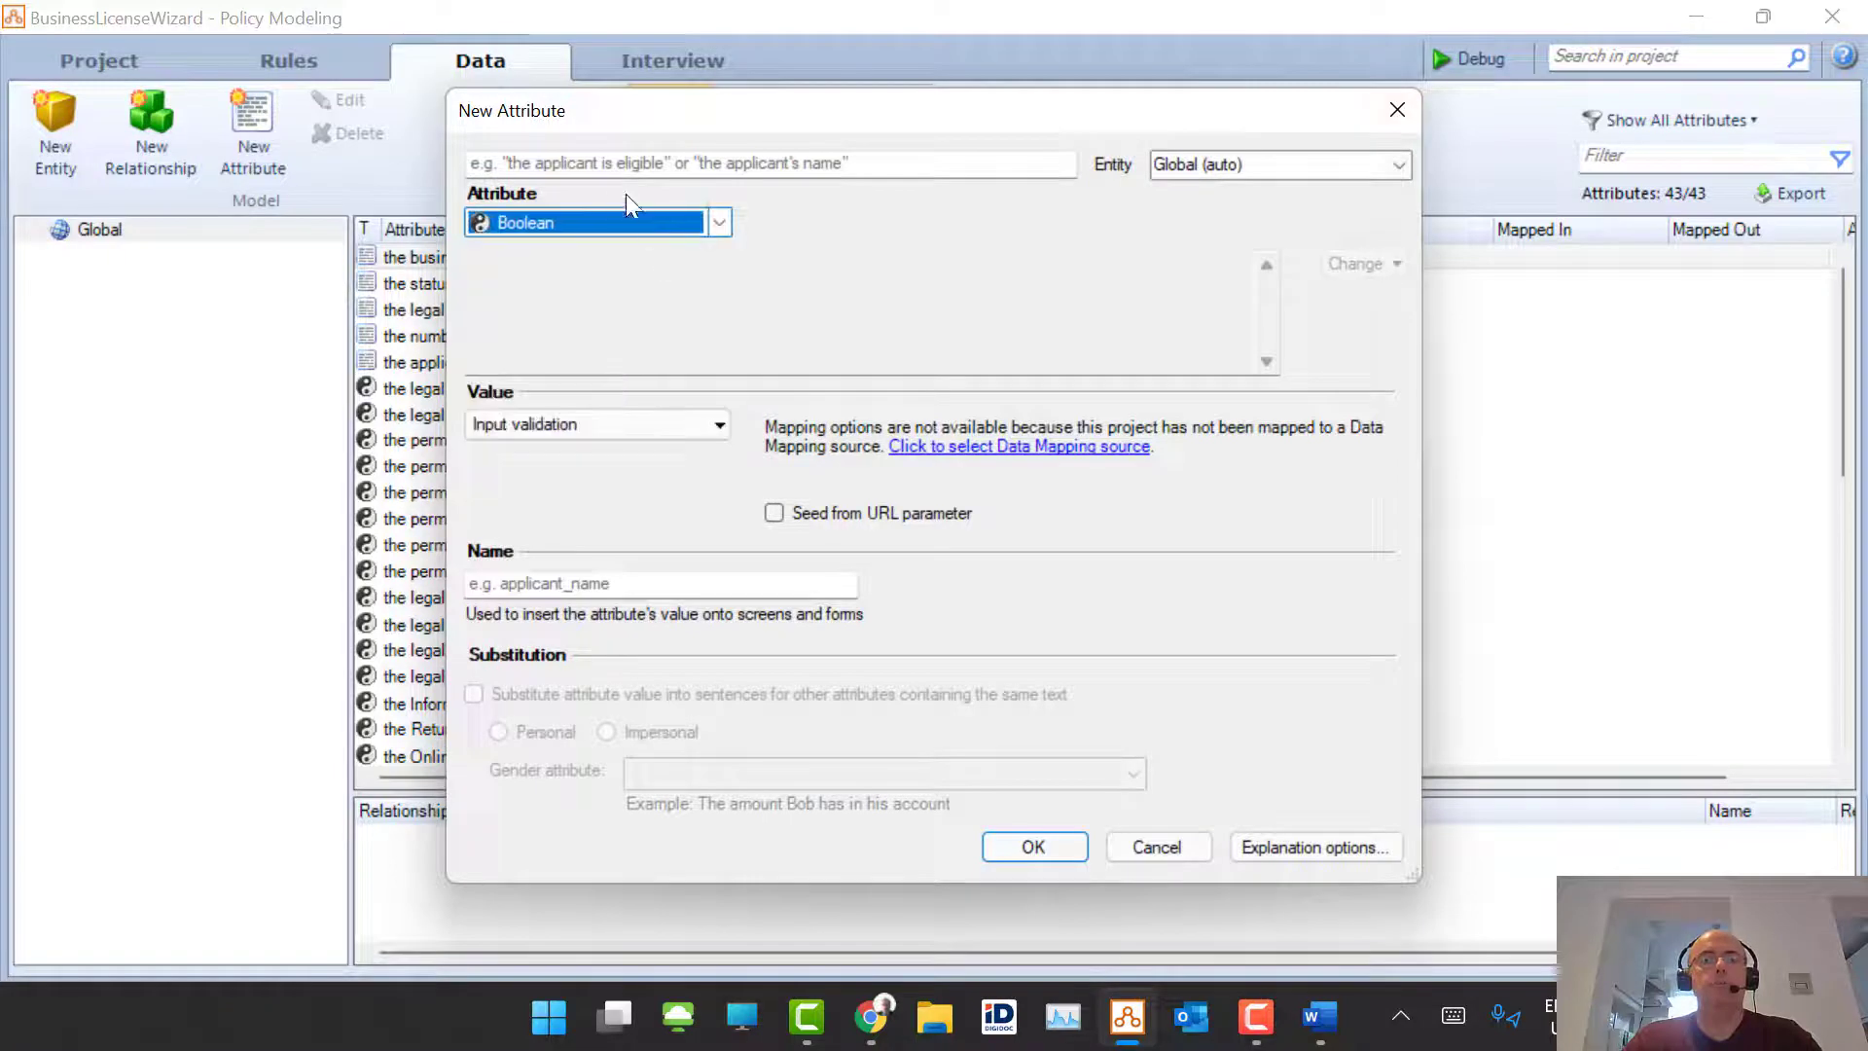
left_click(656, 165)
type("the ")
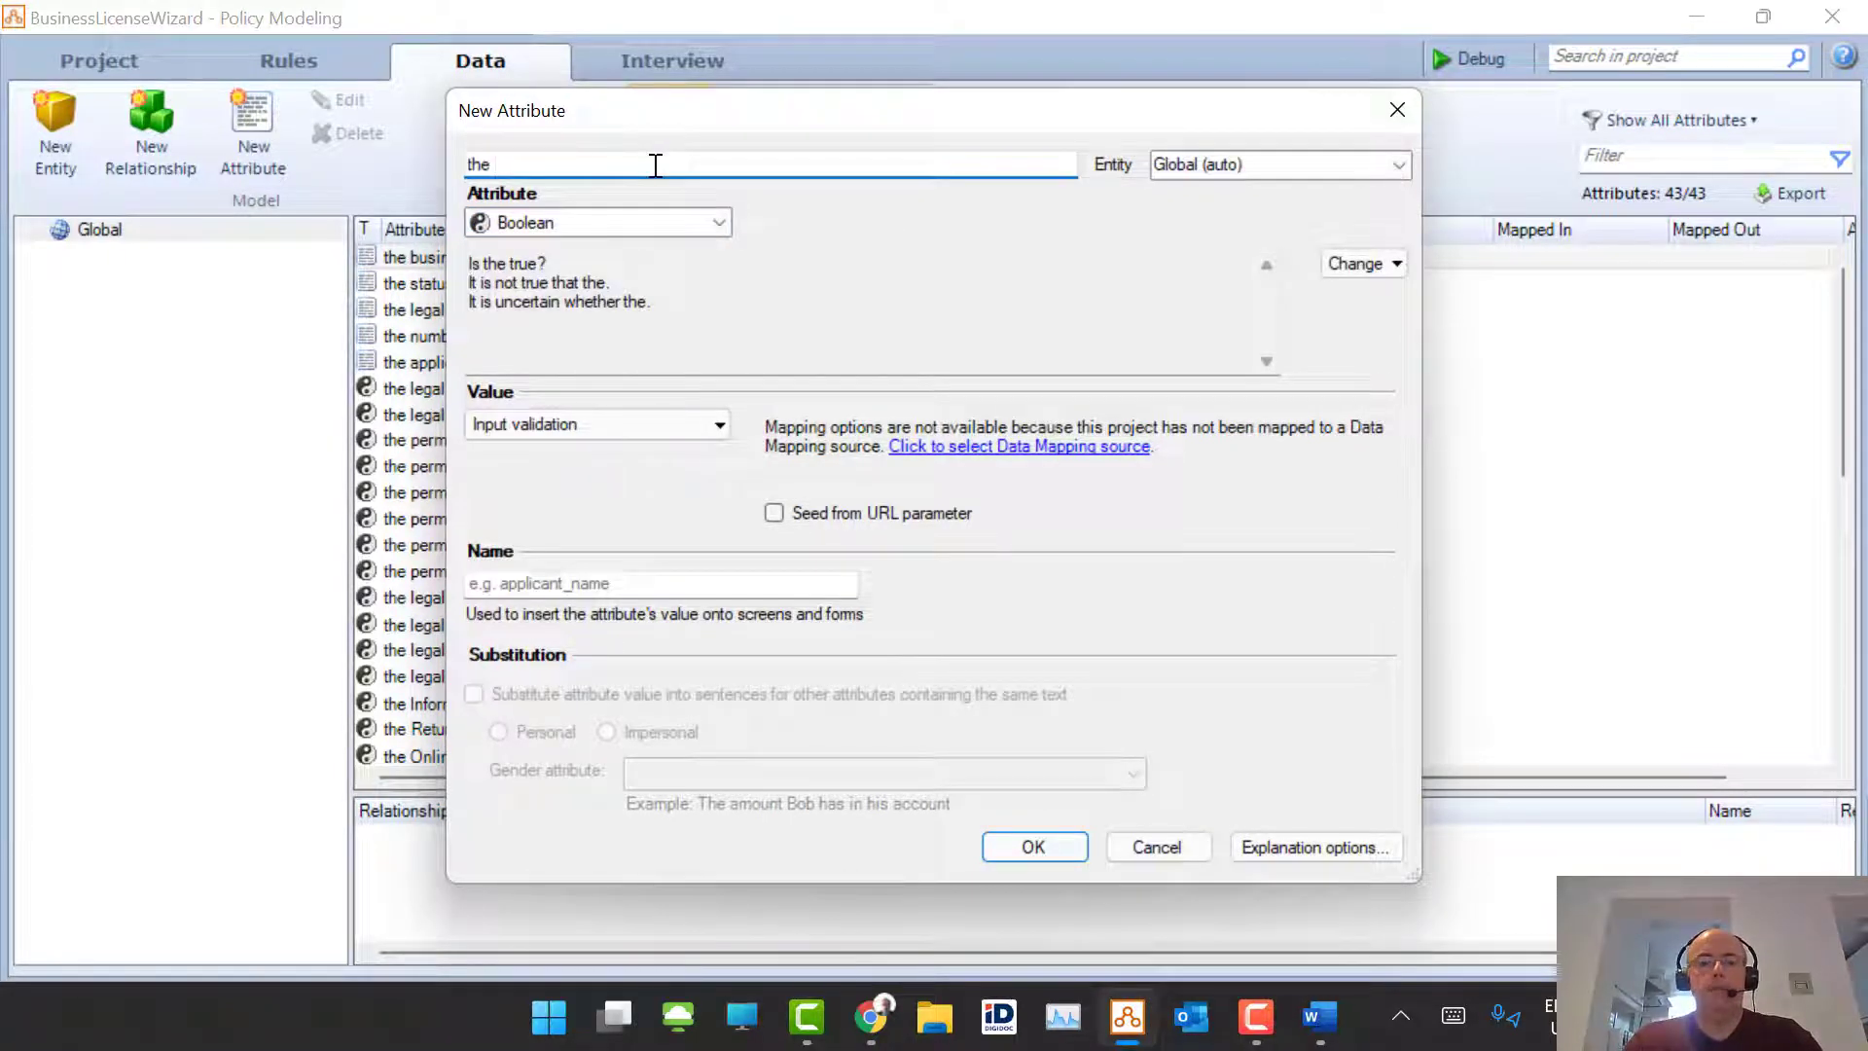
type("applica")
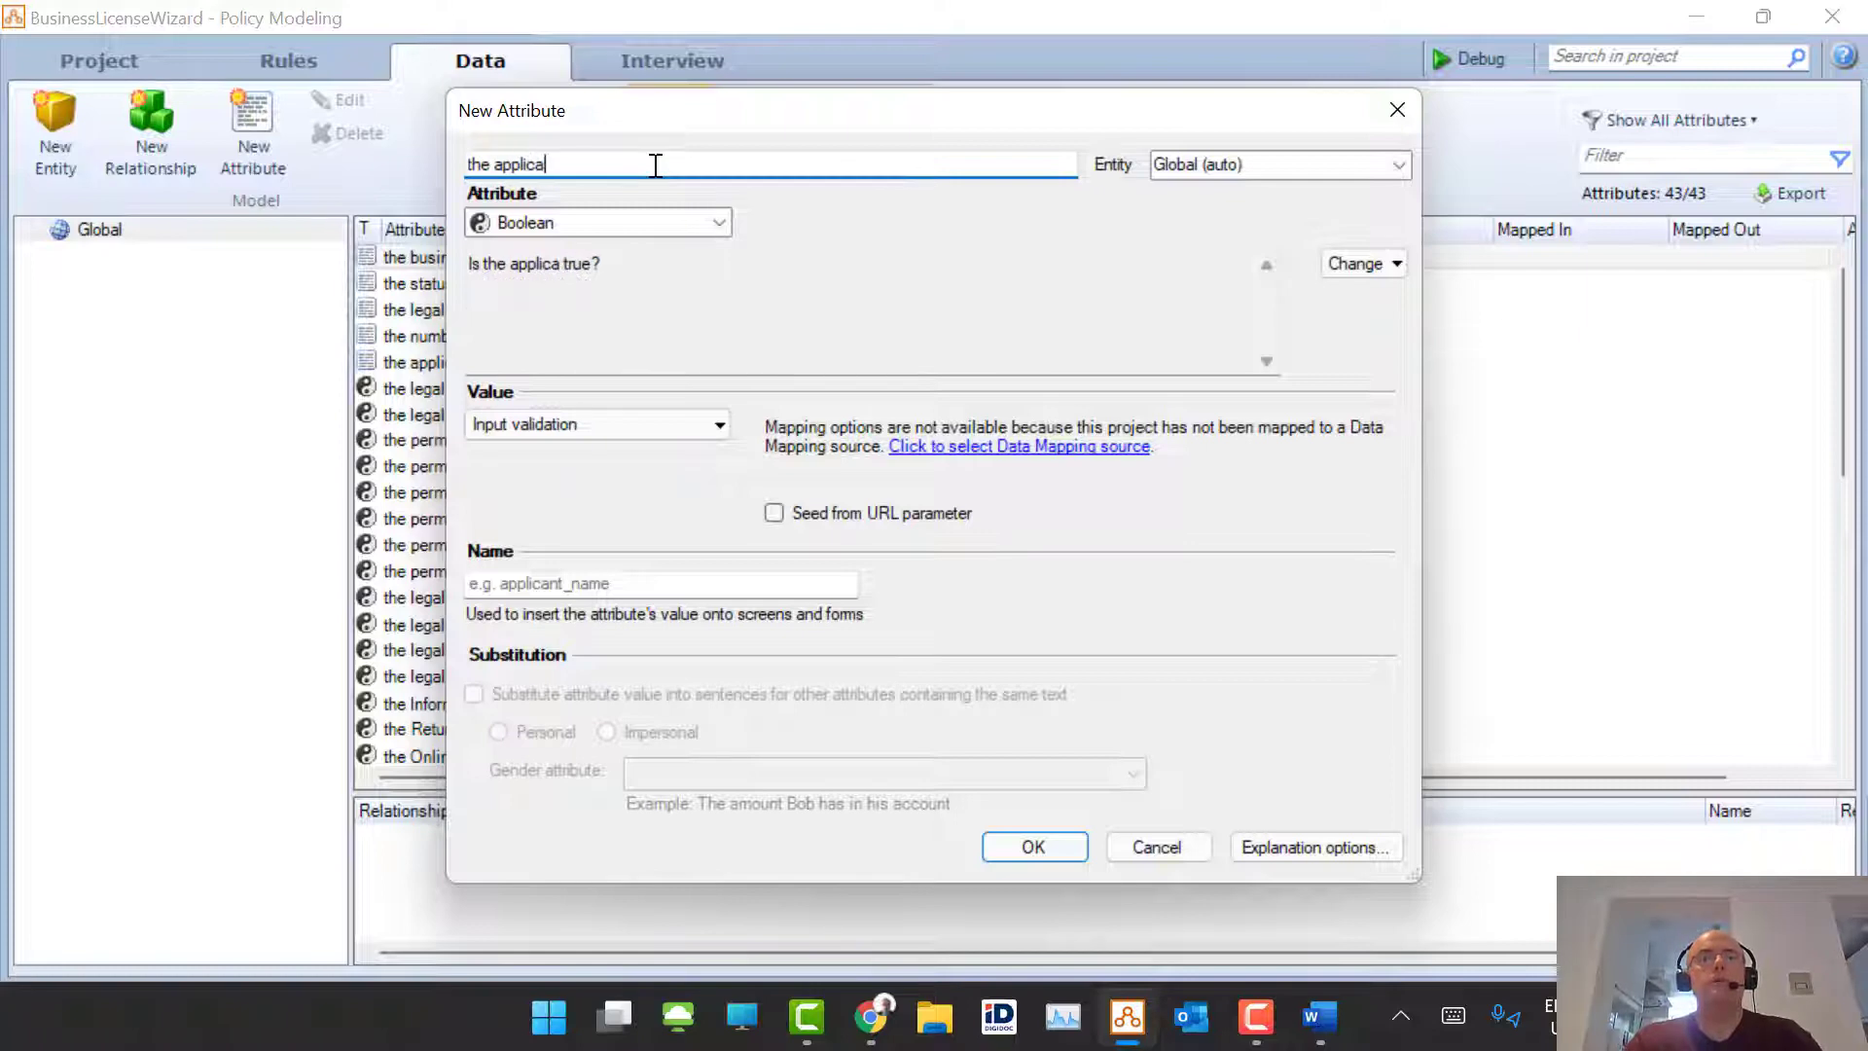
type("nt intends to")
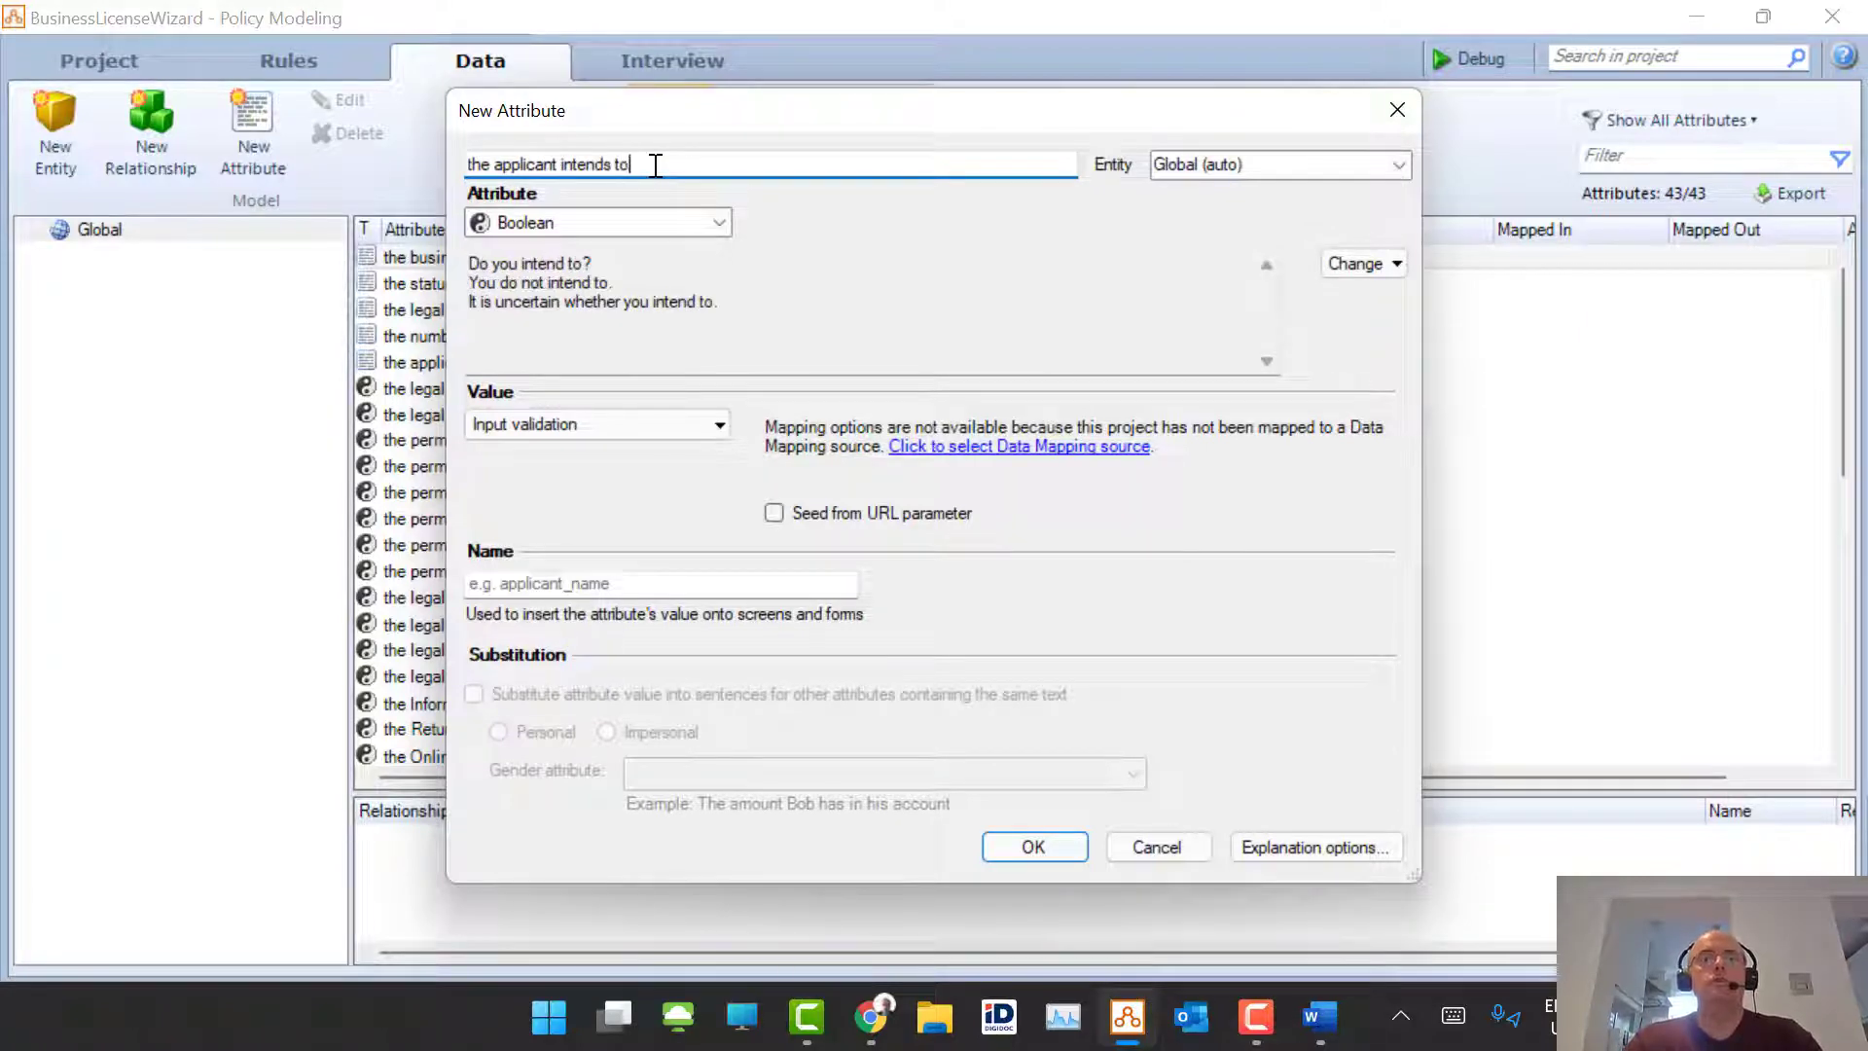
type(" provide he")
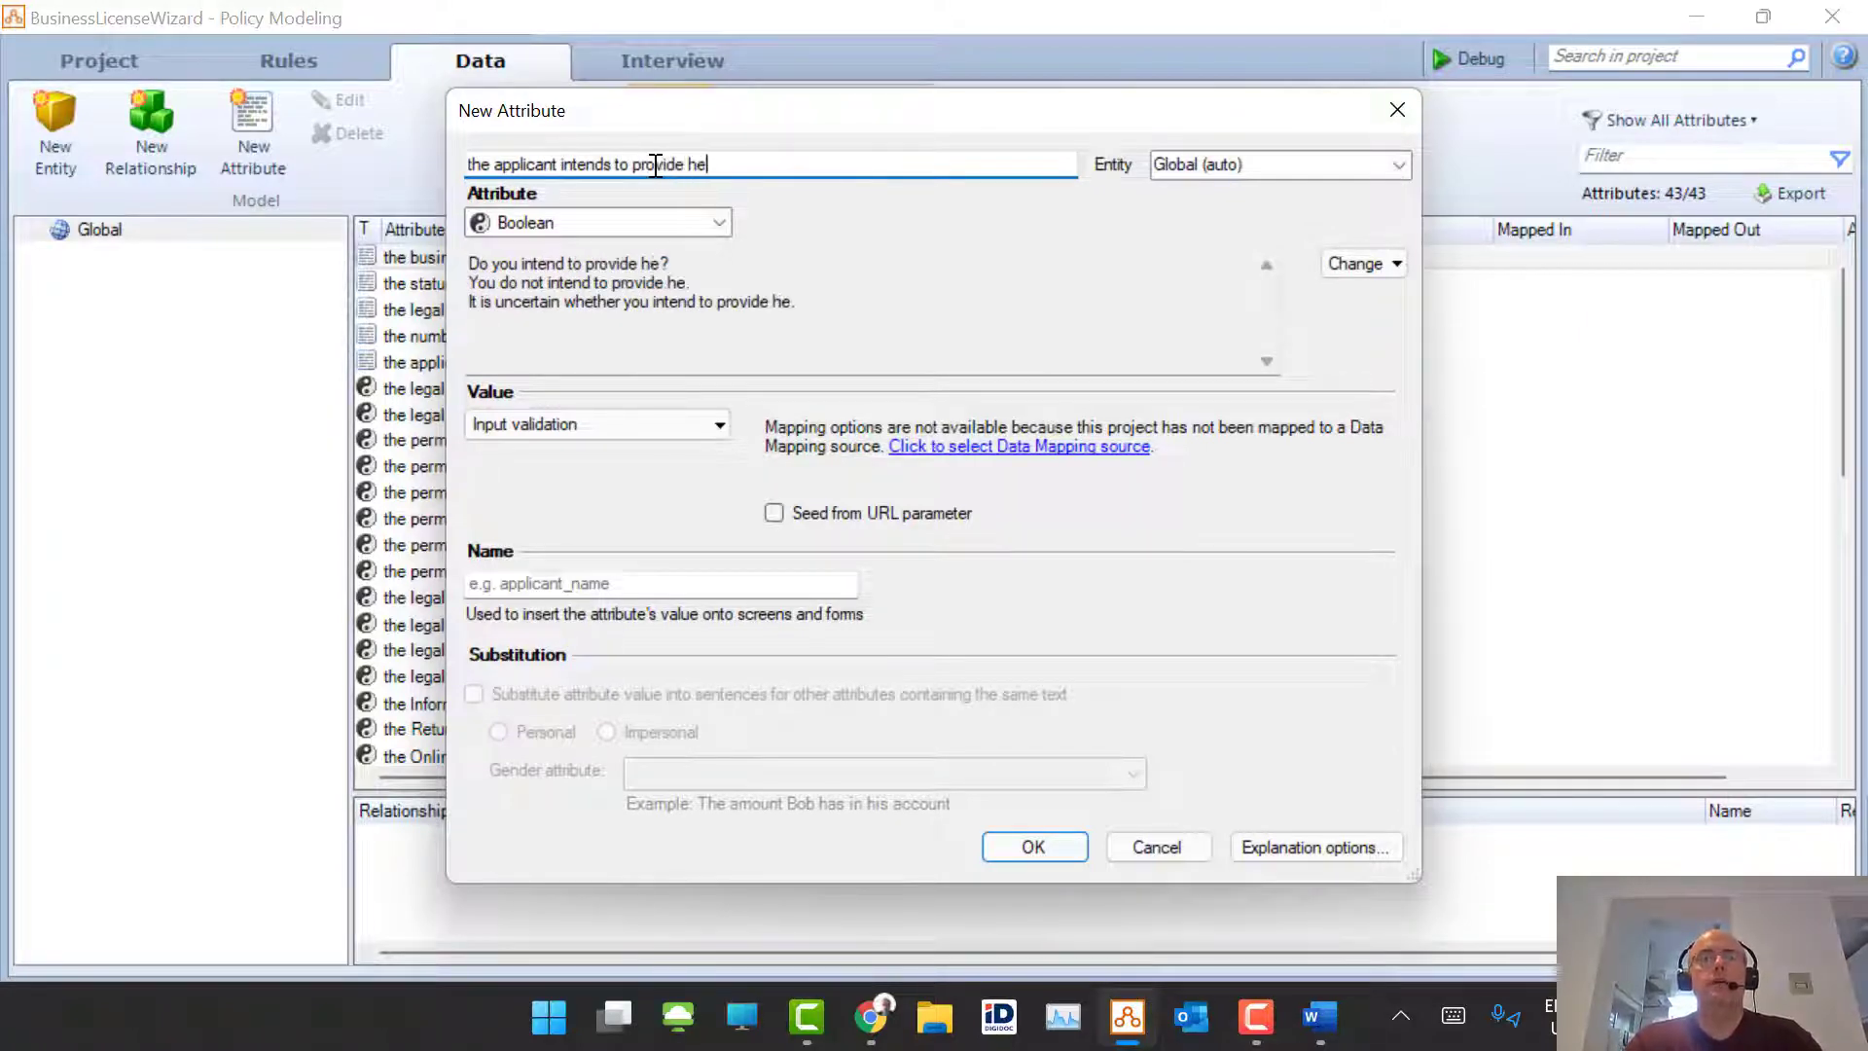
type("ad massage s")
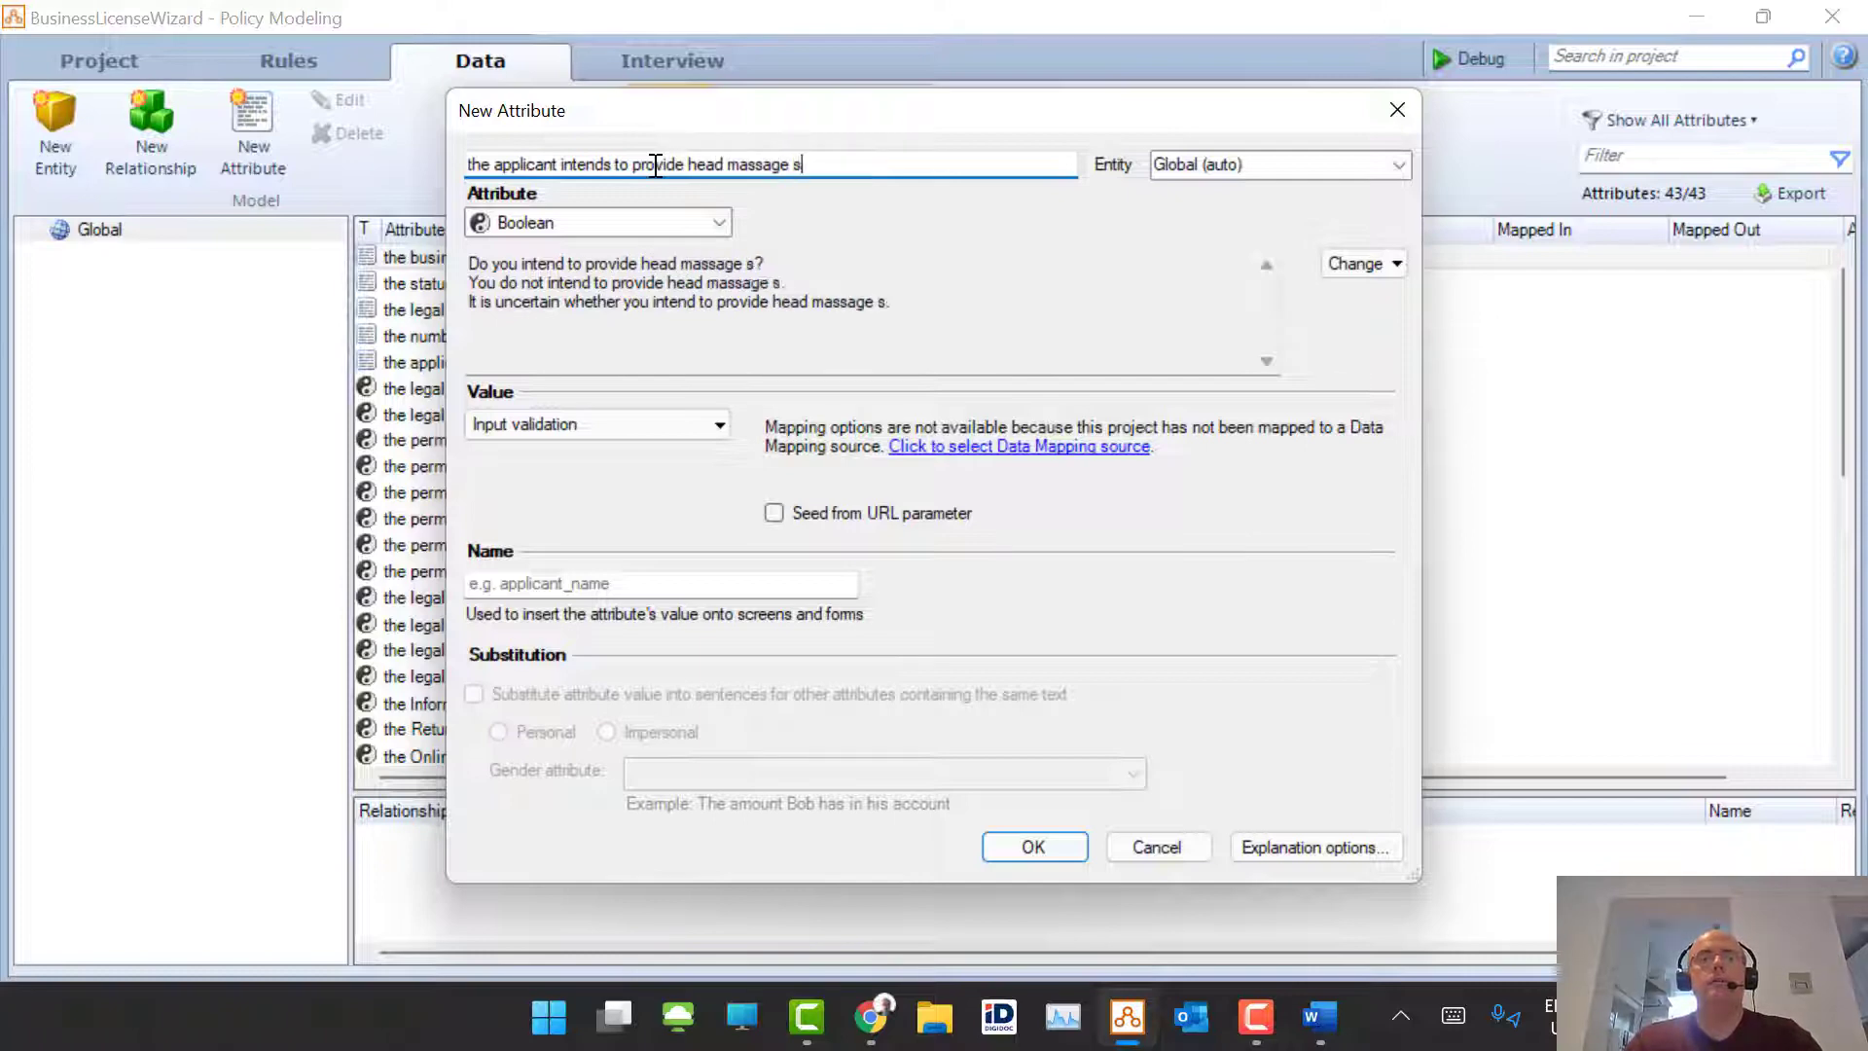
type("ervices")
key("Return")
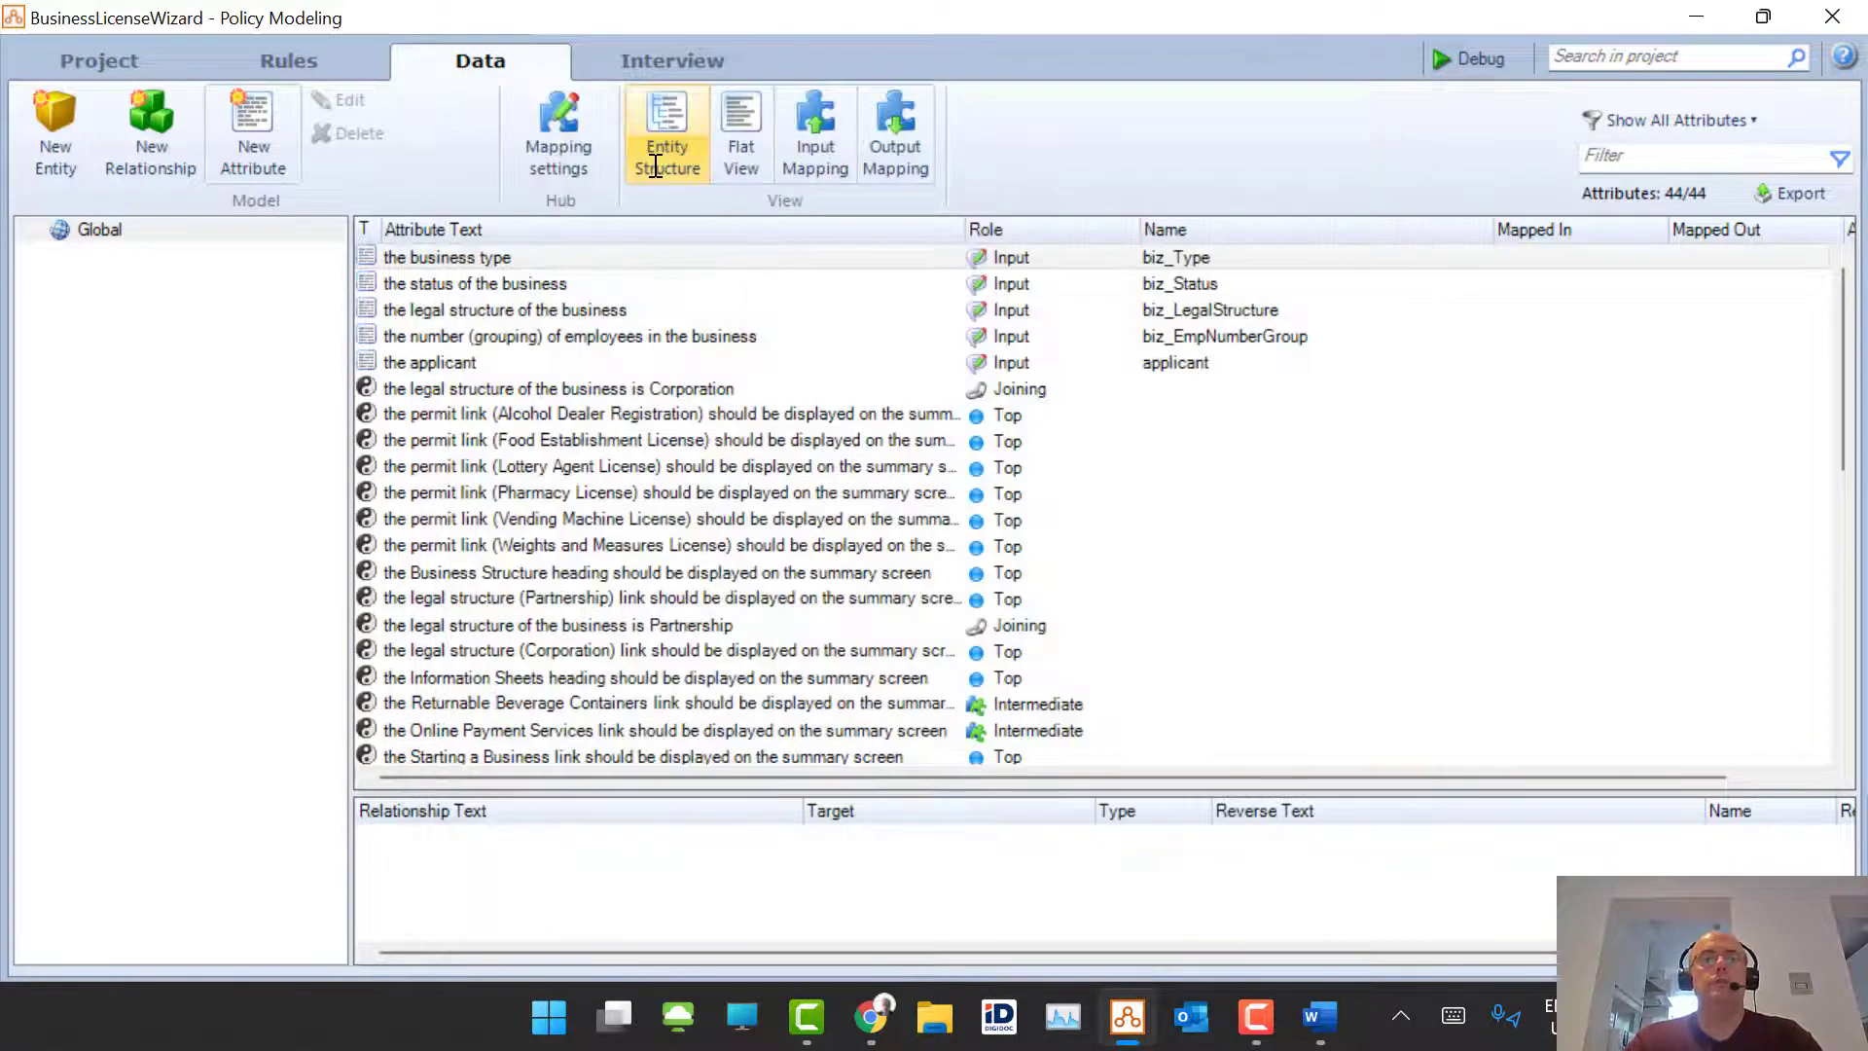
Step: Create a second Boolean attribute with the text "the applicant will provide out of date magazines to read"
left_click(236, 142)
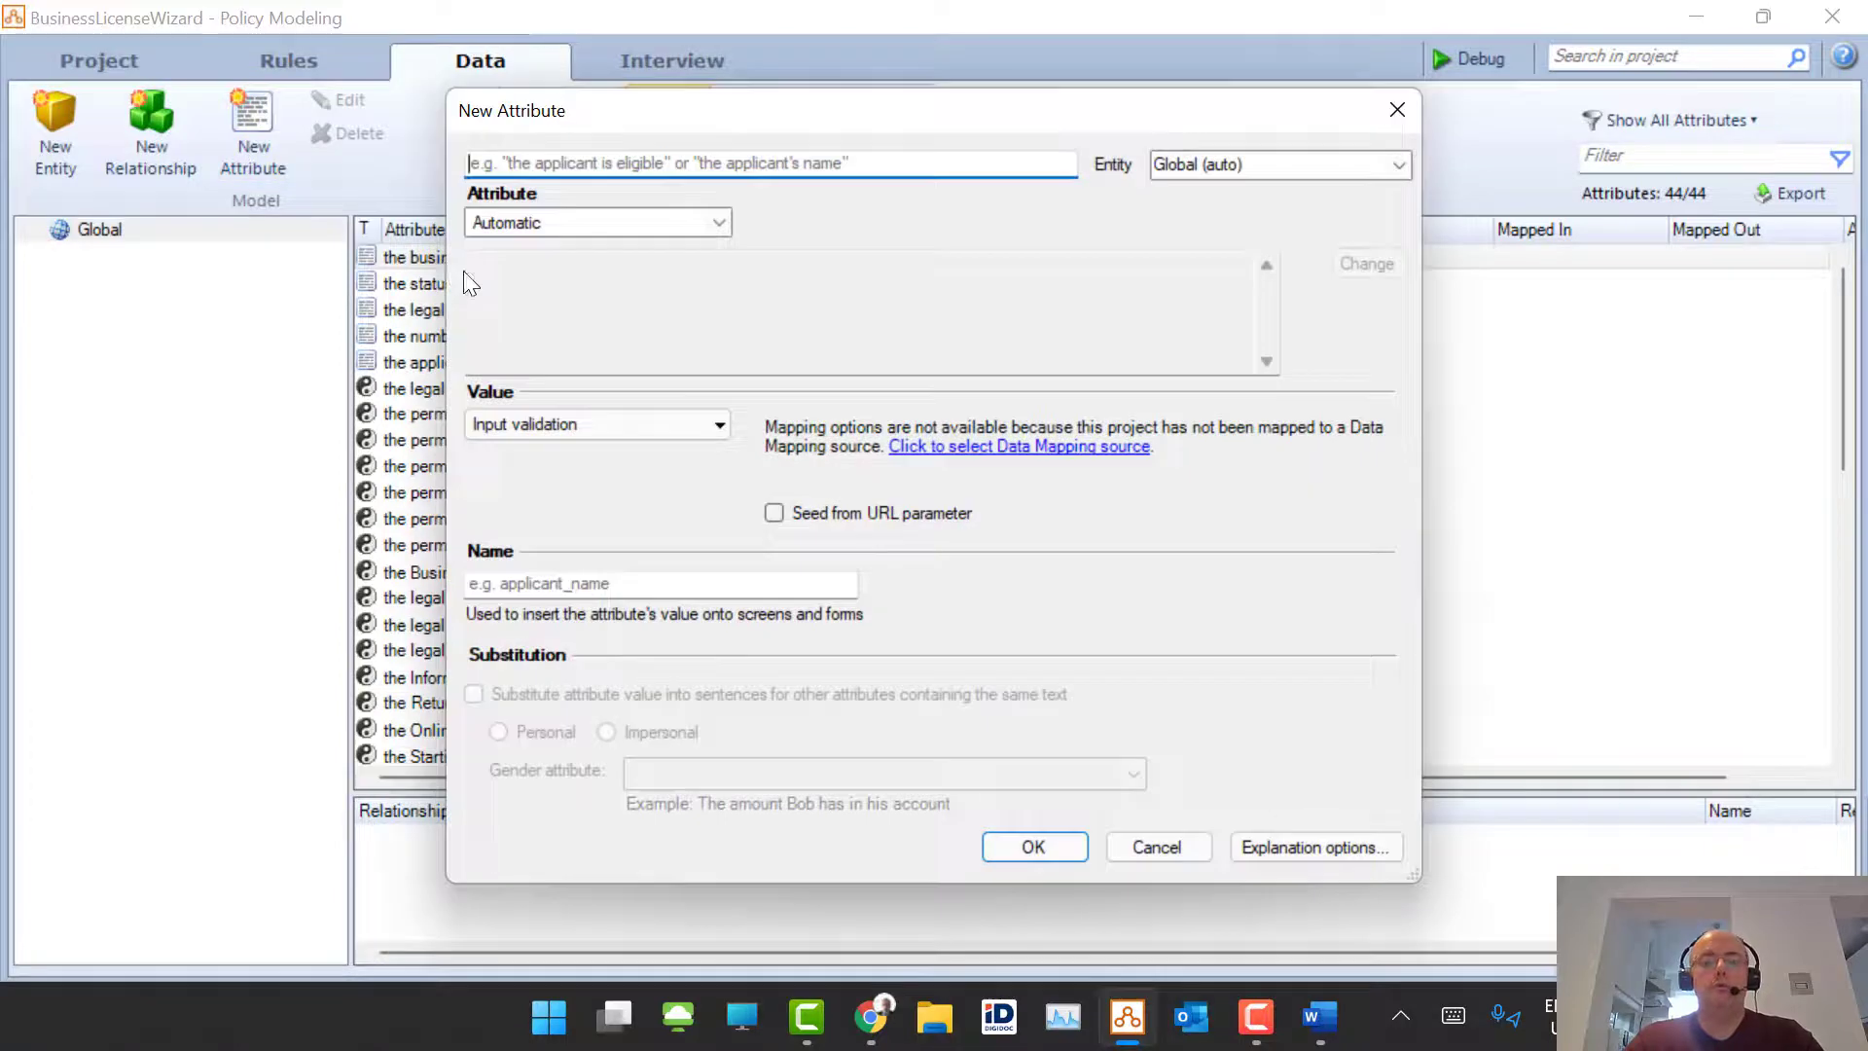
type("the applicant ")
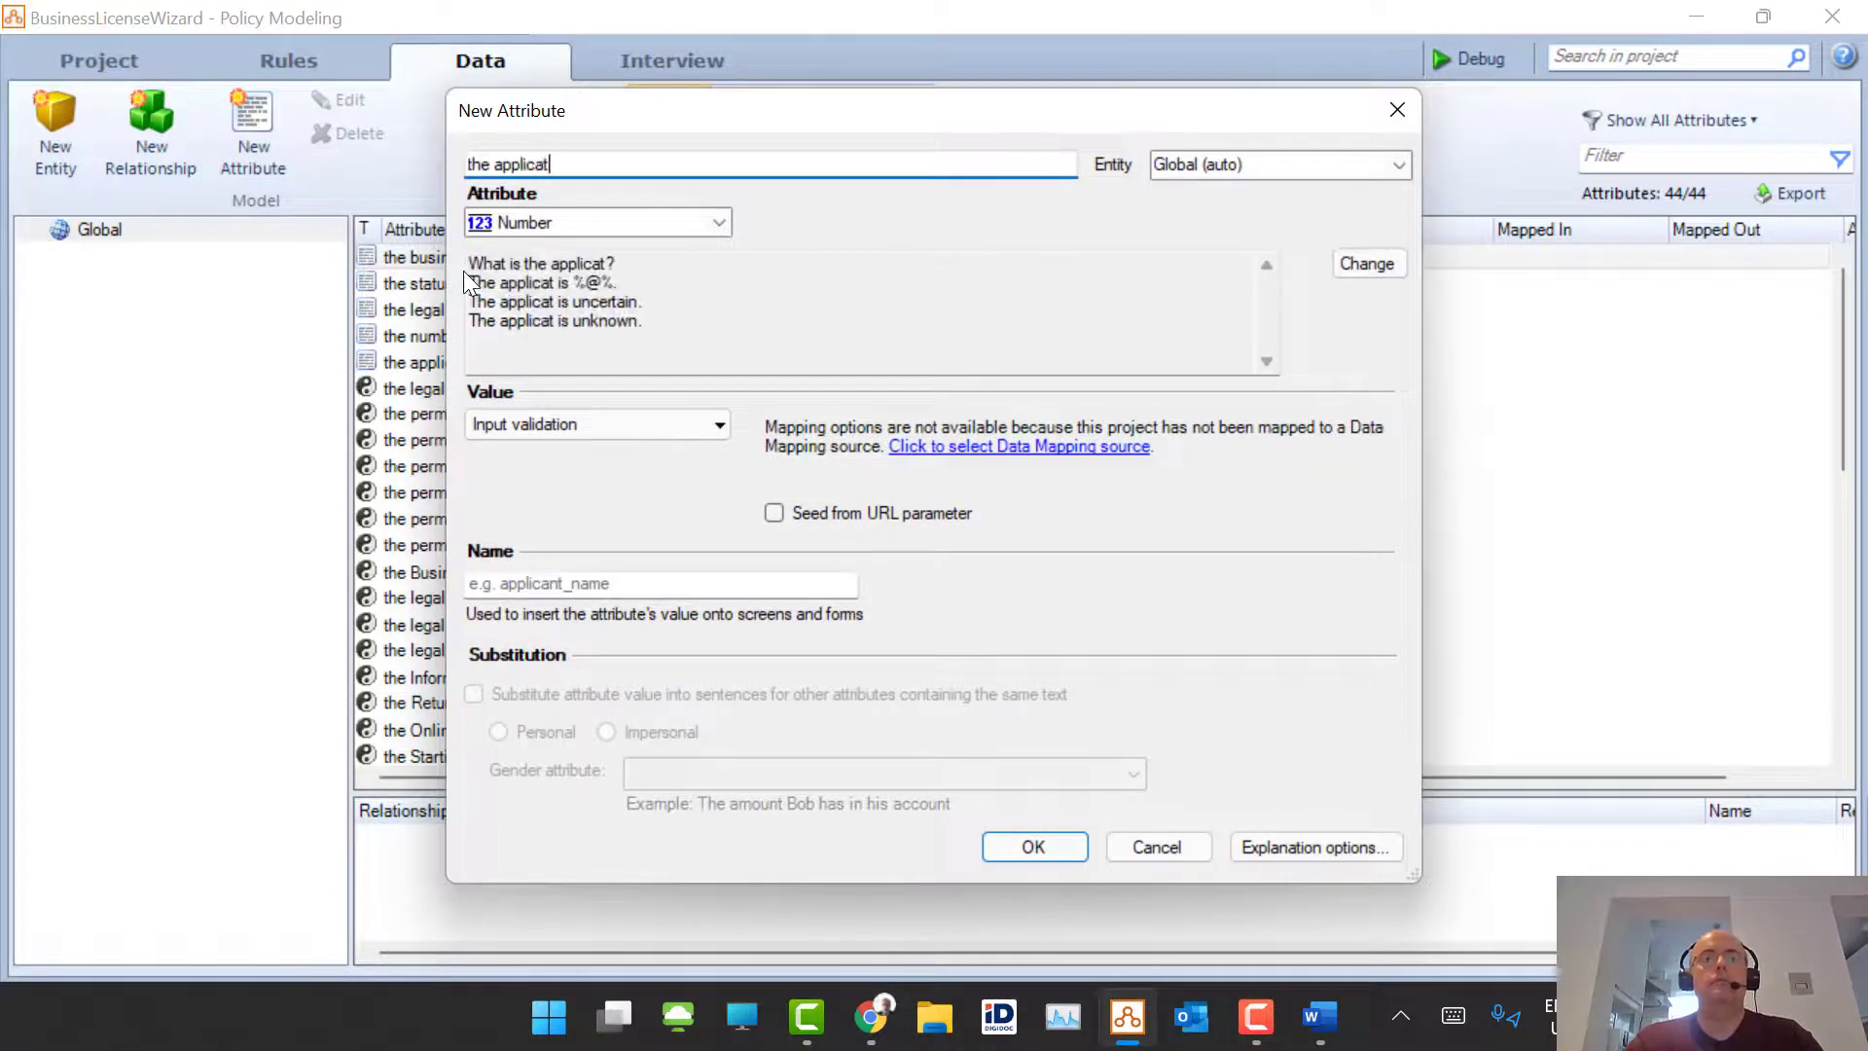
type("will pro")
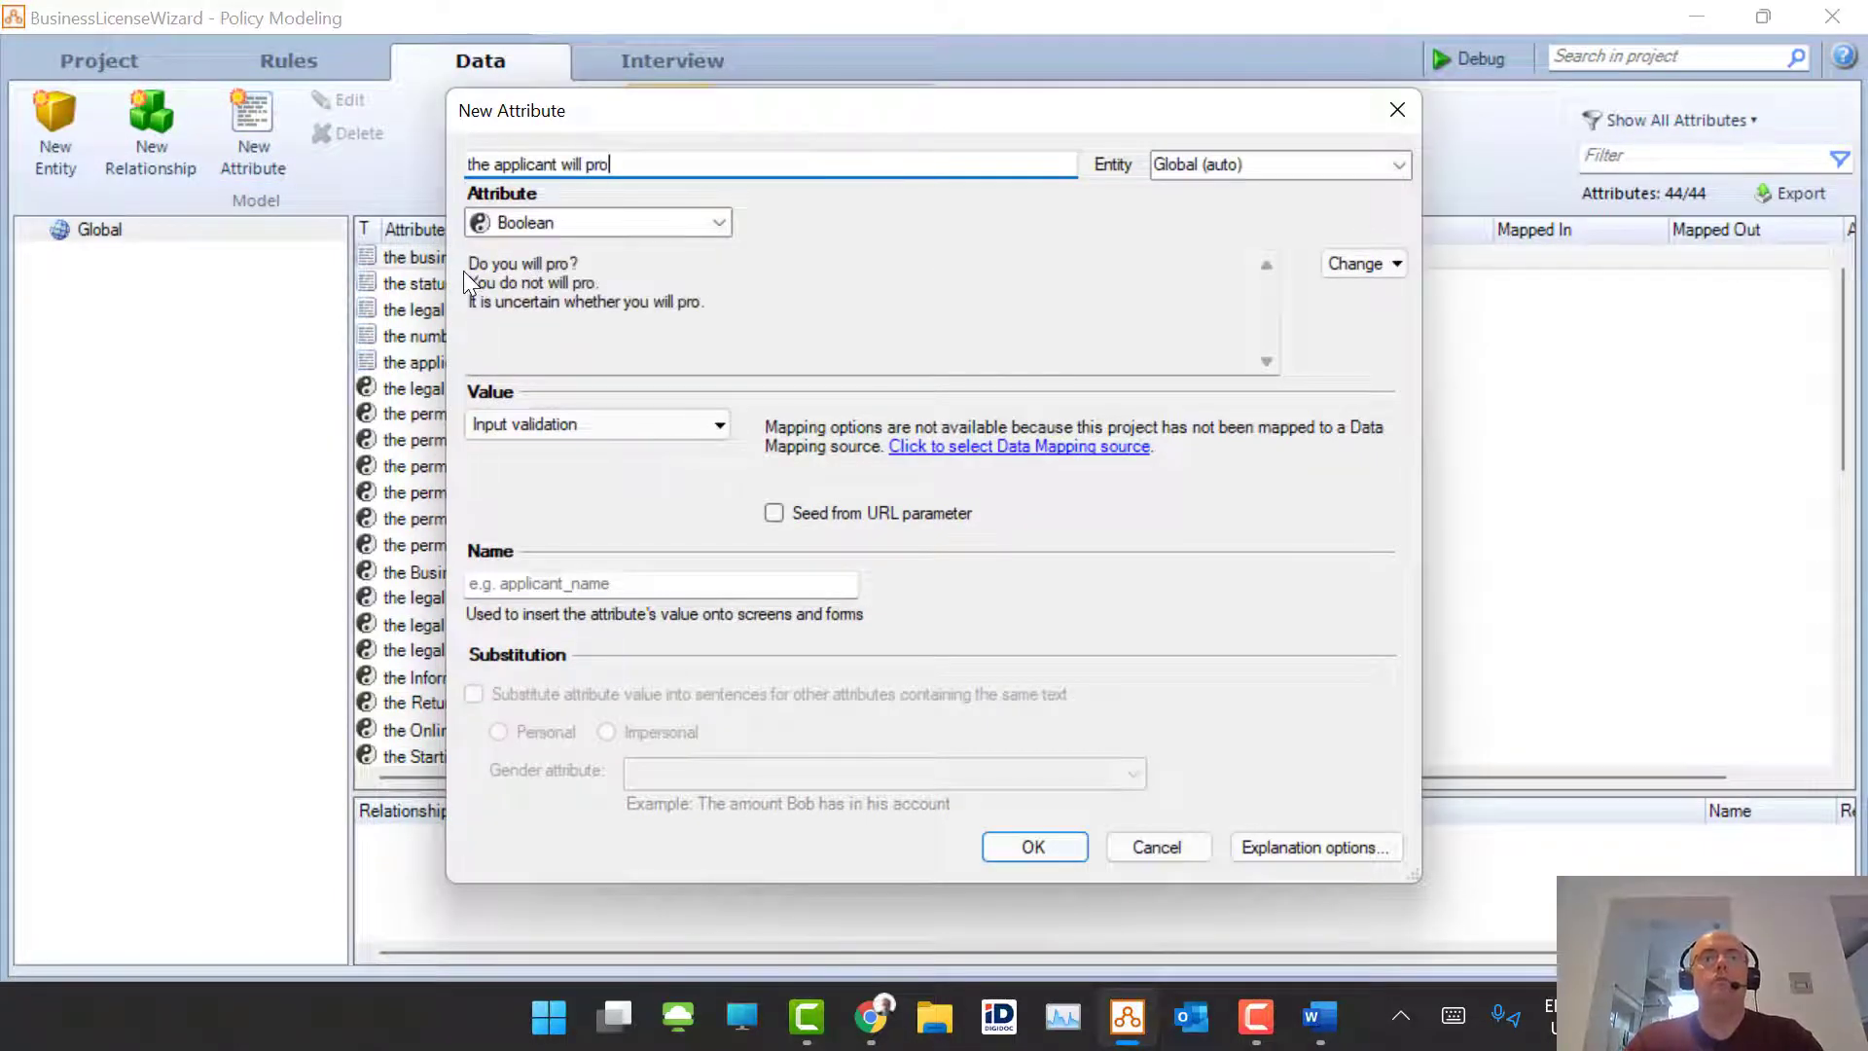
type("vide out of")
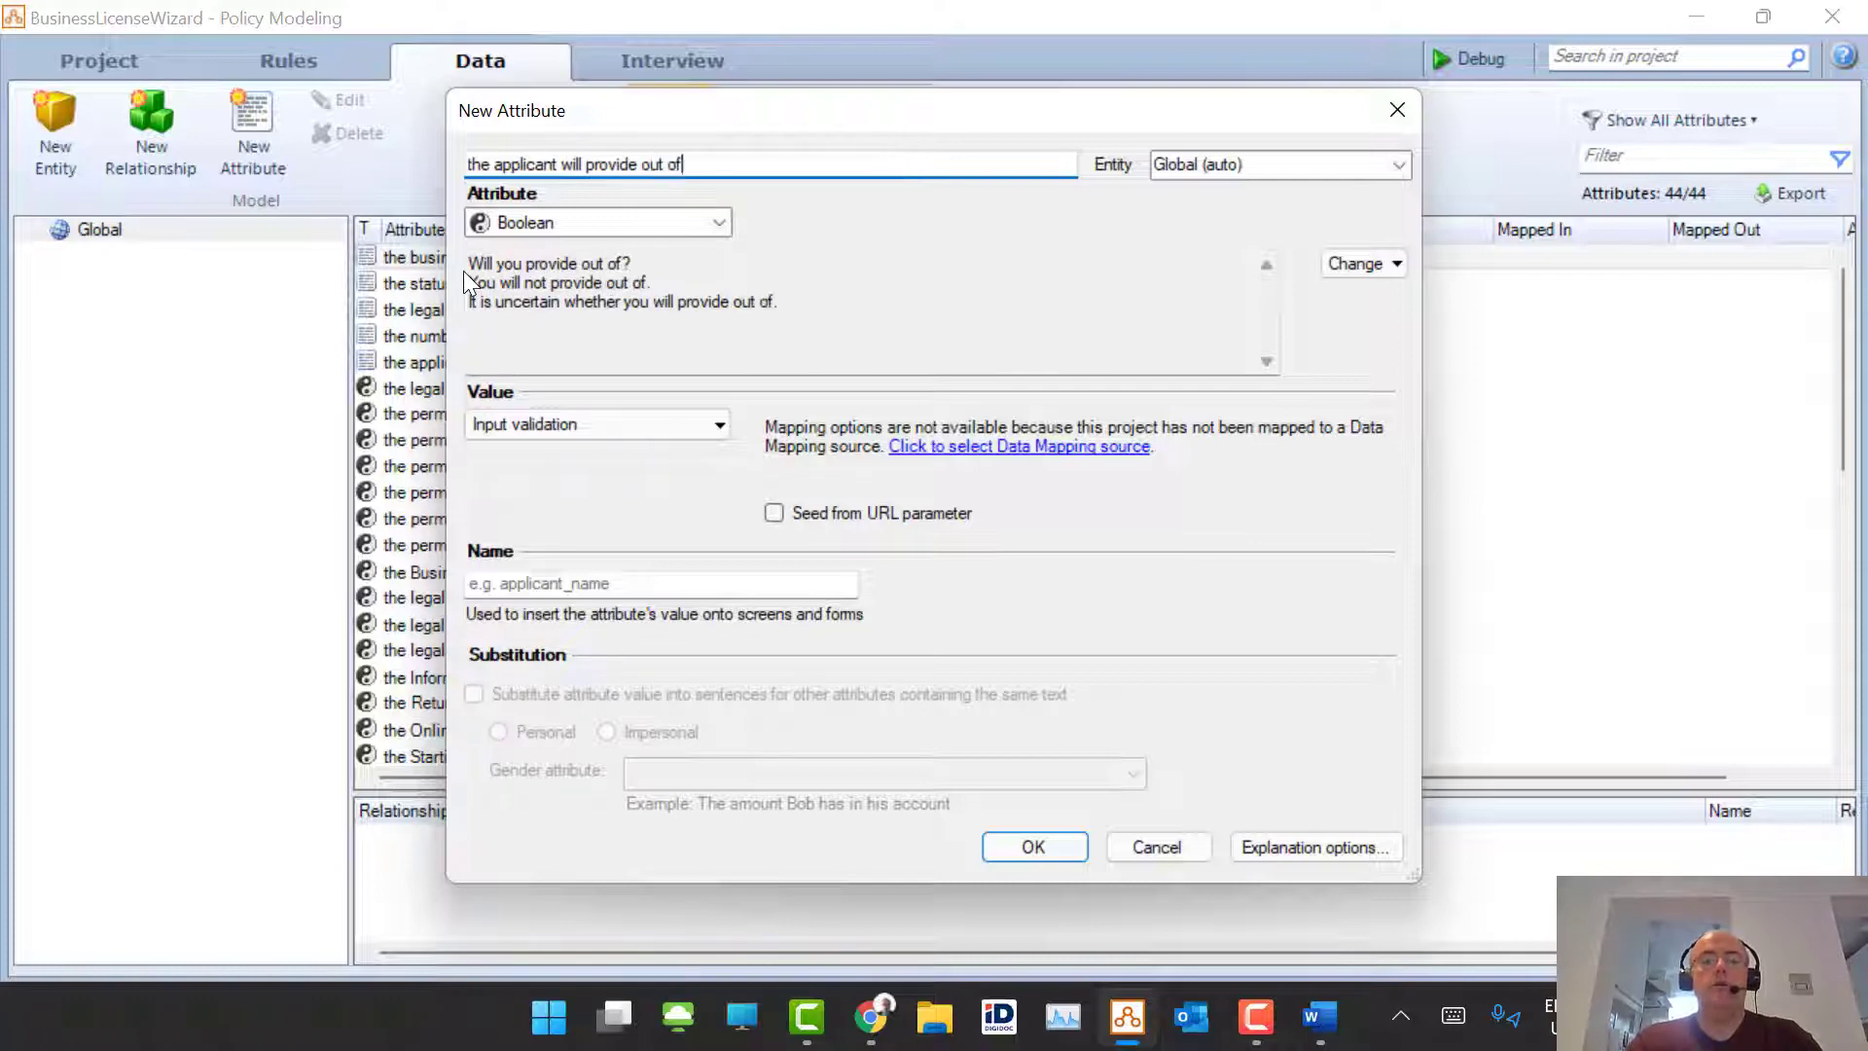
type(" date magazine")
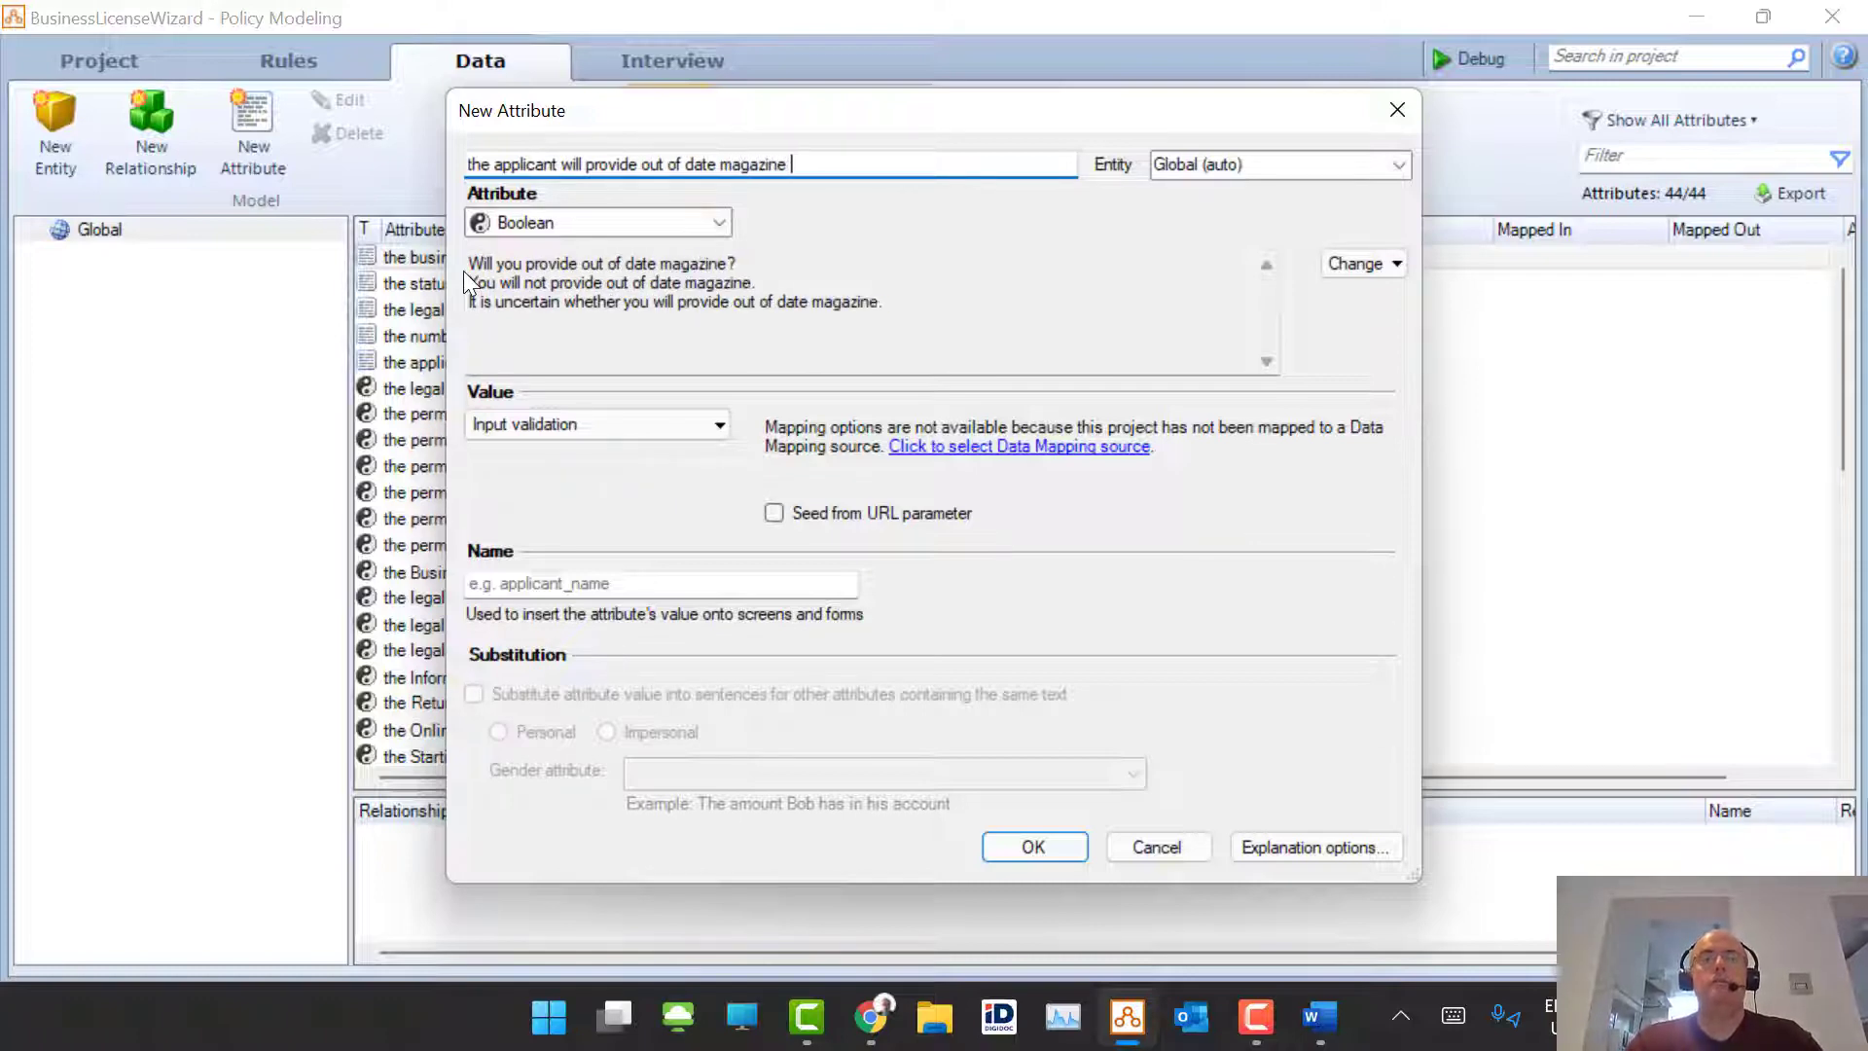
key("BackSpace")
type("s to ")
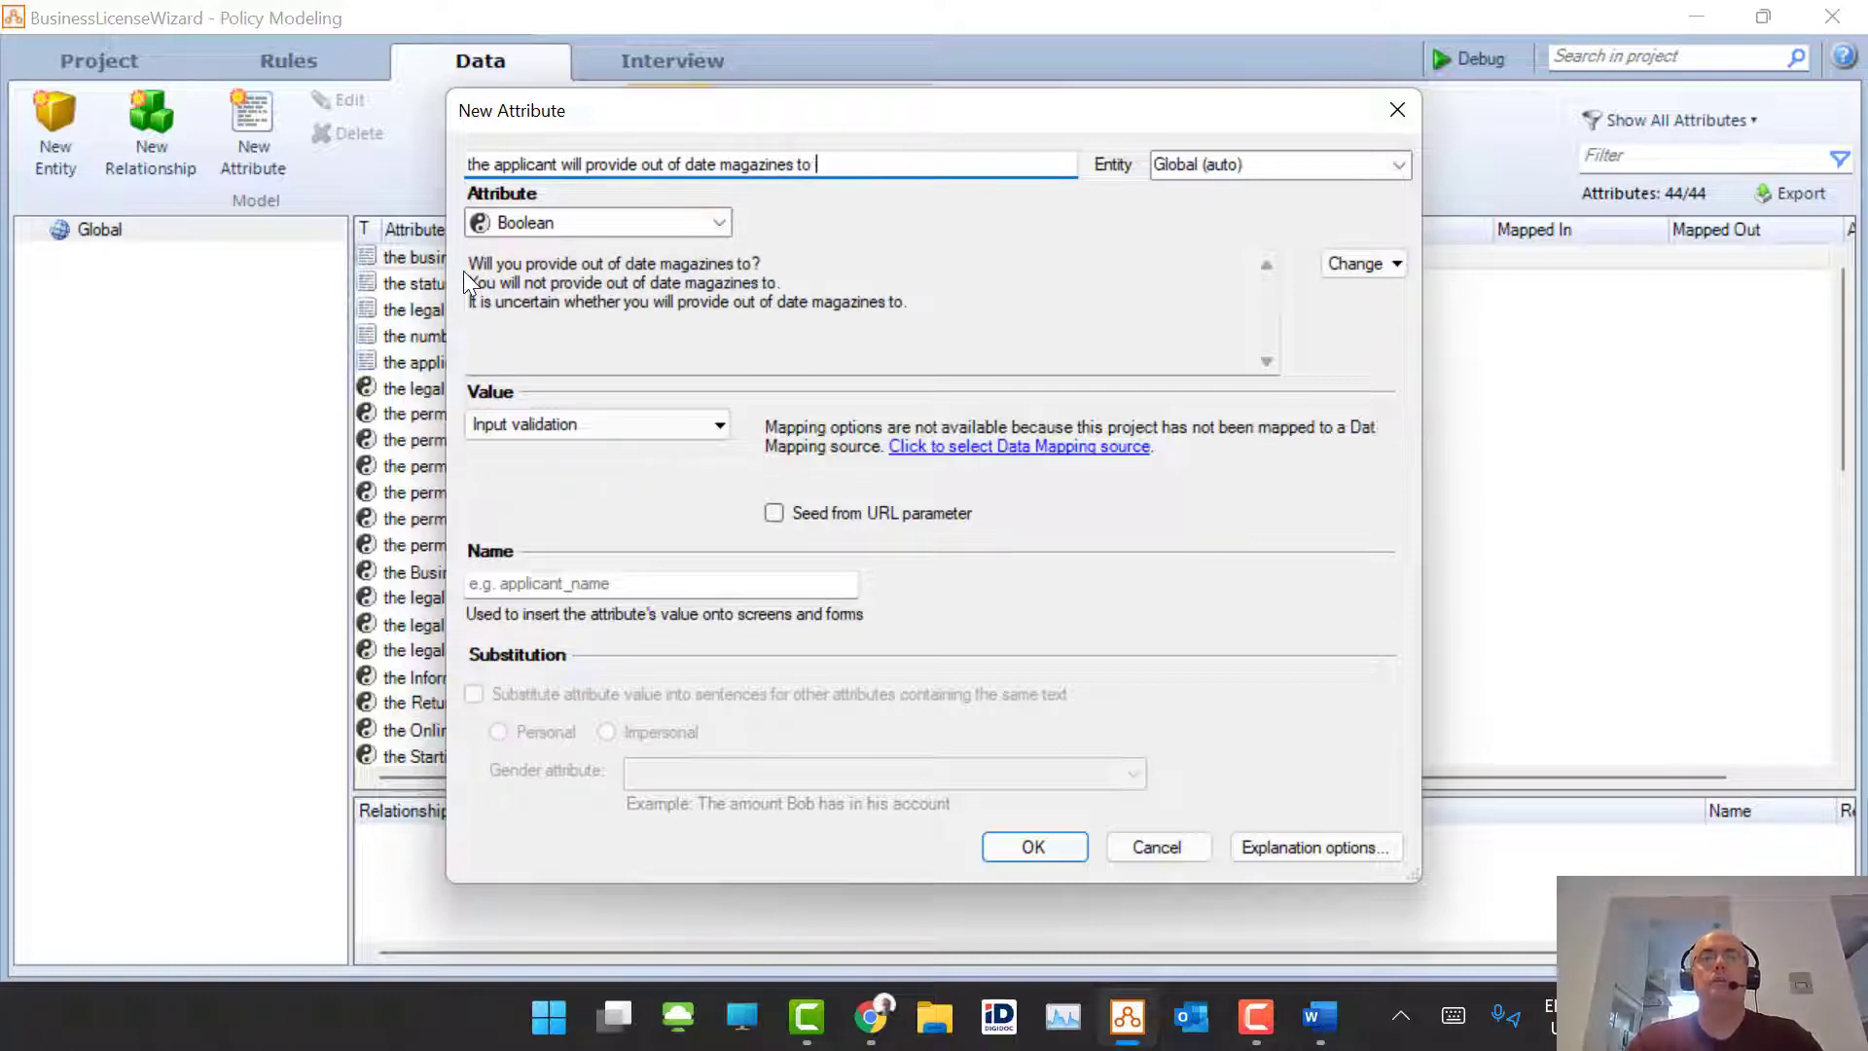
type("read")
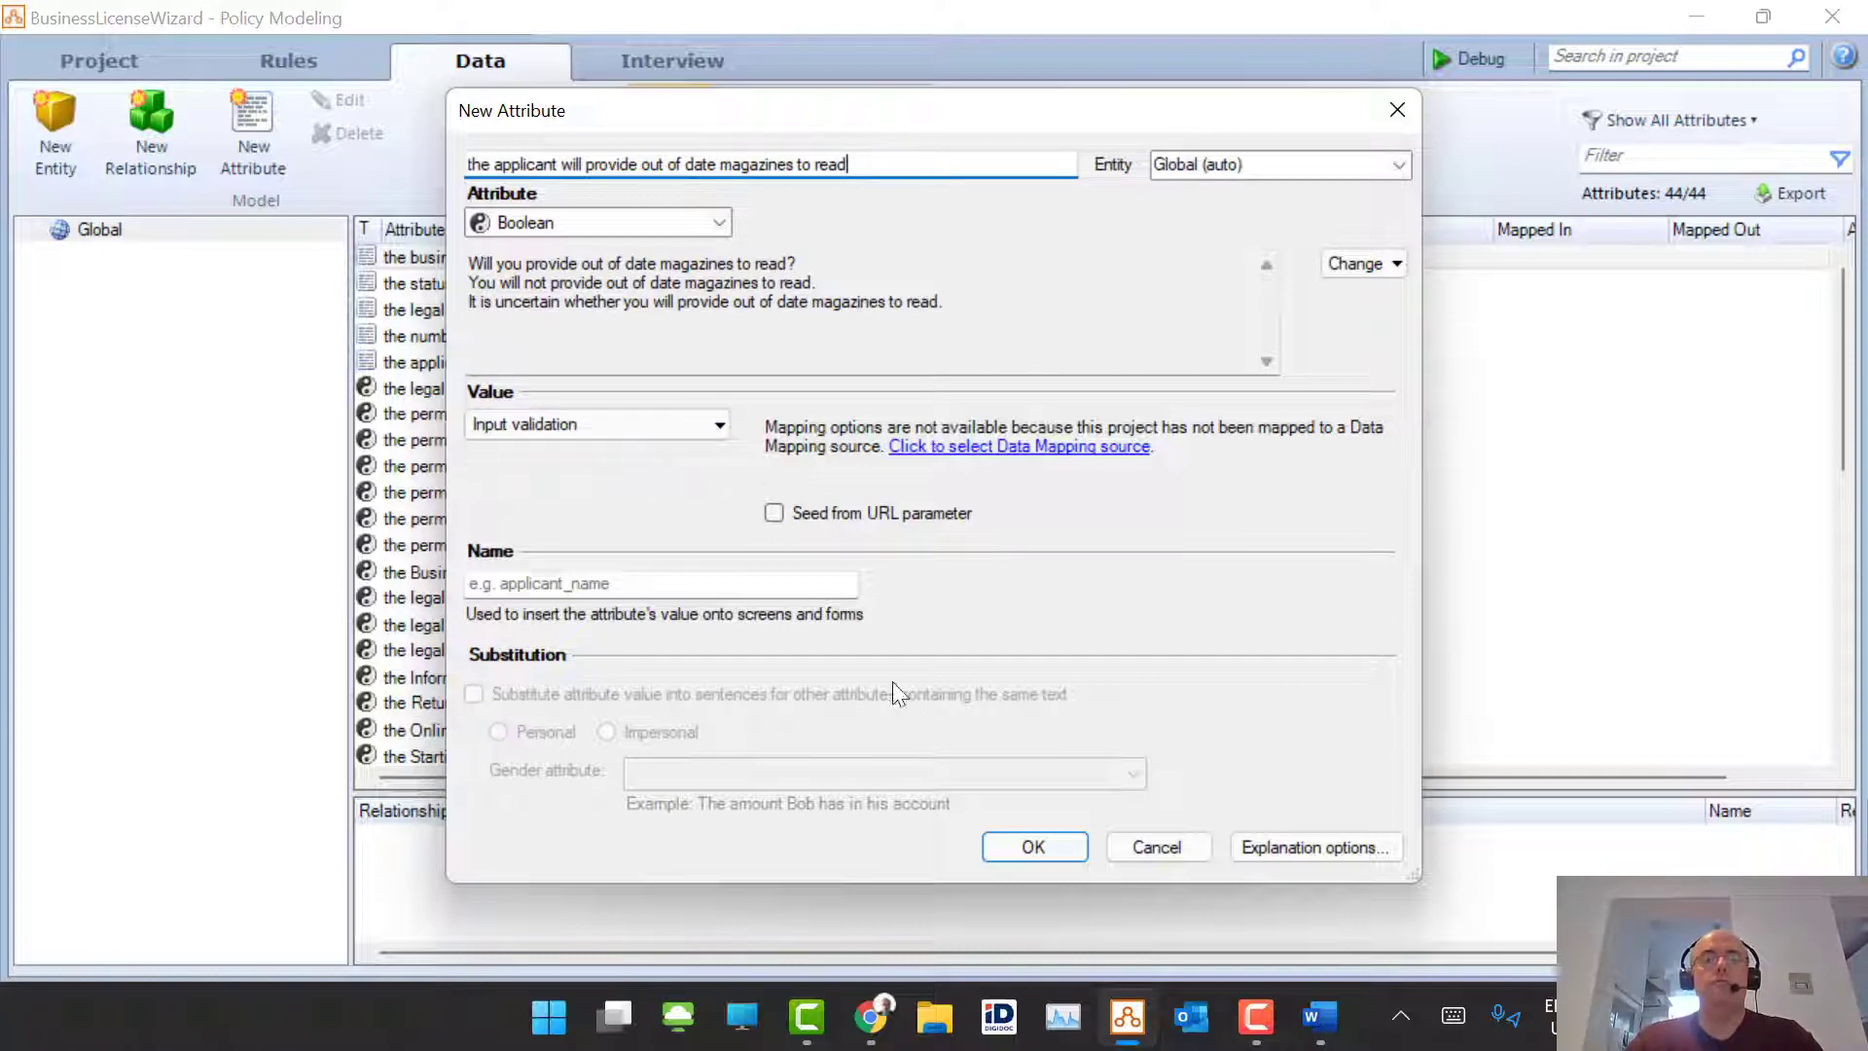
left_click(1055, 844)
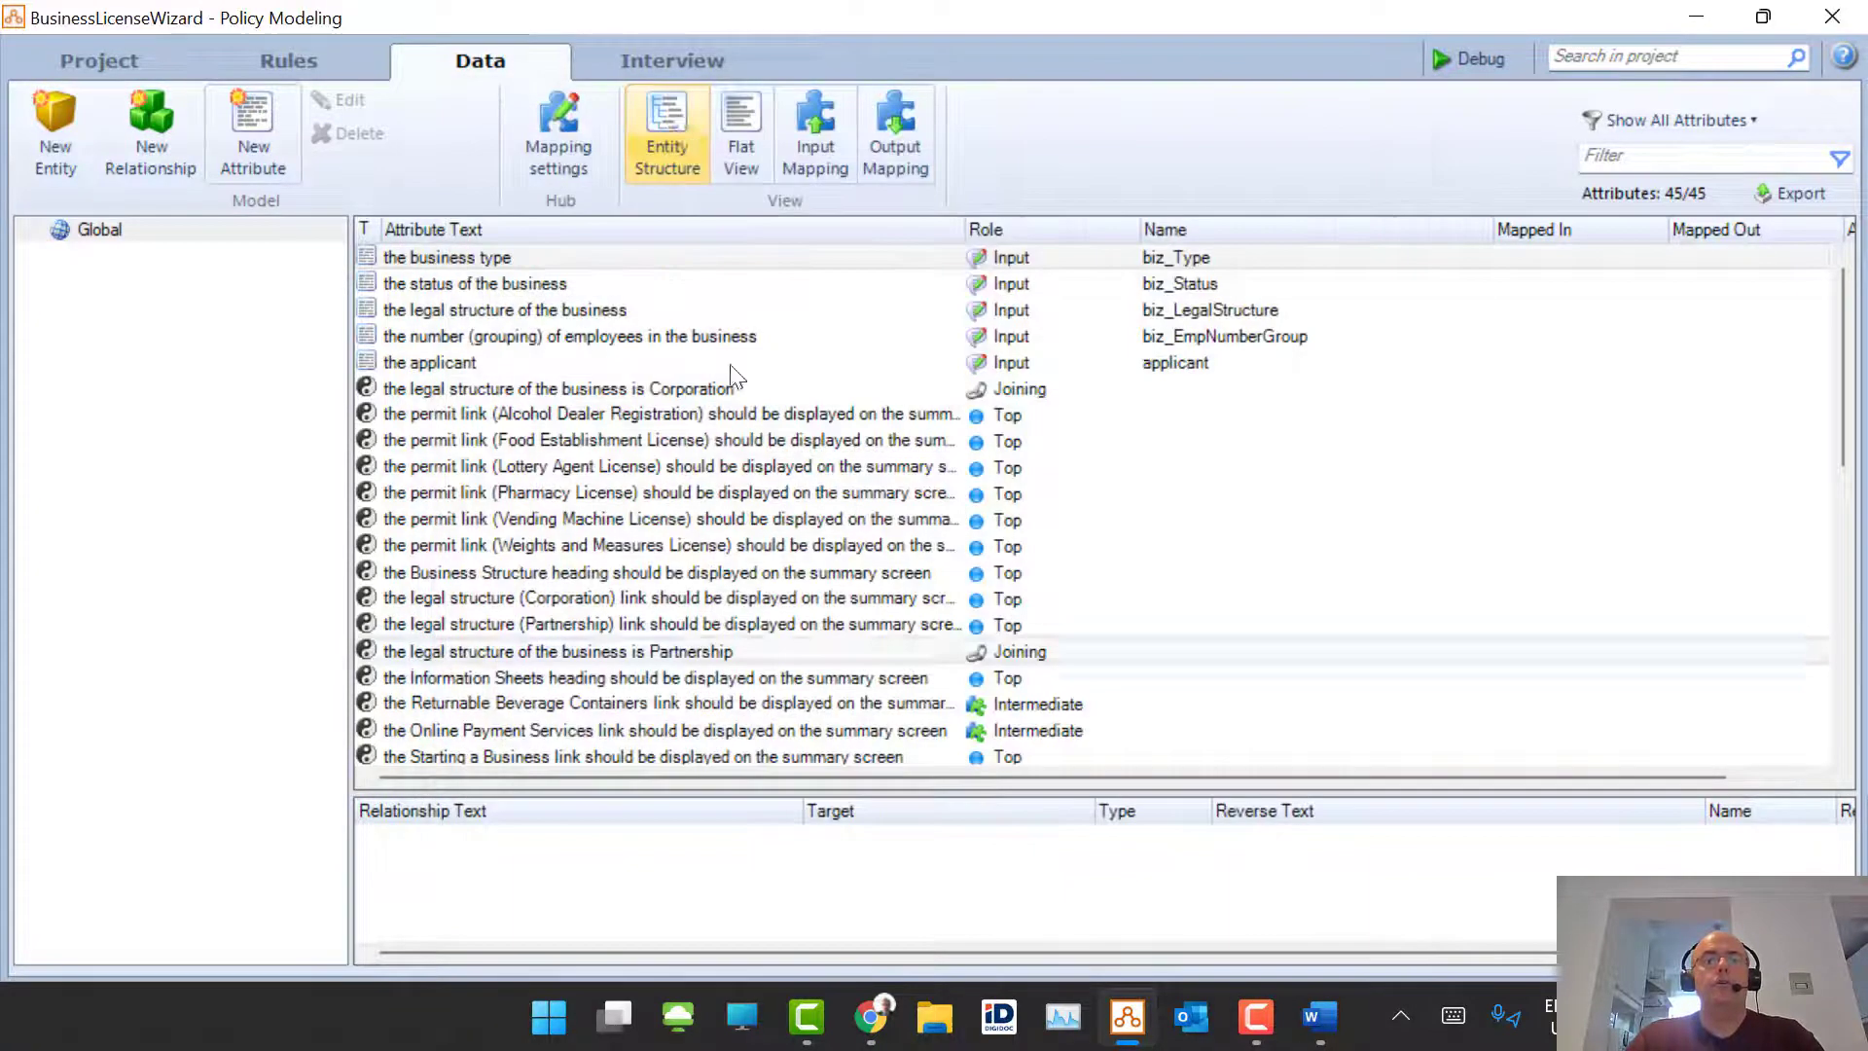
Step: Add the head massage services and out of date magazines attributes as inputs on the Hair Salon Specifics interview screen
left_click(674, 72)
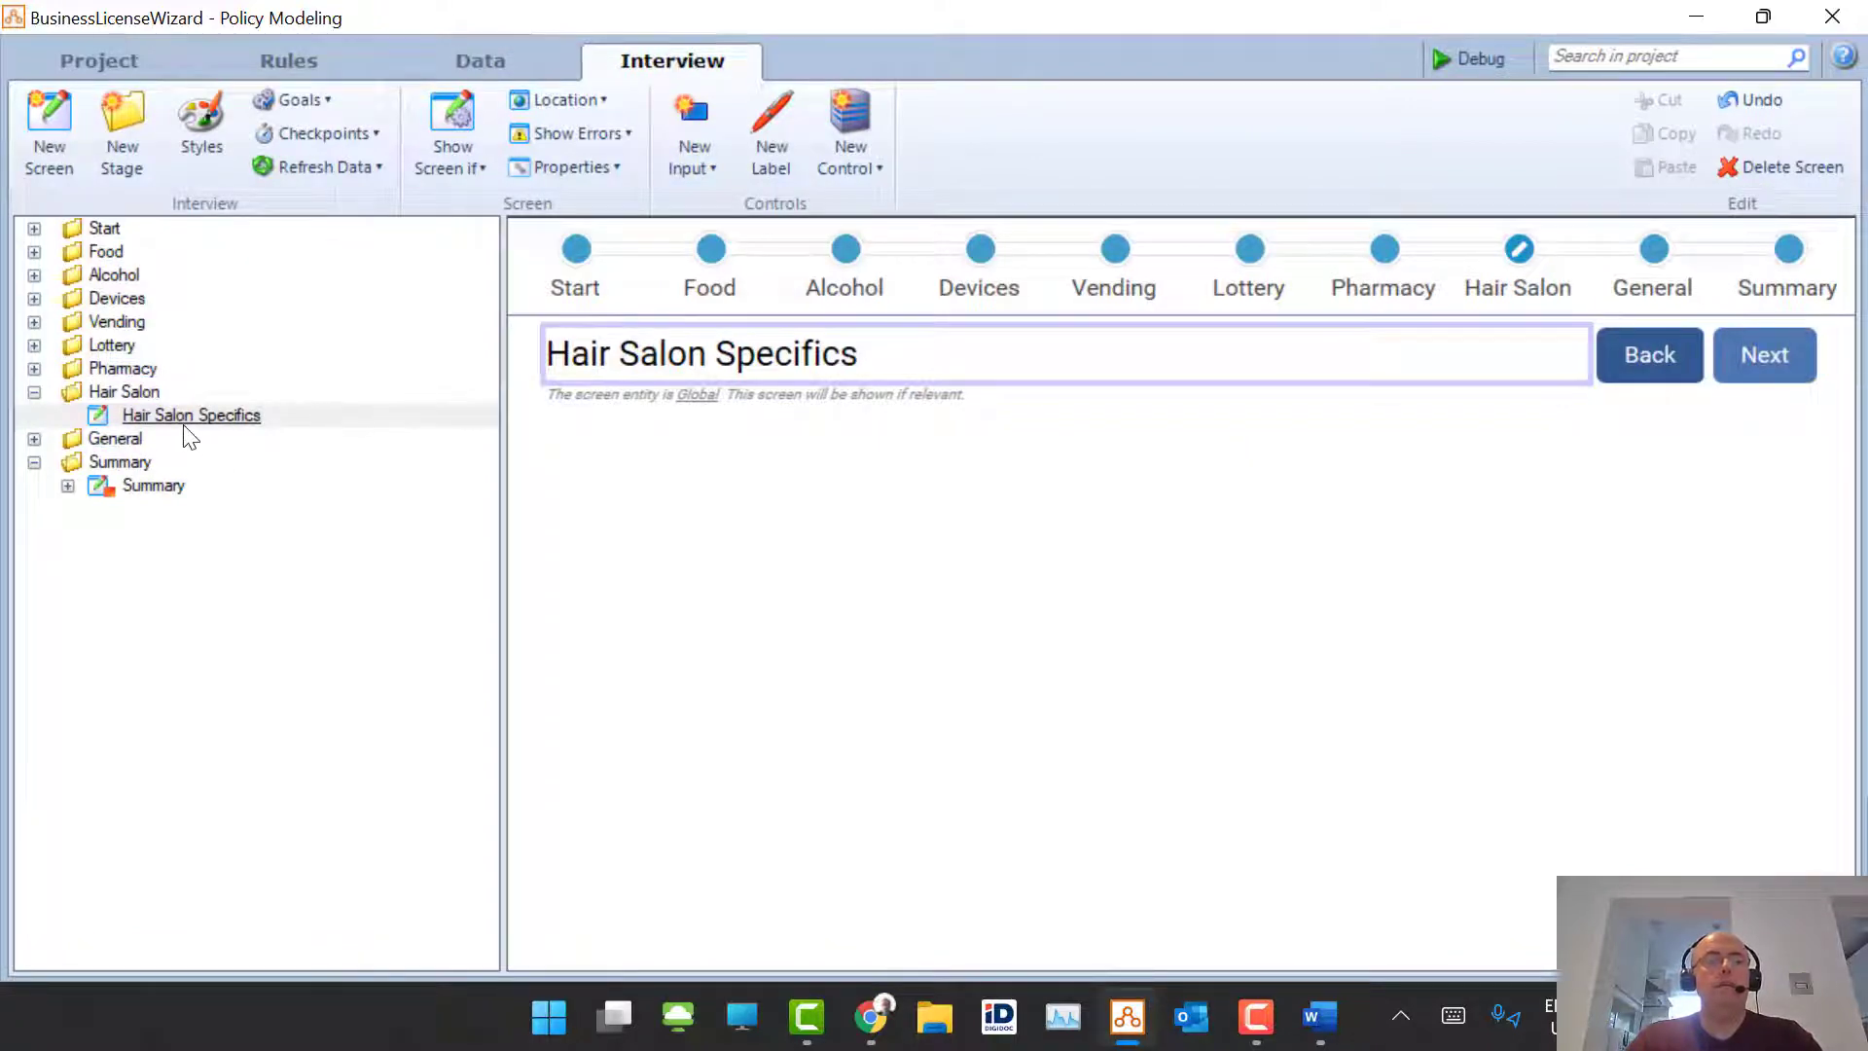
left_click(675, 161)
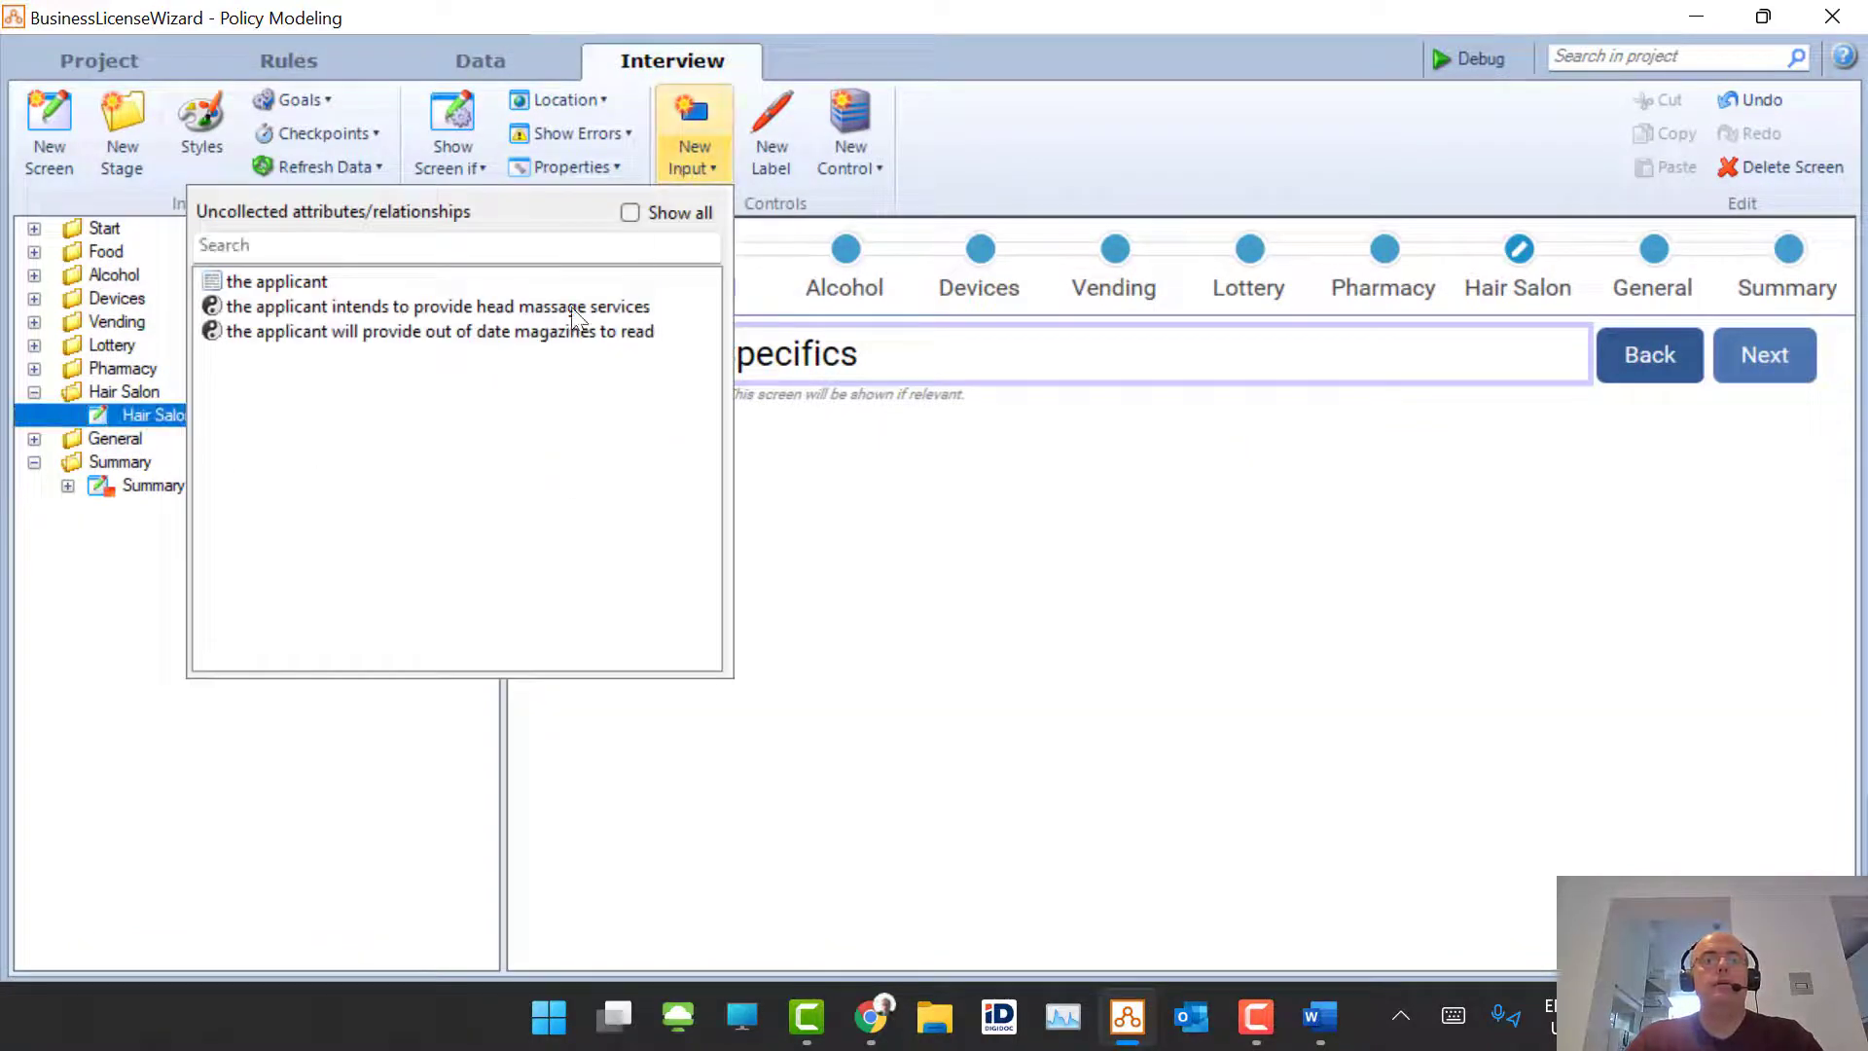
left_click(389, 308)
left_click(389, 307)
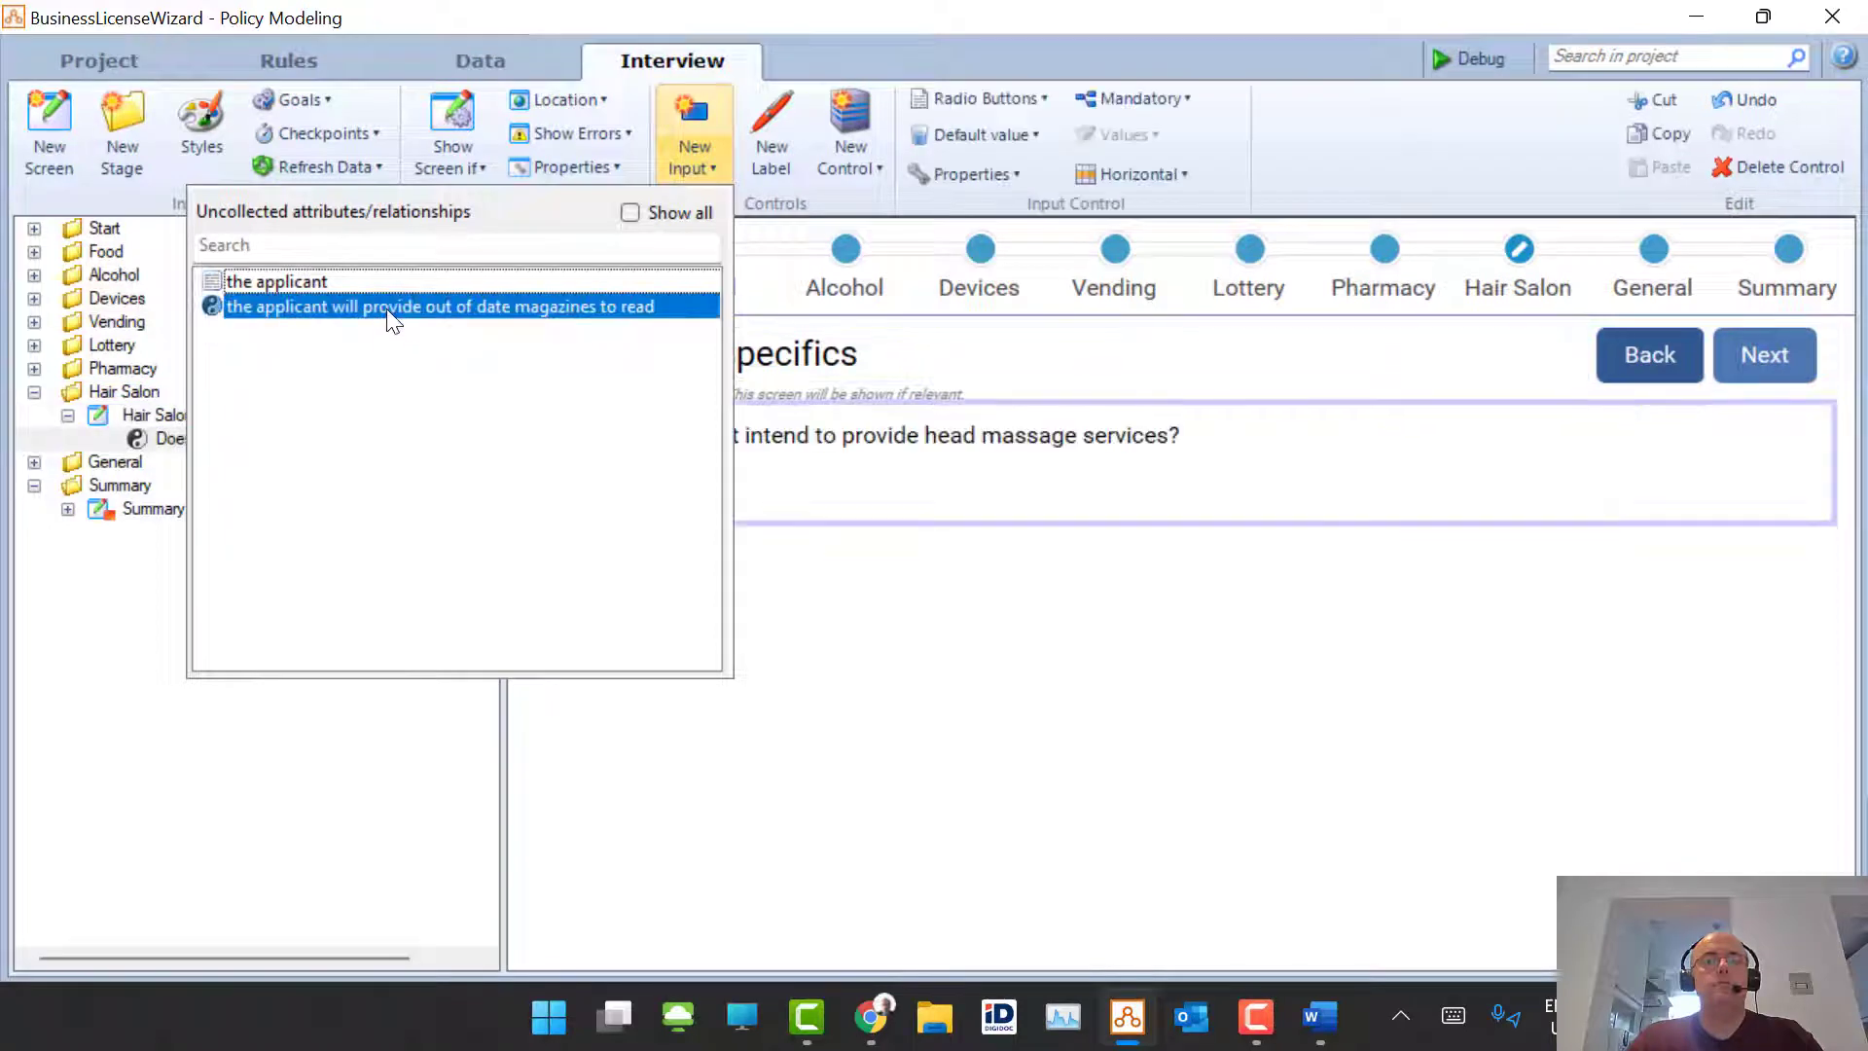
left_click(385, 309)
left_click(973, 729)
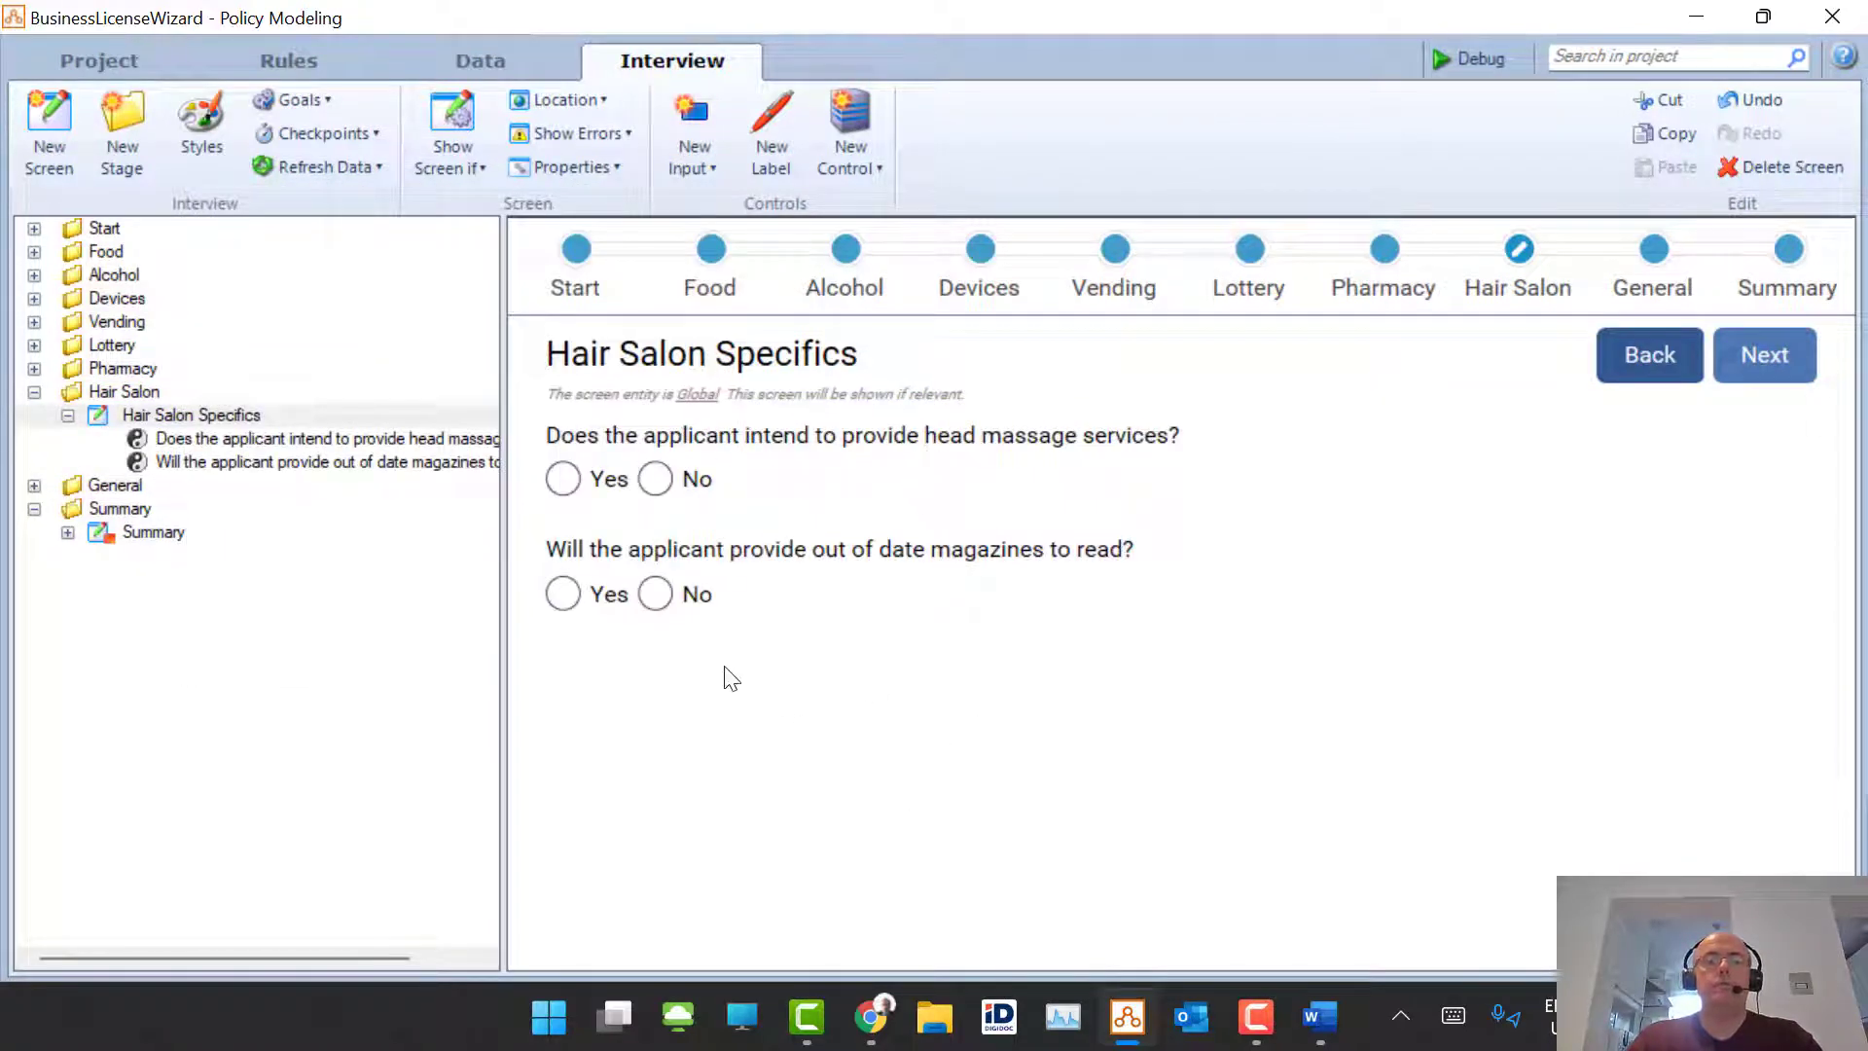
Step: Set the static default of the head massage services question to false
left_click(608, 478)
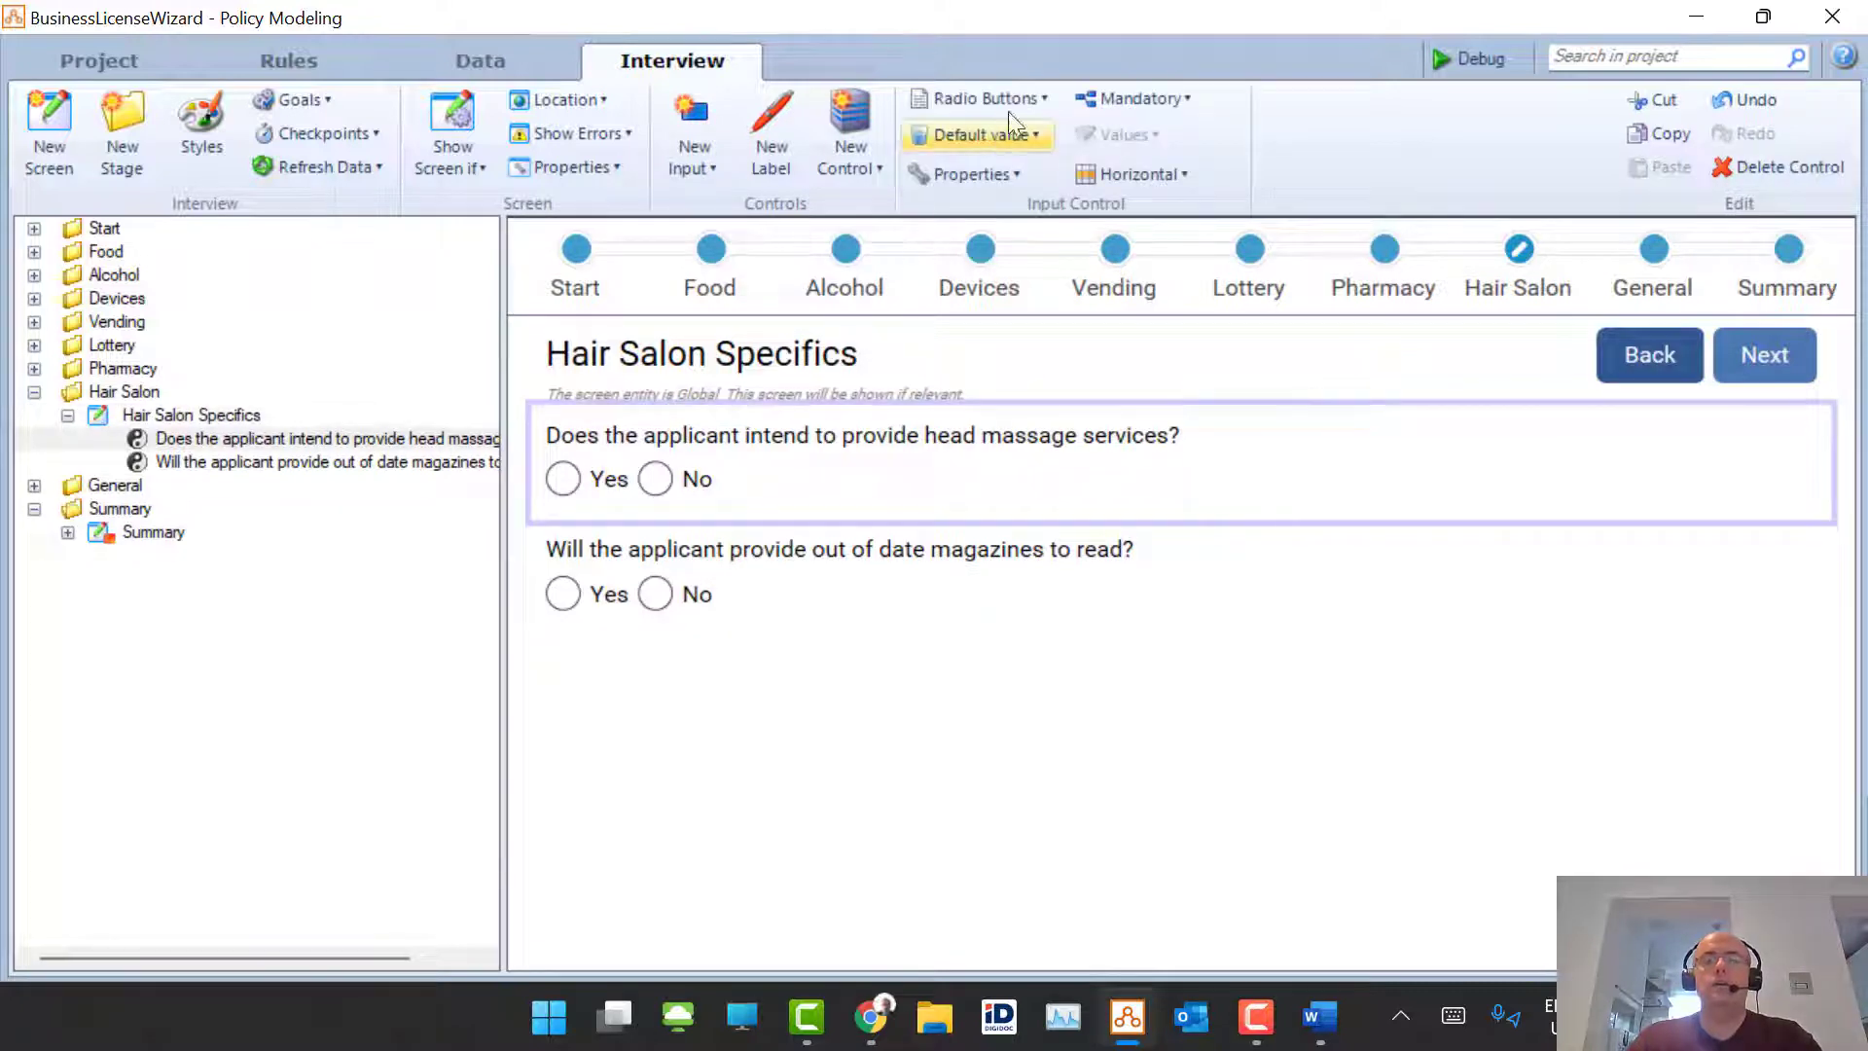
left_click(1011, 134)
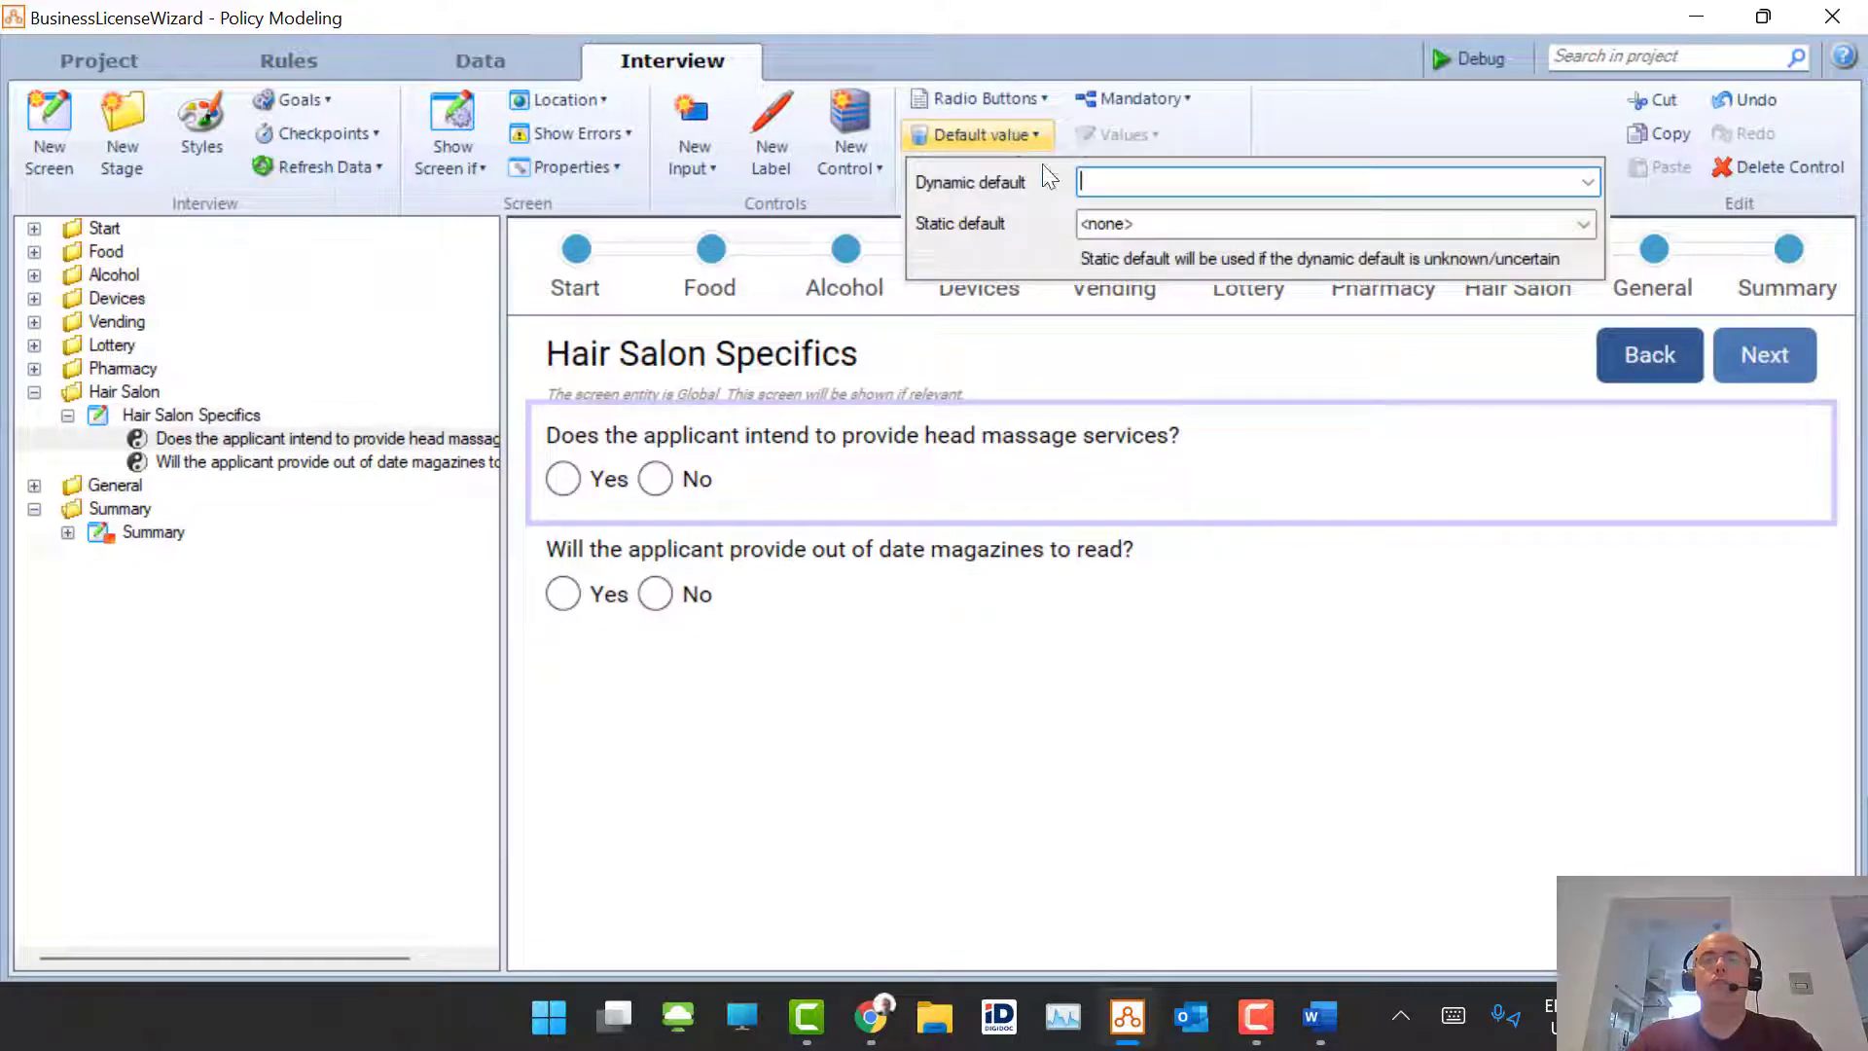
left_click(1583, 223)
left_click(1211, 295)
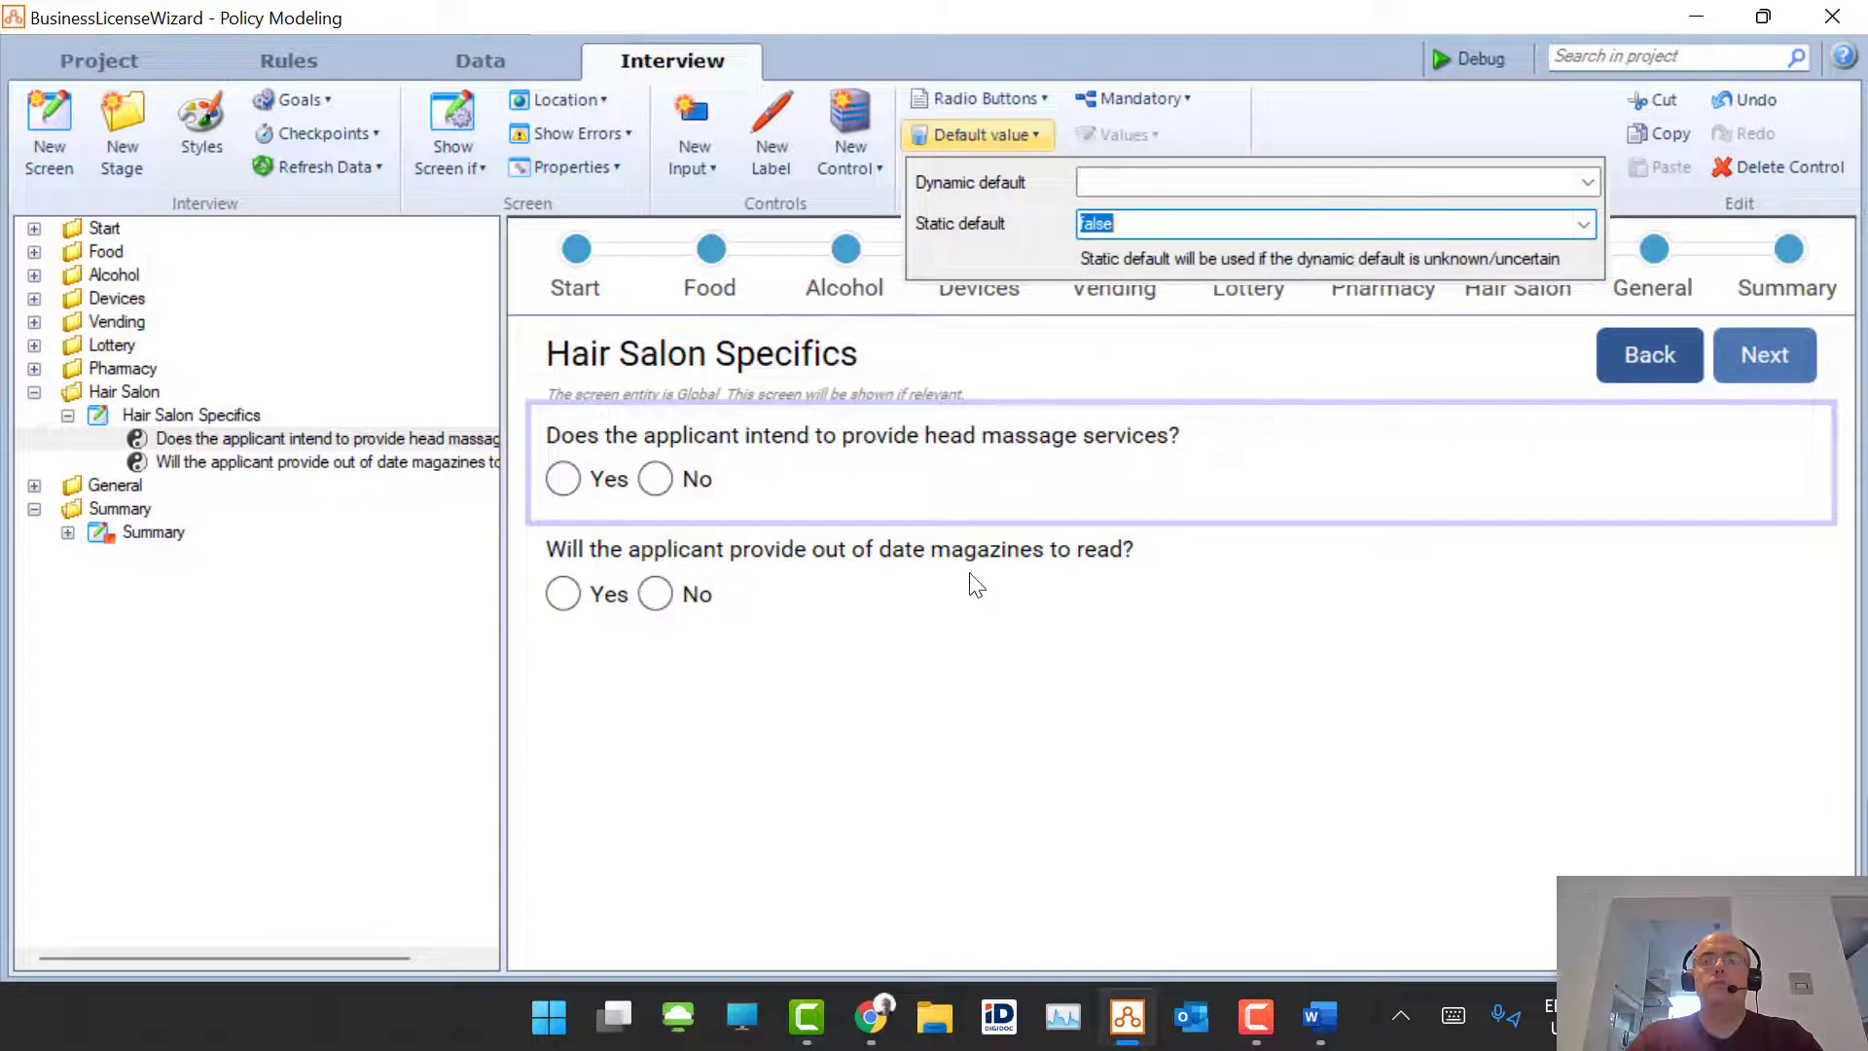
left_click(945, 665)
Step: Set the static default of the out of date magazines question to true
left_click(754, 621)
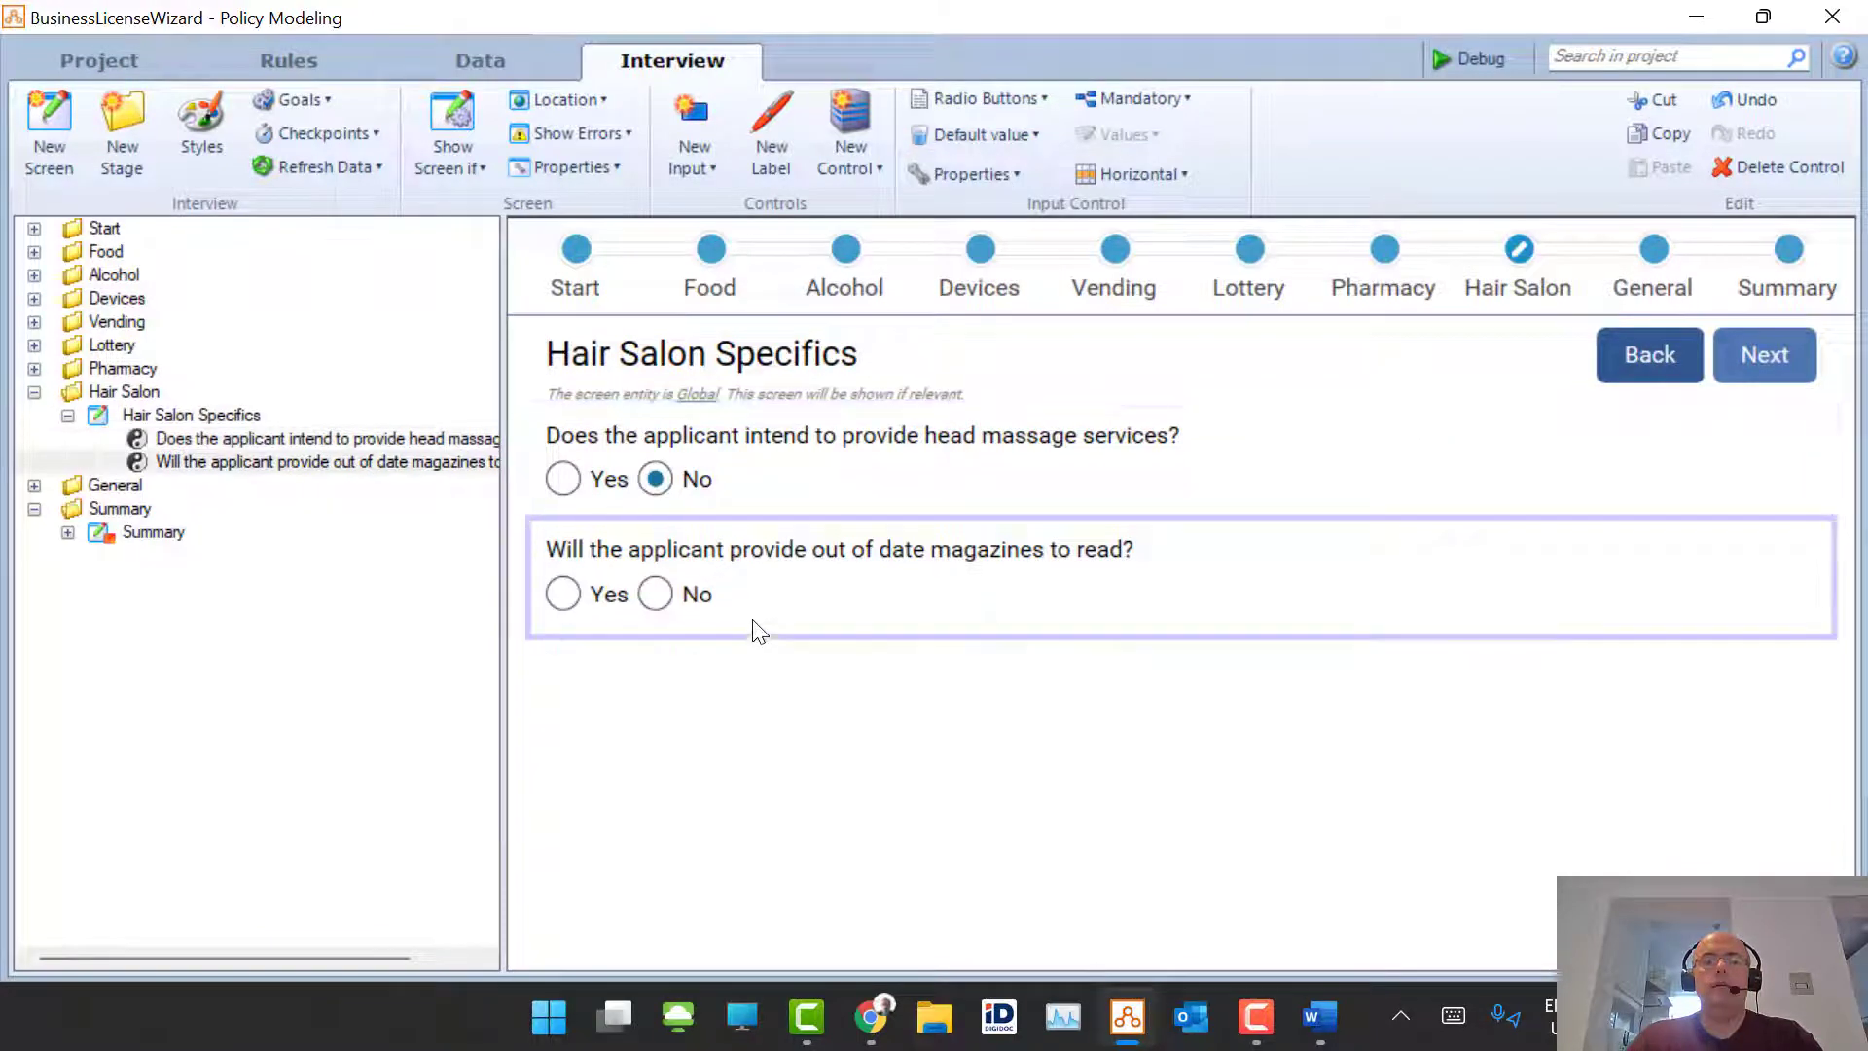
left_click(1033, 142)
left_click(1583, 223)
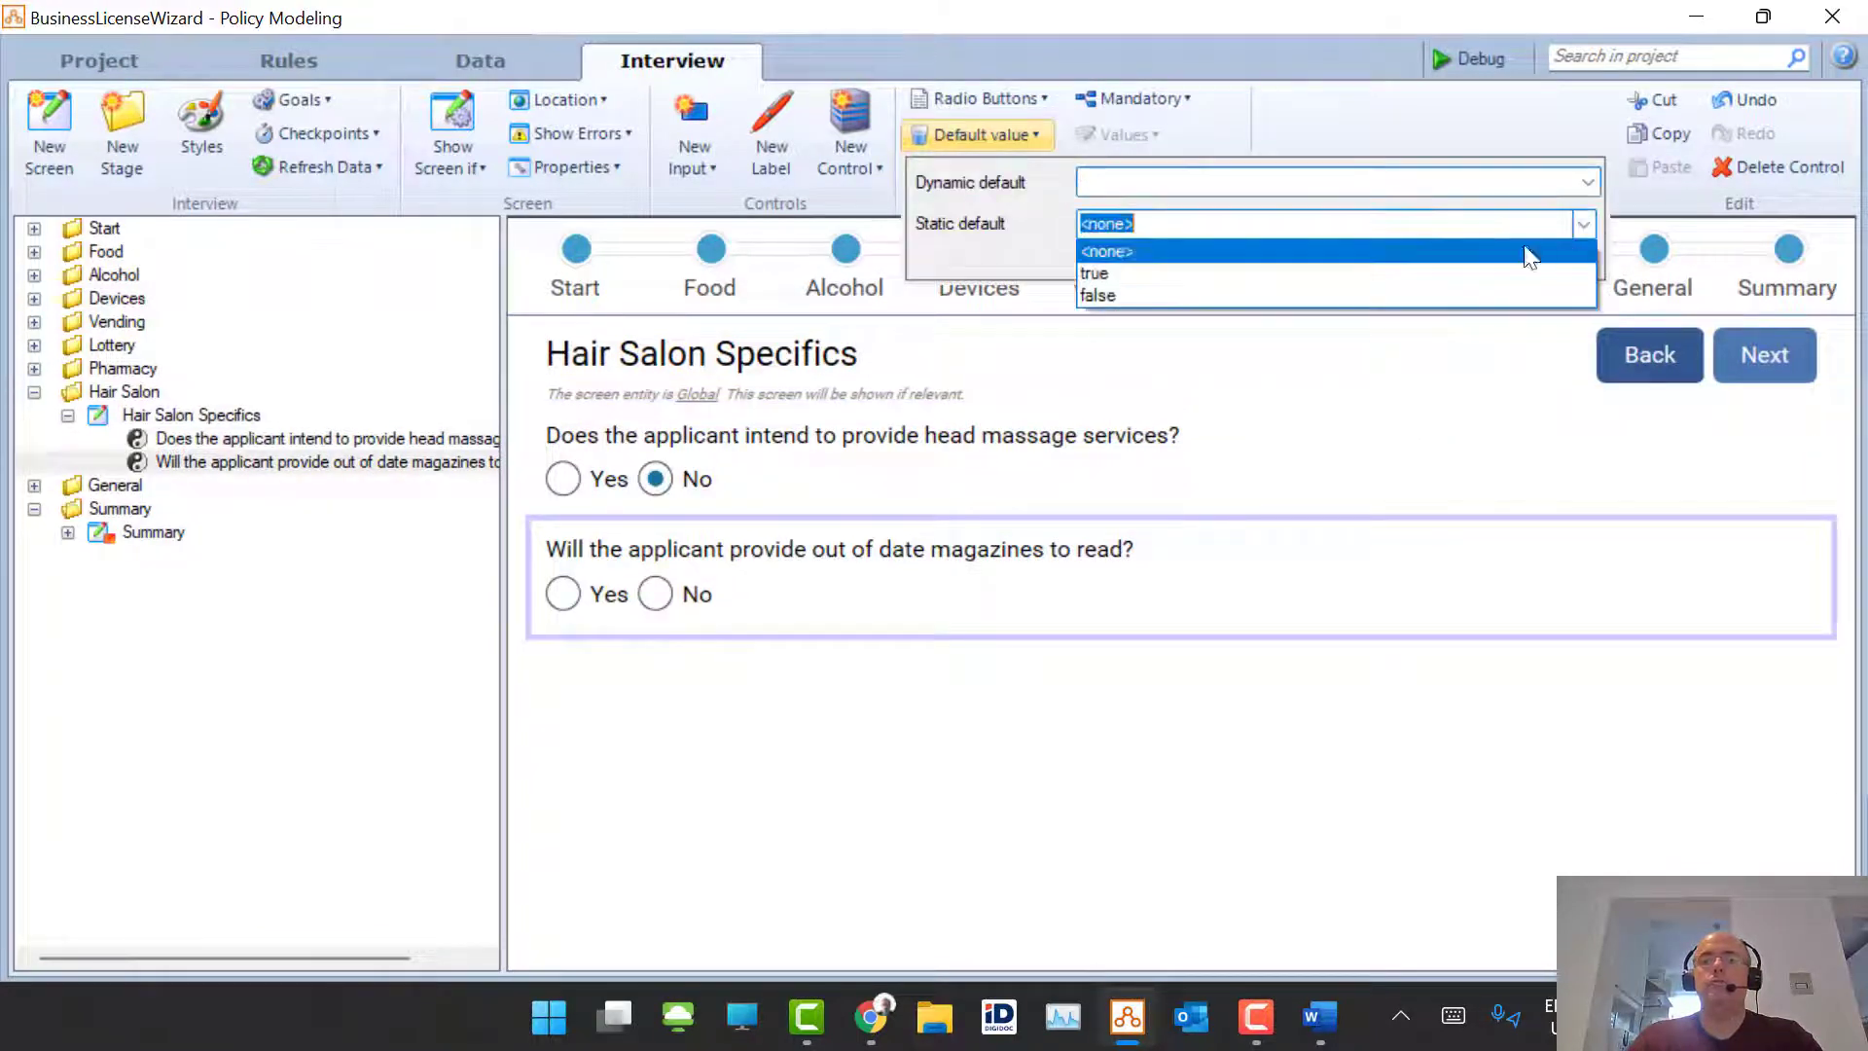
left_click(1131, 276)
left_click(865, 731)
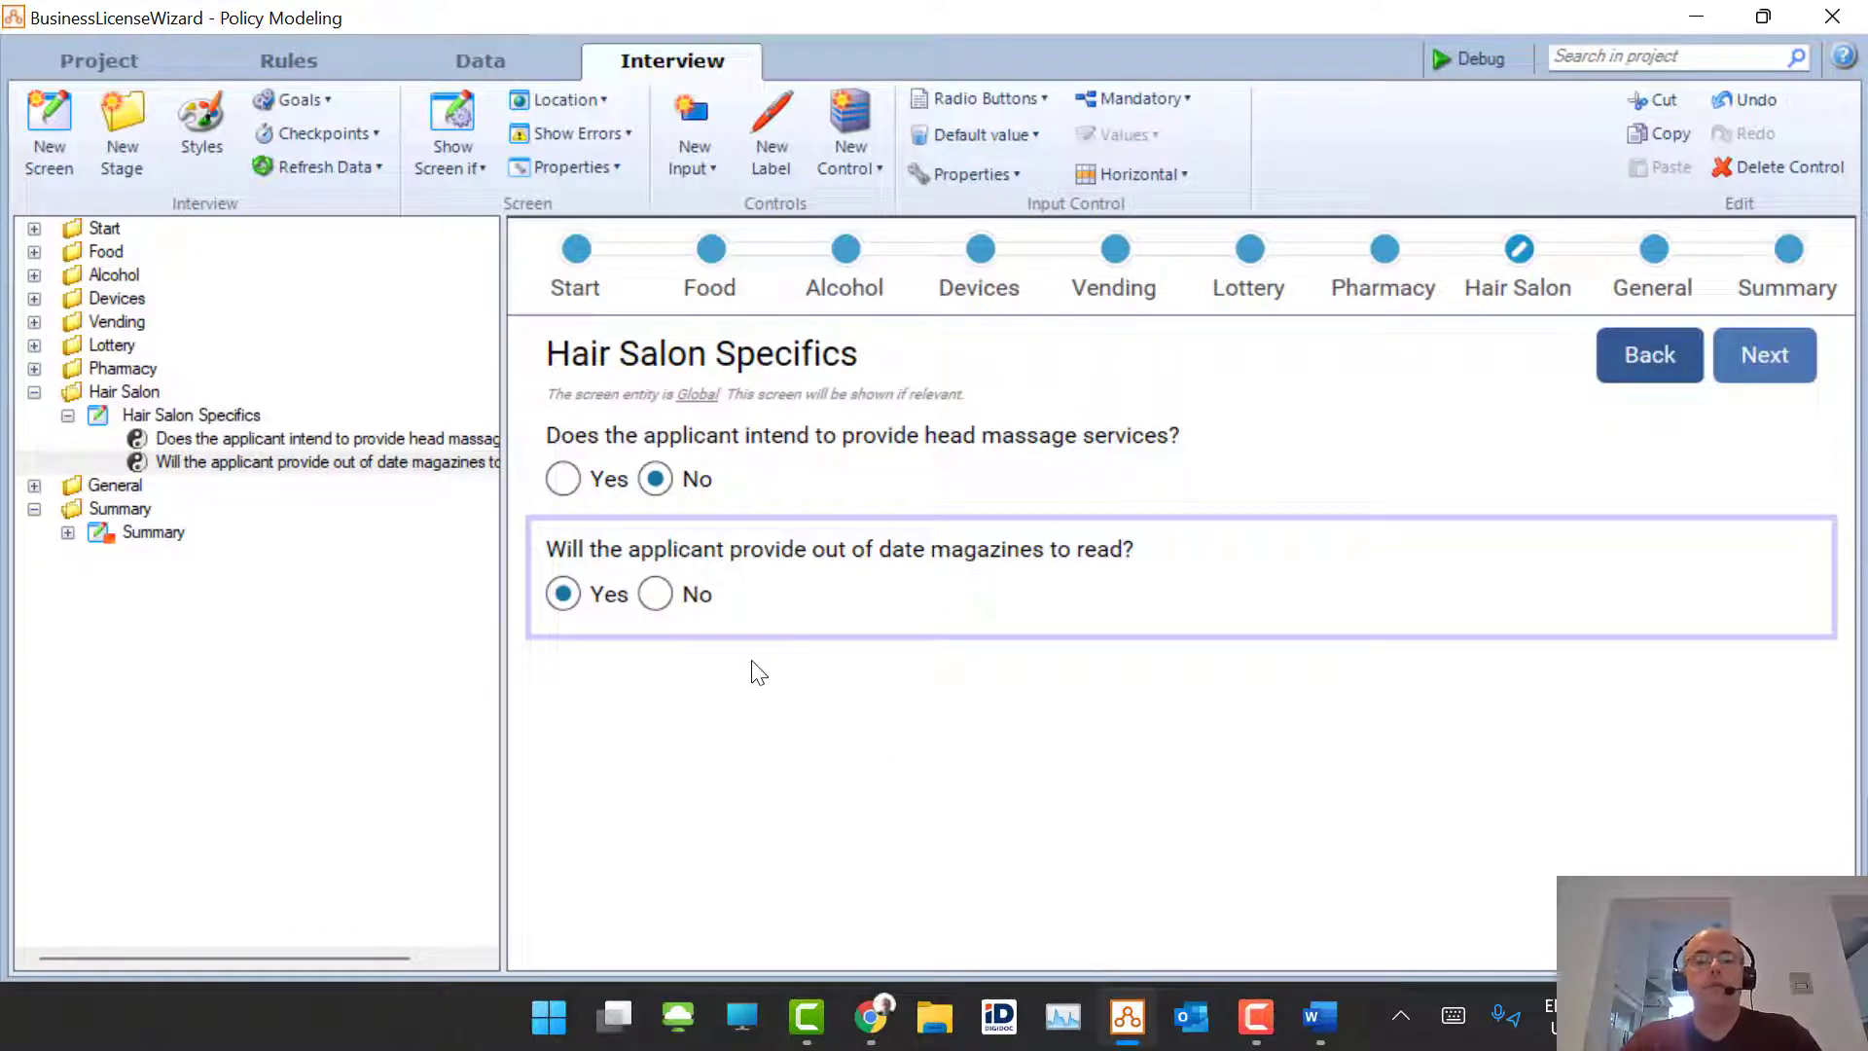
Step: Switch to Hair Salon.docx in Word and delete the copied grocery conditions, keeping only the first "it is known whether or not"
mouse_move(1332, 1023)
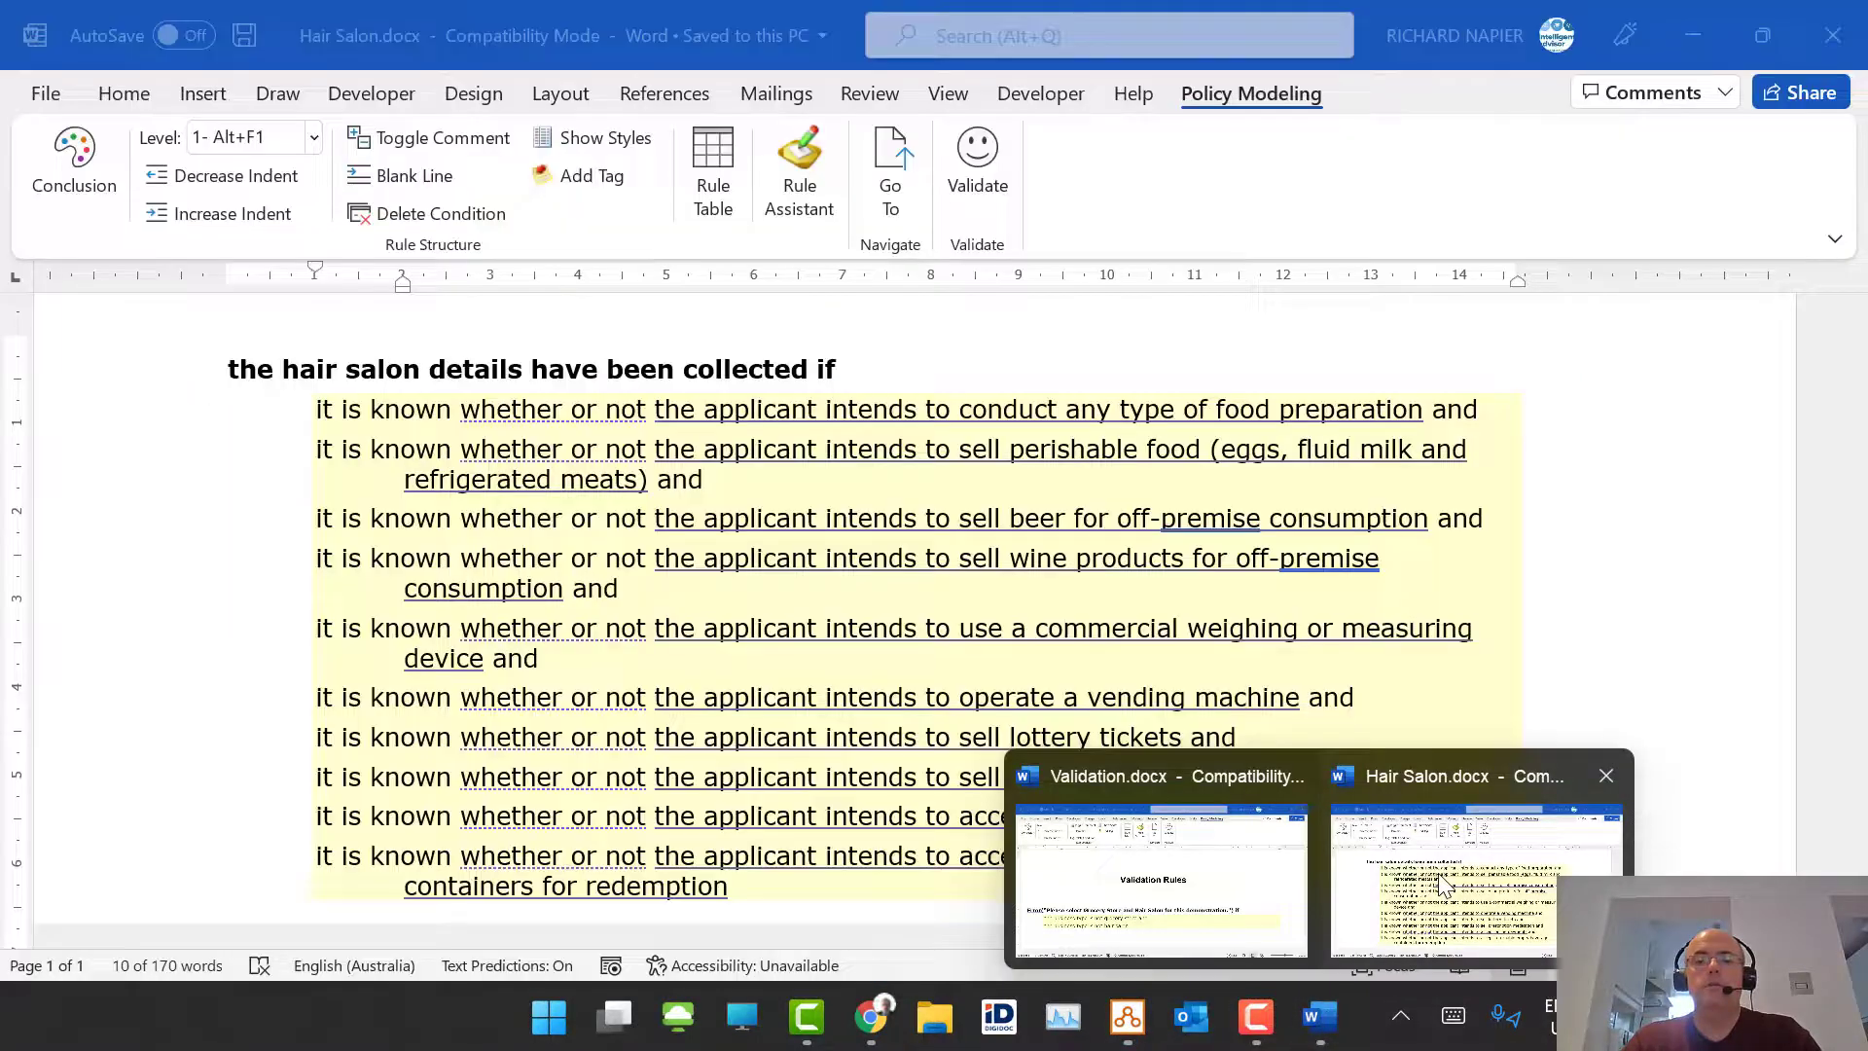
left_click(1474, 856)
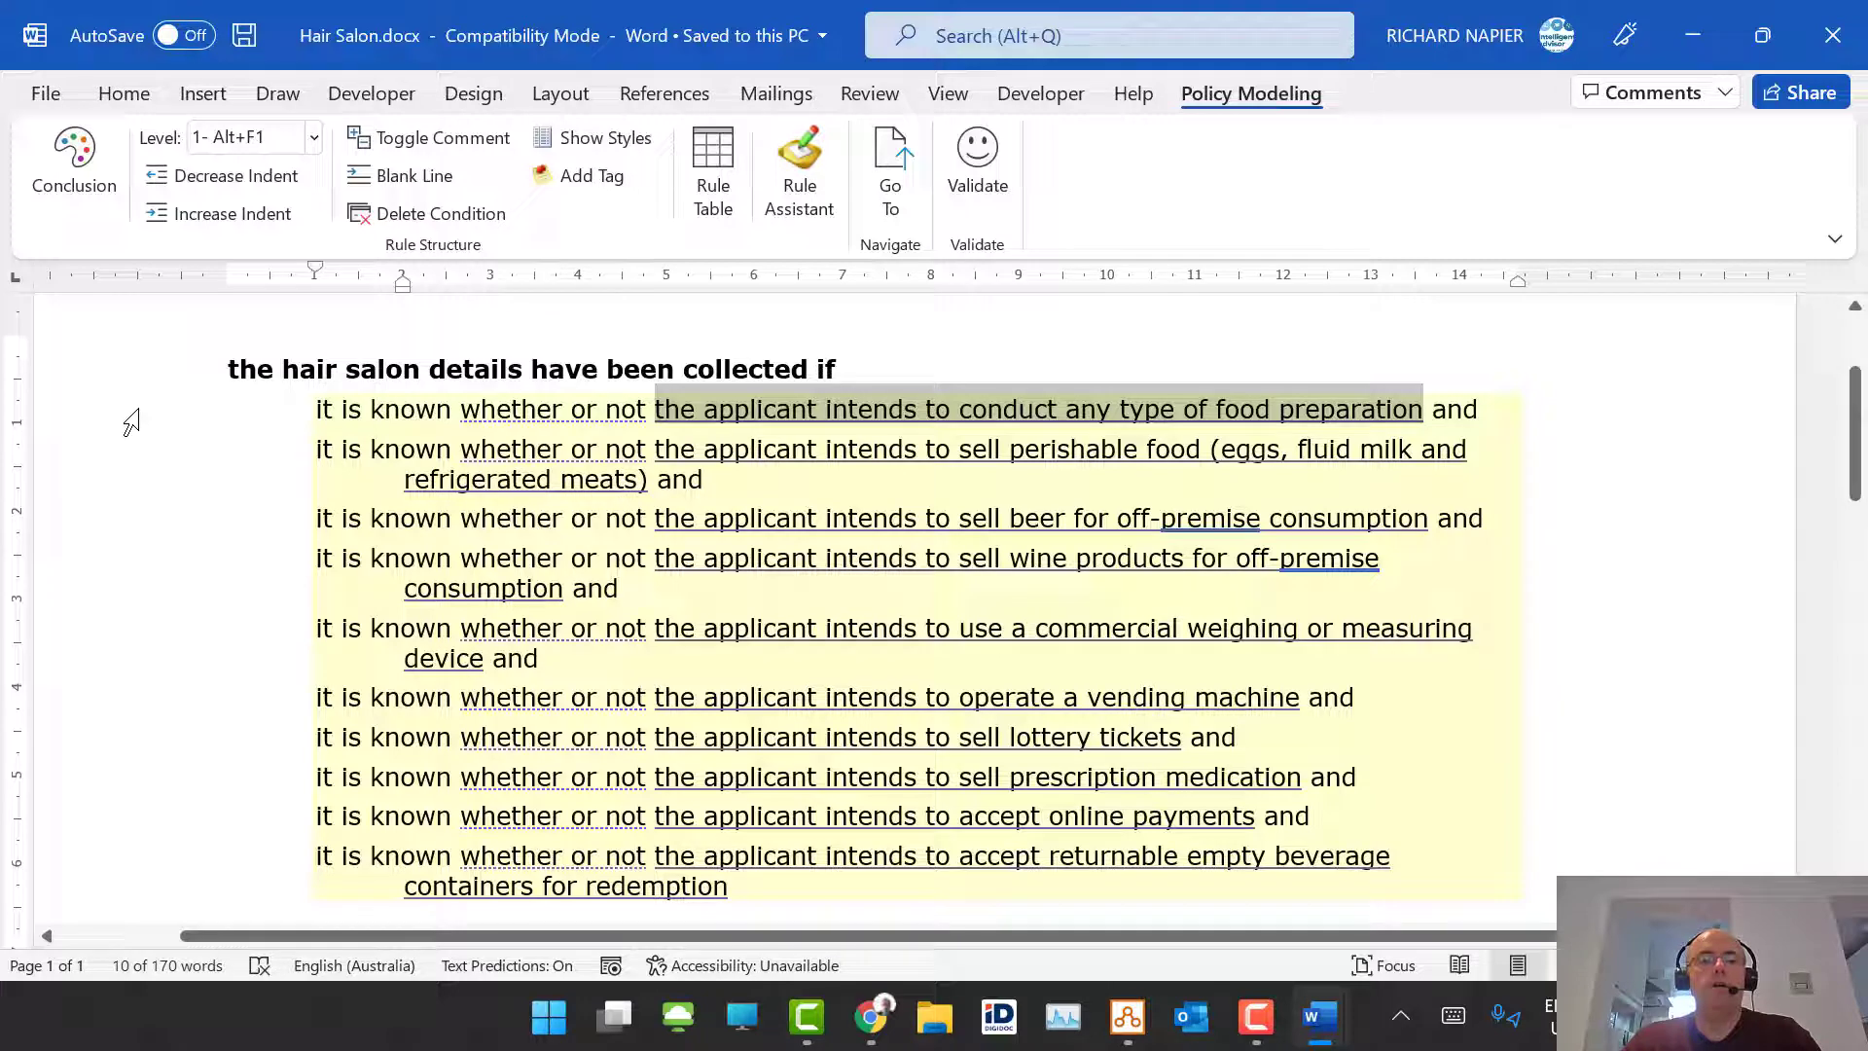
left_click_drag(131, 420, 274, 835)
left_click(539, 451)
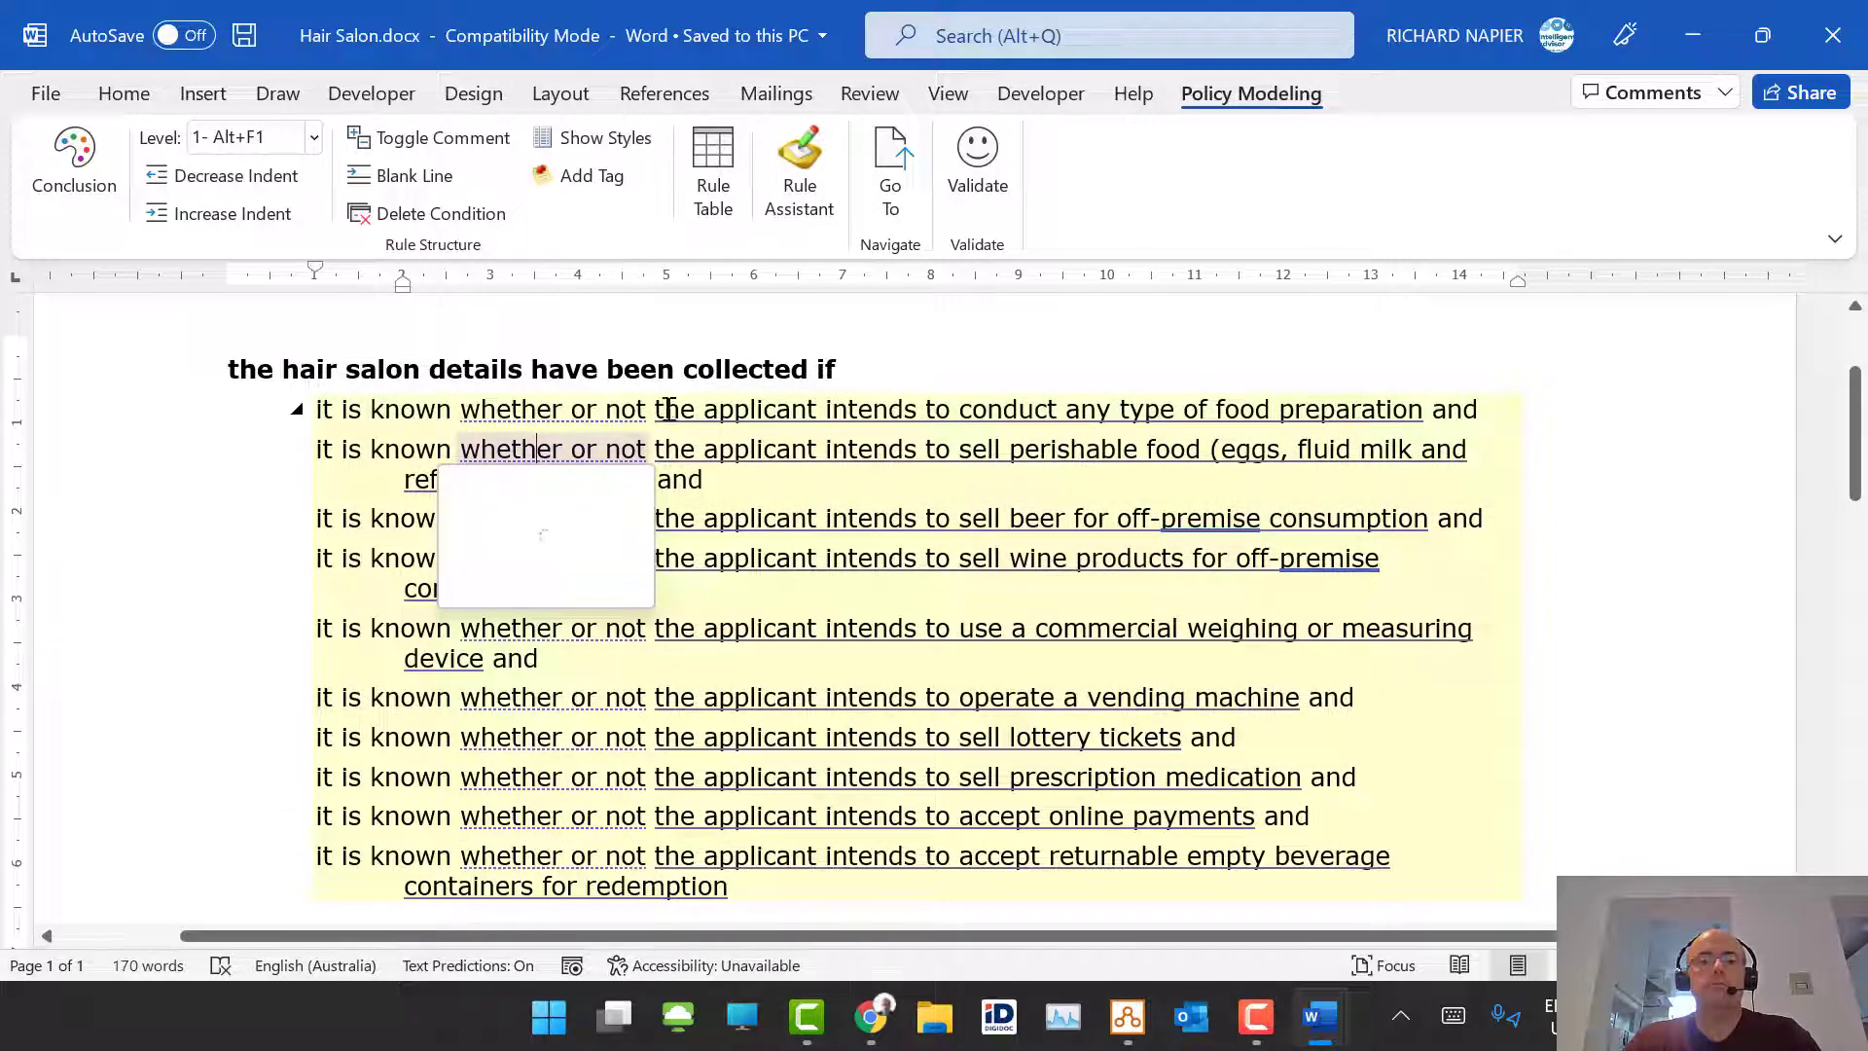
left_click_drag(668, 413, 800, 888)
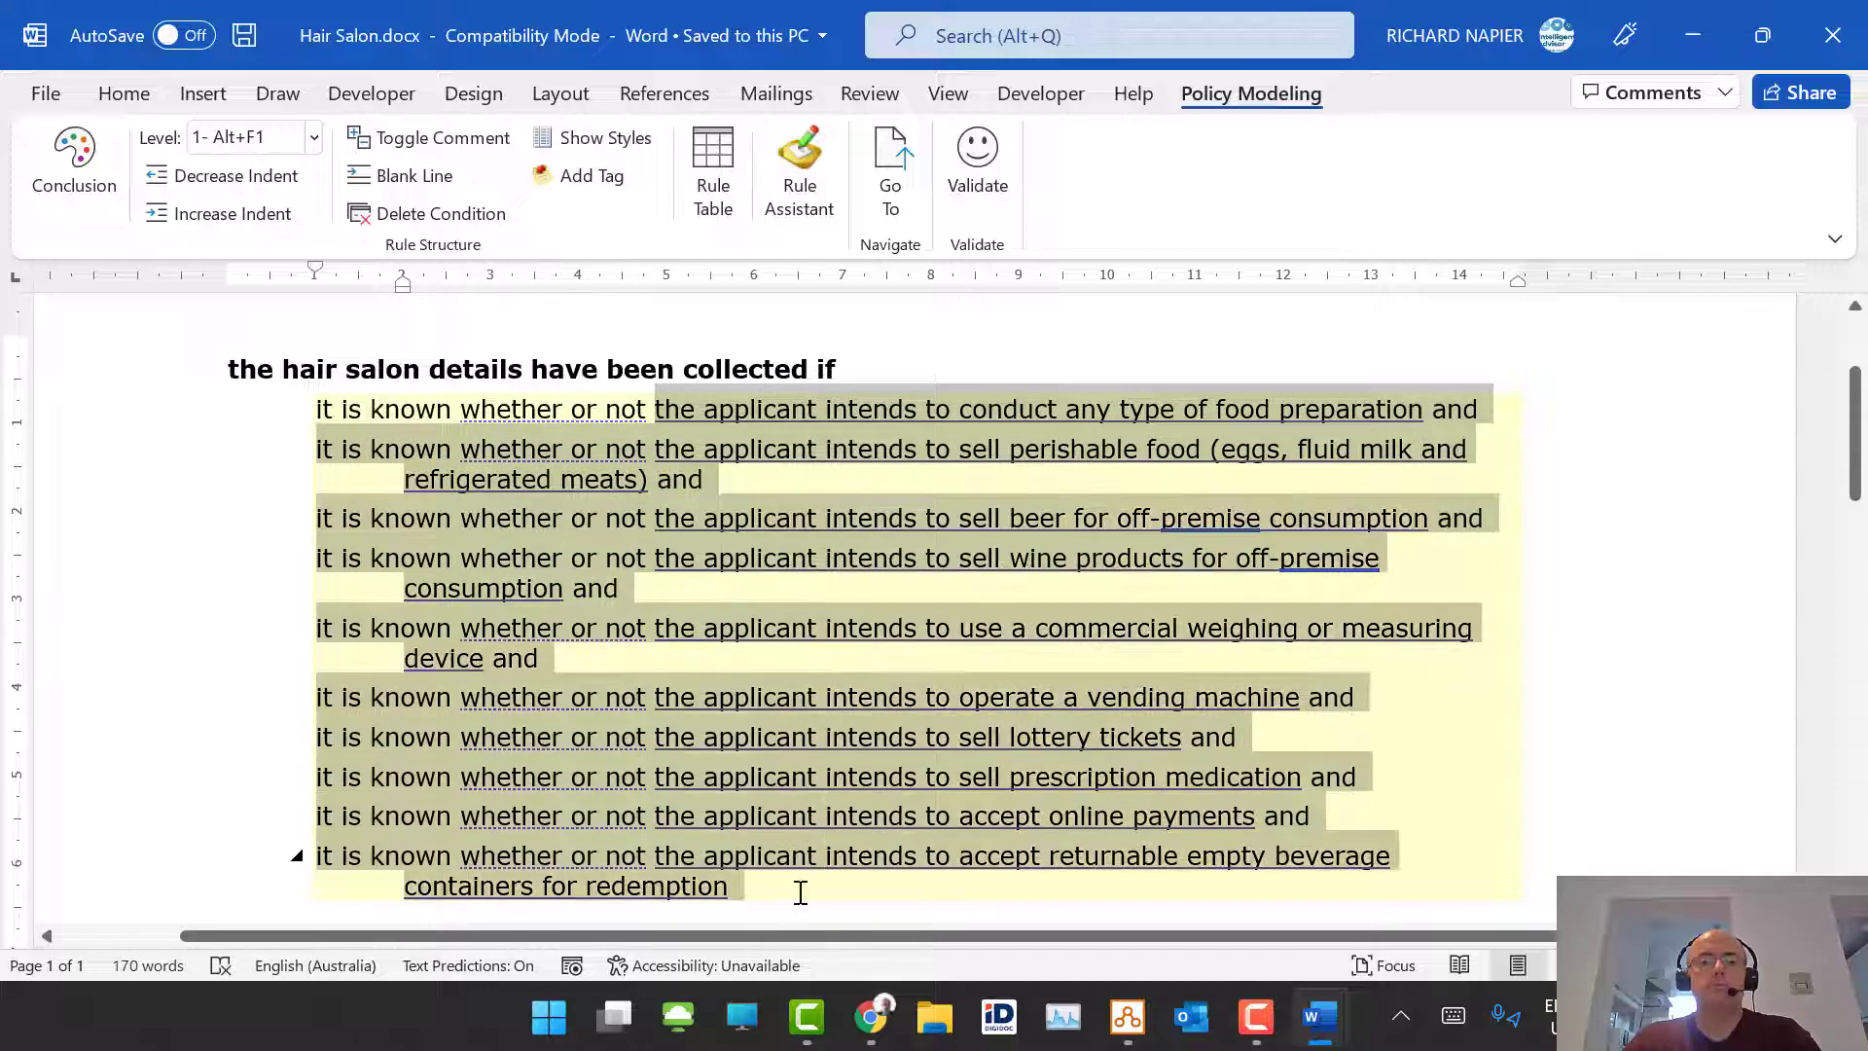
key("Delete")
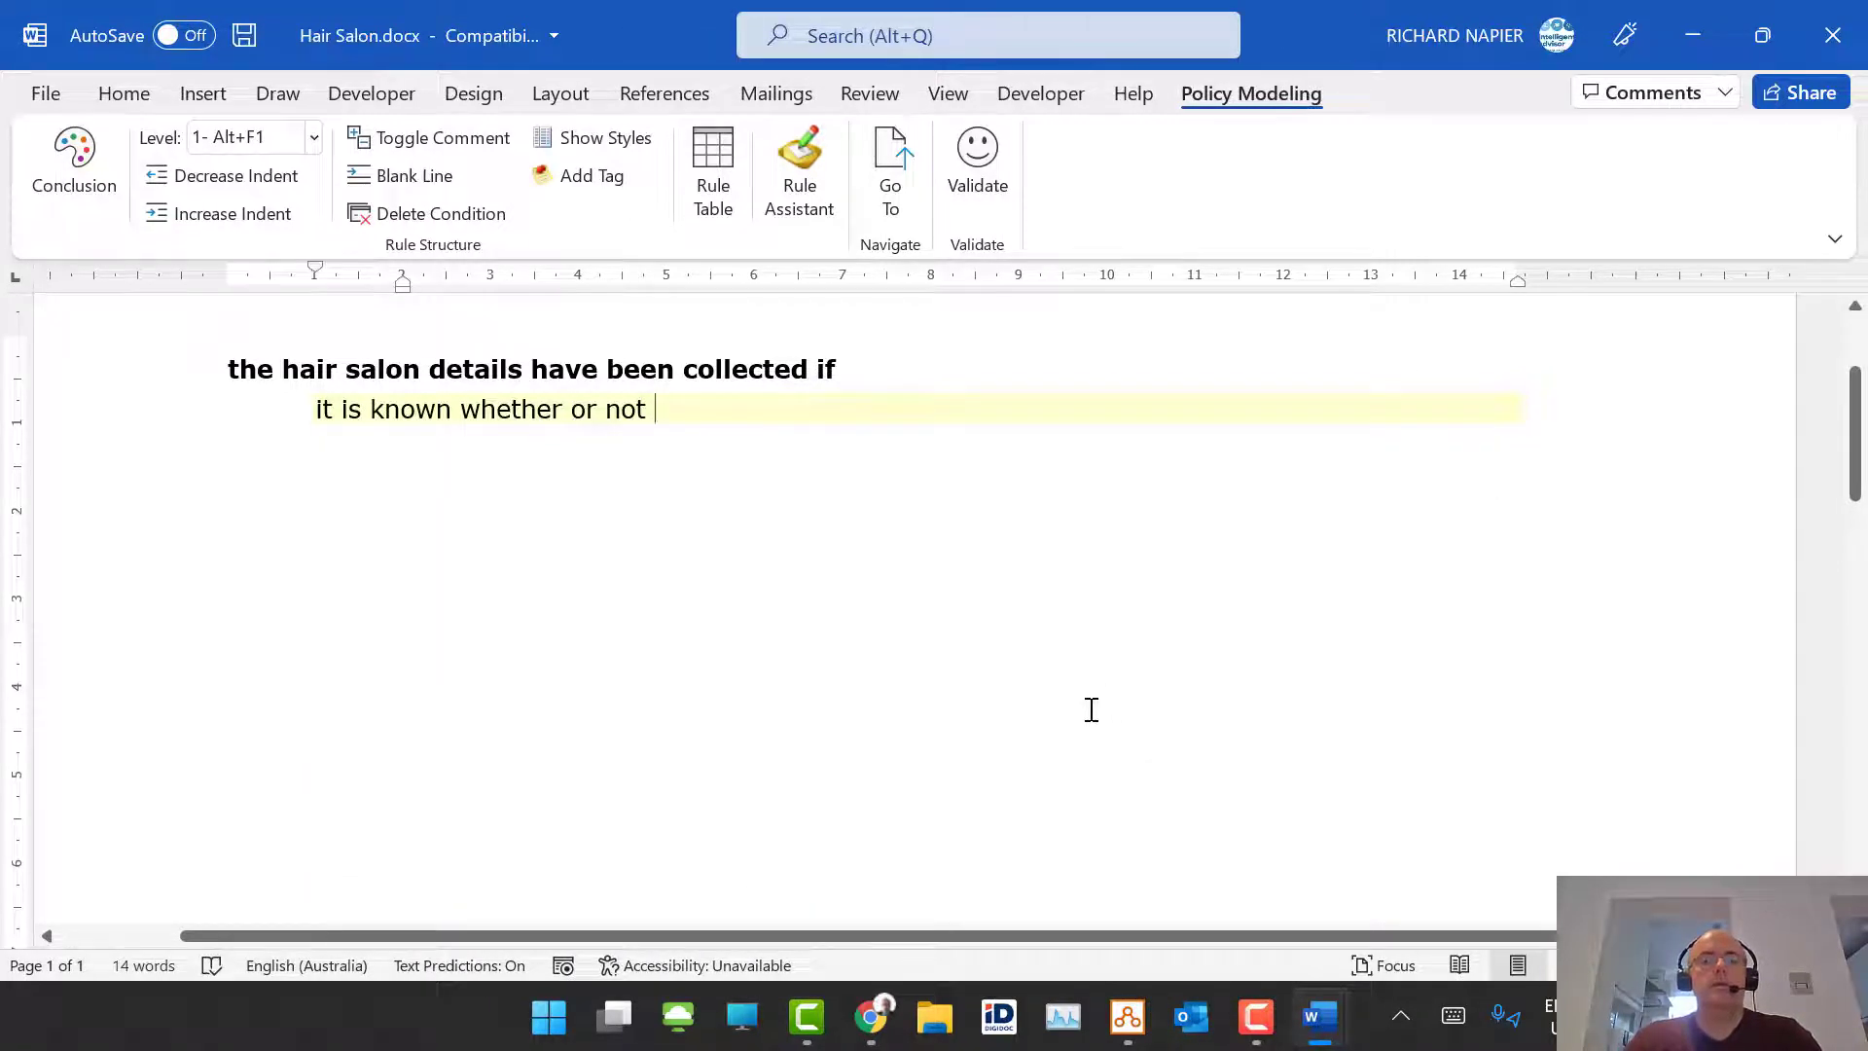
Step: Complete the first condition with the Rule Assistant, using the attribute "the applicant does not intend to provide head massage services"
left_click(800, 171)
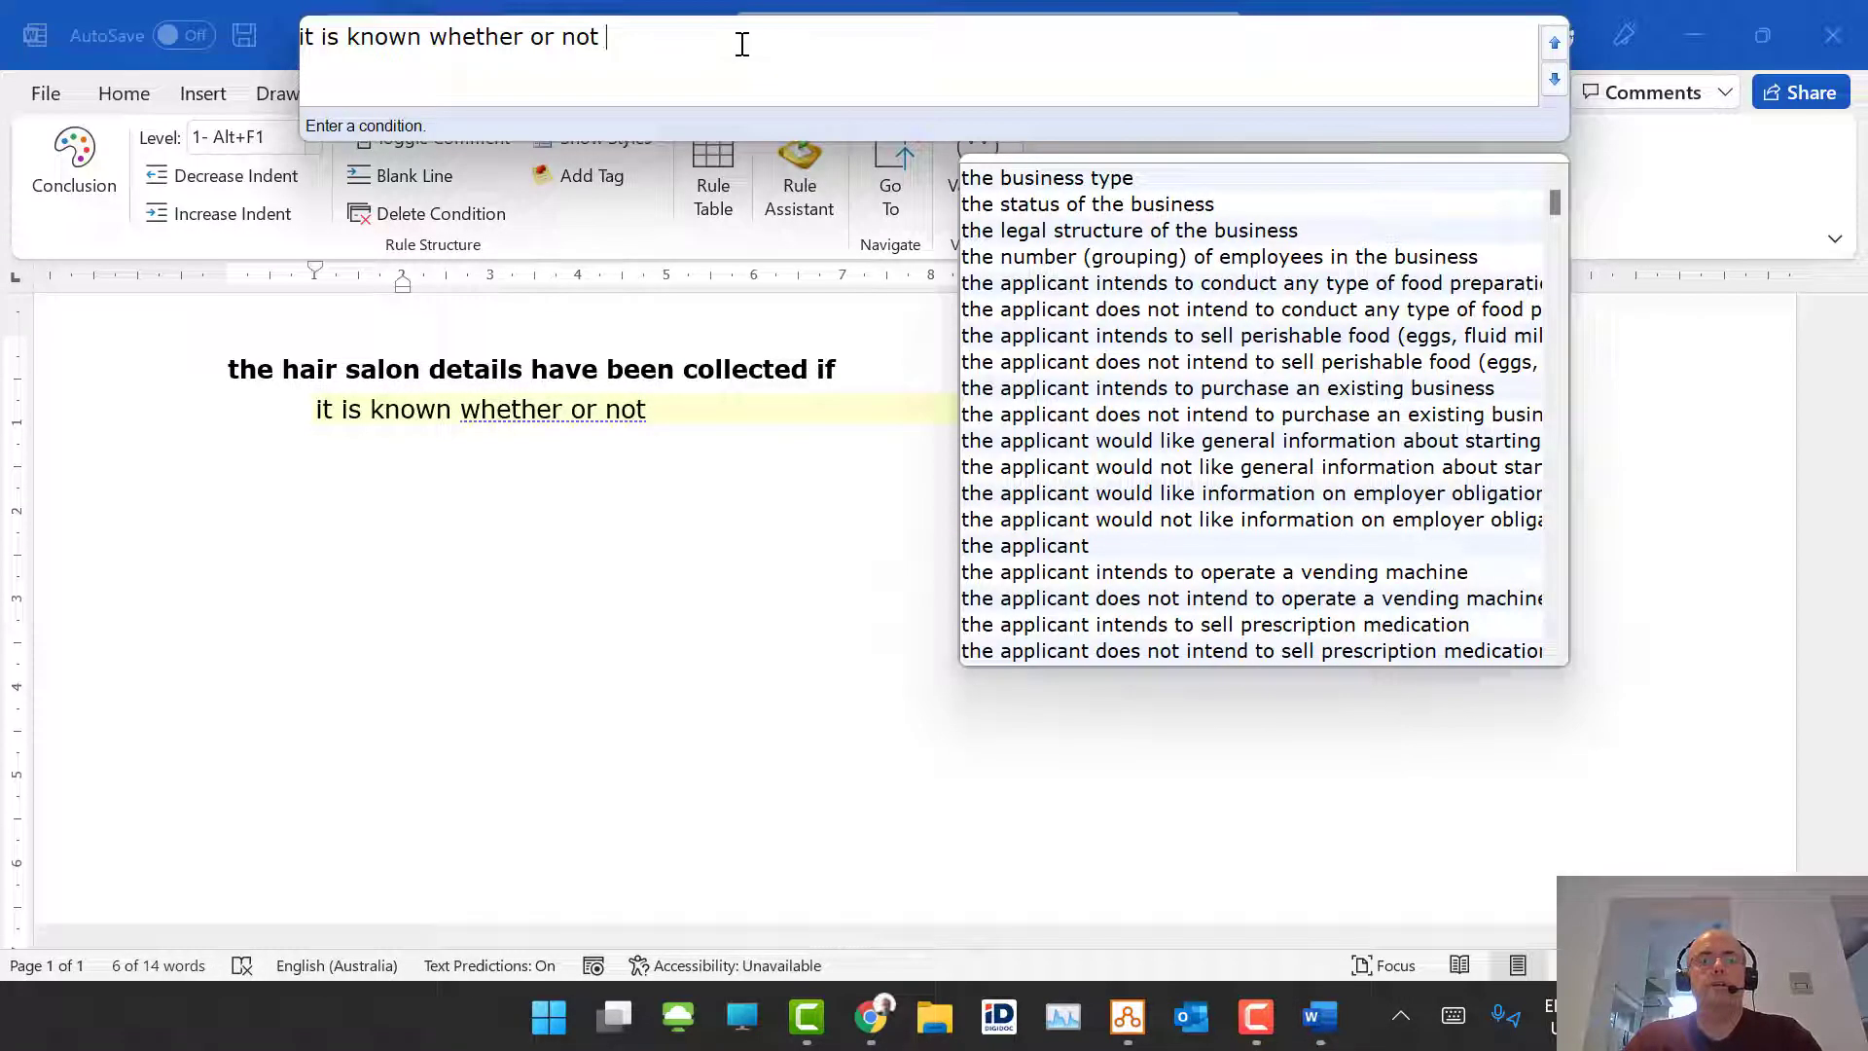
type("the appli")
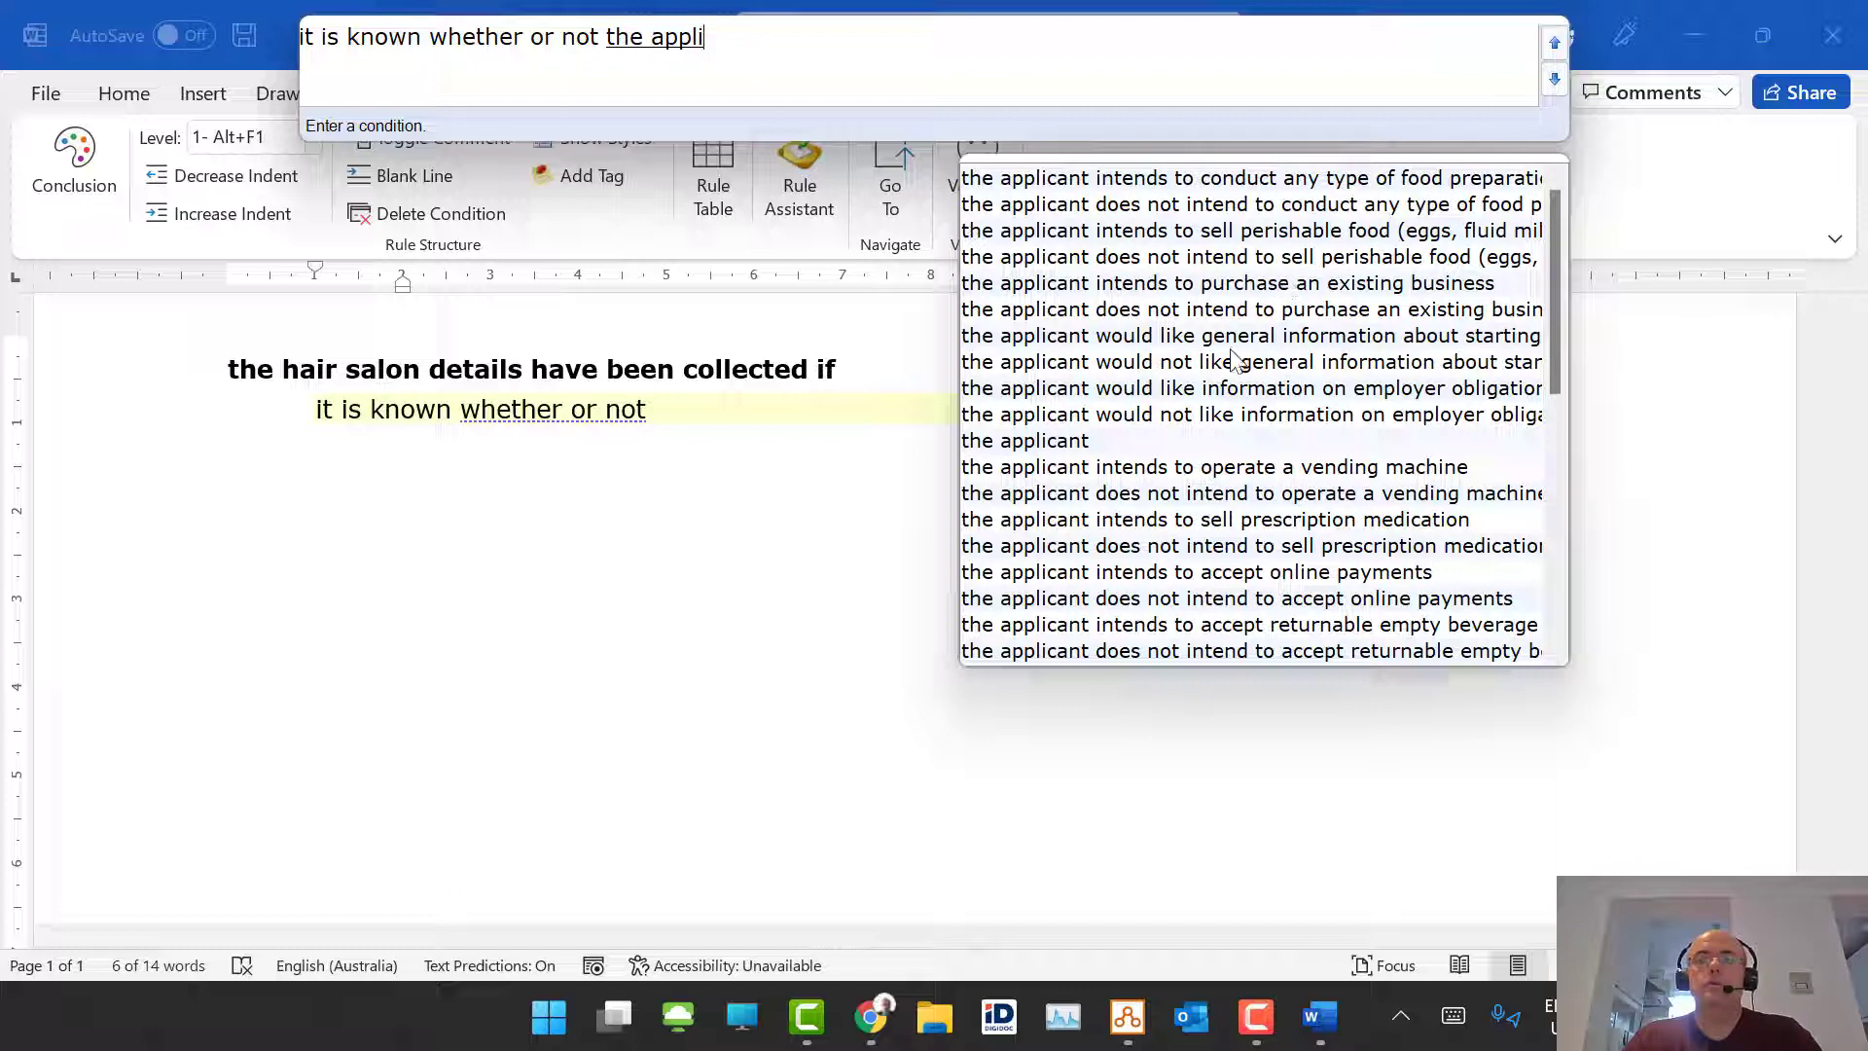
scroll(1318, 419, "down", 6)
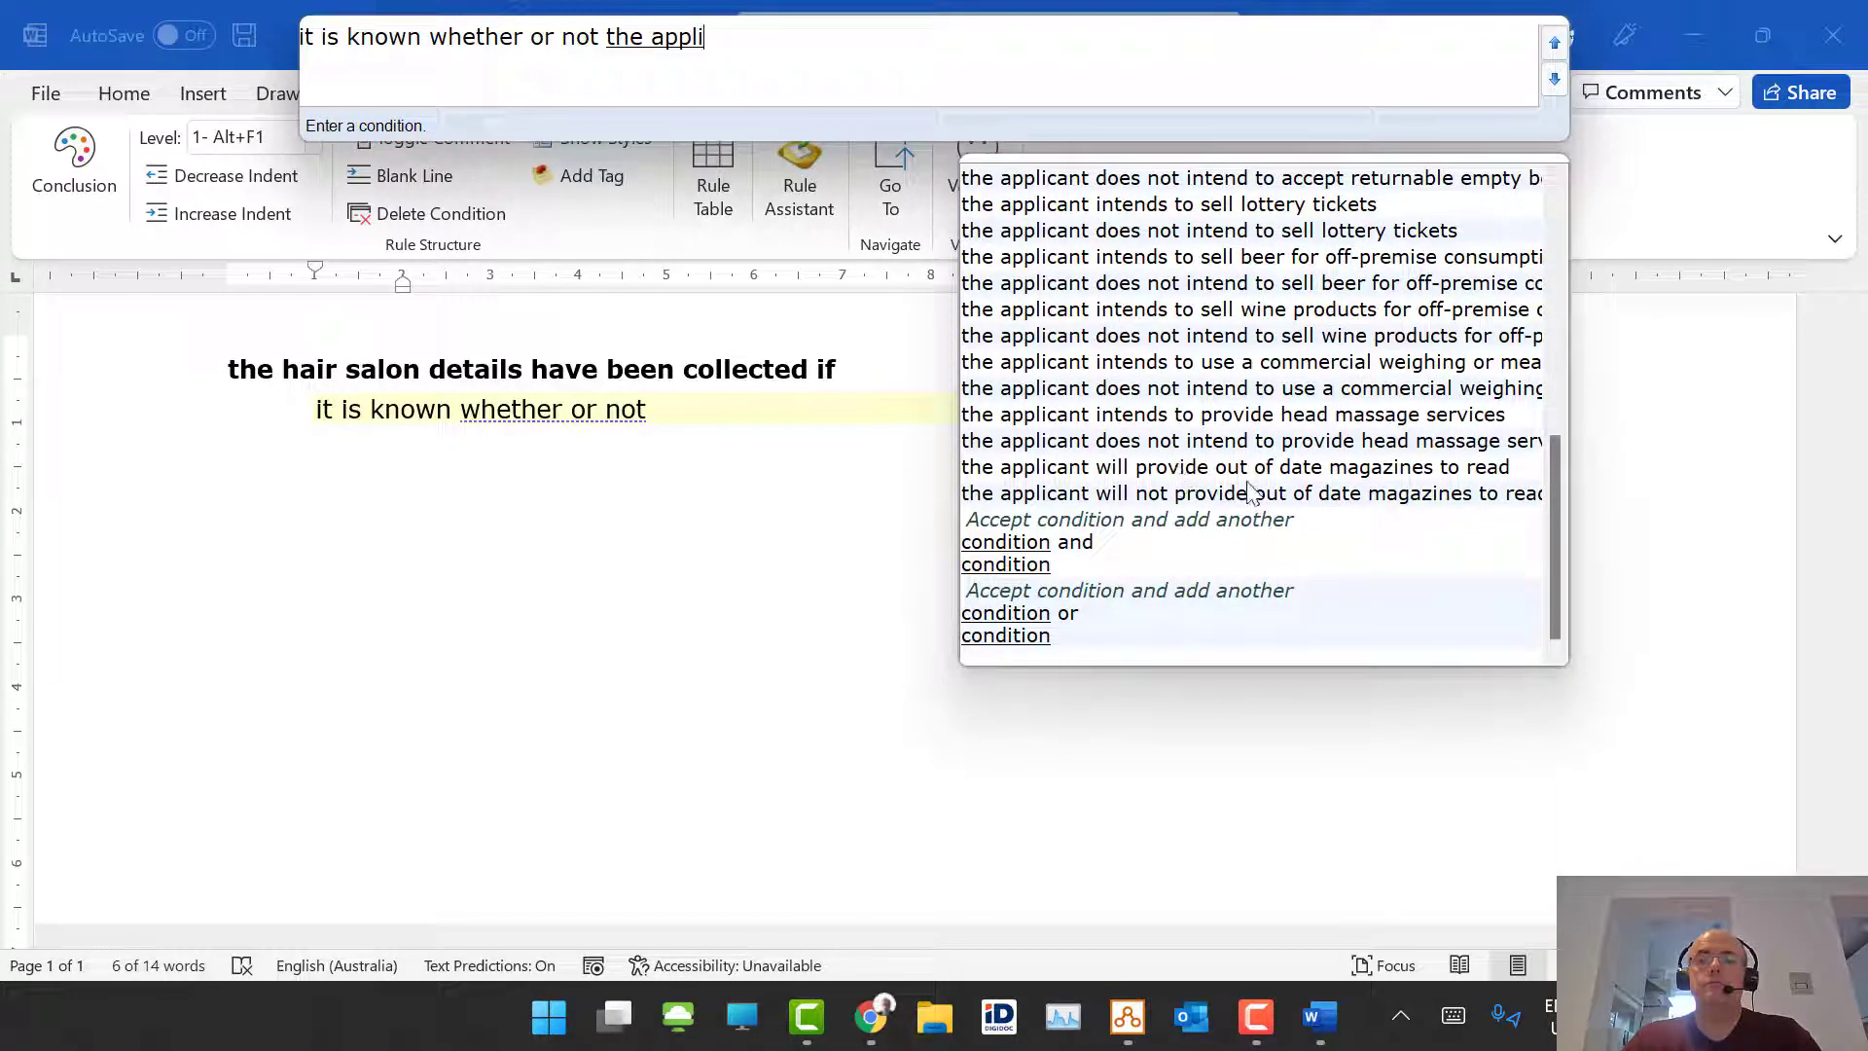
left_click(1282, 442)
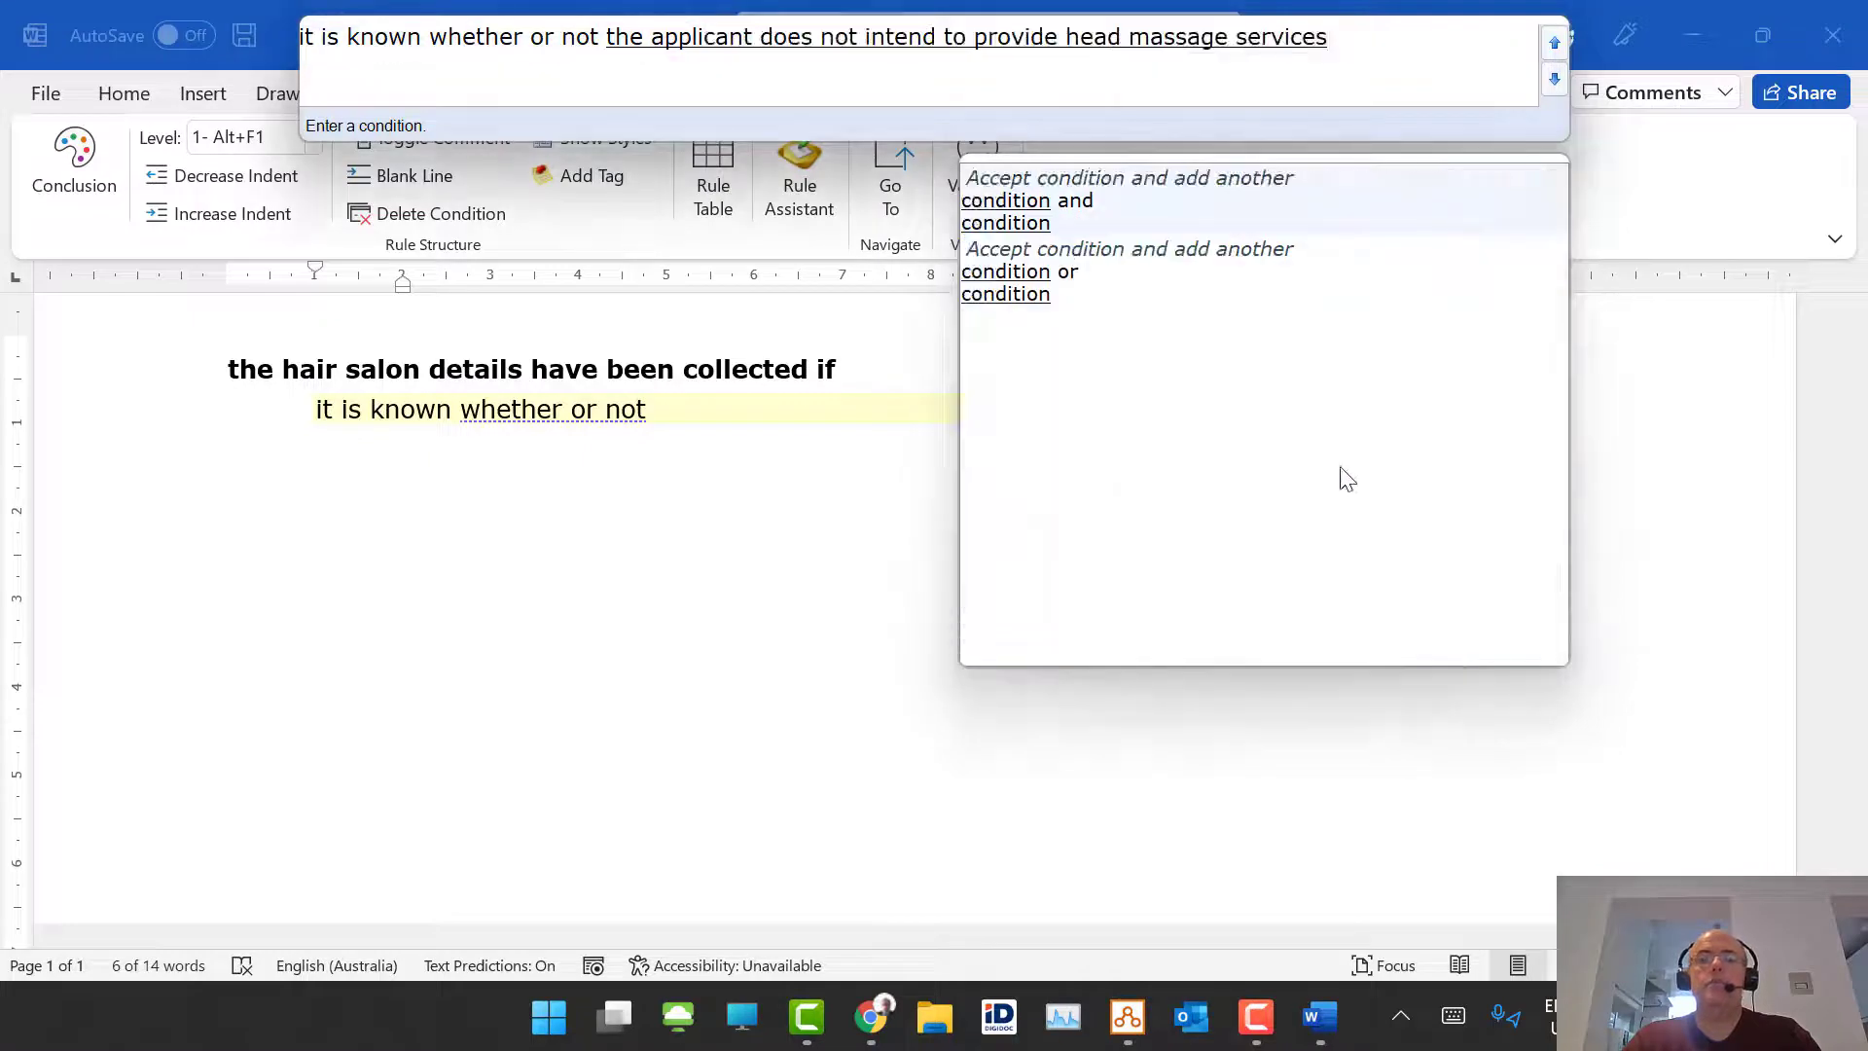
key("Return")
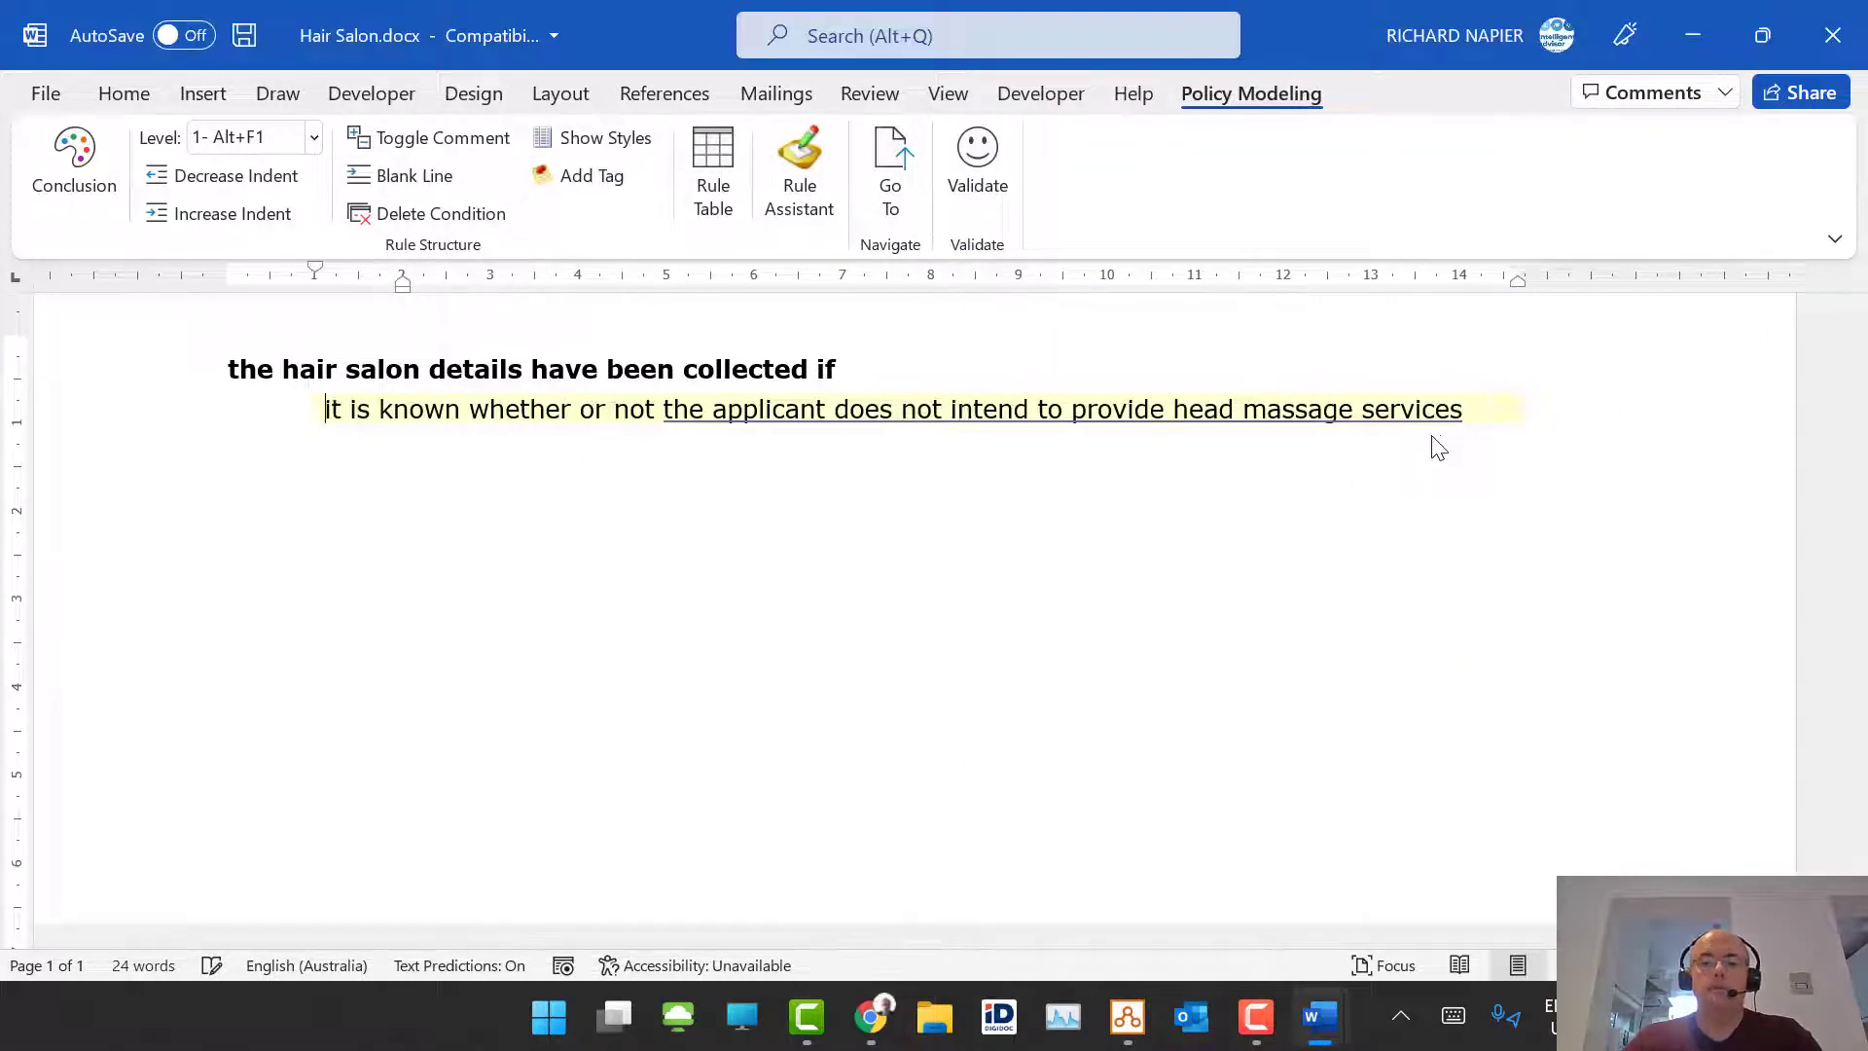
Step: Add "and" after the first condition and copy "it is known whether or not" onto a new condition line below it
type("and")
key("BackSpace")
key("BackSpace")
key("BackSpace")
type("nd")
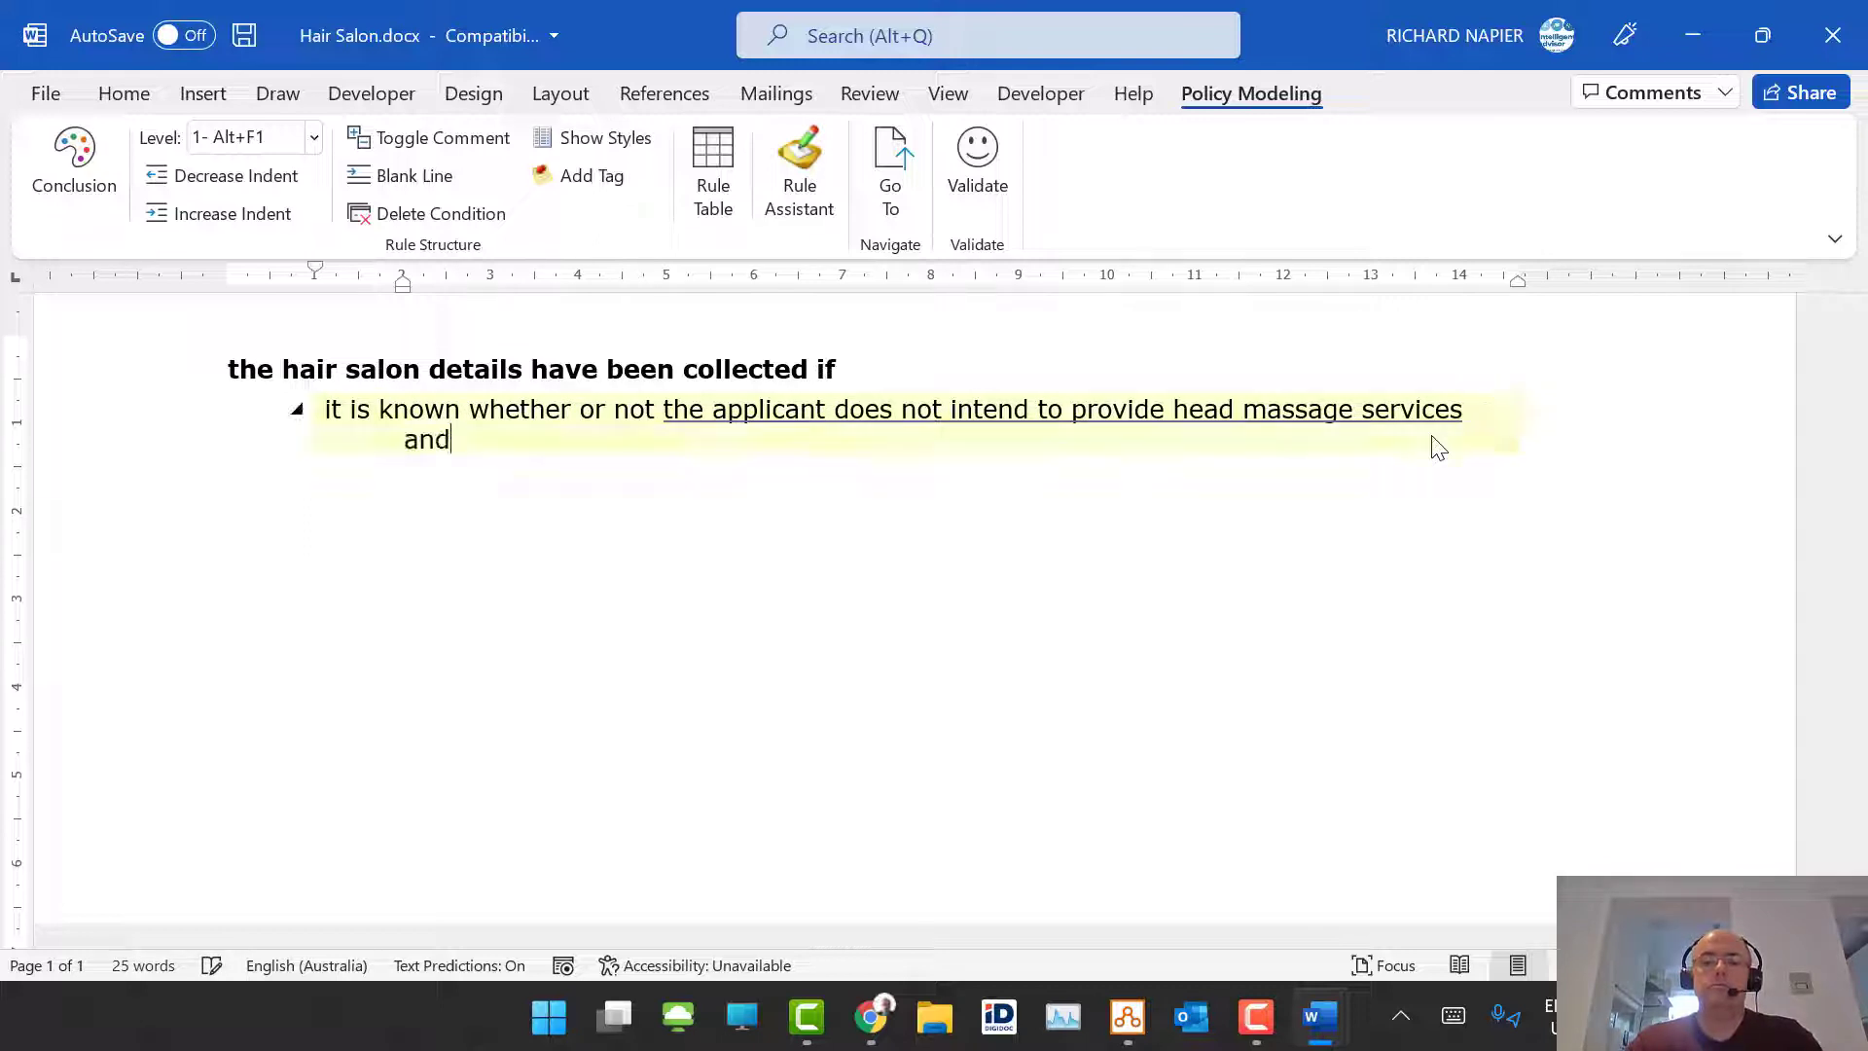
key("Return")
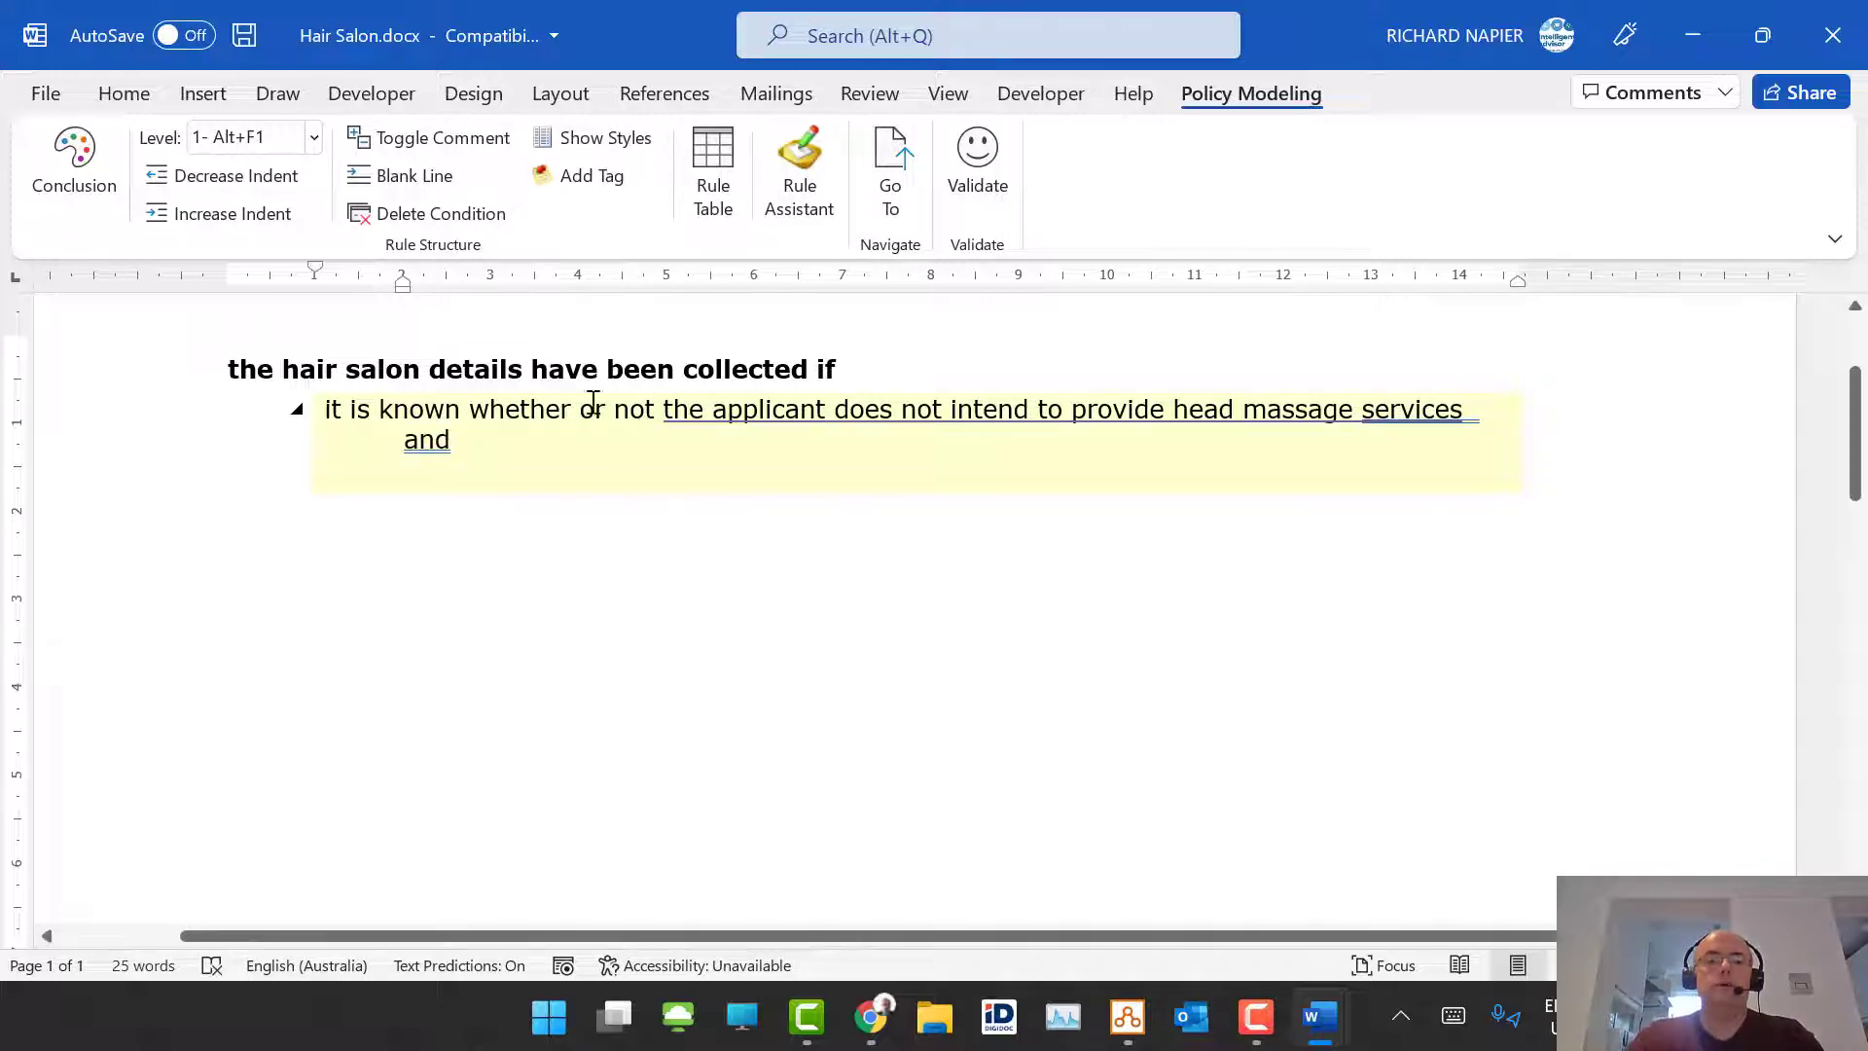
left_click(336, 417)
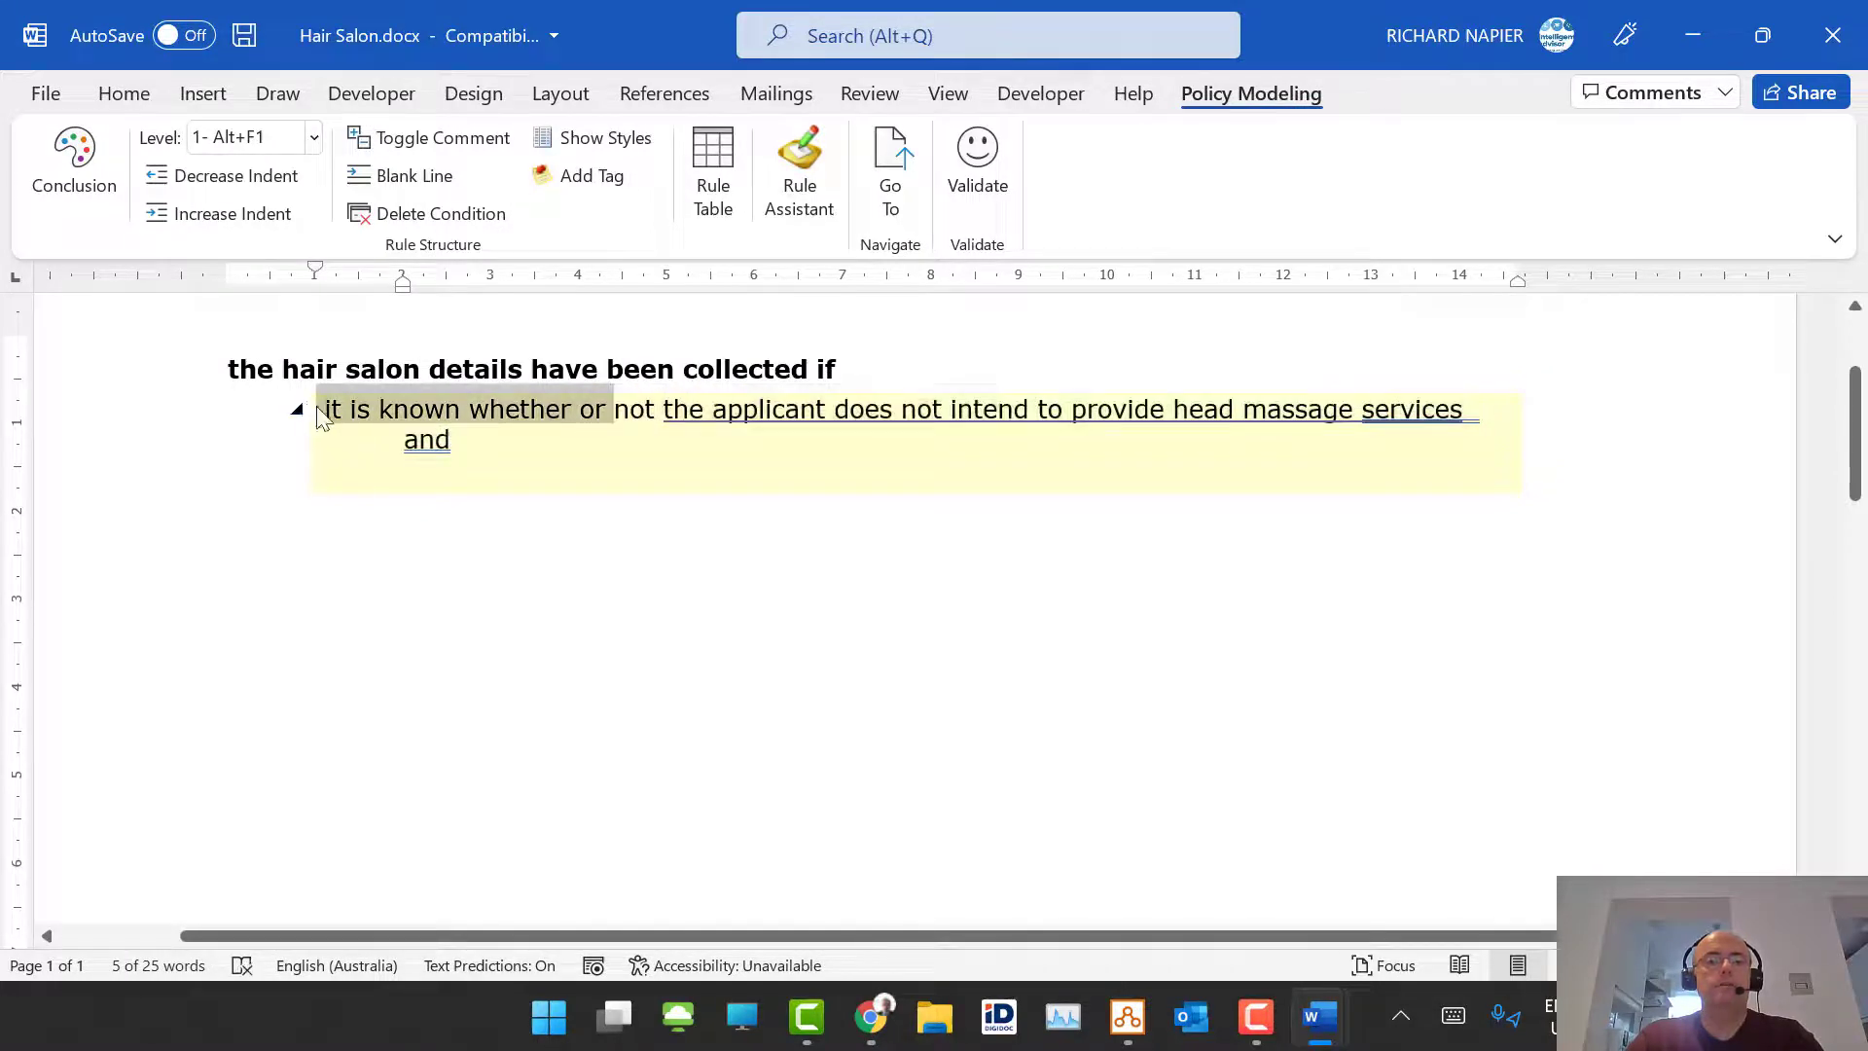
left_click_drag(325, 409, 660, 432)
key("ctrl+c")
left_click(370, 484)
key("ctrl+v")
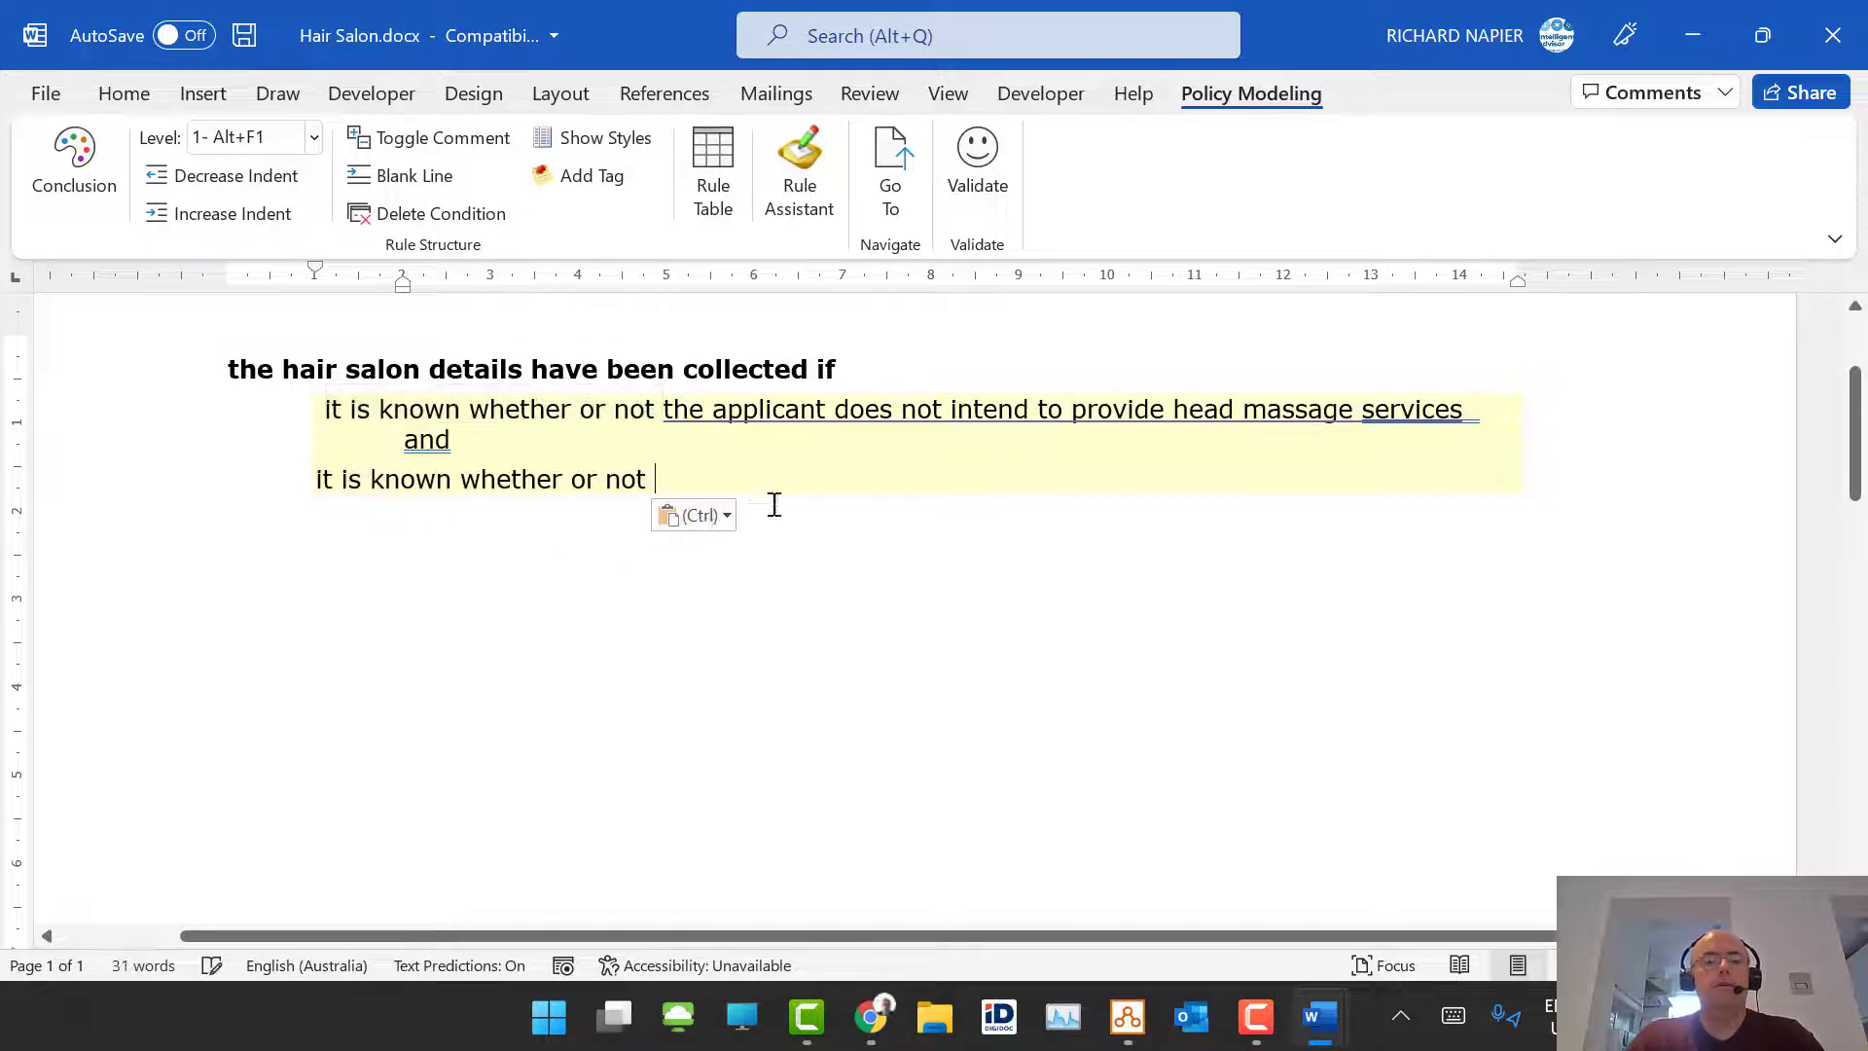
Step: Complete the second condition with "the applicant will provide out of date magazines to read" using the Rule Assistant, and validate the document
left_click(810, 199)
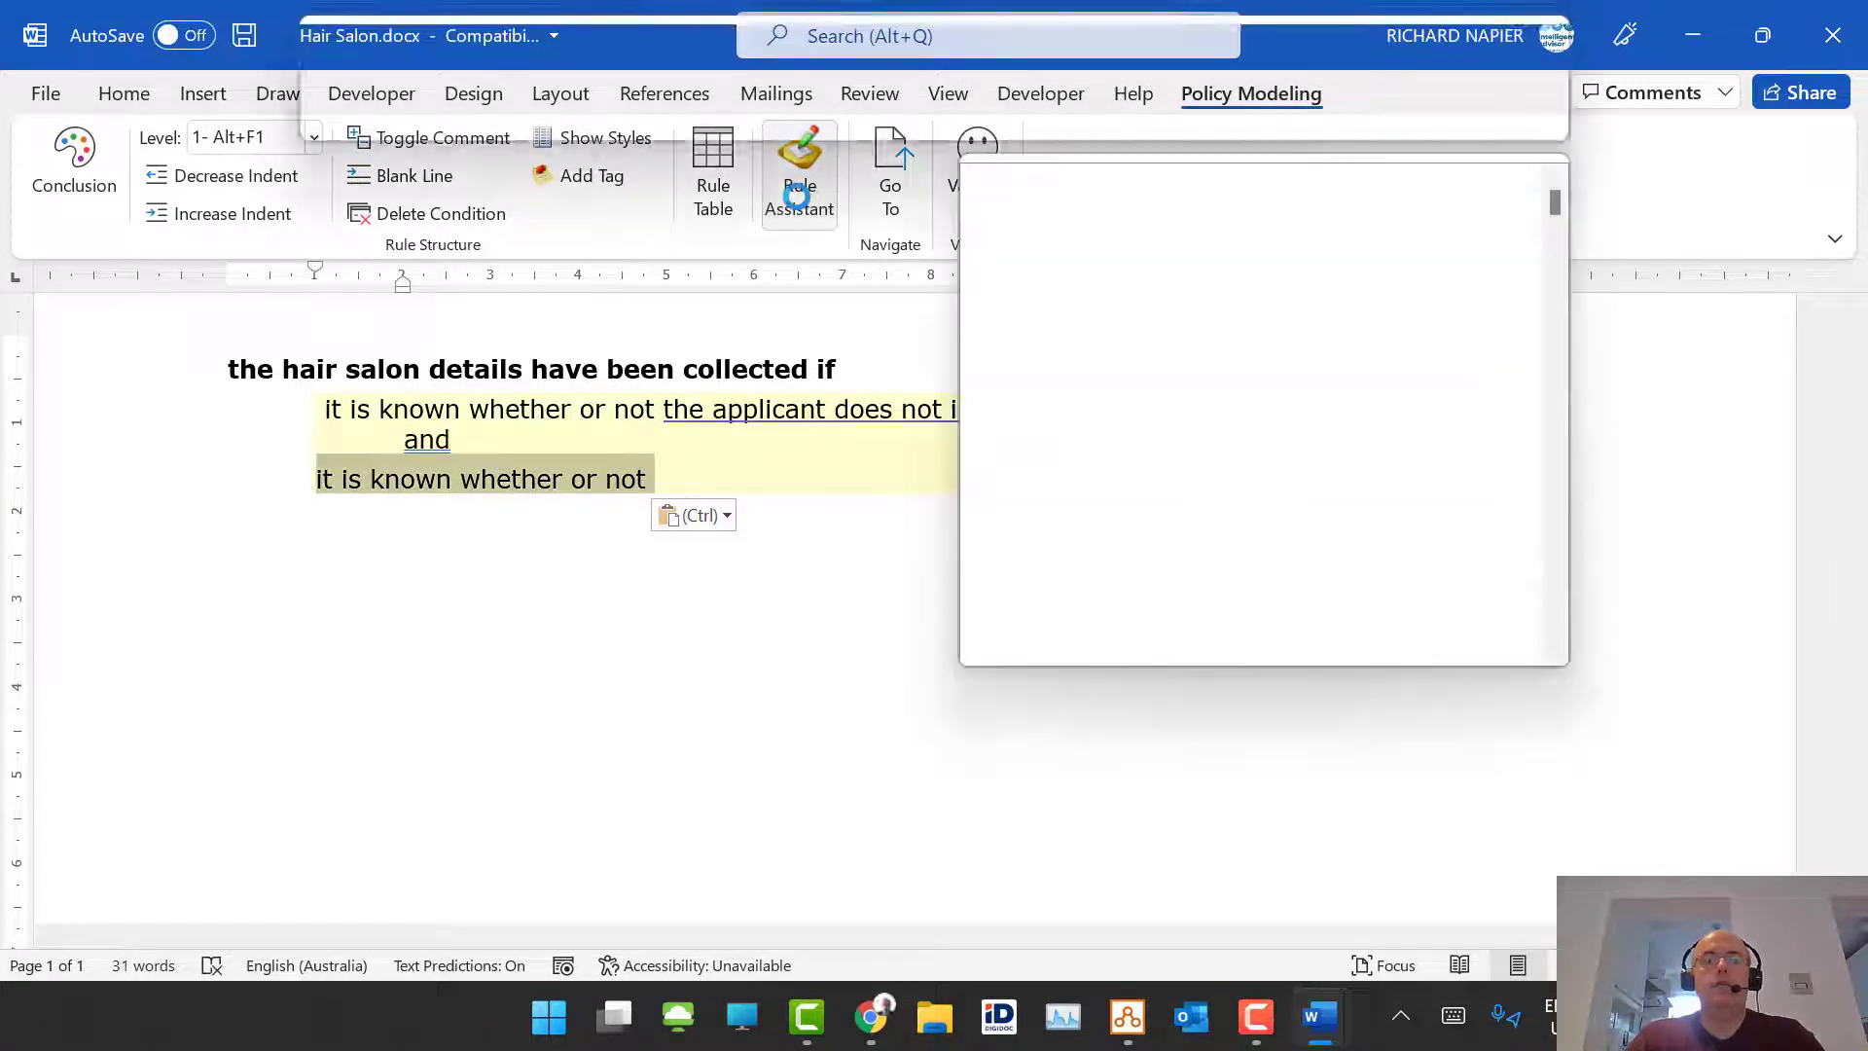
type("the appl")
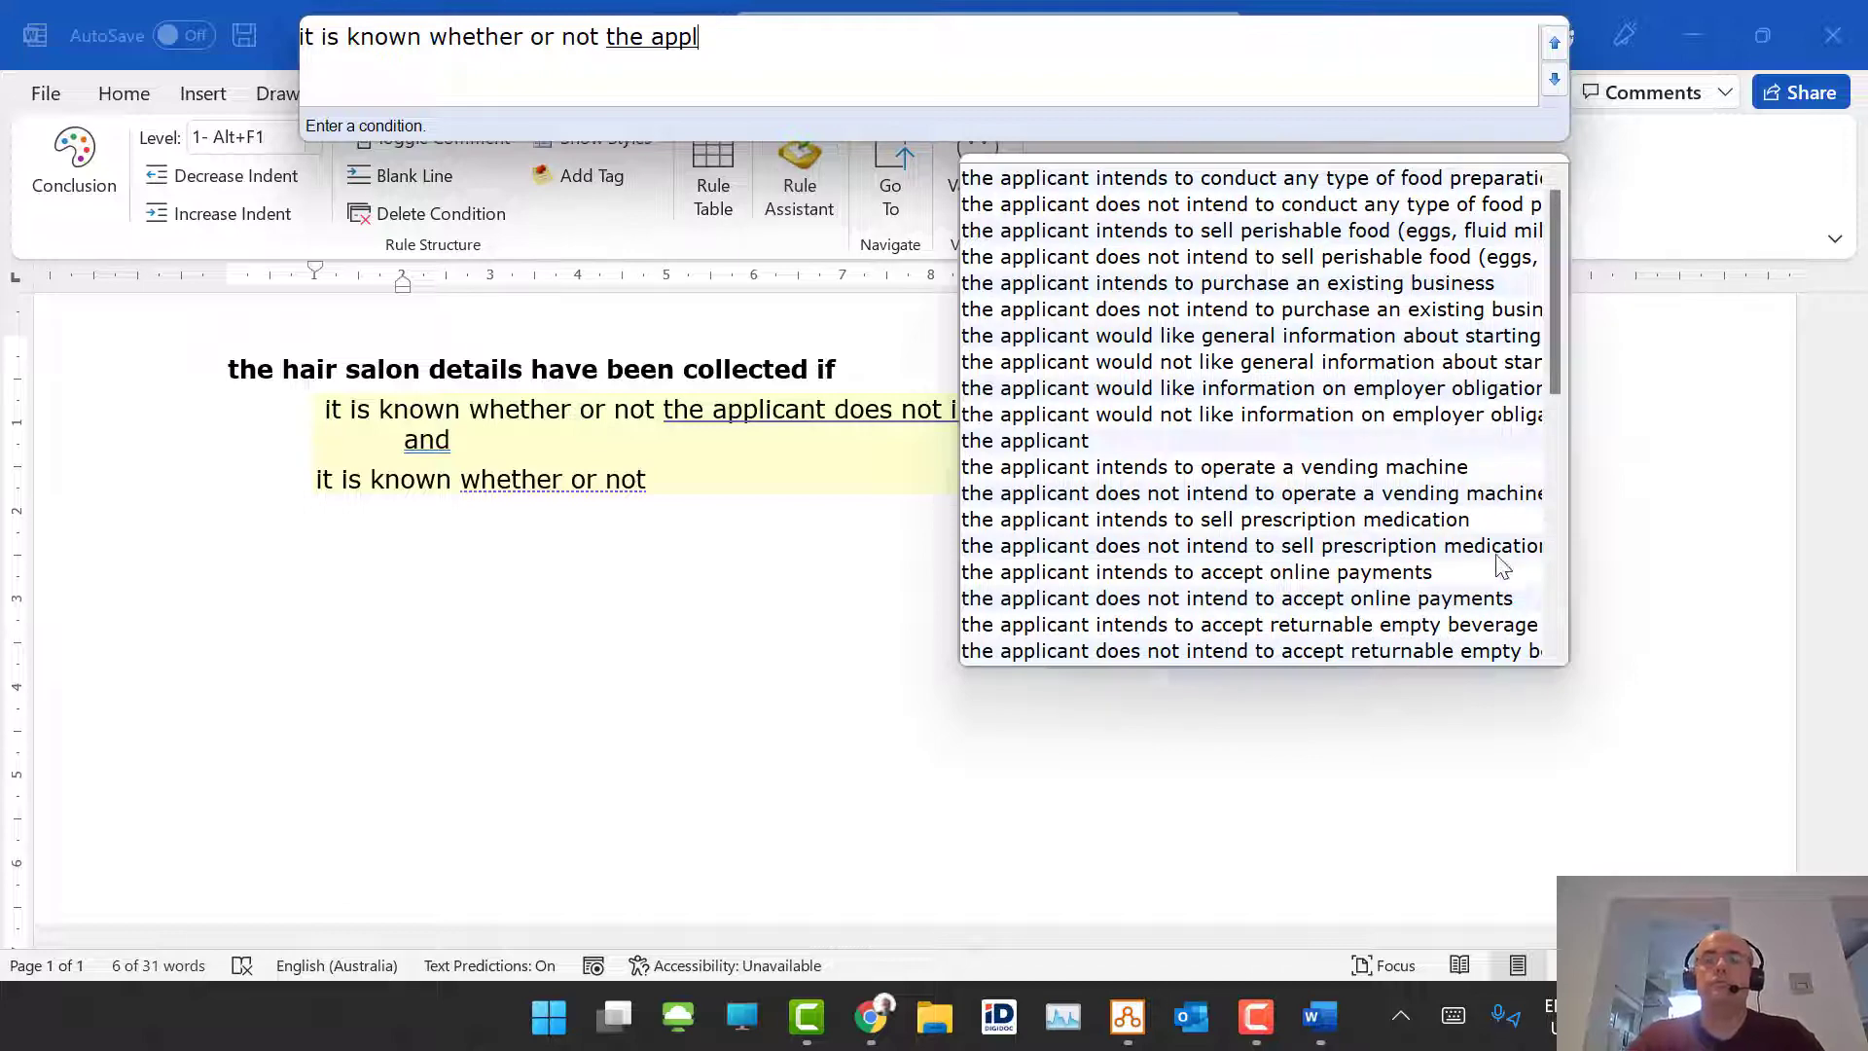
scroll(1493, 545, "down", 4)
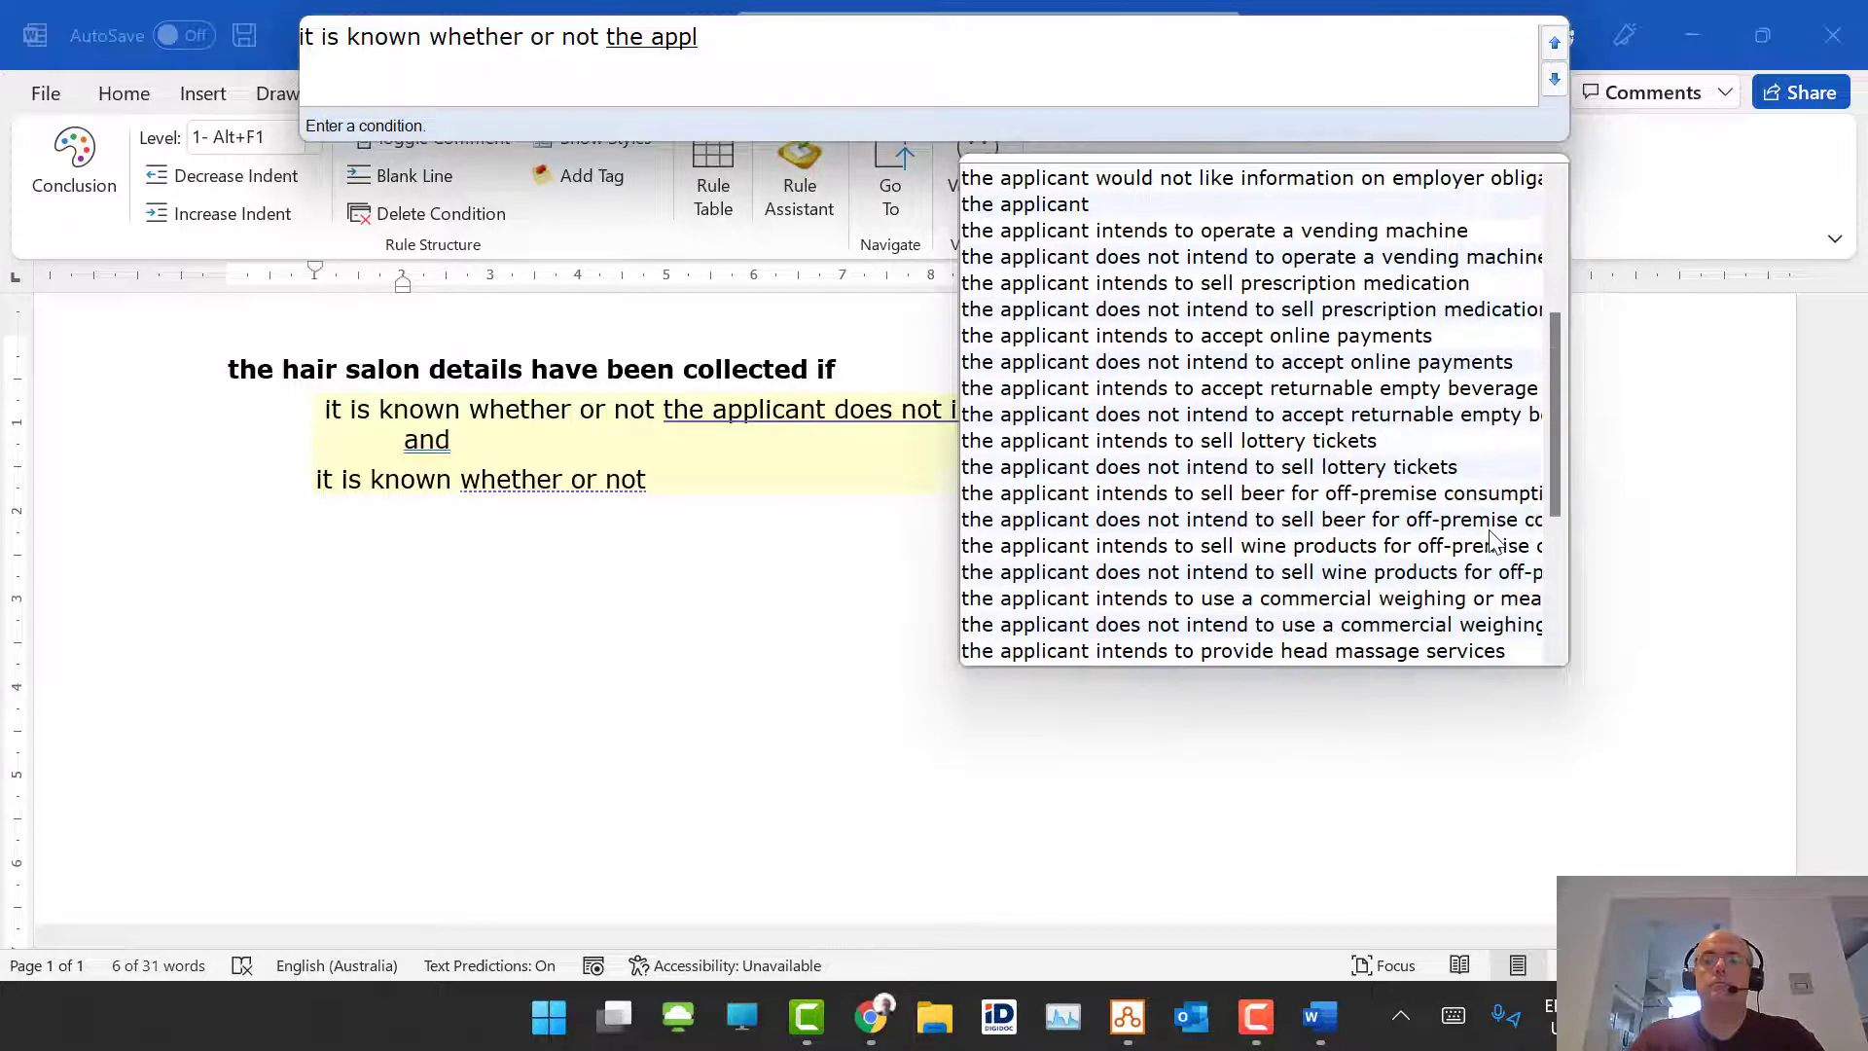
scroll(1493, 545, "down", 2)
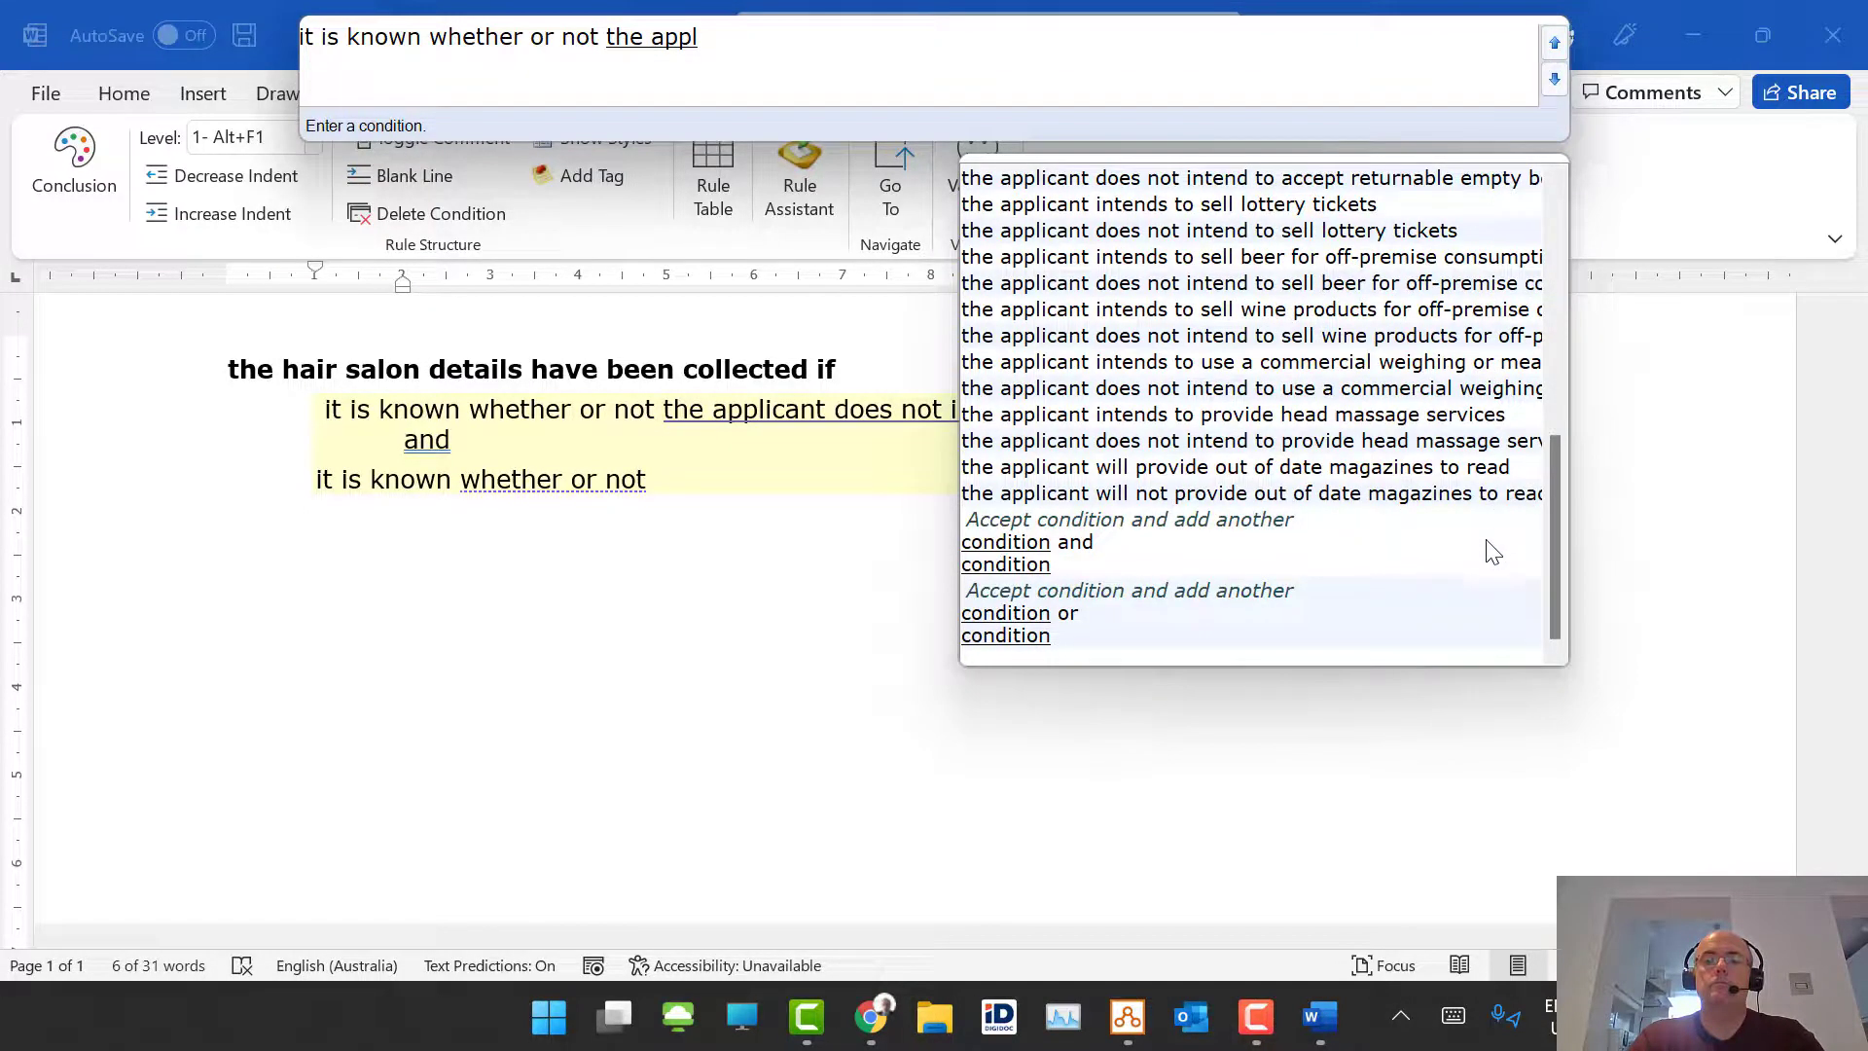
left_click(1267, 470)
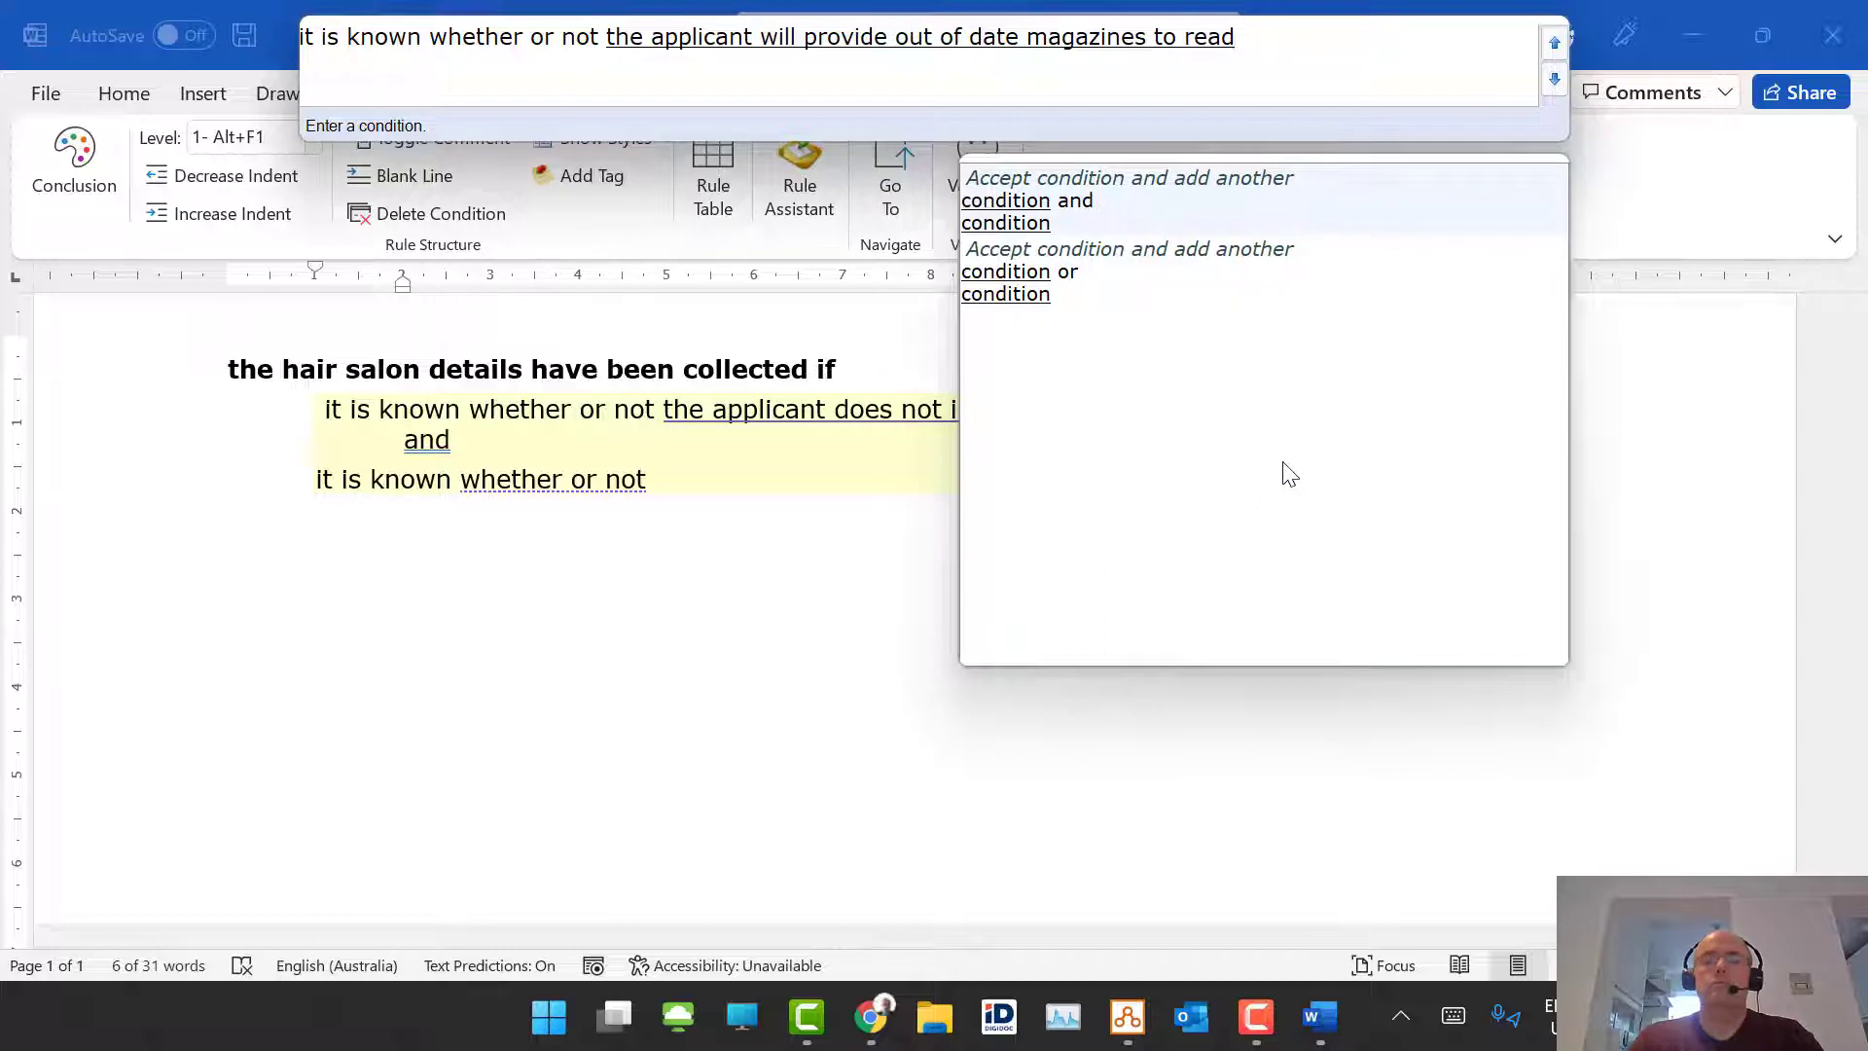
key("Return")
left_click(851, 661)
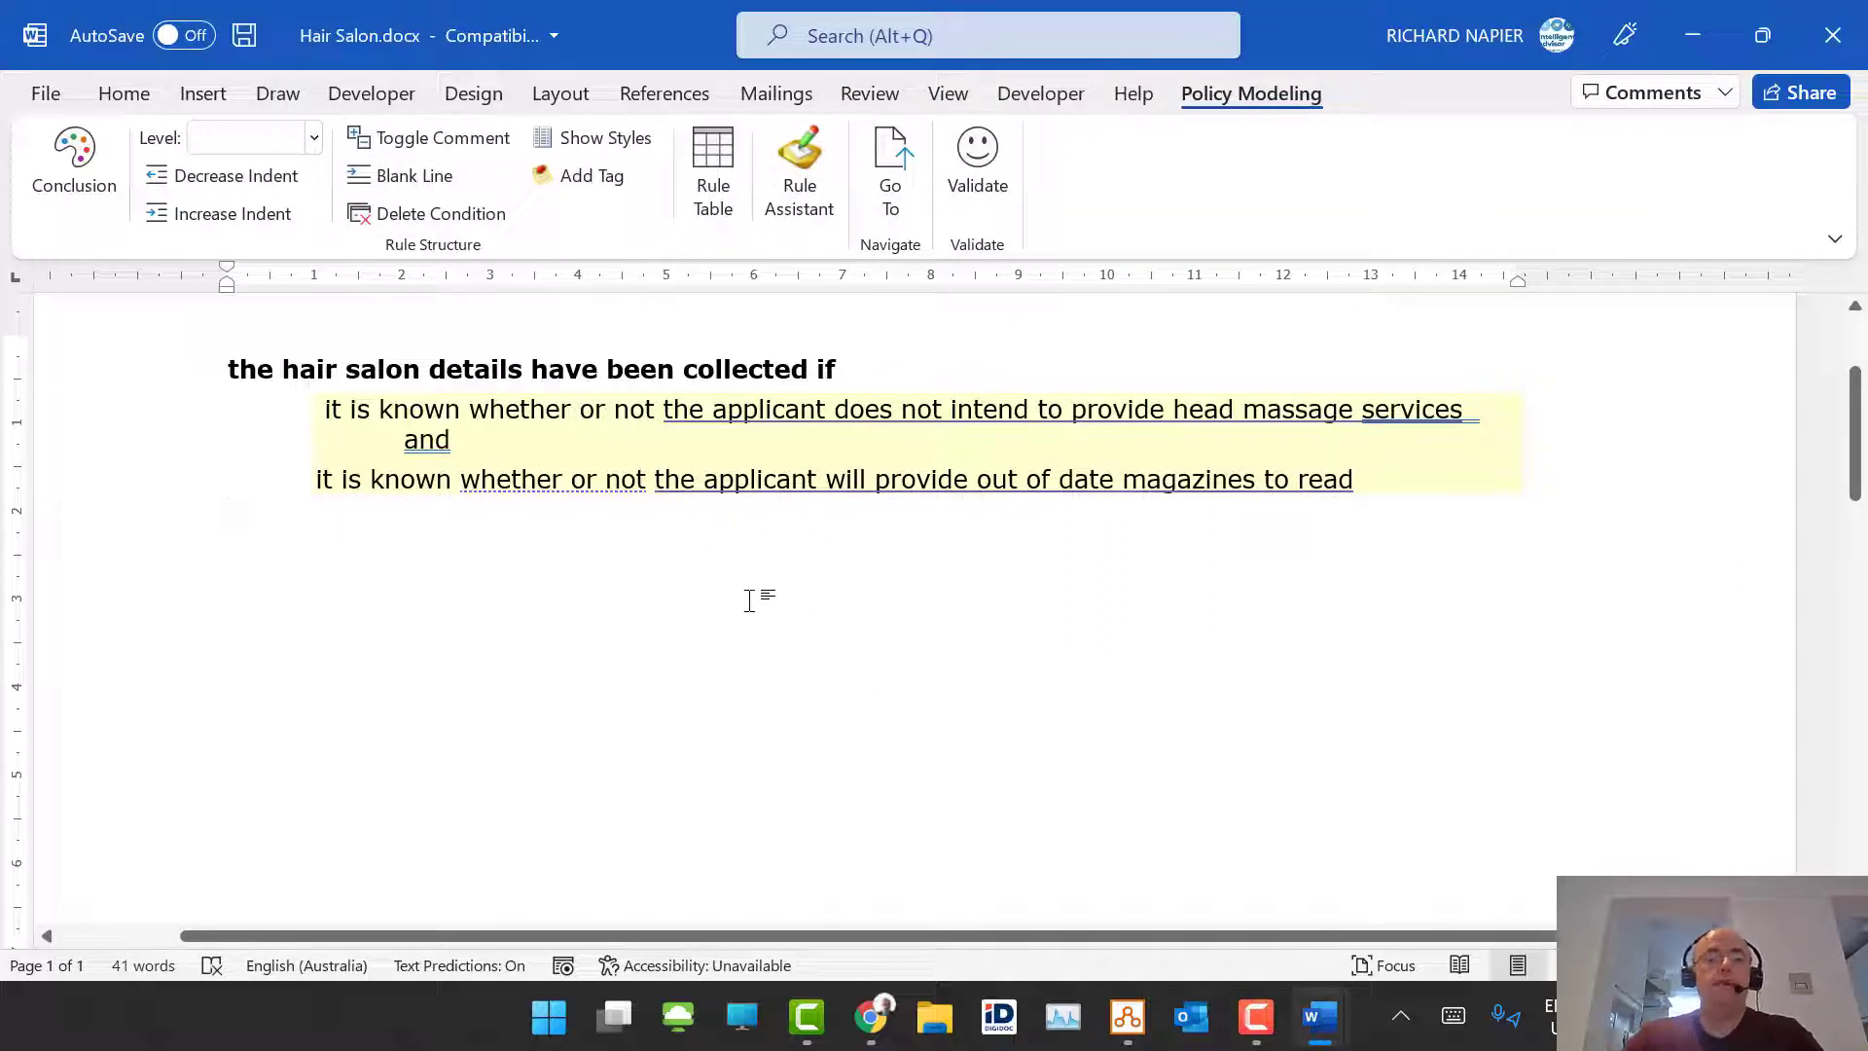
left_click(1002, 183)
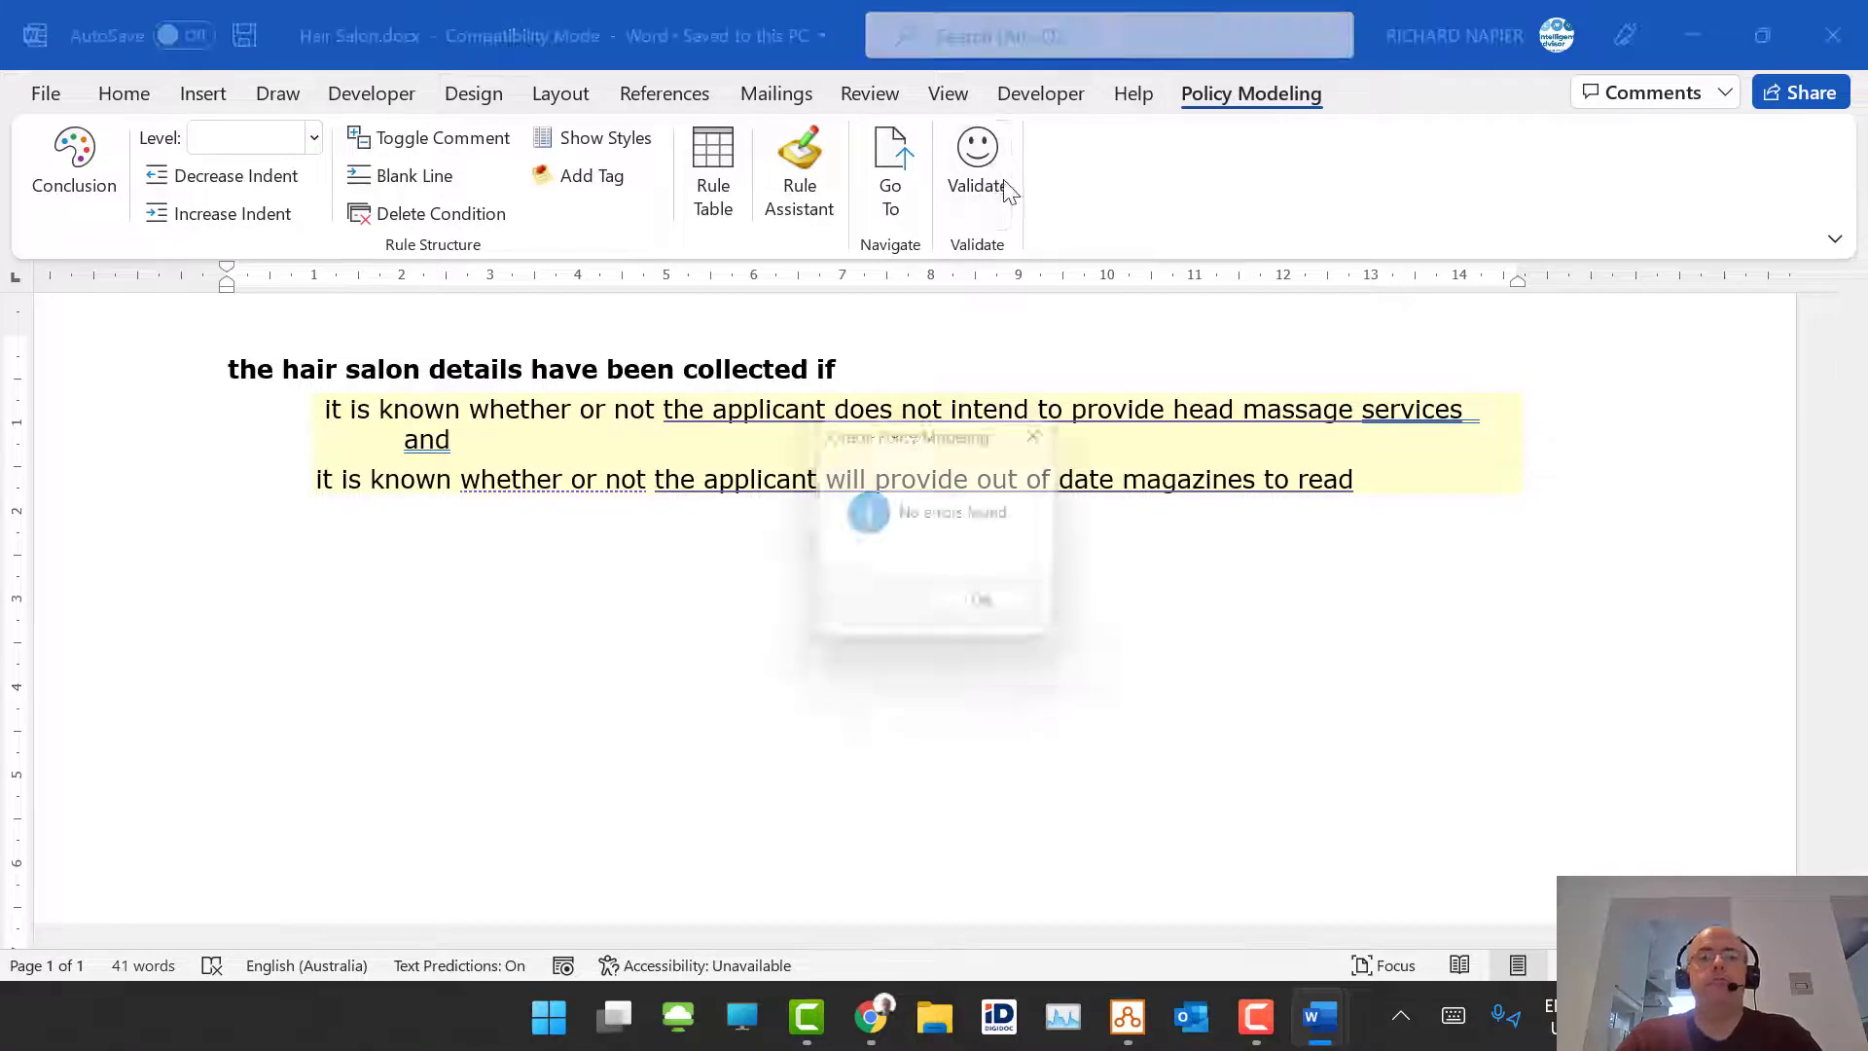
left_click(993, 610)
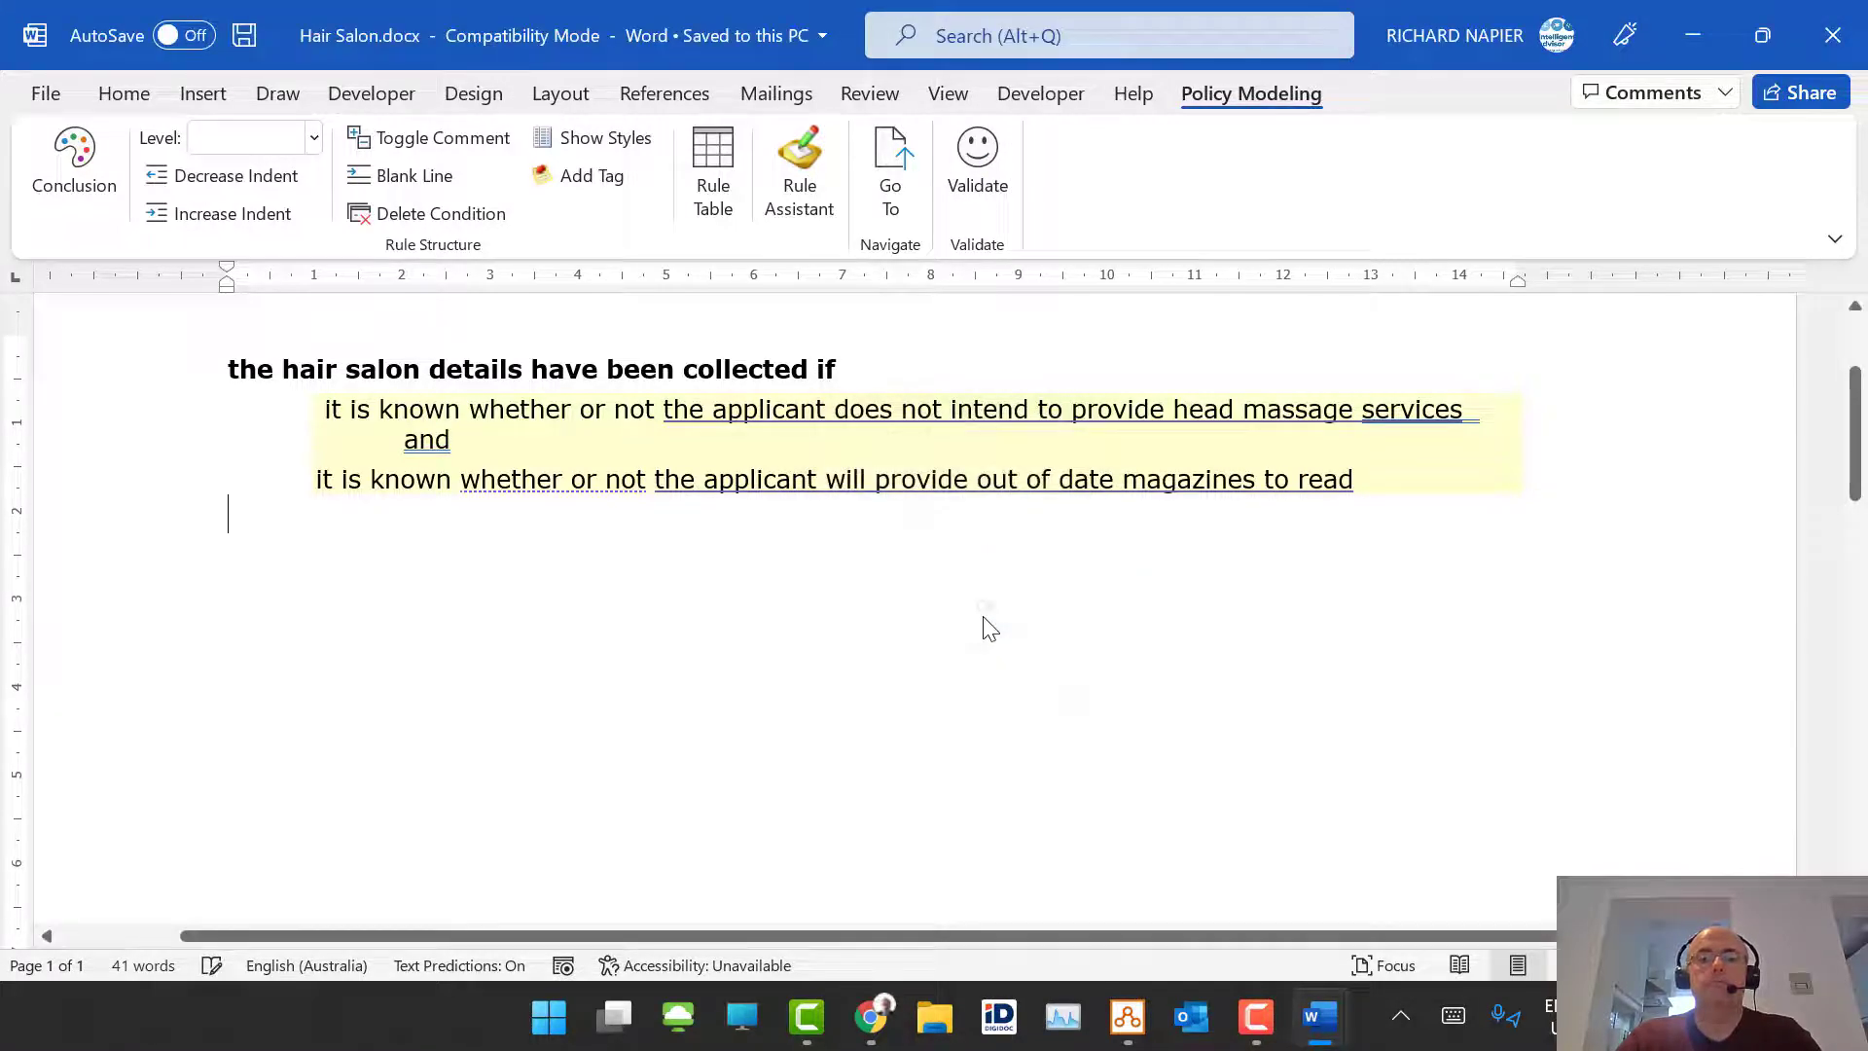
Step: Switch to Policy Modeling and examine the links on the Summary interview screen and the rules controlling their visibility
left_click(1256, 1017)
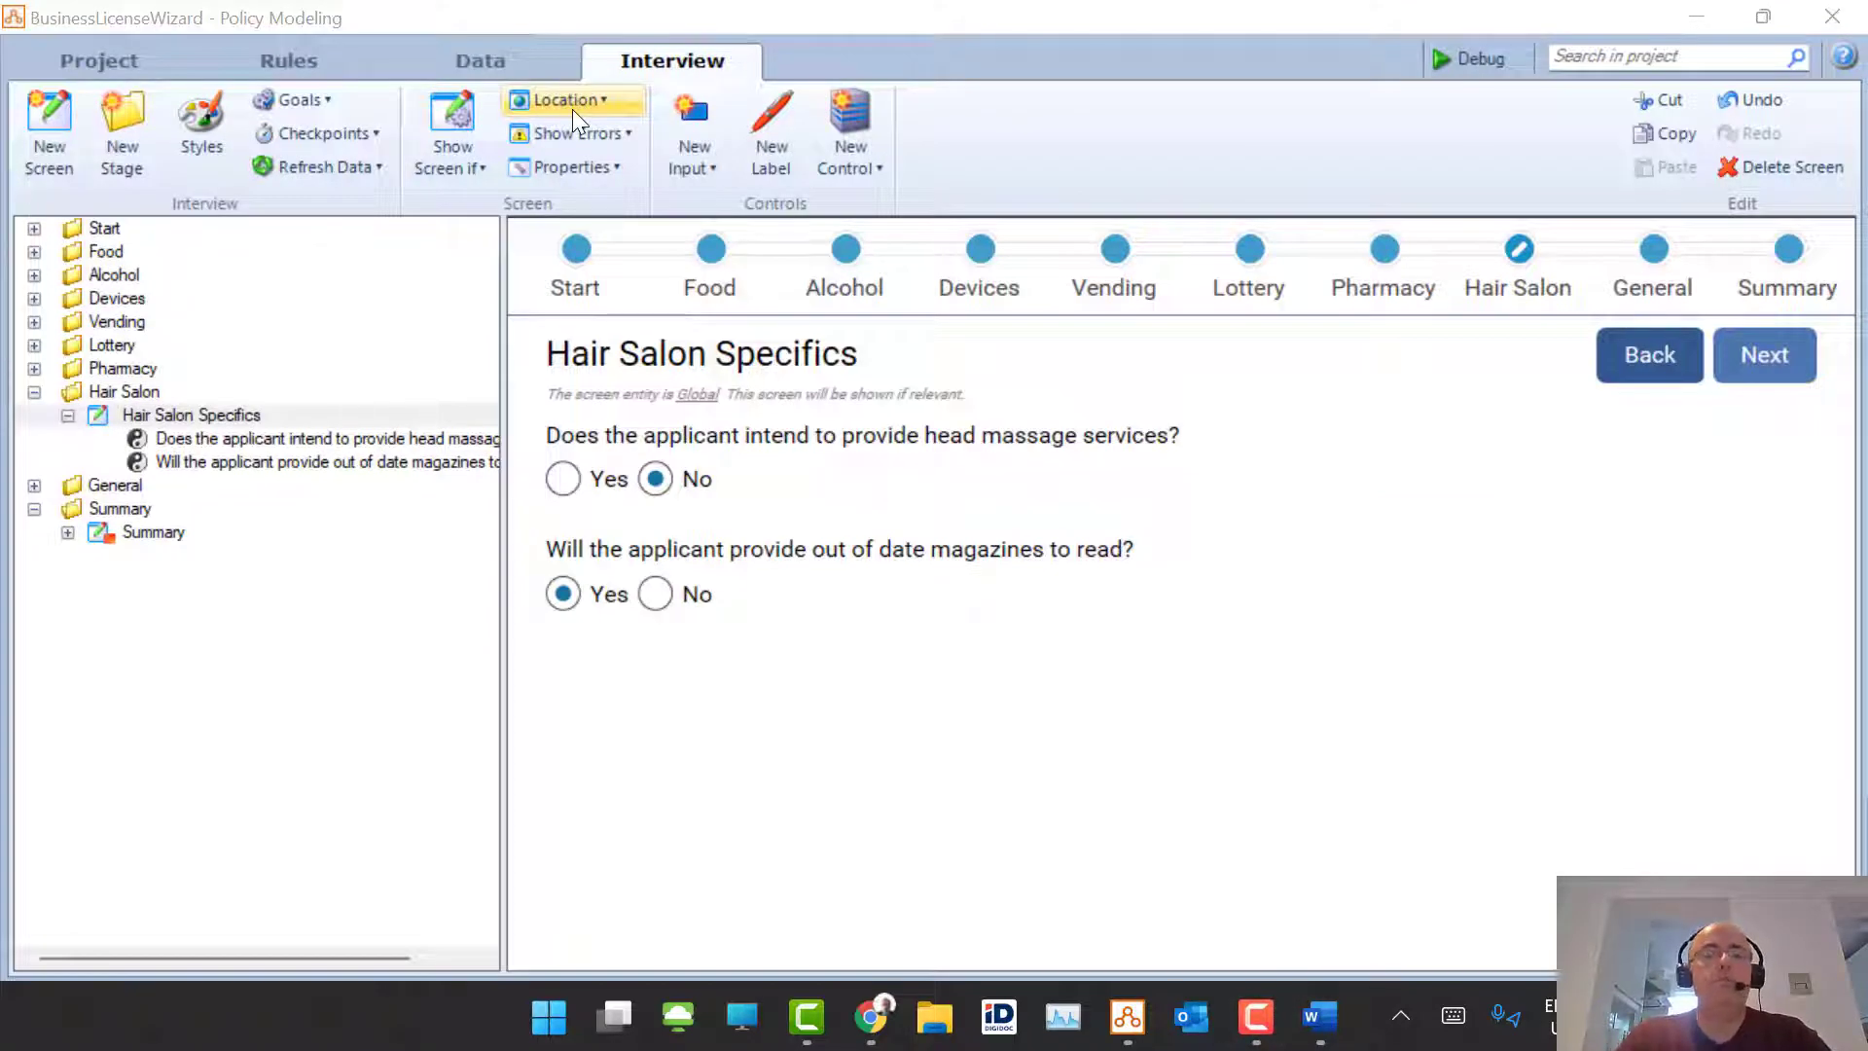
left_click(151, 532)
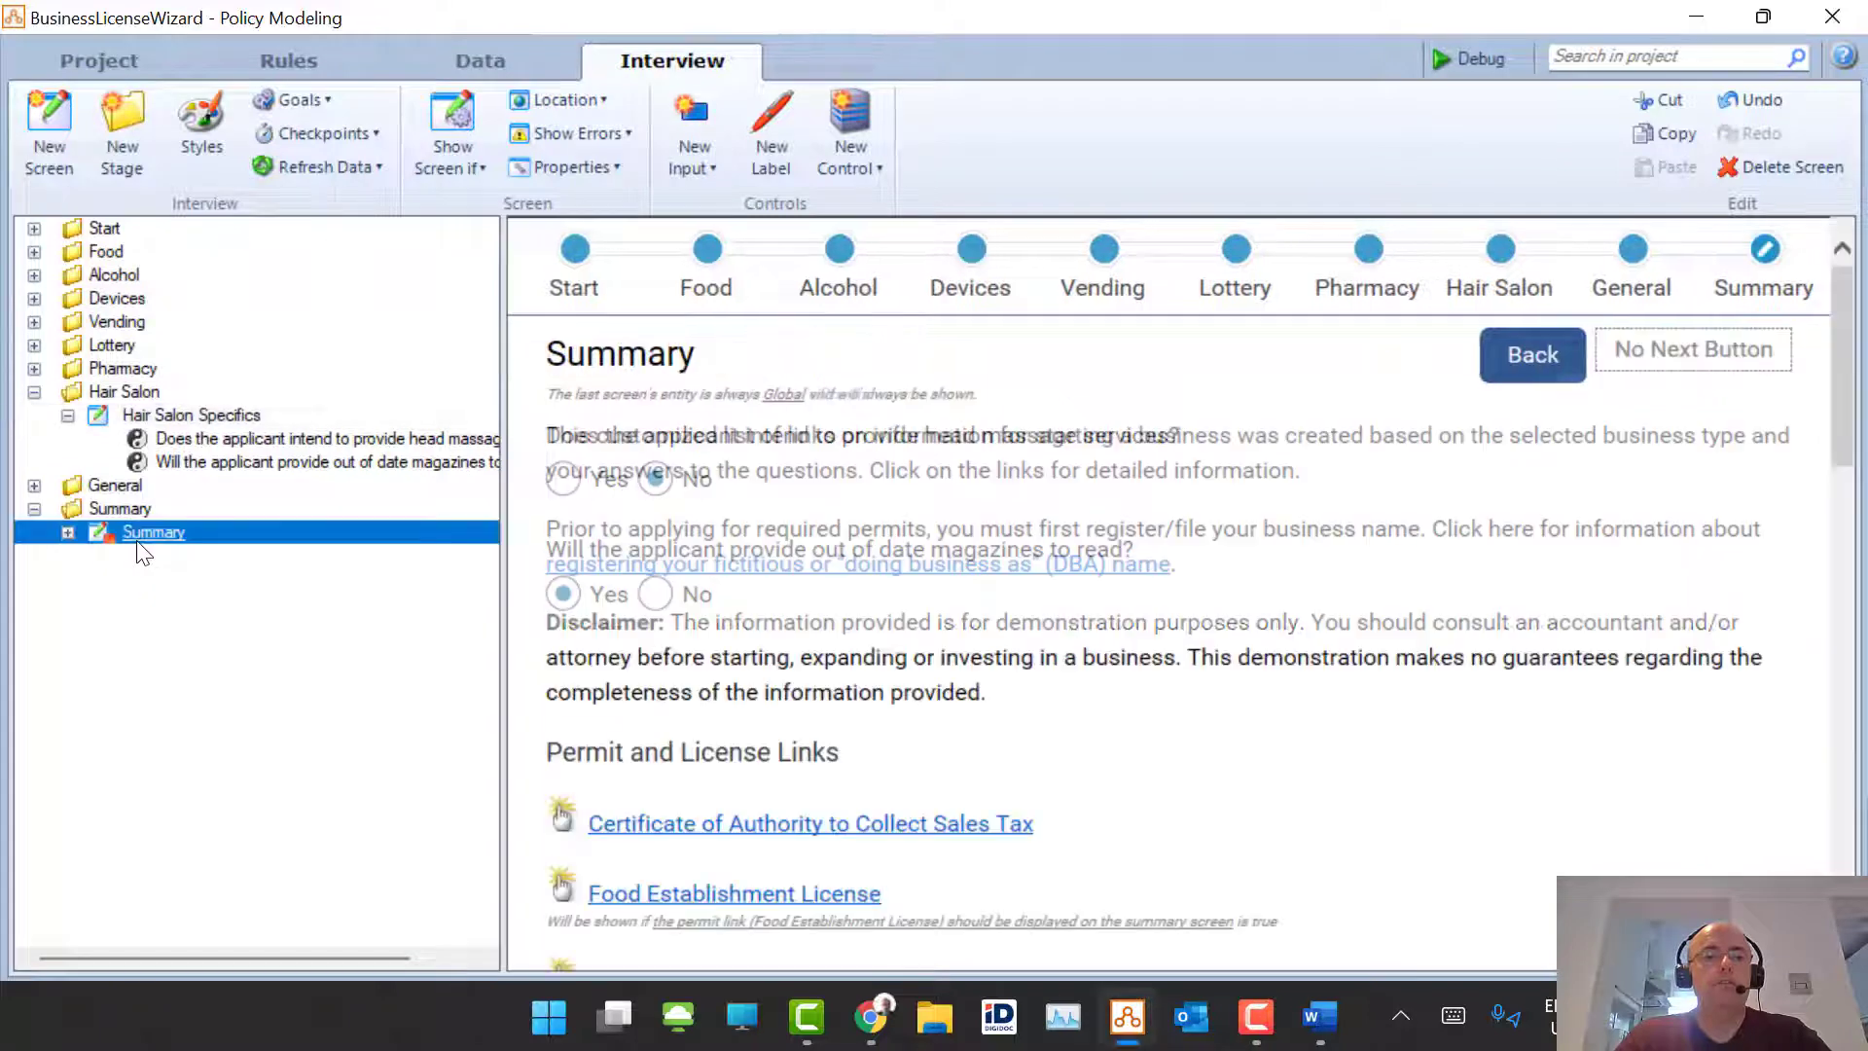
scroll(815, 387, "down", 3)
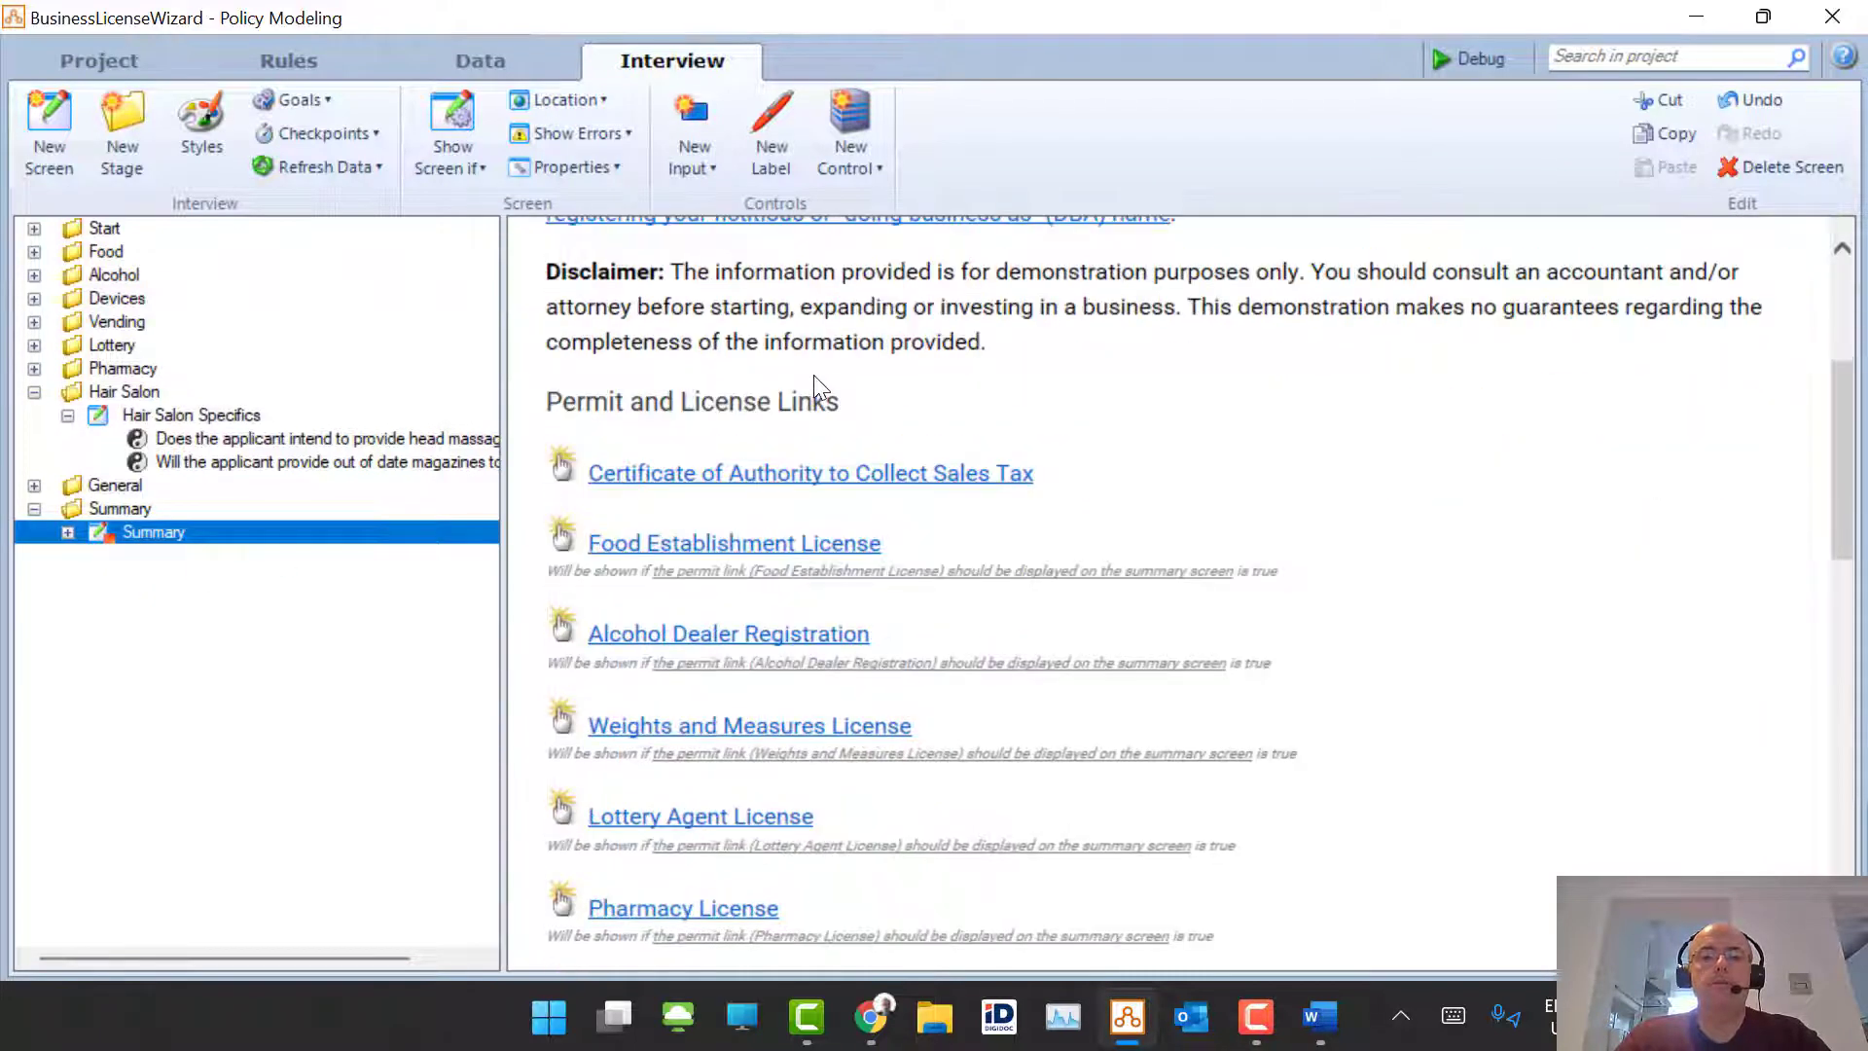
scroll(918, 371, "down", 2)
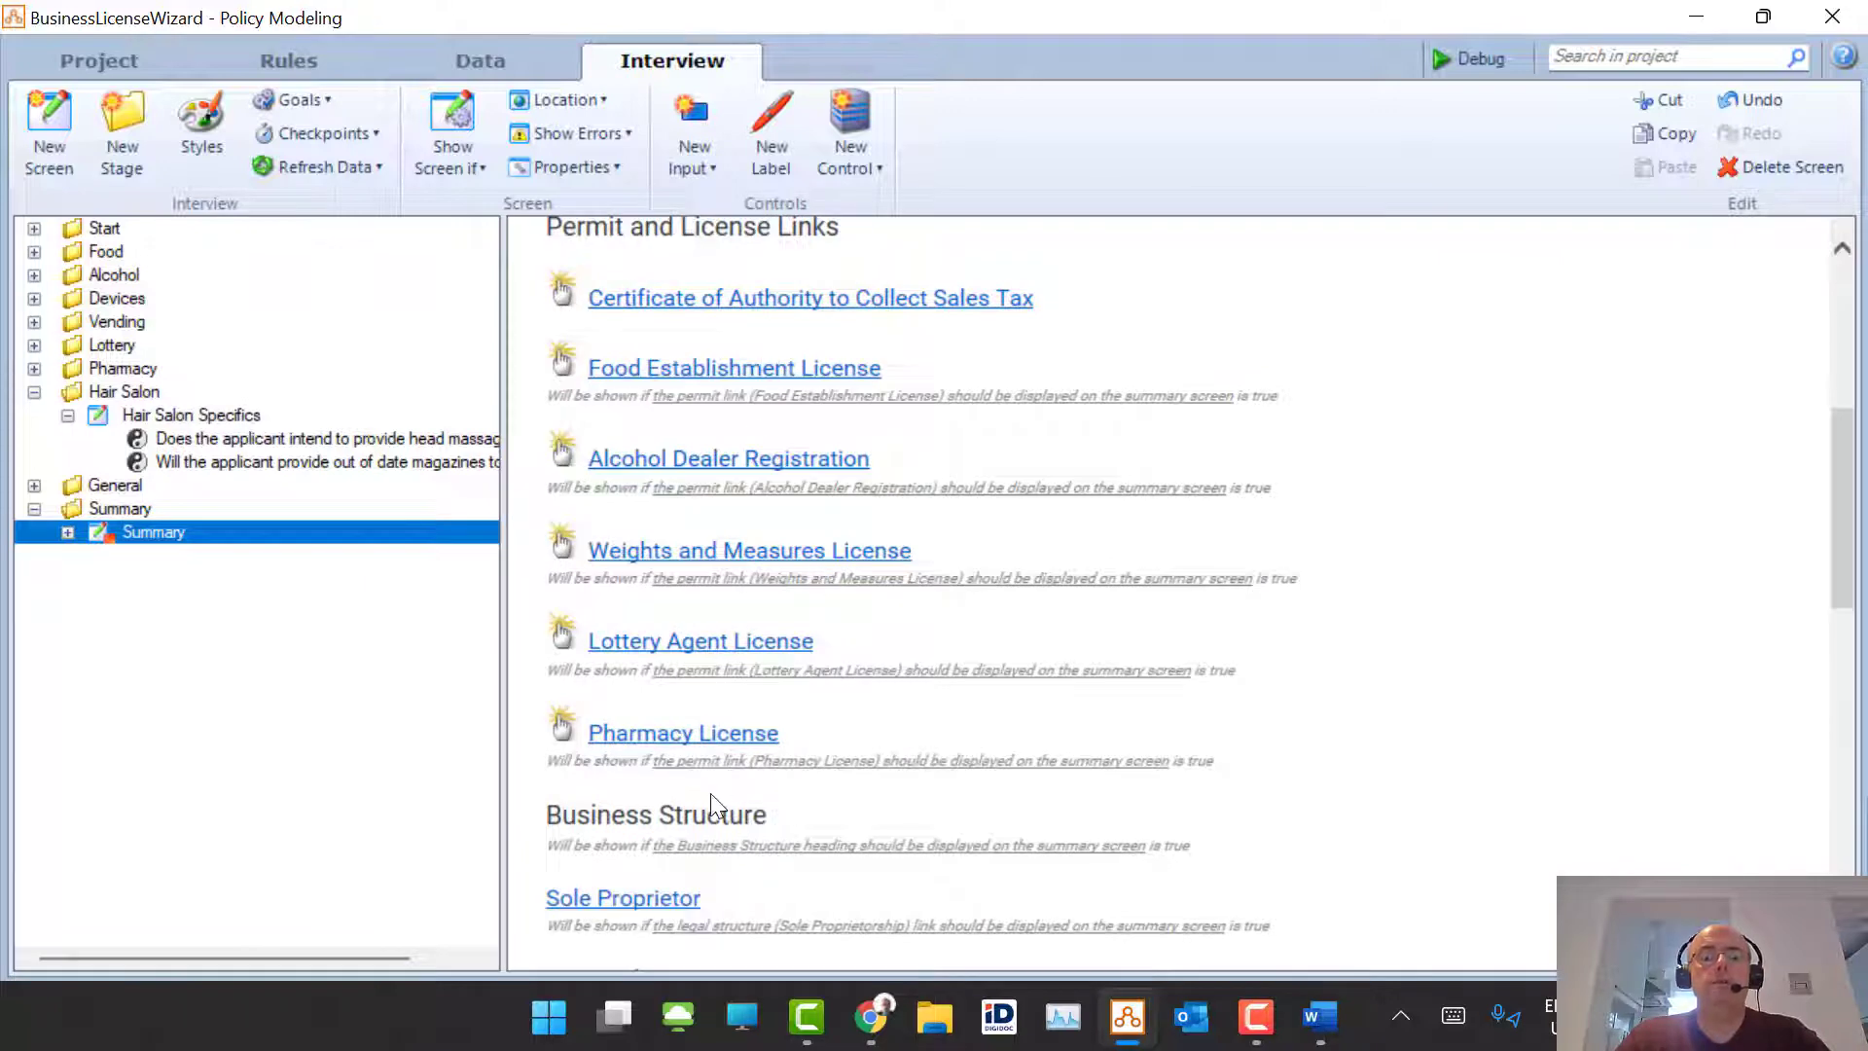
scroll(815, 449, "up", 2)
scroll(814, 443, "down", 2)
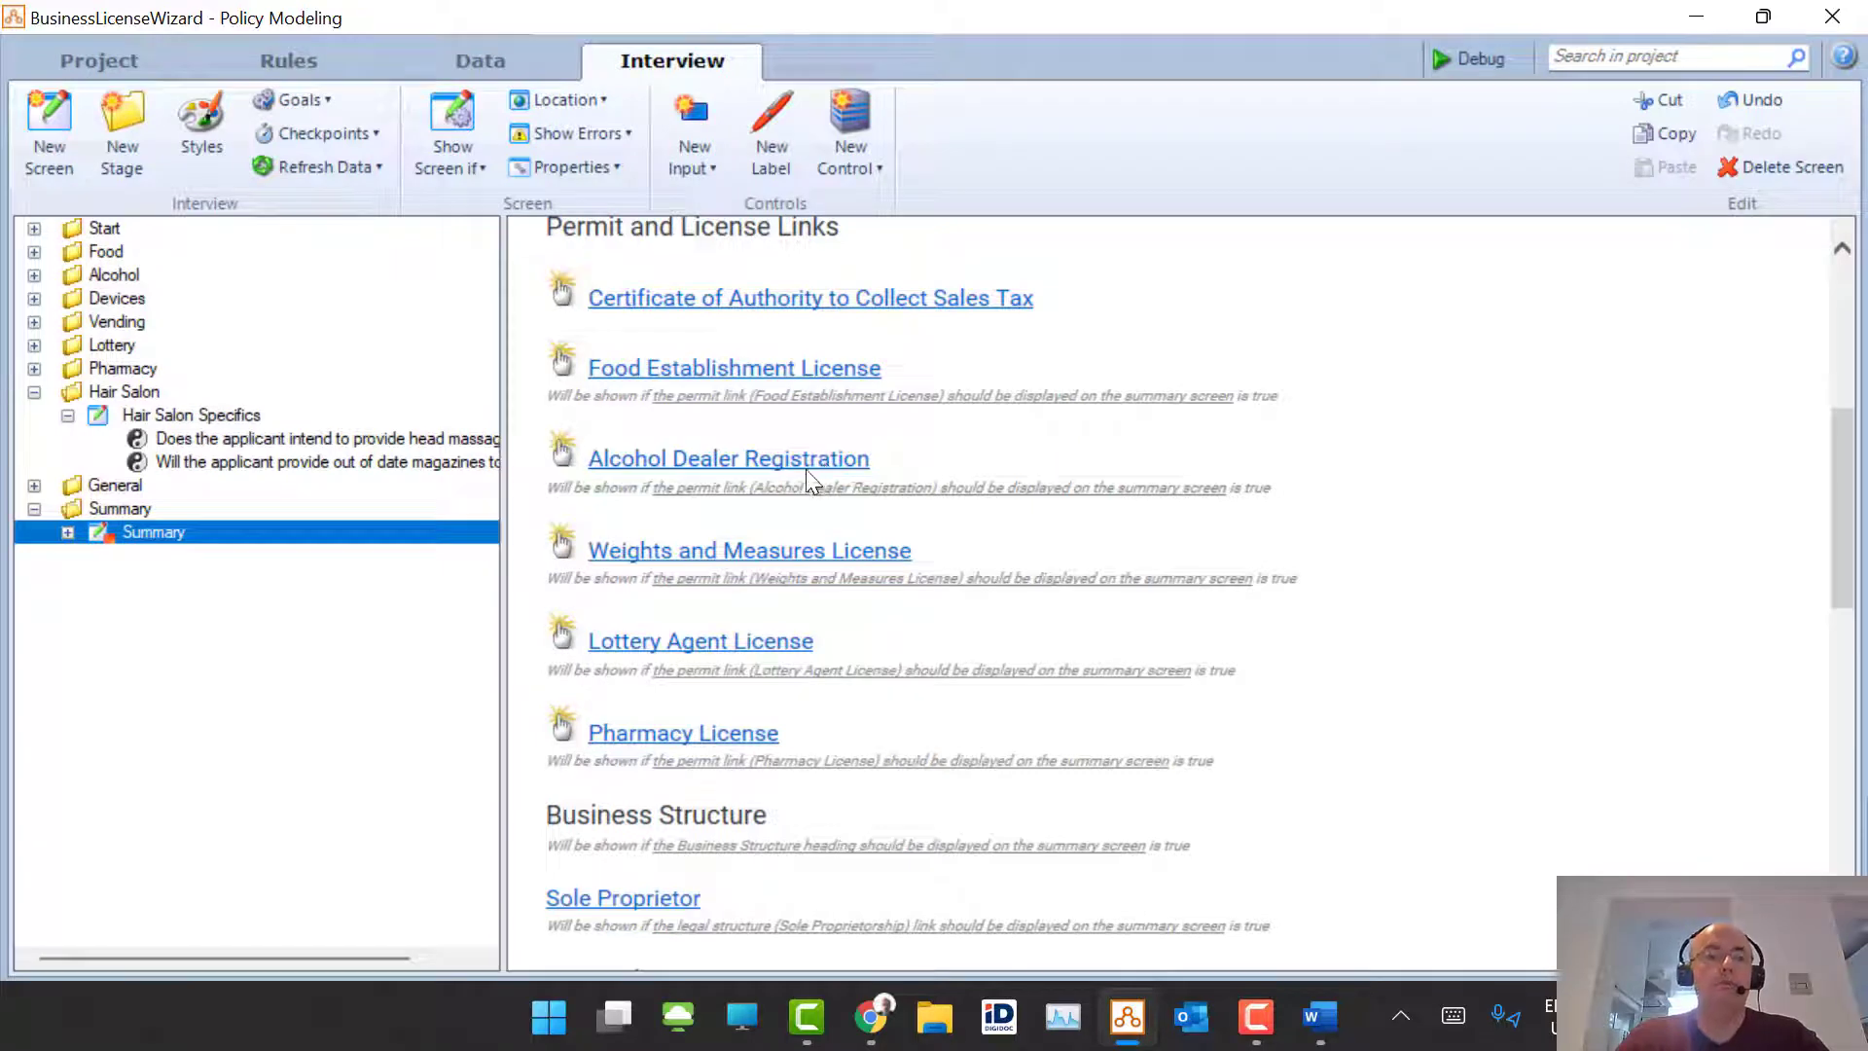
left_click(779, 376)
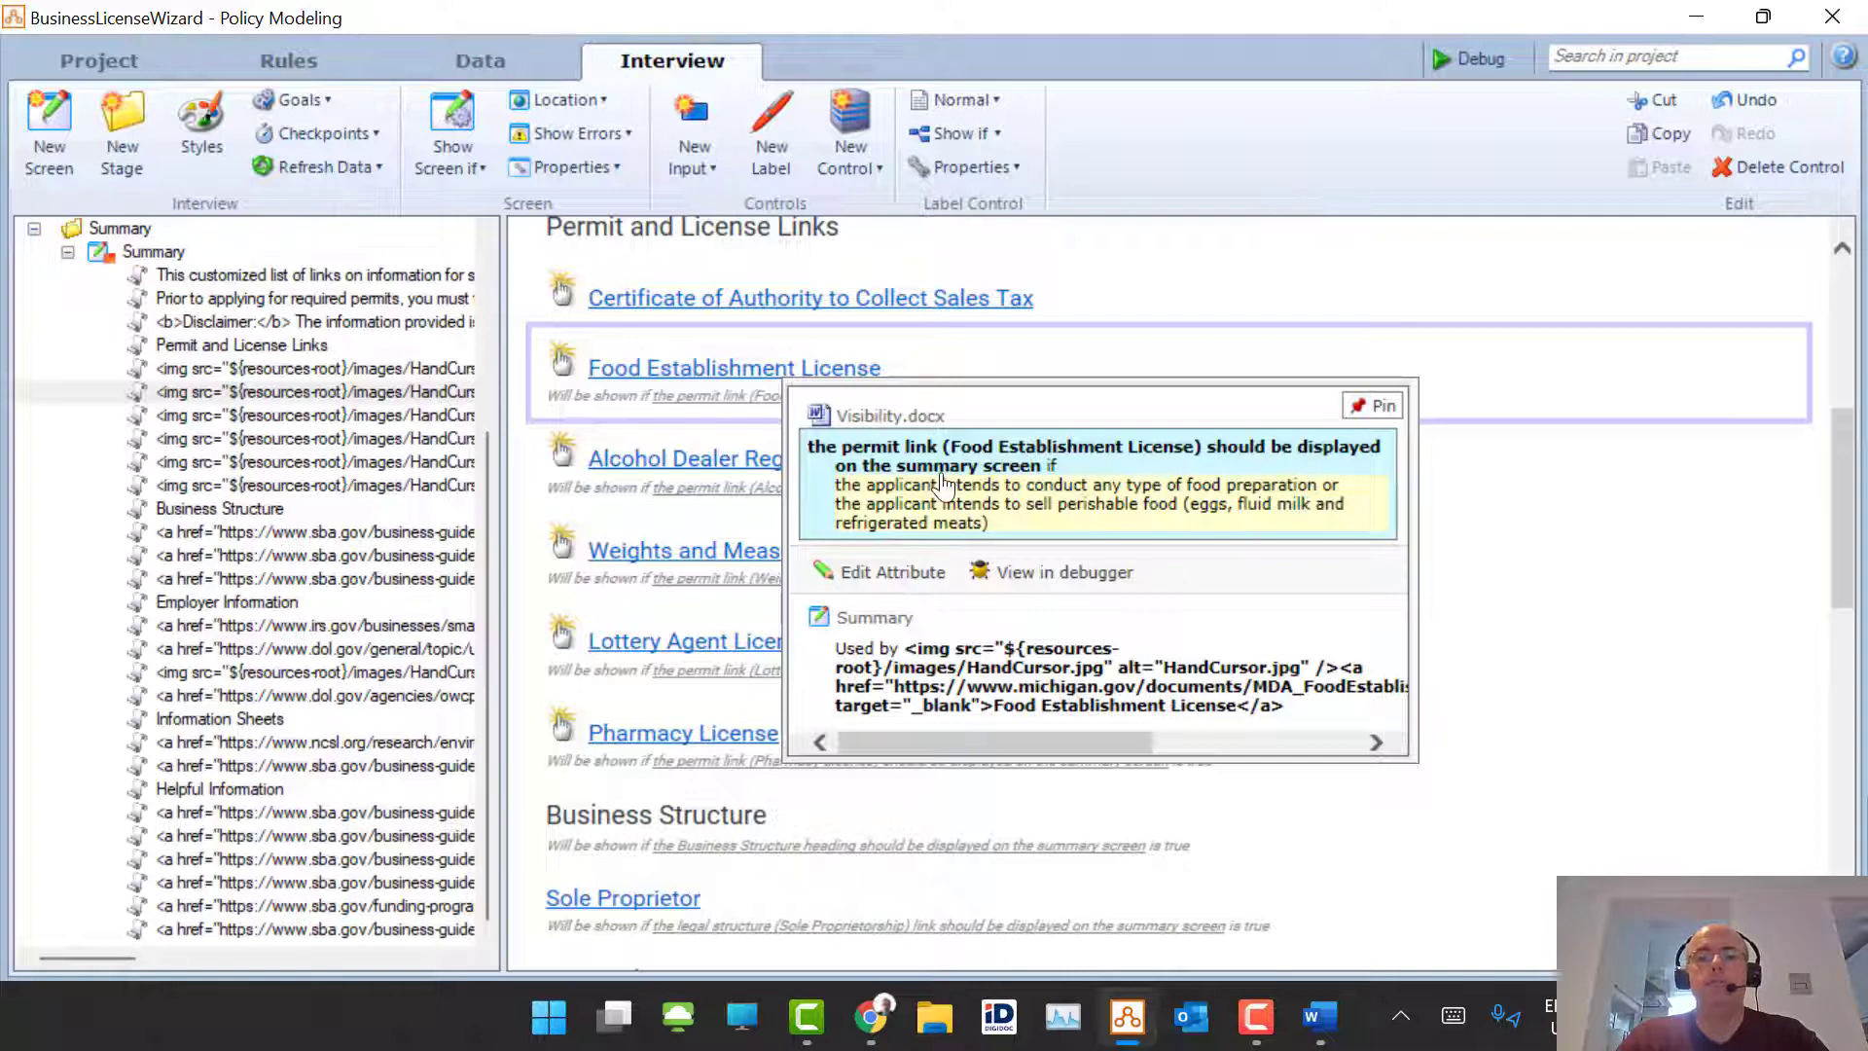
left_click(633, 525)
left_click(629, 486)
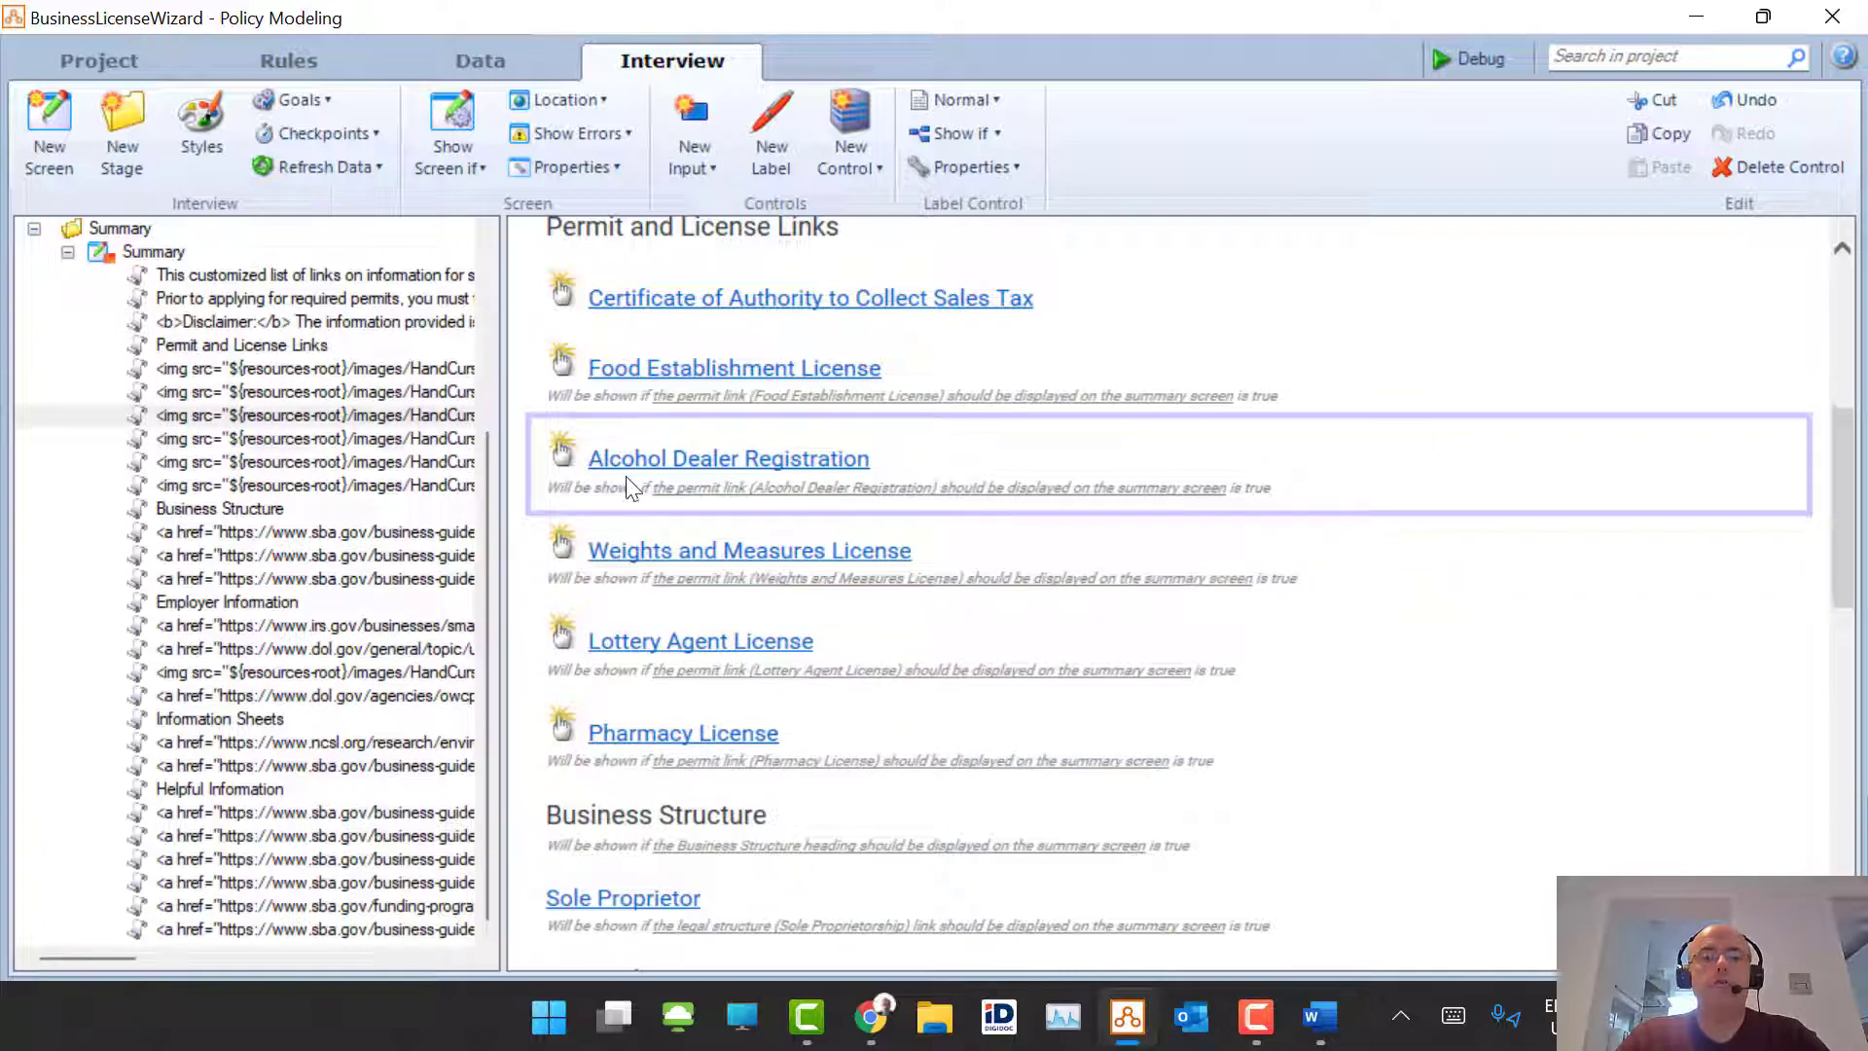
scroll(773, 530, "down", 2)
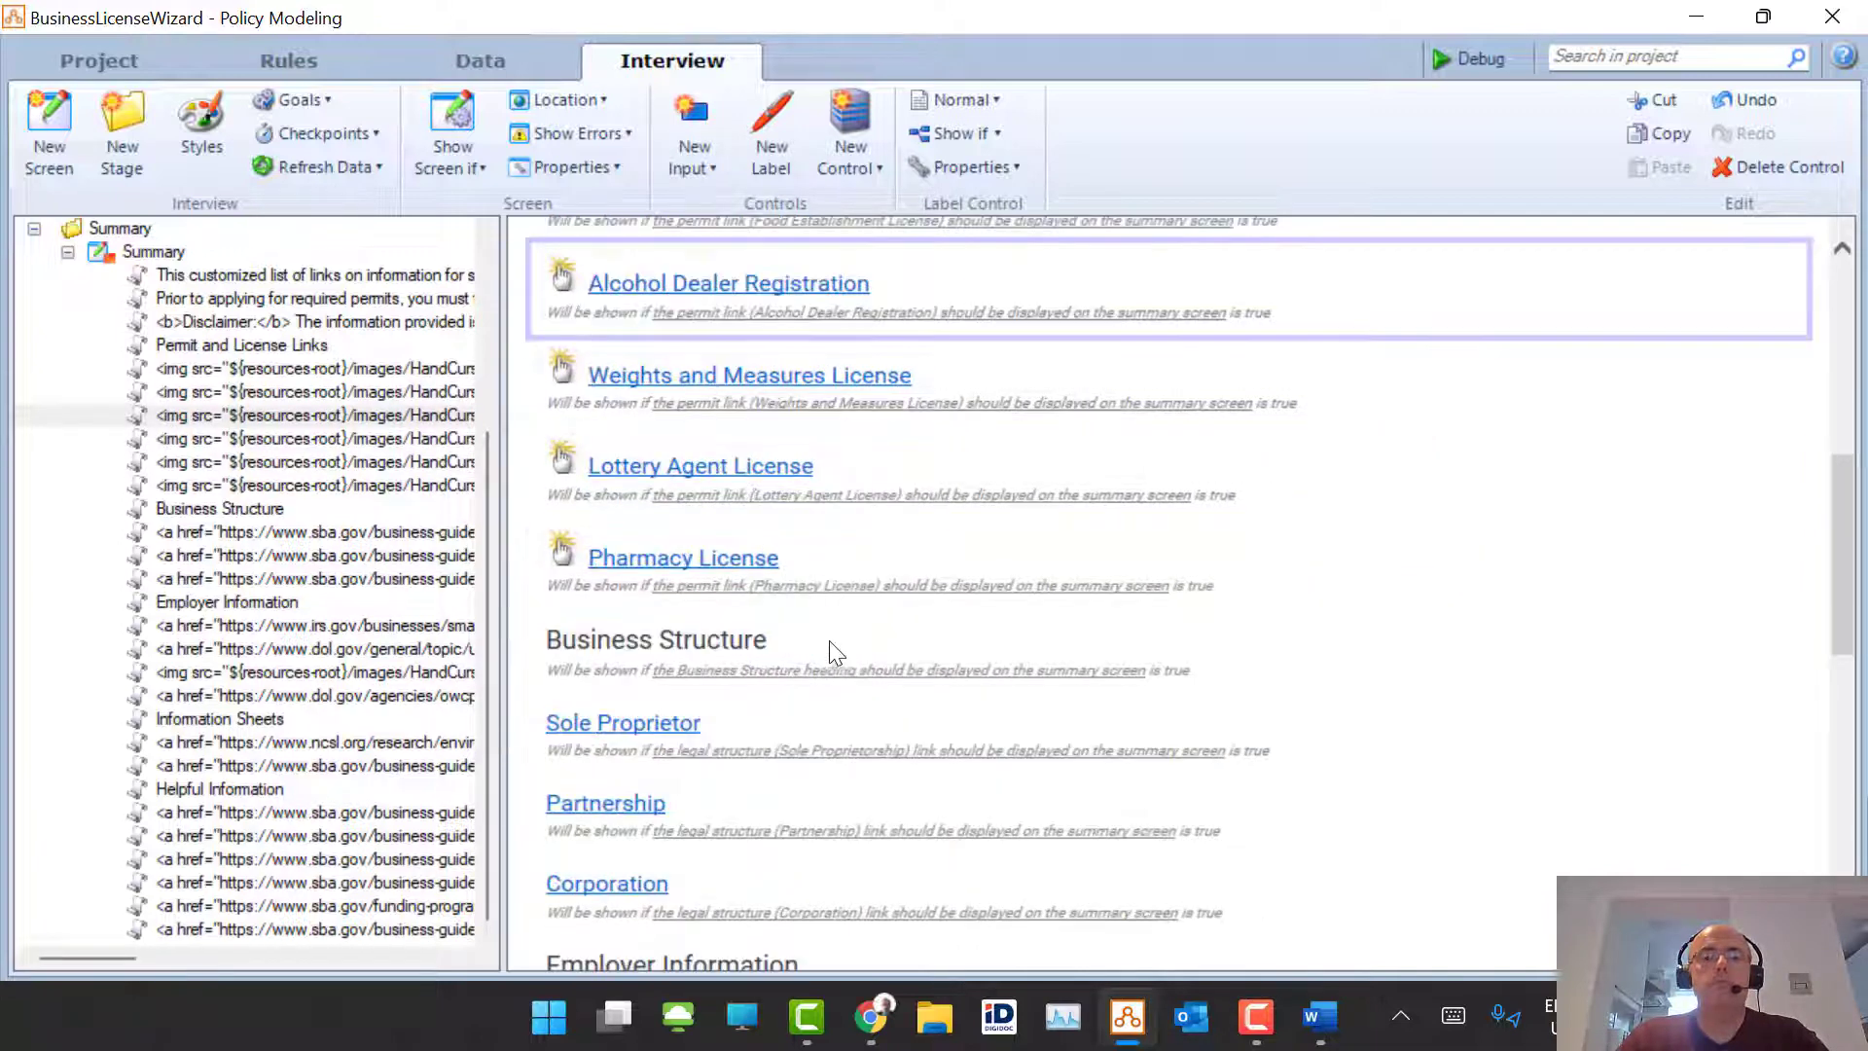
scroll(829, 640, "up", 4)
scroll(831, 632, "down", 8)
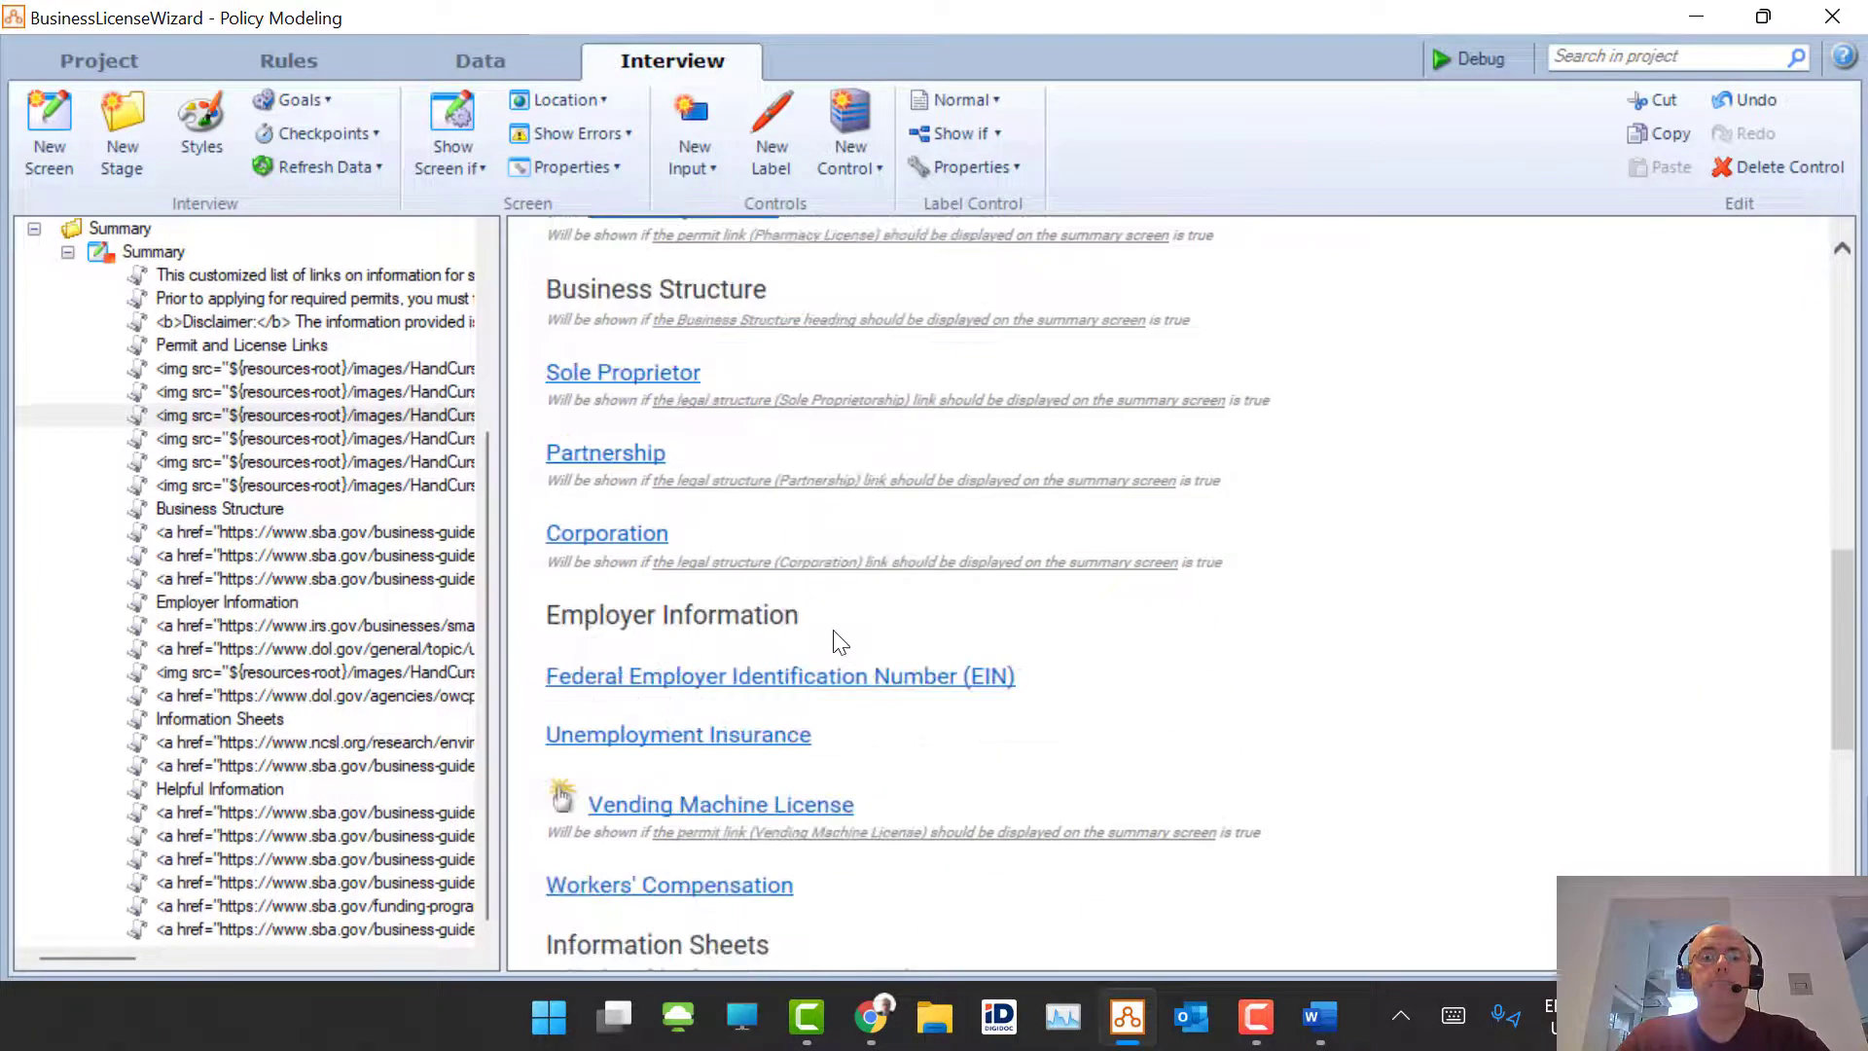
scroll(836, 632, "up", 8)
Step: Open the rule controlling the Weights and Measures License link's visibility in Visibility.docx in Word
left_click(736, 751)
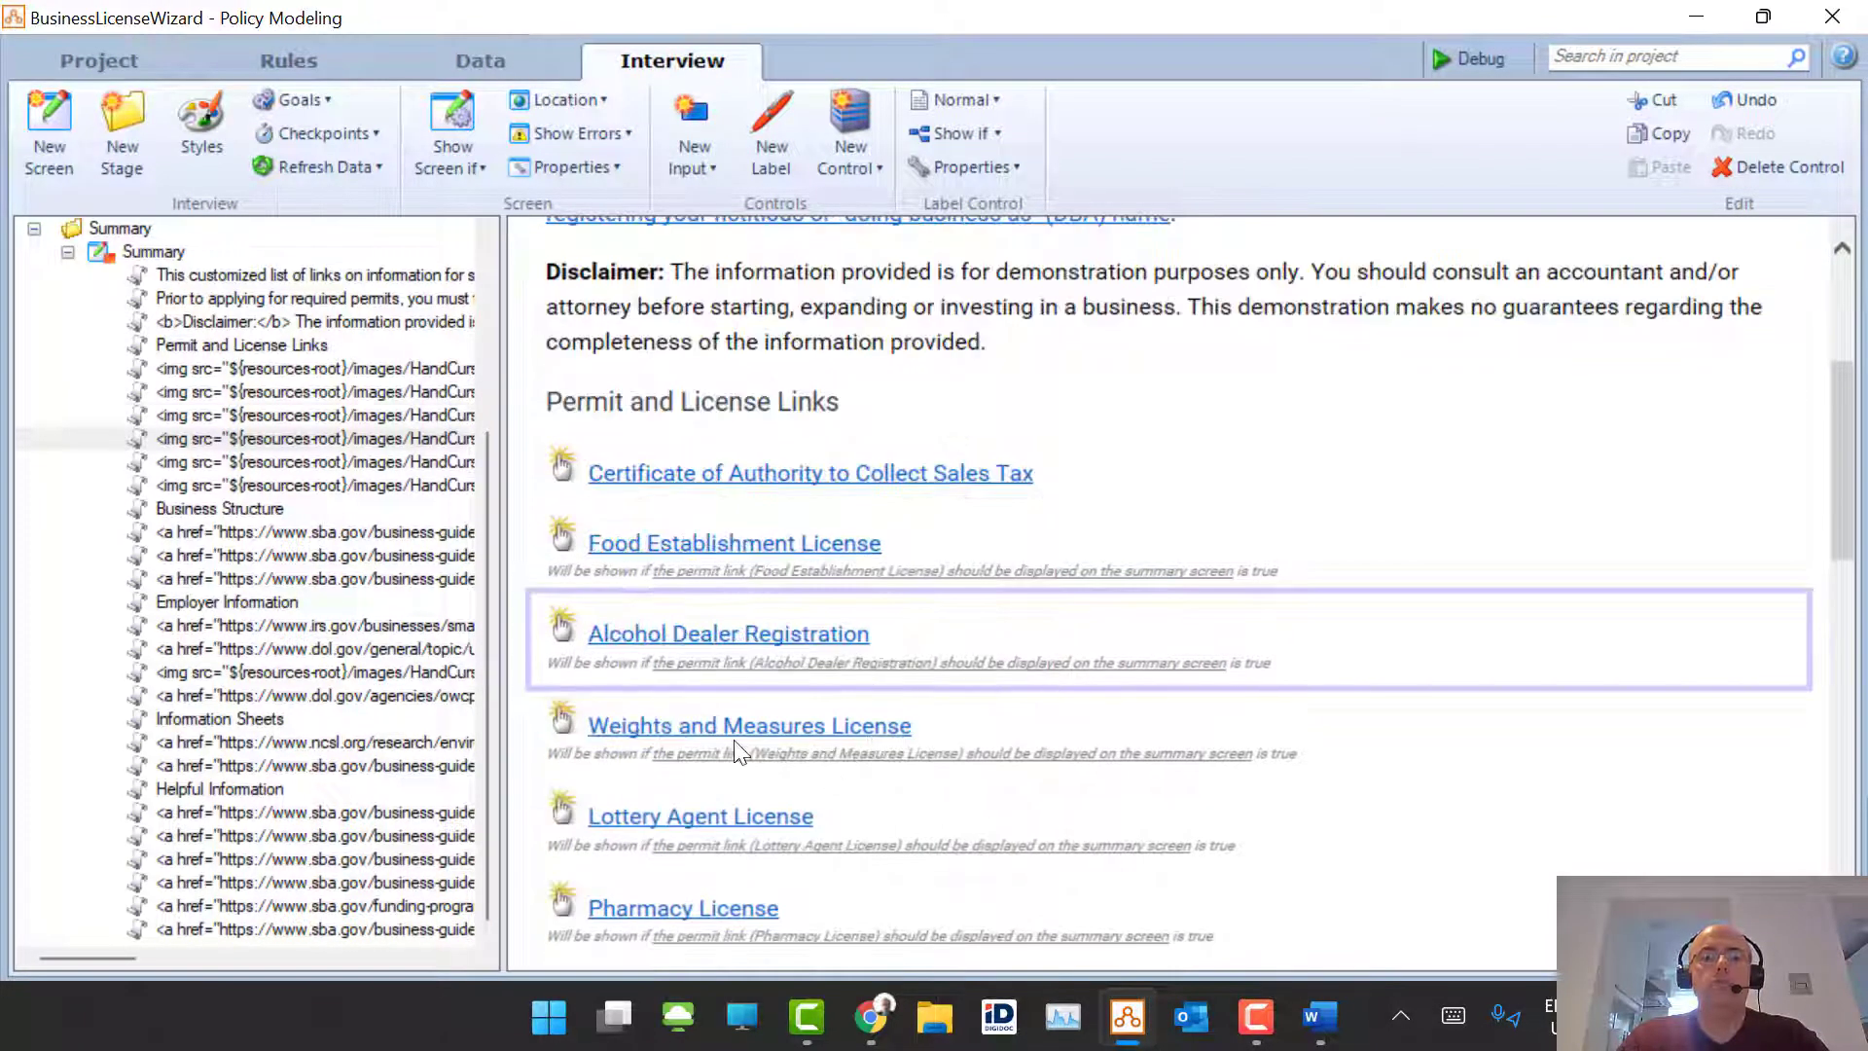
mouse_move(757, 725)
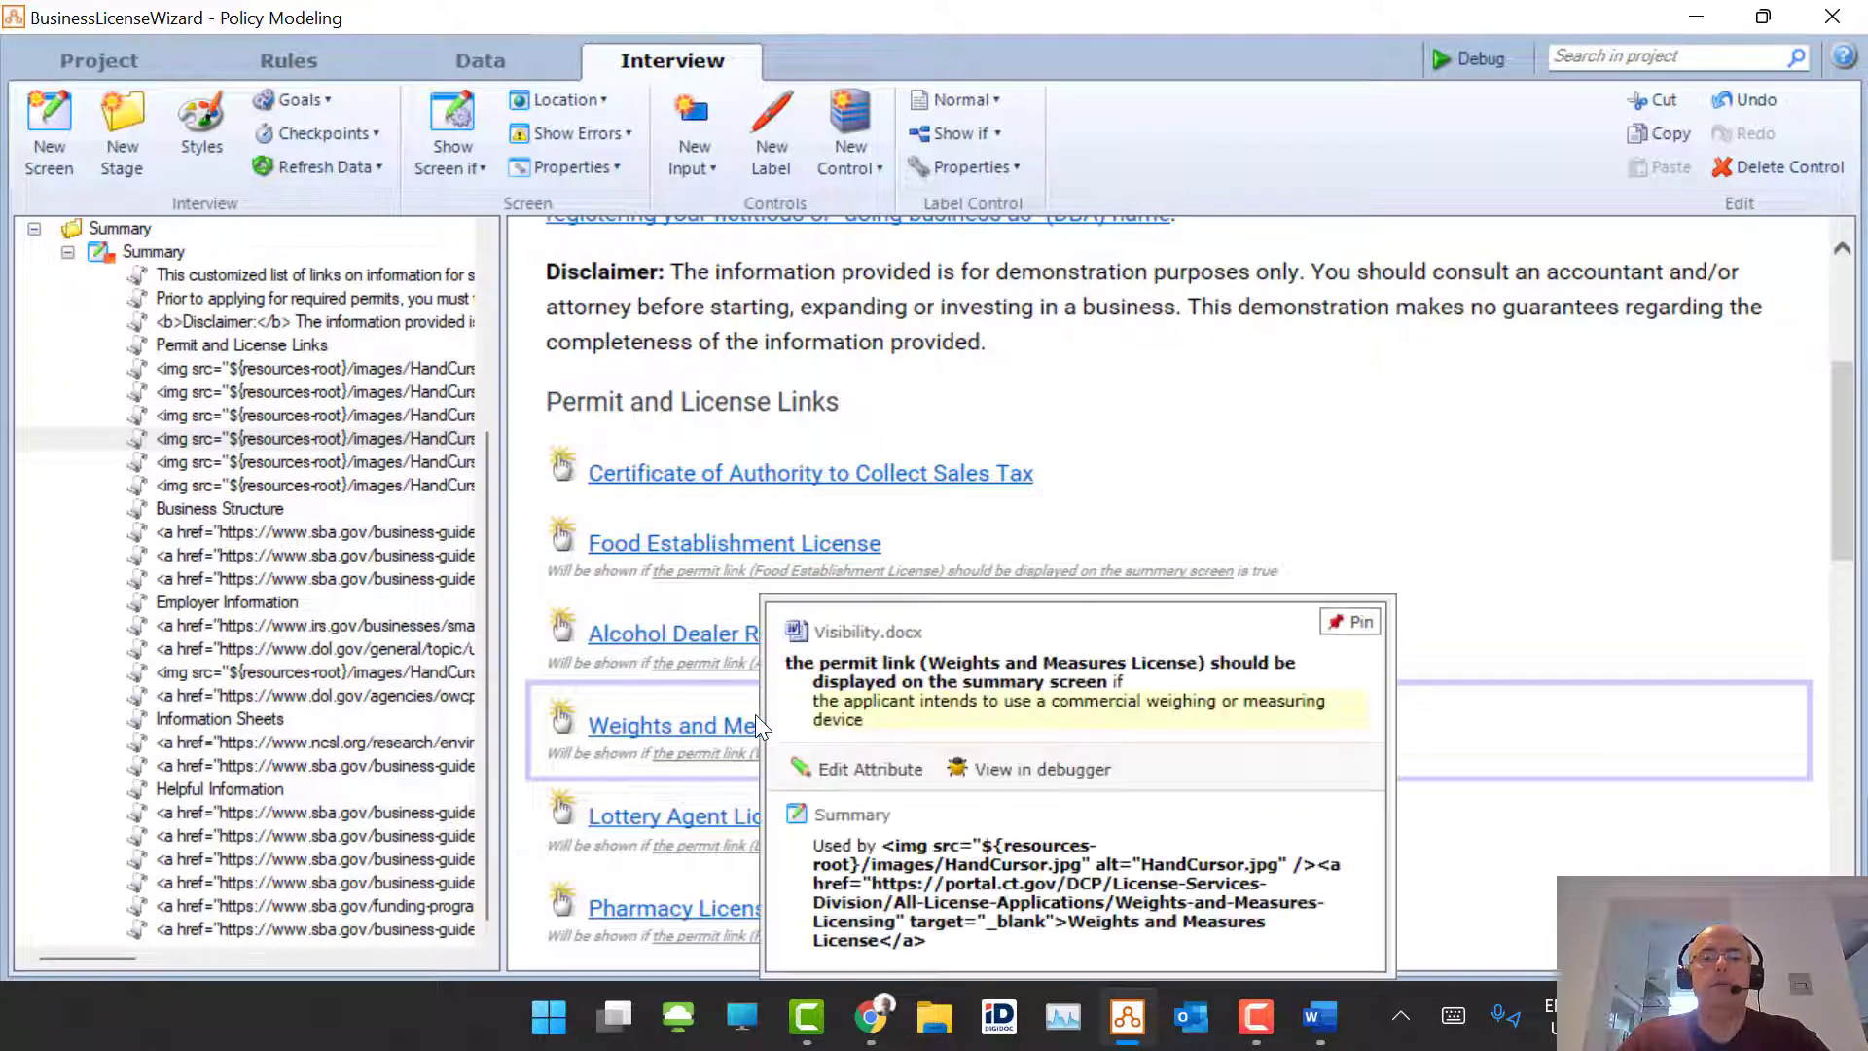
left_click(1041, 689)
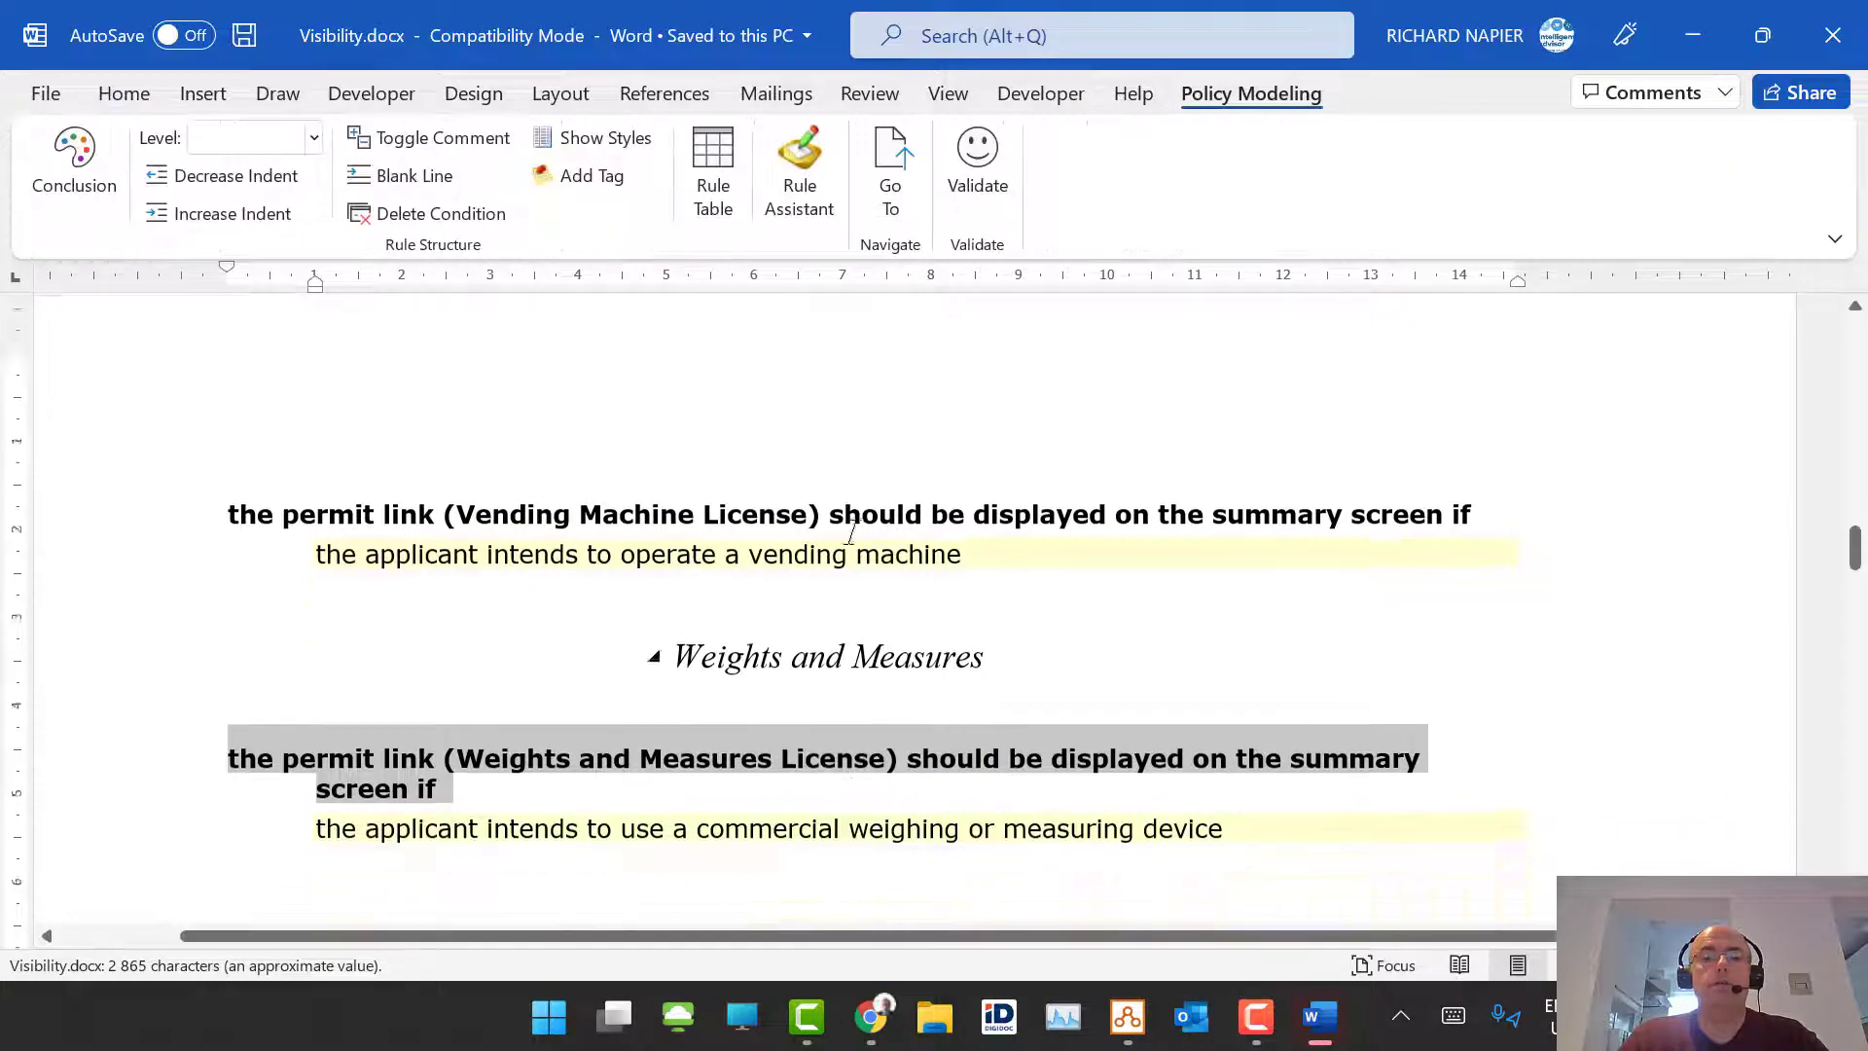
Step: Add "or" and the condition "the applicant intends to provide head massage services" to the Weights and Measures License rule, using the Rule Assistant
left_click(1289, 581)
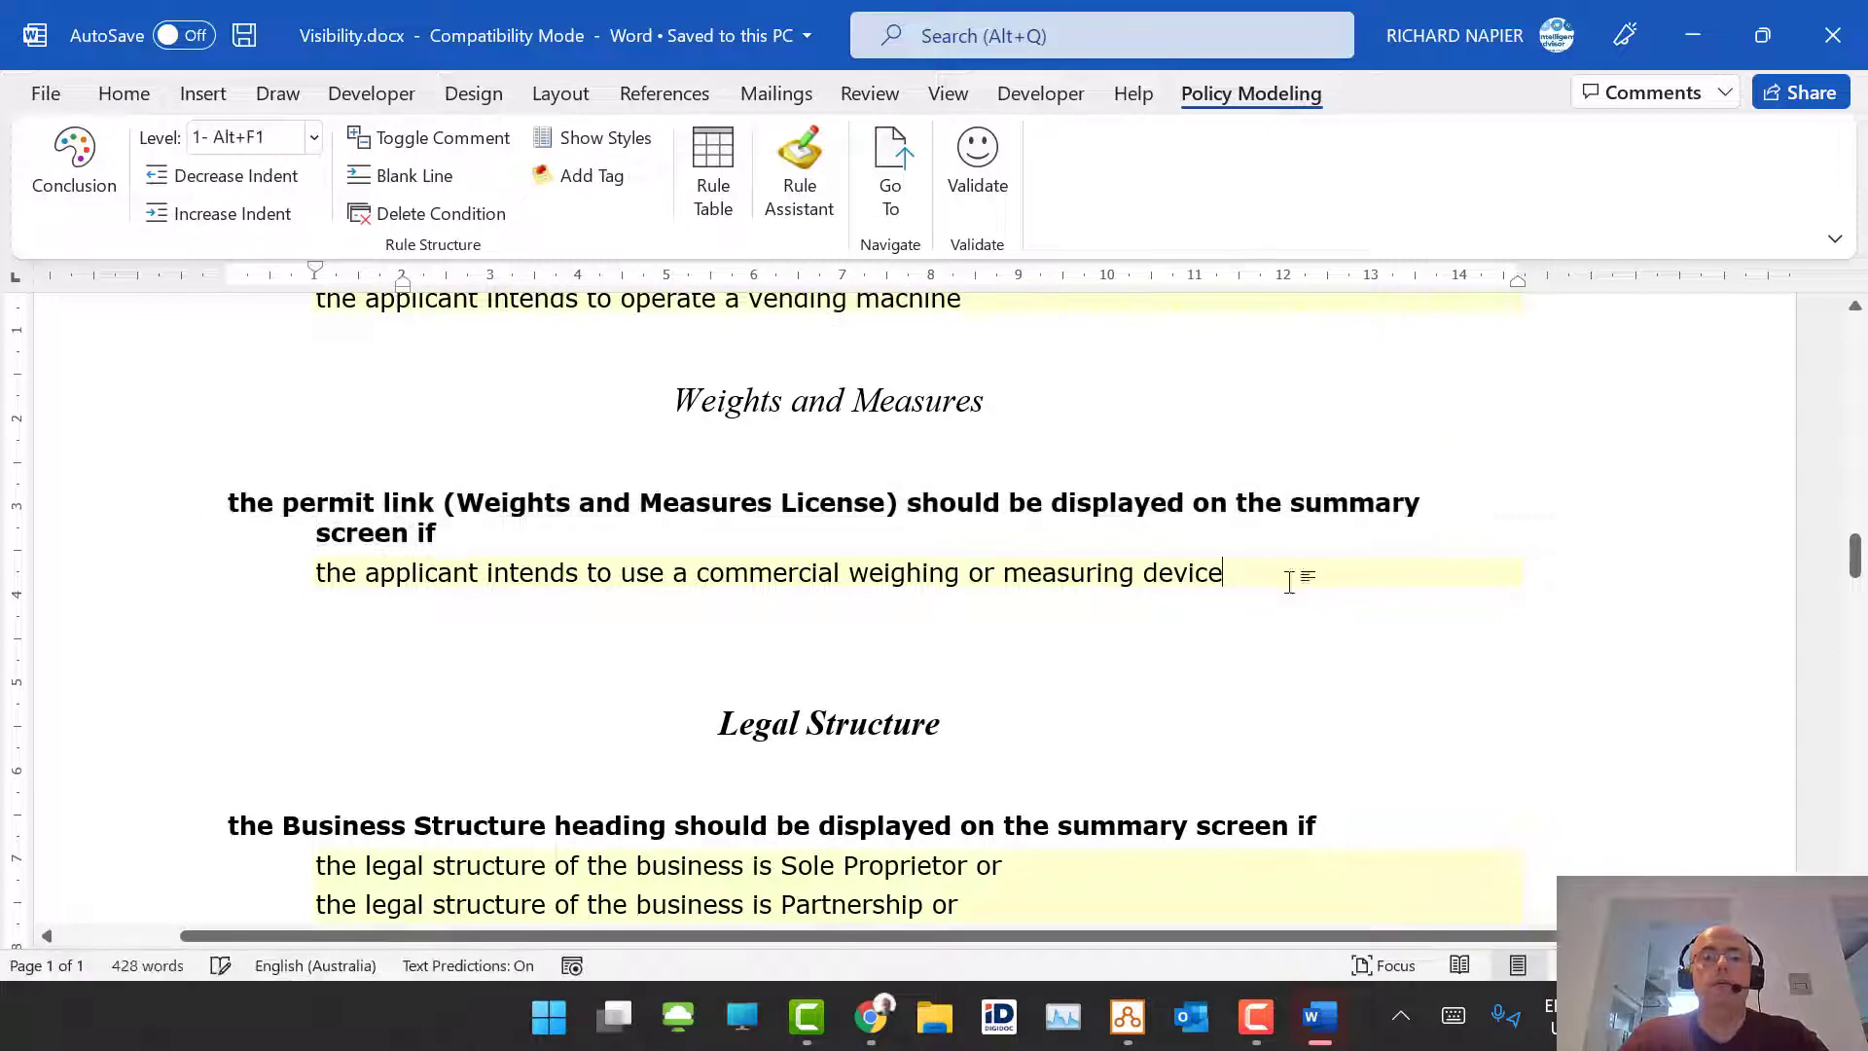
type("or")
key("Return")
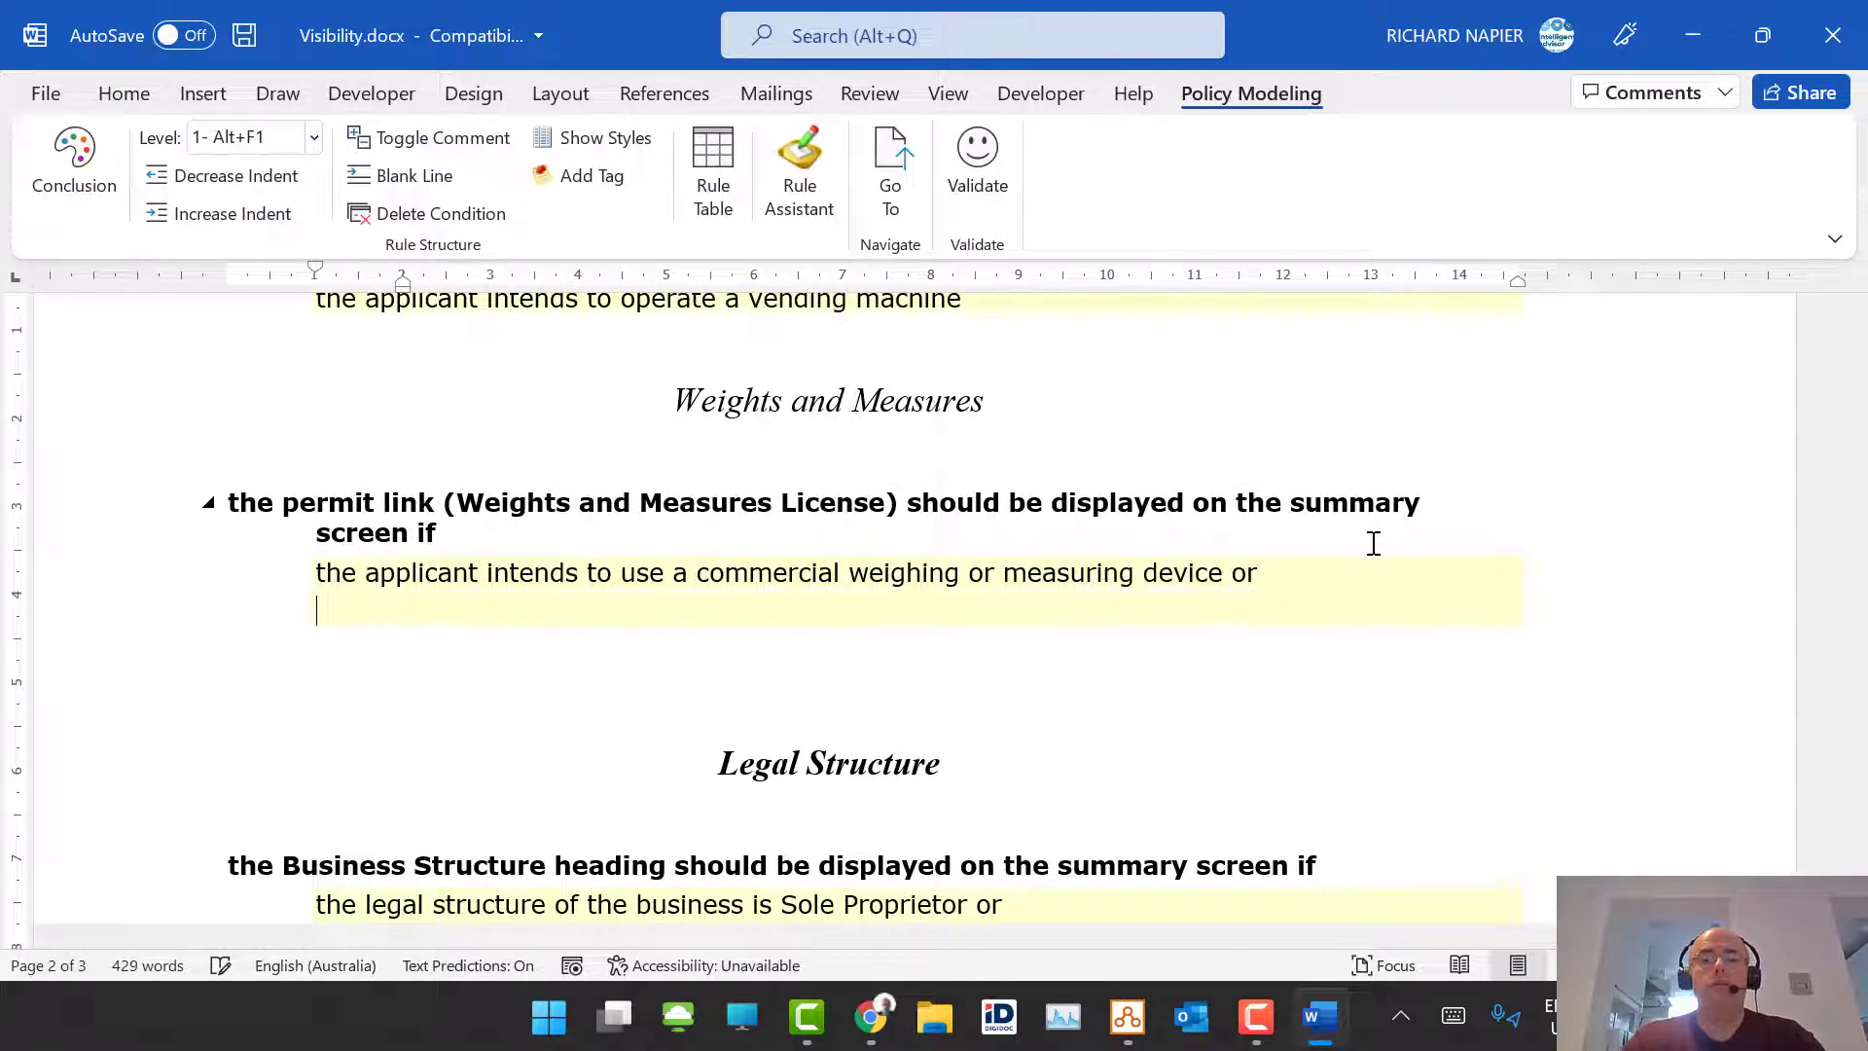
left_click(798, 163)
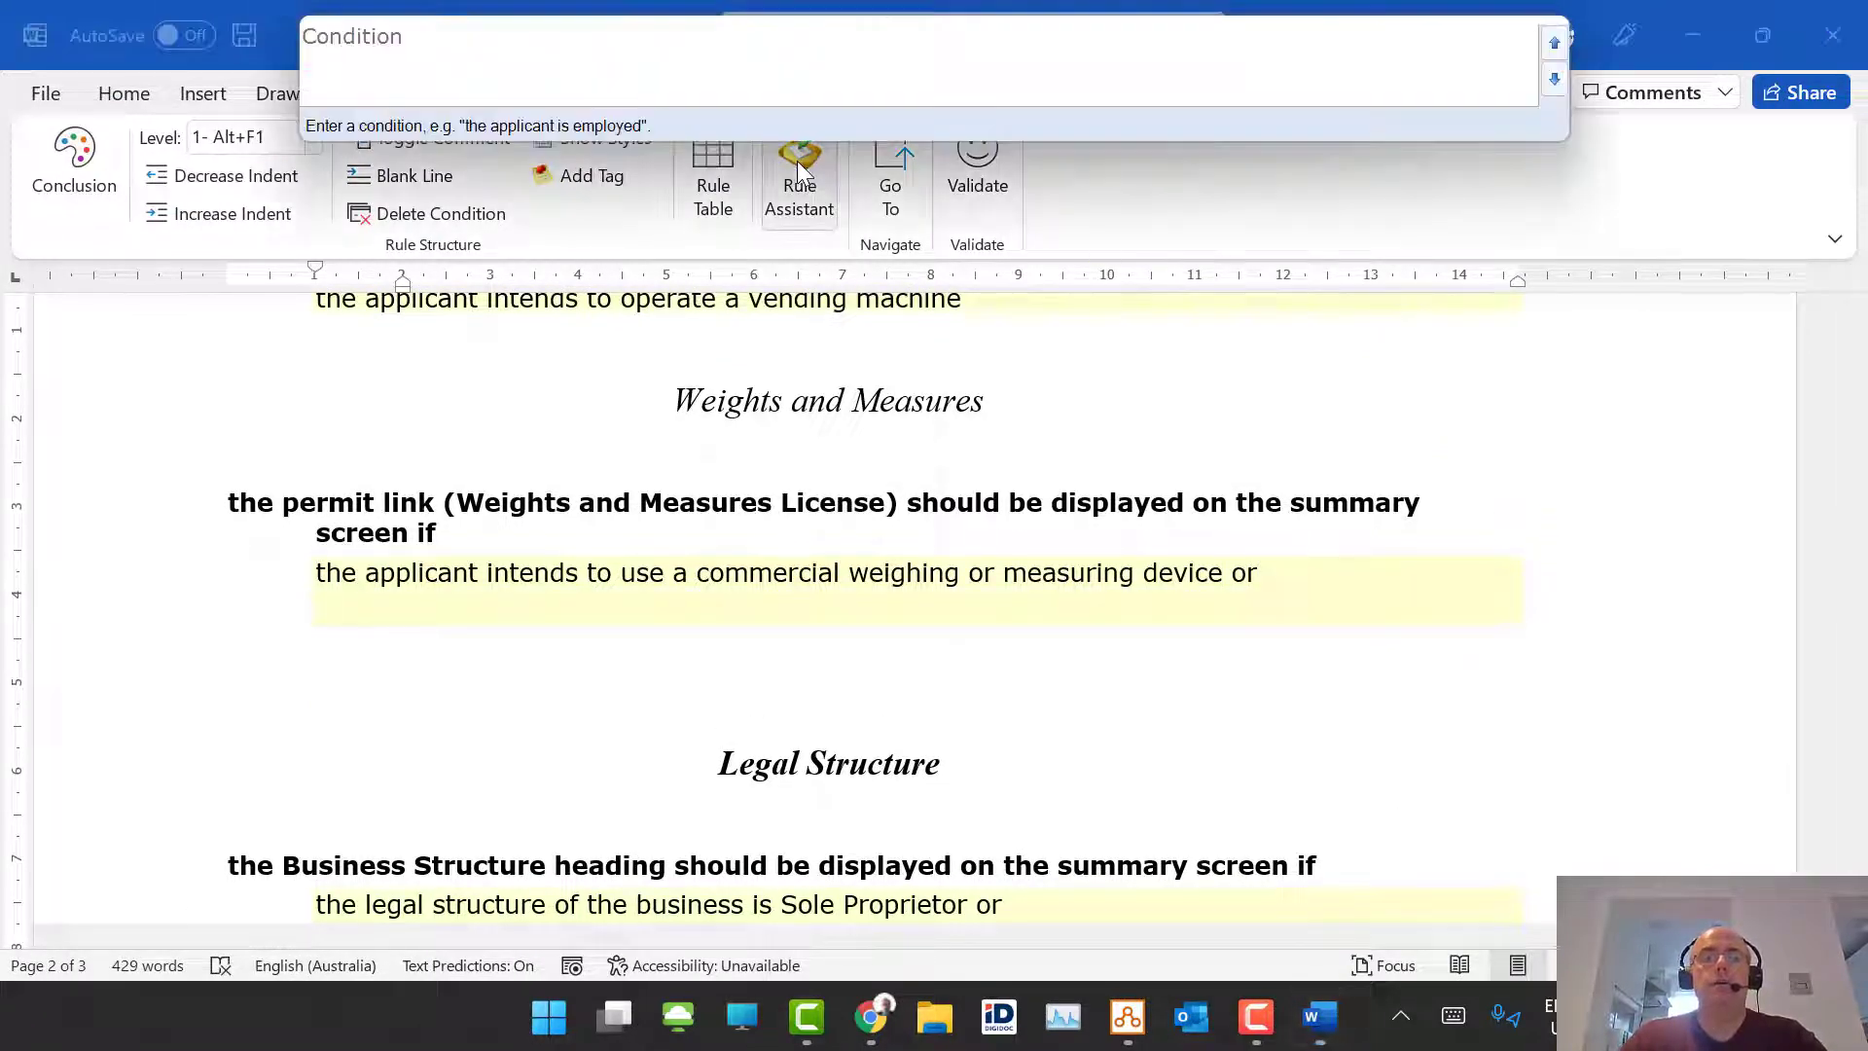
type("the ap")
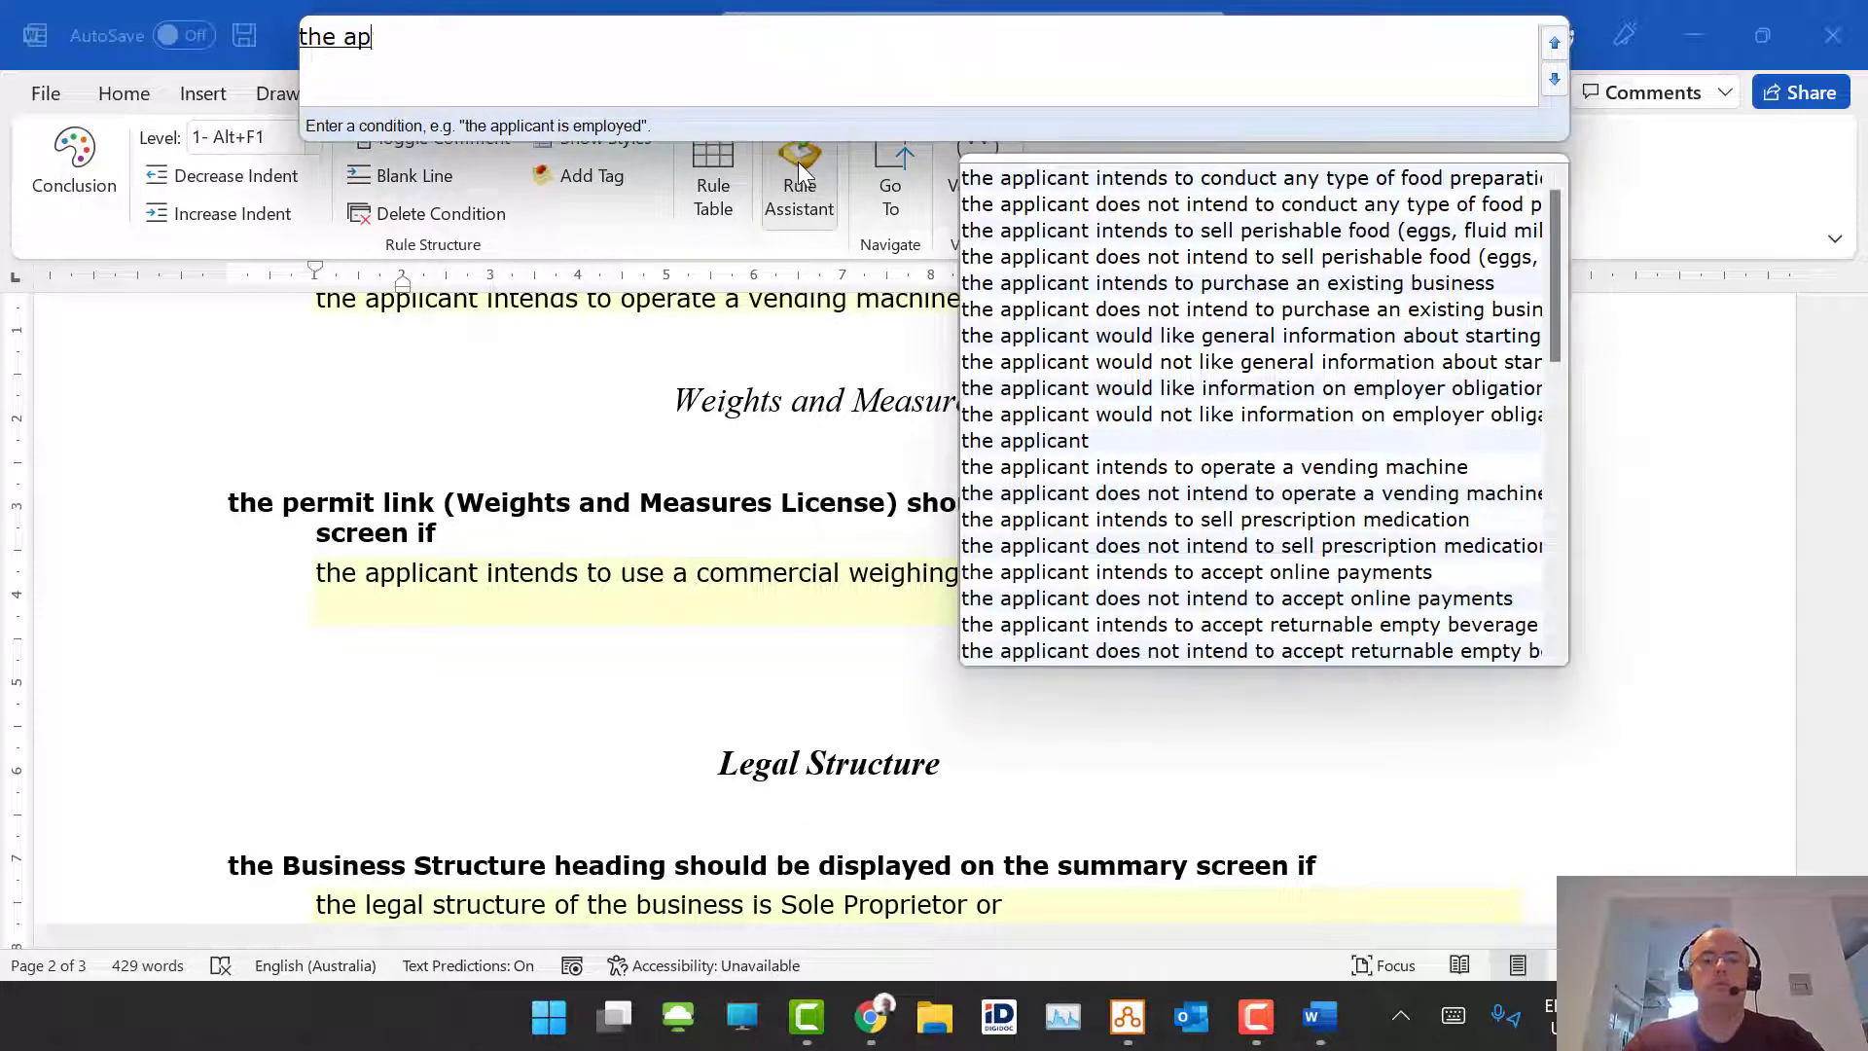
type("plicant in")
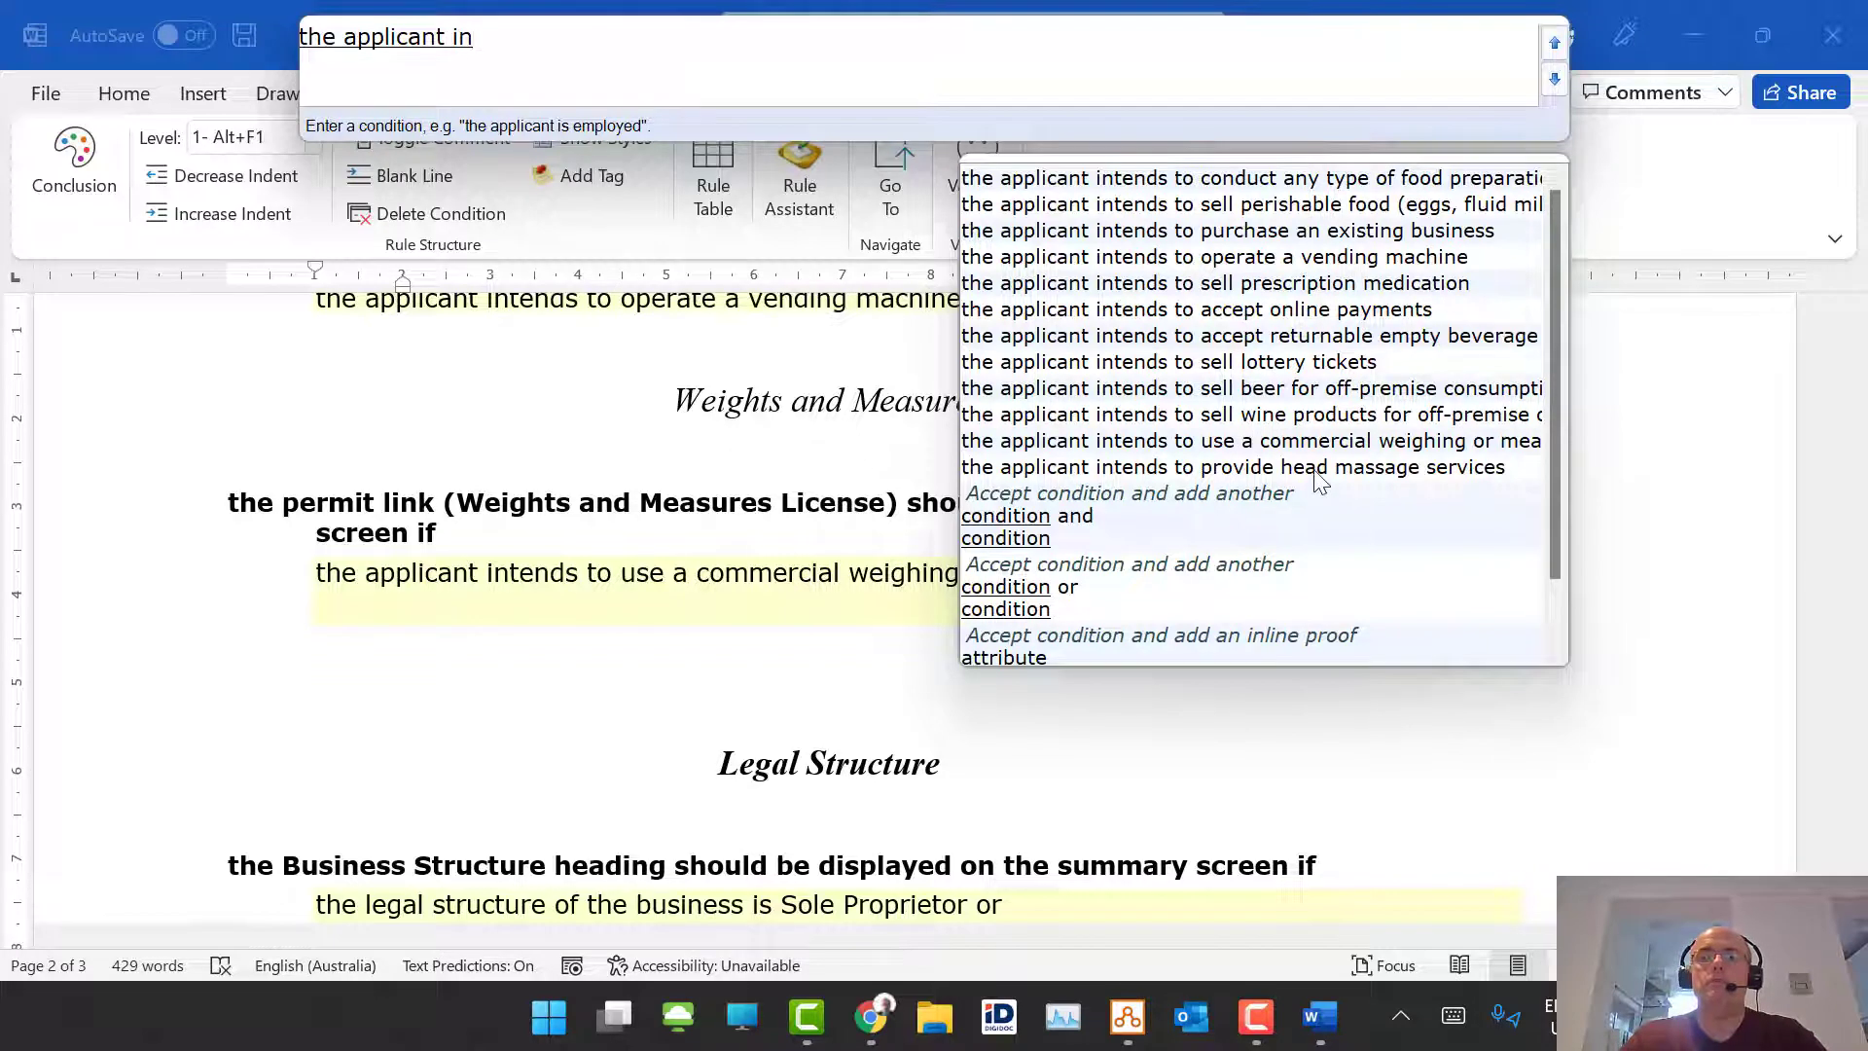
left_click(1314, 470)
key("Return")
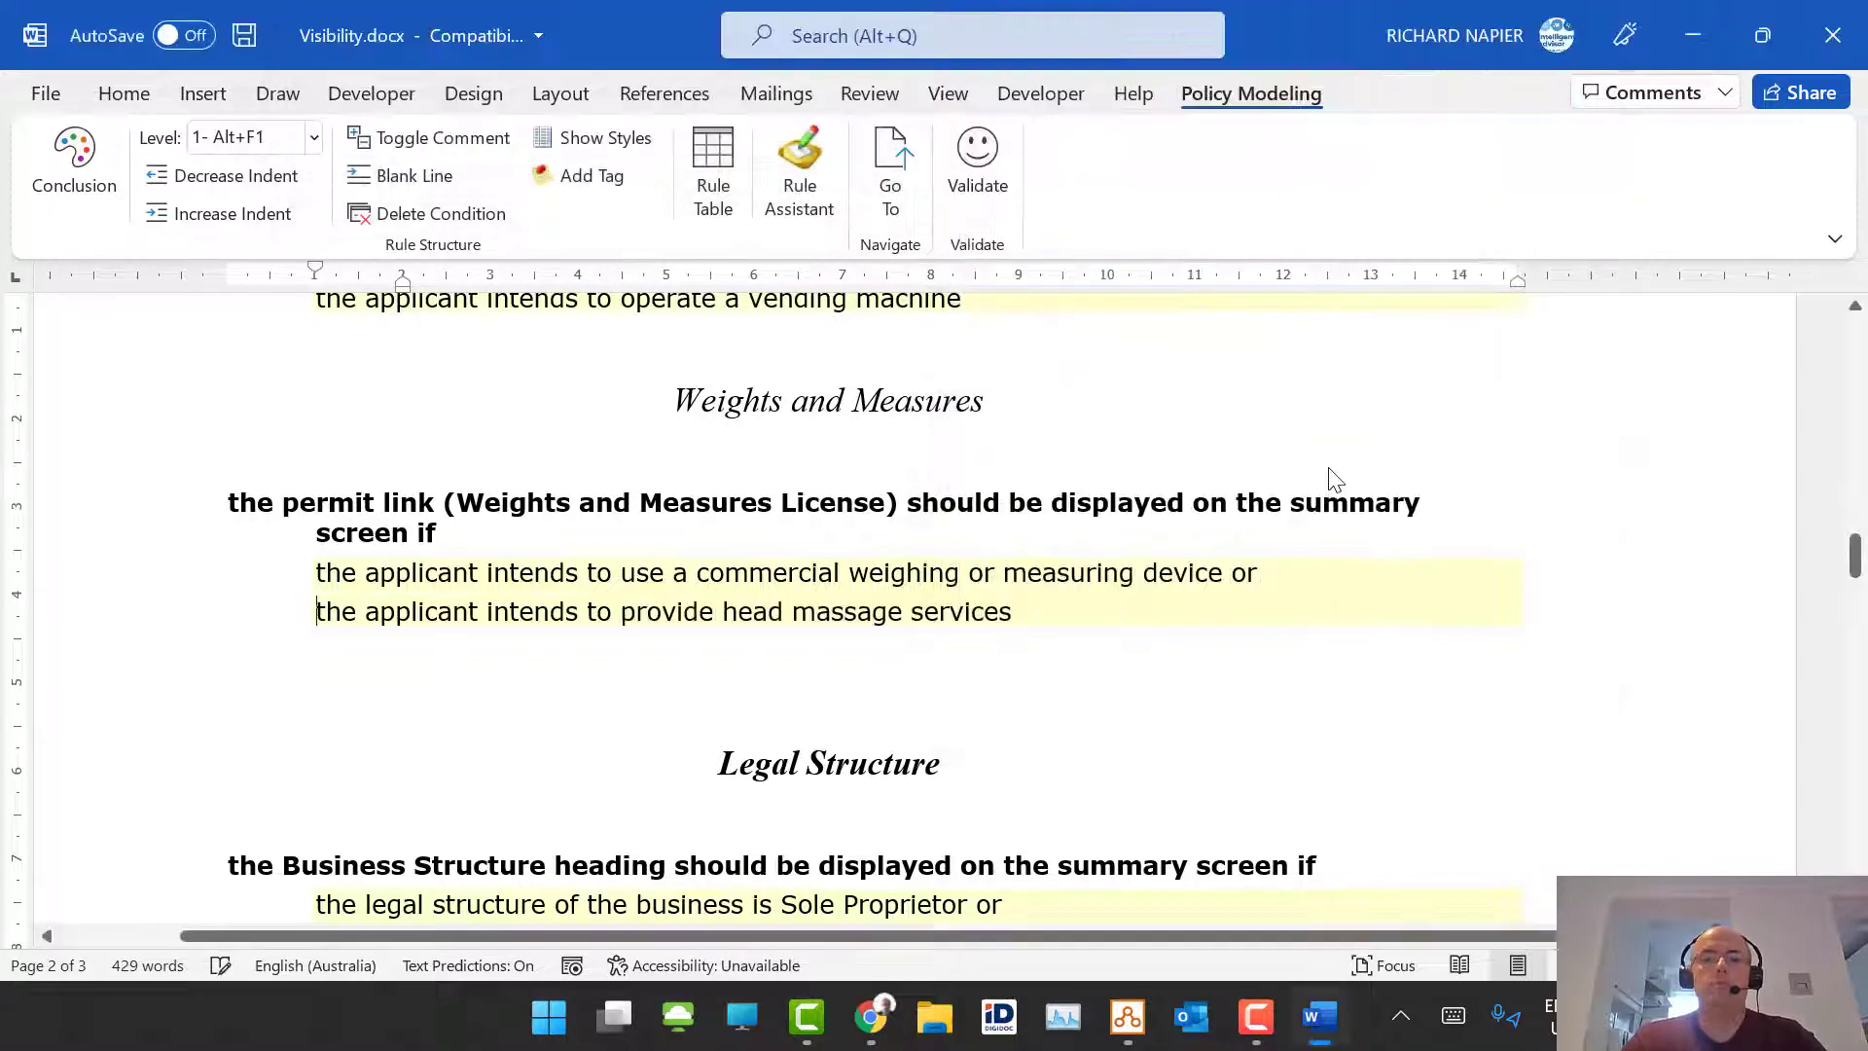
Step: Validate the Visibility.docx rules and look over the other link visibility rules in the document
left_click(982, 170)
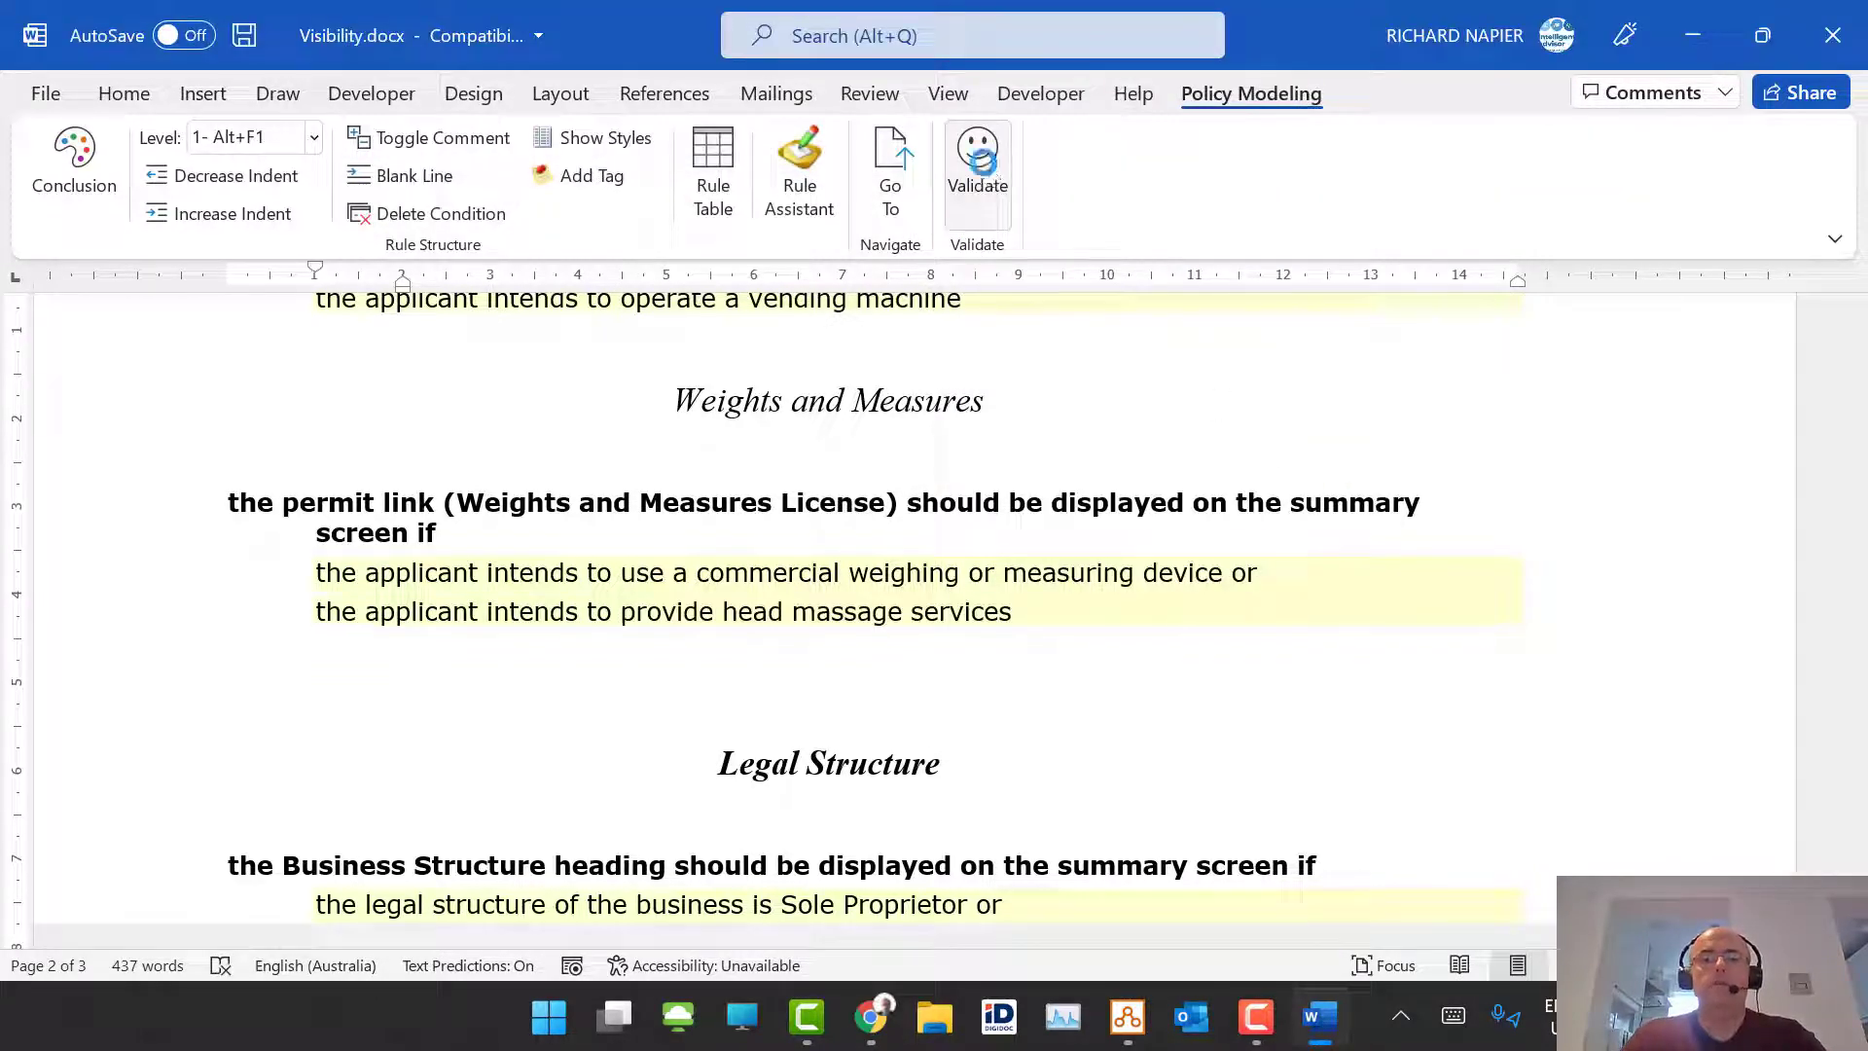
left_click(986, 610)
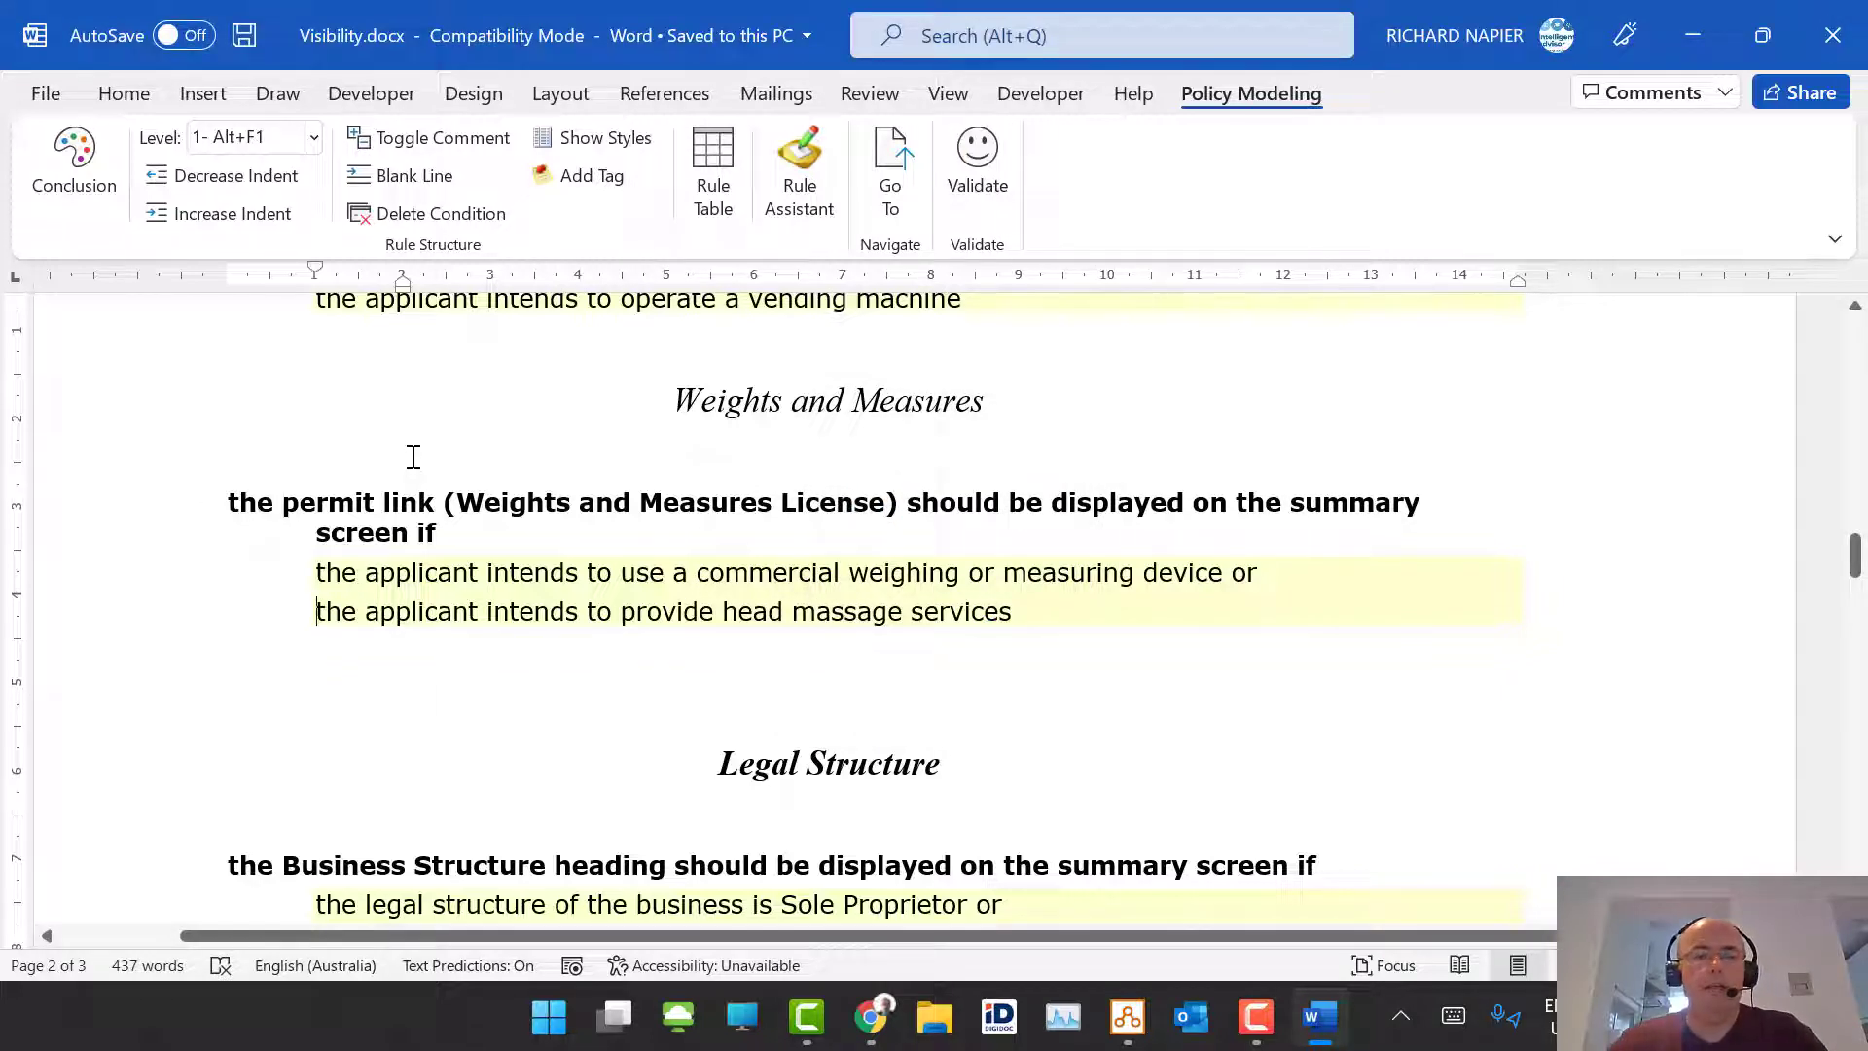
scroll(542, 555, "down", 5)
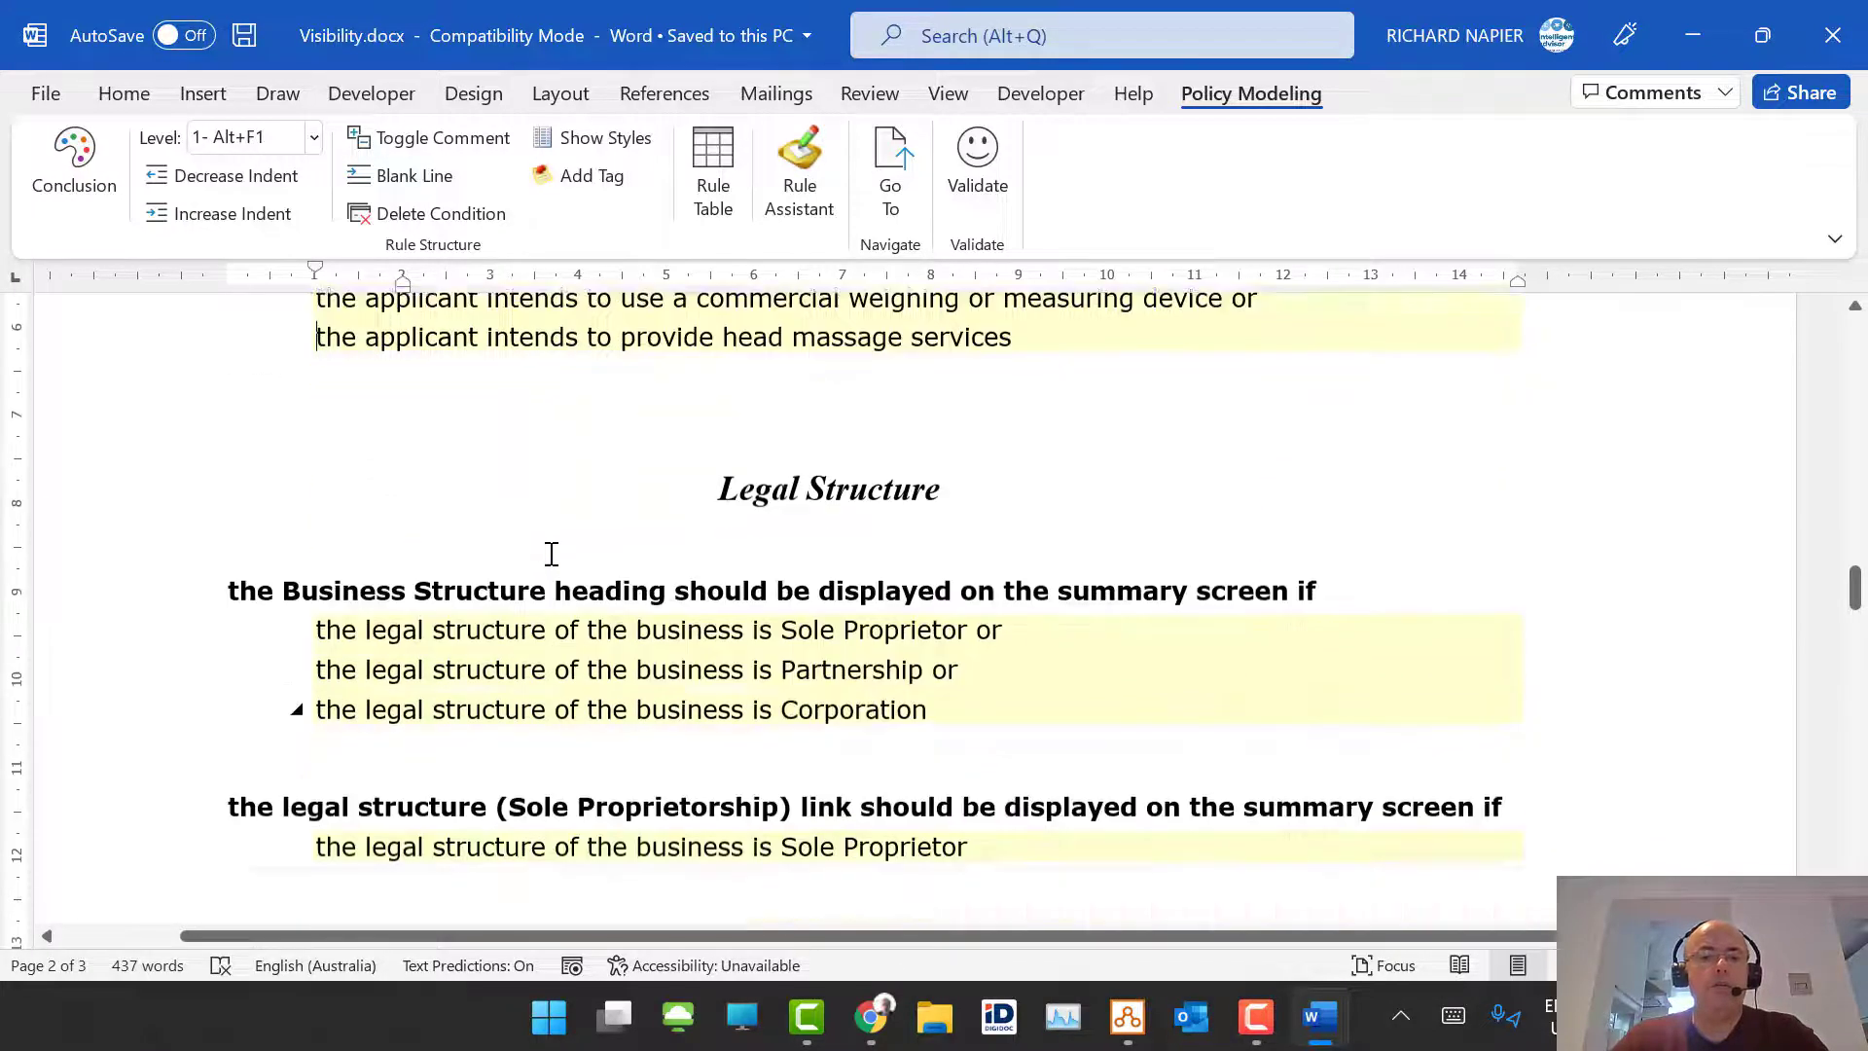
scroll(831, 601, "down", 5)
scroll(831, 601, "up", 10)
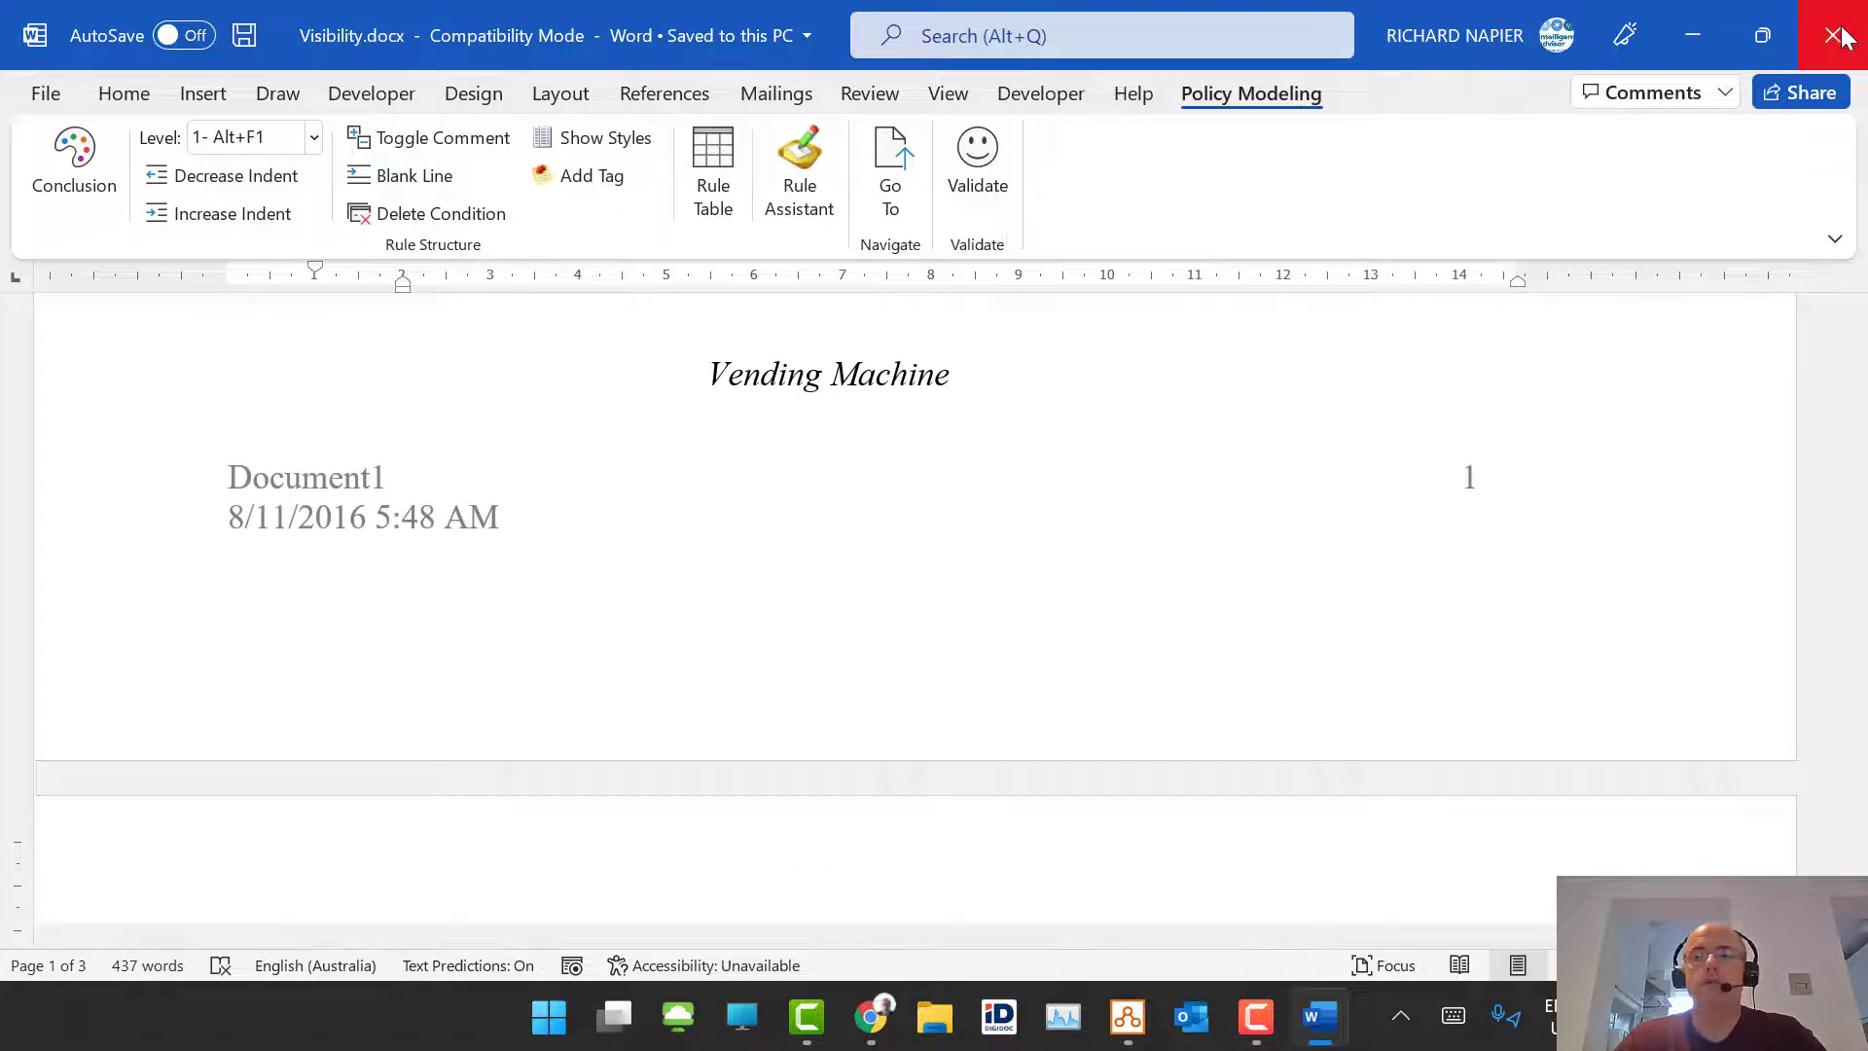
Step: Switch to Policy Modeling and restart the interview from the beginning in the debugger
key("alt+Tab")
scroll(1260, 382, "up", 3)
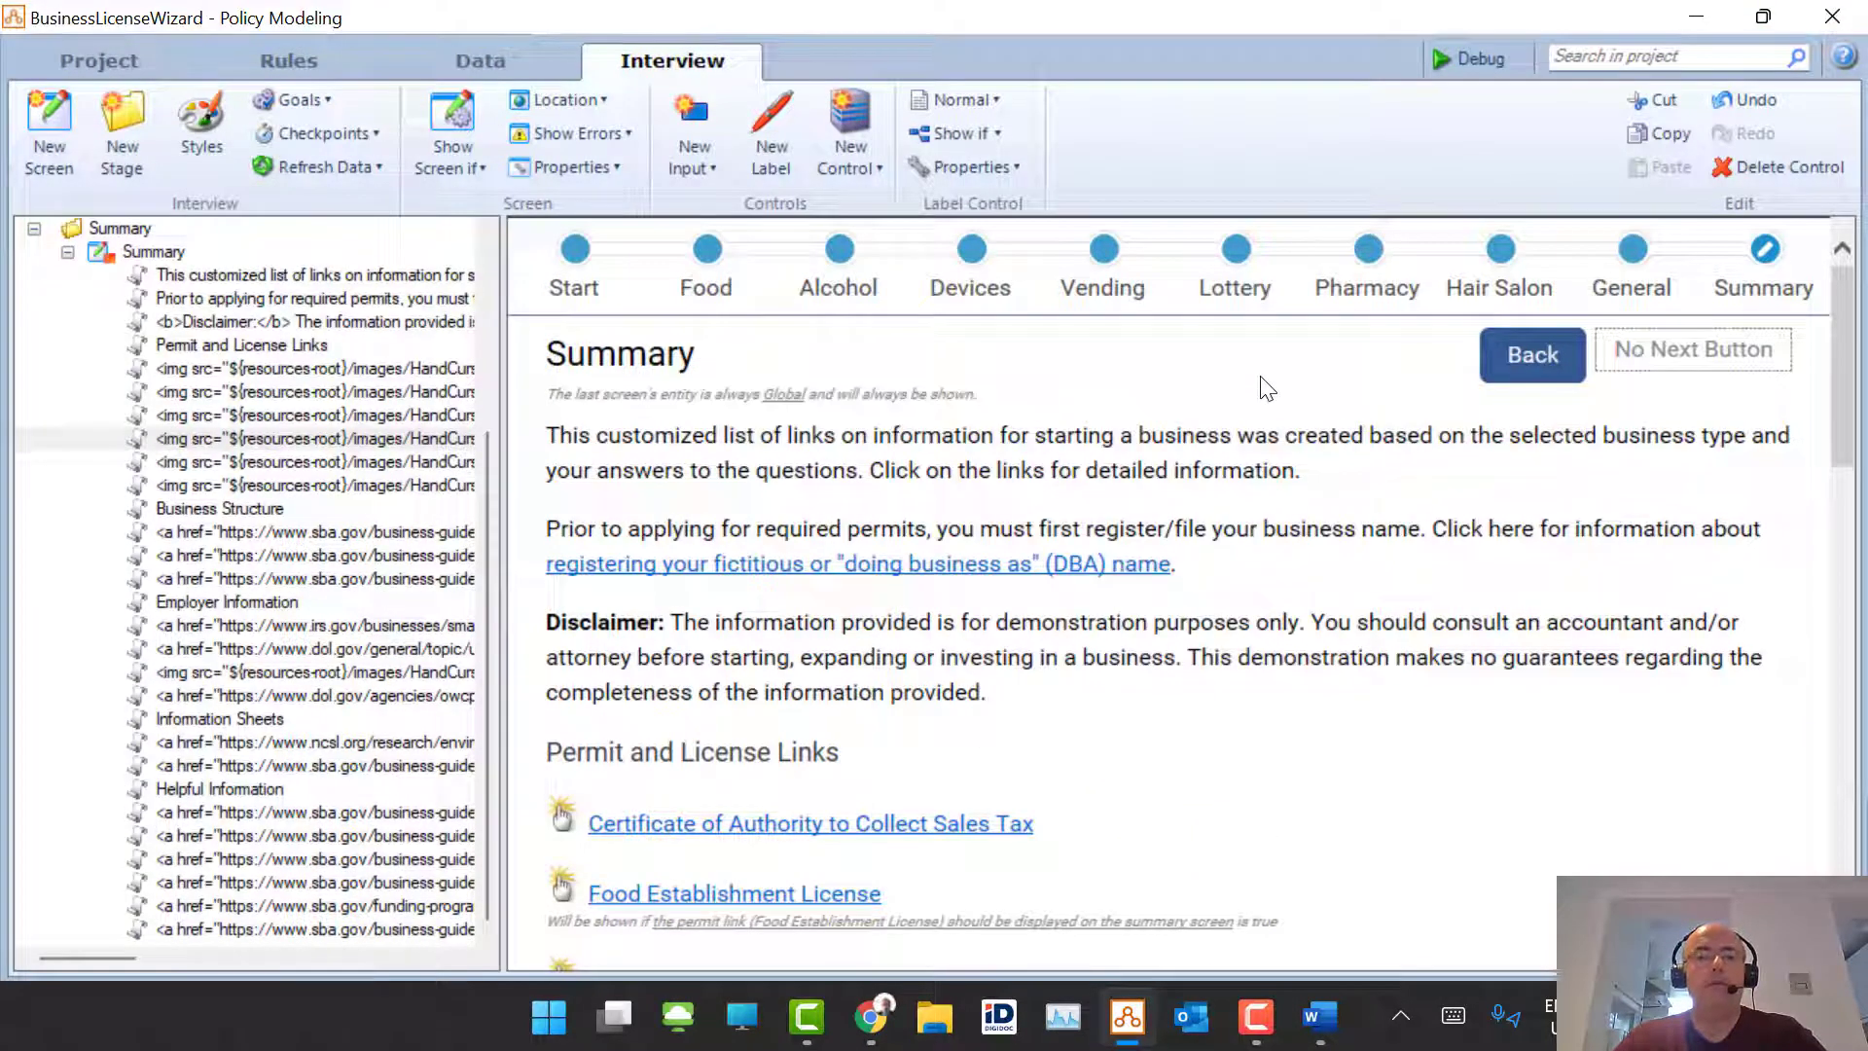
left_click(1474, 60)
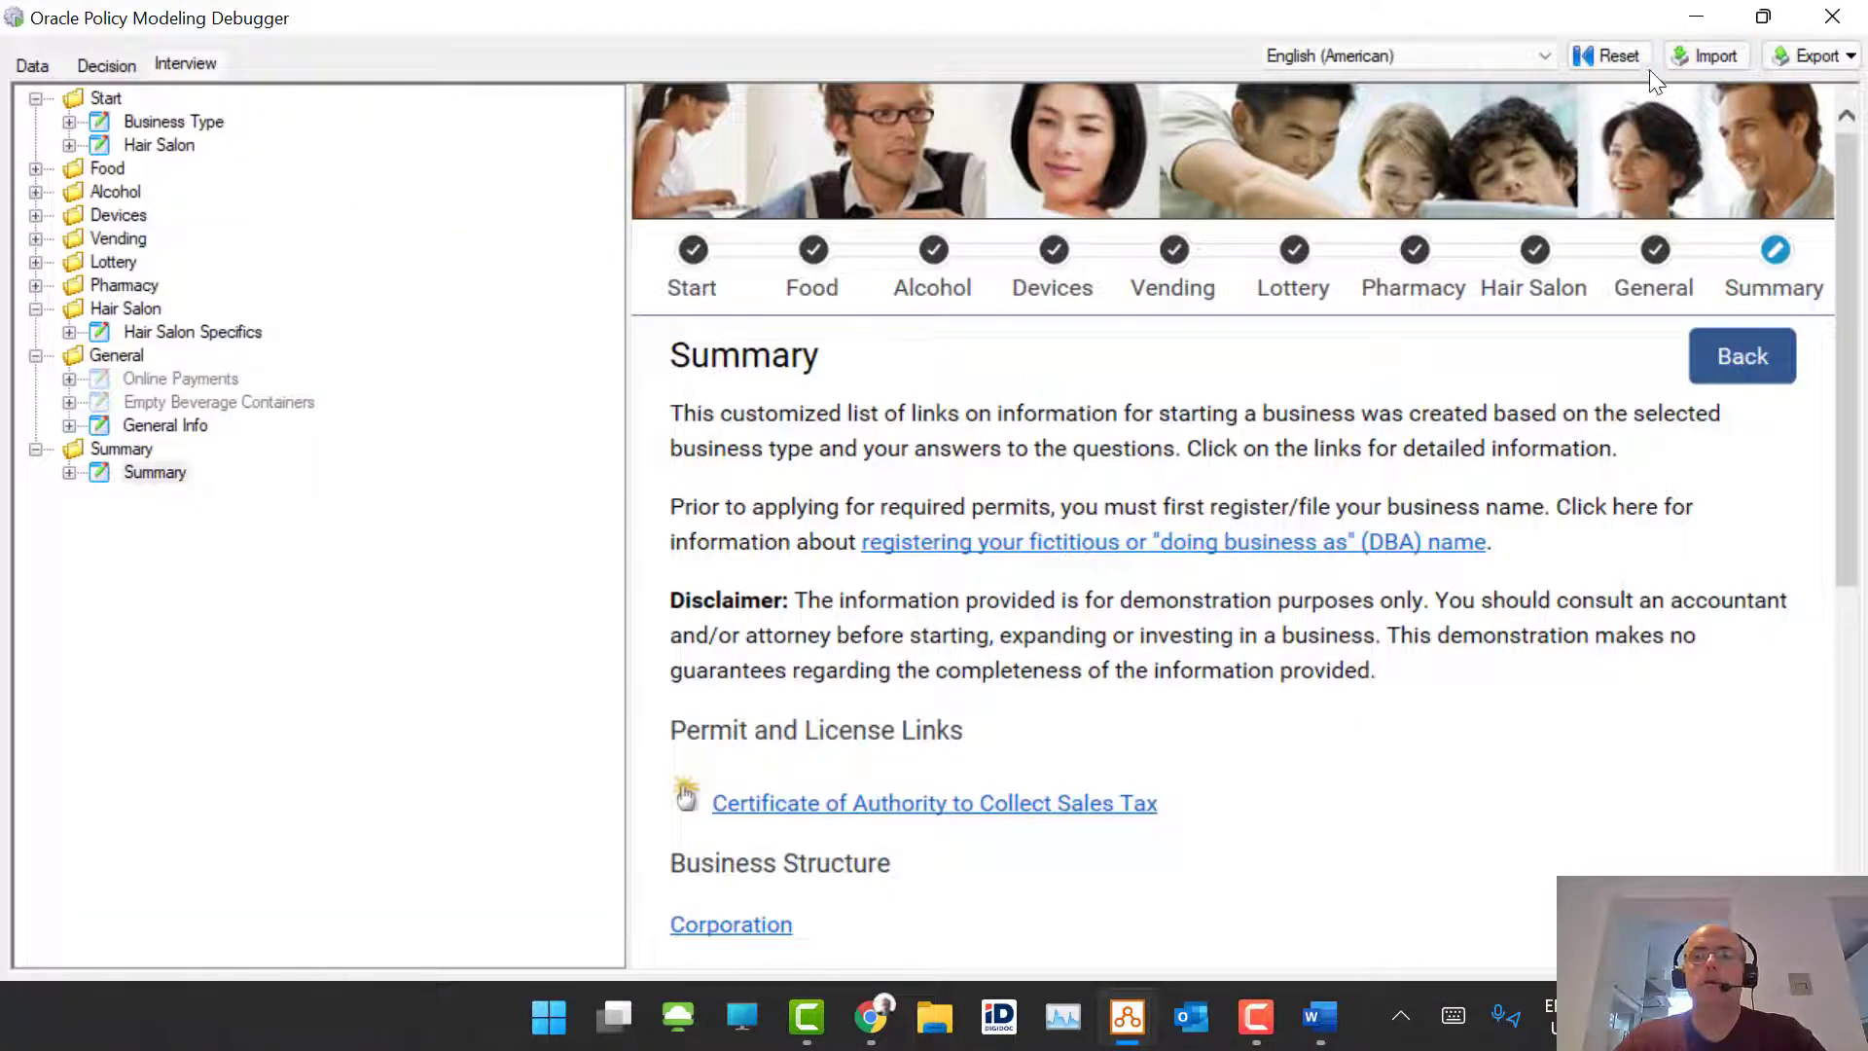
left_click(1615, 53)
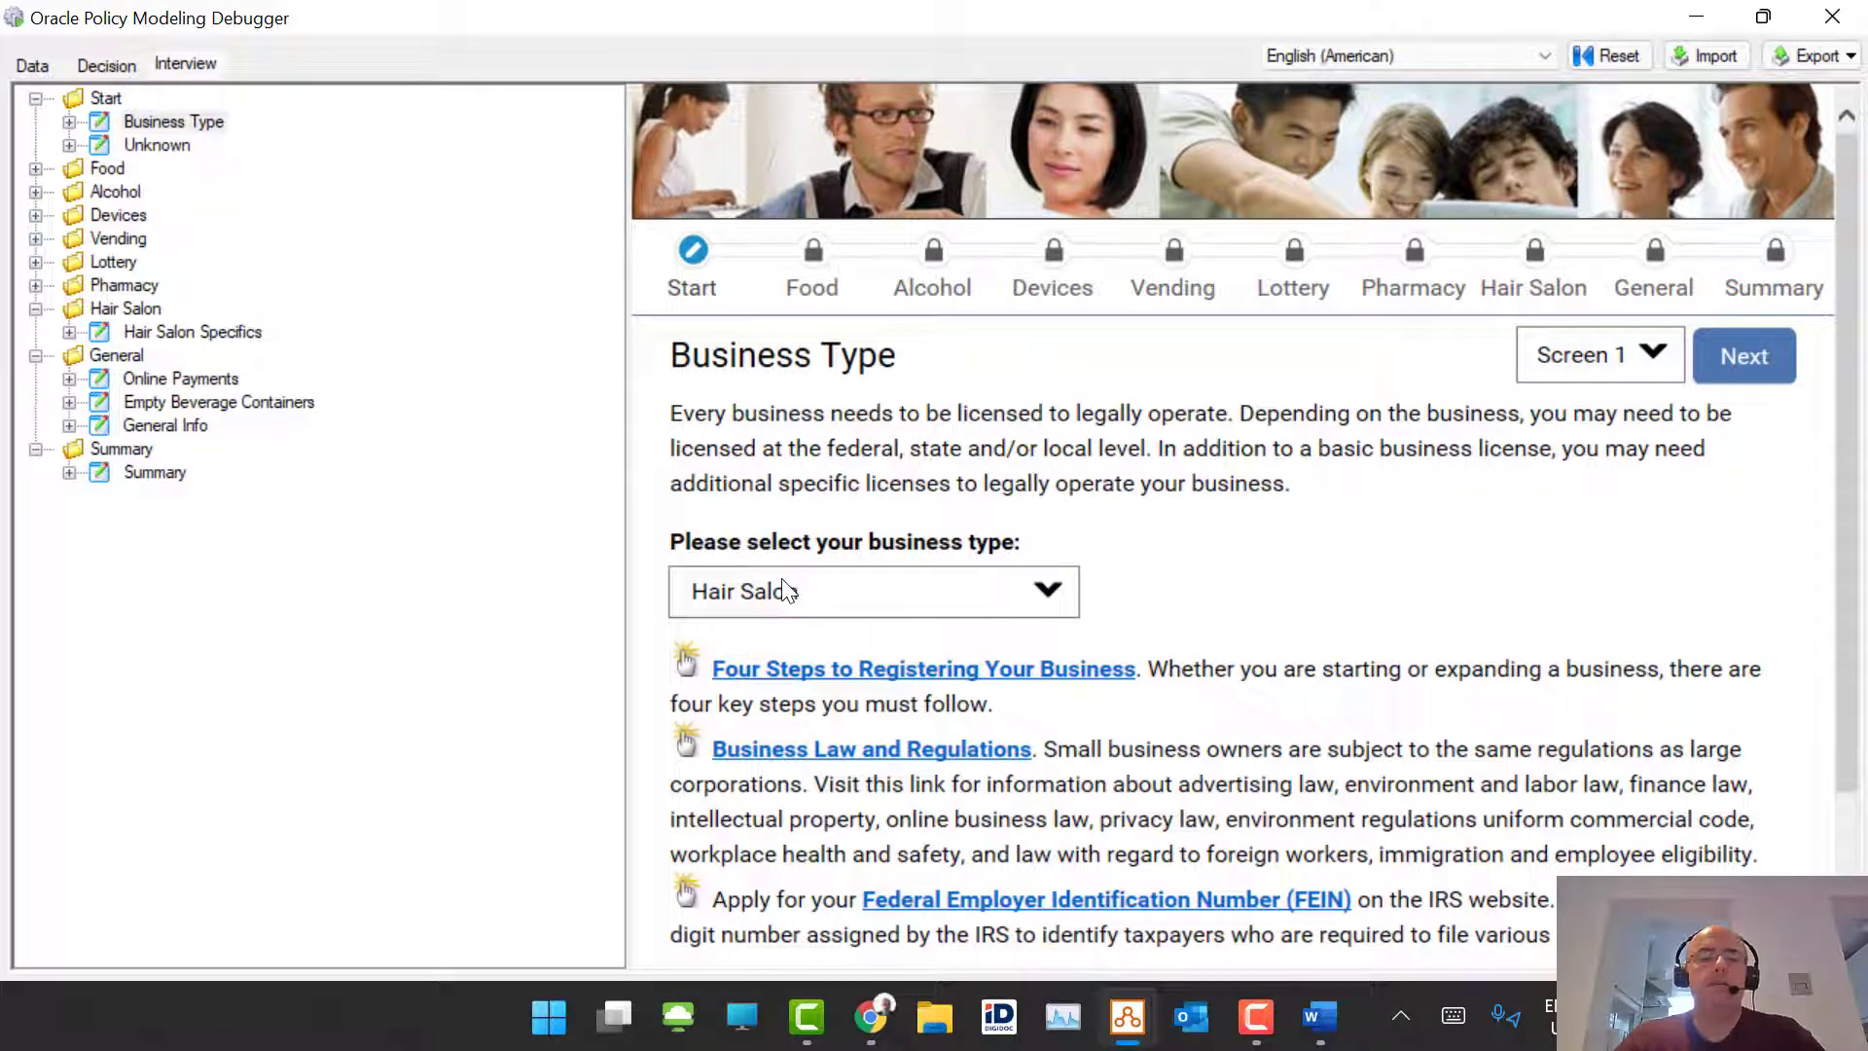
Step: Fill in the Start stage for a Hair Salon with 1-10 employees, Sole Proprietor legal structure and a New business
left_click(1743, 356)
left_click(921, 662)
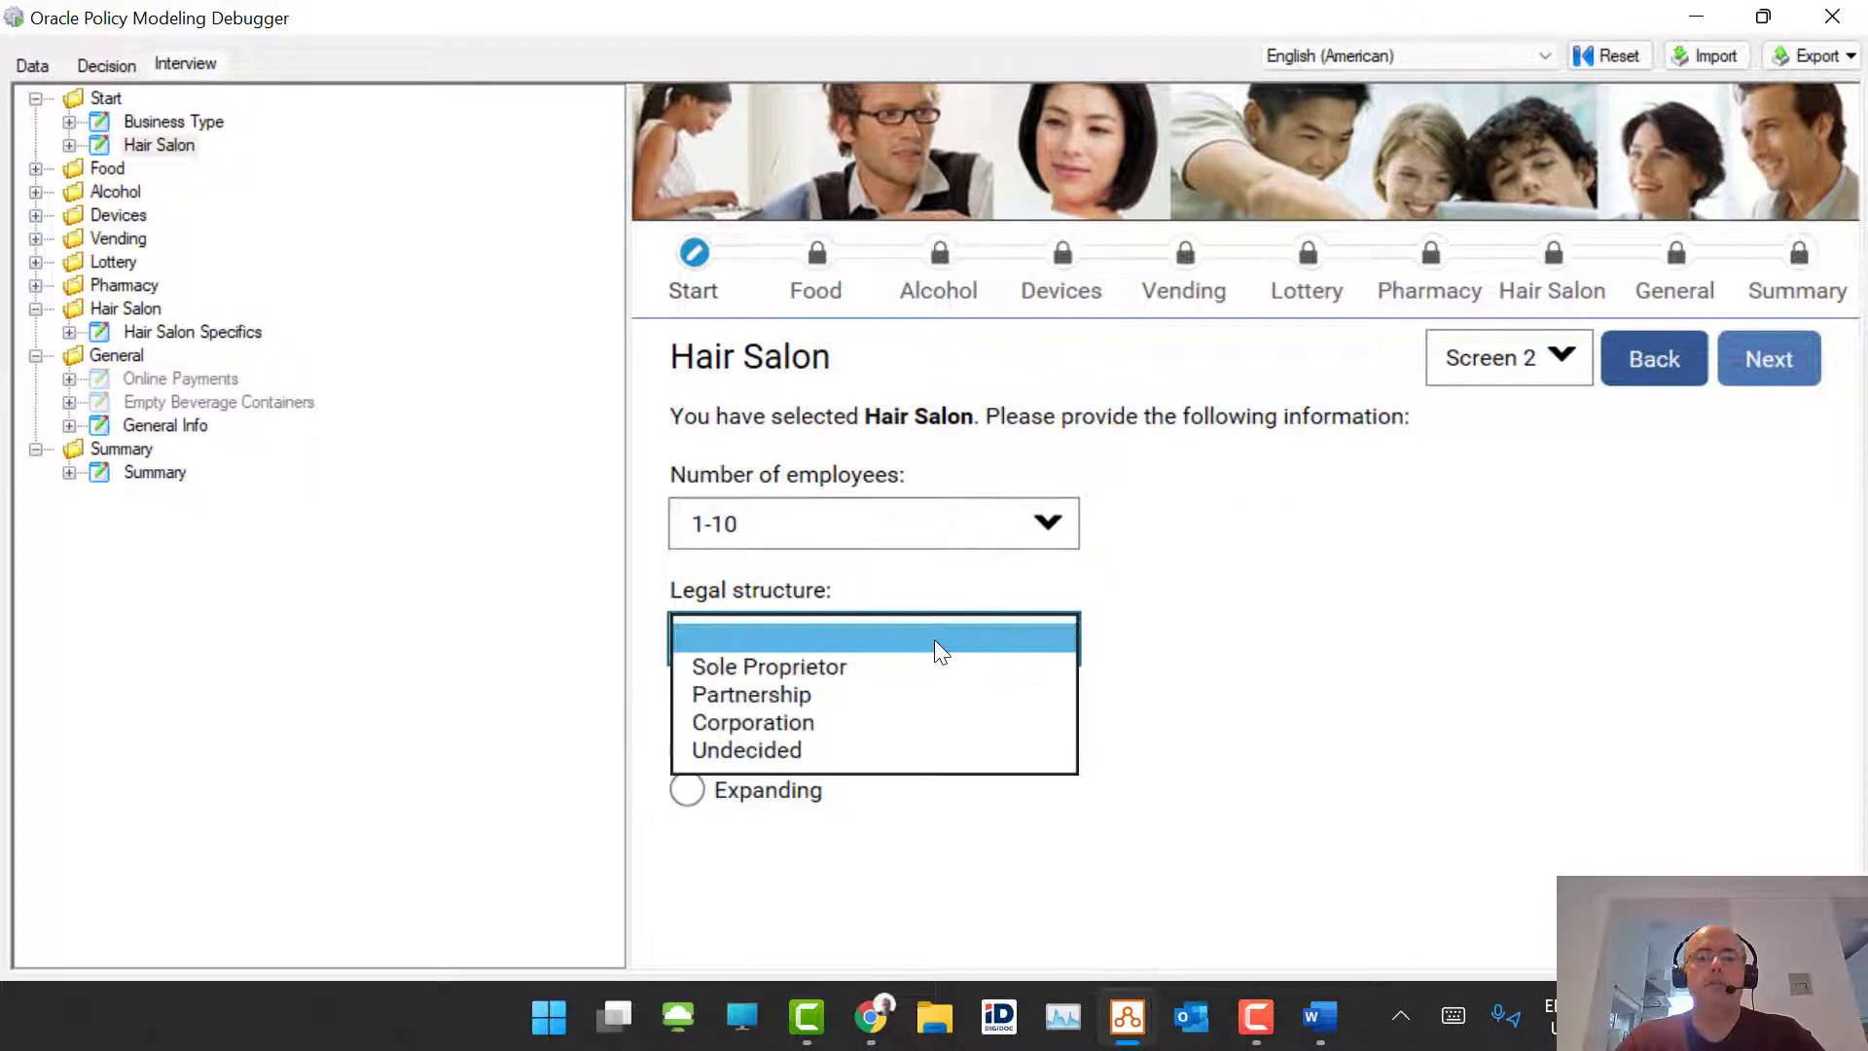
left_click(908, 680)
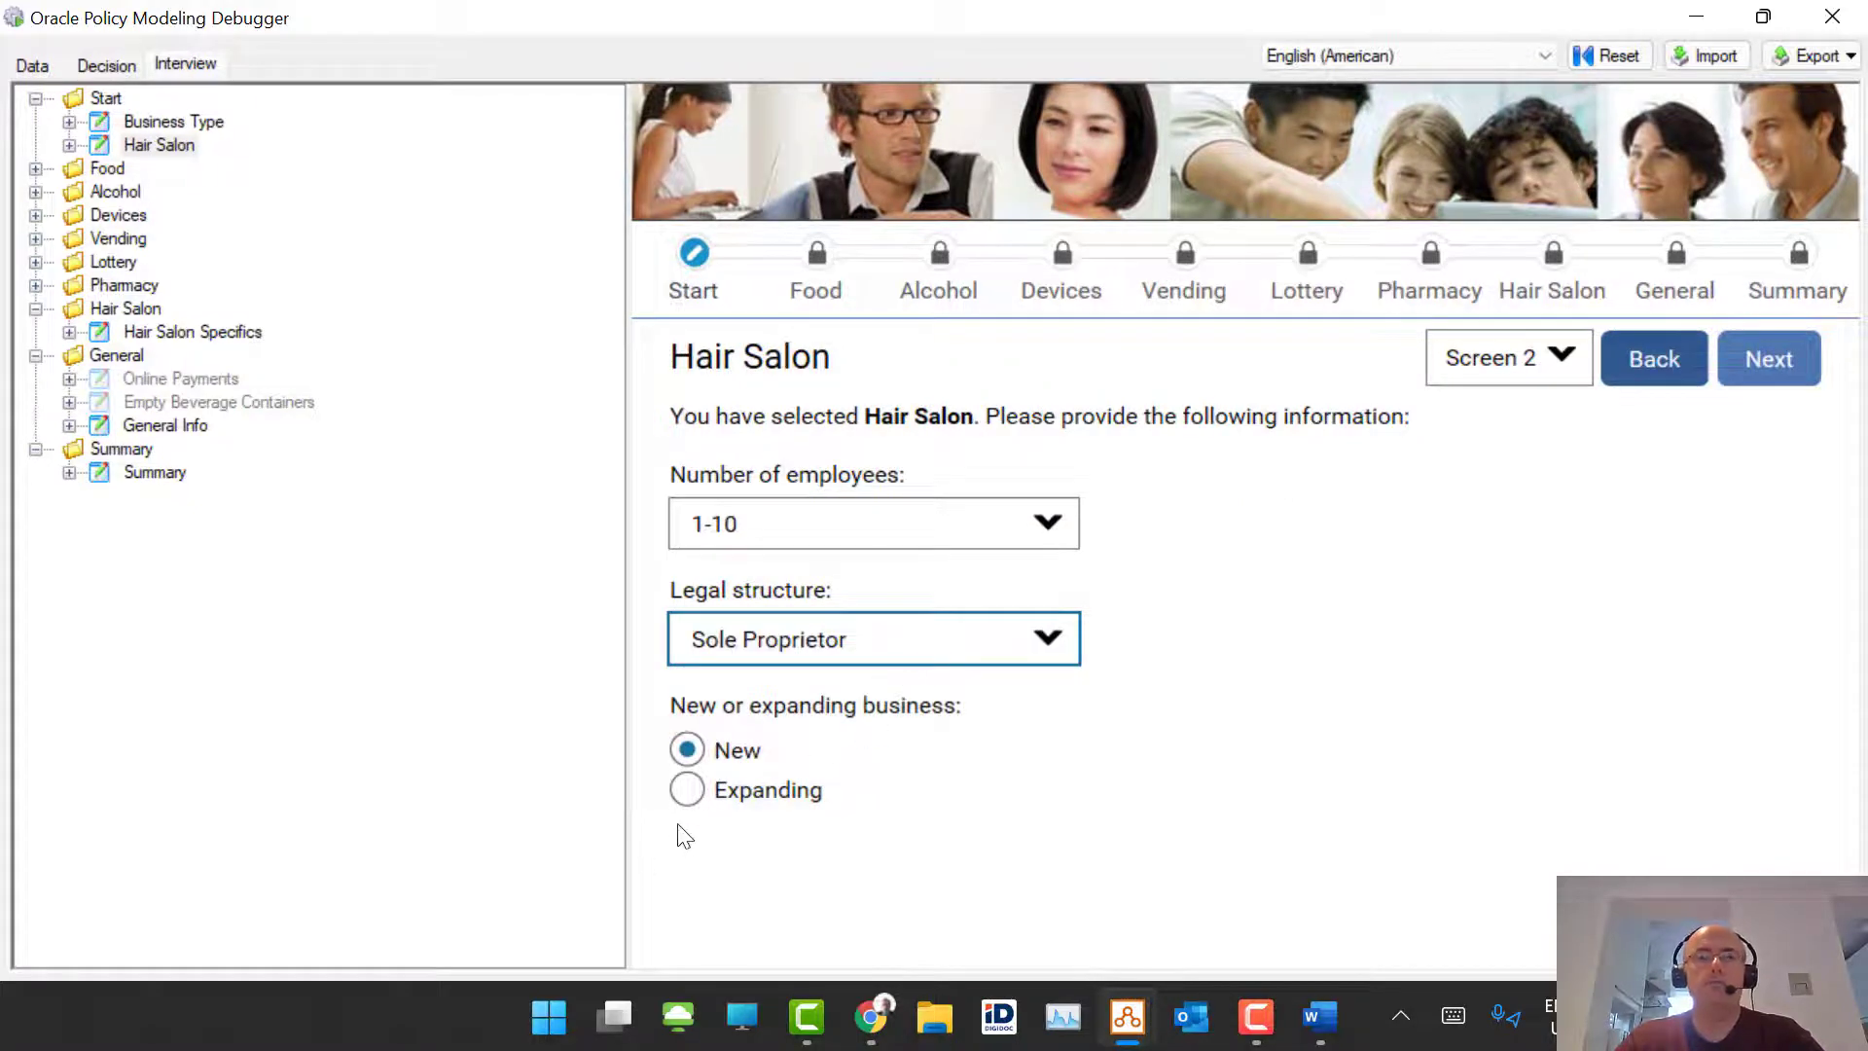
left_click(1770, 359)
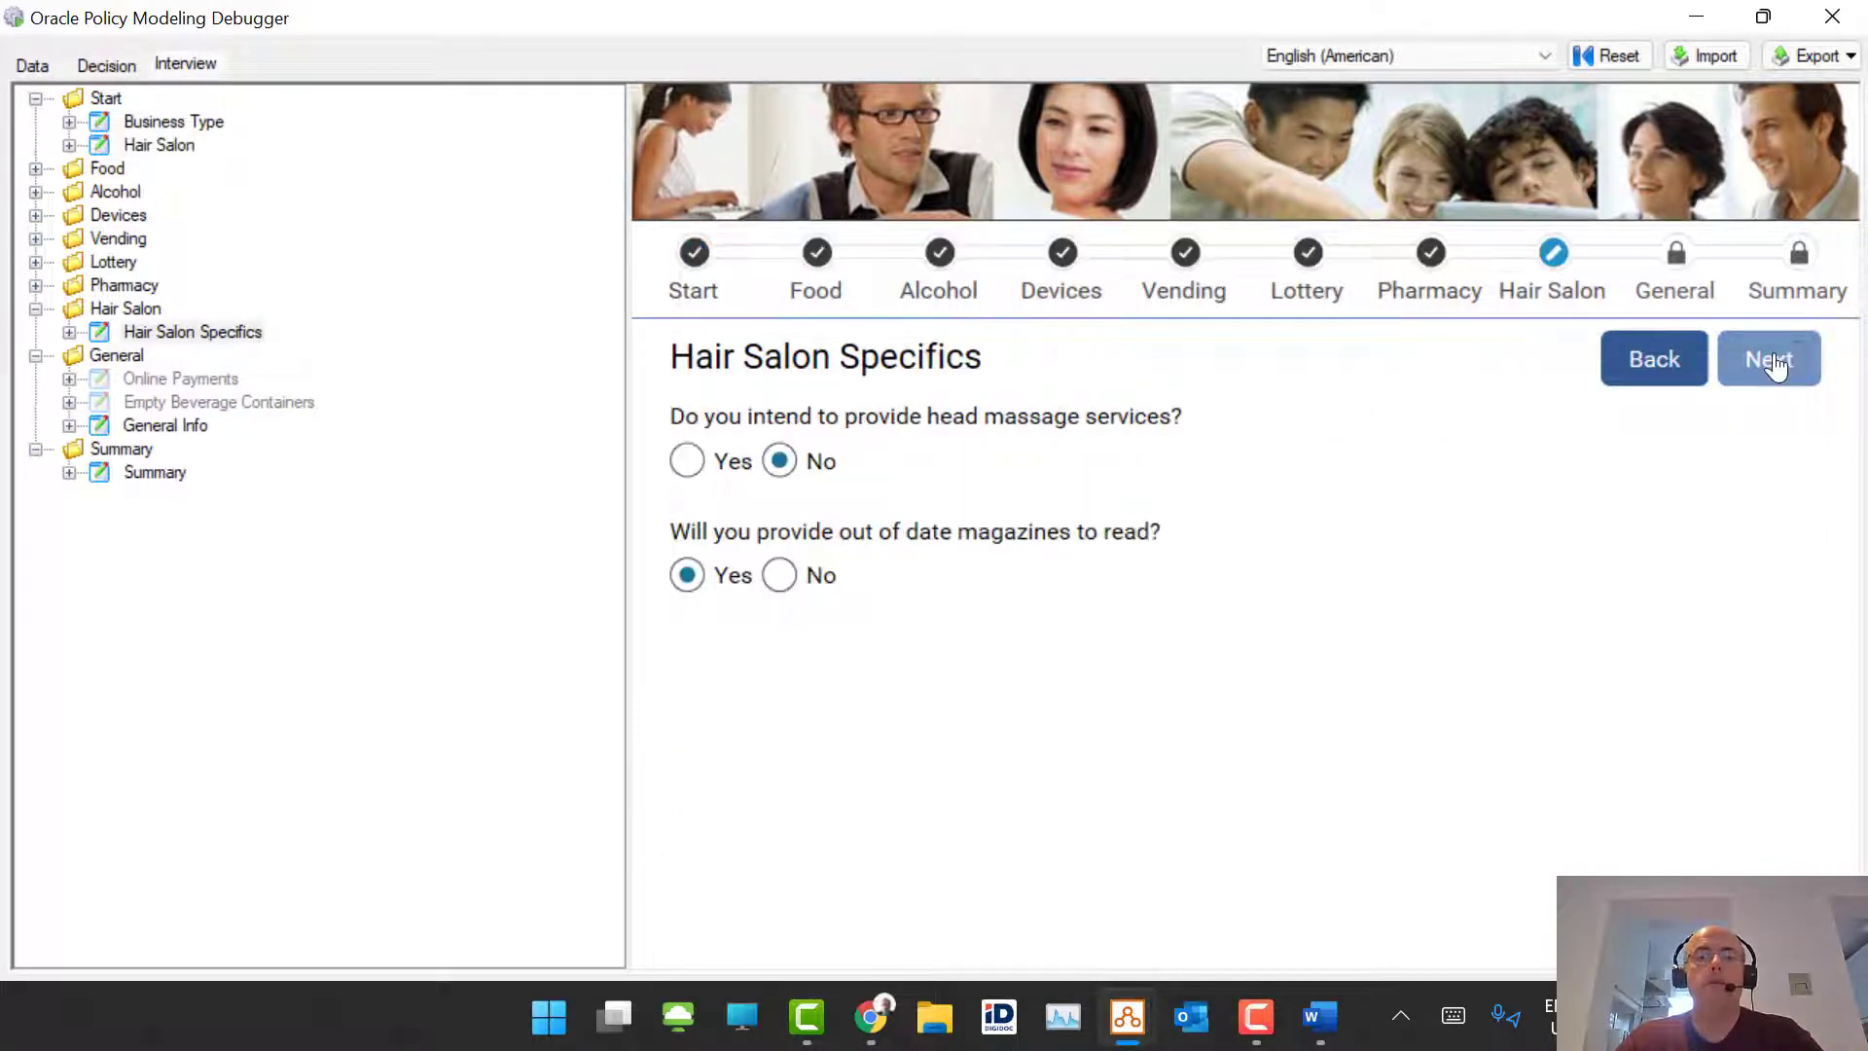
Step: Answer Yes to head massage services and to out of date magazines, and continue through General Info to the Summary screen
left_click(719, 464)
left_click(782, 584)
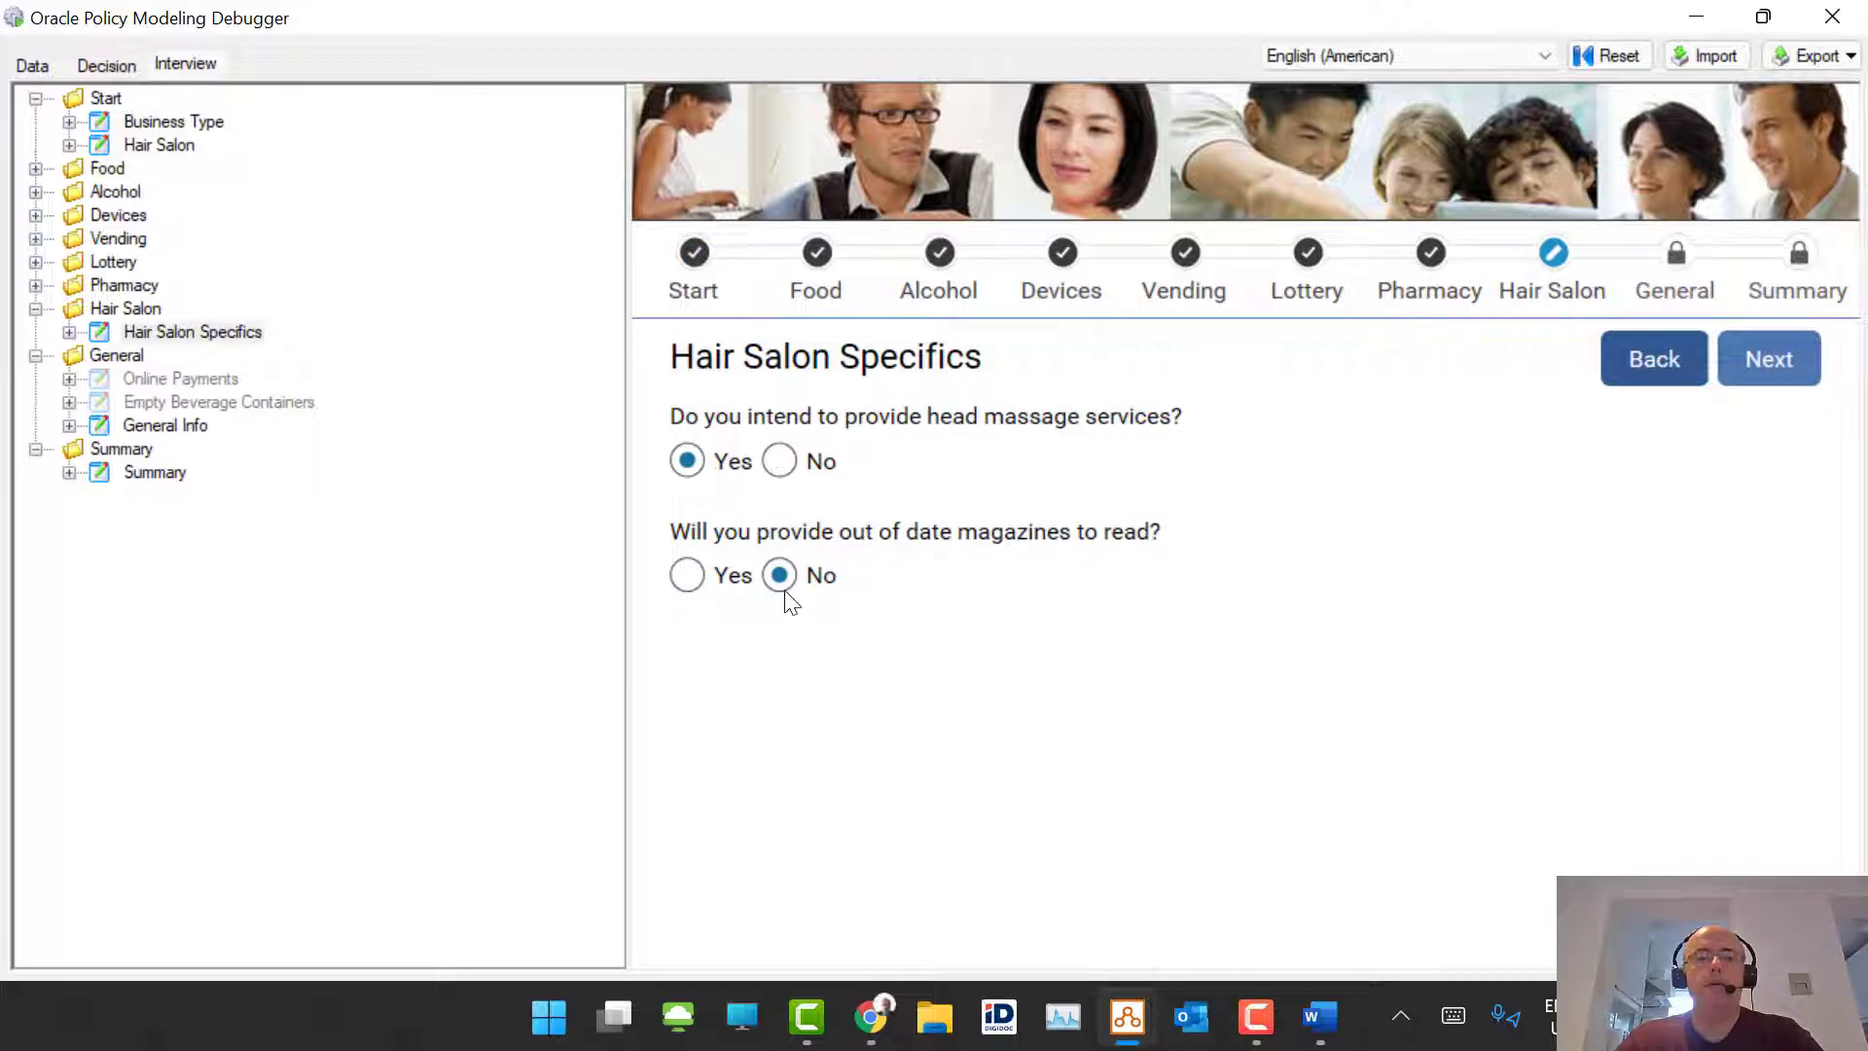
left_click(691, 579)
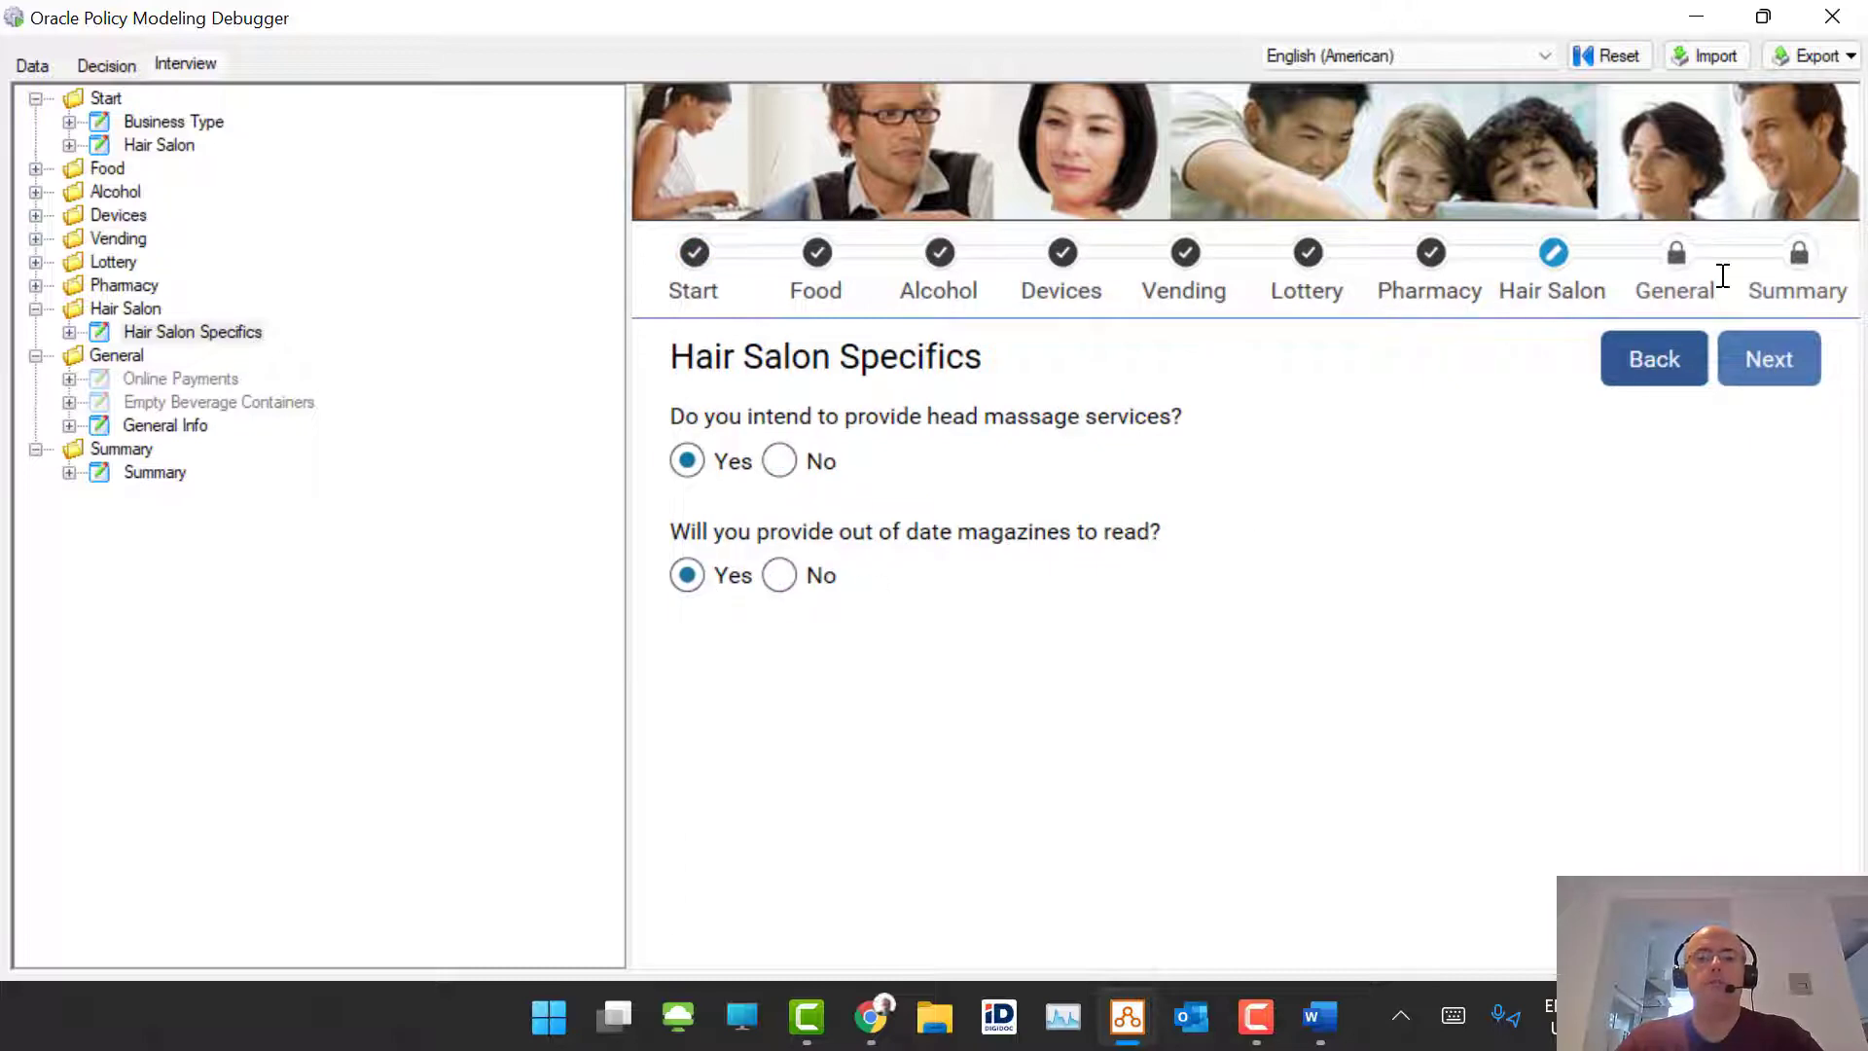
left_click(1759, 381)
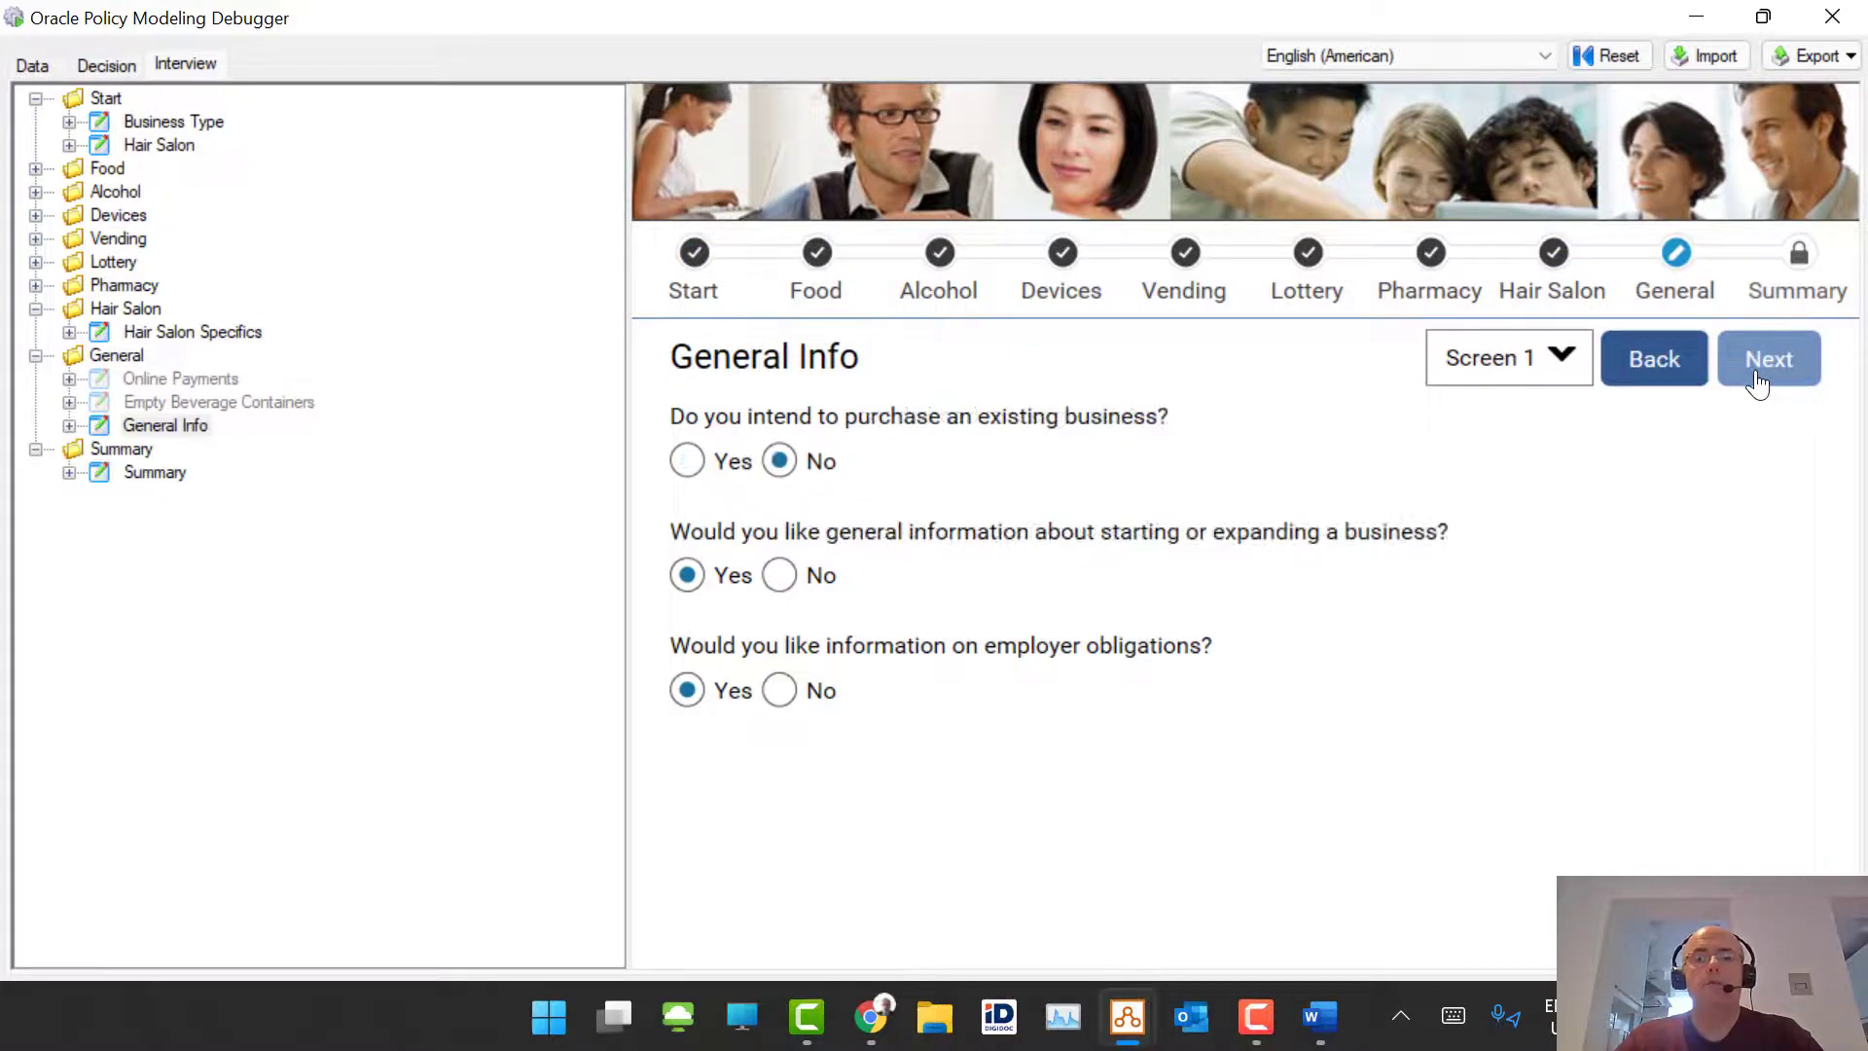
left_click(1760, 384)
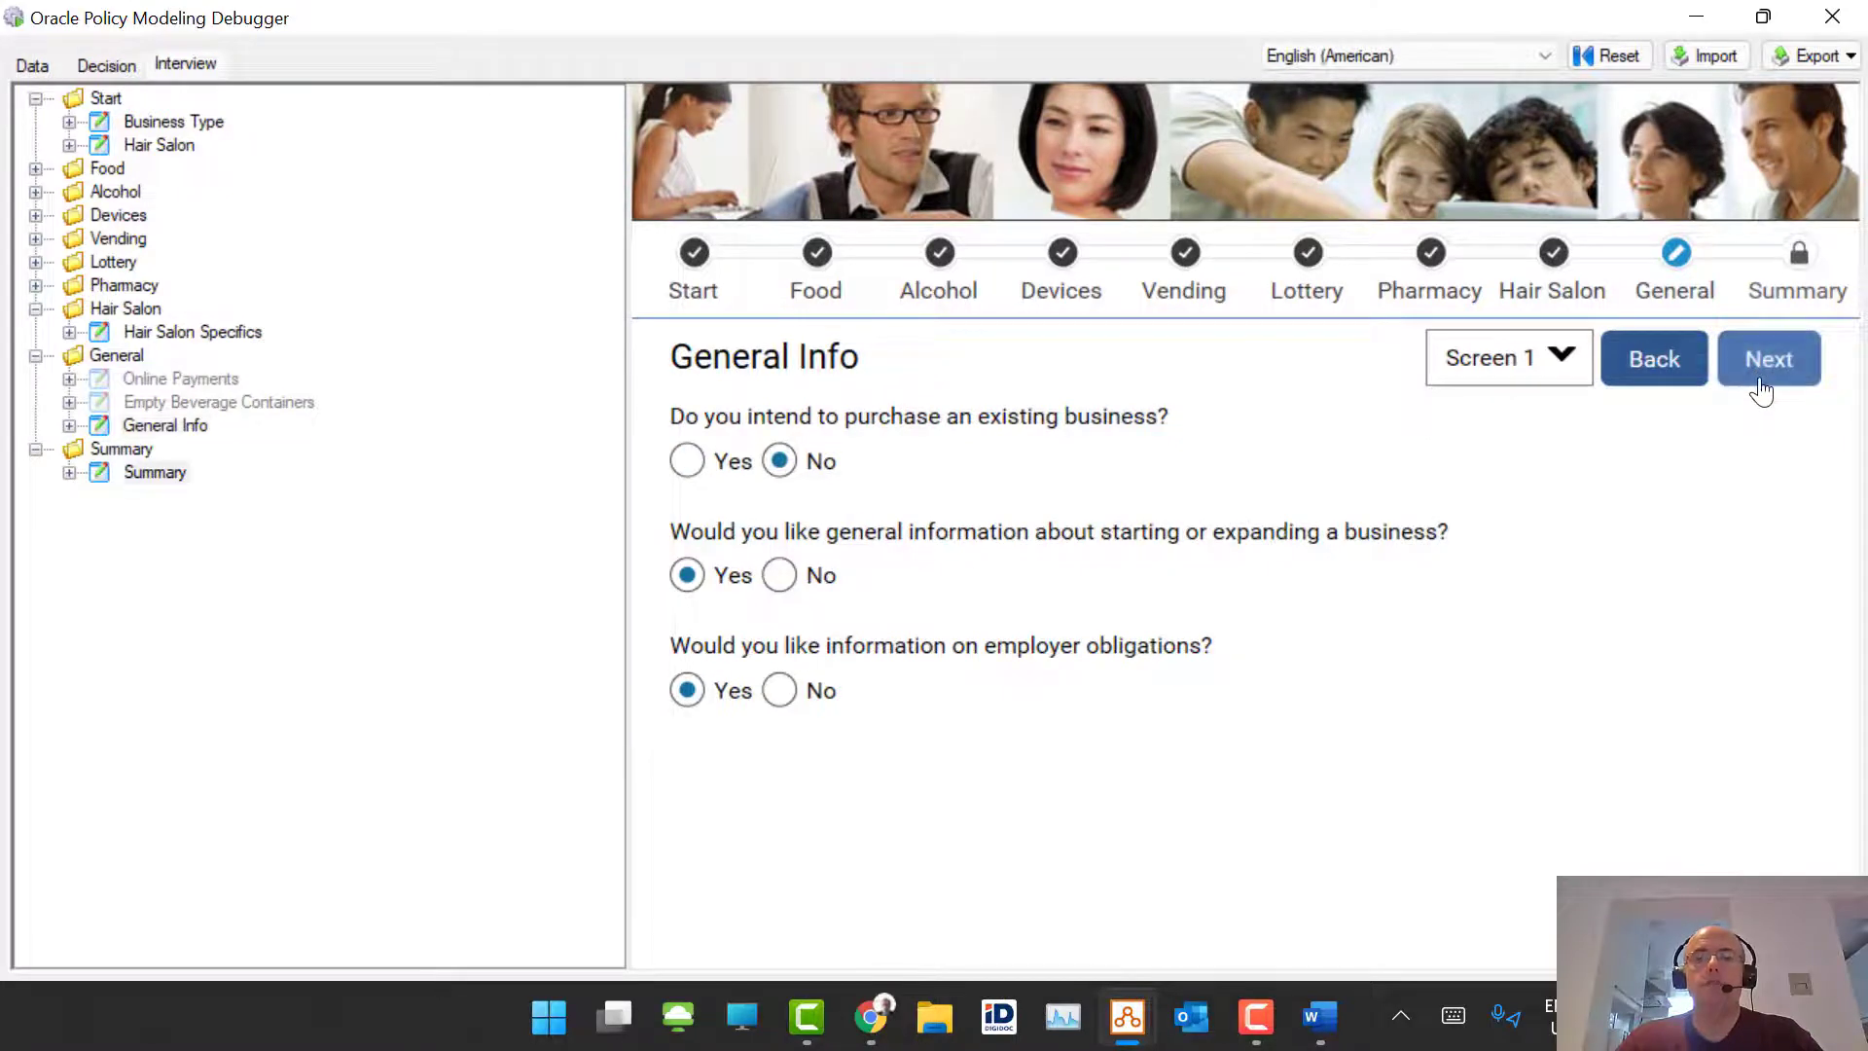
Step: Examine the permit, business structure, employer and helpful information links on the Summary screen, and close the debugger
scroll(1304, 452, "down", 1)
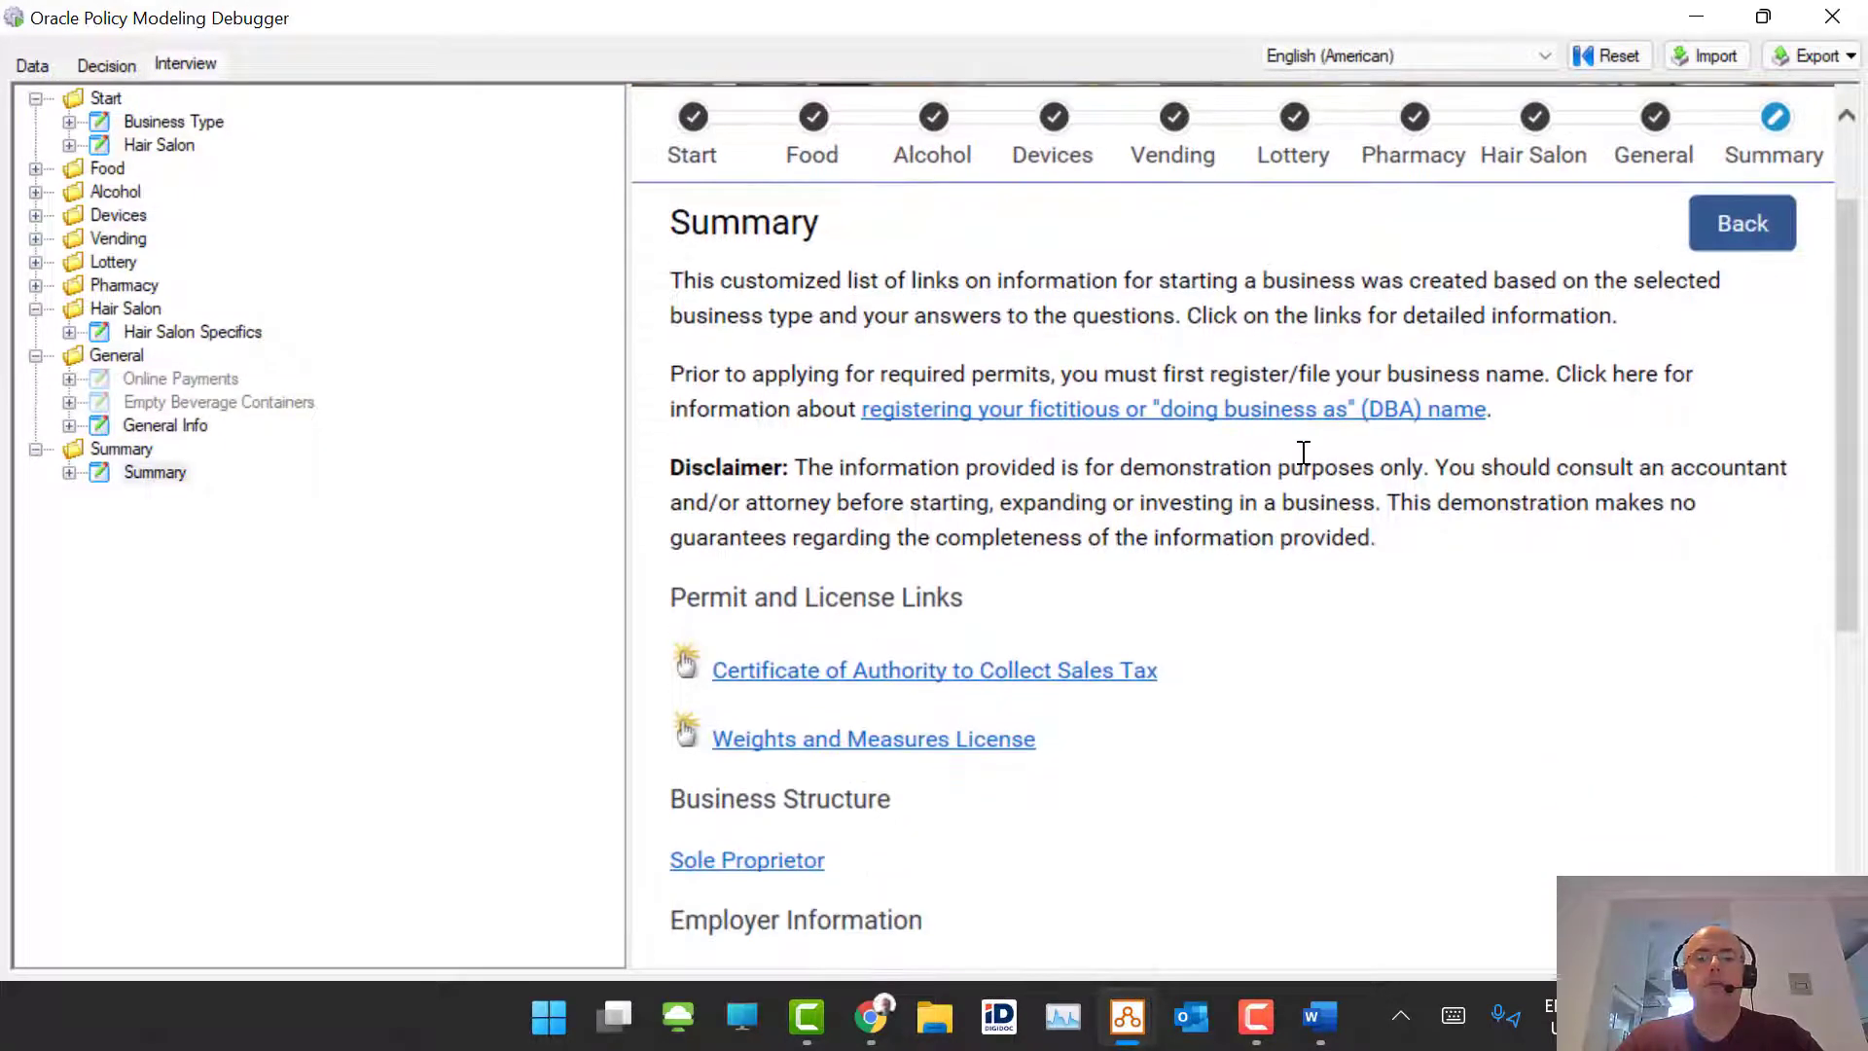
scroll(1303, 452, "down", 1)
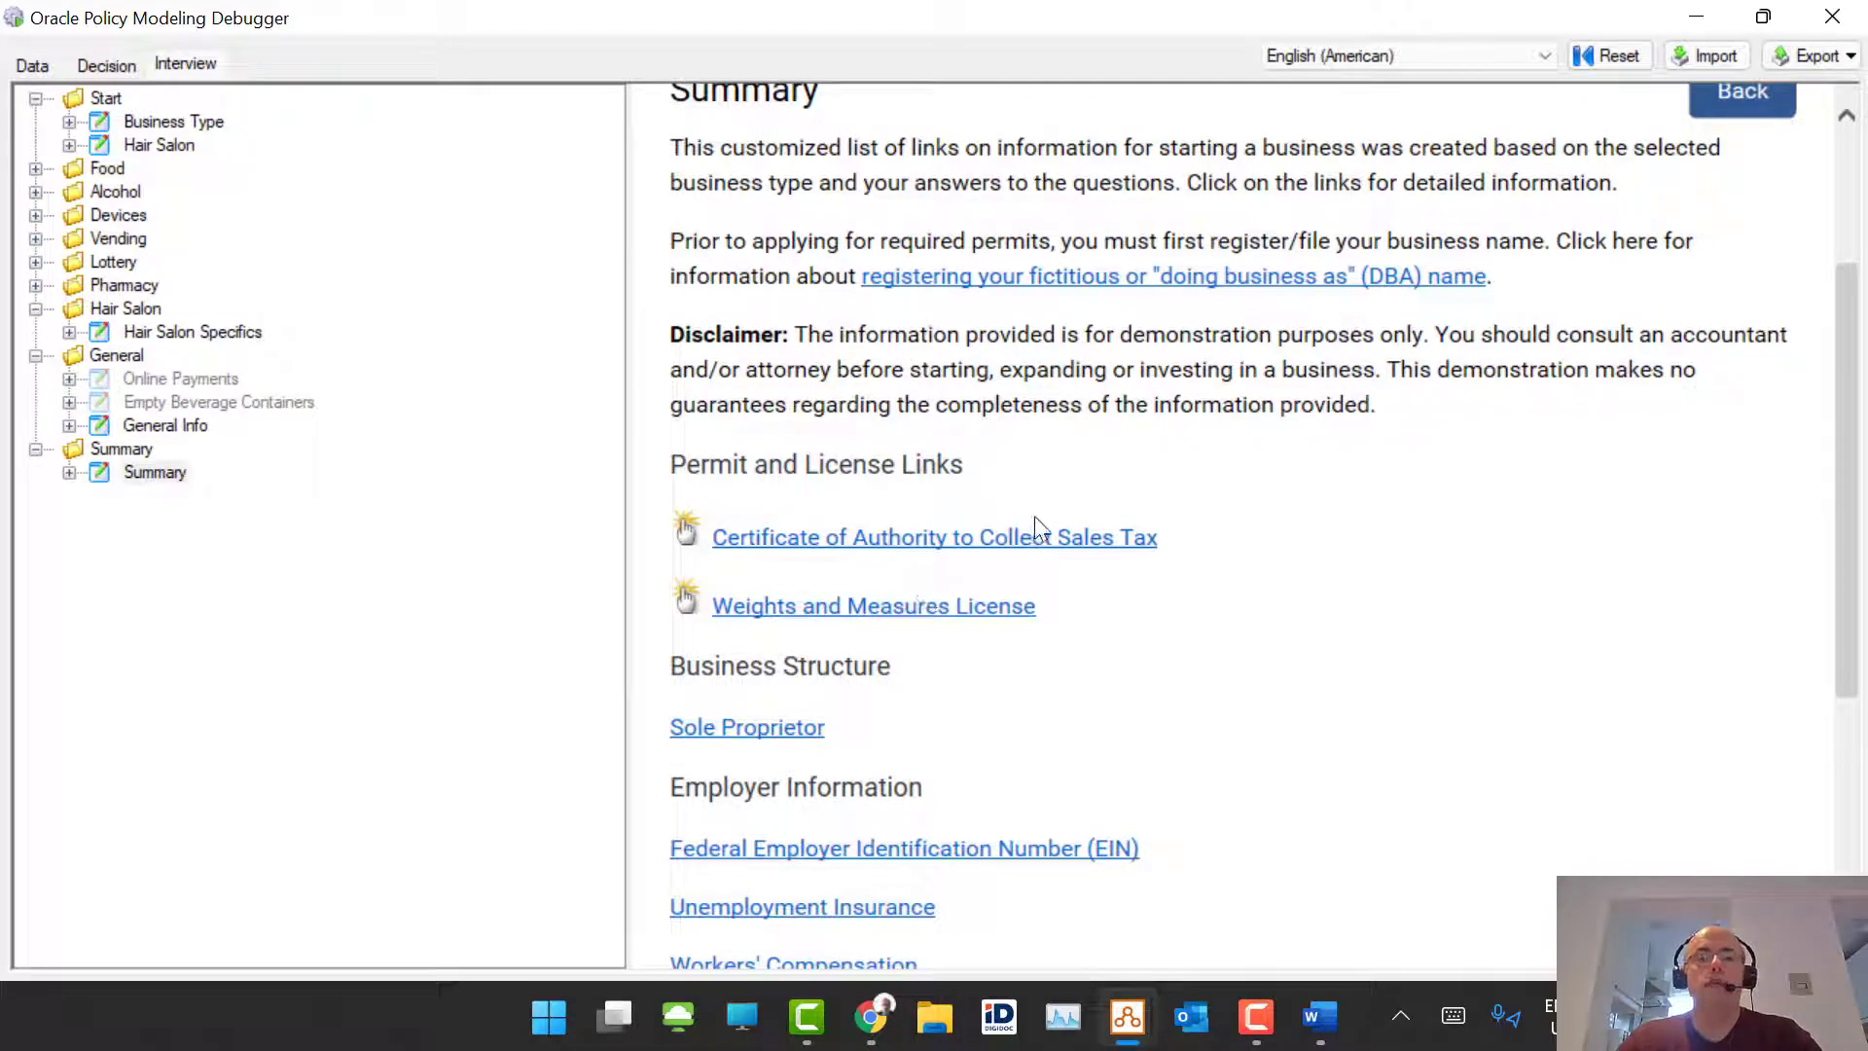
scroll(885, 807, "down", 3)
scroll(892, 807, "down", 2)
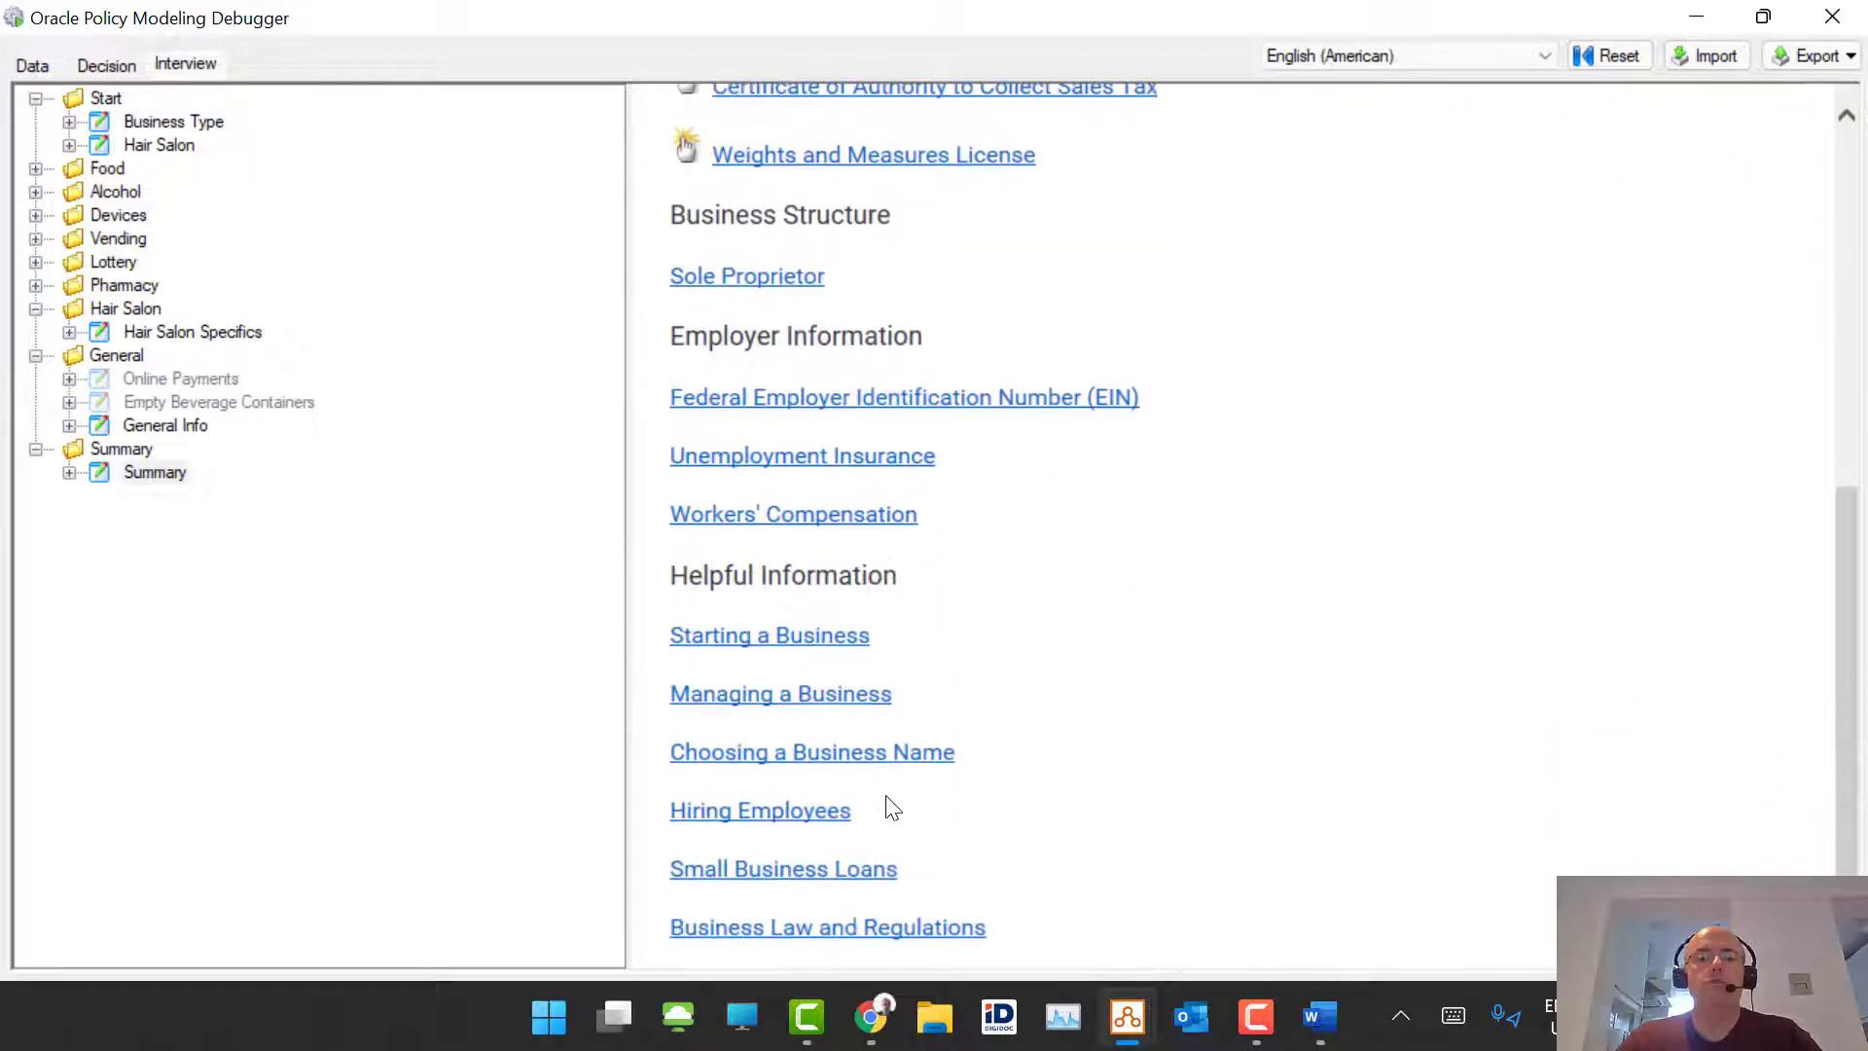
scroll(892, 808, "up", 5)
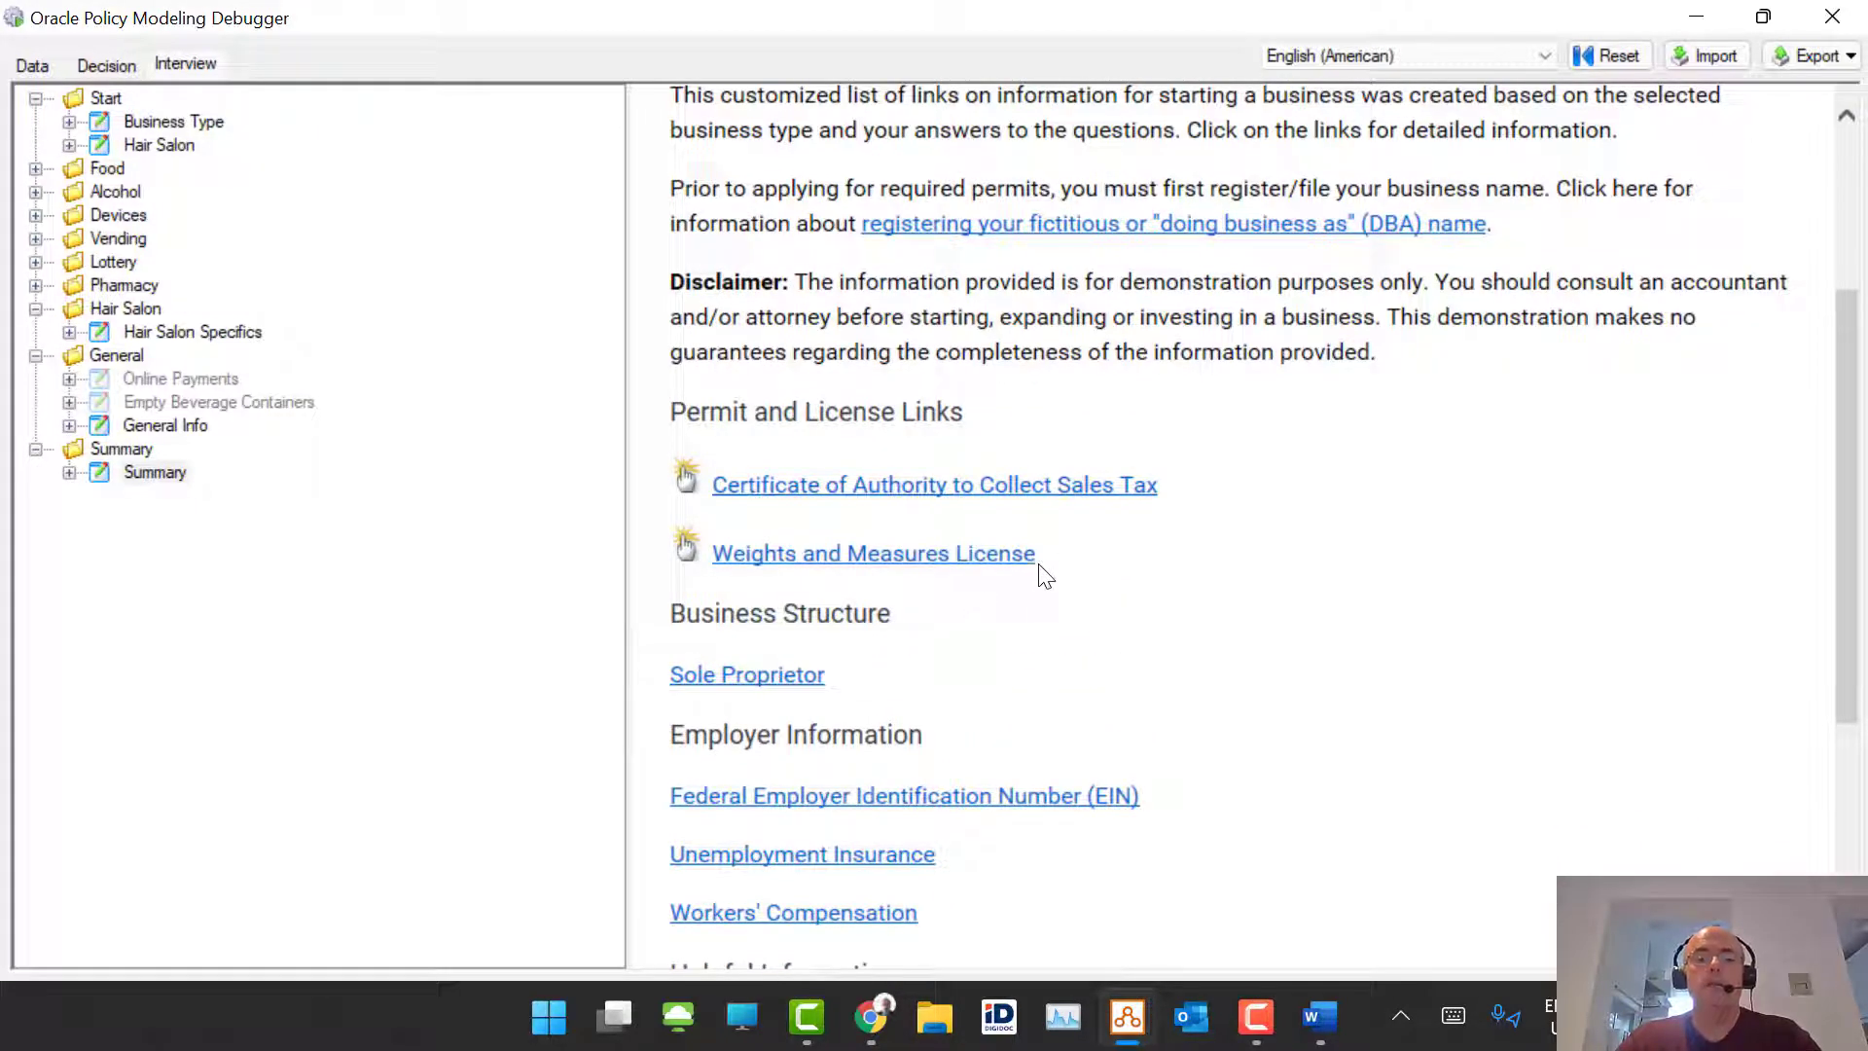
left_click(1832, 18)
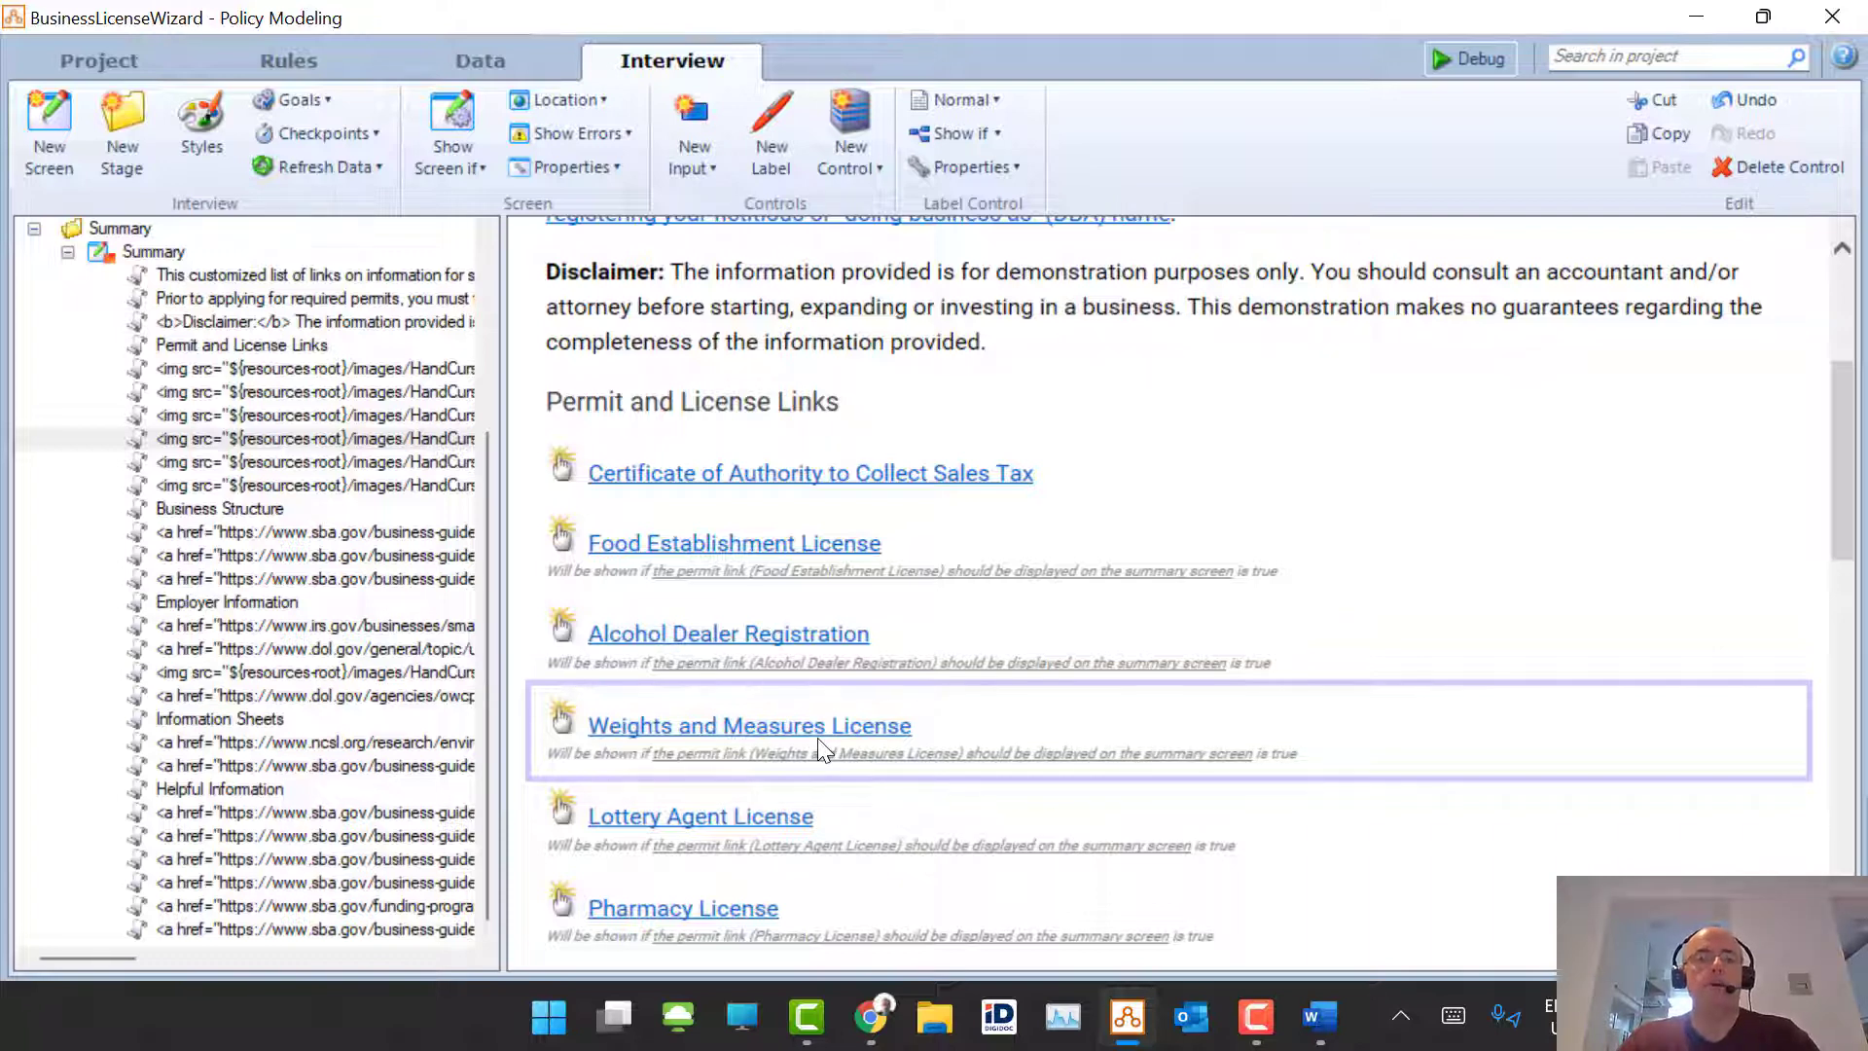
Step: Open the rule controlling the Lottery Agent License link's visibility in Visibility.docx in Word
left_click(843, 842)
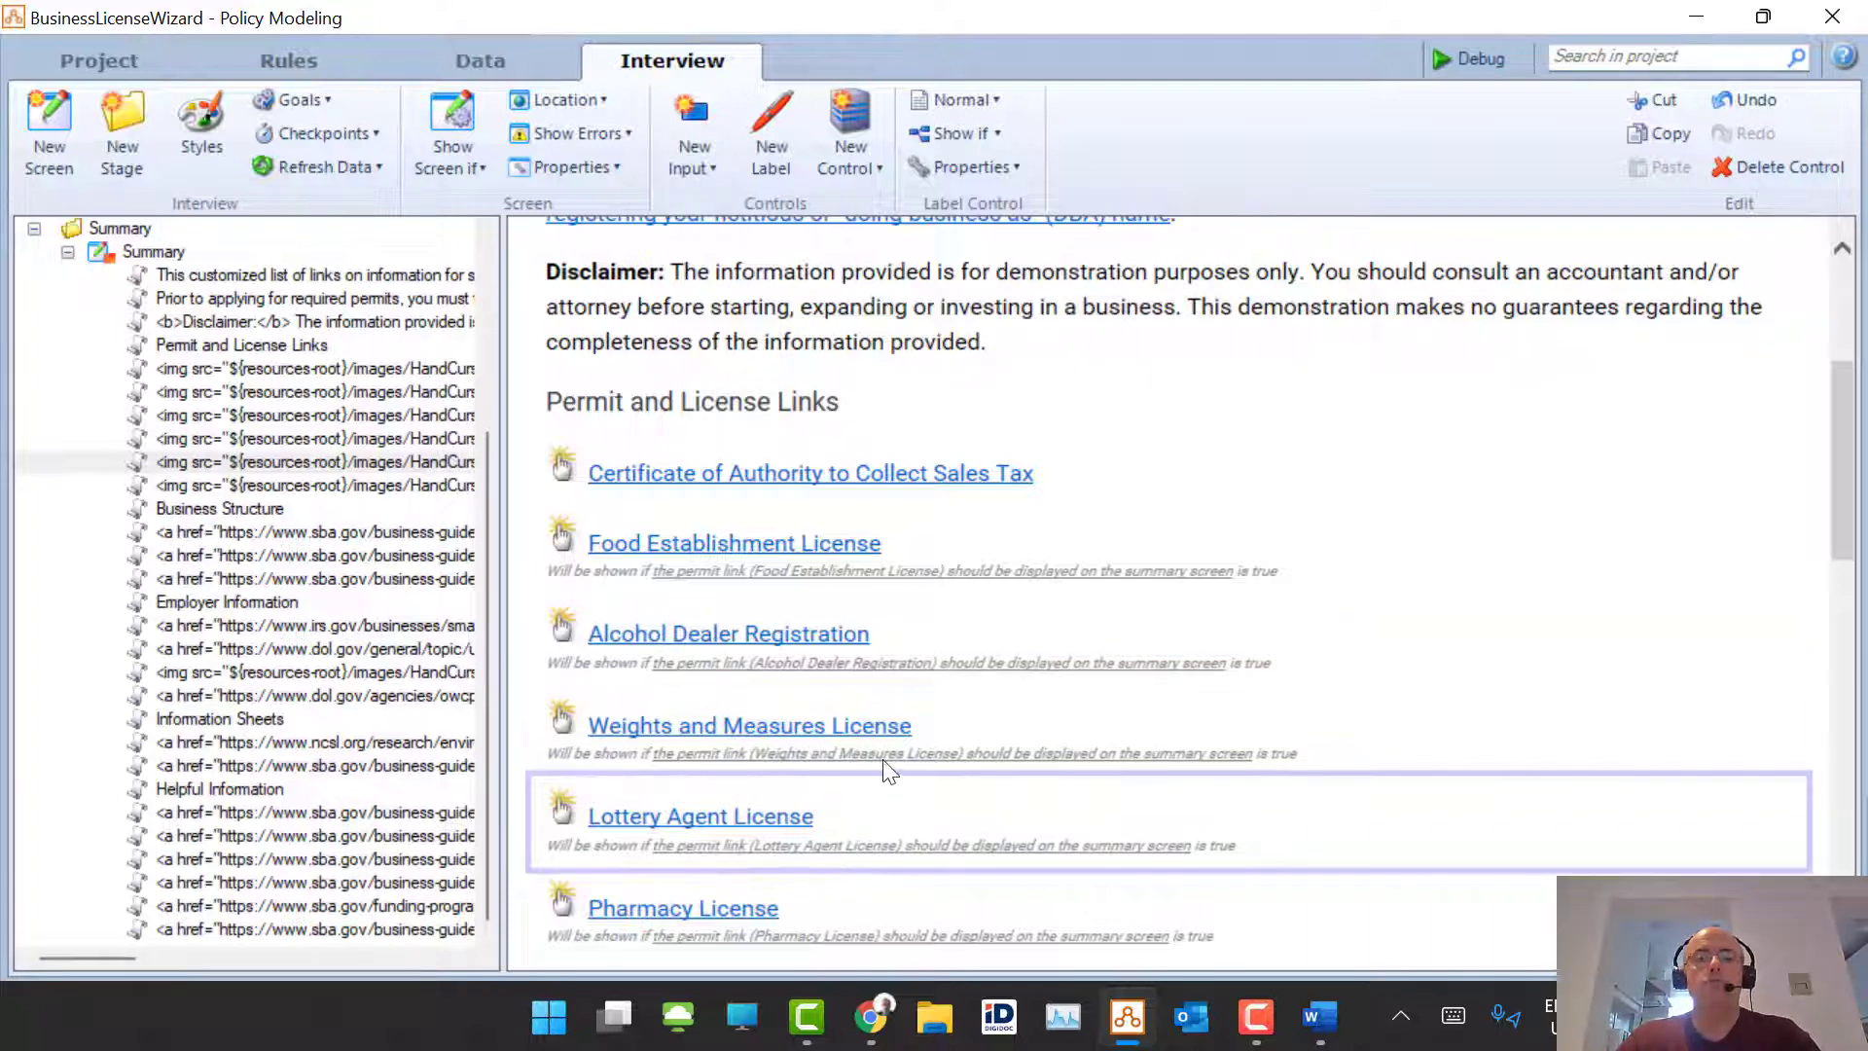
mouse_move(835, 838)
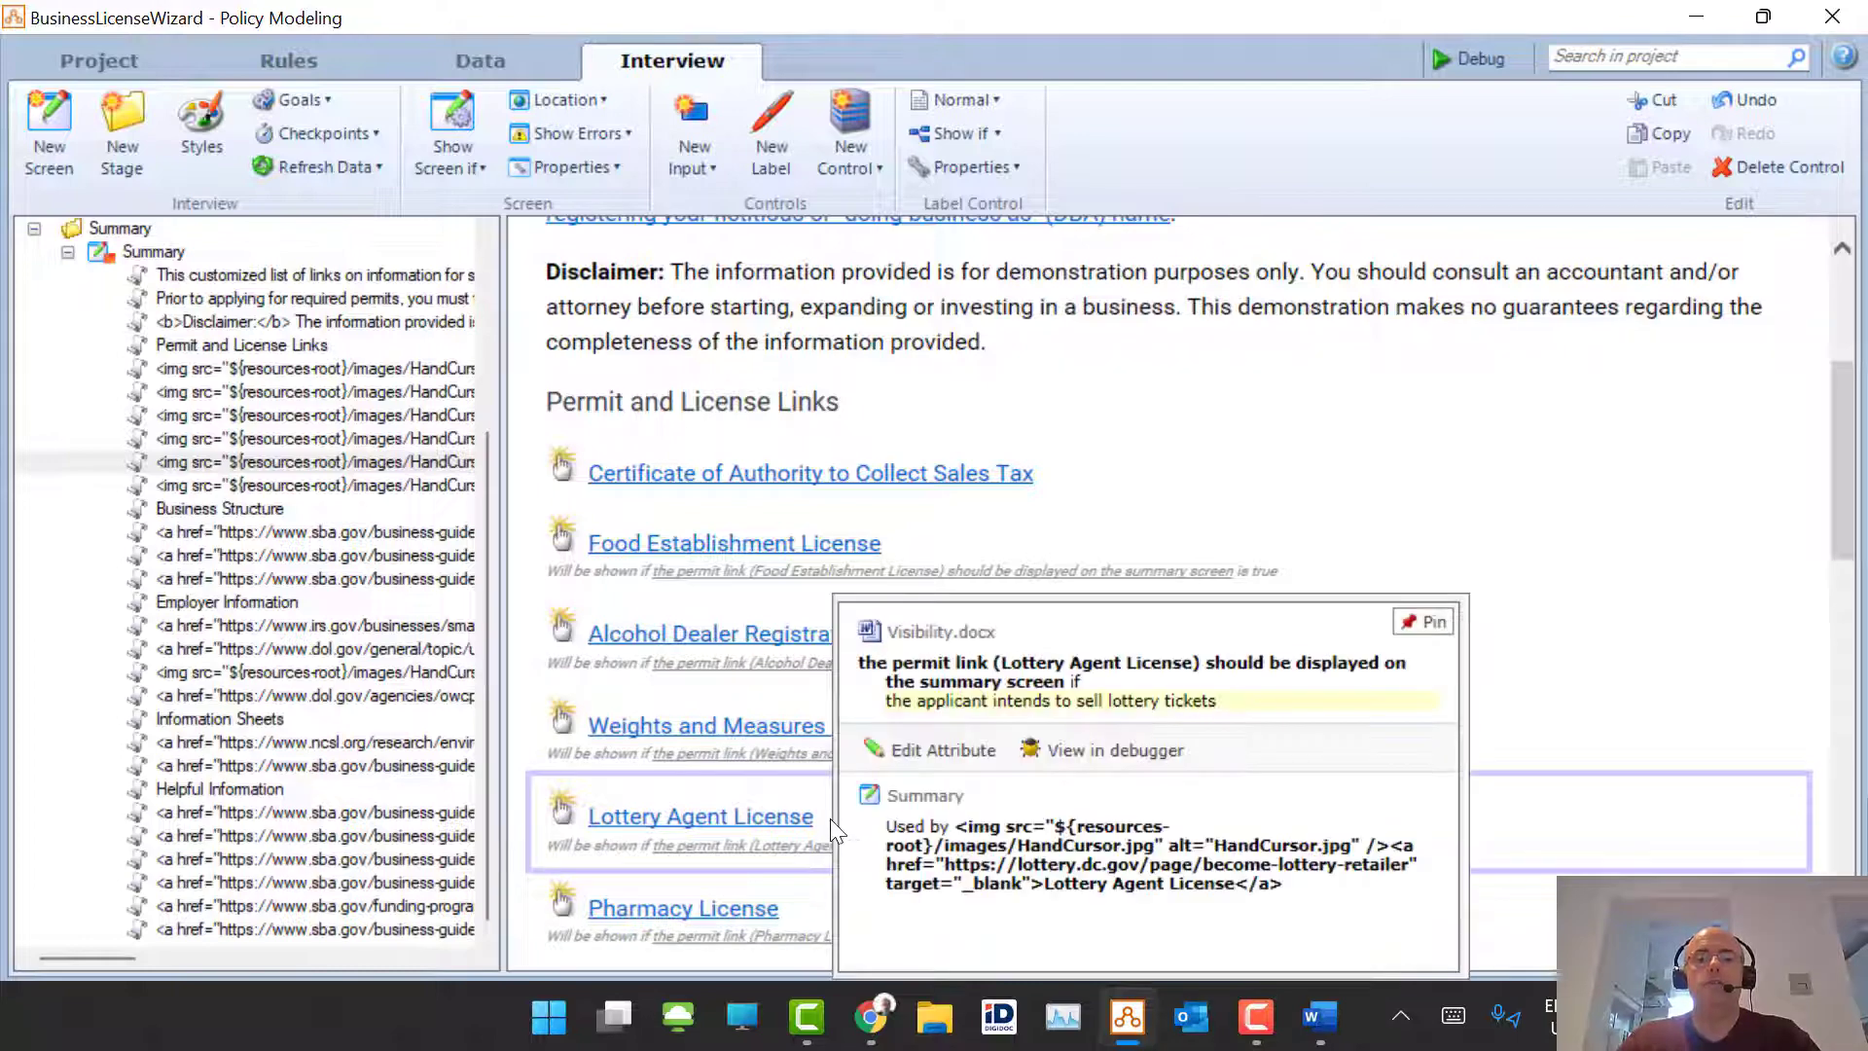
left_click(1087, 708)
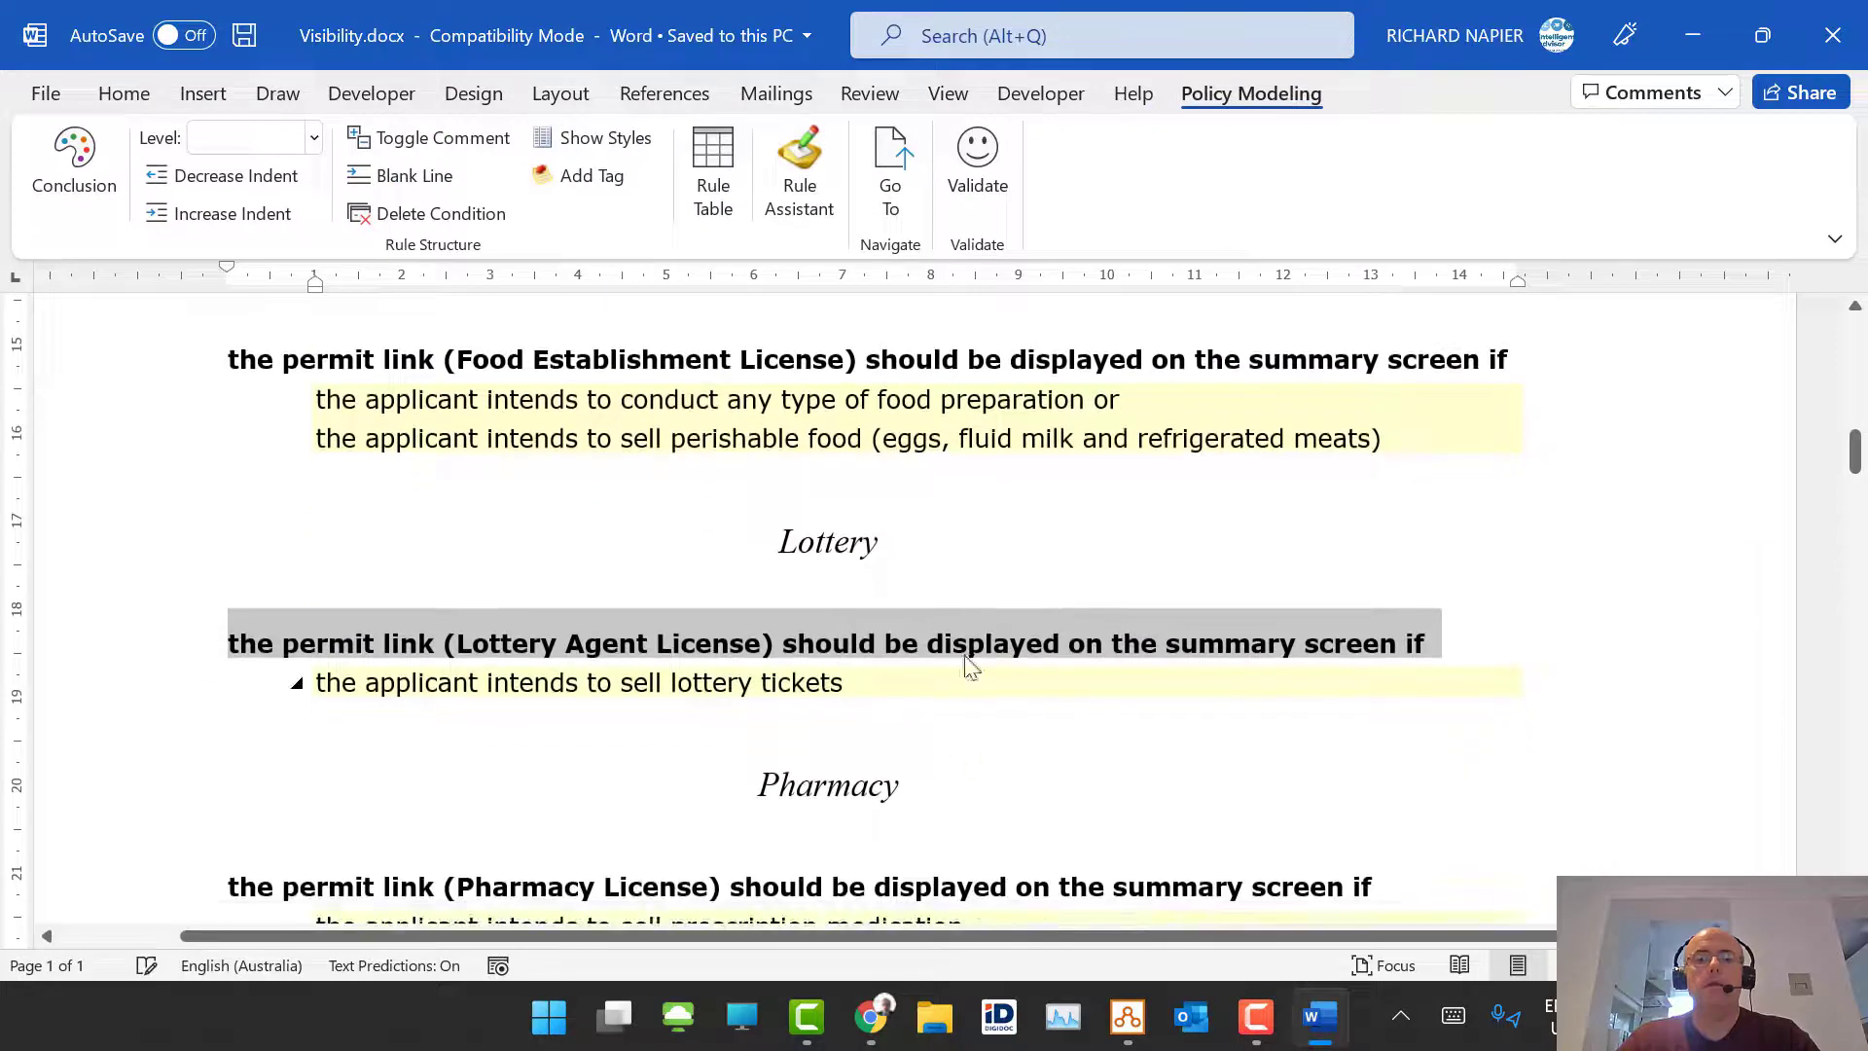
Step: Add "or" and the condition "the applicant will provide out of date magazines to read" to the Lottery Agent License rule, using the Rule Assistant
left_click(958, 674)
type("or")
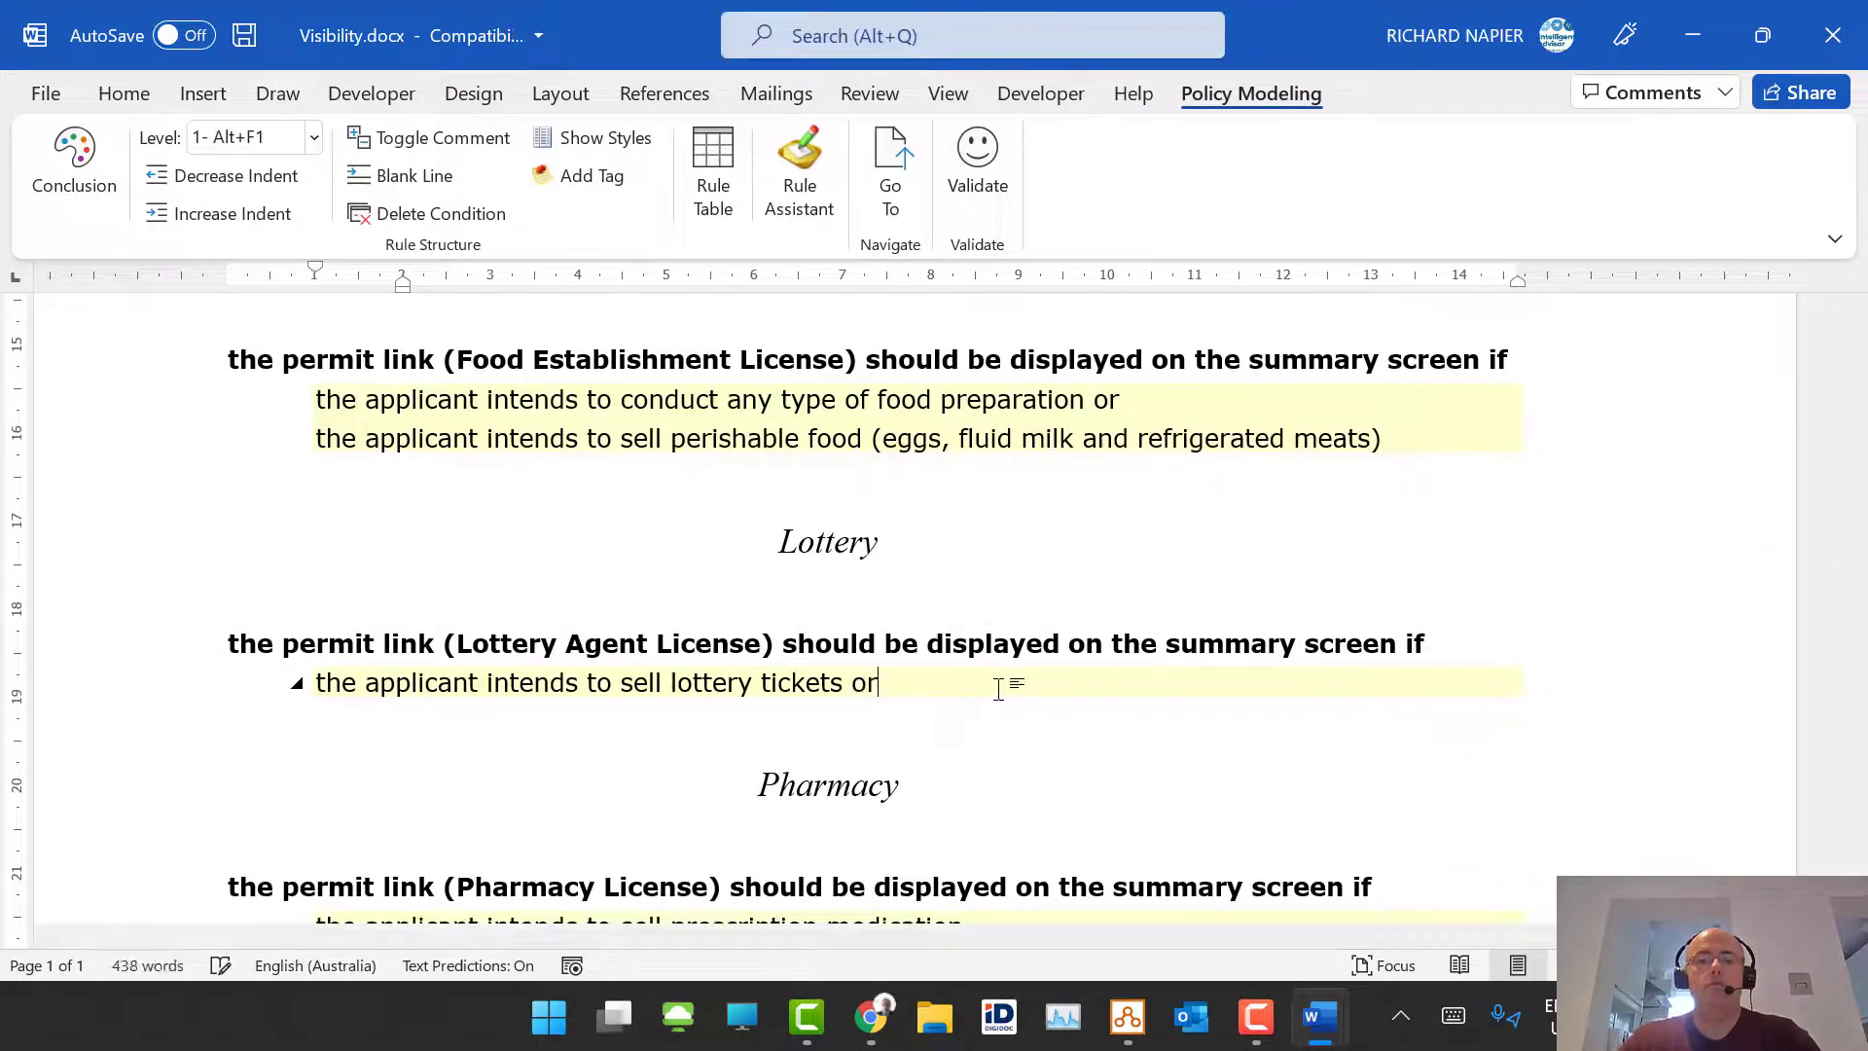
key("Return")
left_click(829, 191)
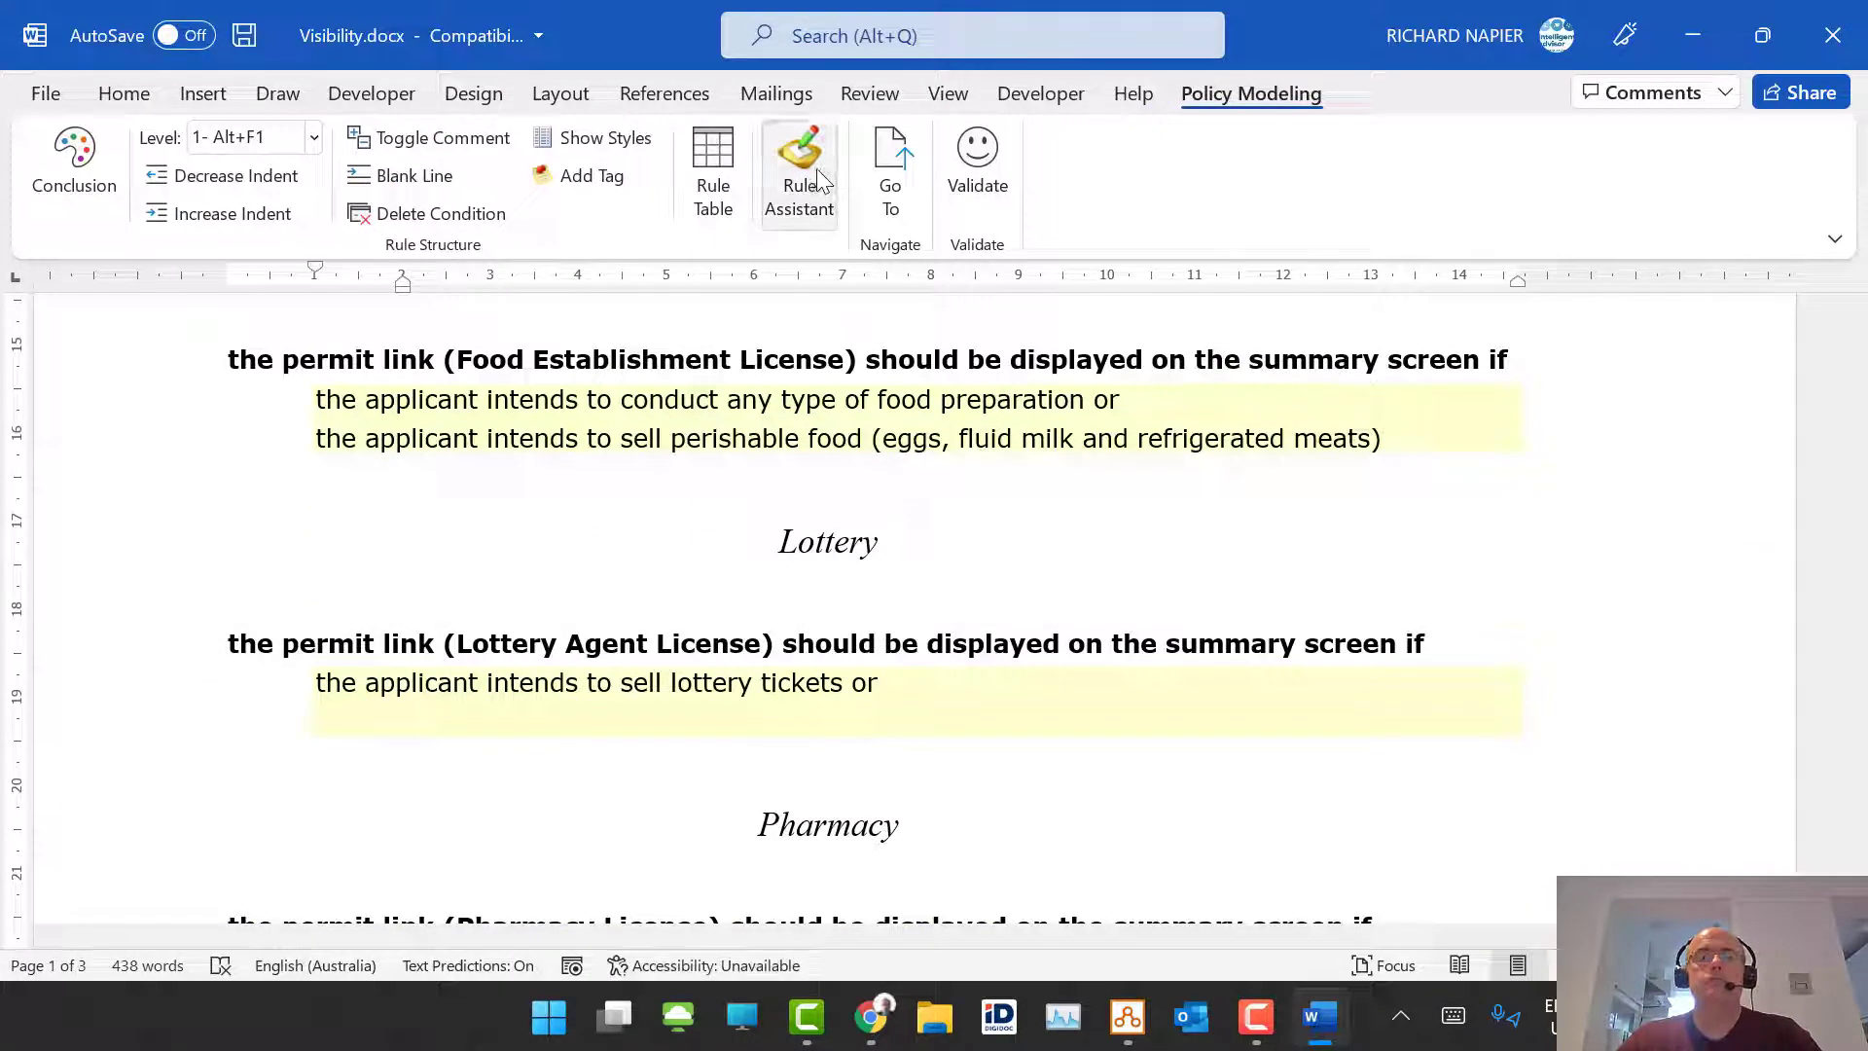
type("the applica")
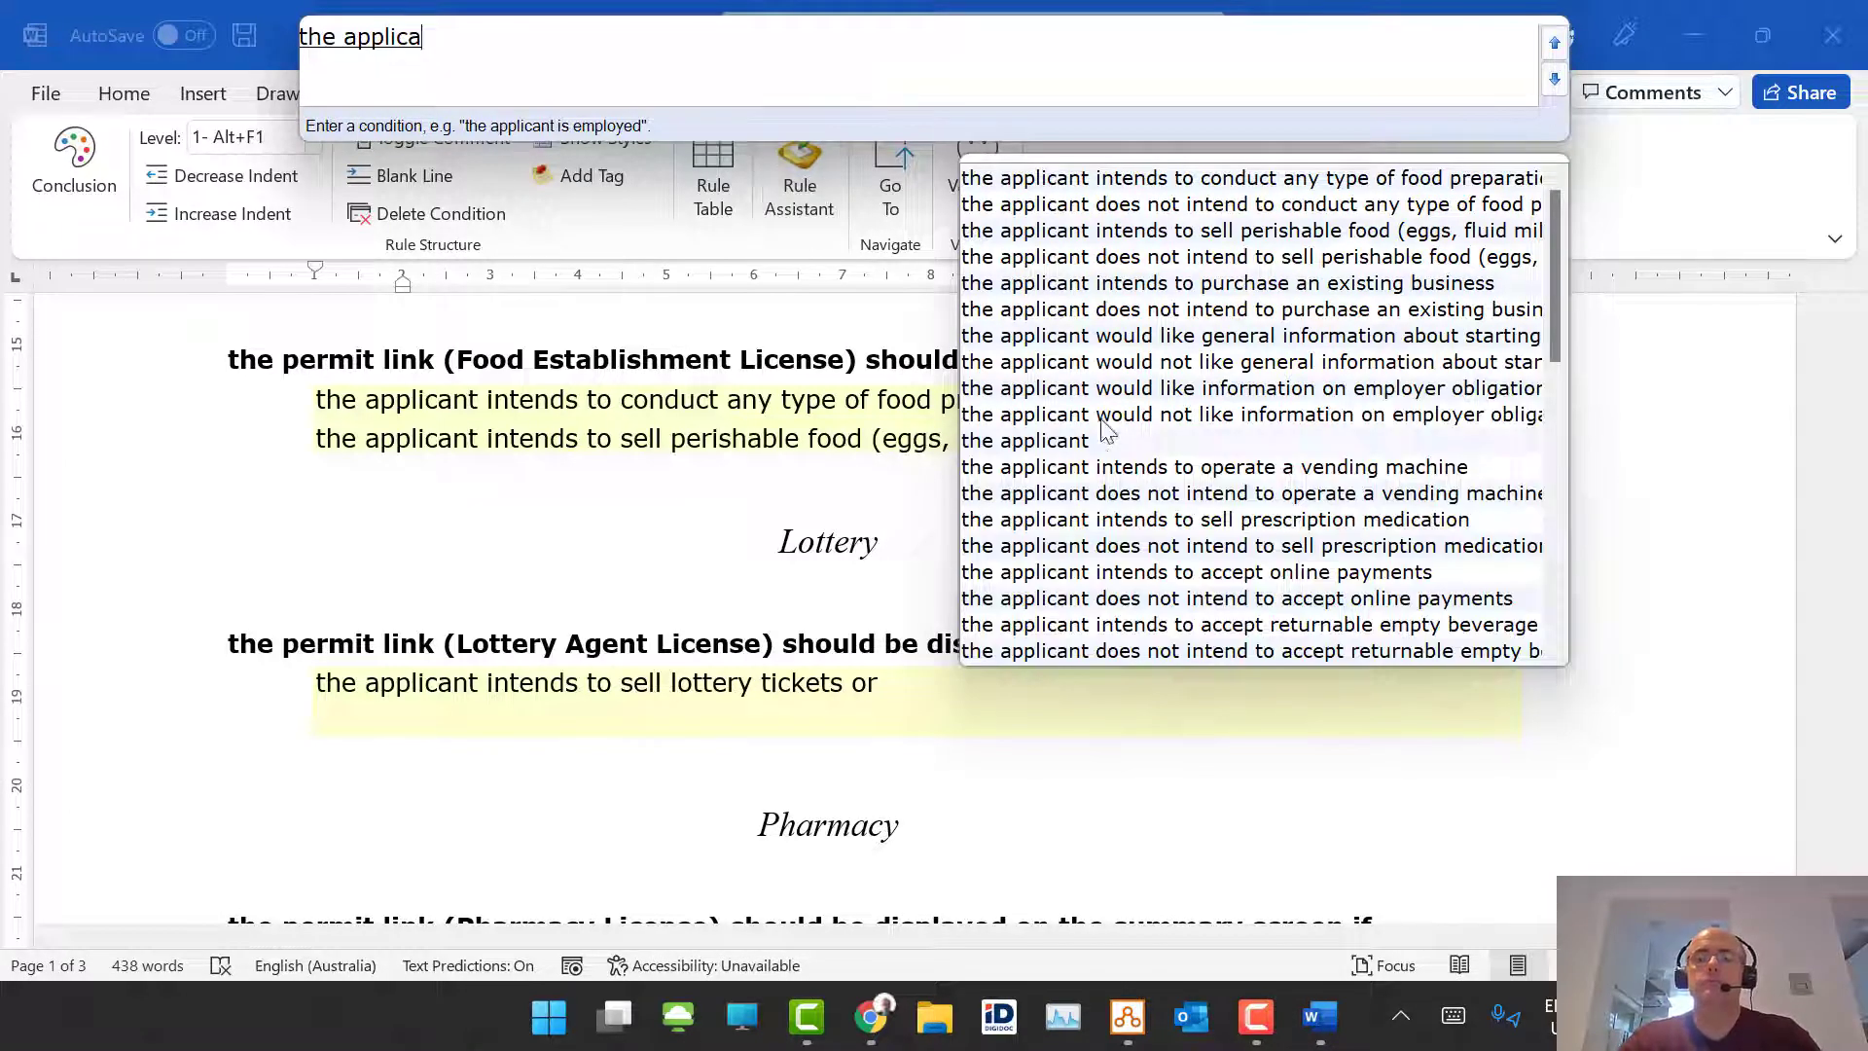
scroll(1495, 476, "down", 7)
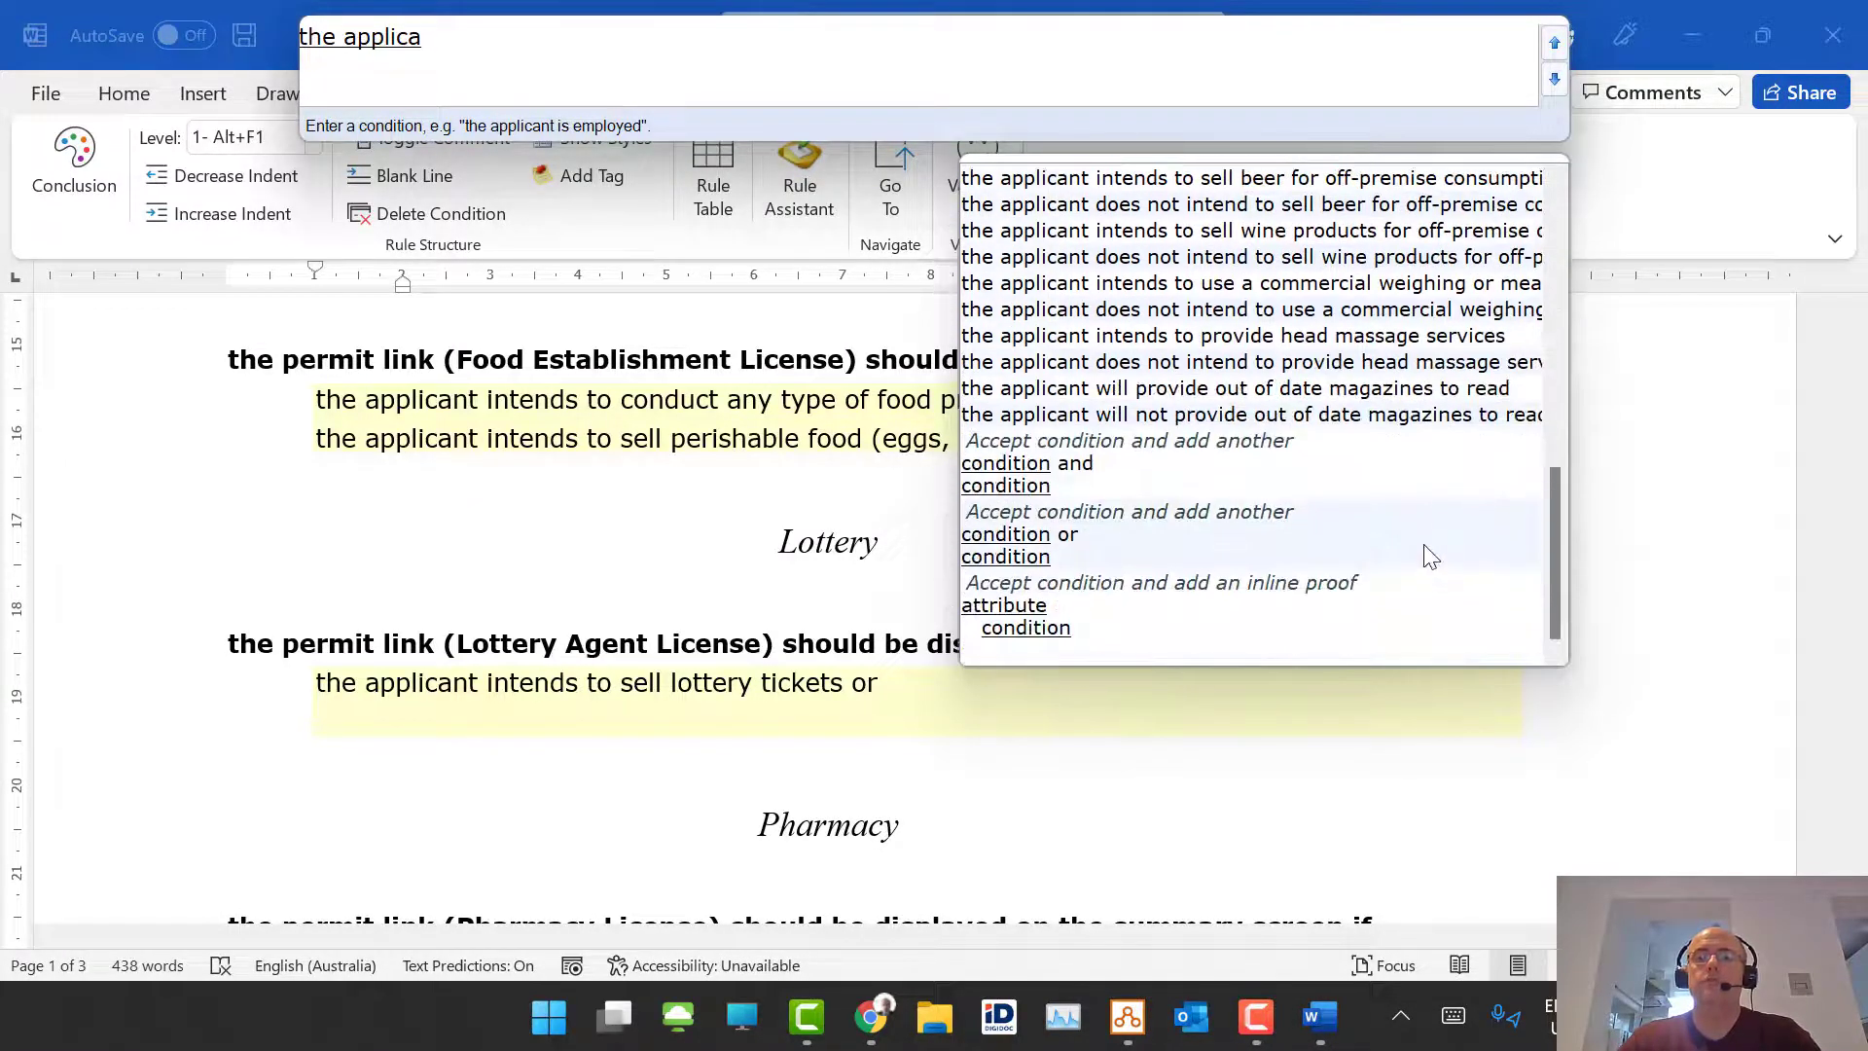
left_click(1400, 396)
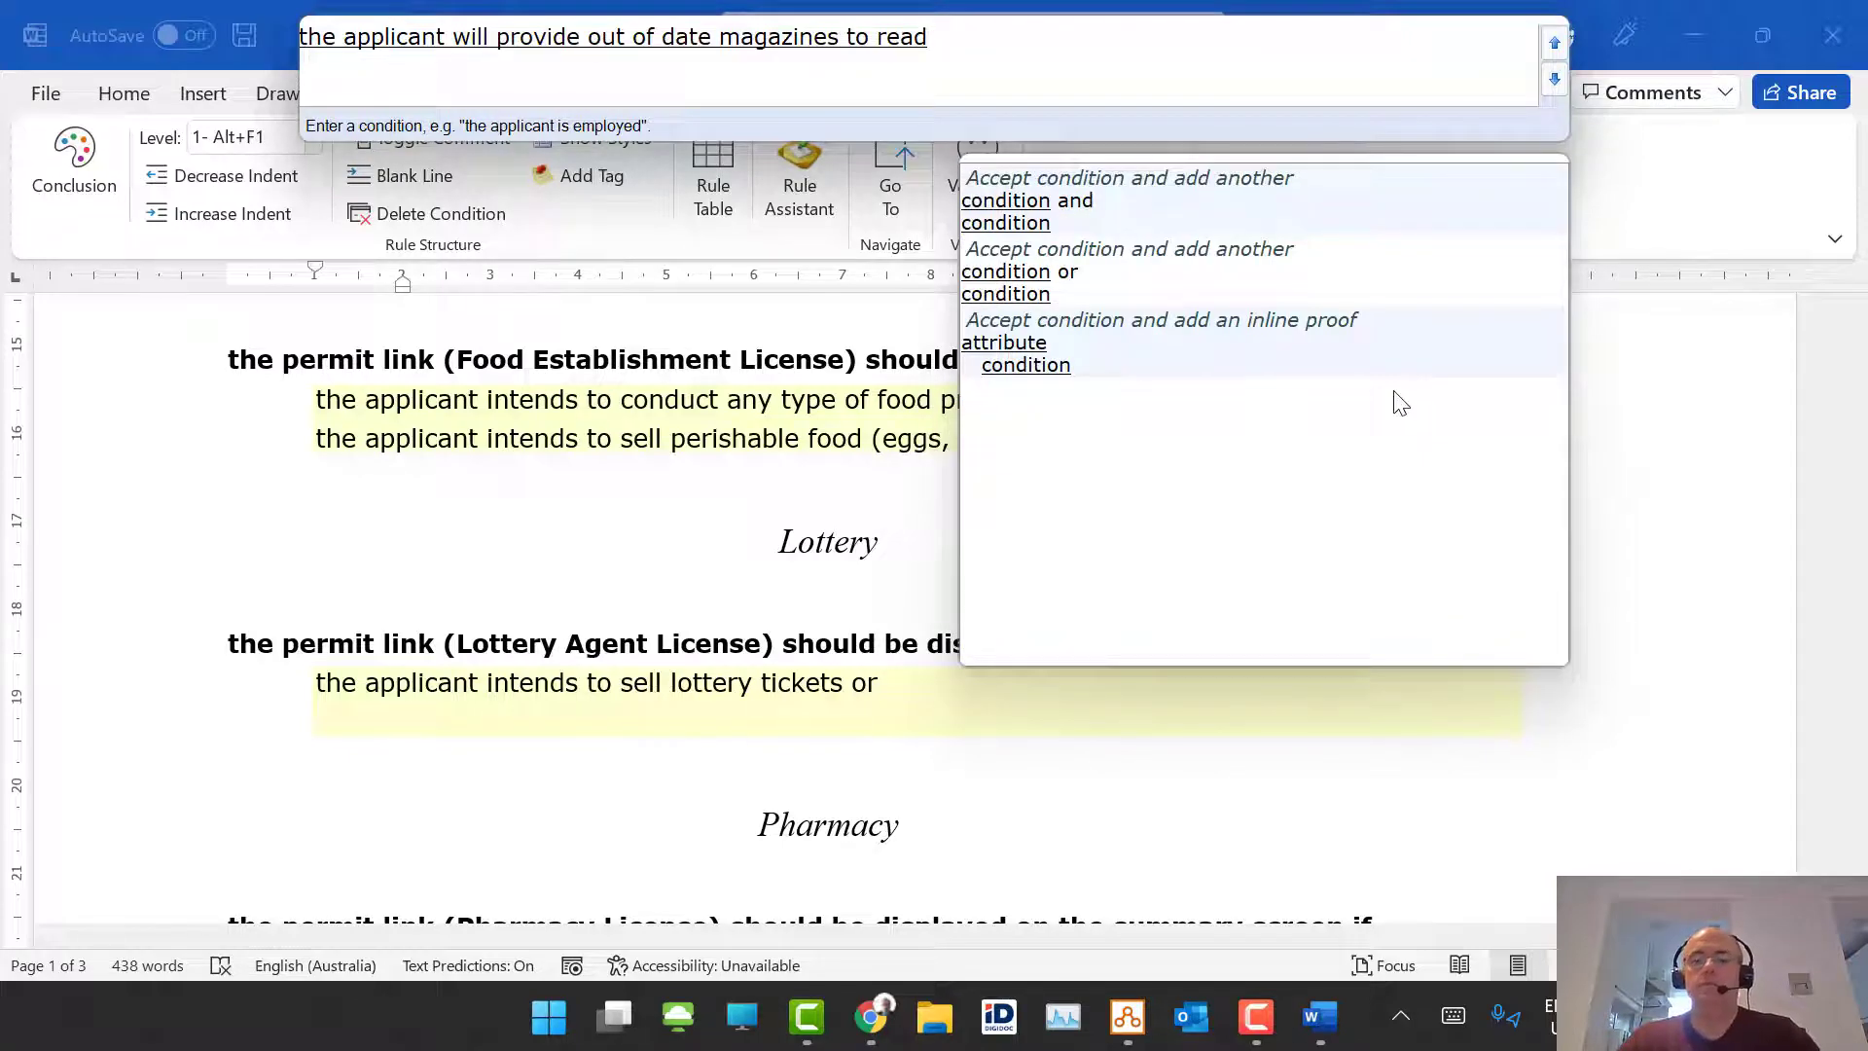
key("Return")
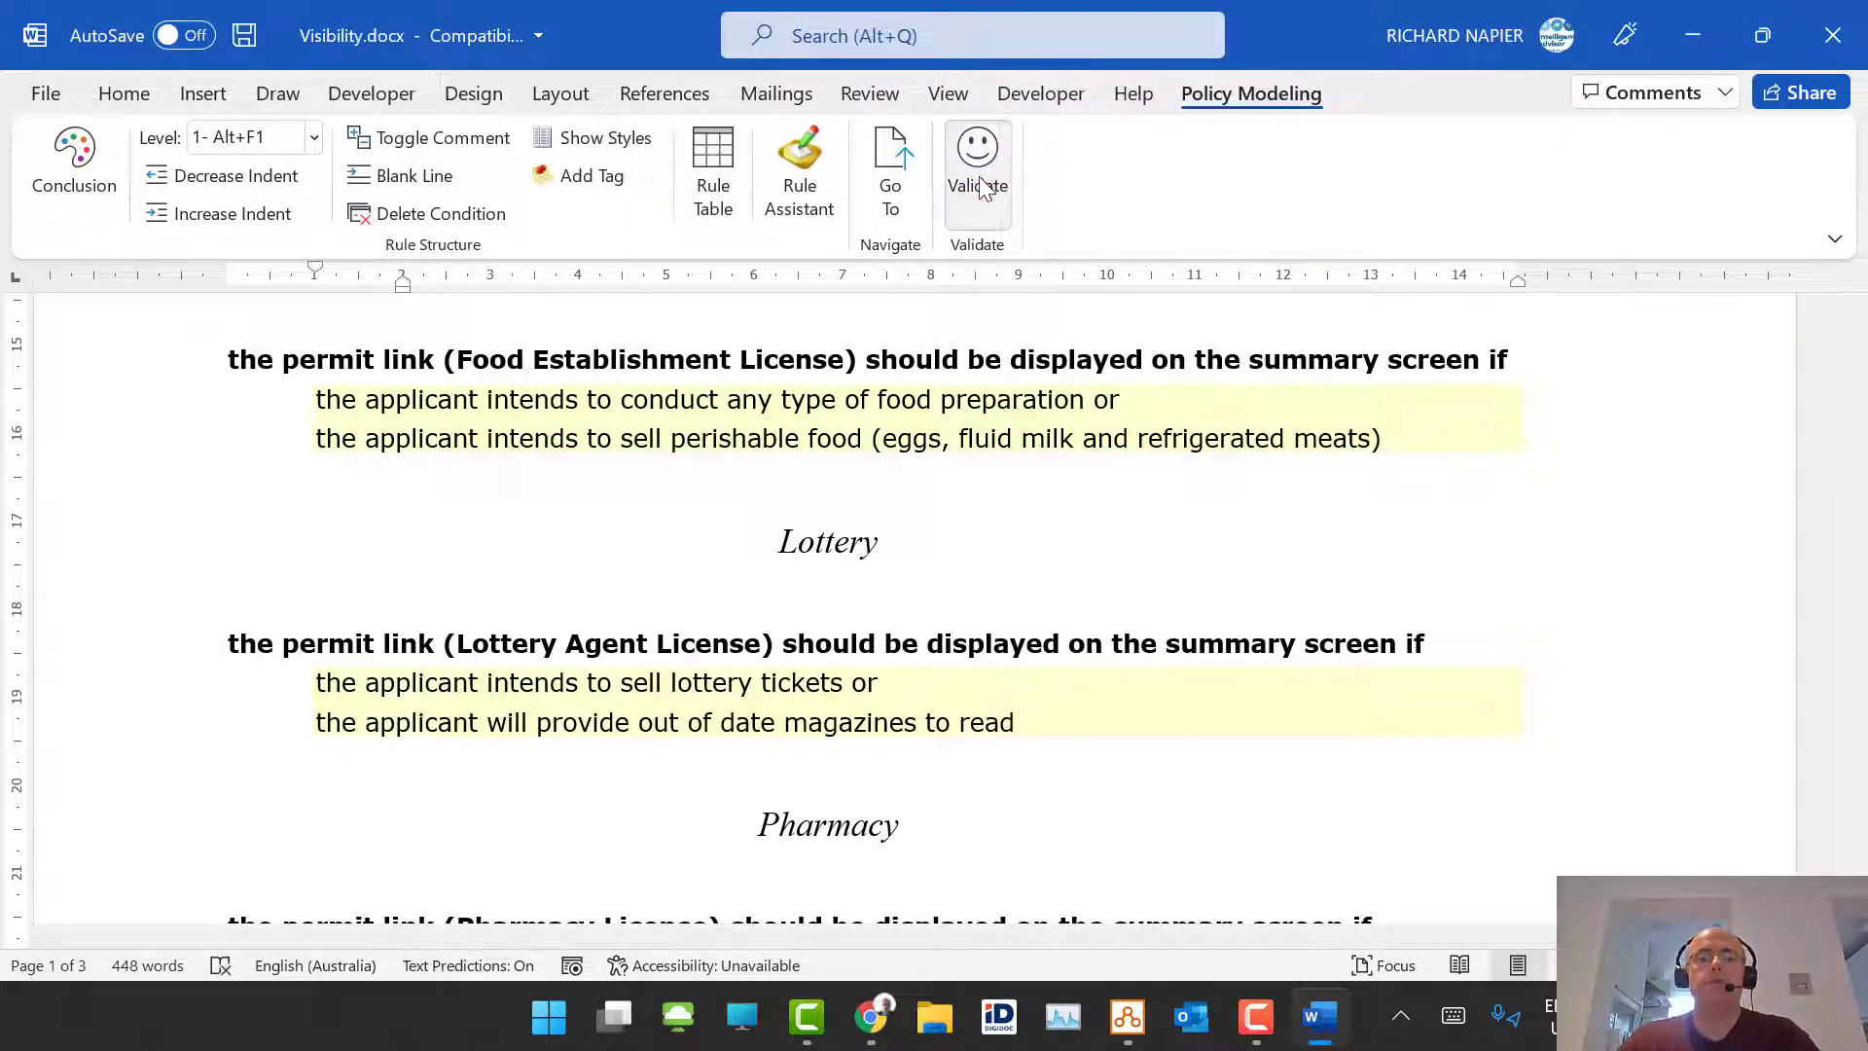
Step: Validate Visibility.docx and close both it and Hair Salon.docx to return to Policy Modeling
left_click(978, 185)
left_click(988, 610)
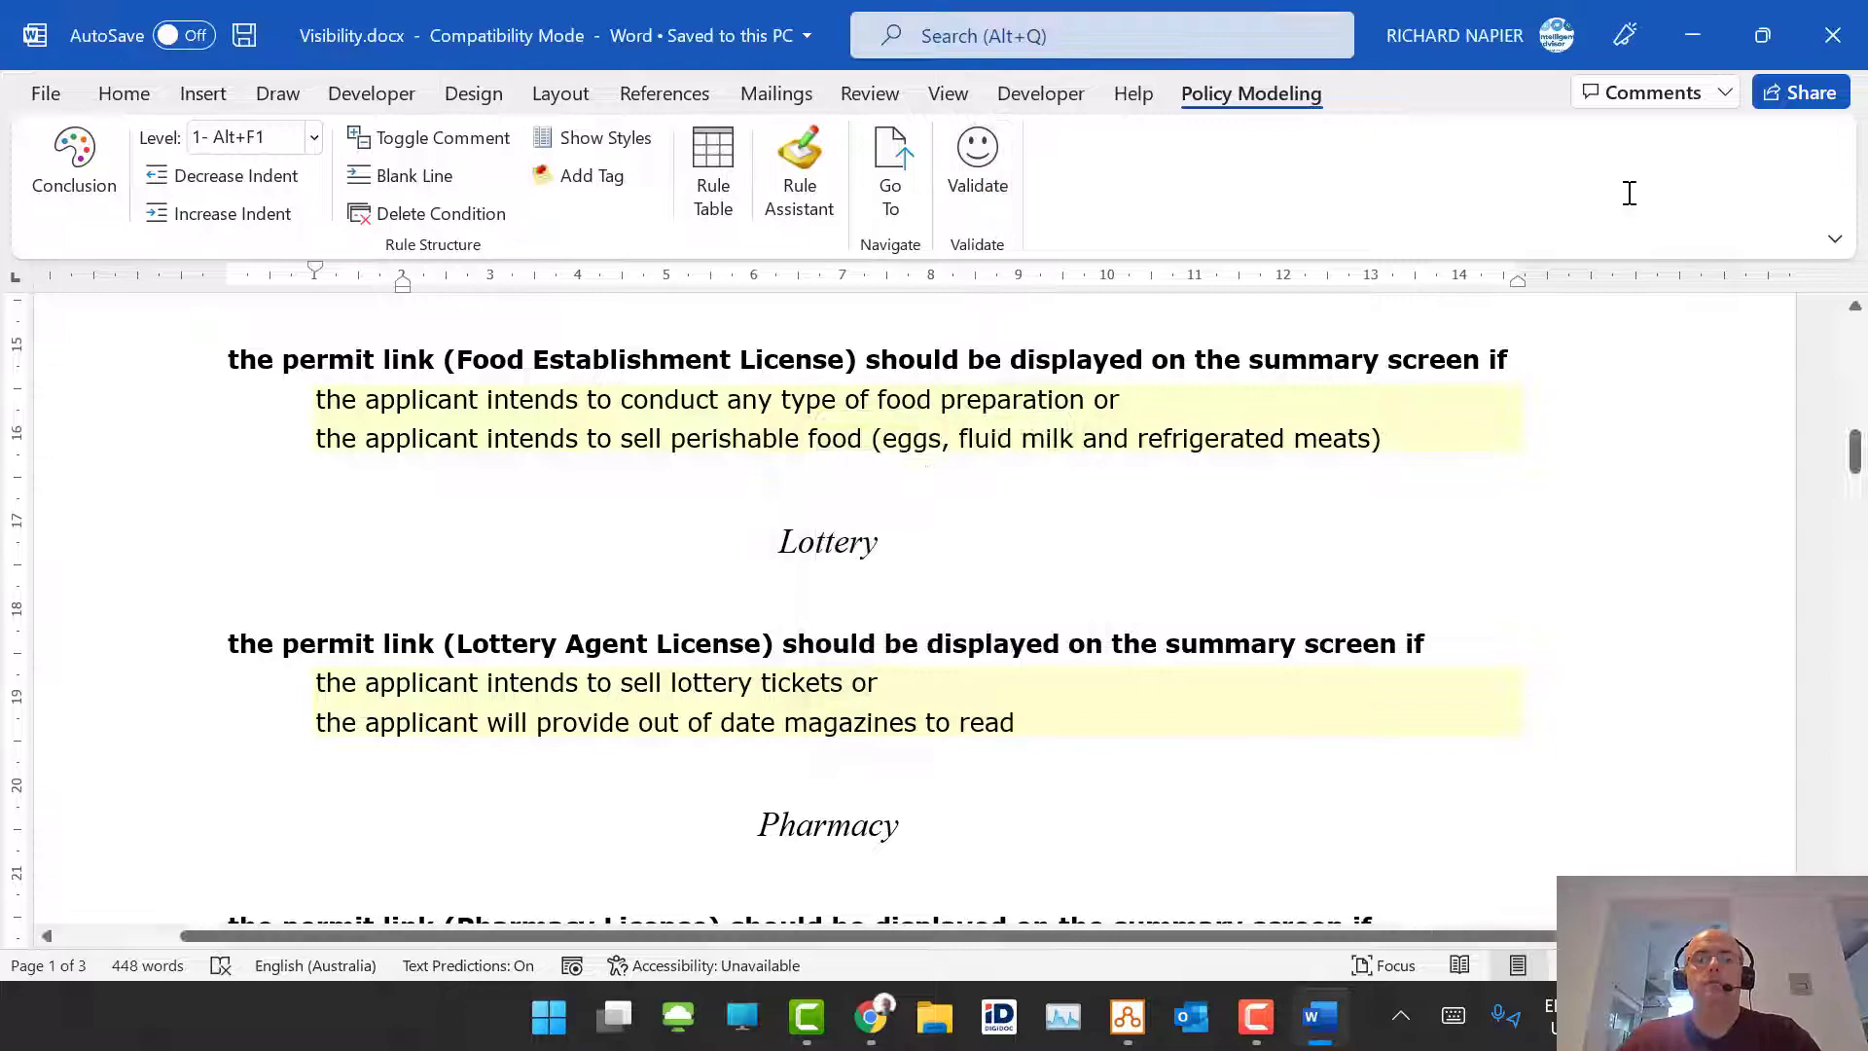
left_click(1829, 29)
left_click(1763, 35)
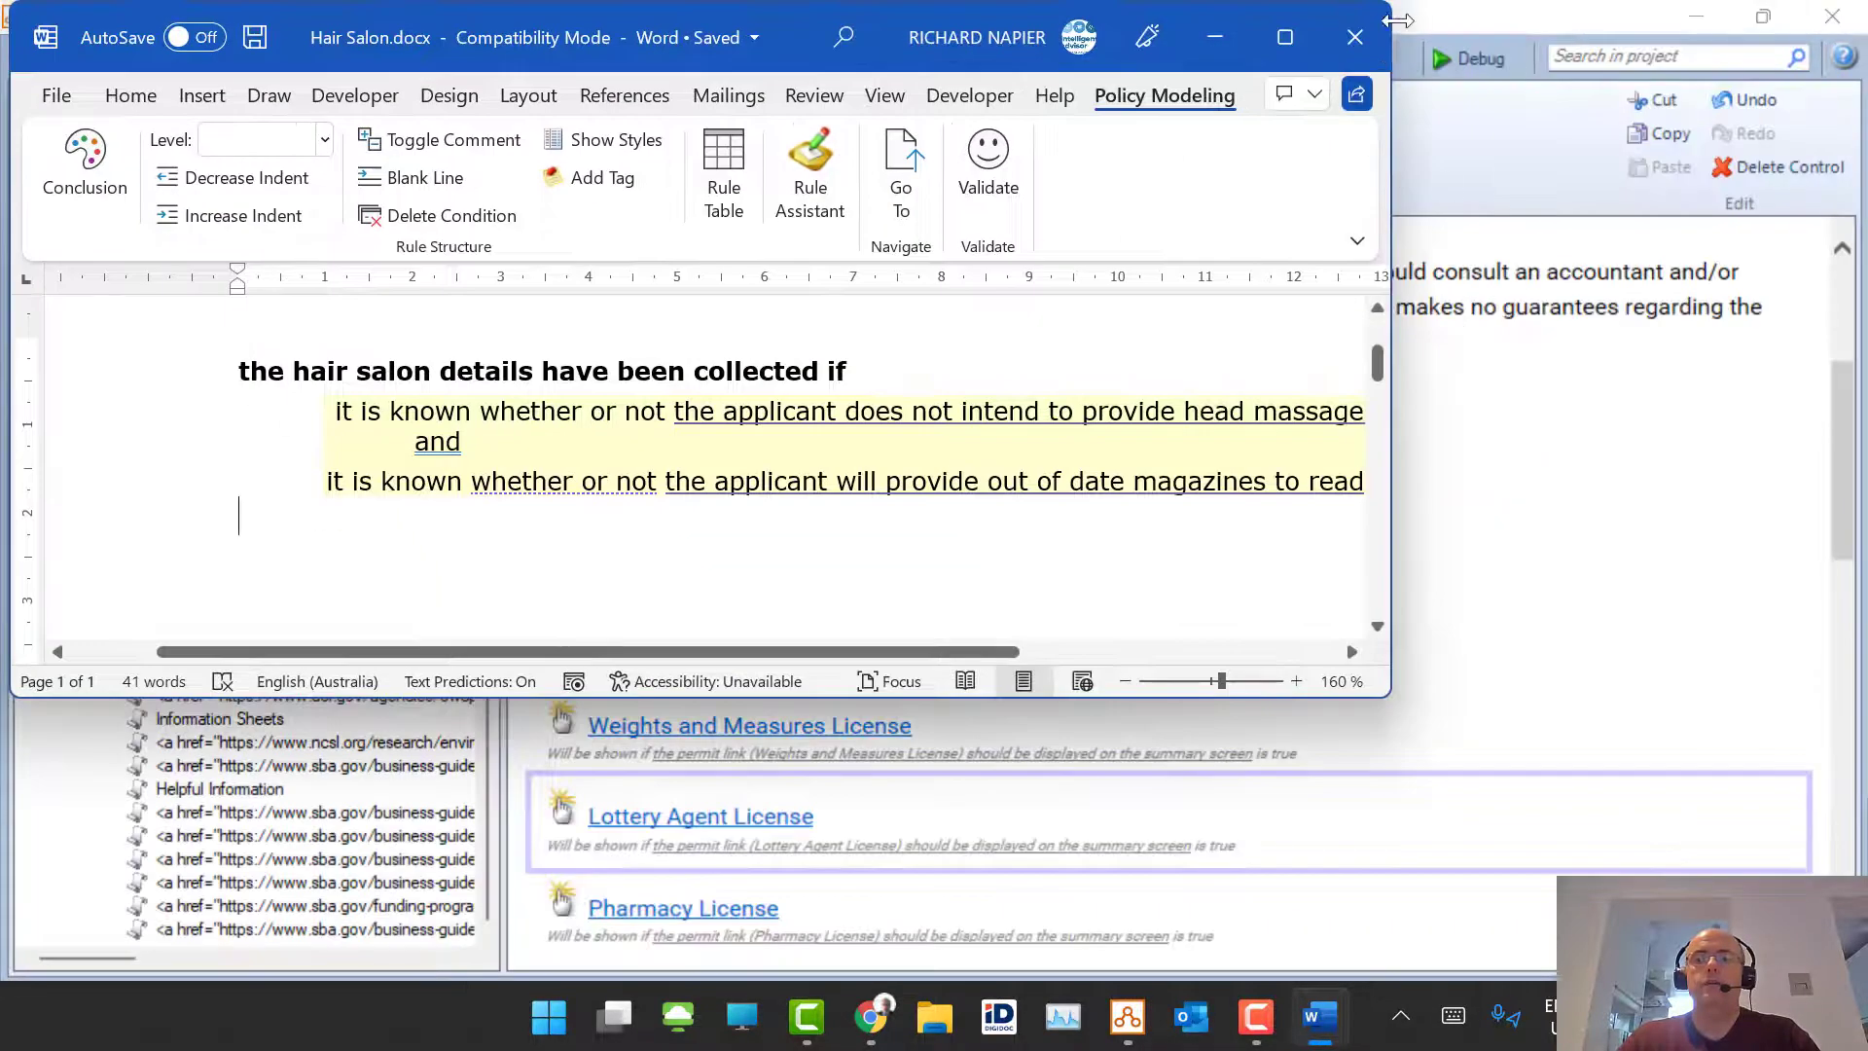
left_click(1355, 37)
Step: Debug the interview again to check the permit and license links on the Summary screen, and close the debugger
left_click(1481, 61)
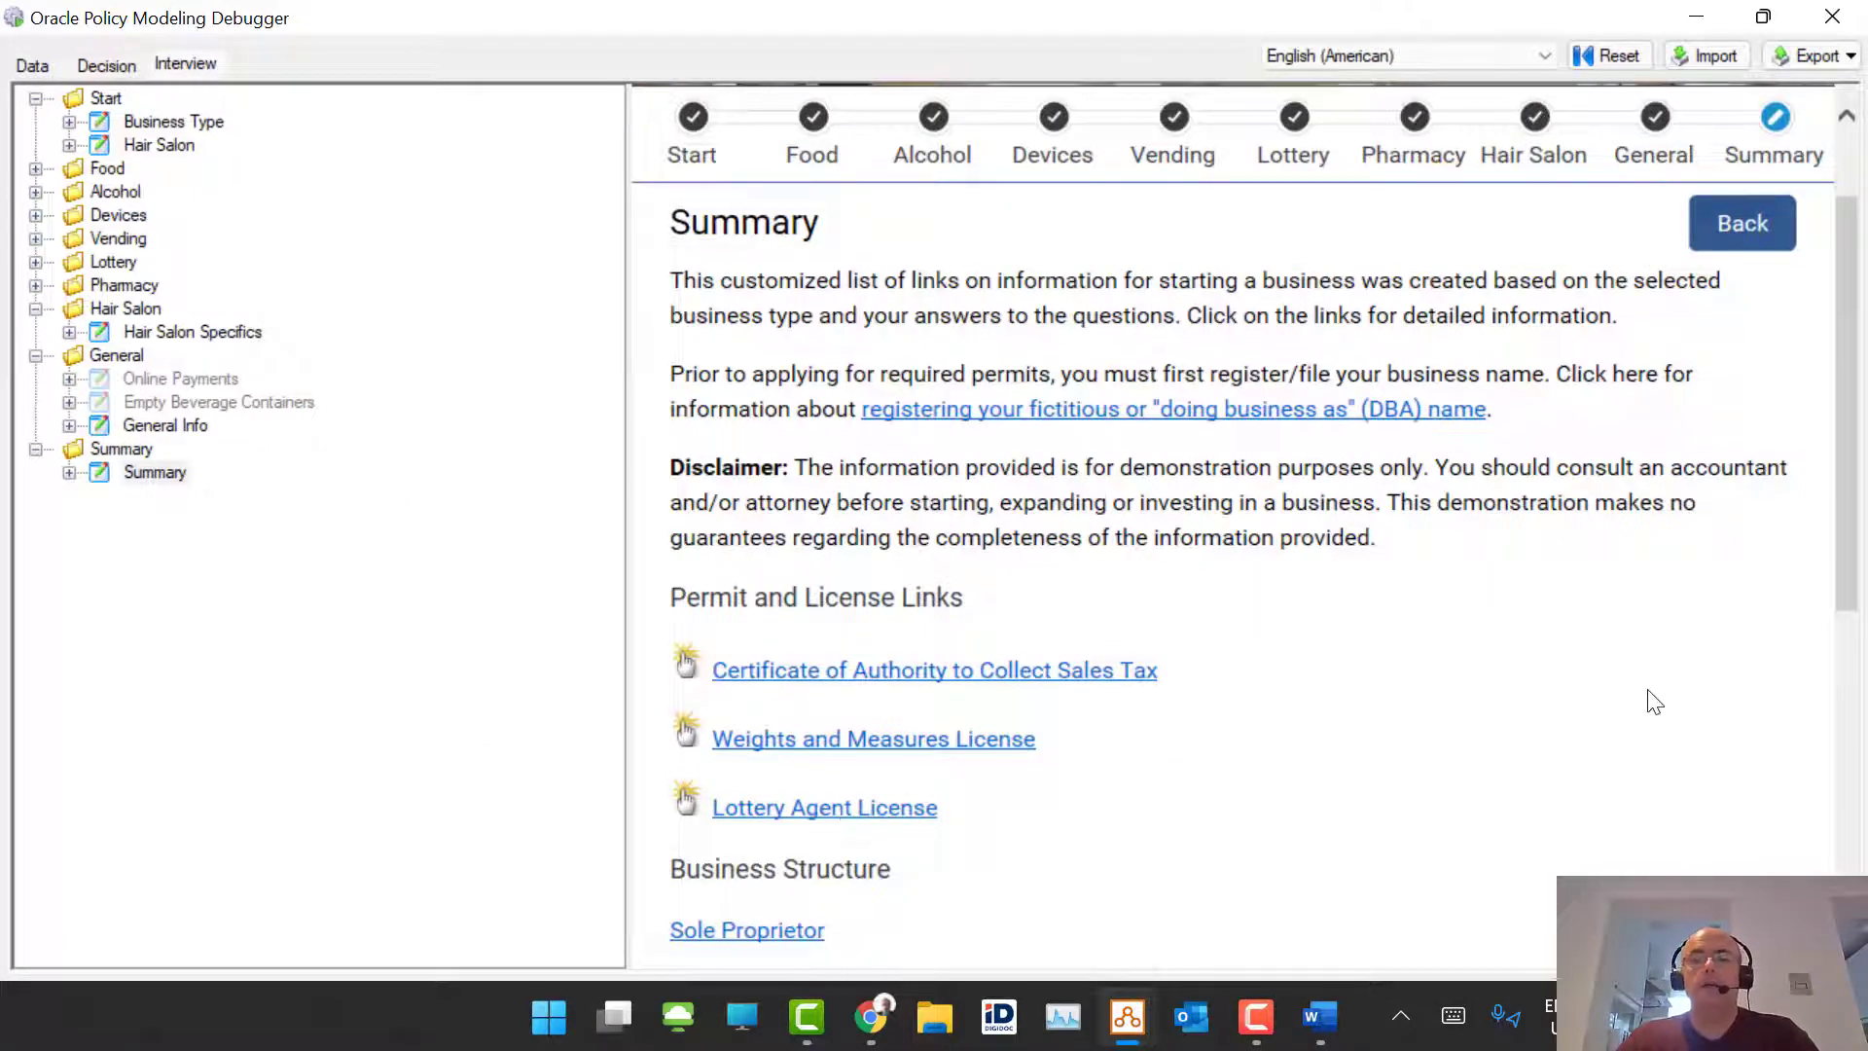
left_click(1845, 21)
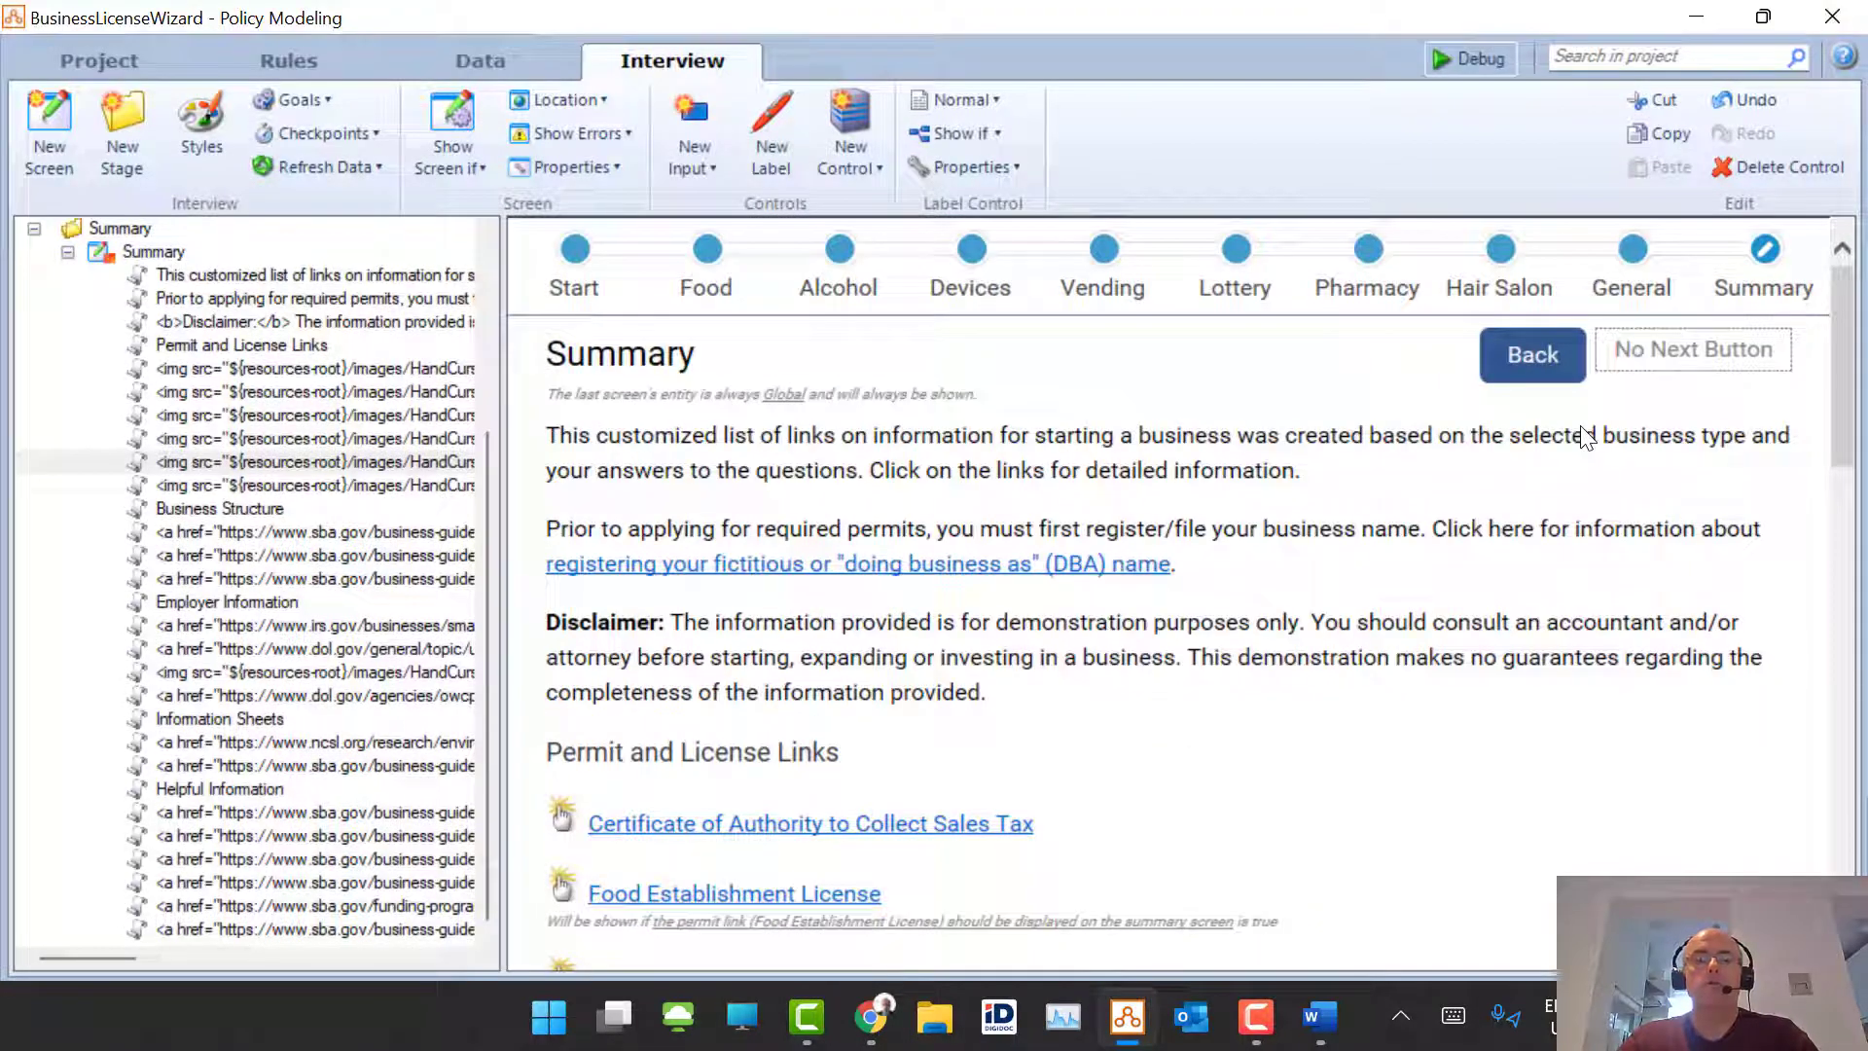
Step: Open the interview's styles and bring up the style settings of the navigation strip's Complete Stage
left_click(201, 131)
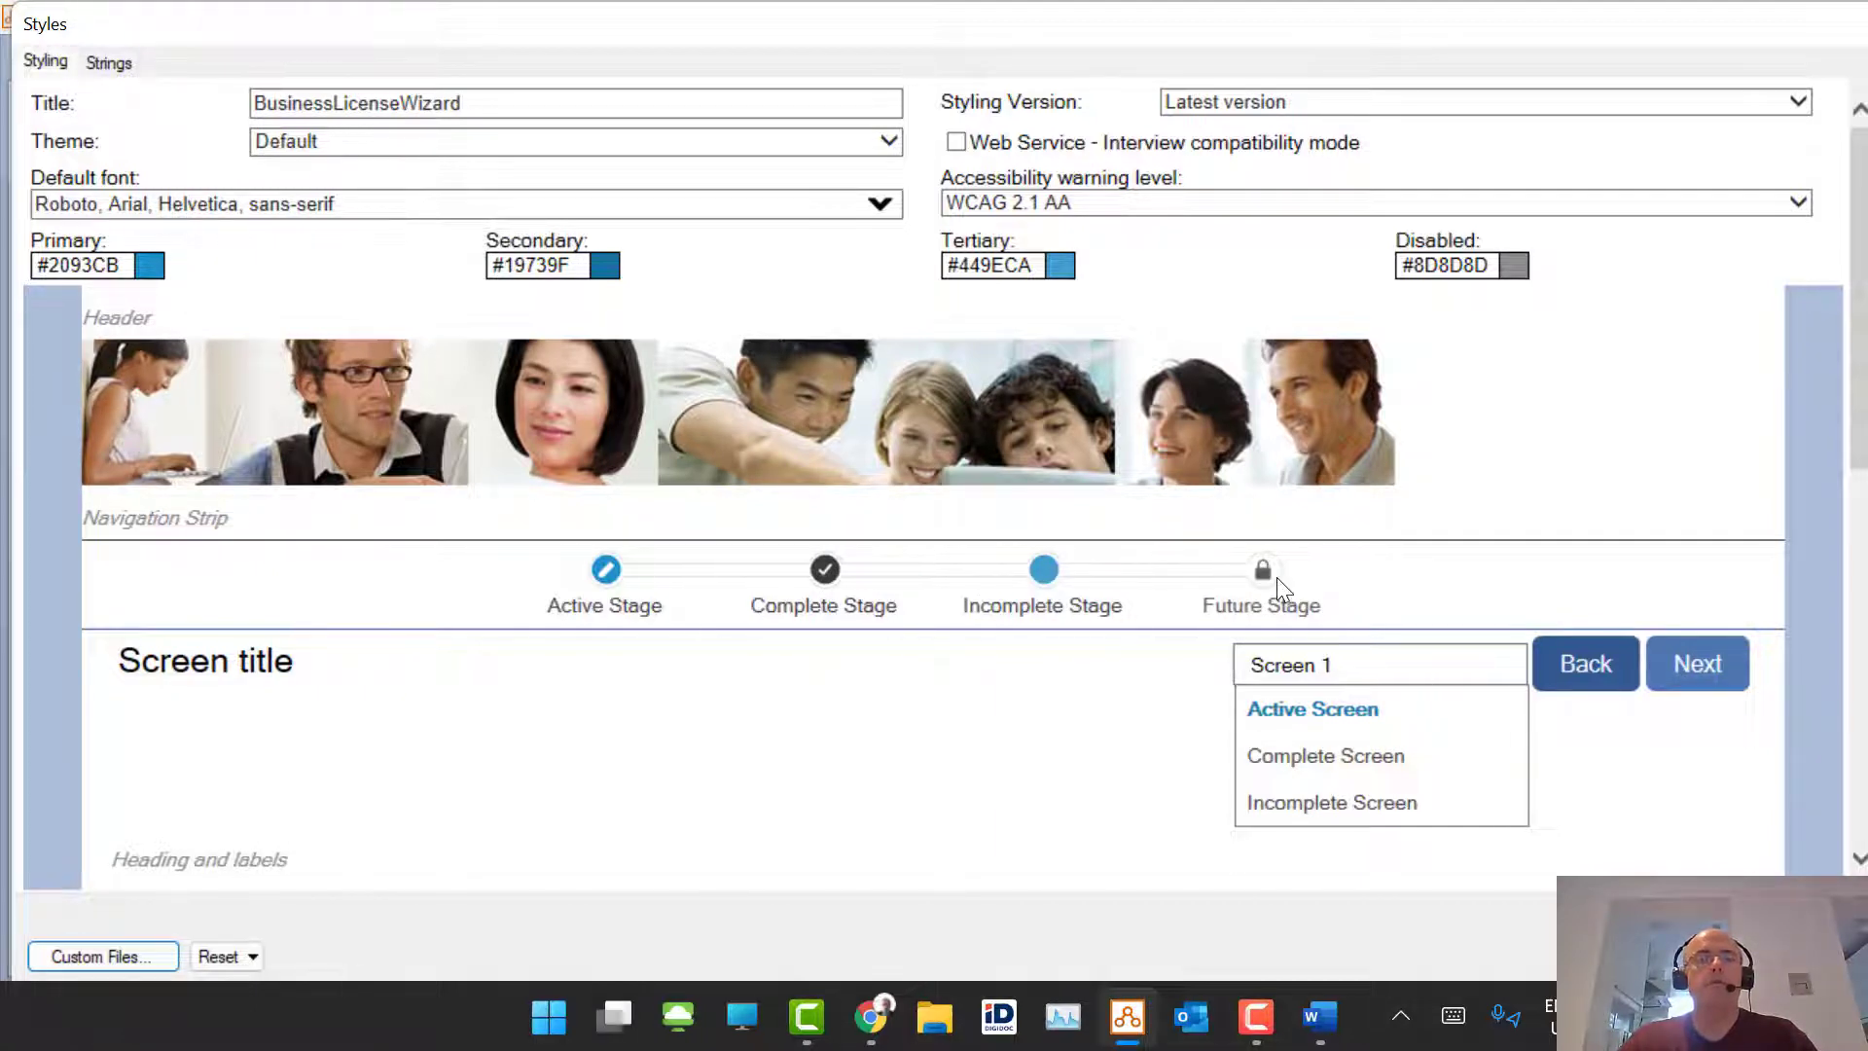
scroll(1255, 545, "down", 1)
scroll(1118, 511, "up", 1)
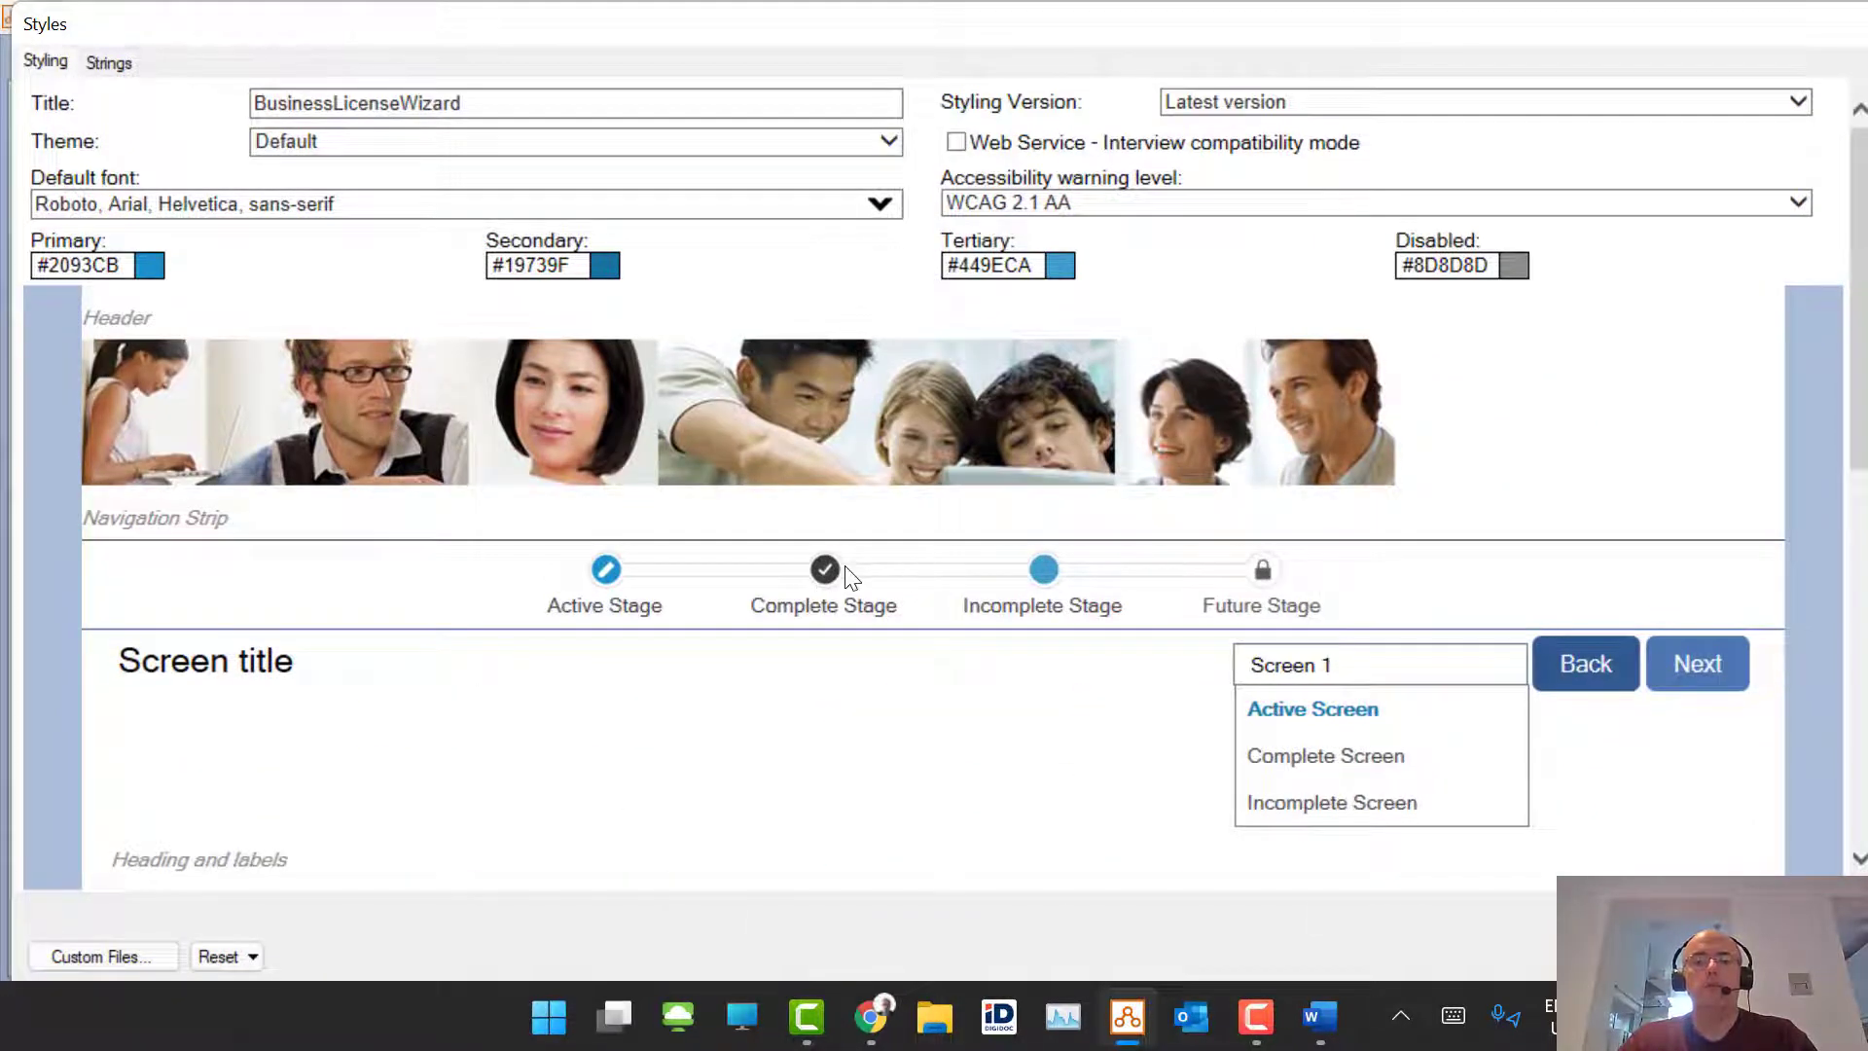
left_click(822, 584)
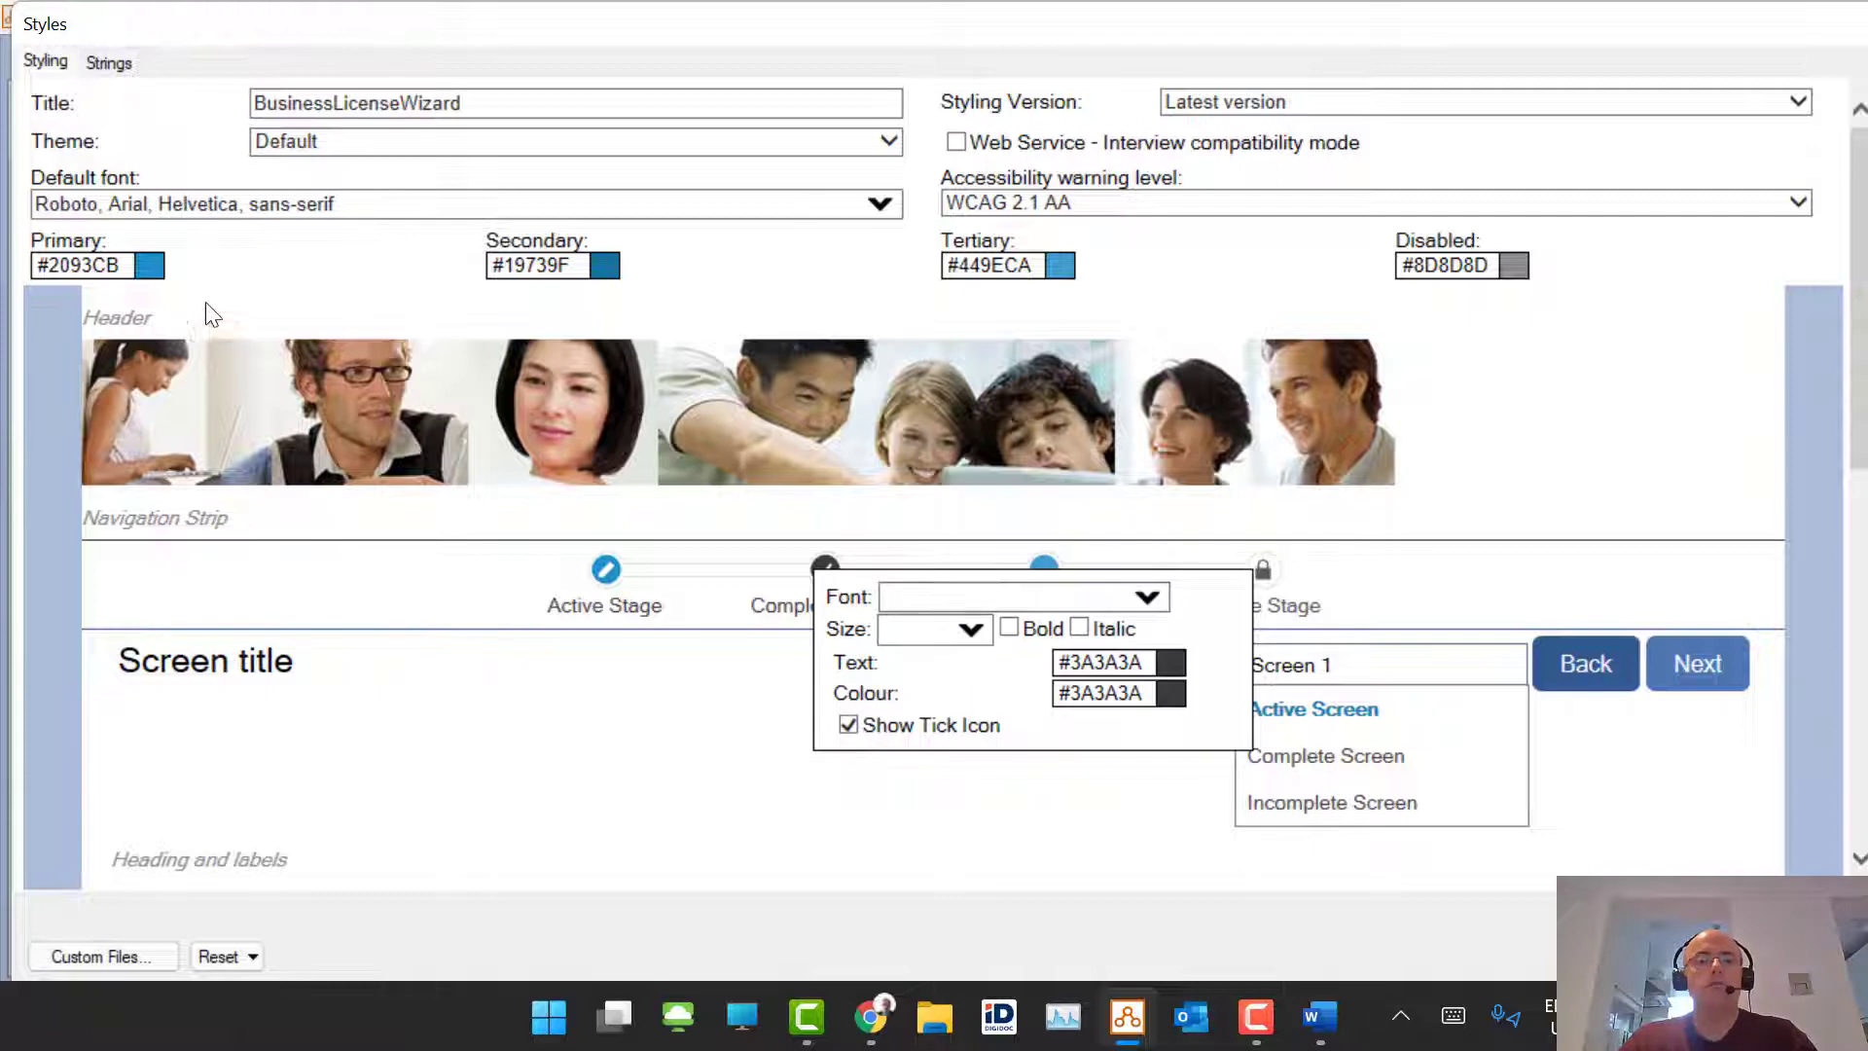
Step: Switch the interview theme to CX Sales and B2B Service, and set it back to Default so the theme's standard styling is applied
left_click(394, 142)
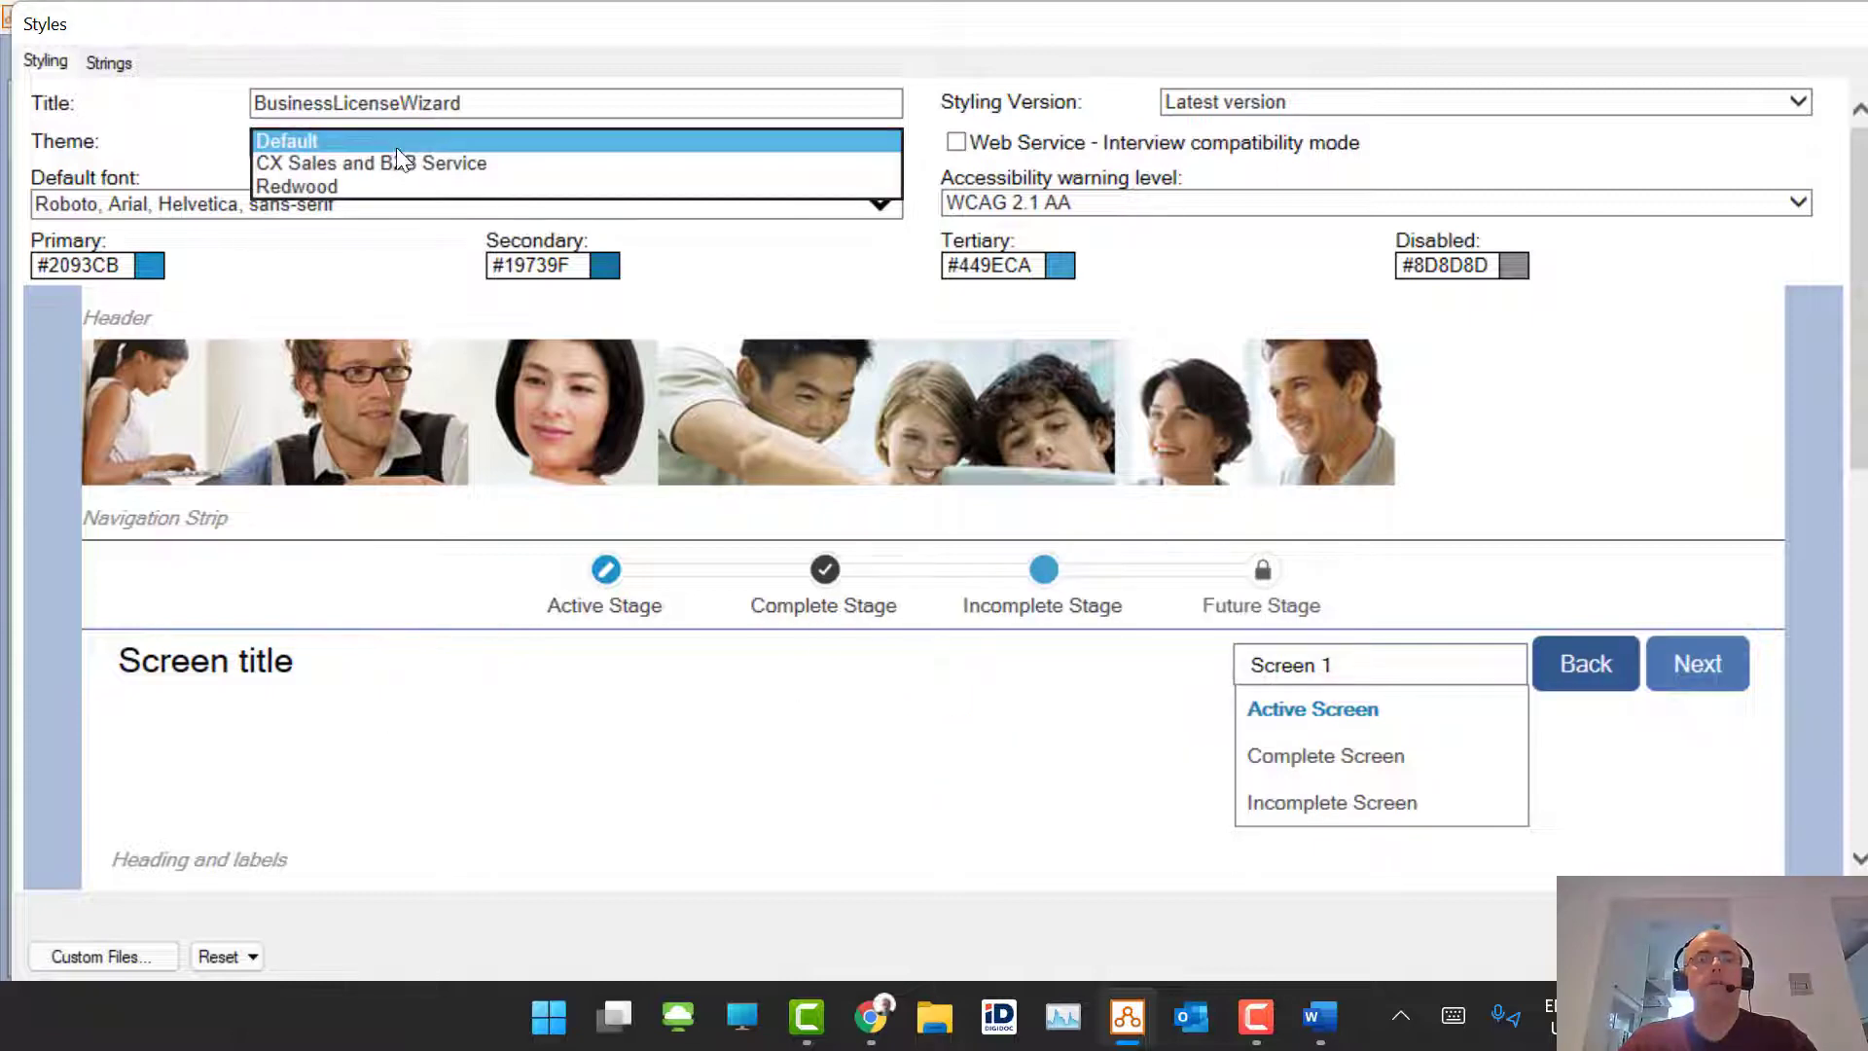
left_click(411, 165)
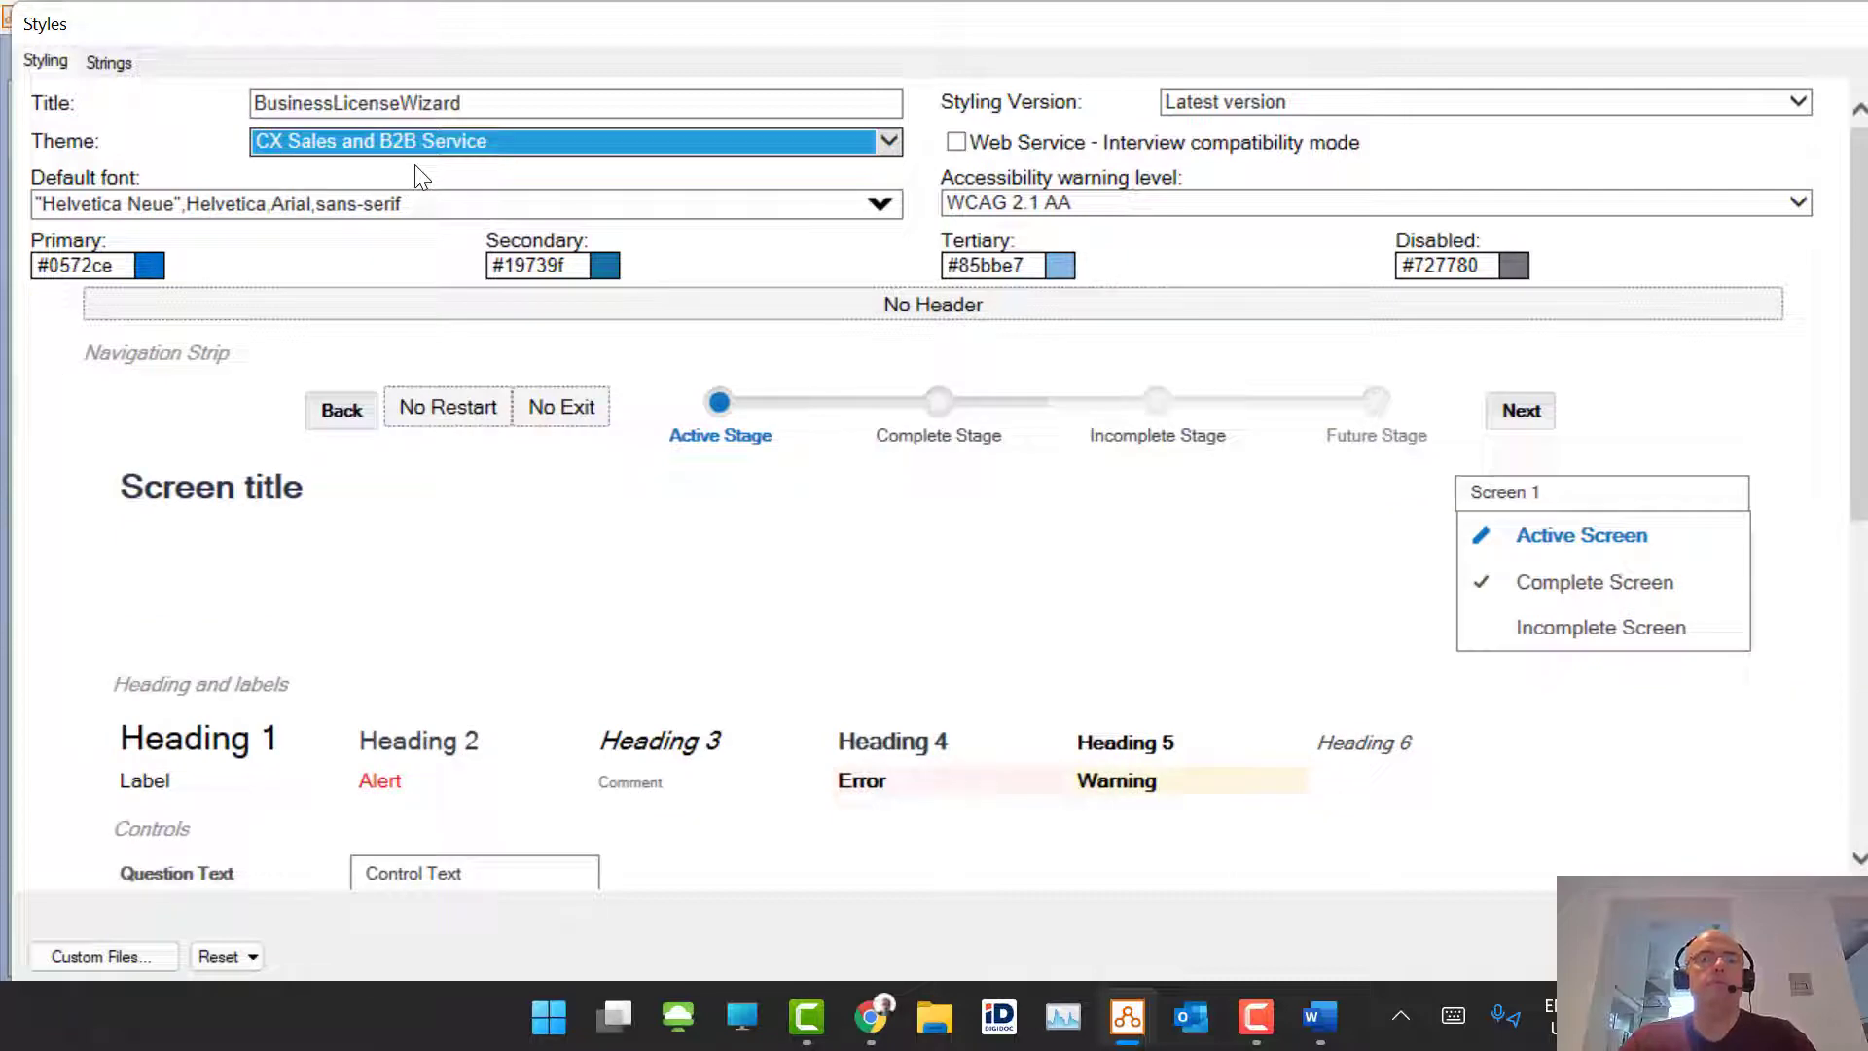
left_click(470, 137)
left_click(419, 118)
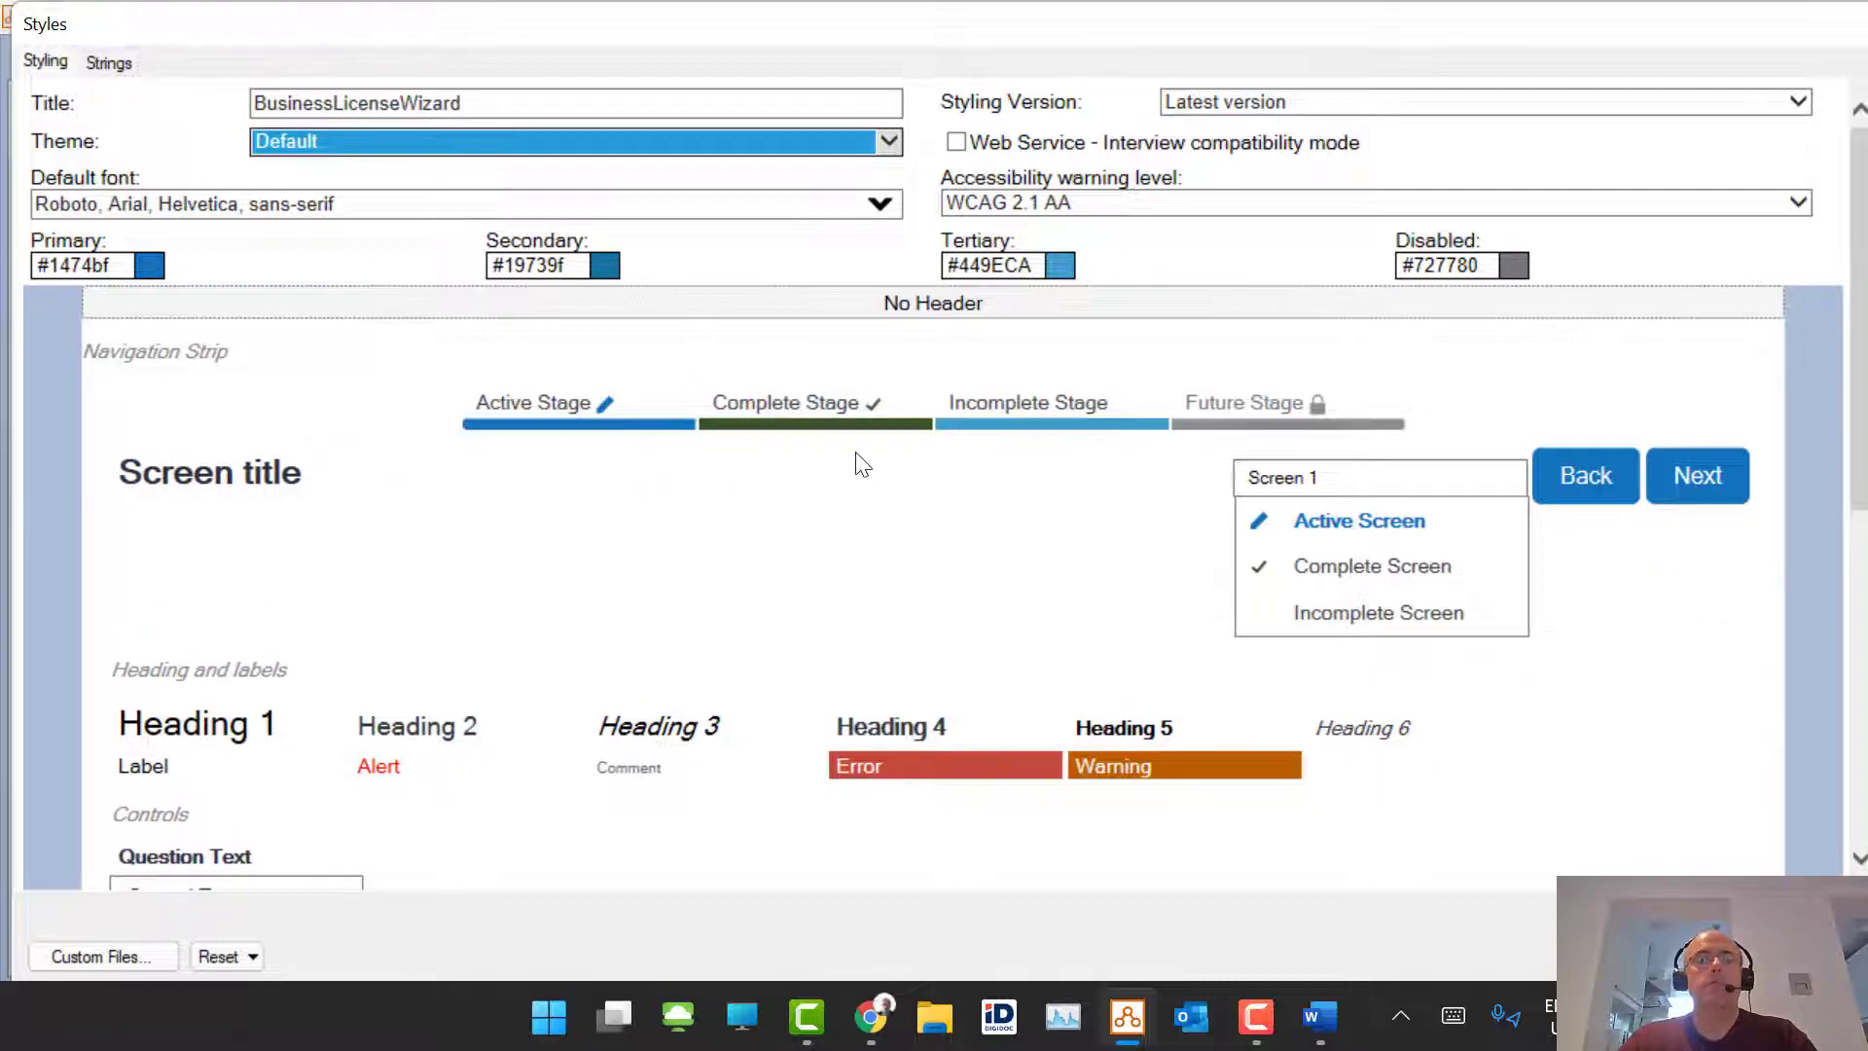
Step: Check the navigation strip's settings without changing them, and close the styles, keeping the Default theme
left_click(180, 370)
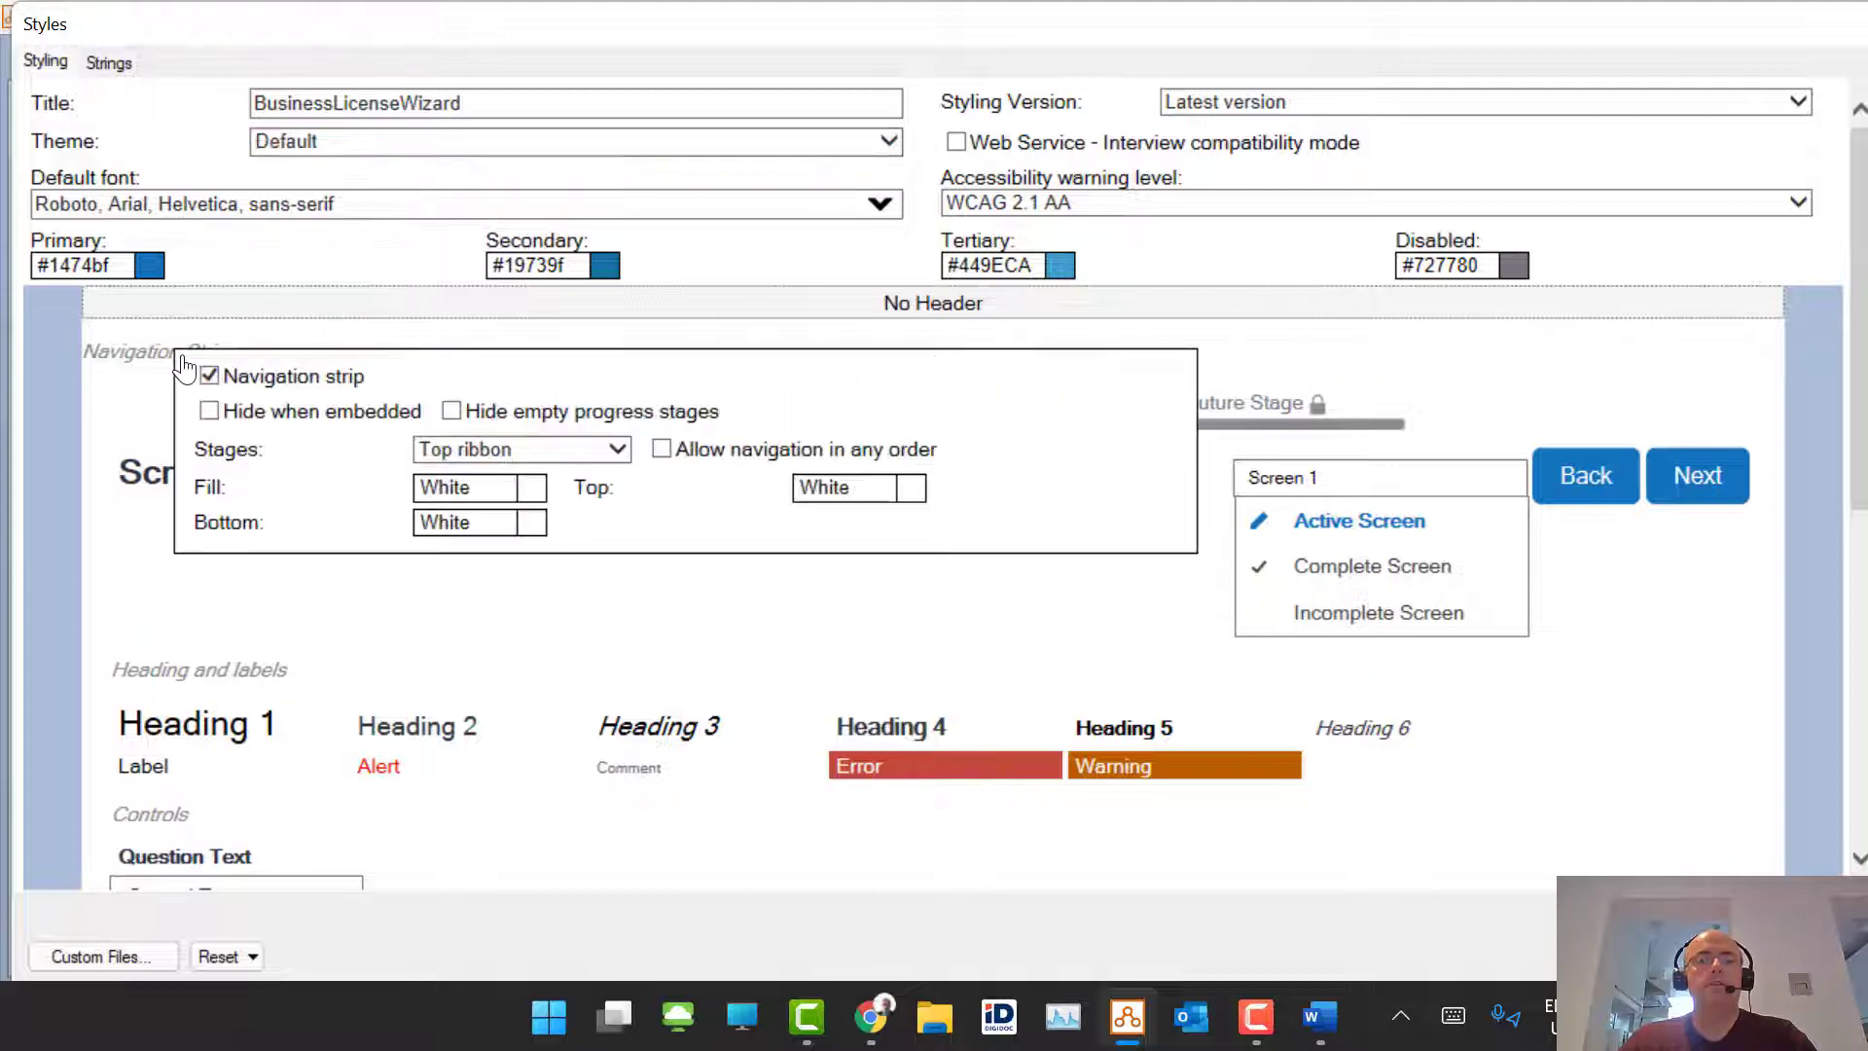
left_click(351, 600)
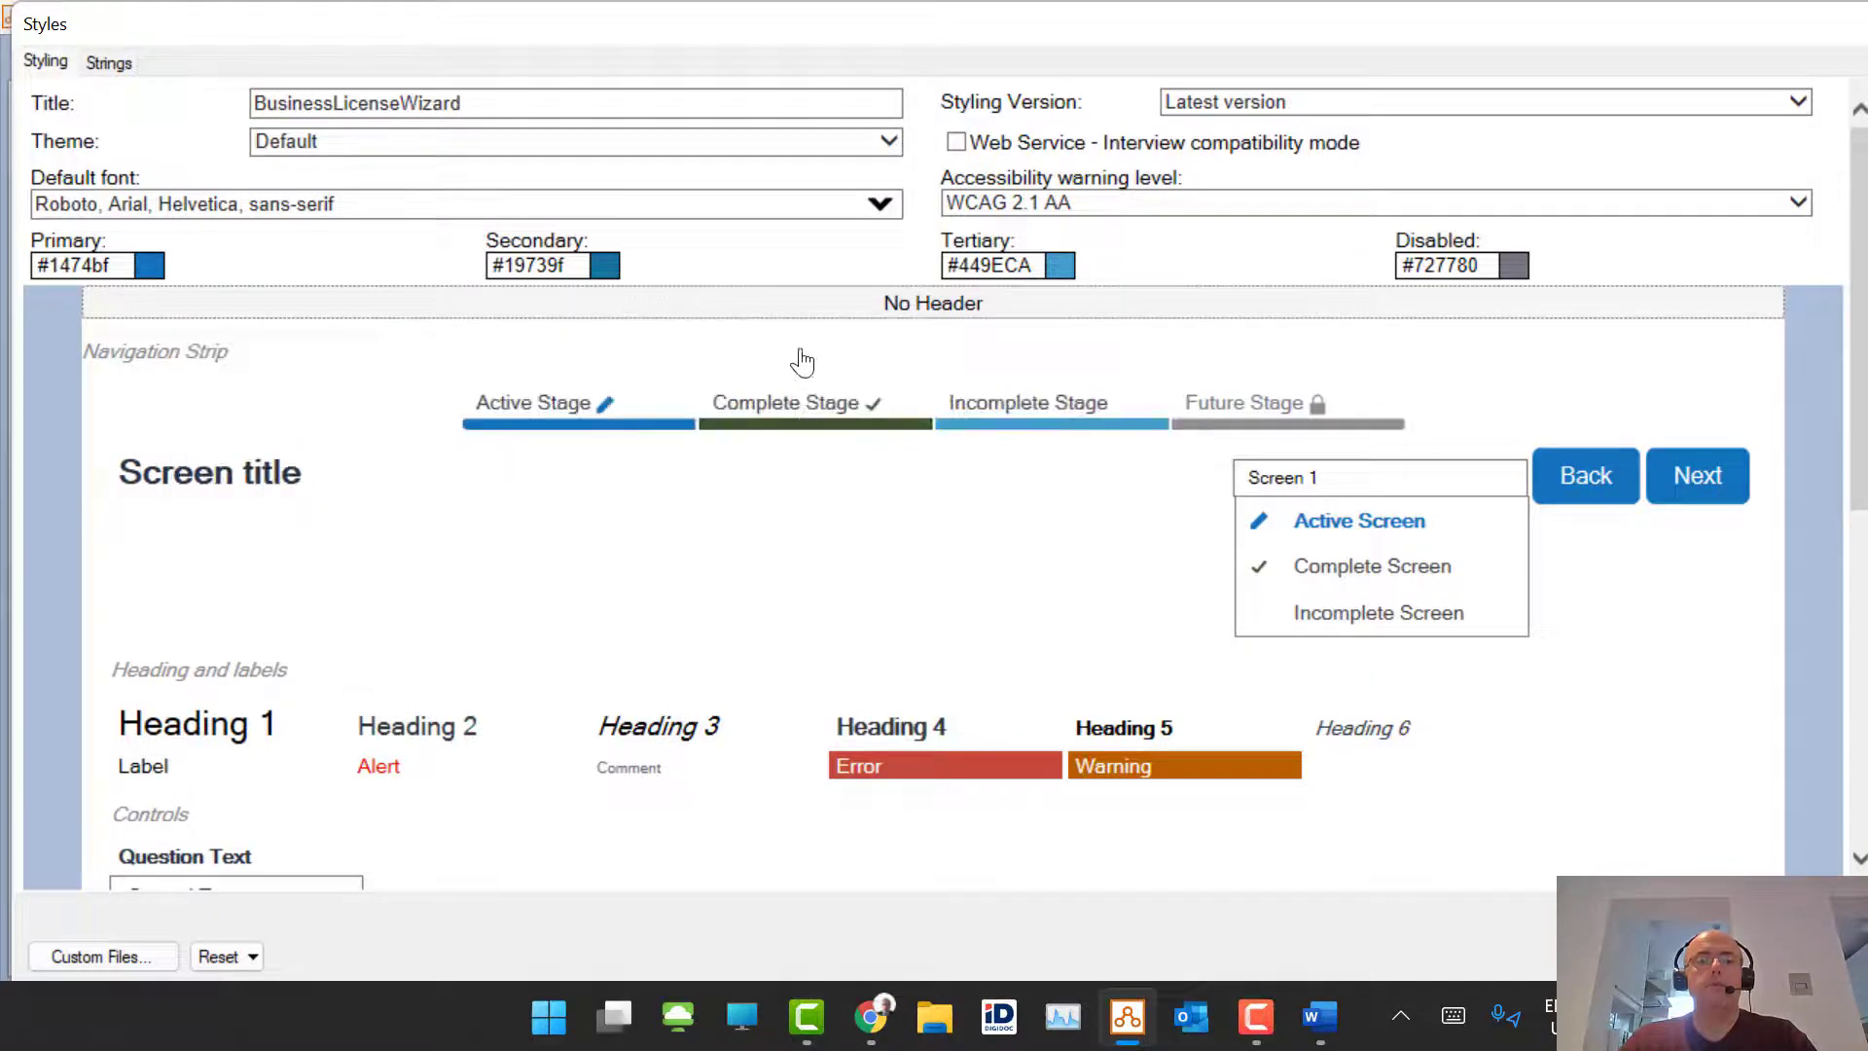
left_click(859, 313)
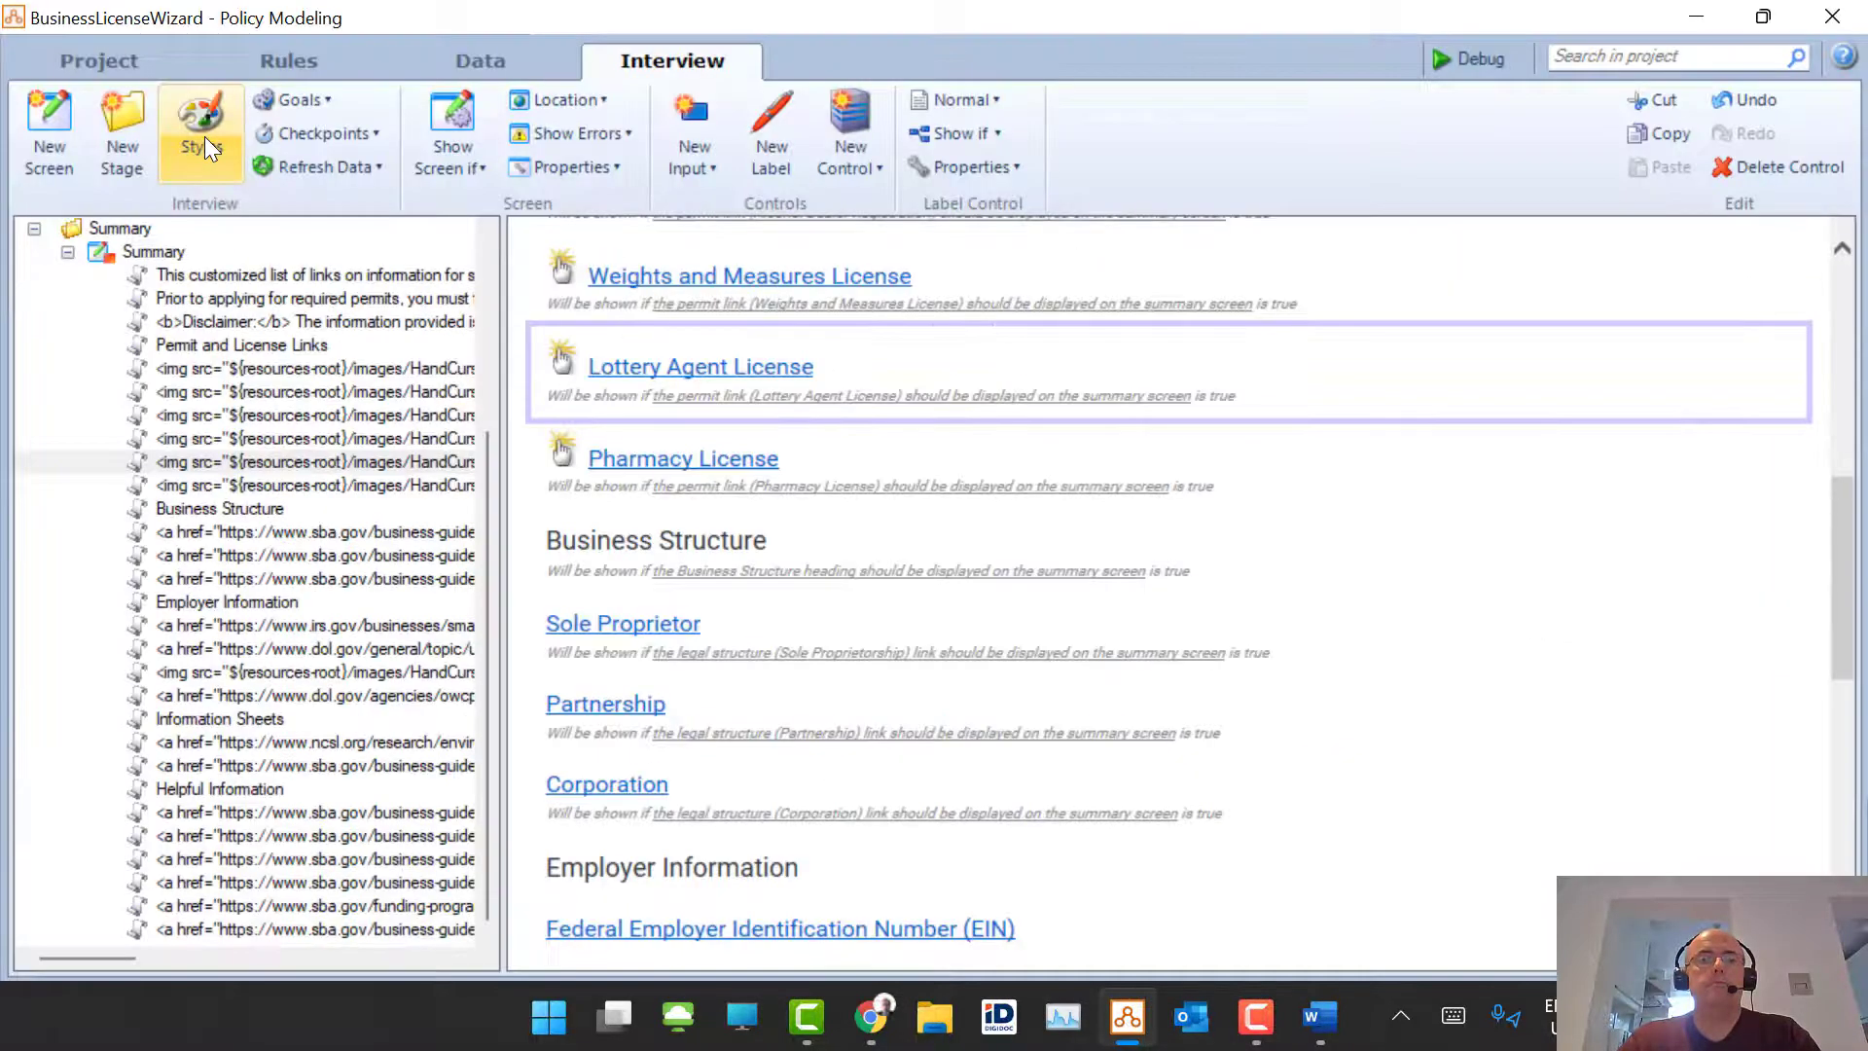
Step: Reopen the interview styles, show the header with StoneHEAD.png from Downloads as its image, and save the styles
left_click(205, 141)
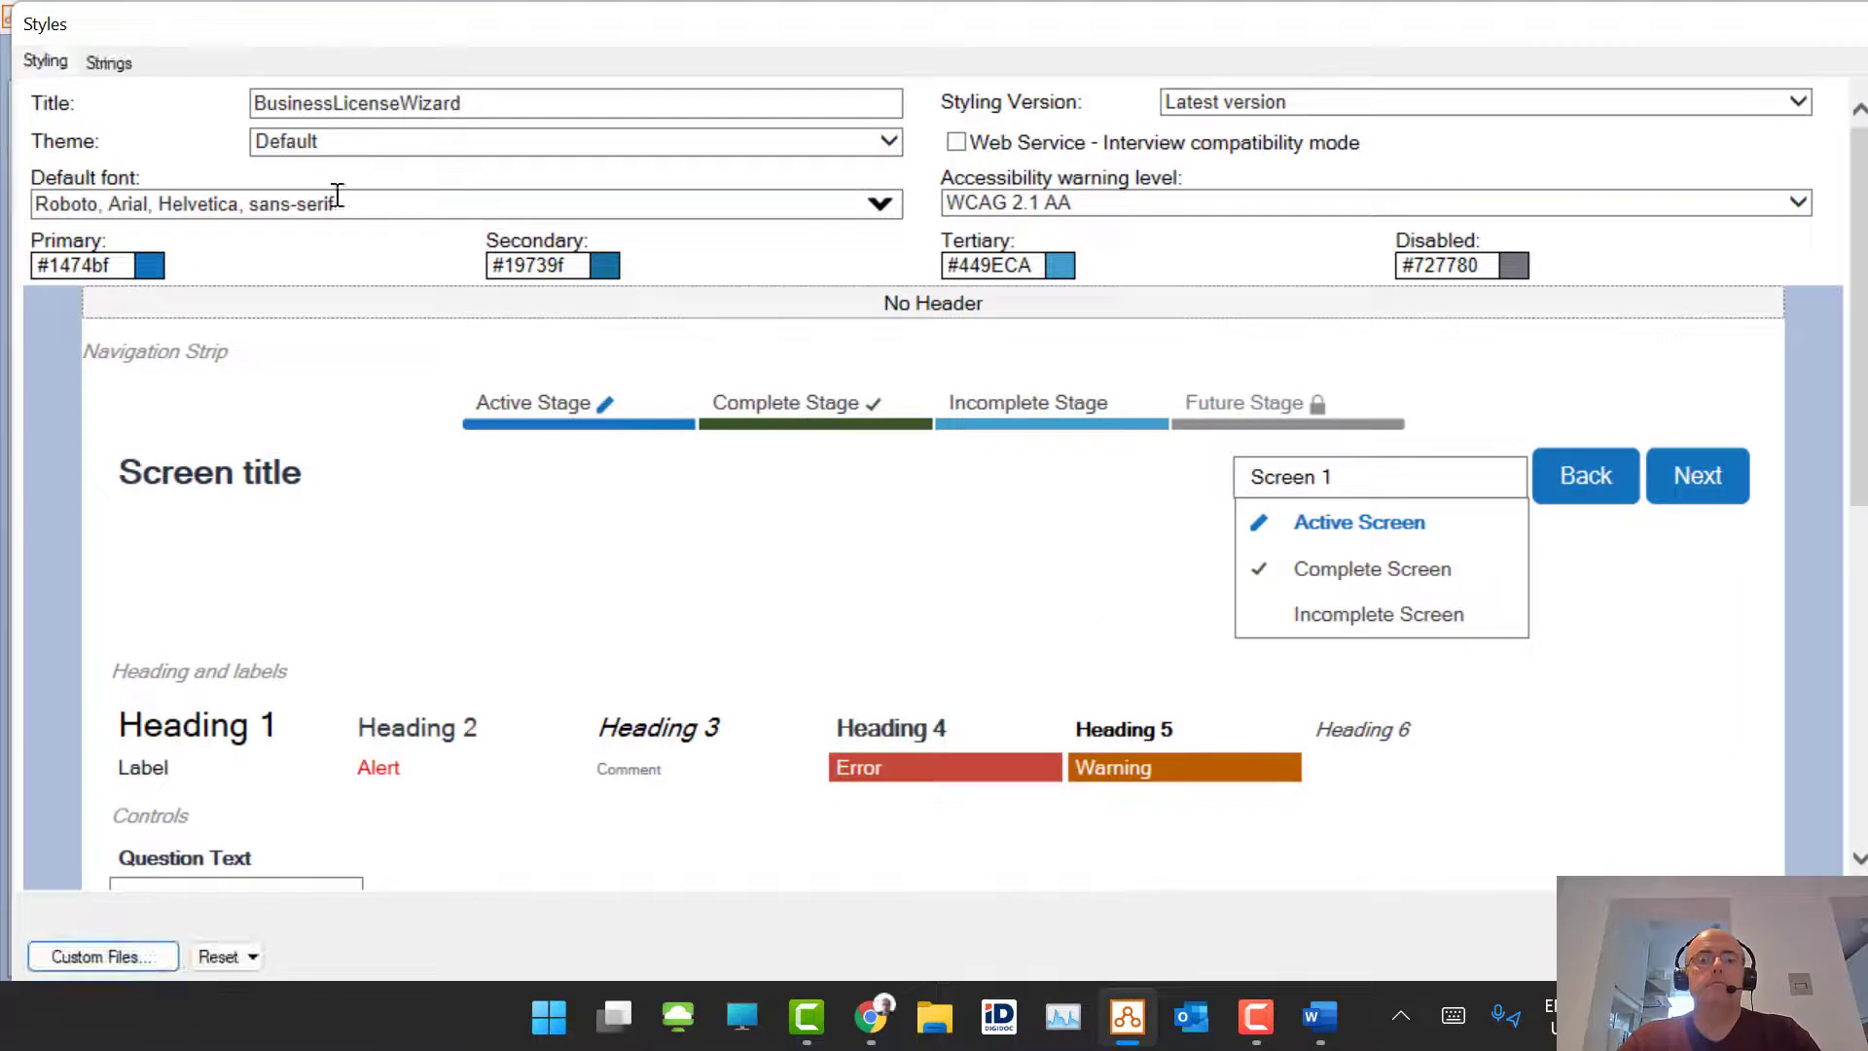
left_click(970, 300)
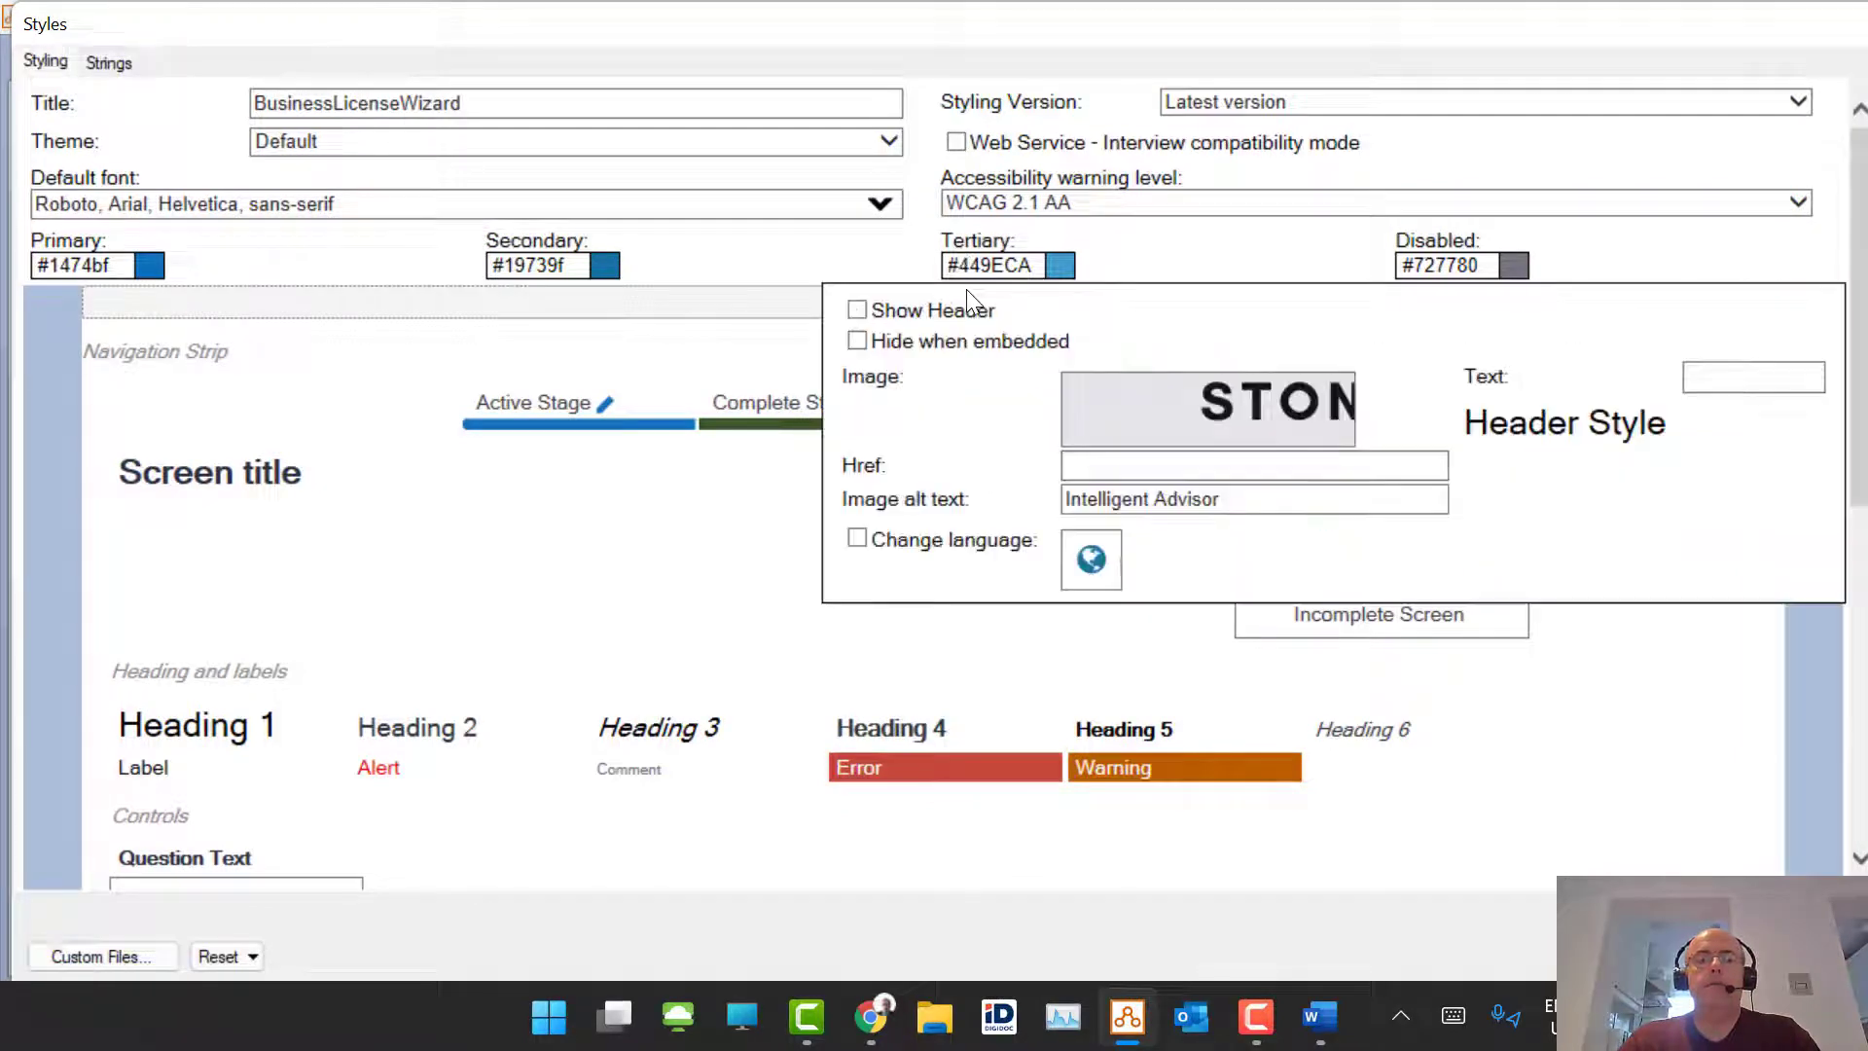
left_click(857, 309)
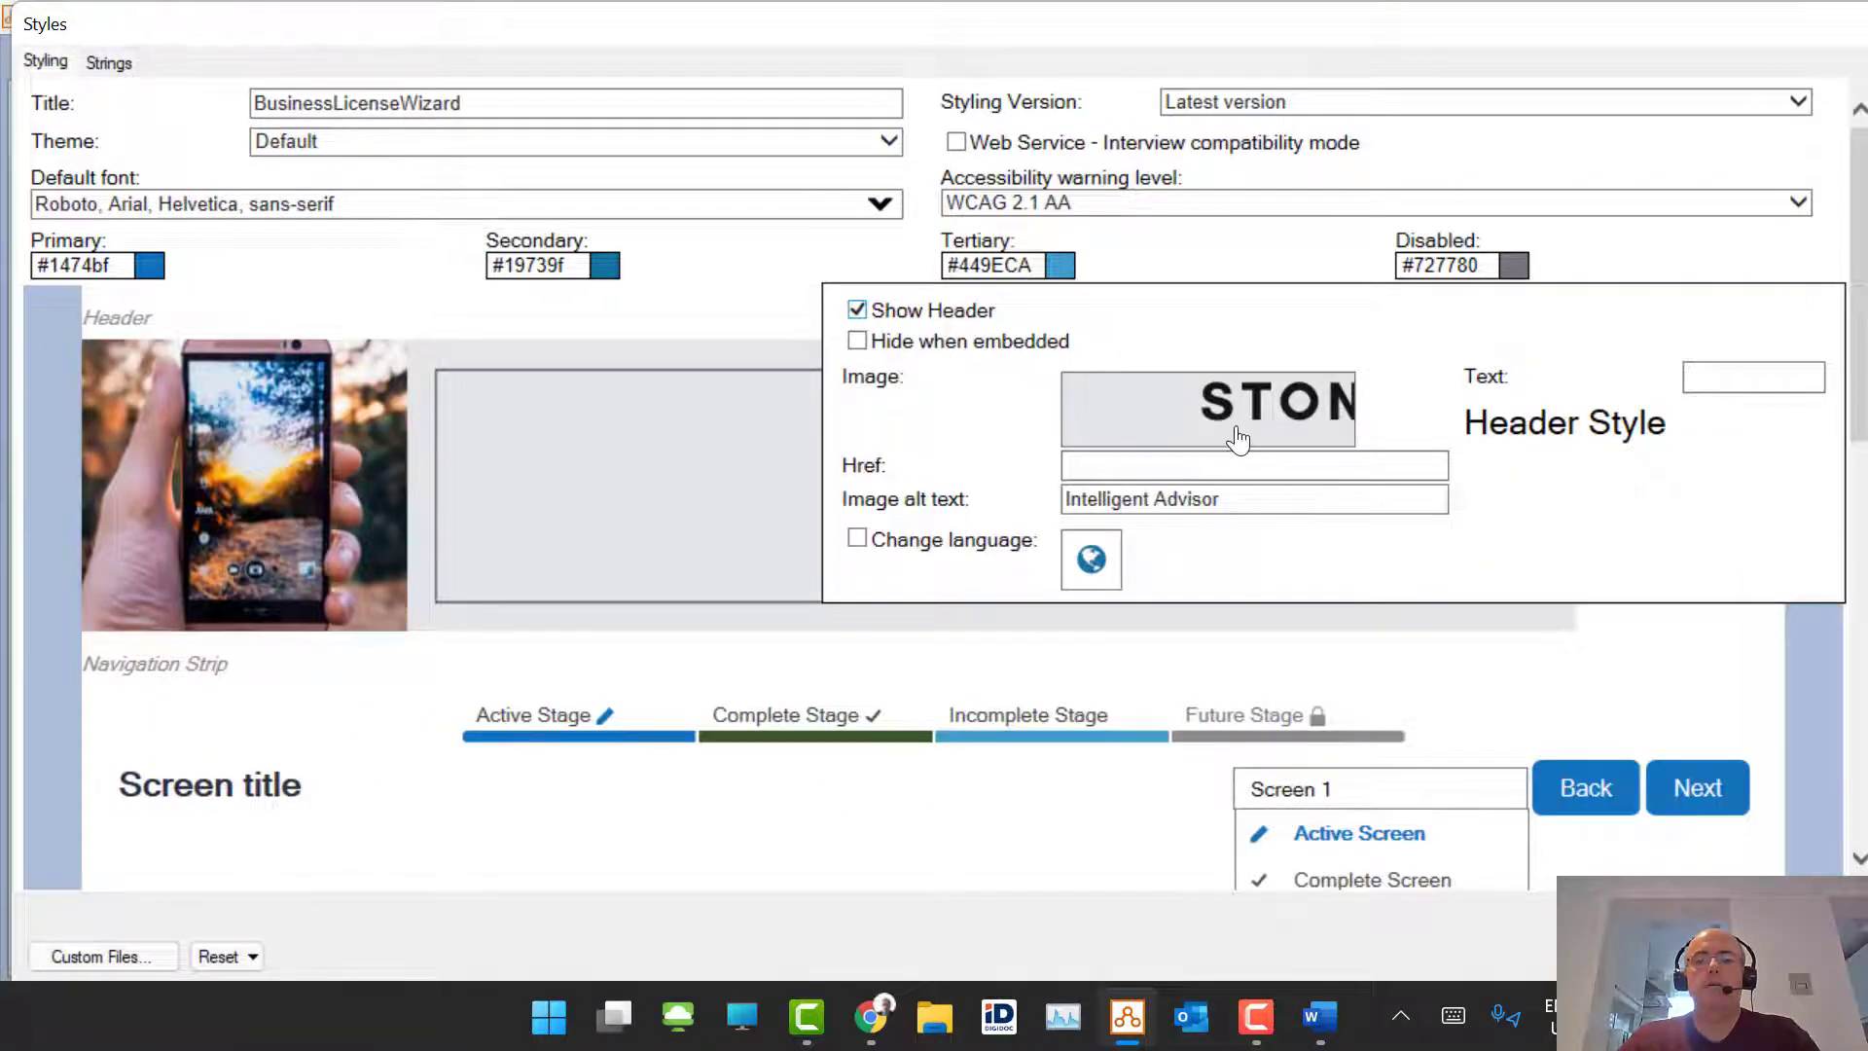
left_click(1238, 433)
left_click(1603, 488)
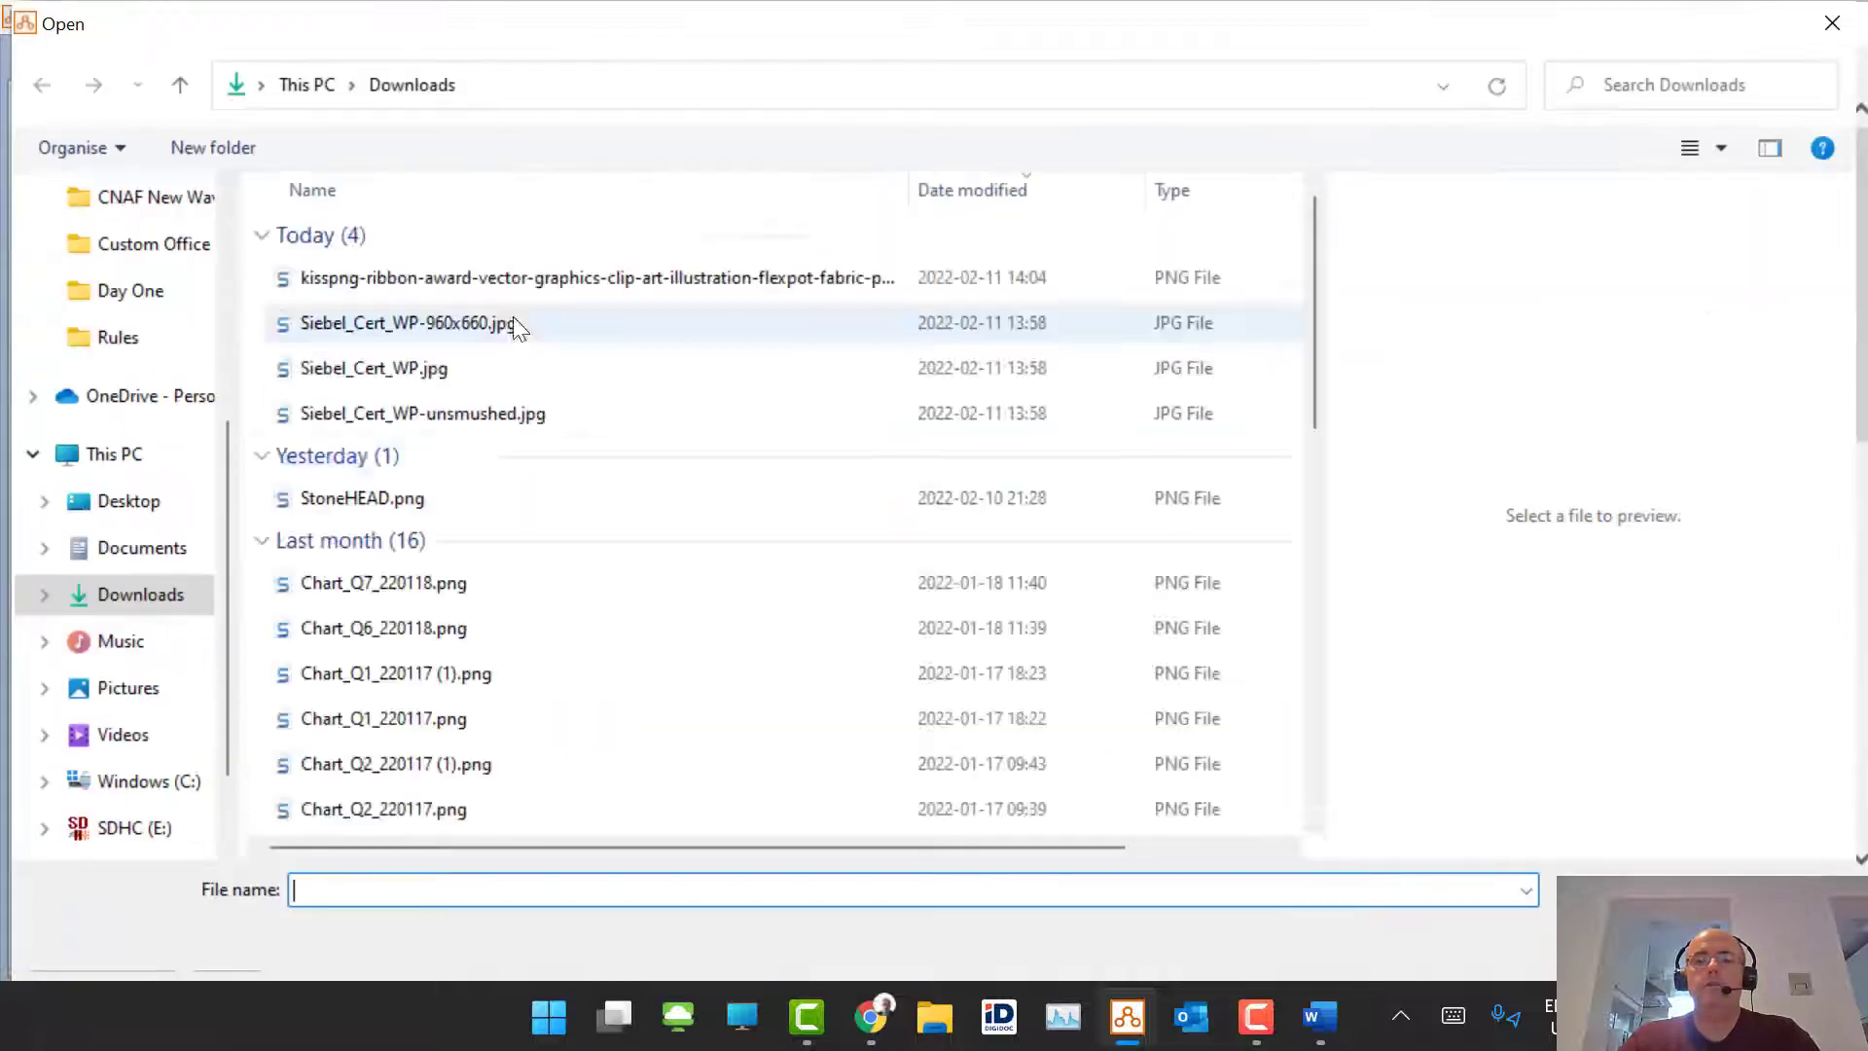
double_click(362, 497)
left_click(683, 504)
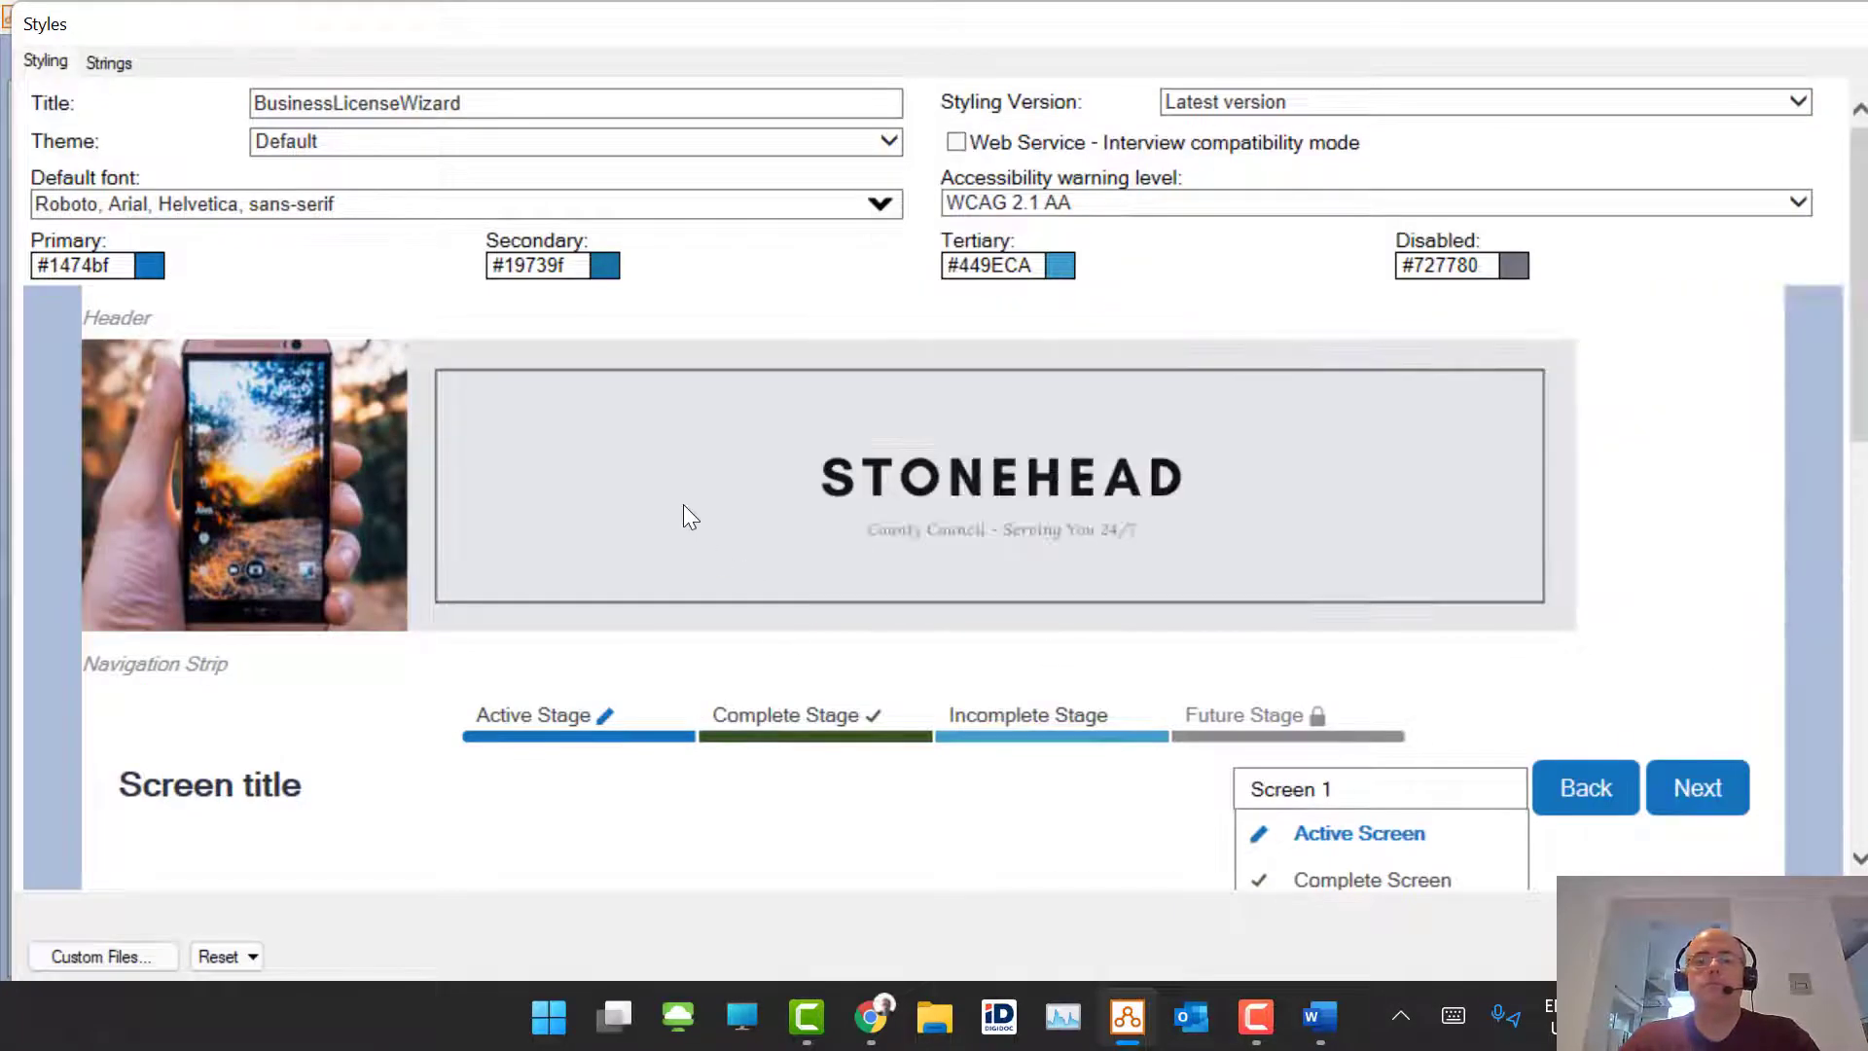
left_click(1654, 956)
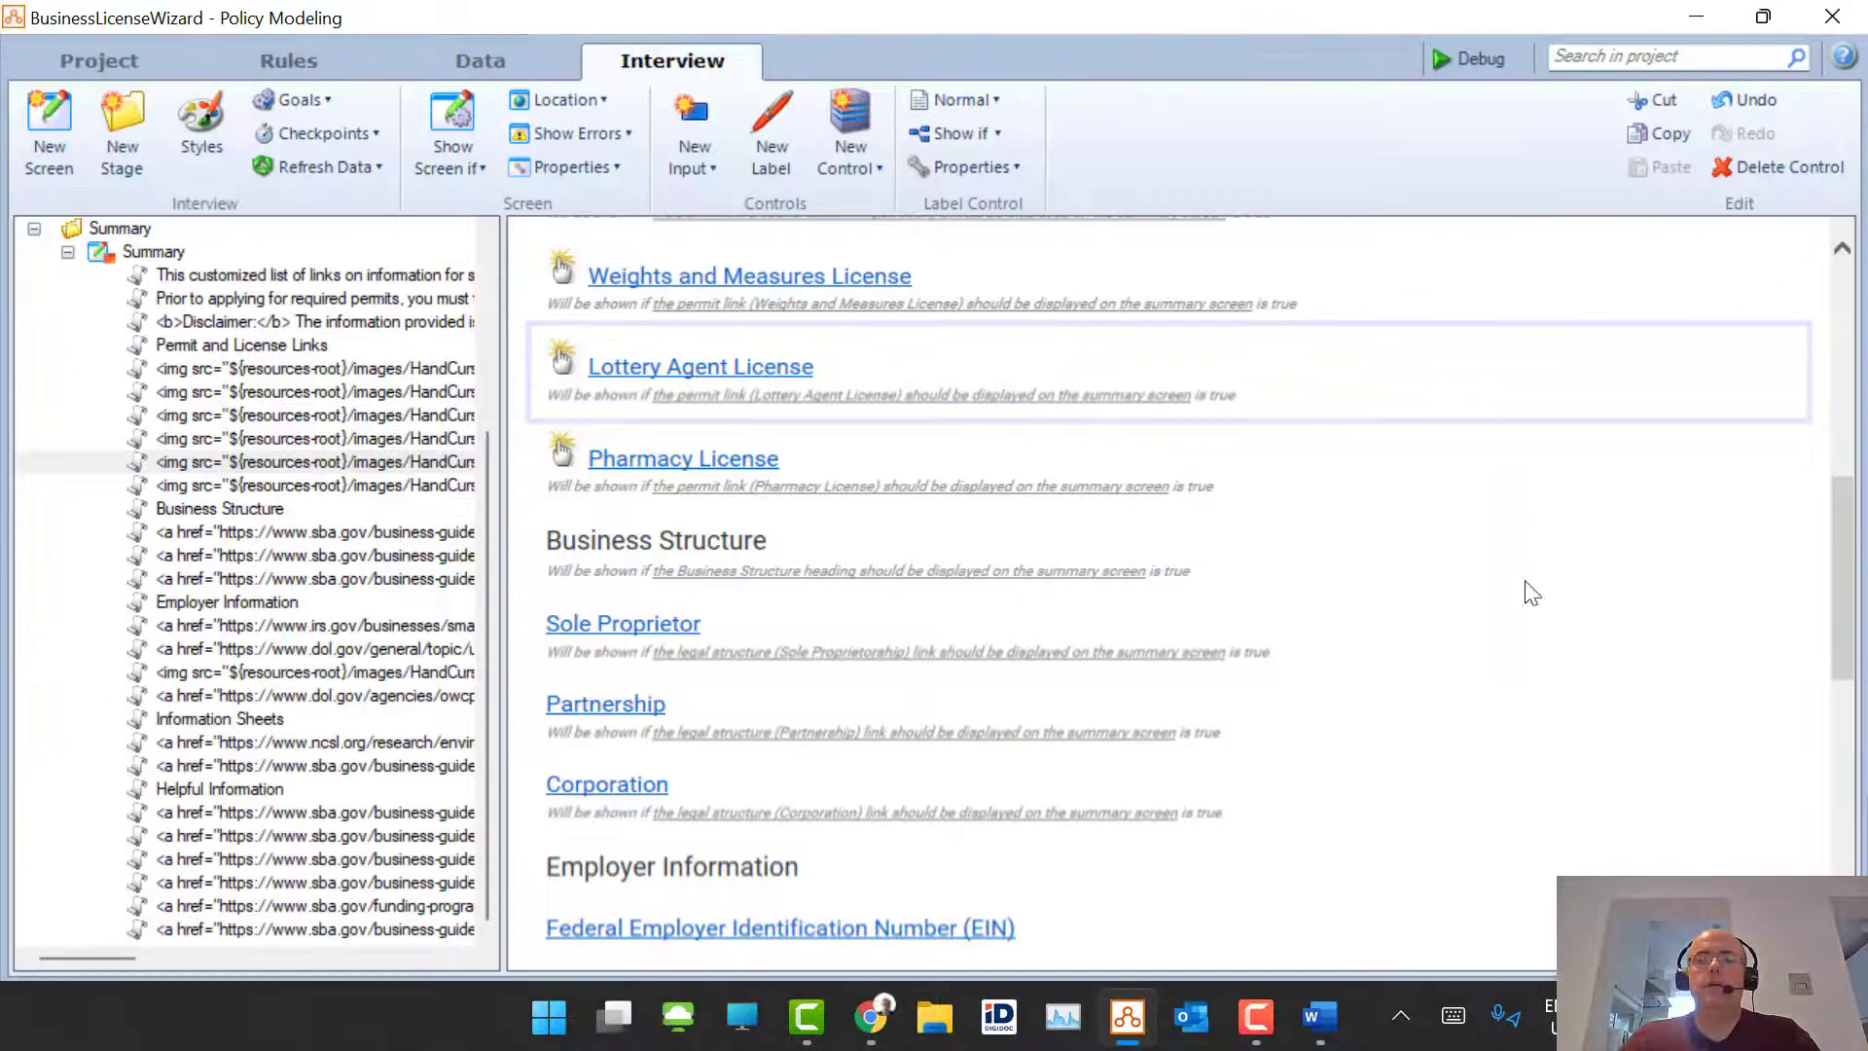
Step: Debug the interview to check the new header, reset the session, and review the Business Type screen
left_click(1471, 62)
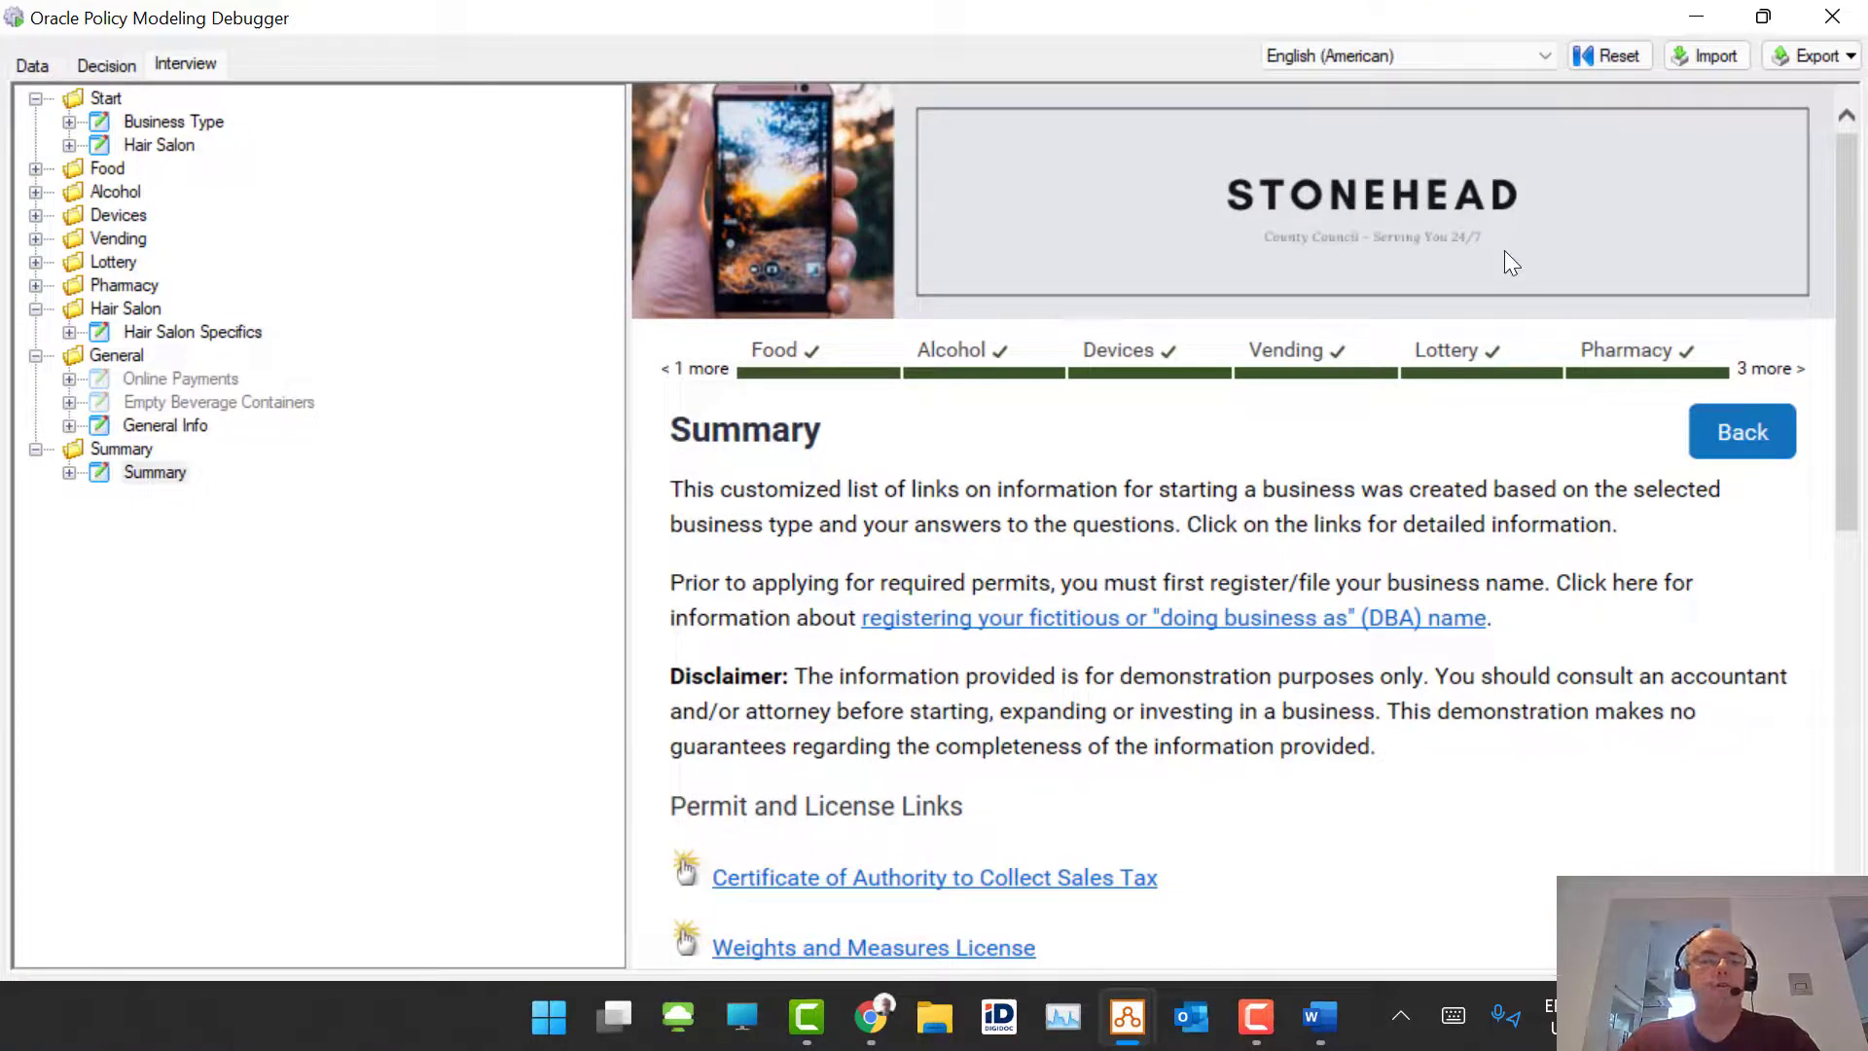
left_click(1634, 53)
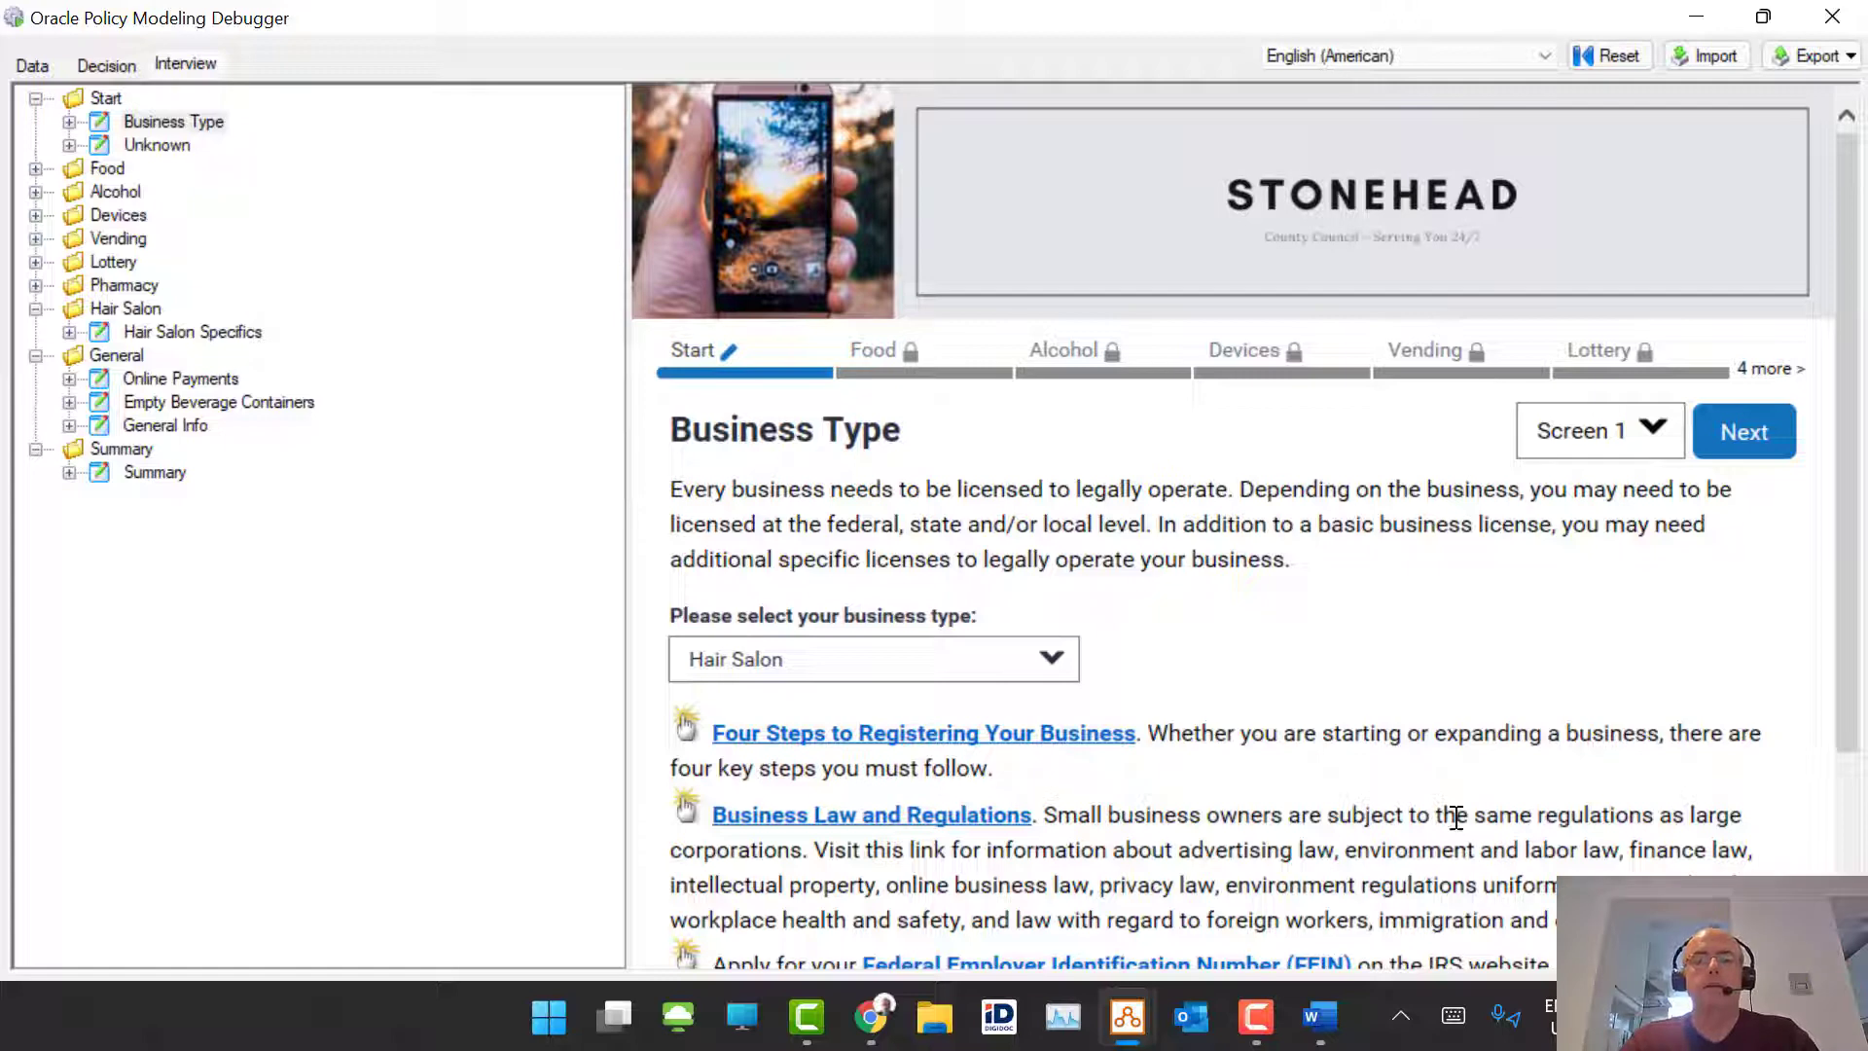
scroll(1408, 671, "down", 2)
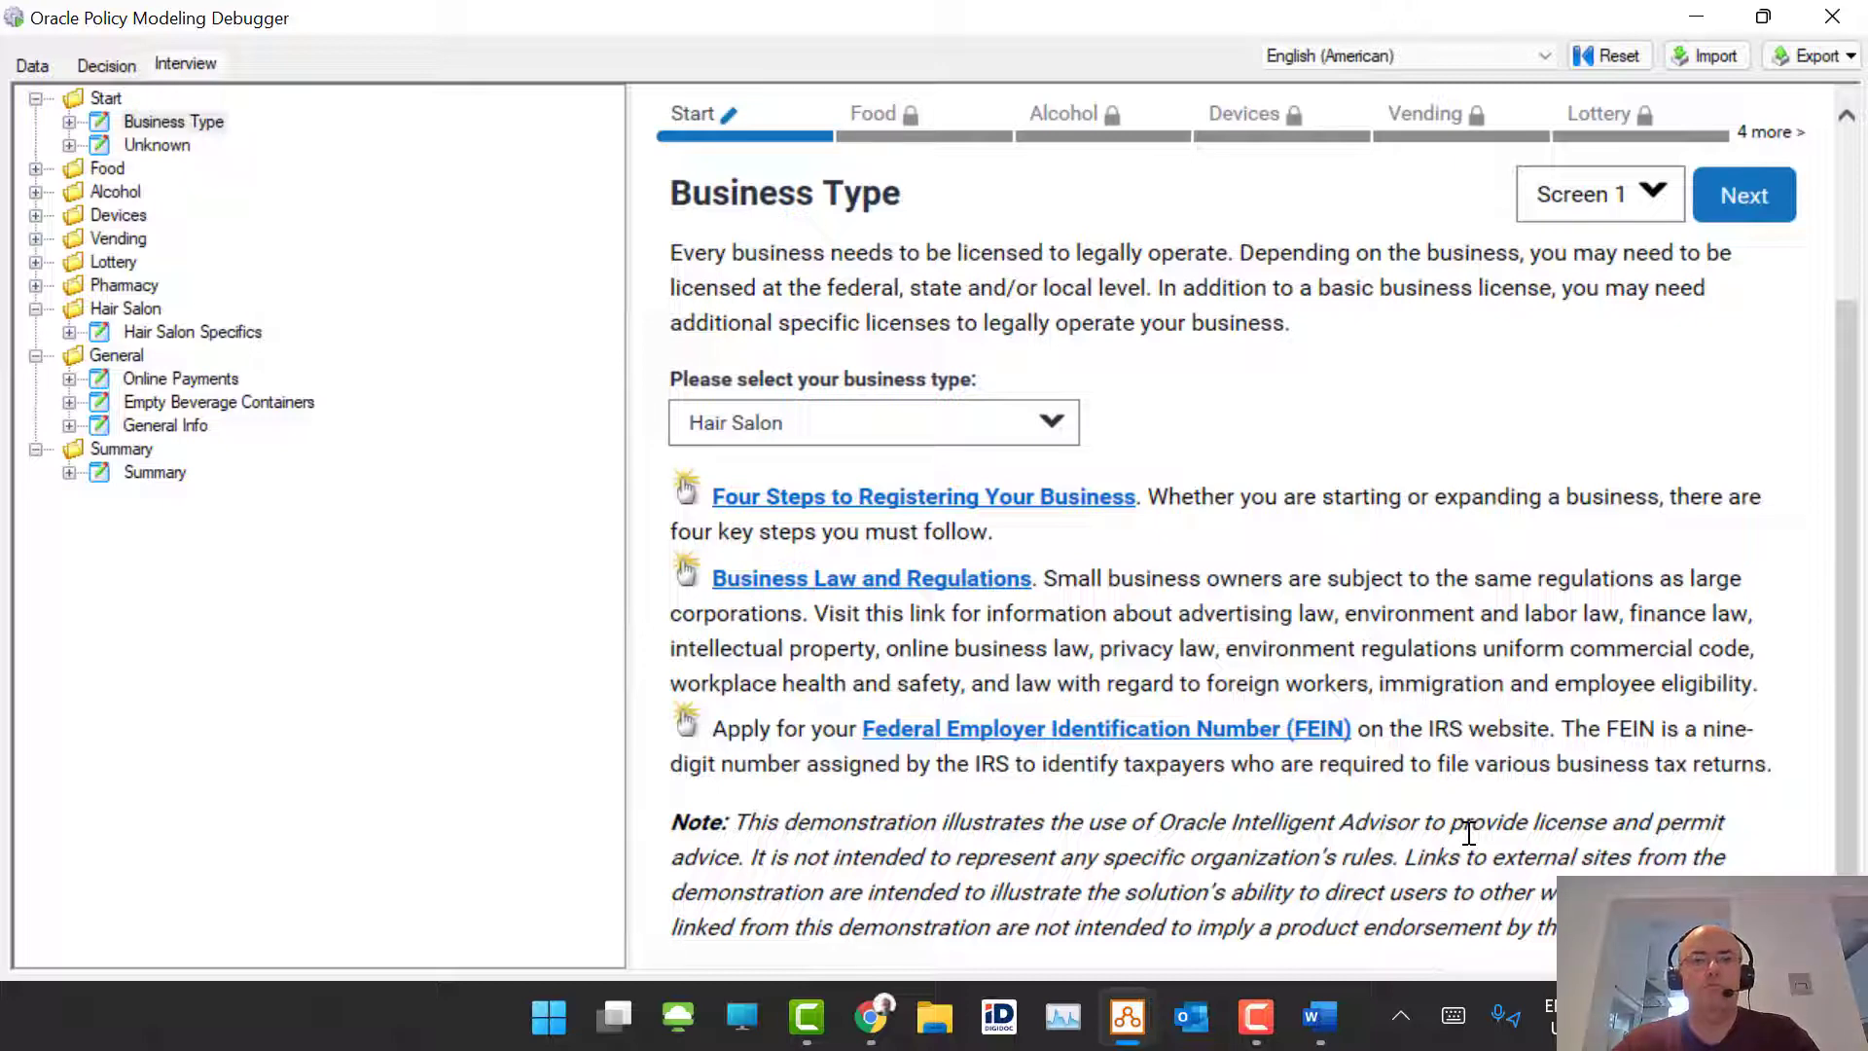
left_click(1256, 1017)
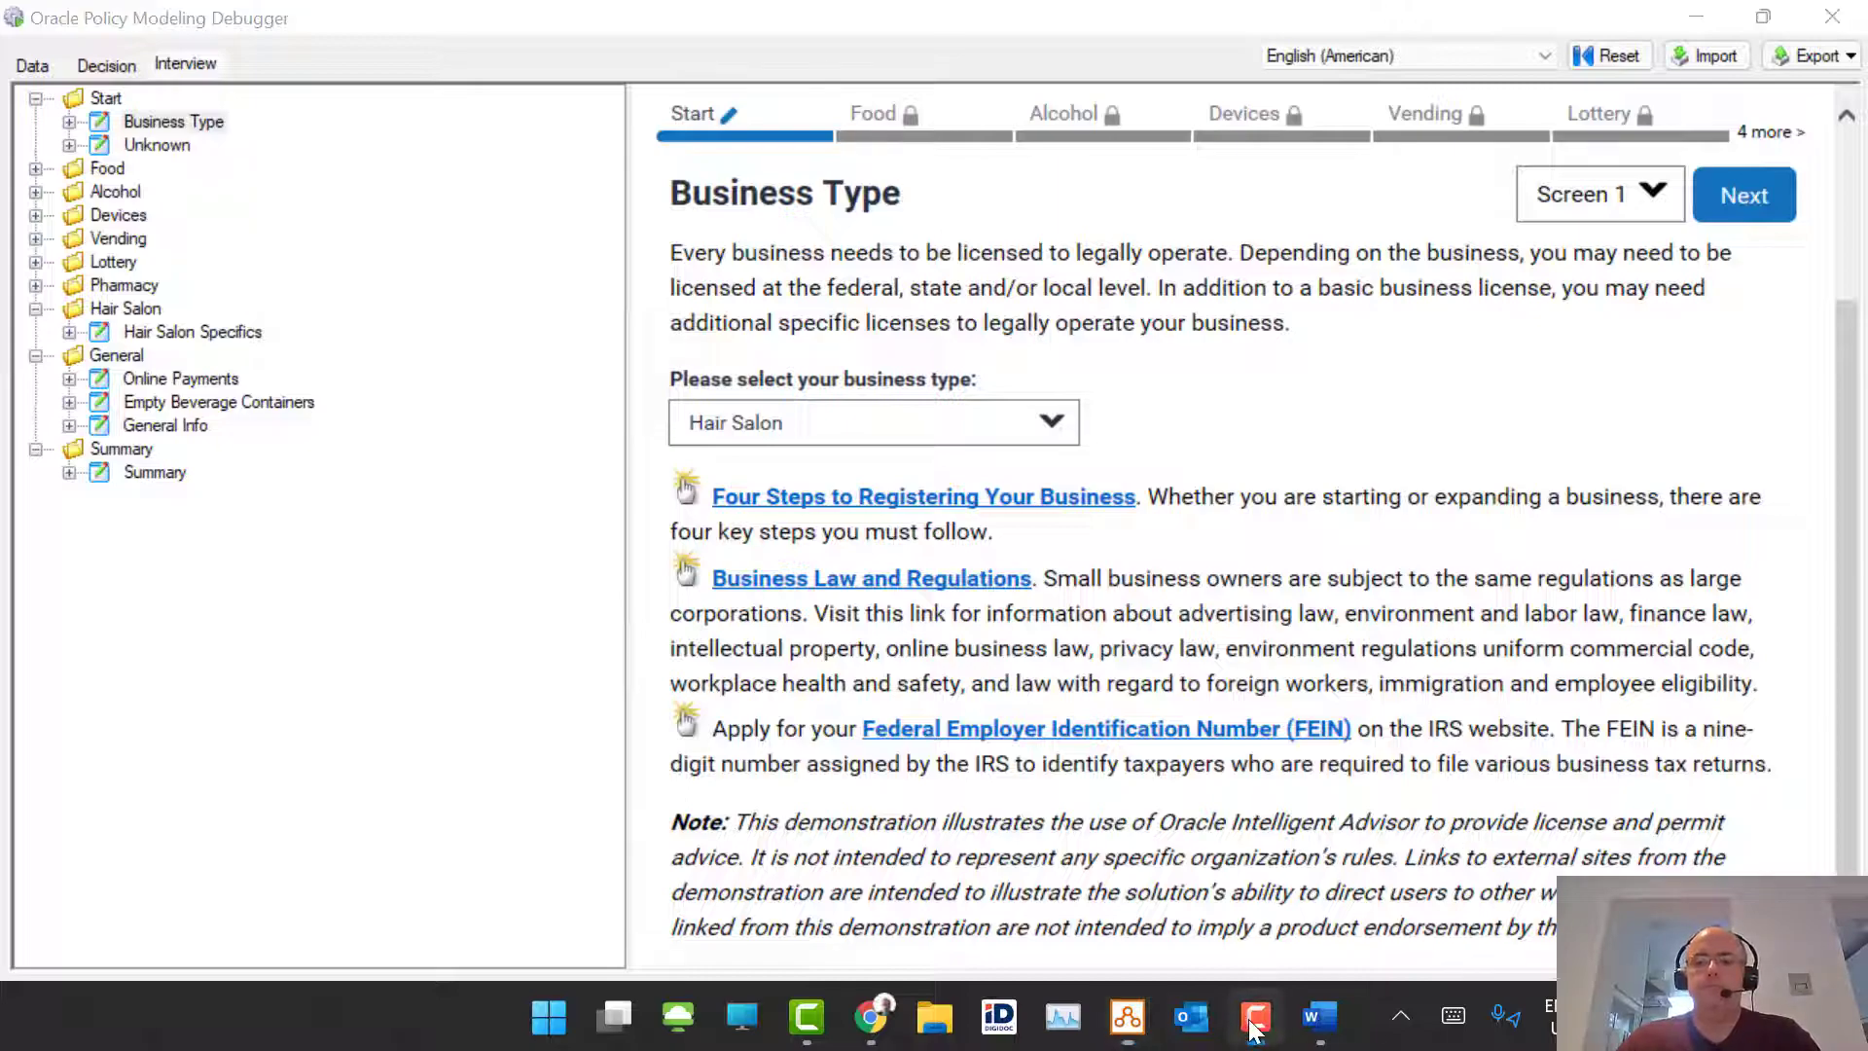